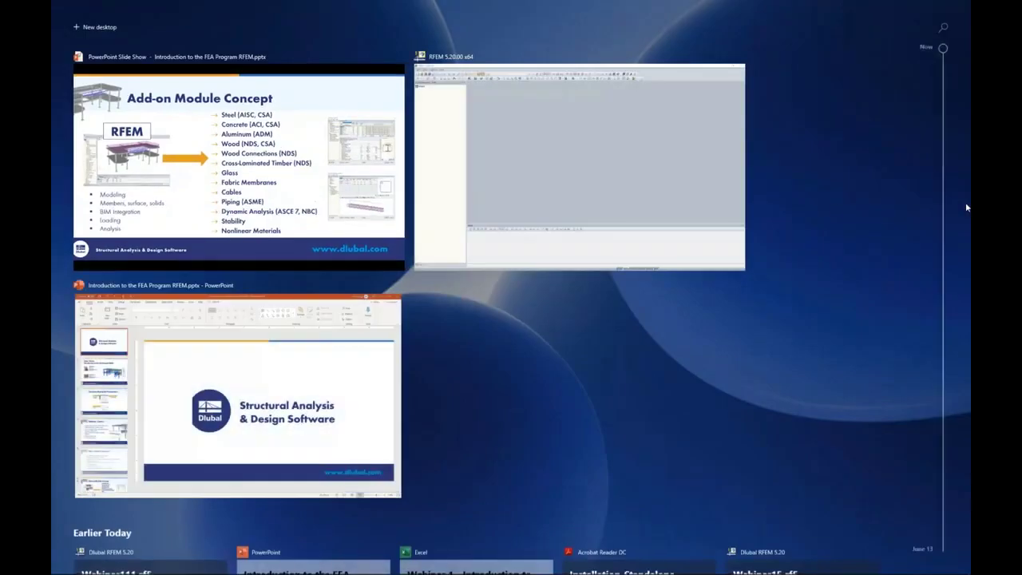
Switch to RFEM, name the new 3D model Intro and keep the local z-axis orientation set to Downward
{"action": "left_click", "coordinate": [579, 173]}
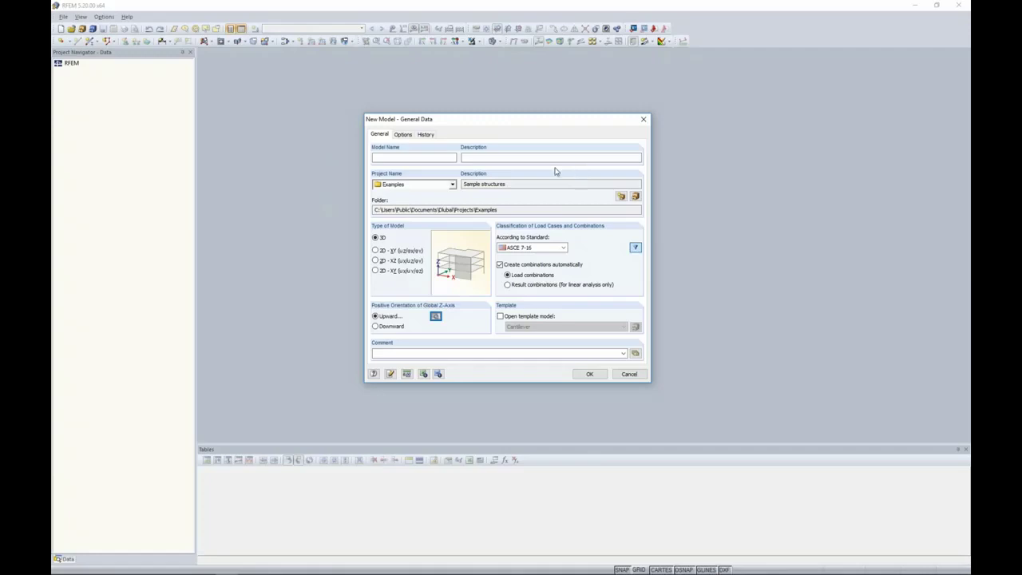
{"action": "left_click", "coordinate": [425, 158]}
{"action": "type", "text": "Intro"}
{"action": "left_click", "coordinate": [435, 316]}
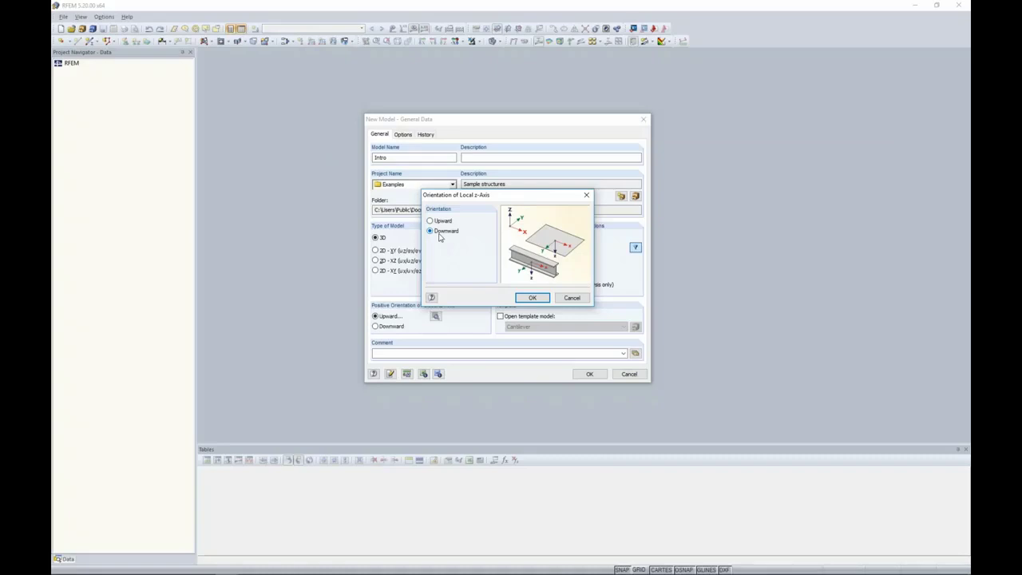
{"action": "left_click", "coordinate": [524, 299]}
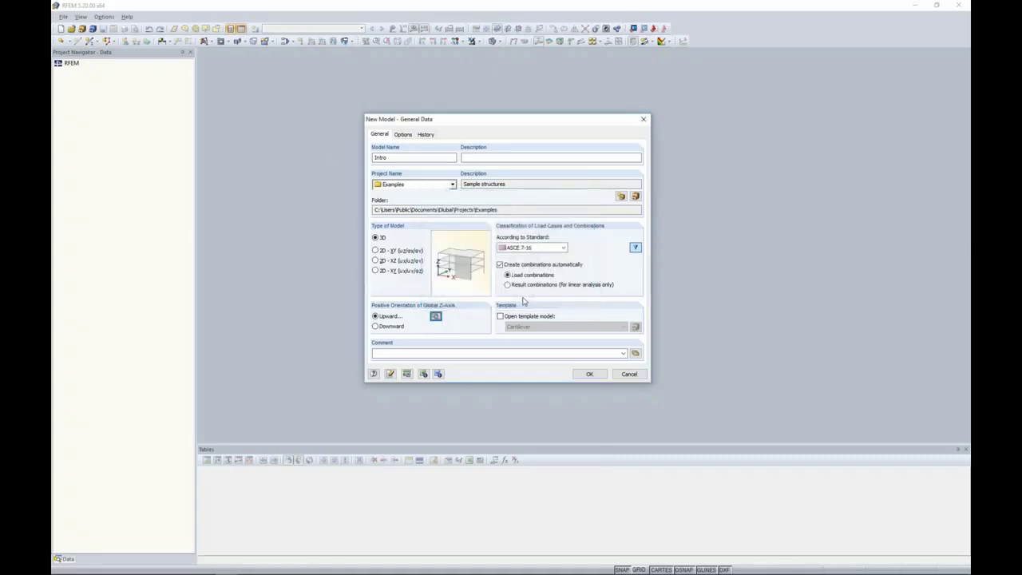
Classify load cases by ASCE 7-16 with automatically created load combinations, and create the model
{"action": "left_click", "coordinate": [563, 248]}
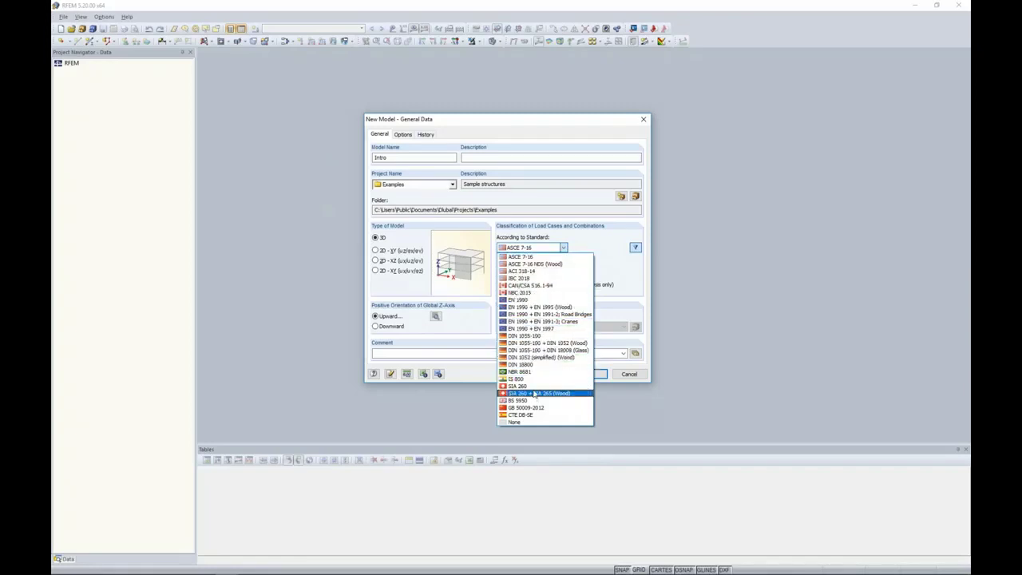
{"action": "left_click", "coordinate": [515, 257]}
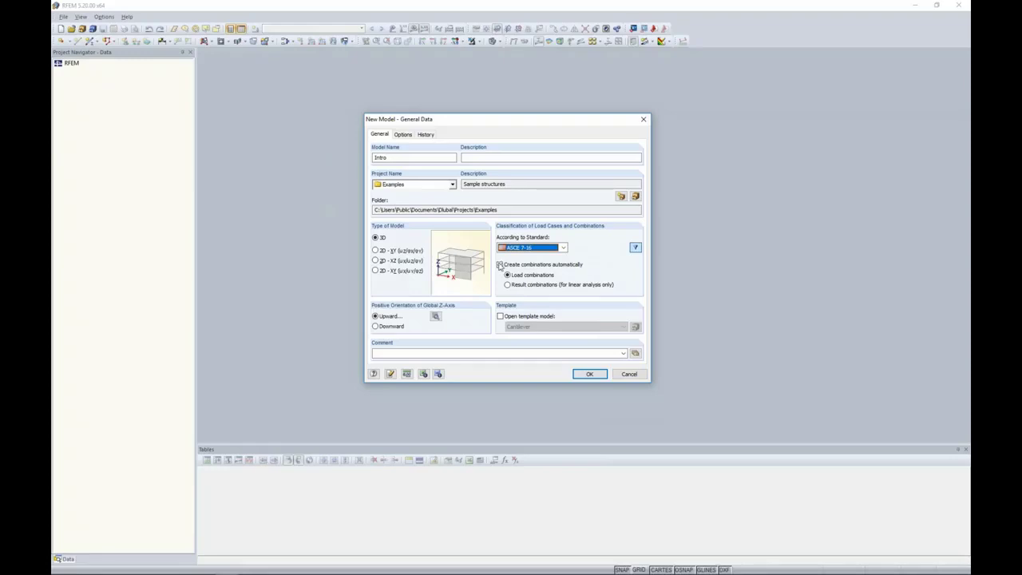
{"action": "left_click", "coordinate": [500, 264]}
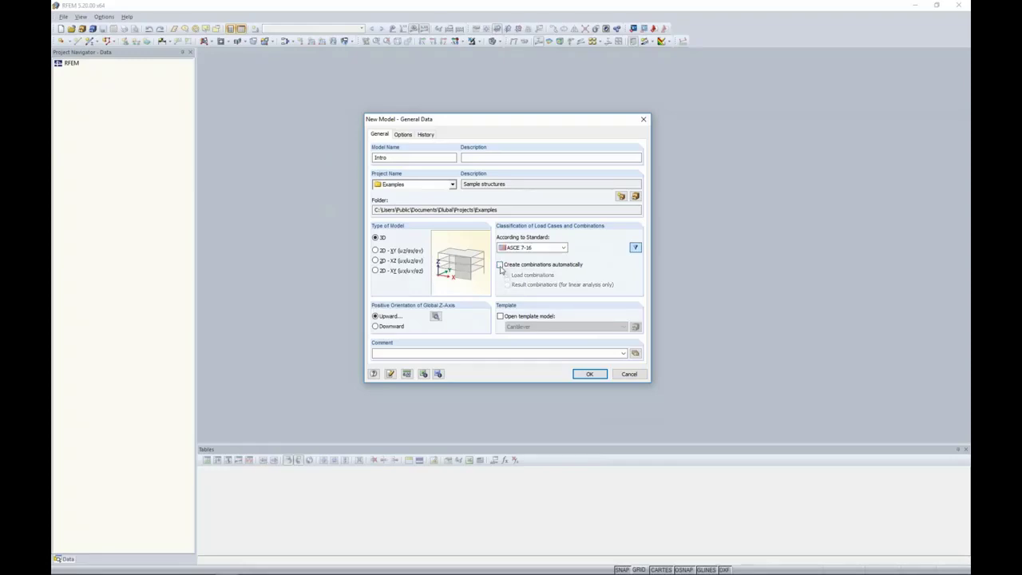
{"action": "left_click", "coordinate": [501, 265]}
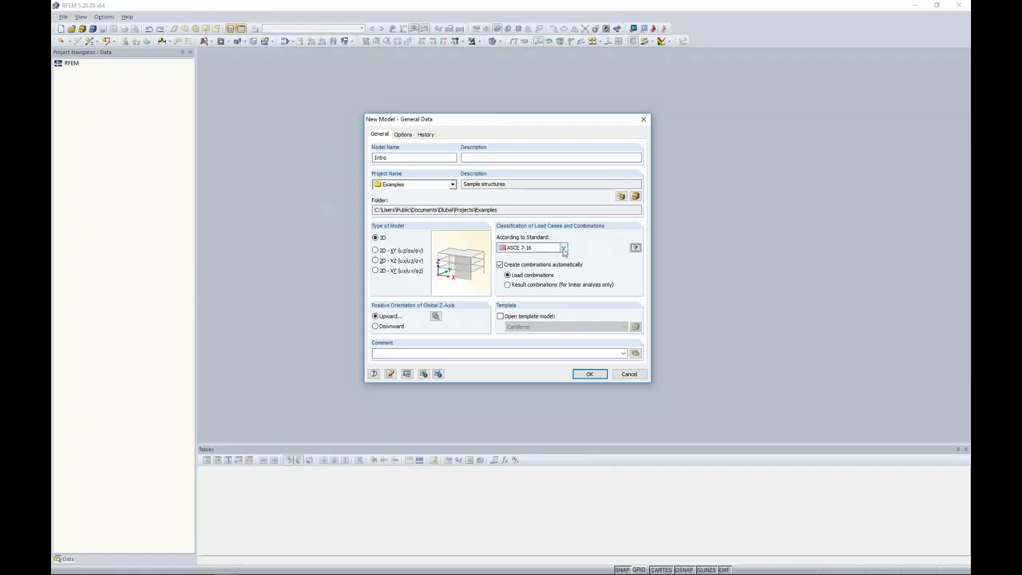
{"action": "left_click", "coordinate": [563, 247]}
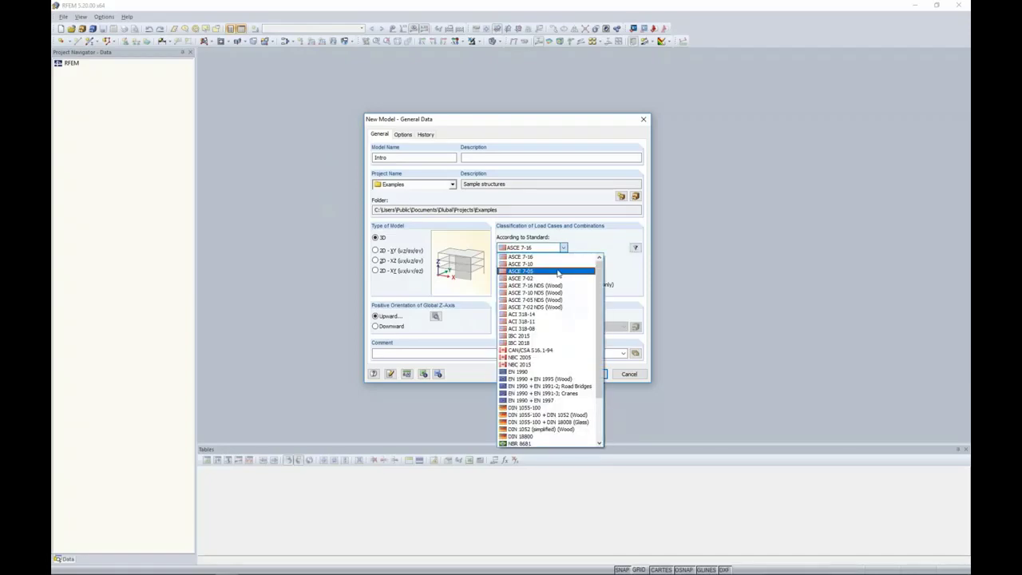
{"action": "left_click", "coordinate": [550, 255]}
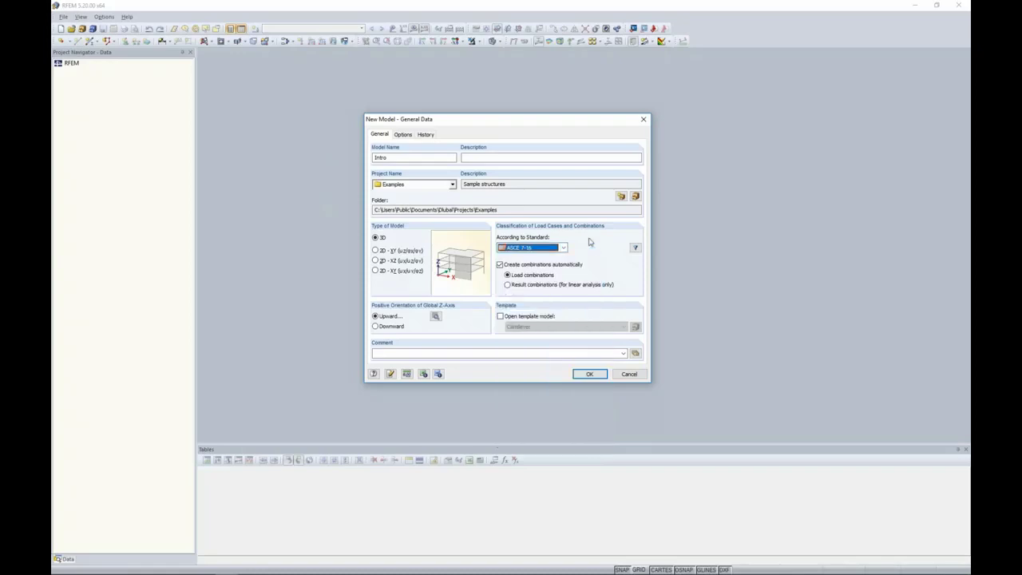
{"action": "left_click", "coordinate": [584, 376]}
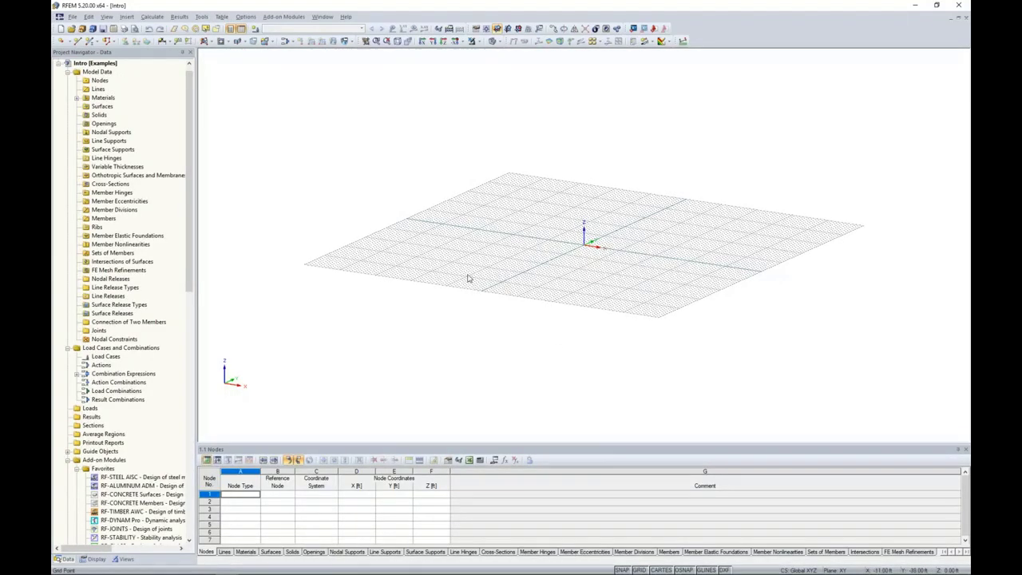
Enlarge the input tables area so that more node rows fit alongside the model view
{"action": "middle_click_drag", "start_coordinate": [469, 278], "coordinate": [591, 264], "text": "ctrl"}
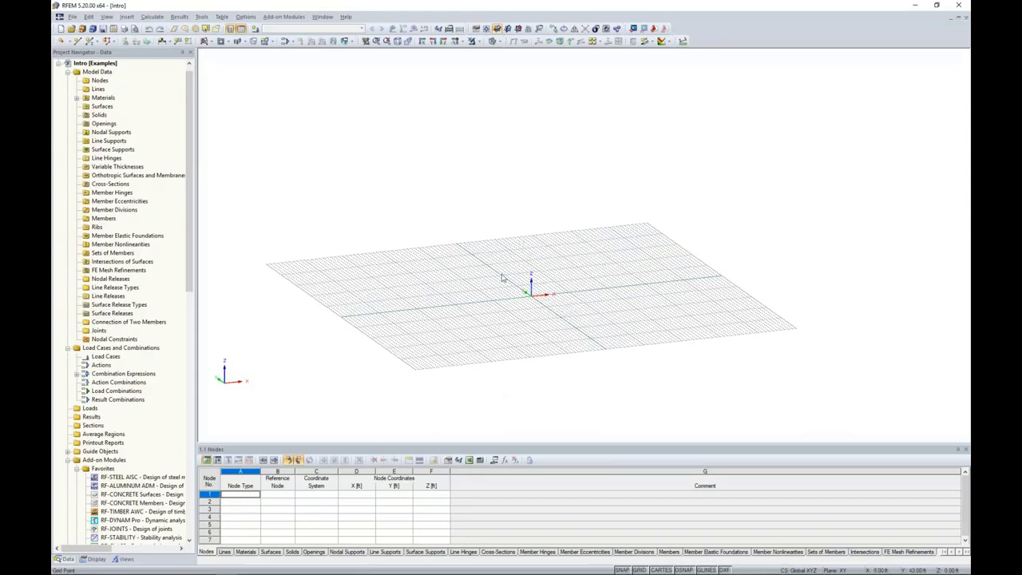
{"action": "left_click_drag", "start_coordinate": [504, 444], "coordinate": [507, 361]}
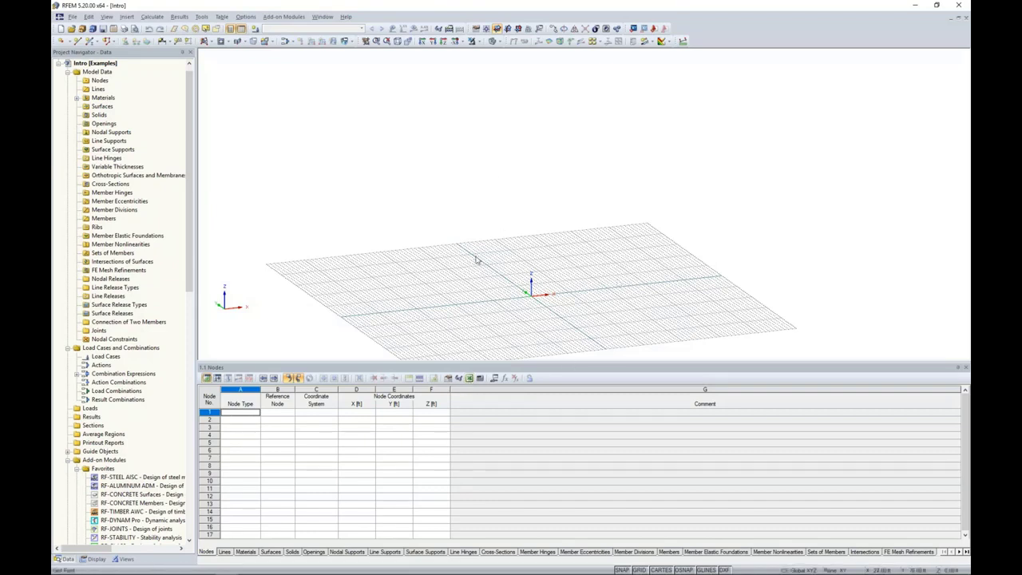
{"action": "left_click_drag", "start_coordinate": [500, 361], "coordinate": [490, 411]}
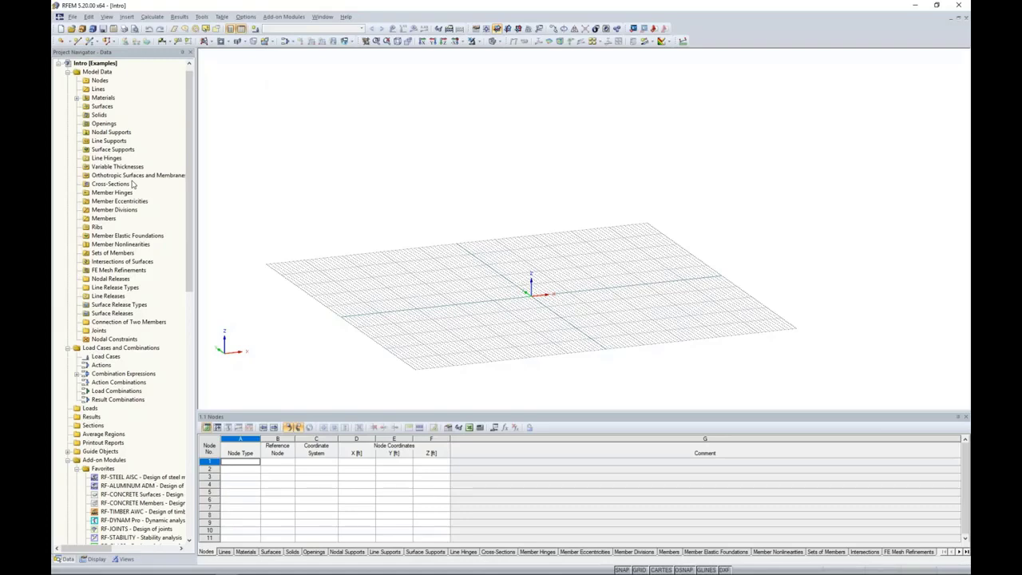
{"action": "middle_click_drag", "start_coordinate": [503, 298], "coordinate": [533, 252]}
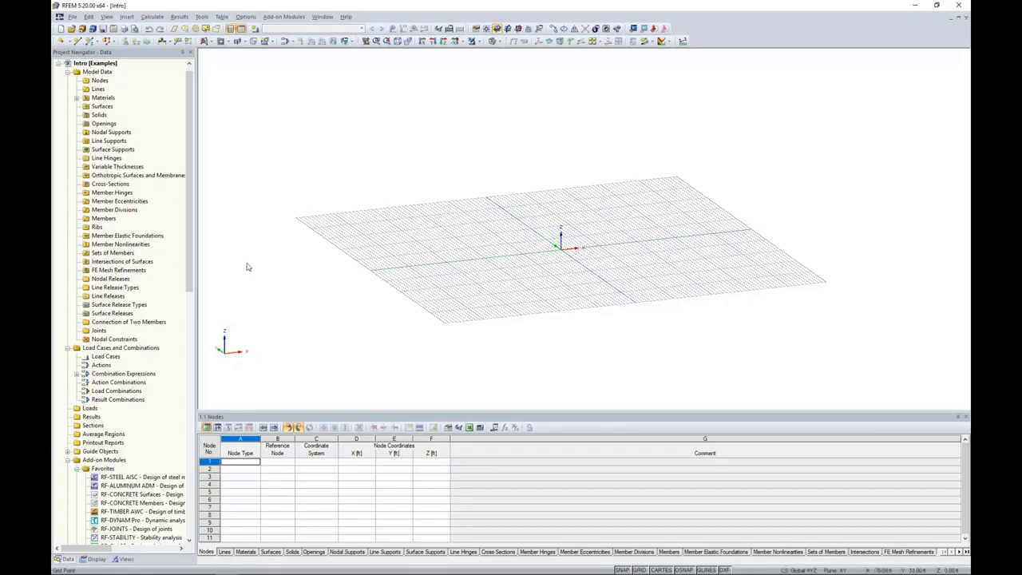
Look through the add-on modules listed in the project's data tree
{"action": "left_click_drag", "start_coordinate": [187, 210], "coordinate": [183, 384]}
{"action": "scroll", "coordinate": [184, 385], "scroll_direction": "down", "scroll_amount": 1}
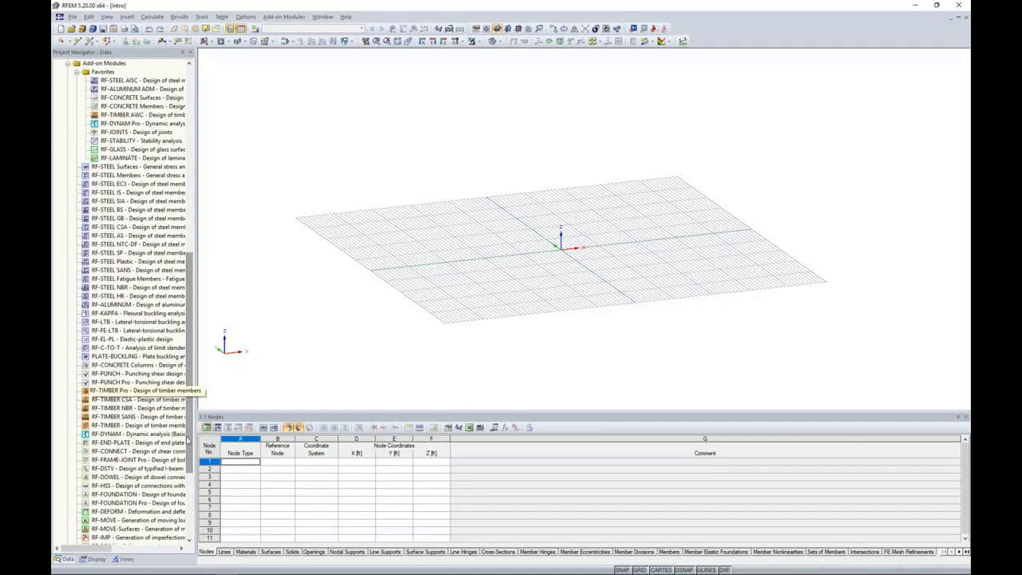
{"action": "scroll", "coordinate": [189, 419], "scroll_direction": "down", "scroll_amount": 5}
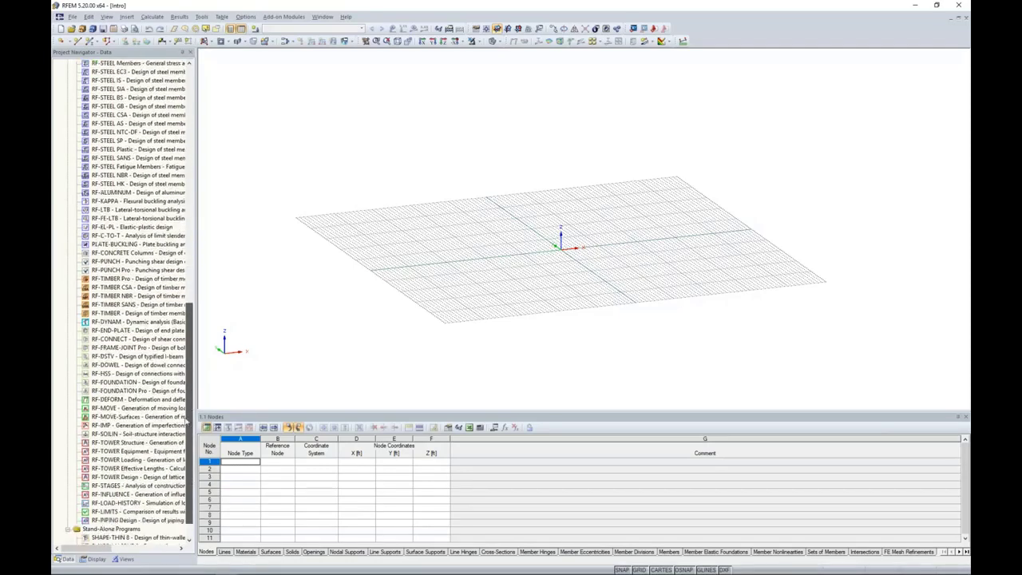
{"action": "left_click_drag", "start_coordinate": [188, 424], "coordinate": [198, 379]}
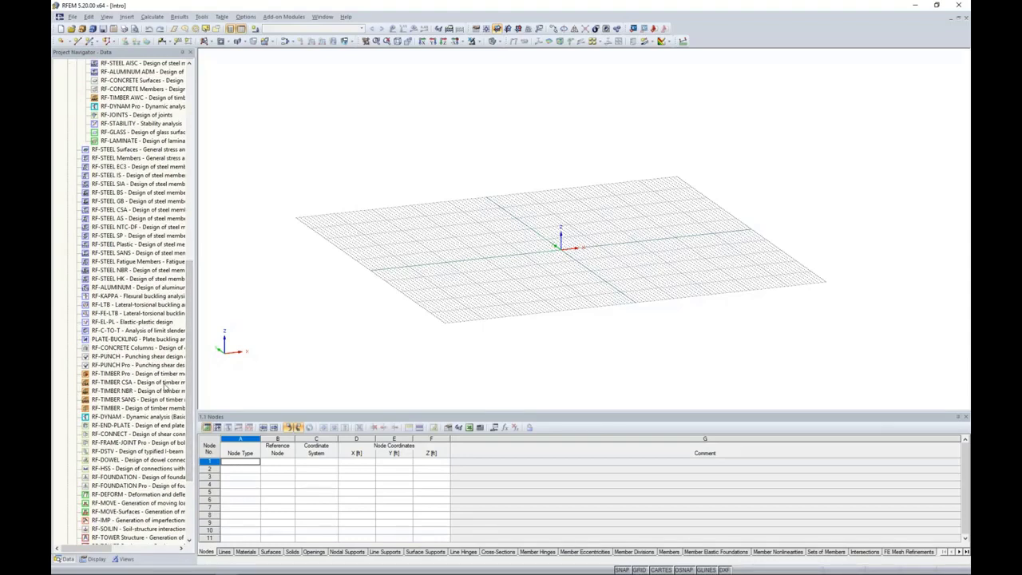
Review the display options, collapsing the Deformation and Members result groups, and check the views and visibilities before returning to the data tree
{"action": "left_click", "coordinate": [93, 558]}
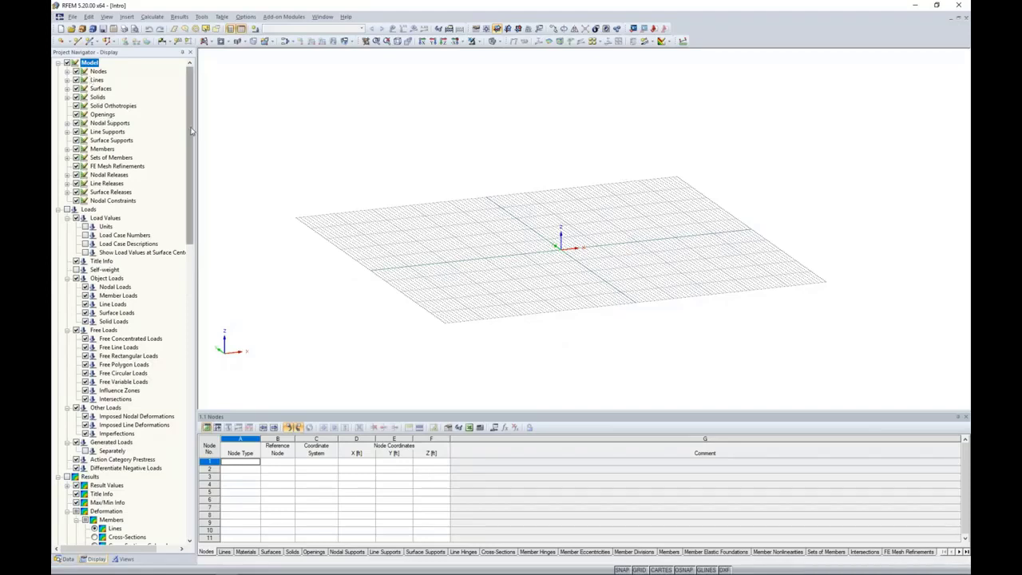
{"action": "scroll", "coordinate": [182, 175], "scroll_direction": "down", "scroll_amount": 5}
{"action": "scroll", "coordinate": [182, 175], "scroll_direction": "down", "scroll_amount": 7}
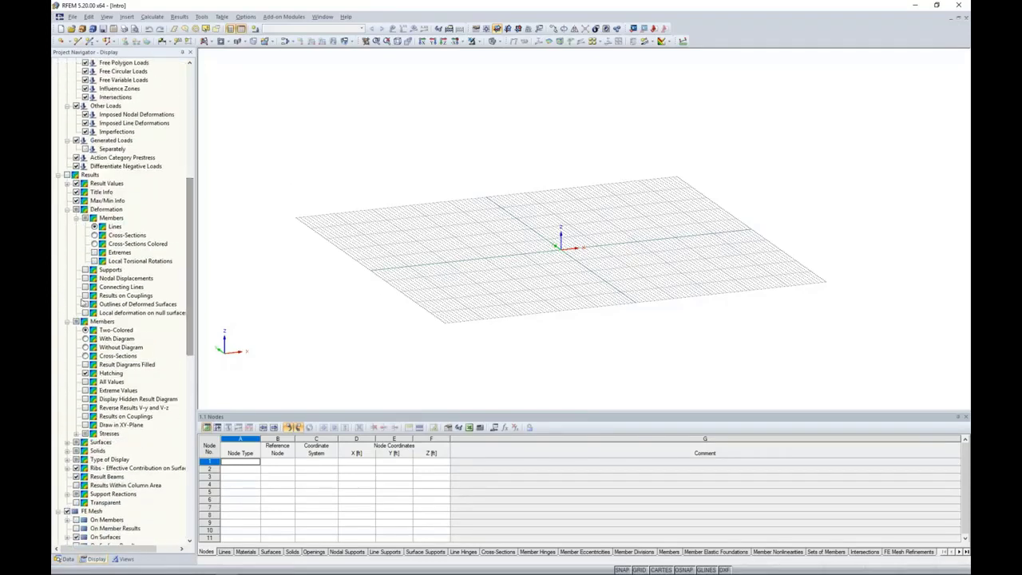
{"action": "left_click", "coordinate": [75, 321]}
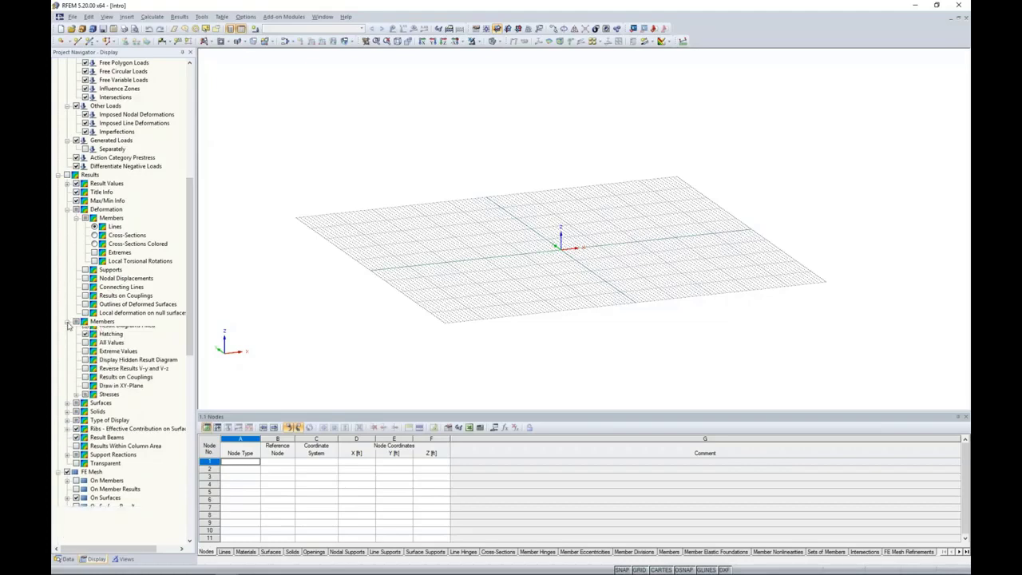
{"action": "left_click", "coordinate": [67, 210]}
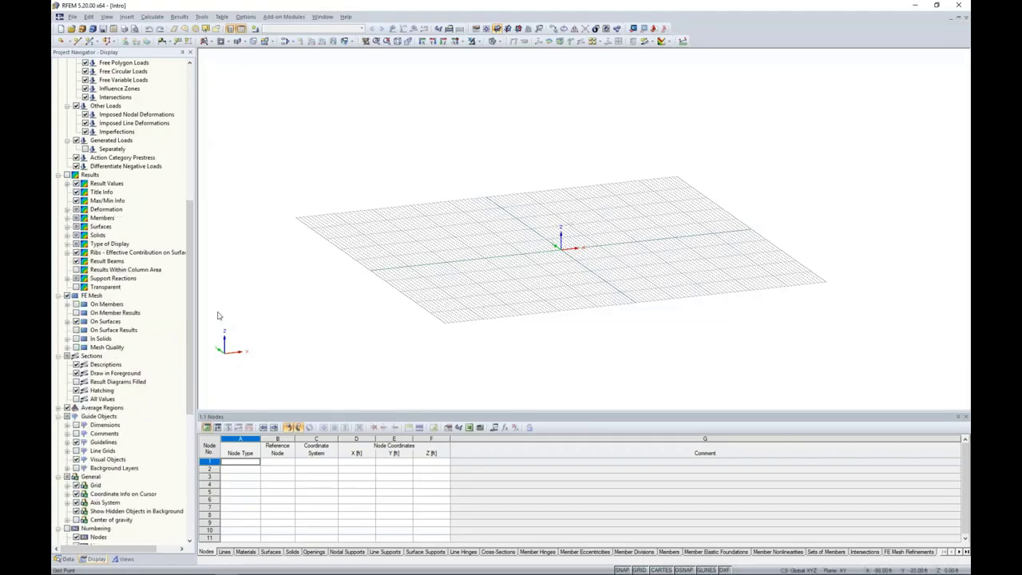
{"action": "left_click", "coordinate": [124, 559]}
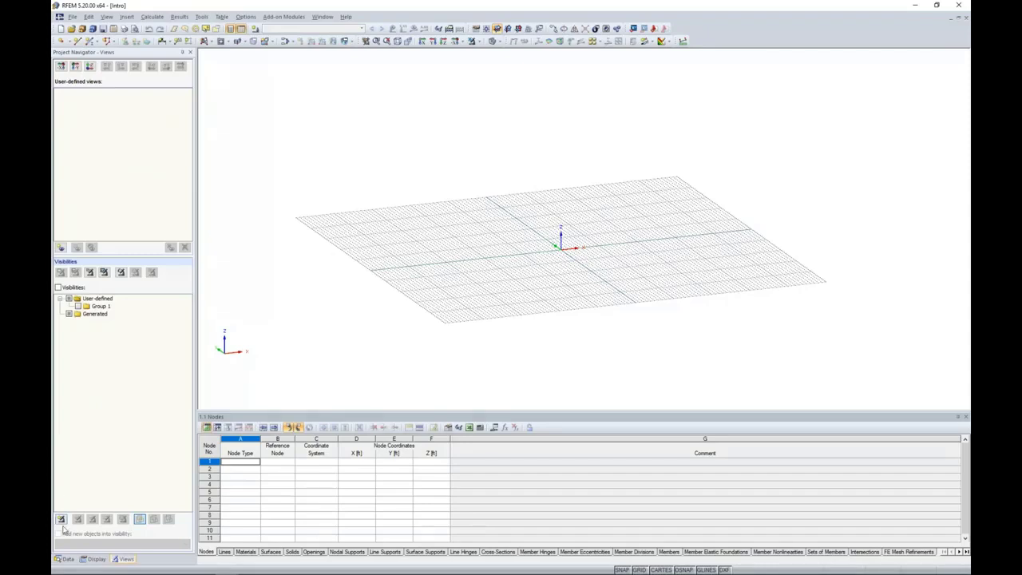
{"action": "left_click", "coordinate": [67, 560]}
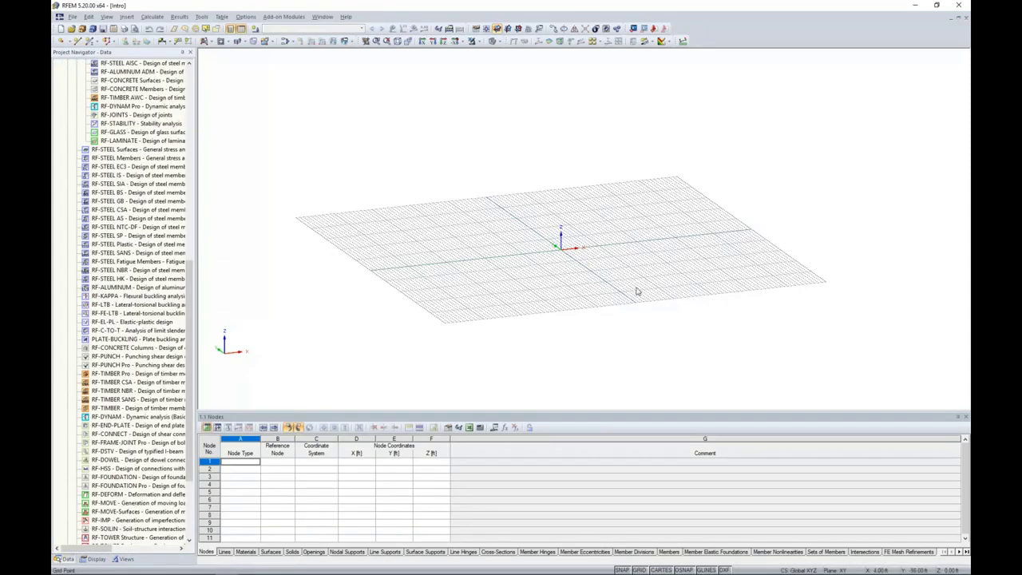
Set the work plane grid to 5 positive and 100 negative points in direction 1, and 1 positive point in direction 2
{"action": "middle_click_drag", "start_coordinate": [628, 290], "coordinate": [484, 313], "text": "ctrl"}
{"action": "mouse_move", "coordinate": [637, 559]}
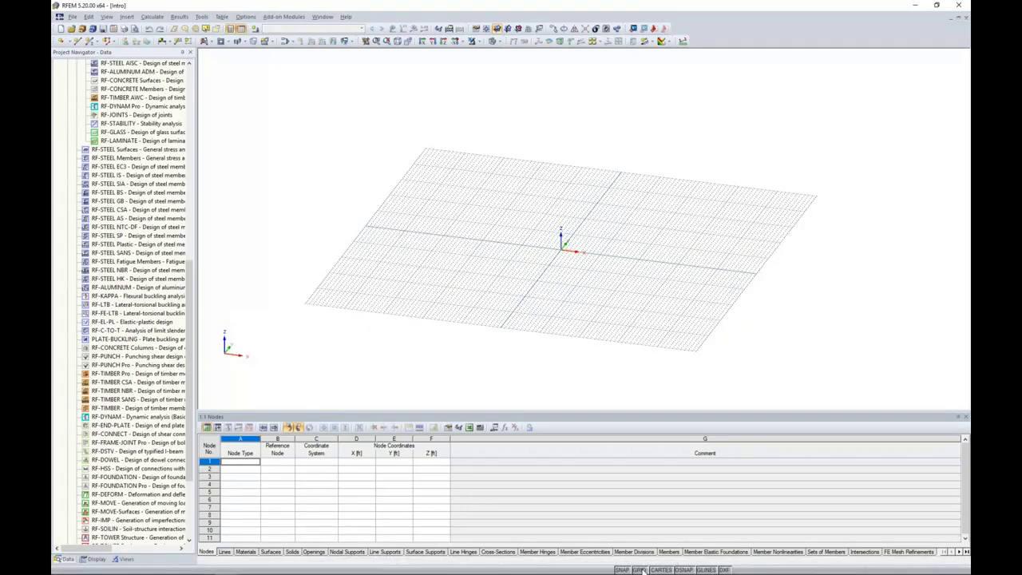
{"action": "right_click", "coordinate": [642, 571]}
{"action": "left_click", "coordinate": [670, 563]}
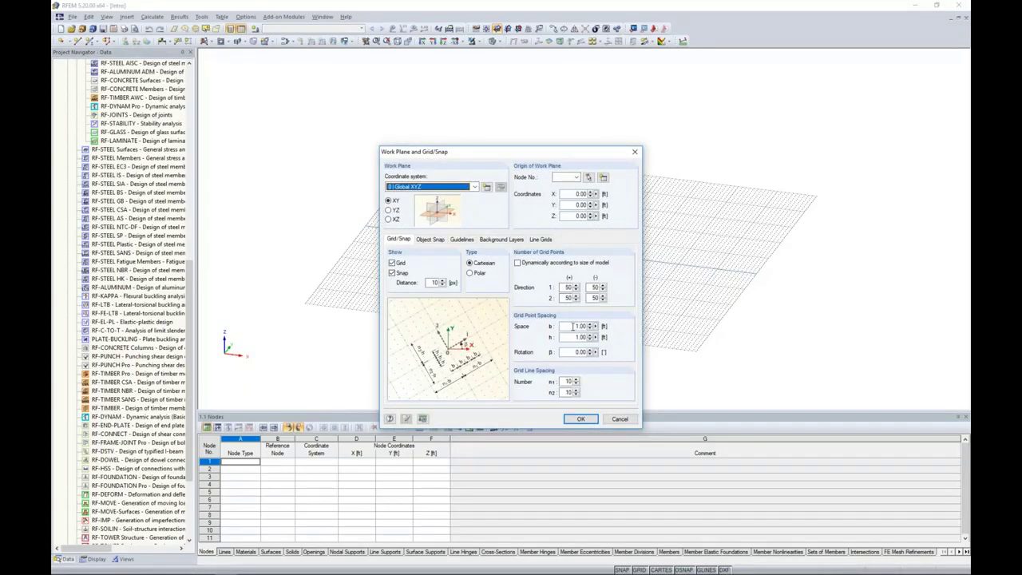
{"action": "double_click", "coordinate": [569, 287]}
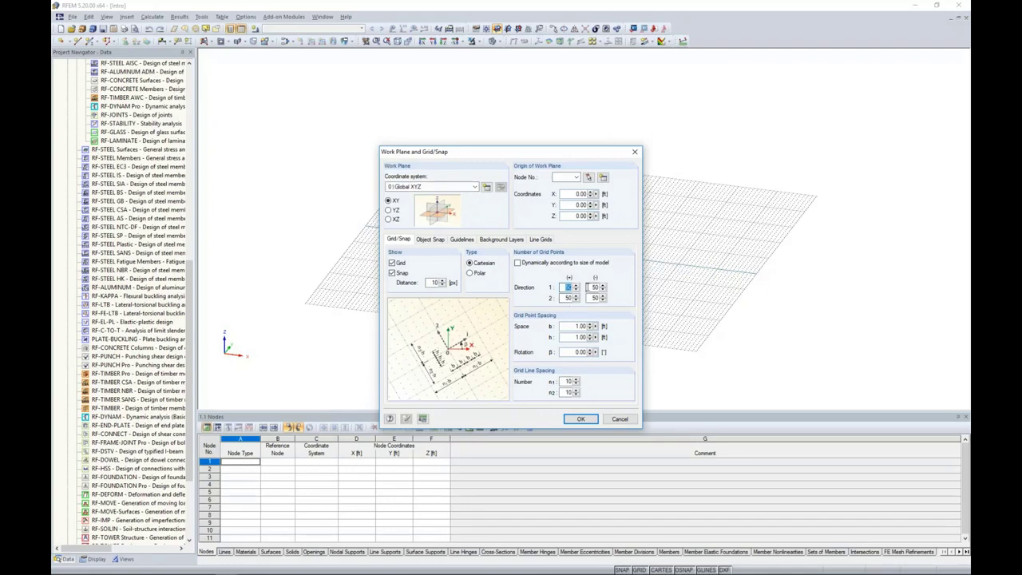
{"action": "type", "text": "5"}
{"action": "double_click", "coordinate": [596, 287]}
{"action": "type", "text": "100"}
{"action": "key", "text": "Tab"}
{"action": "type", "text": "1"}
Review the work plane's object snap, guideline, background layer and line grid settings
{"action": "left_click", "coordinate": [436, 241]}
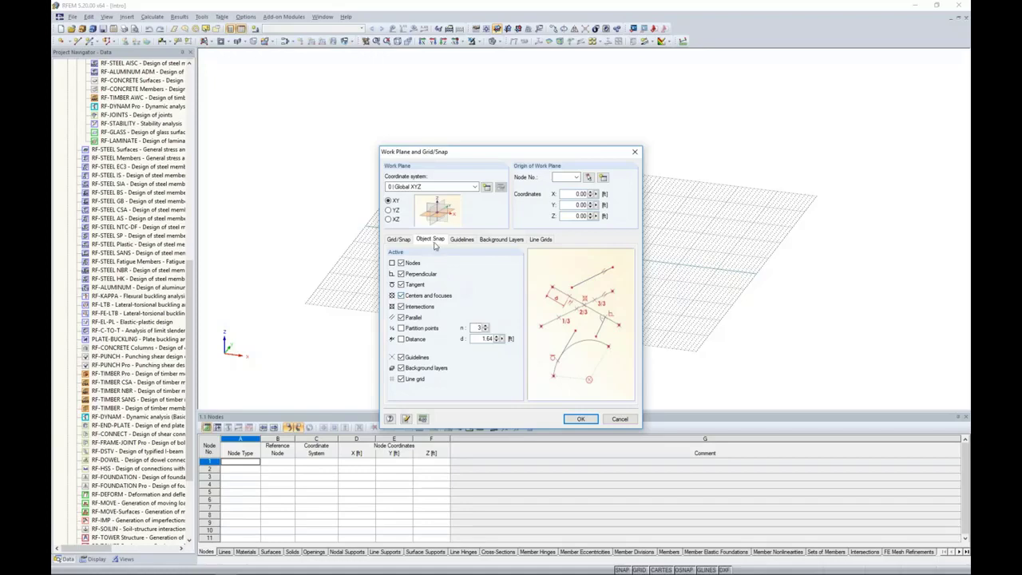
{"action": "left_click", "coordinate": [463, 240]}
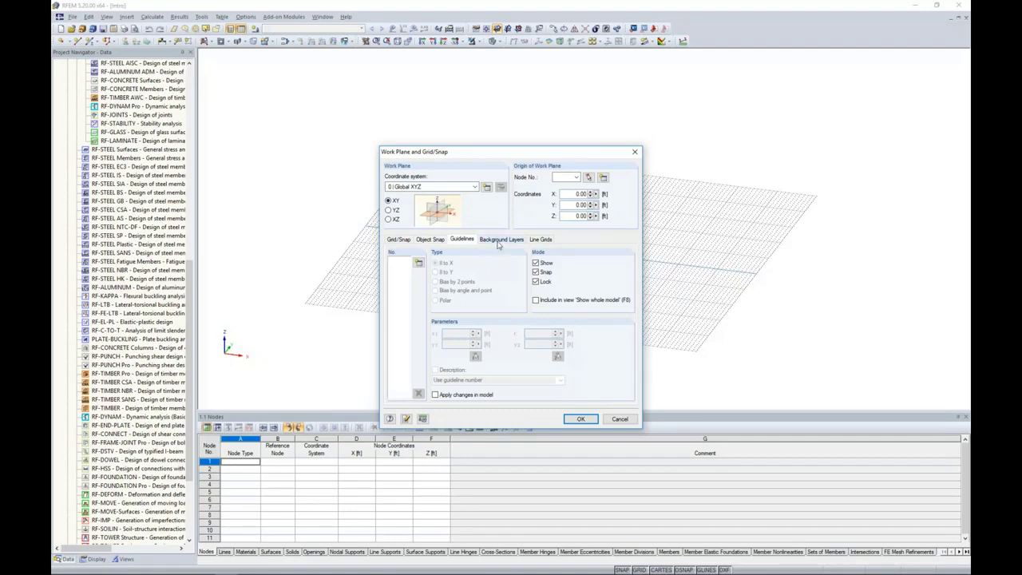
{"action": "left_click", "coordinate": [499, 240]}
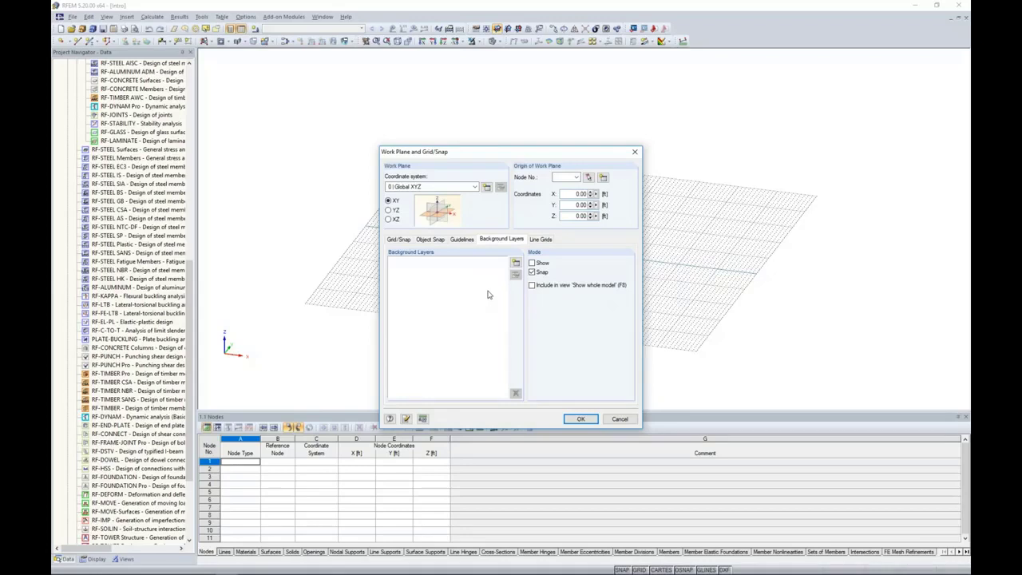
{"action": "left_click", "coordinate": [545, 241]}
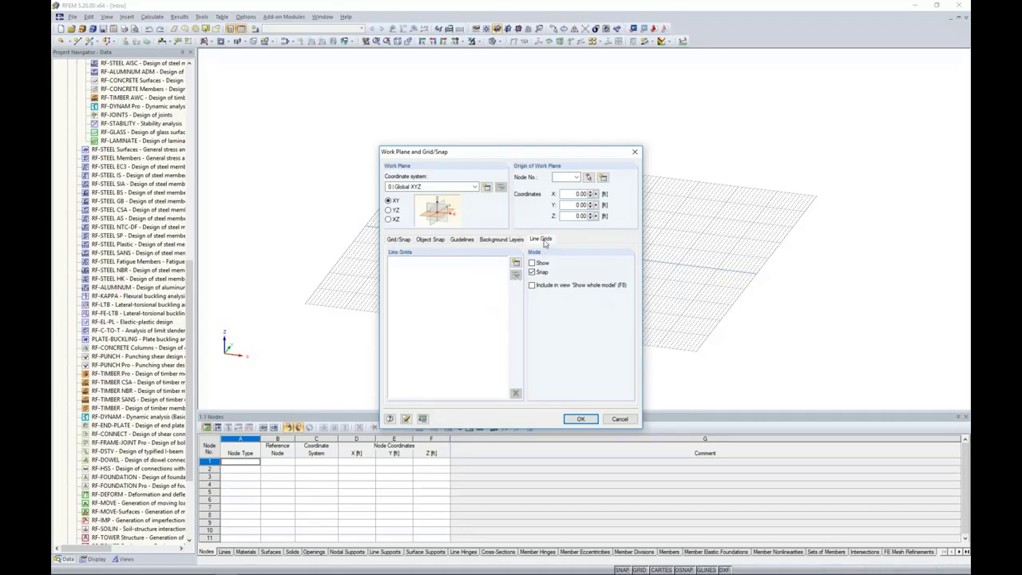
Start a new line grid and compare the Spherical and Cylindrical types, keeping Cartesian
{"action": "left_click", "coordinate": [516, 268]}
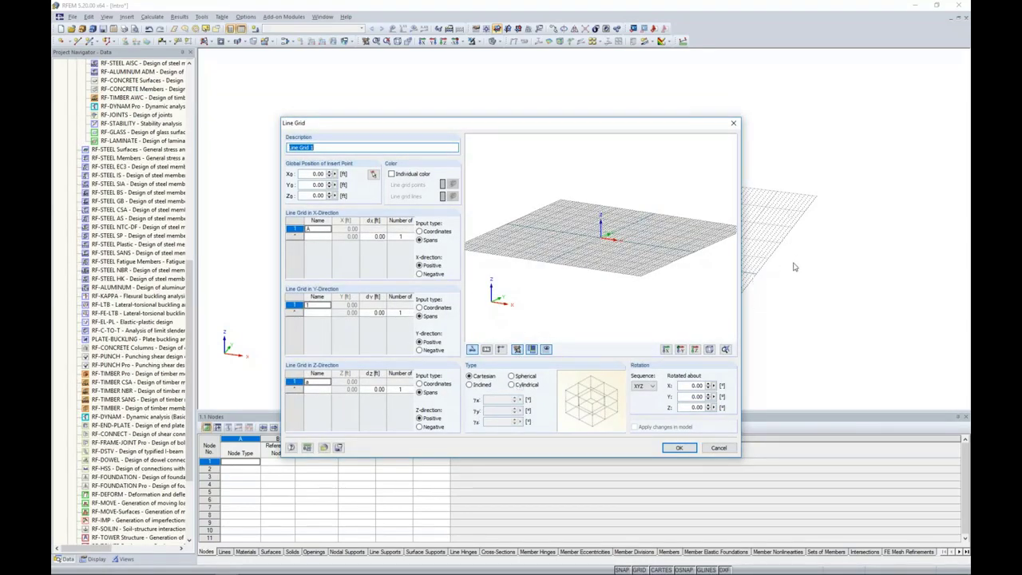
{"action": "left_click_drag", "start_coordinate": [679, 124], "coordinate": [622, 130]}
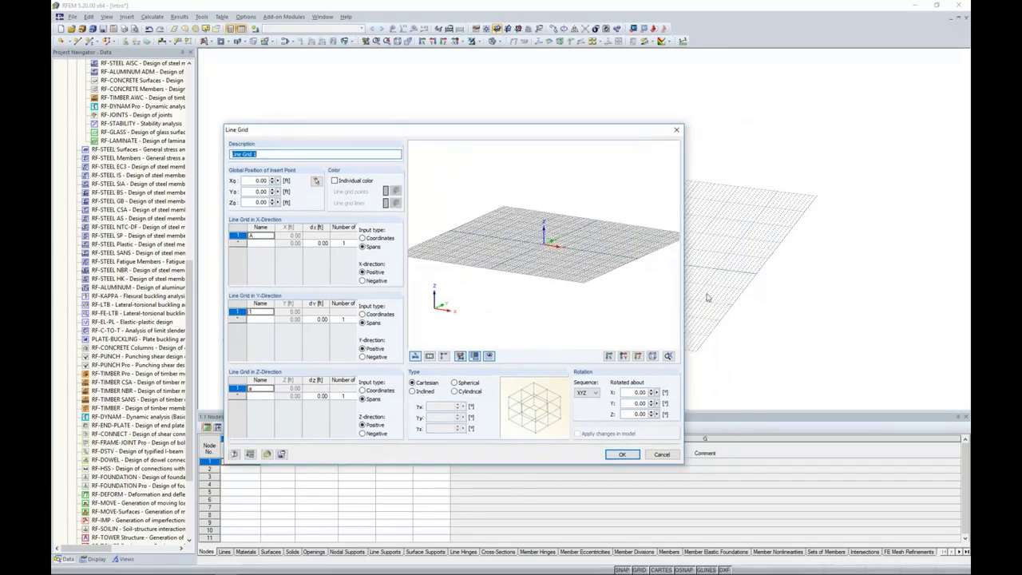
{"action": "left_click", "coordinate": [455, 383]}
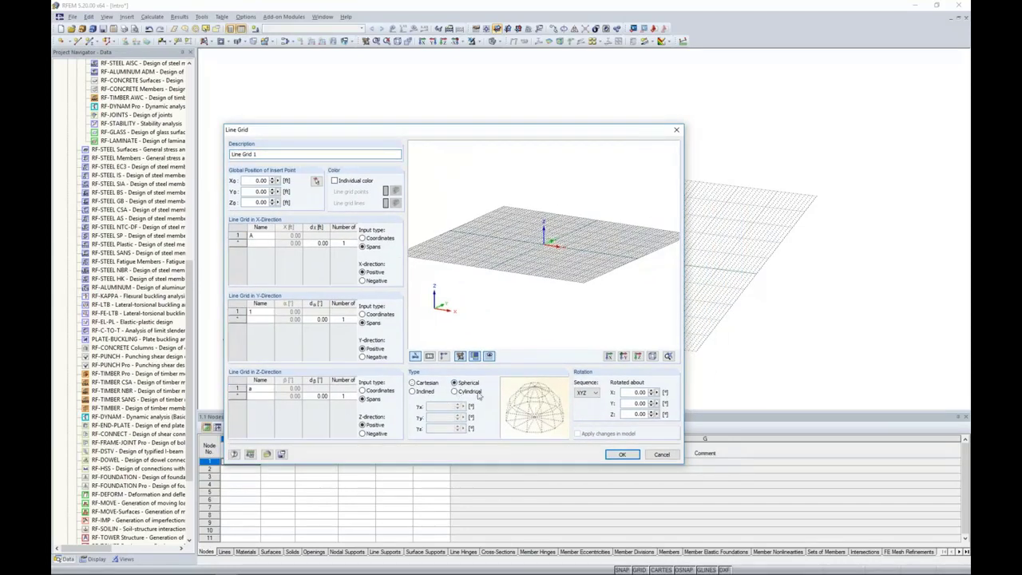
{"action": "left_click", "coordinate": [454, 391]}
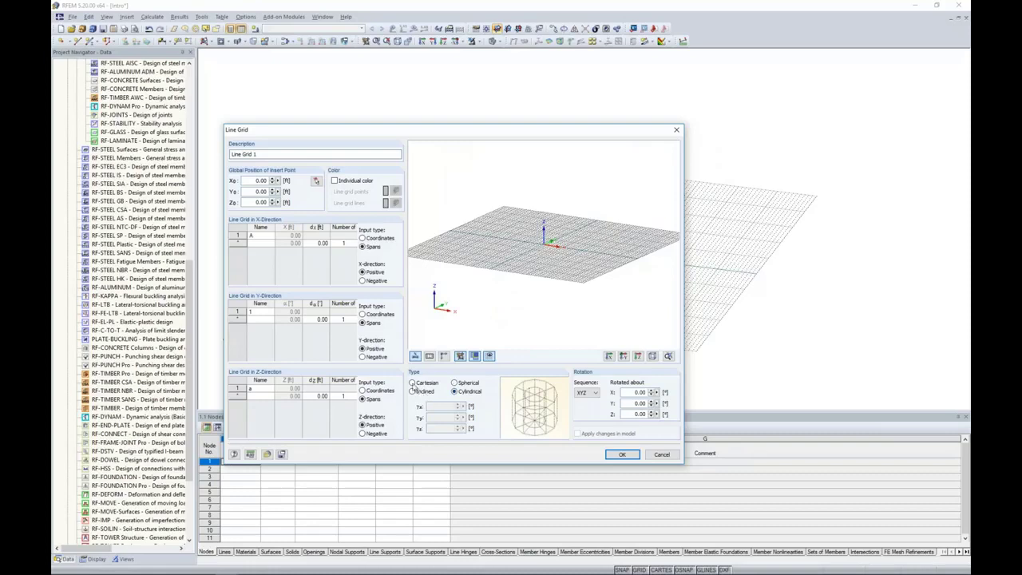
{"action": "left_click", "coordinate": [413, 382]}
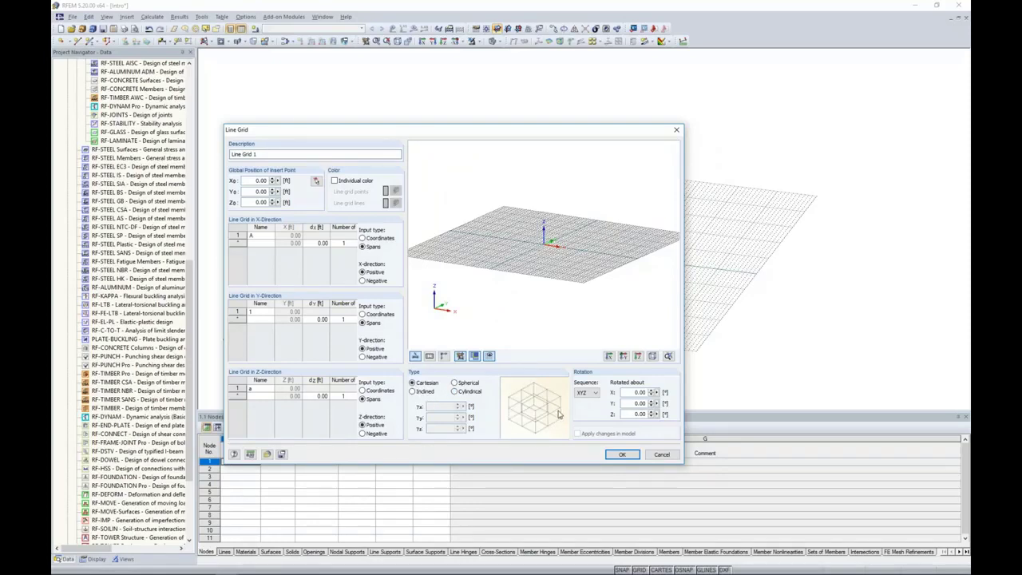
Discard the new line grid and accept the work plane and grid settings
{"action": "left_click", "coordinate": [652, 456]}
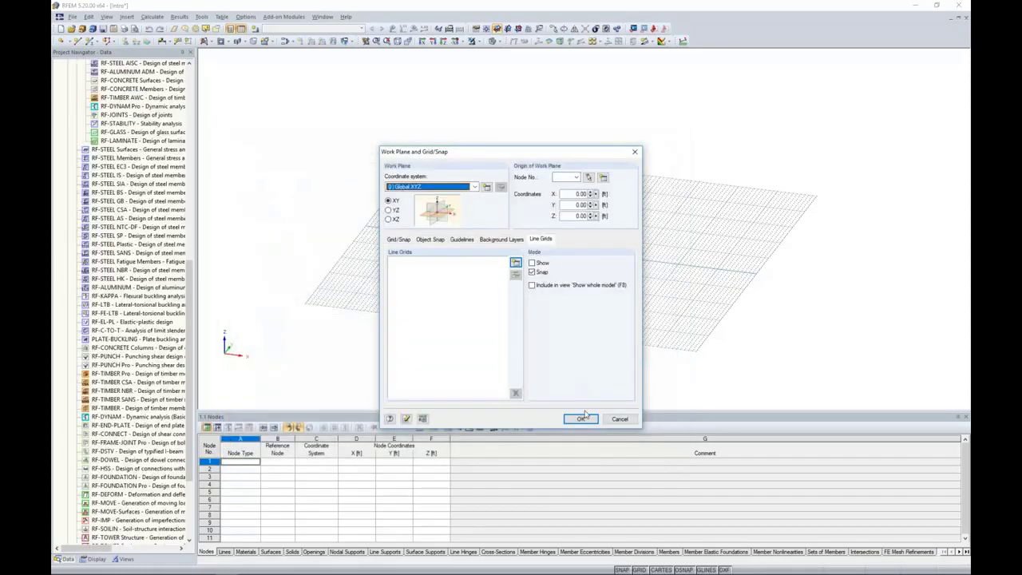
{"action": "left_click", "coordinate": [582, 418]}
{"action": "scroll", "coordinate": [682, 285], "scroll_direction": "down", "scroll_amount": 3}
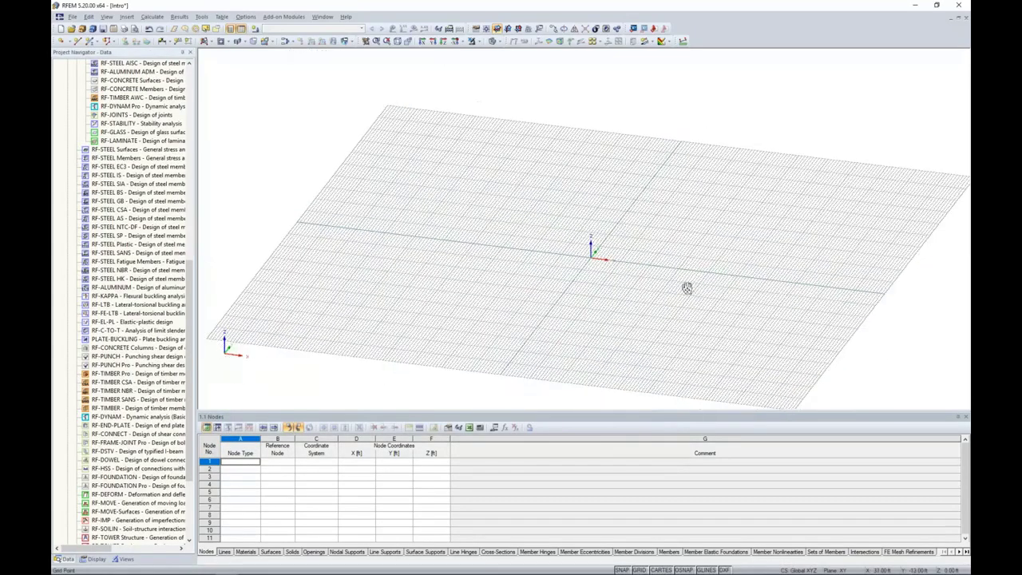
{"action": "scroll", "coordinate": [568, 272], "scroll_direction": "up", "scroll_amount": 3}
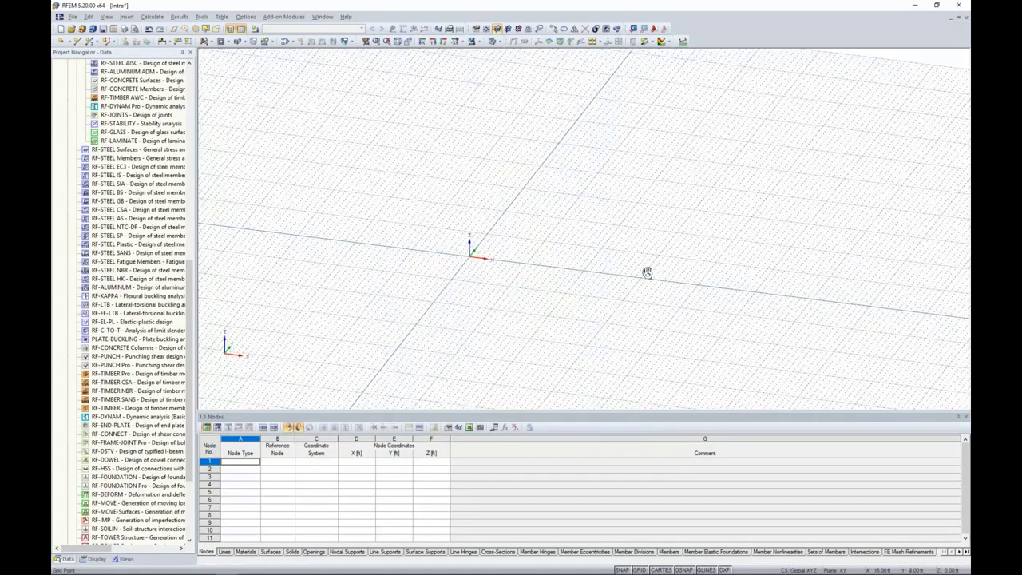
{"action": "middle_click_drag", "start_coordinate": [647, 272], "coordinate": [494, 254], "text": "ctrl"}
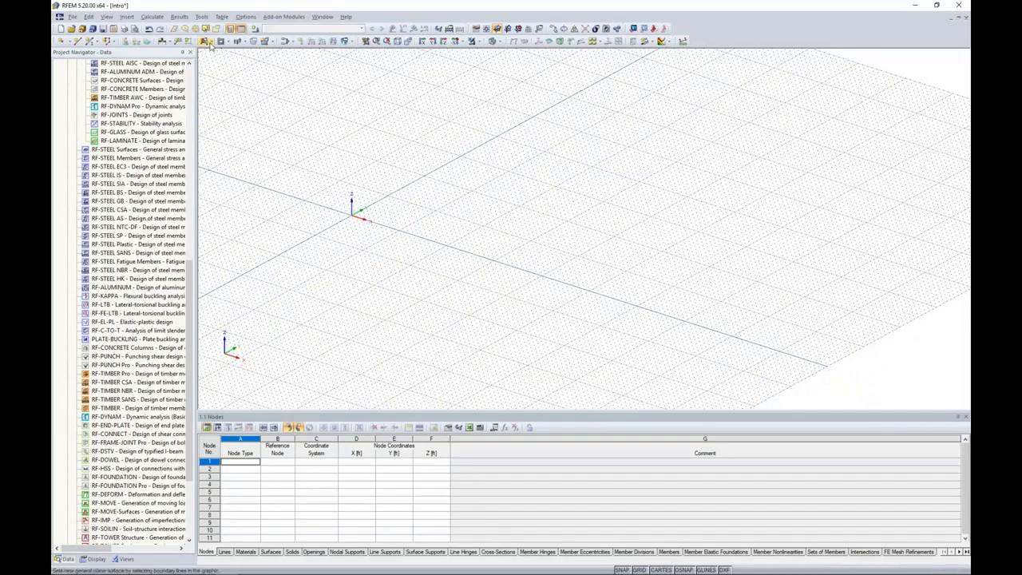
Start a new rectangular surface and browse the material library's concretes, filtering by the CAN/CSA standard group
{"action": "left_click", "coordinate": [207, 42]}
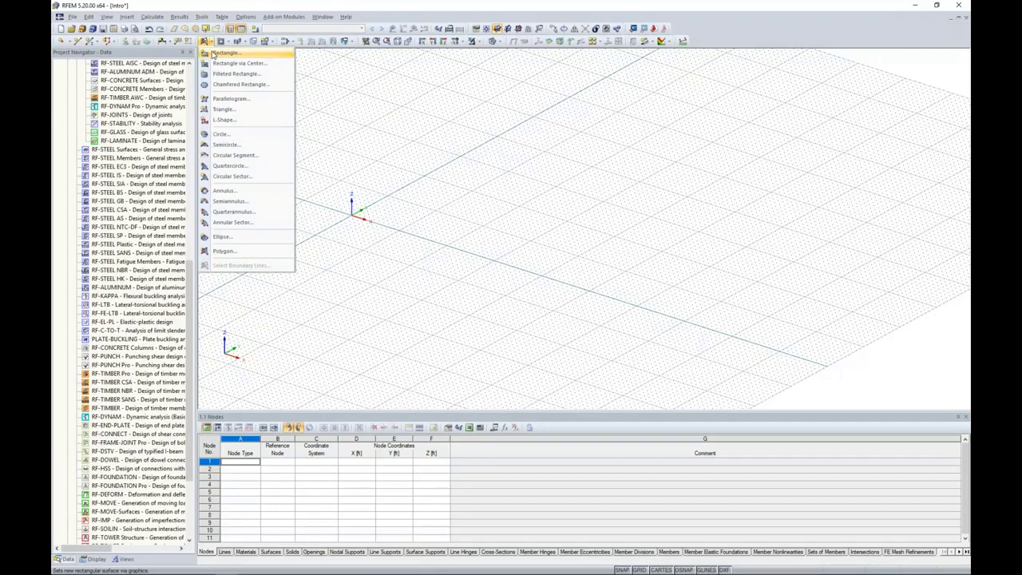
{"action": "left_click", "coordinate": [216, 54]}
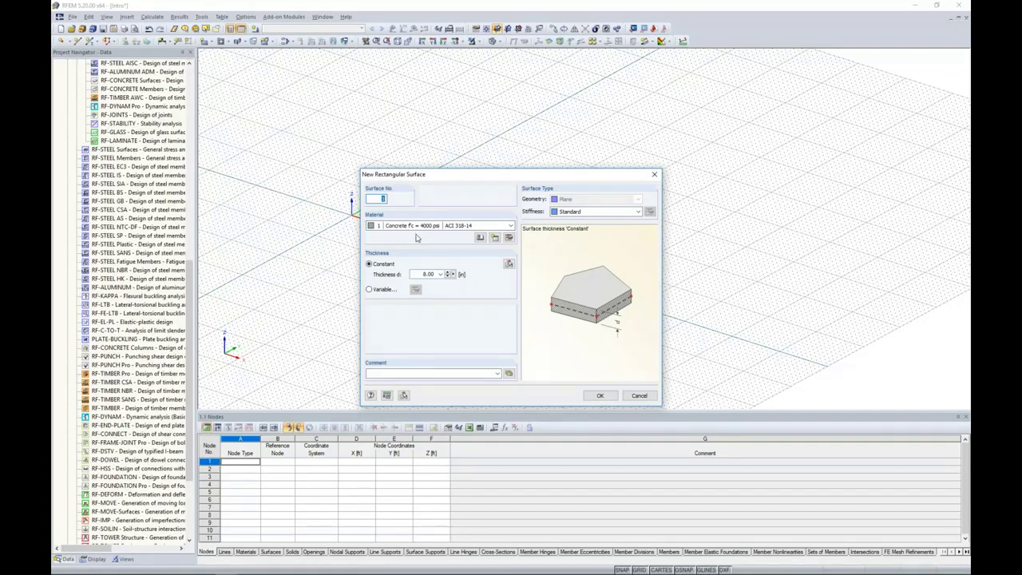
{"action": "left_click", "coordinate": [480, 238]}
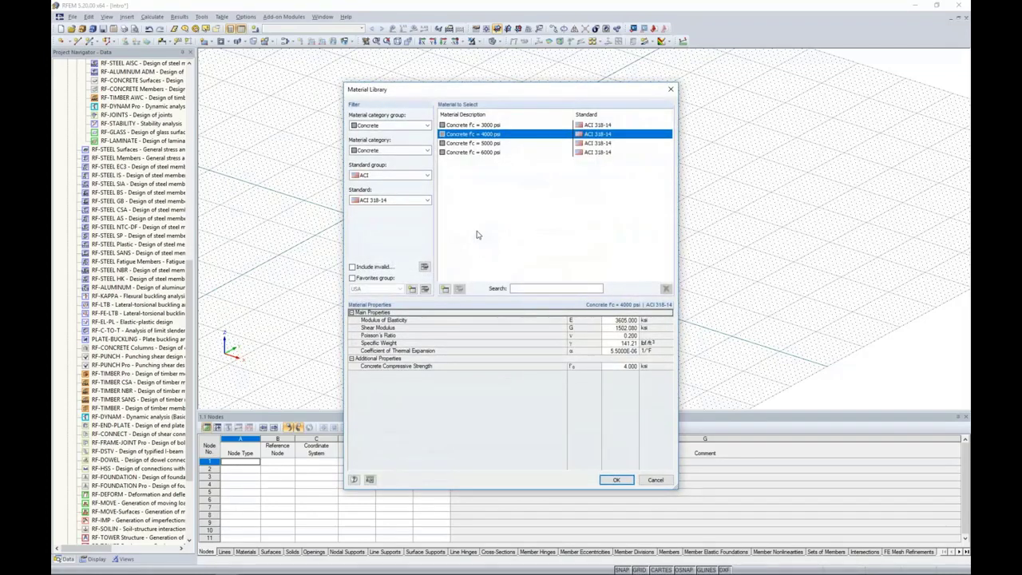
{"action": "left_click", "coordinate": [421, 130]}
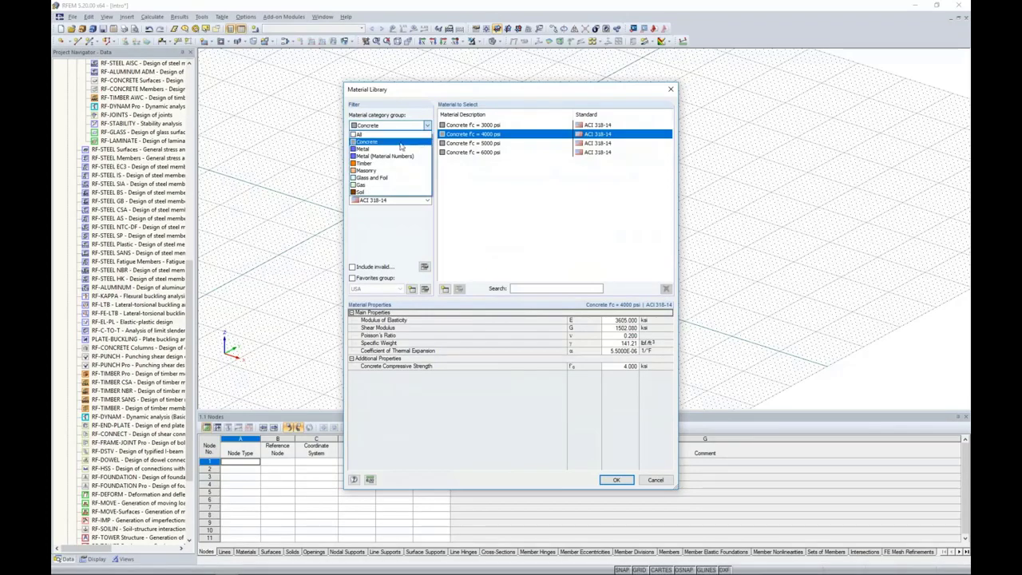
{"action": "left_click", "coordinate": [394, 230]}
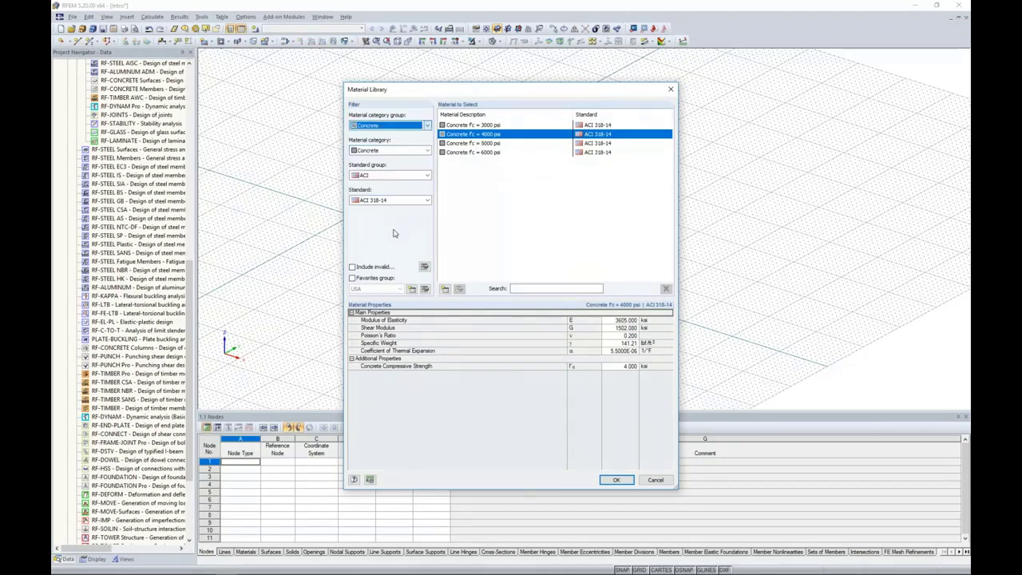
{"action": "left_click", "coordinate": [393, 177]}
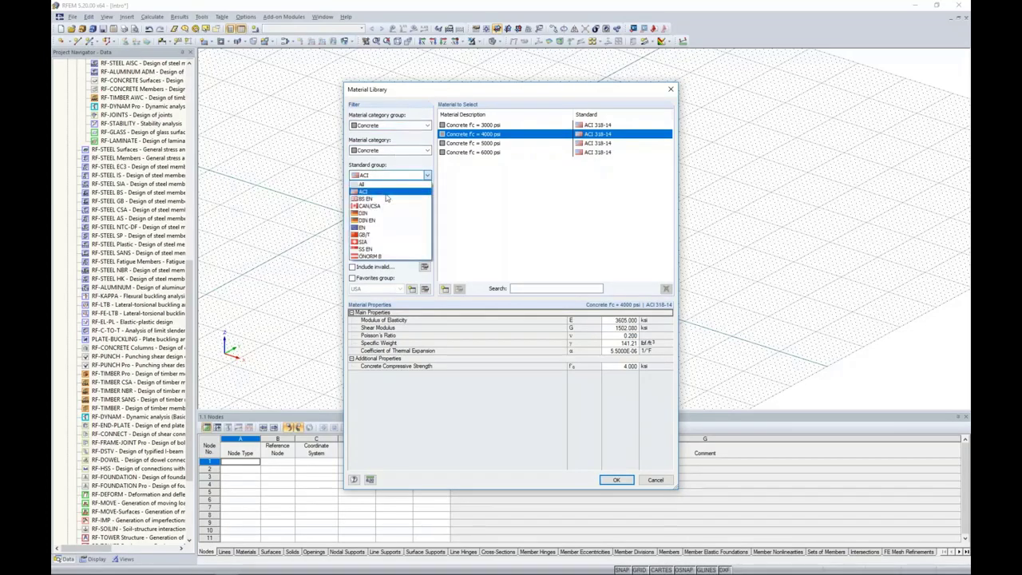
{"action": "left_click", "coordinate": [384, 206]}
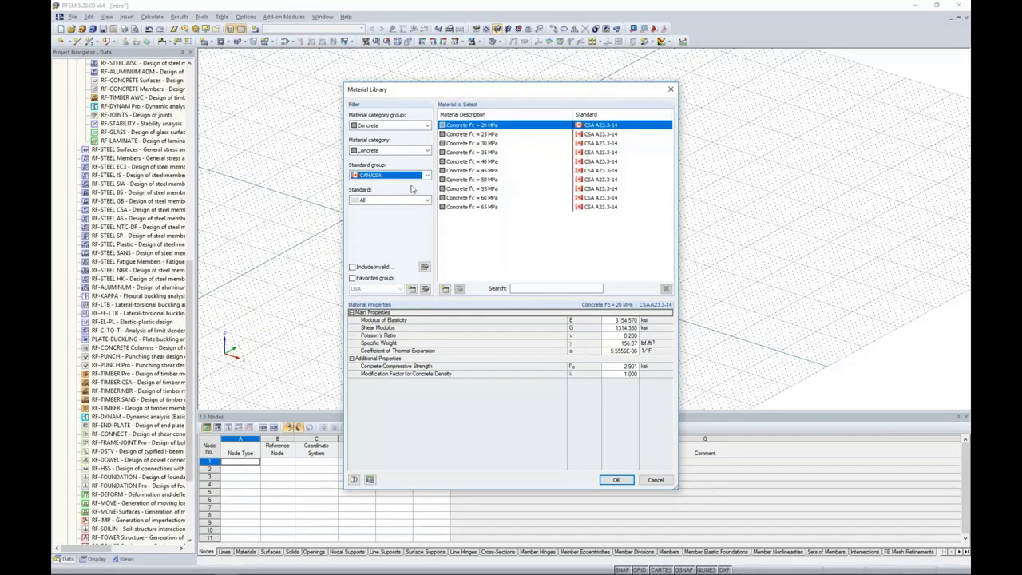
Examine the USA favorites group and its editable material list, then leave the library without picking another material
{"action": "left_click", "coordinate": [352, 278]}
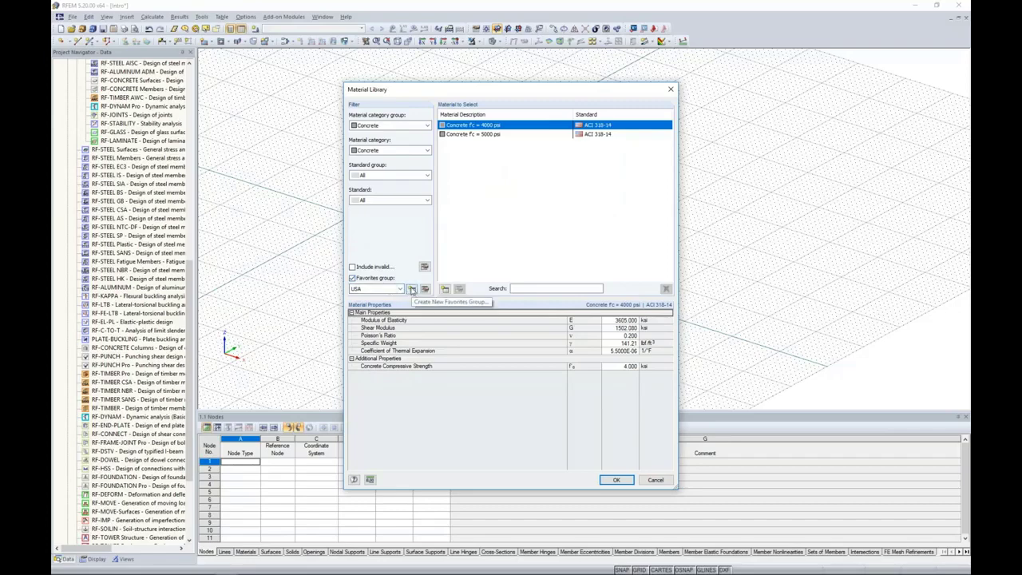
{"action": "left_click", "coordinate": [425, 289]}
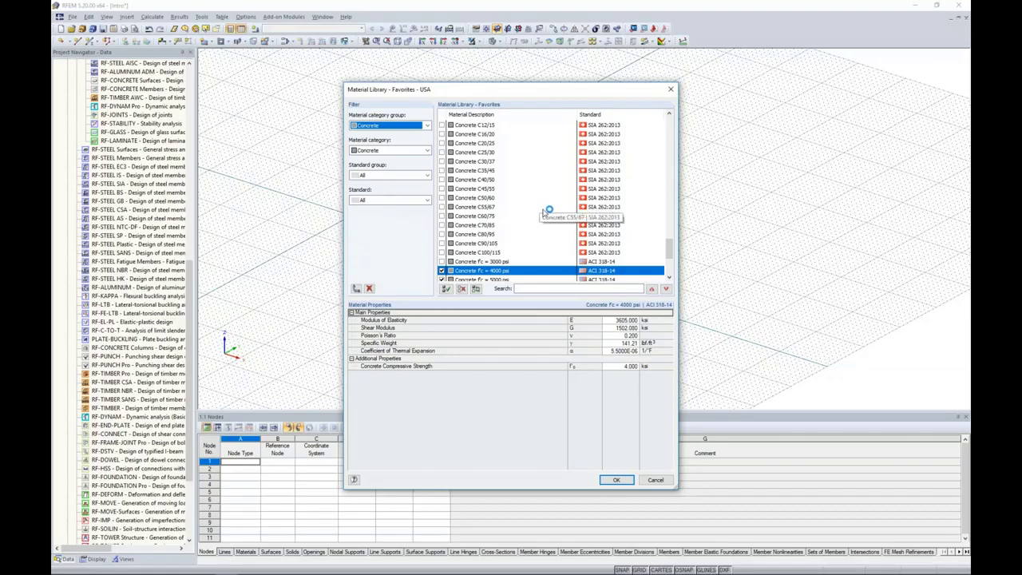
{"action": "left_click", "coordinate": [631, 479]}
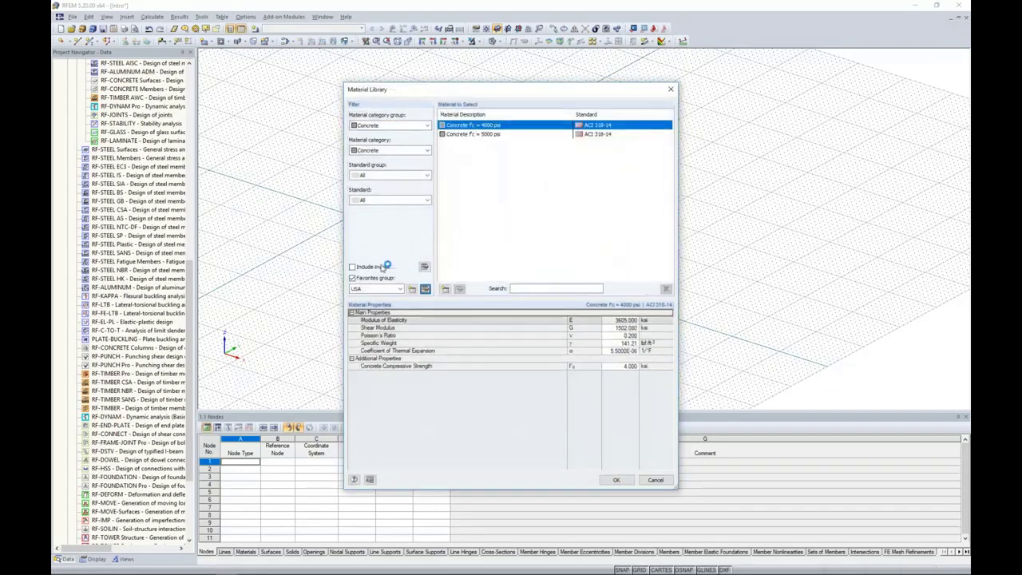
{"action": "left_click", "coordinate": [353, 278]}
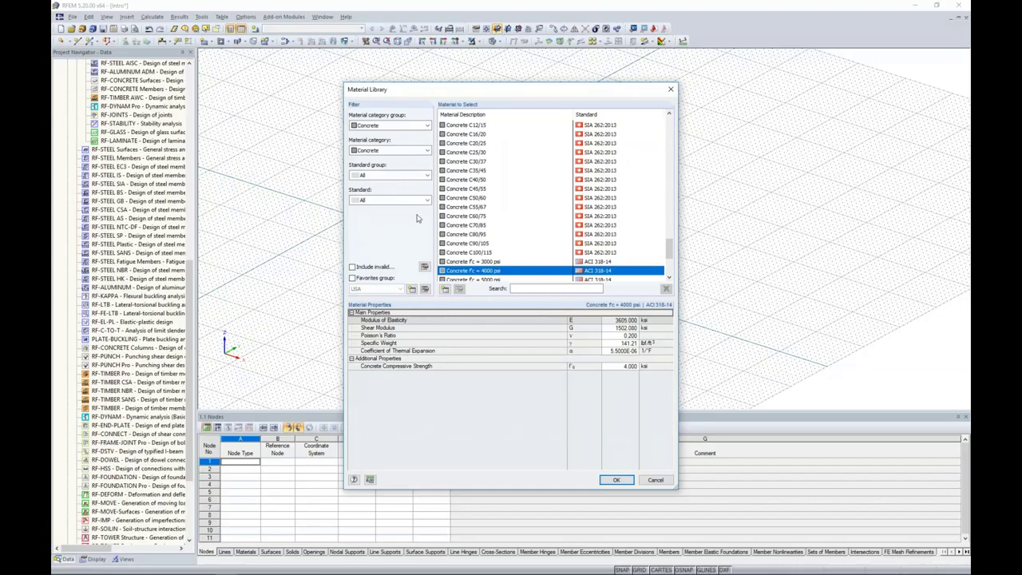
{"action": "left_click", "coordinate": [655, 480]}
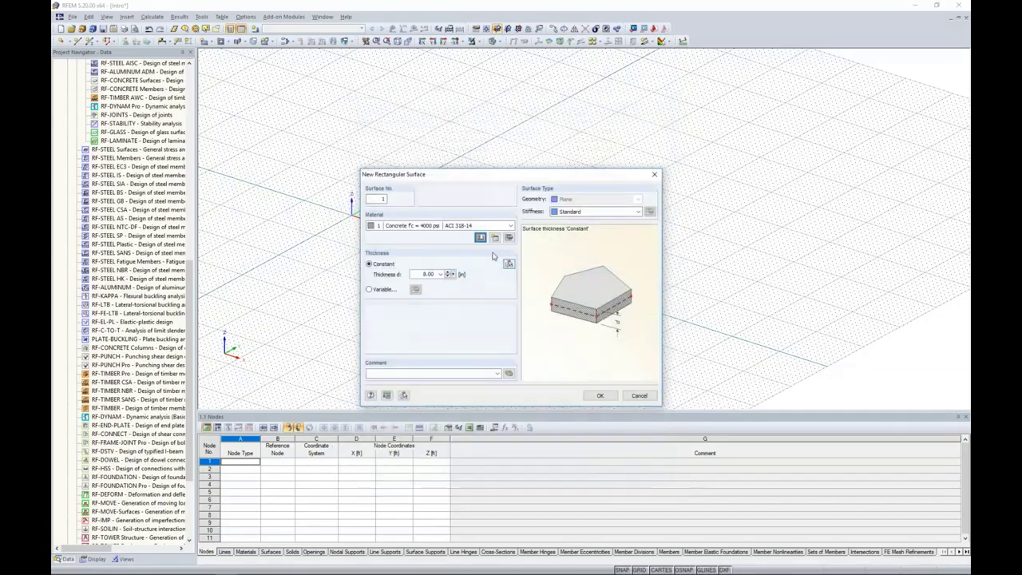
Set the rectangular surface's constant thickness to 12 in
{"action": "double_click", "coordinate": [431, 274]}
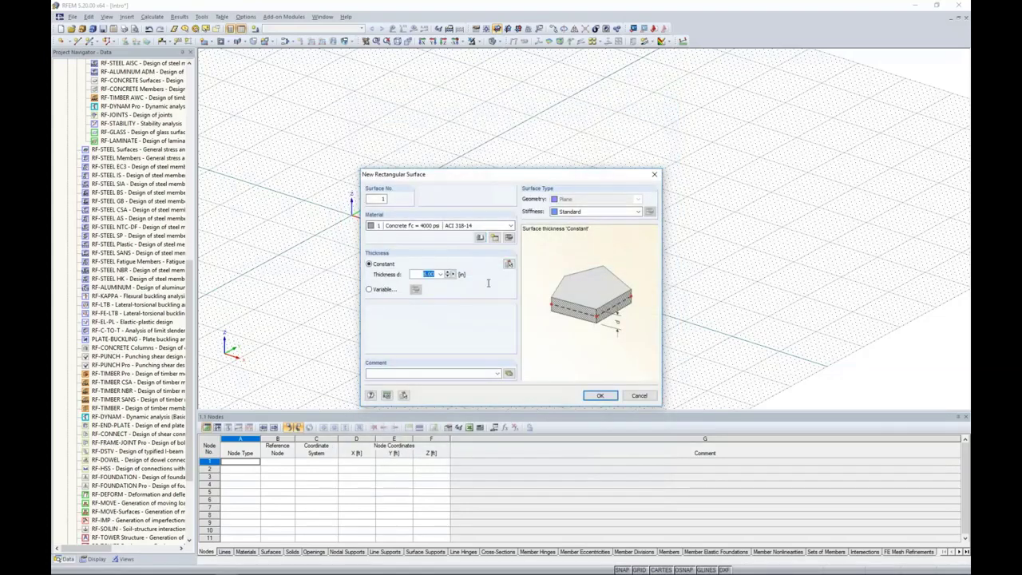
{"action": "type", "text": "12"}
Try the Orthotropic surface stiffness and examine the geometric properties of its Hollow core slab type
{"action": "left_click", "coordinate": [574, 212]}
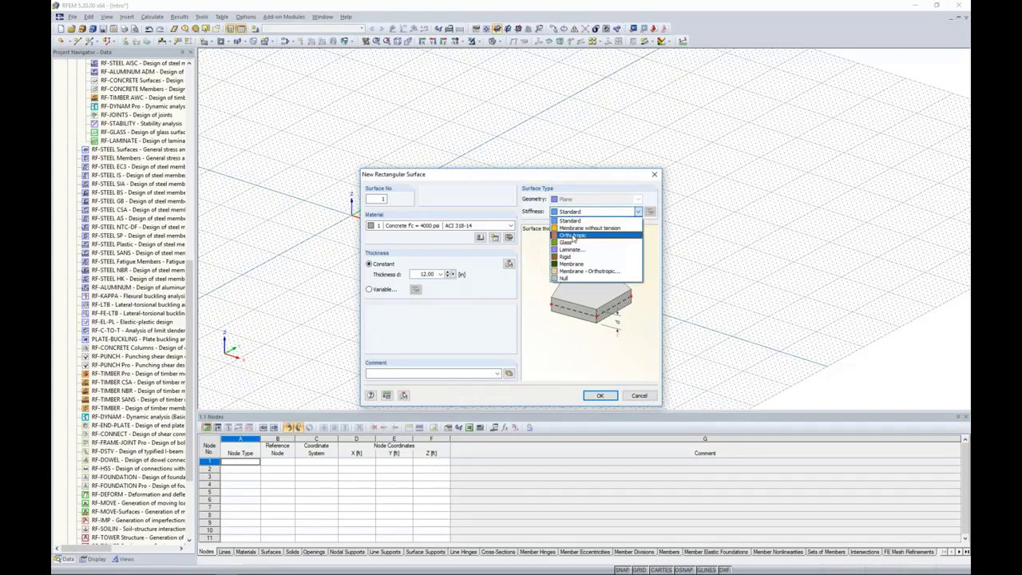
{"action": "left_click", "coordinate": [574, 236]}
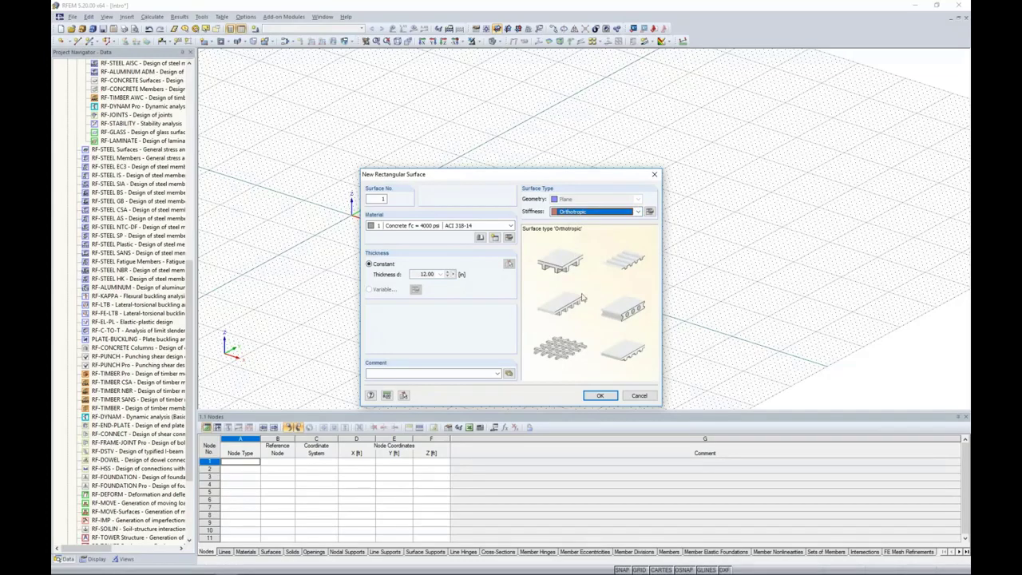
{"action": "left_click", "coordinate": [650, 212]}
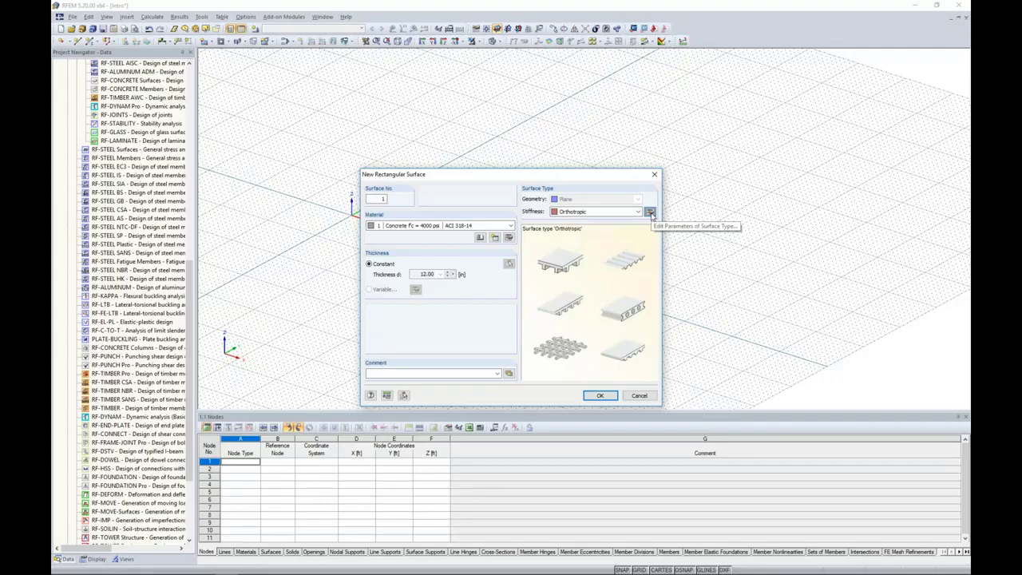
{"action": "left_click", "coordinate": [651, 214]}
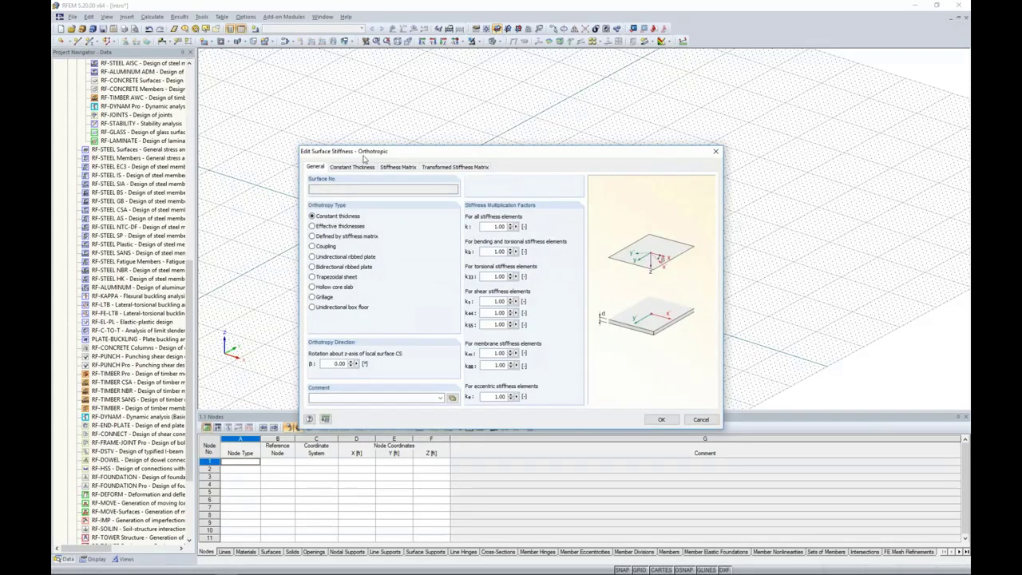
{"action": "left_click", "coordinate": [312, 287]}
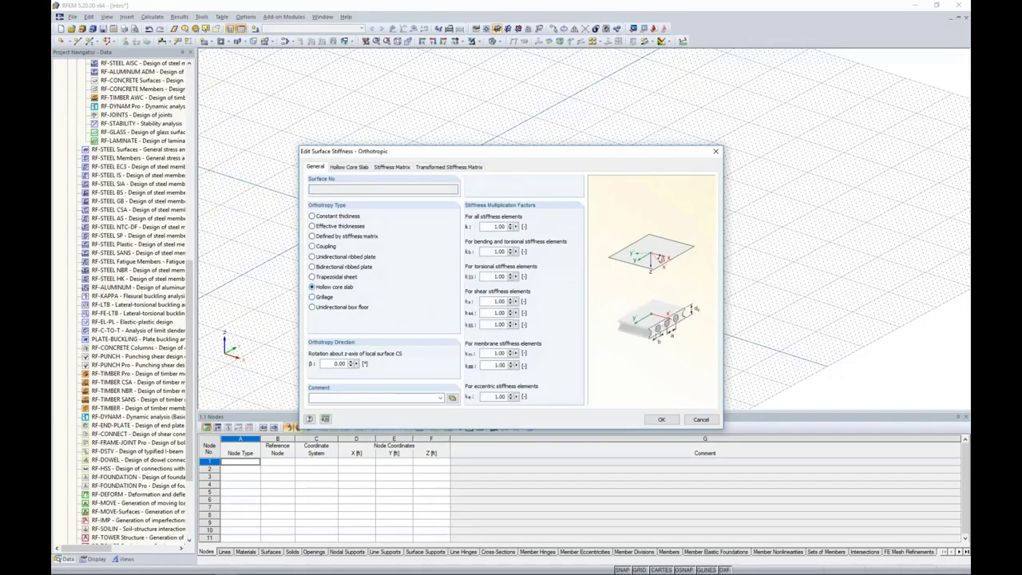
{"action": "left_click", "coordinate": [349, 167]}
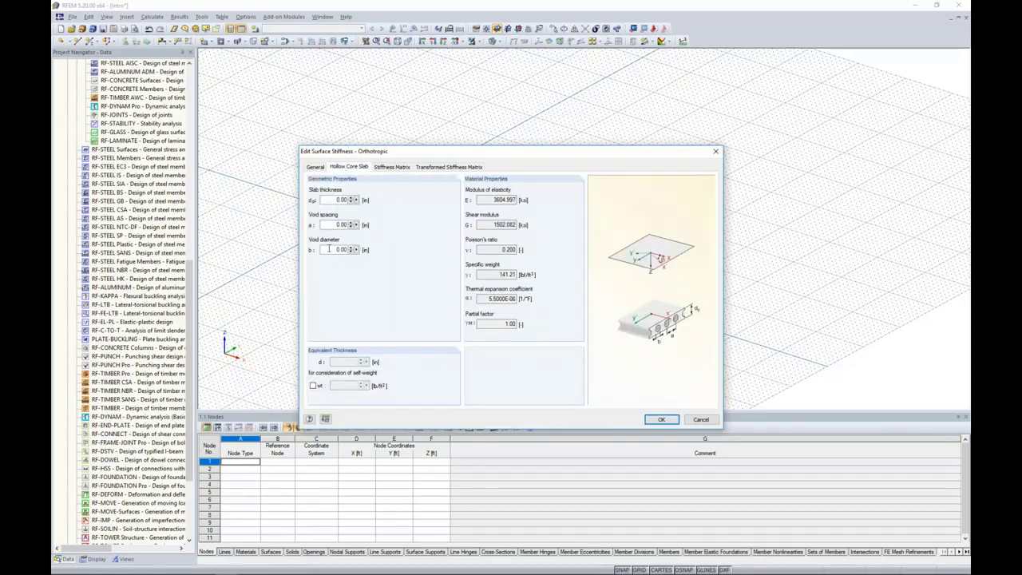
{"action": "left_click", "coordinate": [318, 168]}
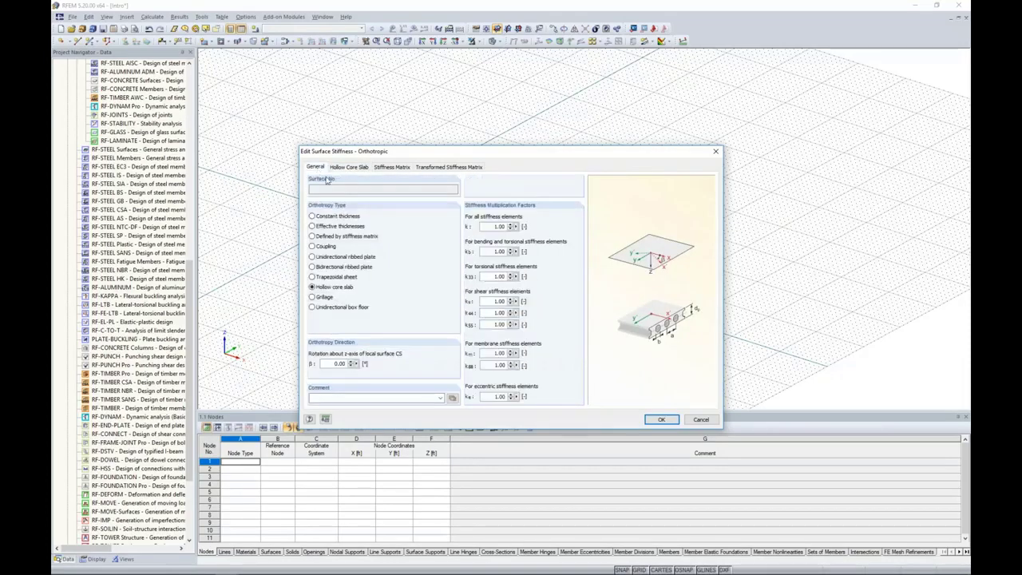
Review the constant thickness stiffness matrix and the Grillage and Trapezoidal sheet types, then discard them and restore Standard stiffness
{"action": "left_click", "coordinate": [312, 217]}
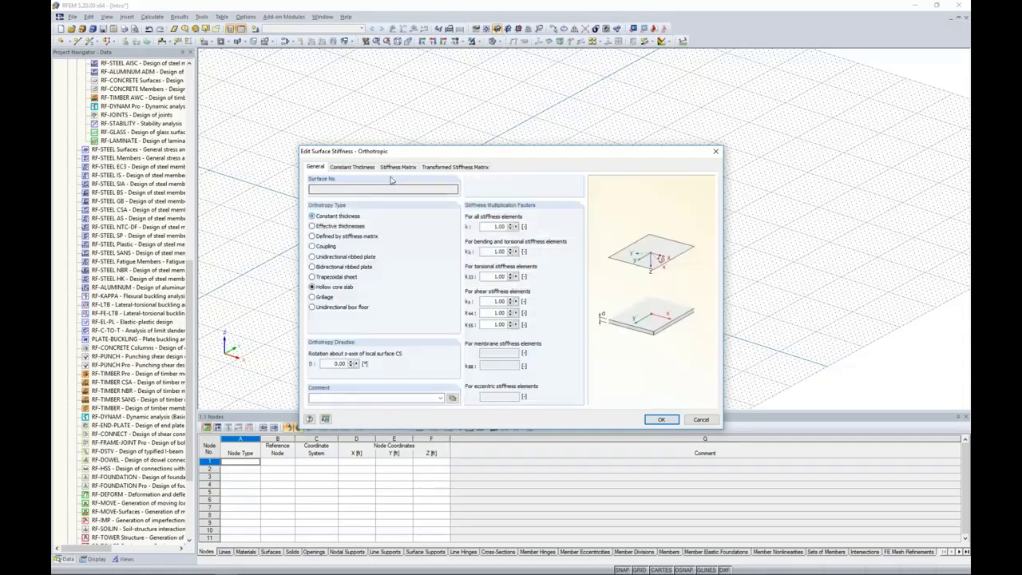
{"action": "left_click", "coordinate": [396, 167]}
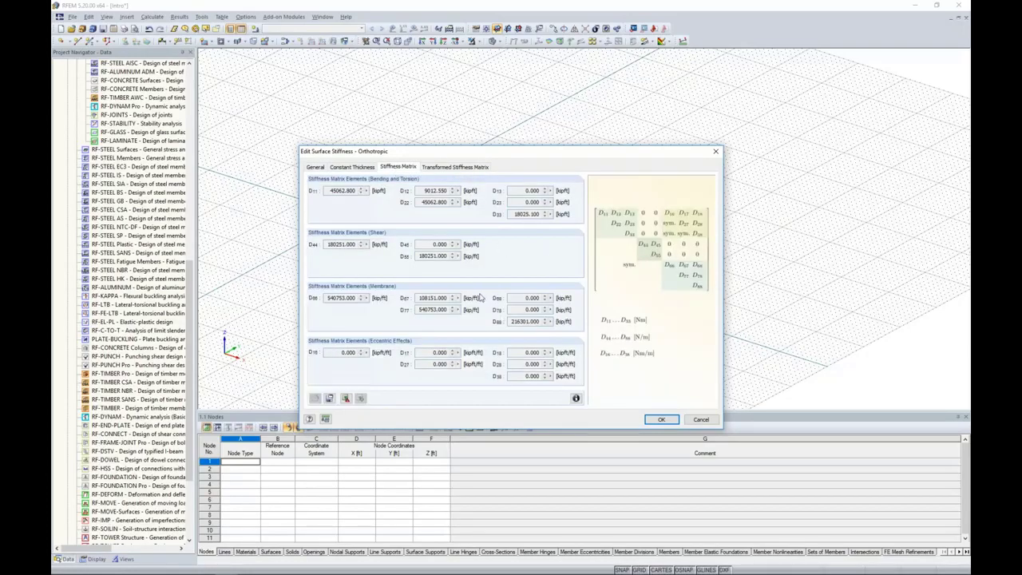
{"action": "left_click", "coordinate": [315, 167]}
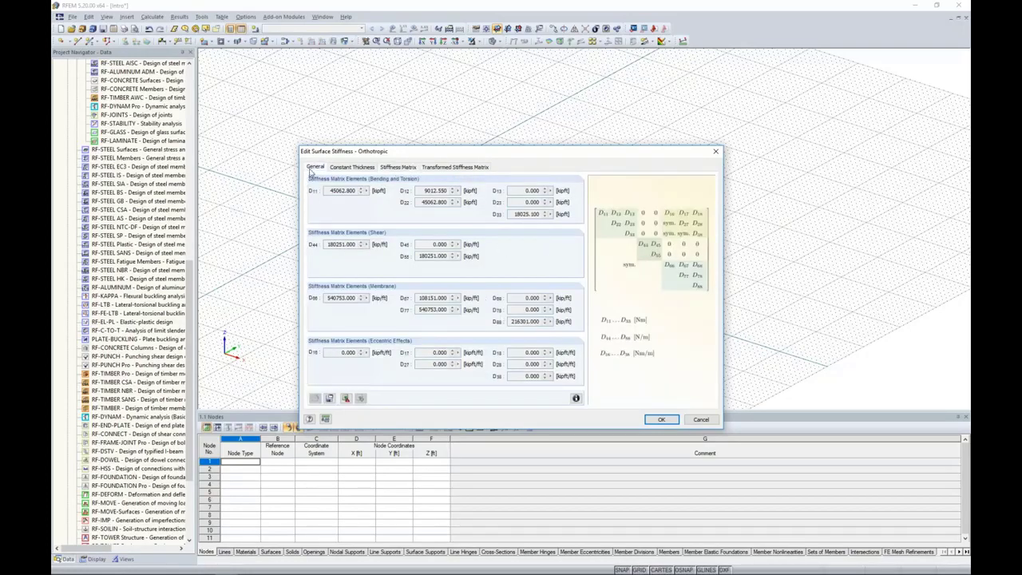
{"action": "left_click", "coordinate": [312, 296]}
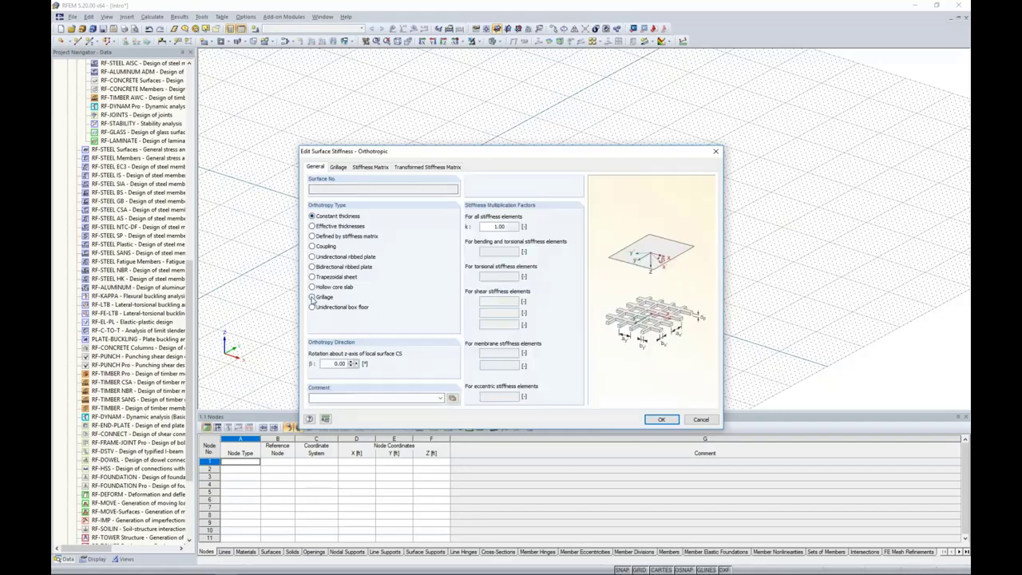
{"action": "left_click", "coordinate": [313, 277]}
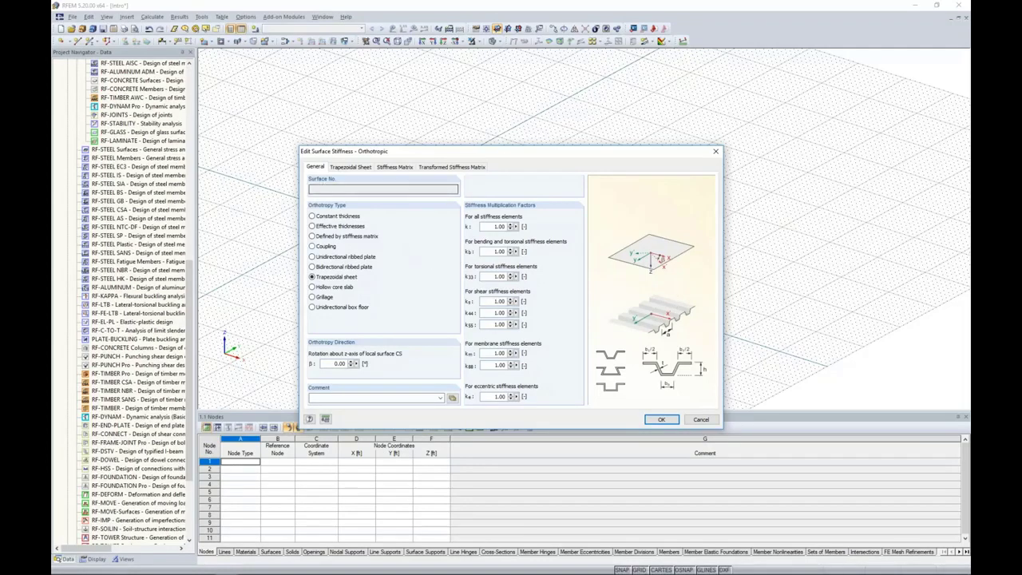
{"action": "left_click", "coordinate": [700, 419]}
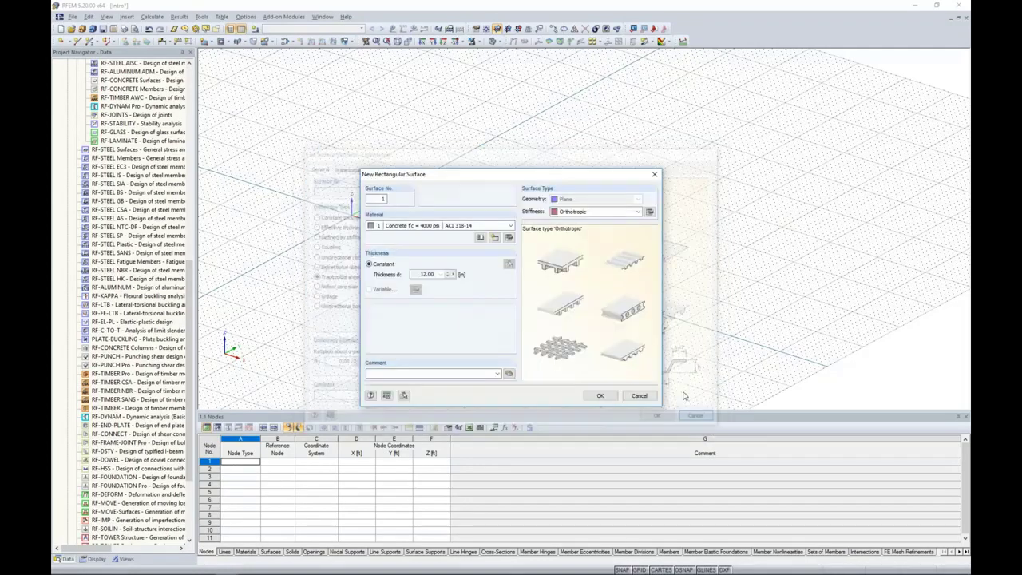
{"action": "left_click", "coordinate": [595, 211]}
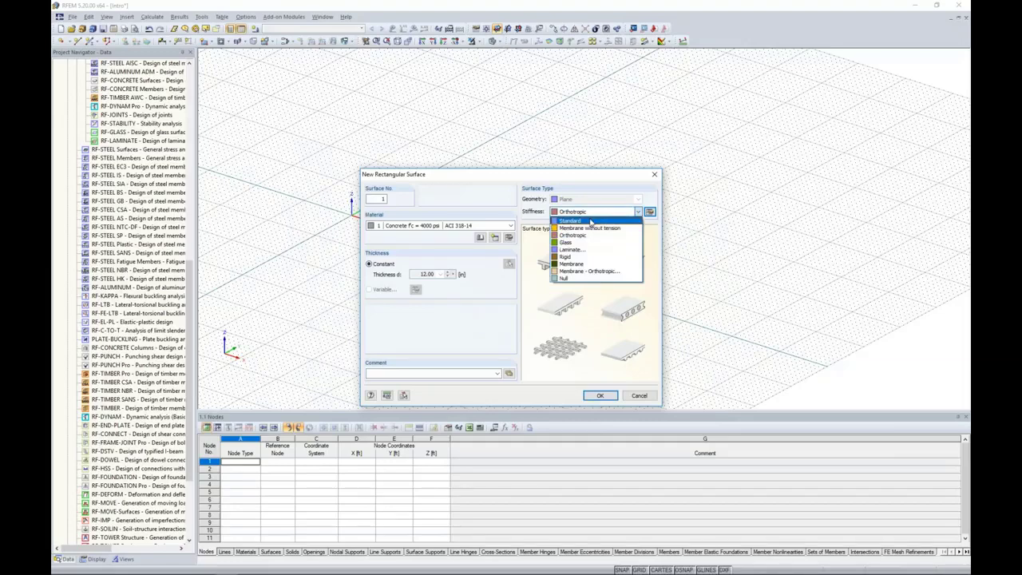
{"action": "left_click", "coordinate": [591, 221]}
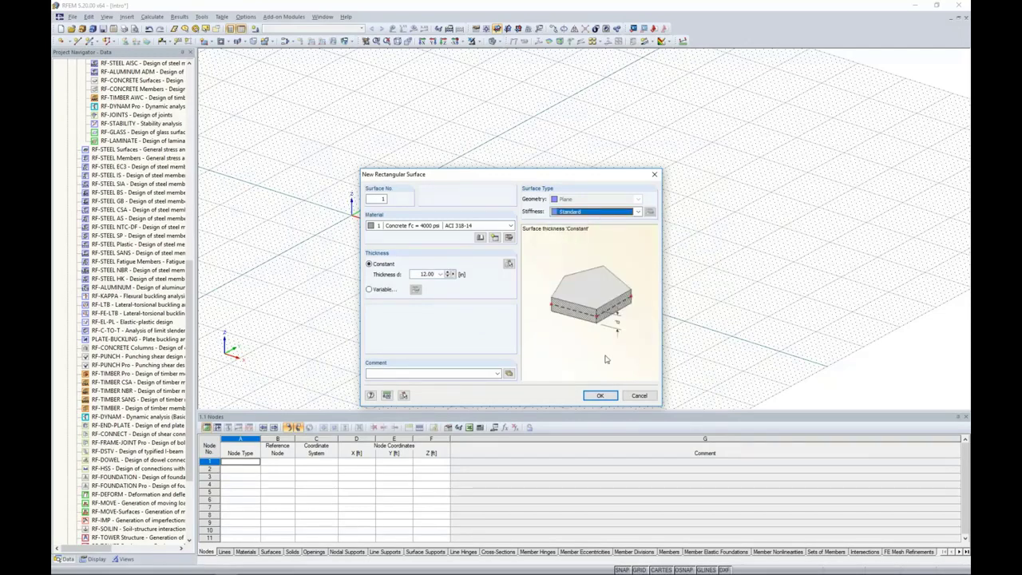
Place the first rectangular surface from the origin to the opposite corner at X 25 ft, Y 40 ft
{"action": "left_click", "coordinate": [601, 395]}
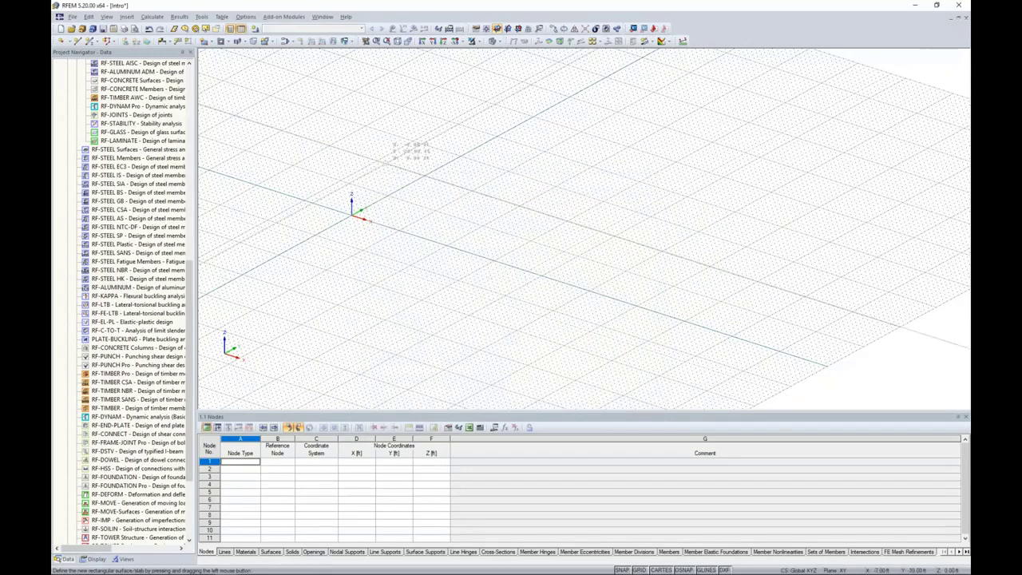
{"action": "left_click", "coordinate": [353, 212]}
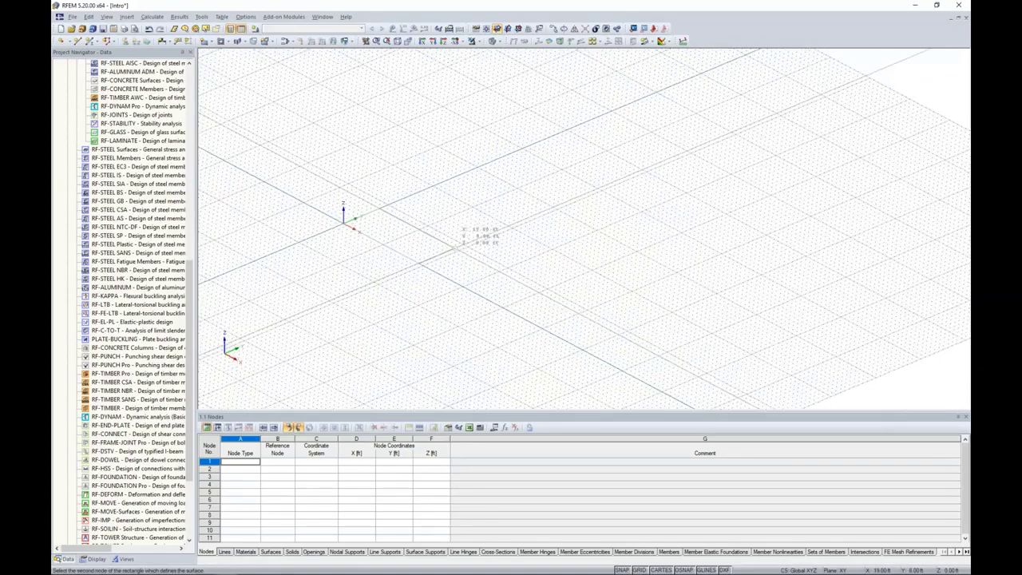
{"action": "scroll", "coordinate": [502, 239], "scroll_direction": "up", "scroll_amount": 3}
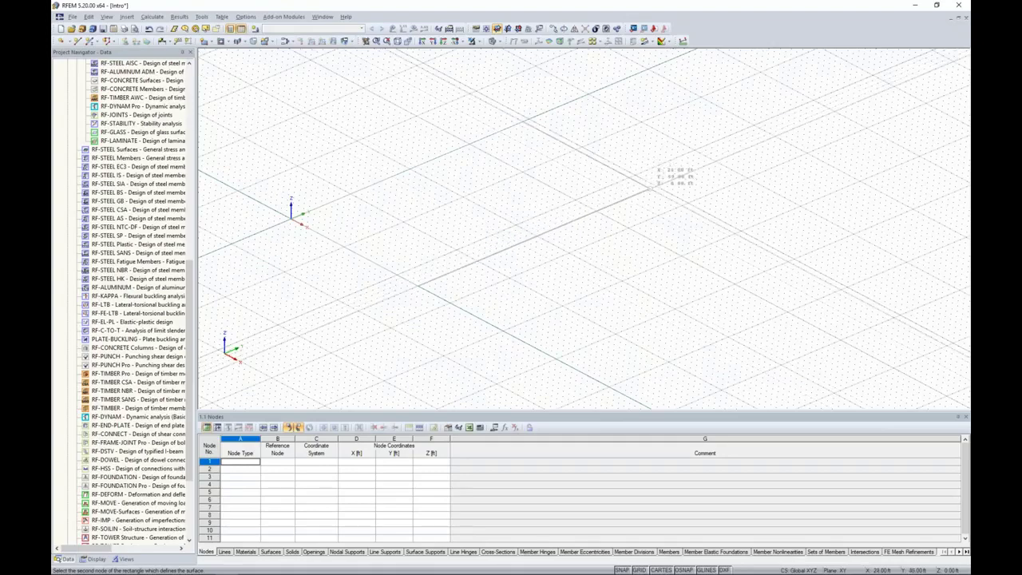
{"action": "left_click", "coordinate": [662, 188]}
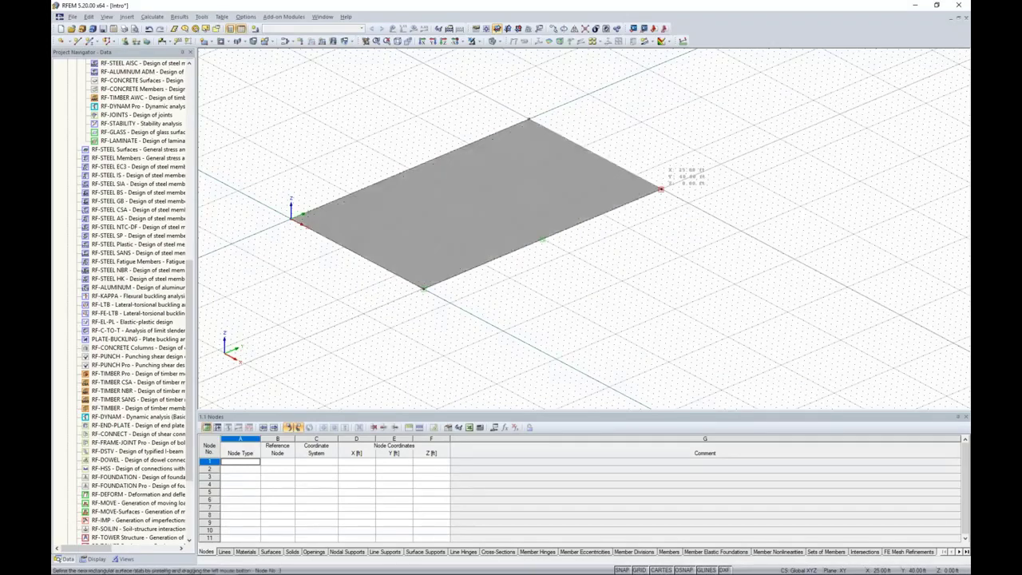
Draw a second rectangular surface from the first one's corner at X 25 ft, Y 40 ft to X 65 ft, Y 17 ft
{"action": "scroll", "coordinate": [645, 265], "scroll_direction": "up", "scroll_amount": 1}
{"action": "middle_click_drag", "start_coordinate": [645, 266], "coordinate": [599, 212]}
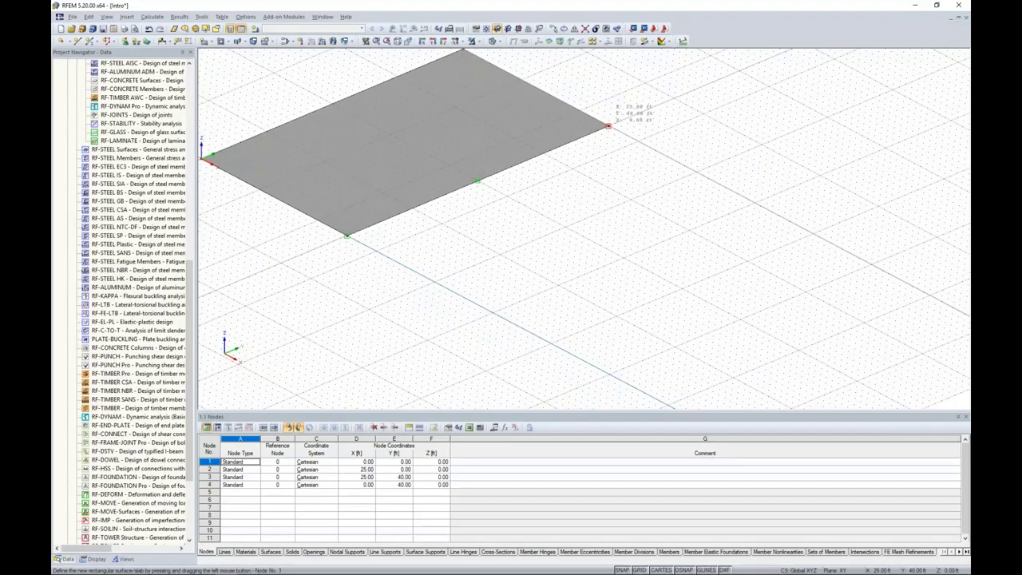
{"action": "left_click", "coordinate": [608, 126]}
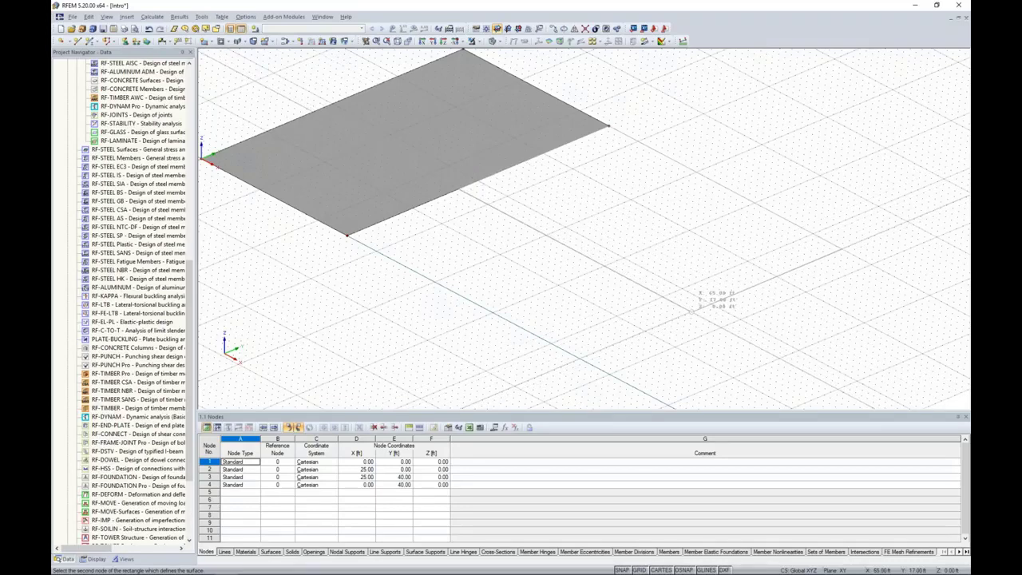
{"action": "left_click", "coordinate": [691, 311]}
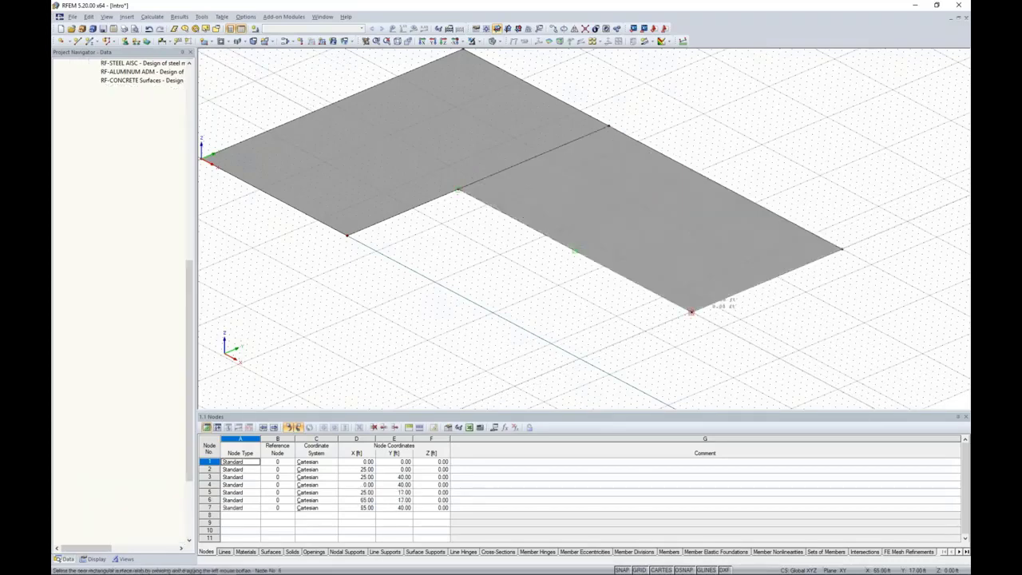
{"action": "scroll", "coordinate": [496, 275], "scroll_direction": "down", "scroll_amount": 3}
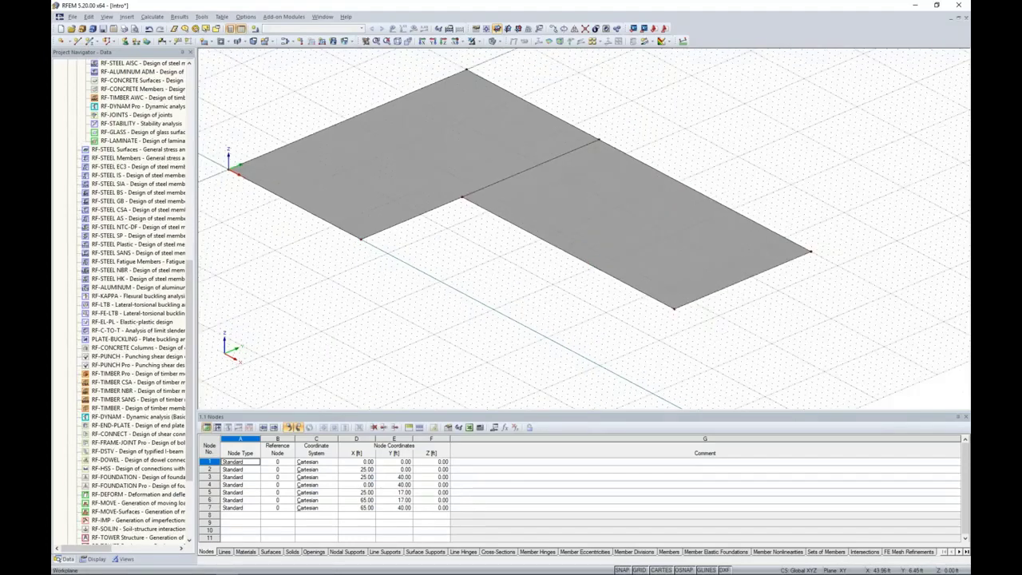
Draw an arc from the origin to the surface corner at X 25 ft, Y 0, bulging outward to about Y -8.4 ft
{"action": "middle_click_drag", "start_coordinate": [470, 319], "coordinate": [553, 326]}
{"action": "right_click_drag", "start_coordinate": [532, 326], "coordinate": [564, 322]}
{"action": "left_click", "coordinate": [482, 286]}
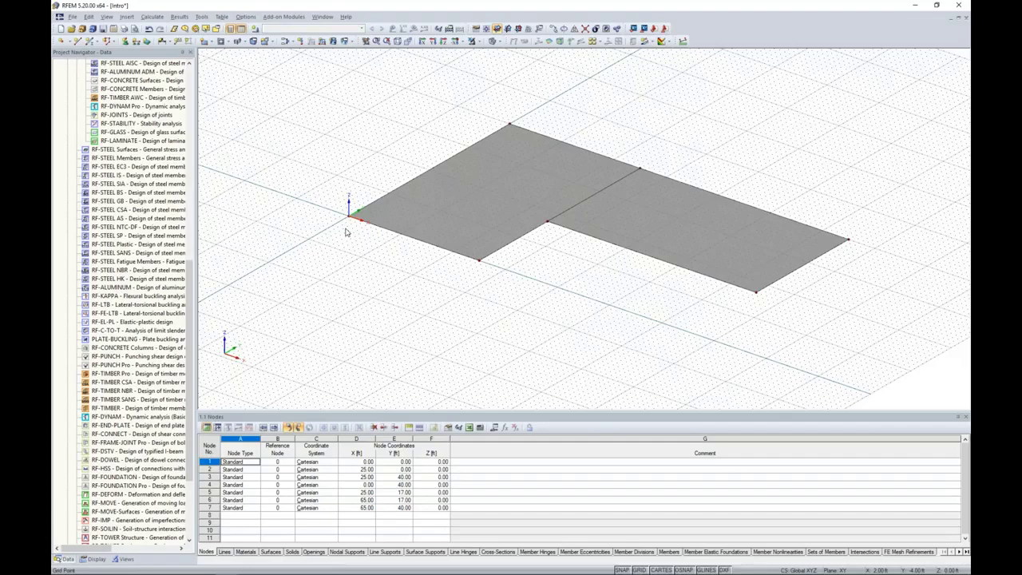
{"action": "left_click_drag", "start_coordinate": [191, 271], "coordinate": [201, 80]}
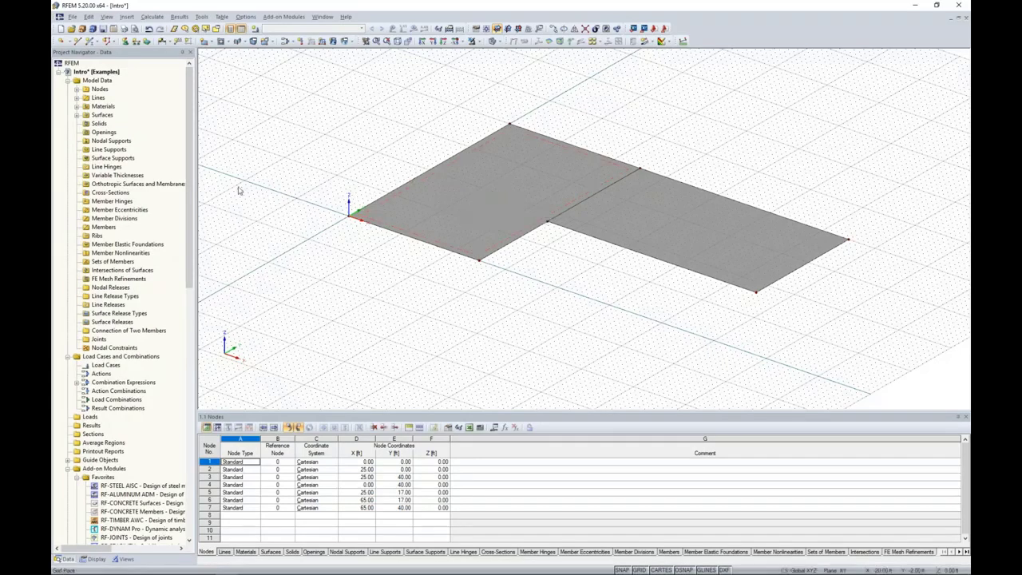
{"action": "left_click", "coordinate": [77, 41]}
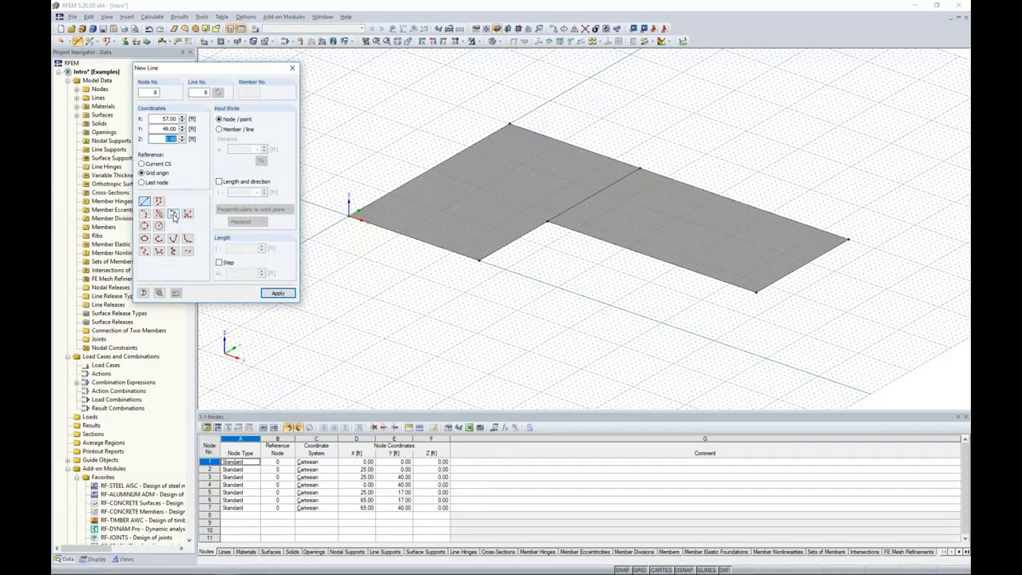
{"action": "left_click", "coordinate": [173, 214]}
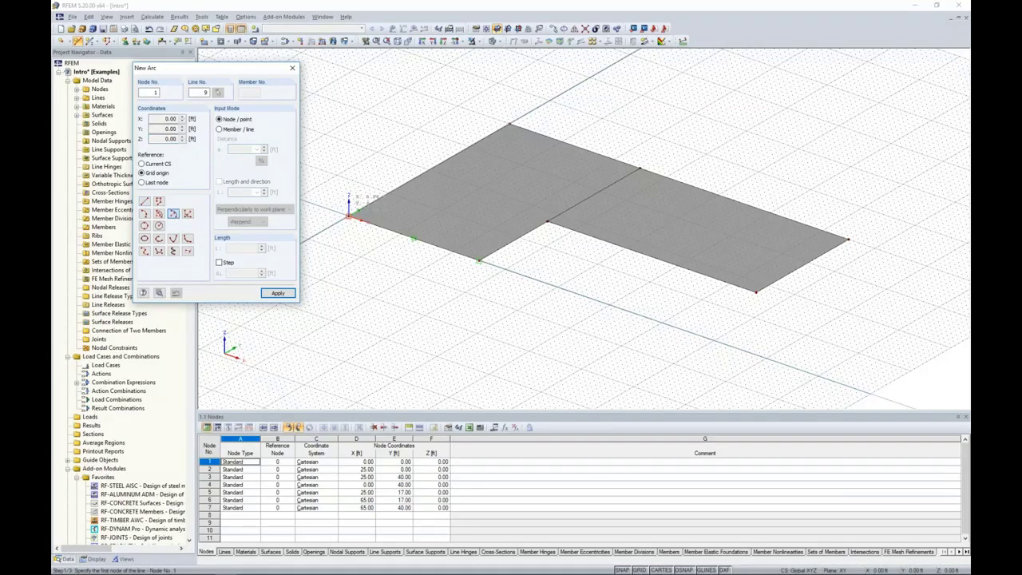
{"action": "left_click", "coordinate": [349, 215]}
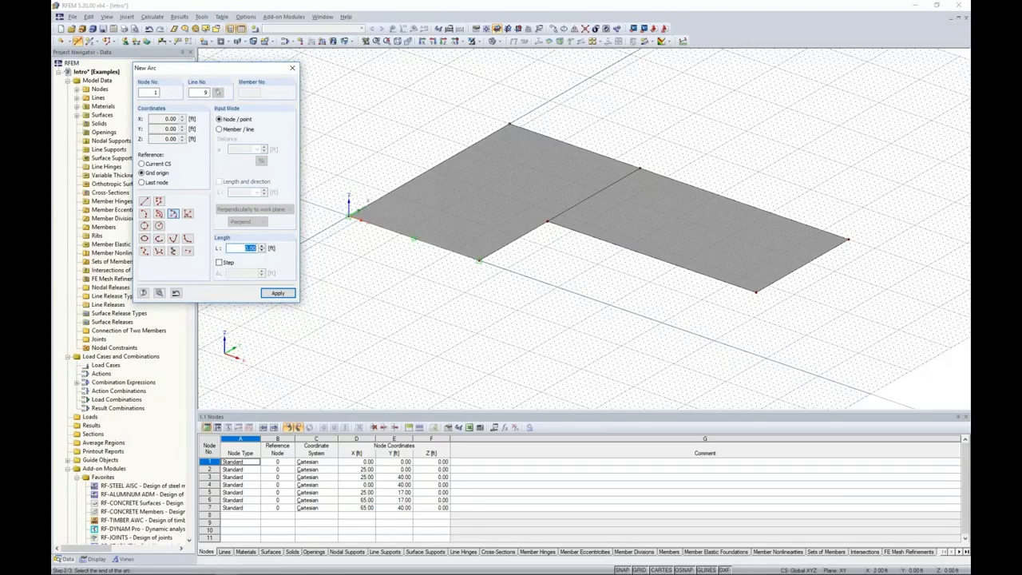
{"action": "left_click", "coordinate": [513, 242]}
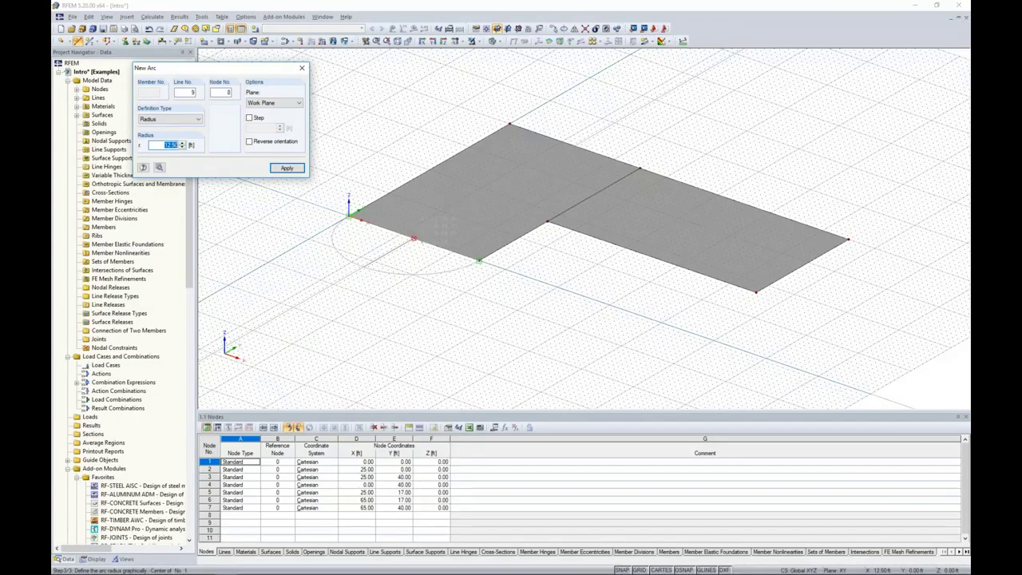
{"action": "type", "text": "8"}
{"action": "key", "text": "Return"}
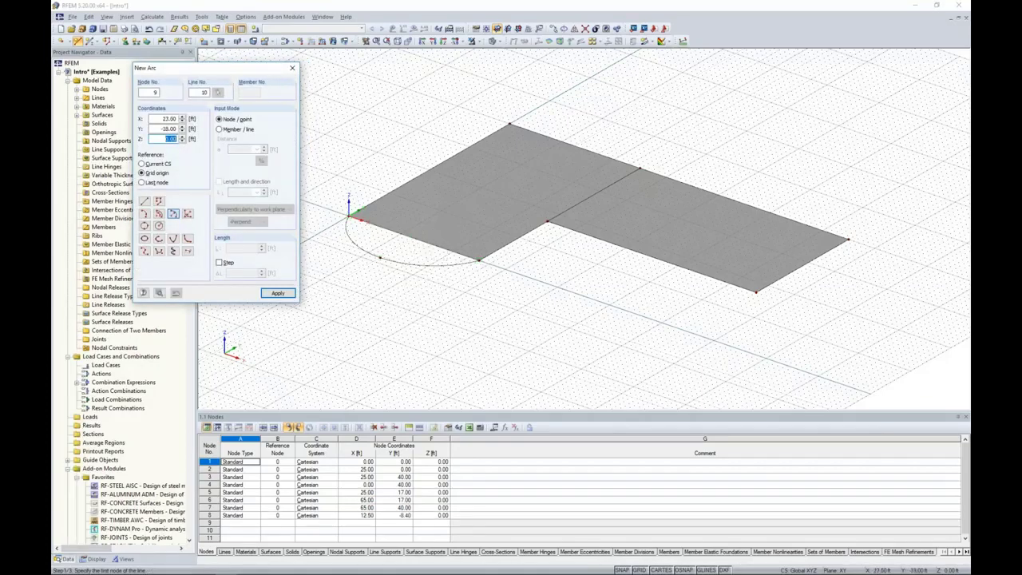
{"action": "key", "text": "Escape"}
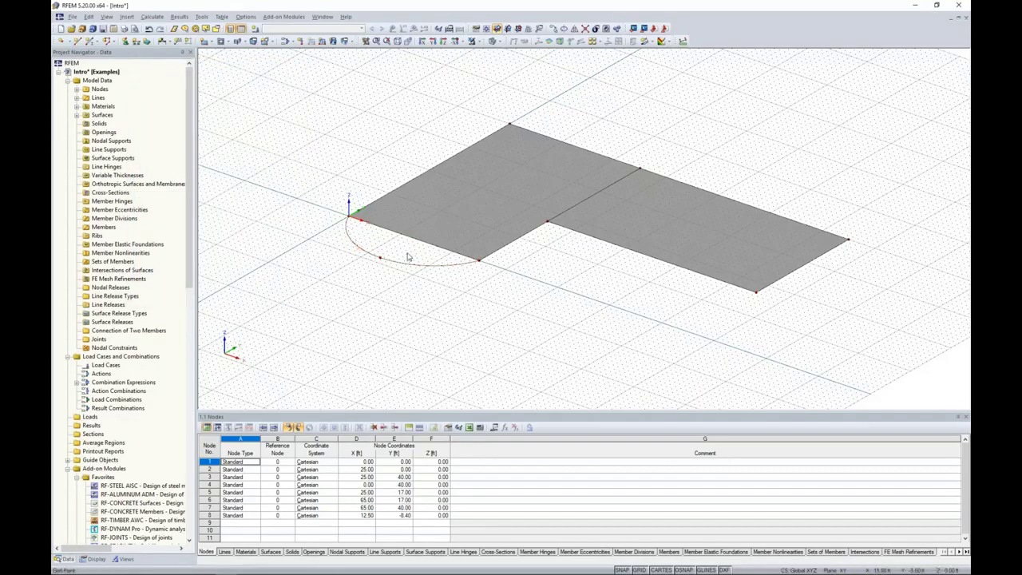
Delete the rectangular surface at the origin together with its straight edge along the arc's chord
{"action": "scroll", "coordinate": [424, 248], "scroll_direction": "up", "scroll_amount": 2}
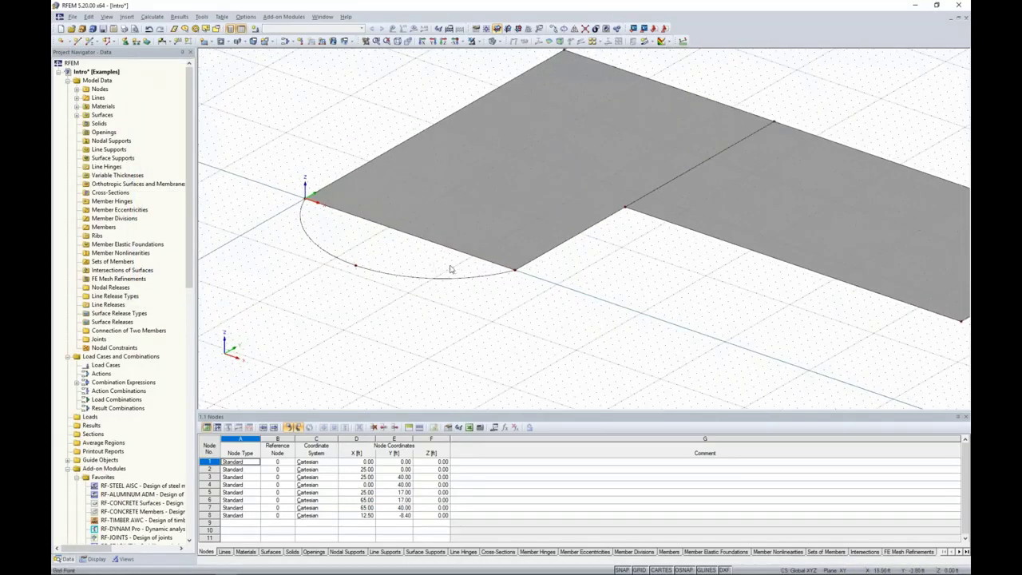
{"action": "left_click_drag", "start_coordinate": [459, 265], "coordinate": [372, 192]}
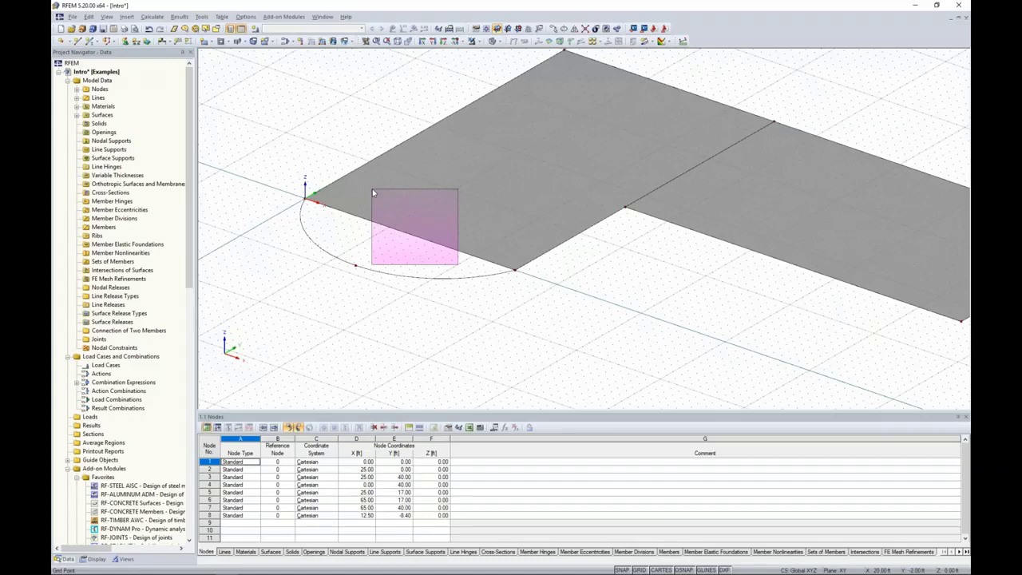
{"action": "left_click_drag", "start_coordinate": [372, 192], "coordinate": [373, 193]}
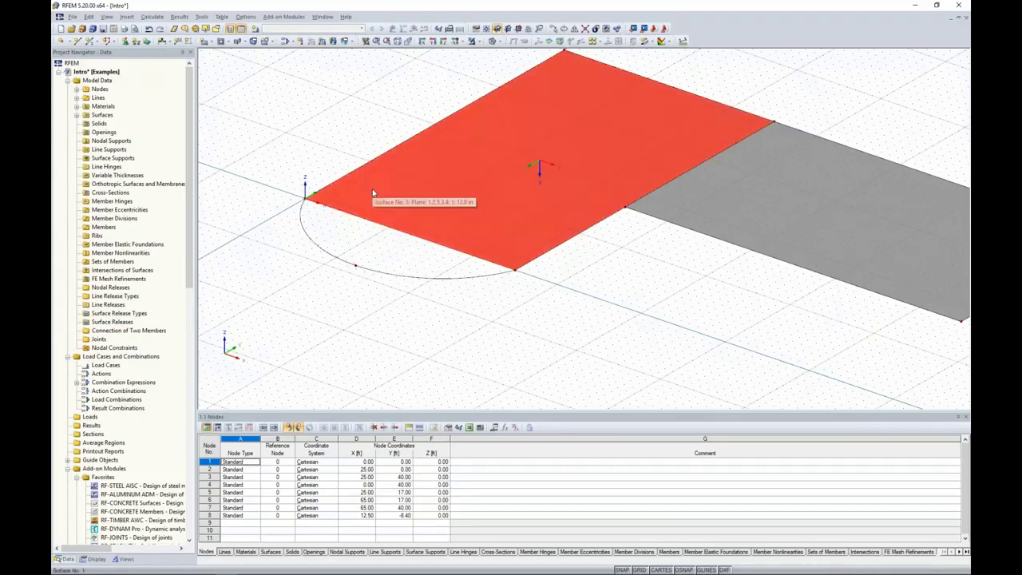
{"action": "key", "text": "Delete"}
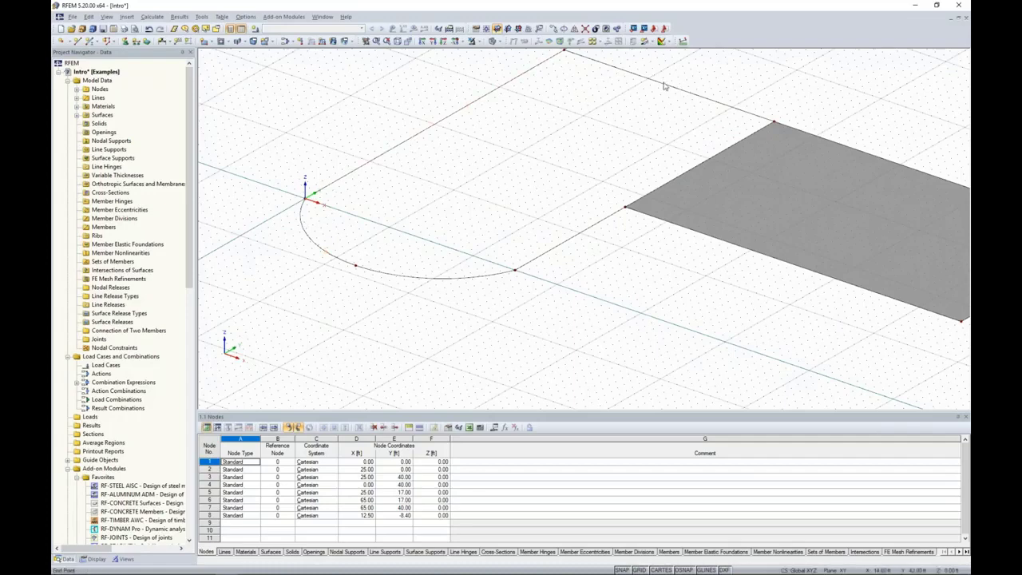
Create a 12 in thick concrete surface from boundary lines, using the arc and the remaining edges of the deleted surface
{"action": "left_click", "coordinate": [206, 41]}
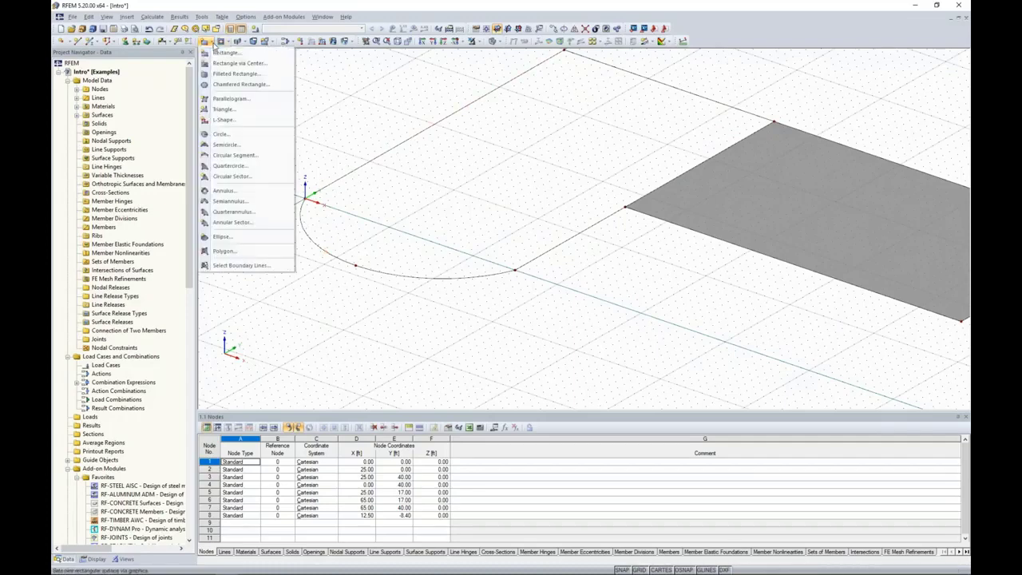
{"action": "left_click", "coordinate": [223, 265]}
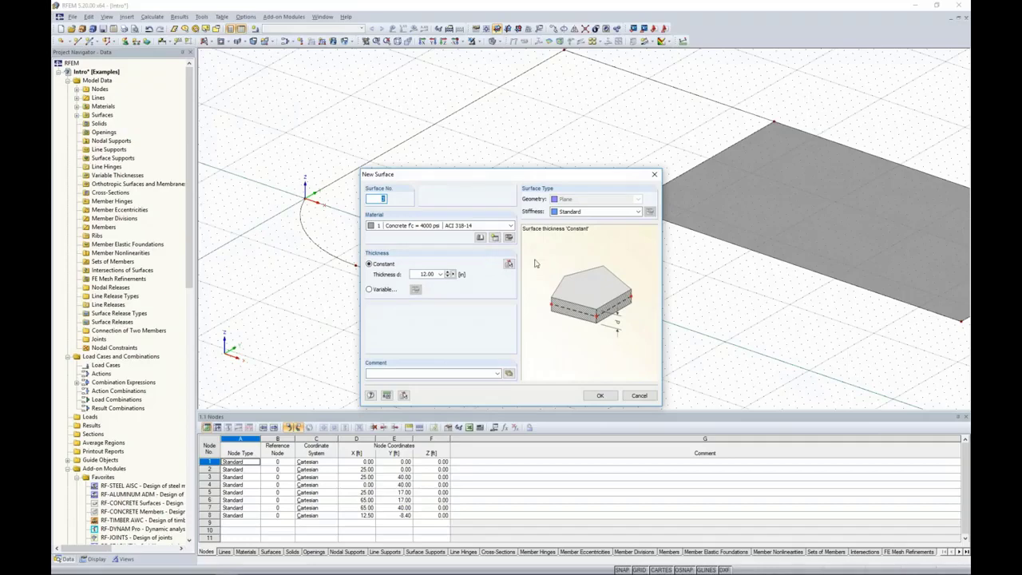
{"action": "left_click", "coordinate": [595, 394]}
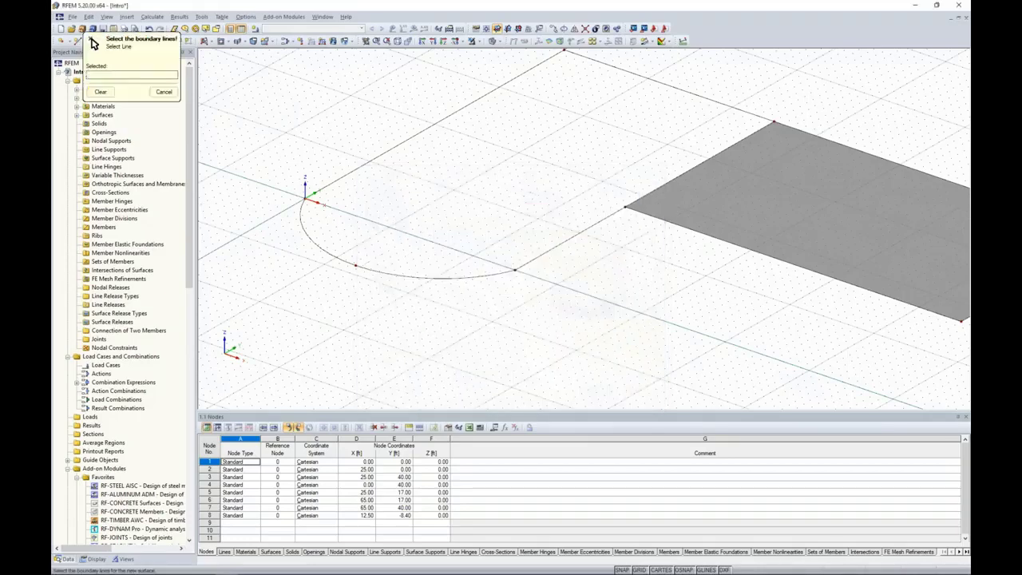
{"action": "left_click", "coordinate": [553, 246]}
{"action": "left_click", "coordinate": [636, 197]}
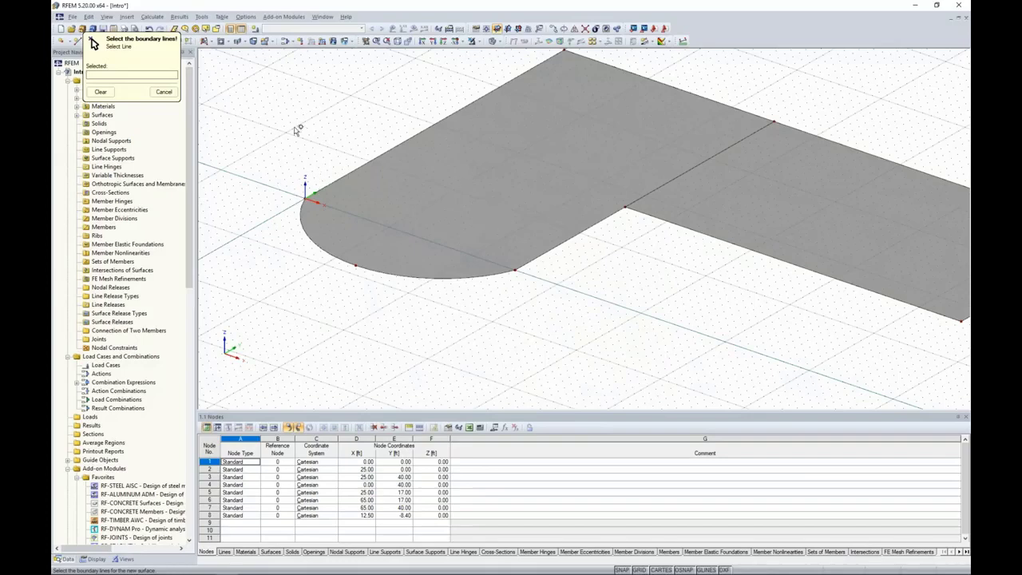
{"action": "key", "text": "Escape"}
Switch the model display to wireframe so the surfaces show only their outlines
{"action": "scroll", "coordinate": [472, 293], "scroll_direction": "down", "scroll_amount": 1}
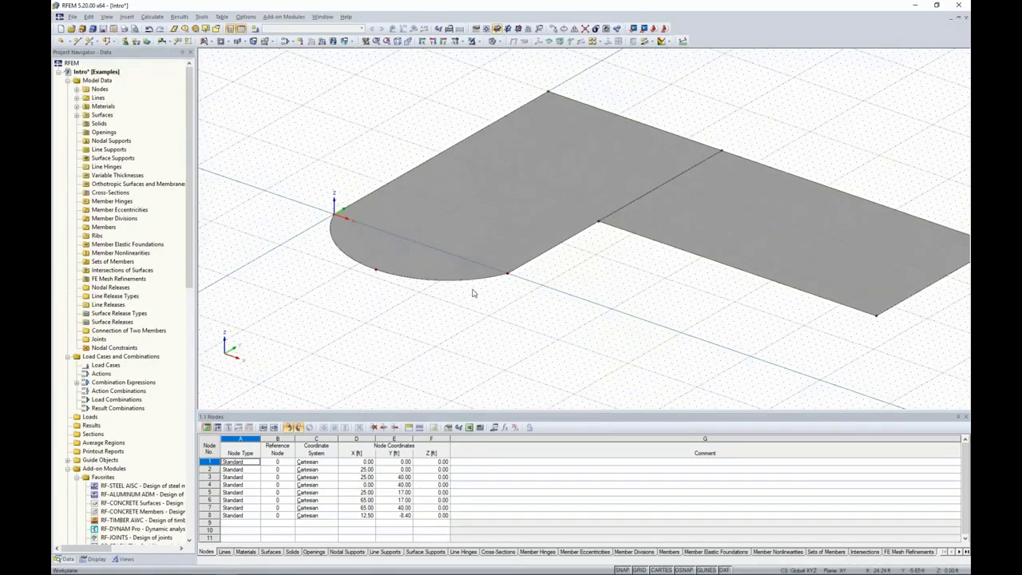
{"action": "scroll", "coordinate": [570, 305], "scroll_direction": "down", "scroll_amount": 1}
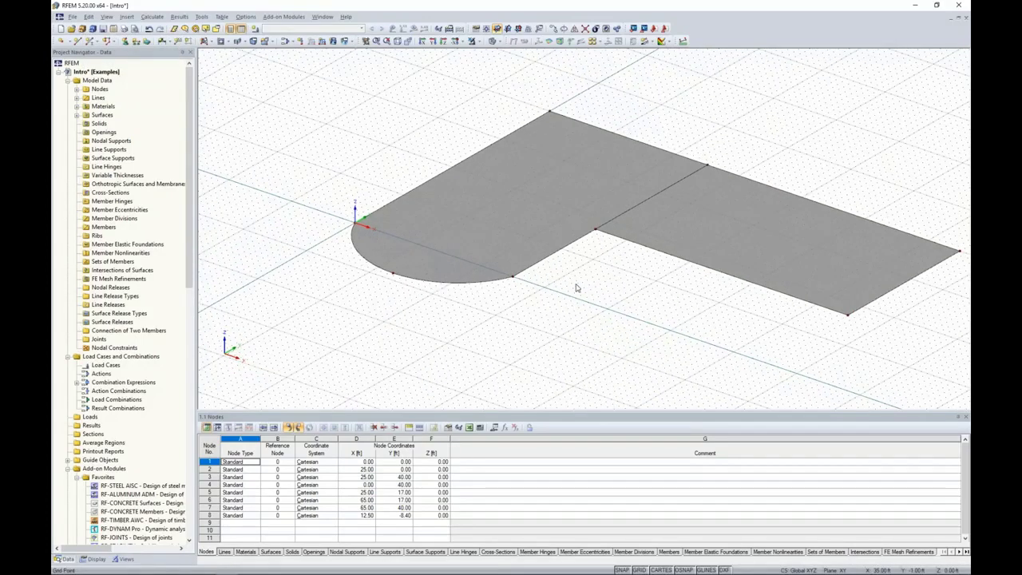
{"action": "middle_click_drag", "start_coordinate": [323, 154], "coordinate": [375, 154], "text": "ctrl"}
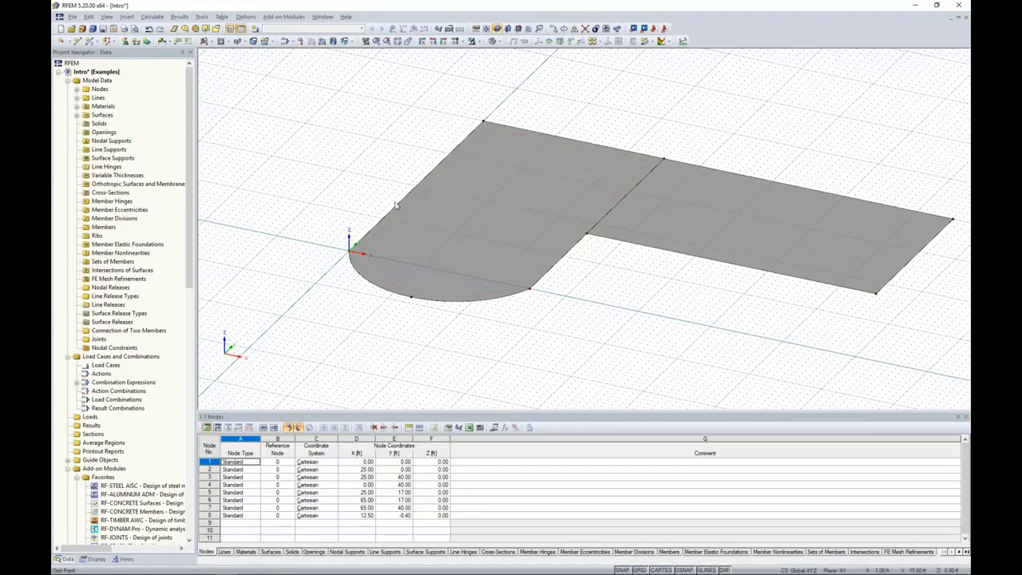
{"action": "middle_click_drag", "start_coordinate": [396, 206], "coordinate": [420, 237], "text": "ctrl"}
{"action": "scroll", "coordinate": [422, 229], "scroll_direction": "up", "scroll_amount": 5}
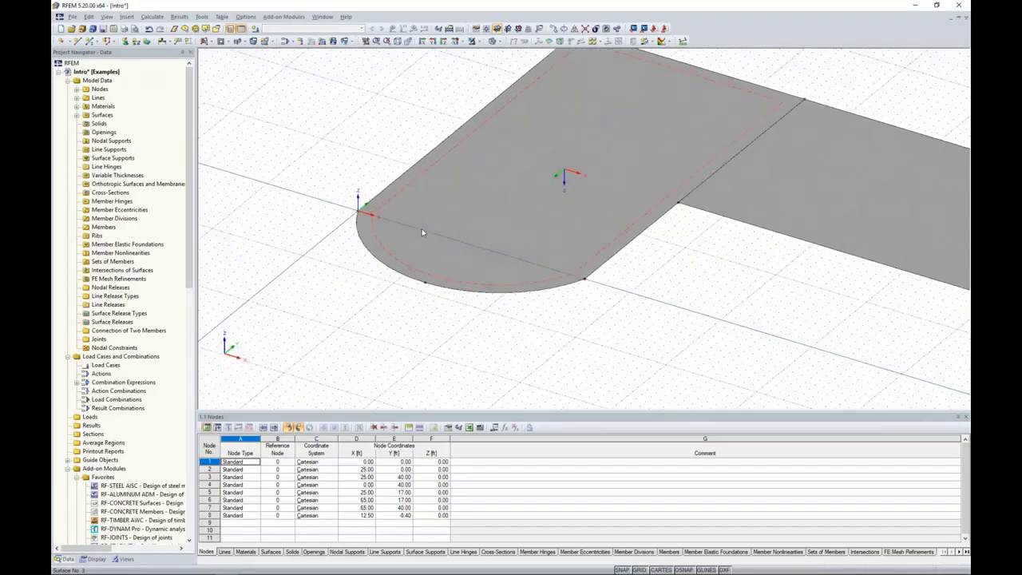
{"action": "left_click", "coordinate": [495, 42]}
{"action": "left_click", "coordinate": [502, 53]}
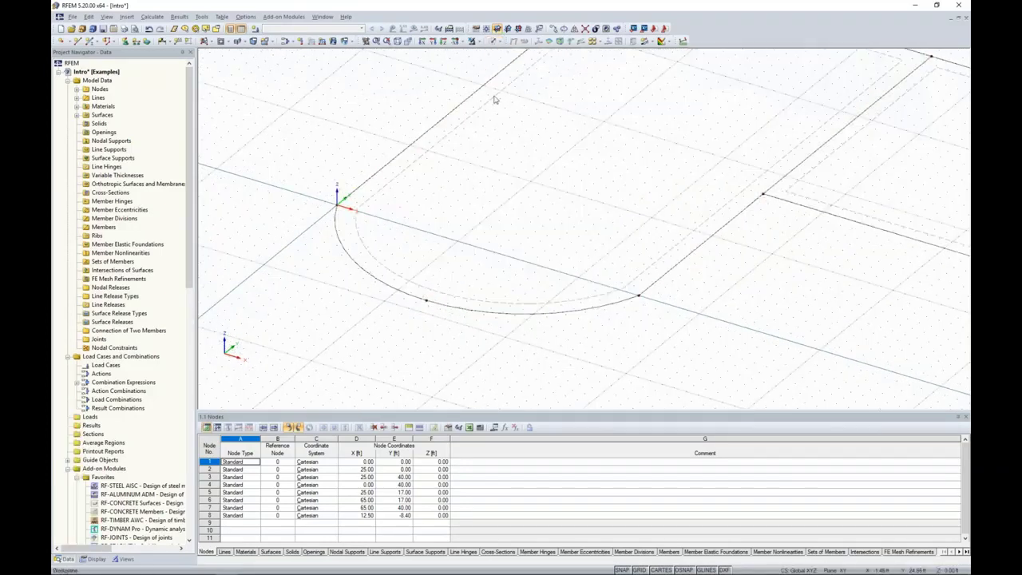
{"action": "middle_click_drag", "start_coordinate": [504, 212], "coordinate": [507, 233]}
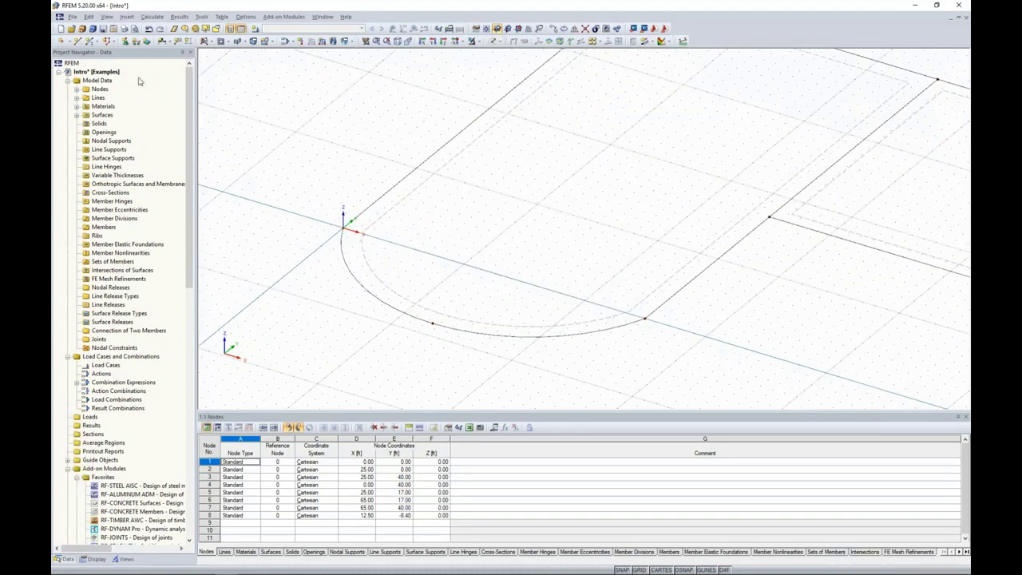
Add standard nodes on the XY work plane at X/Y (3, 0), (22, 0), (22, 20), (22, 37) and (3, 37) ft
{"action": "left_click", "coordinate": [61, 42]}
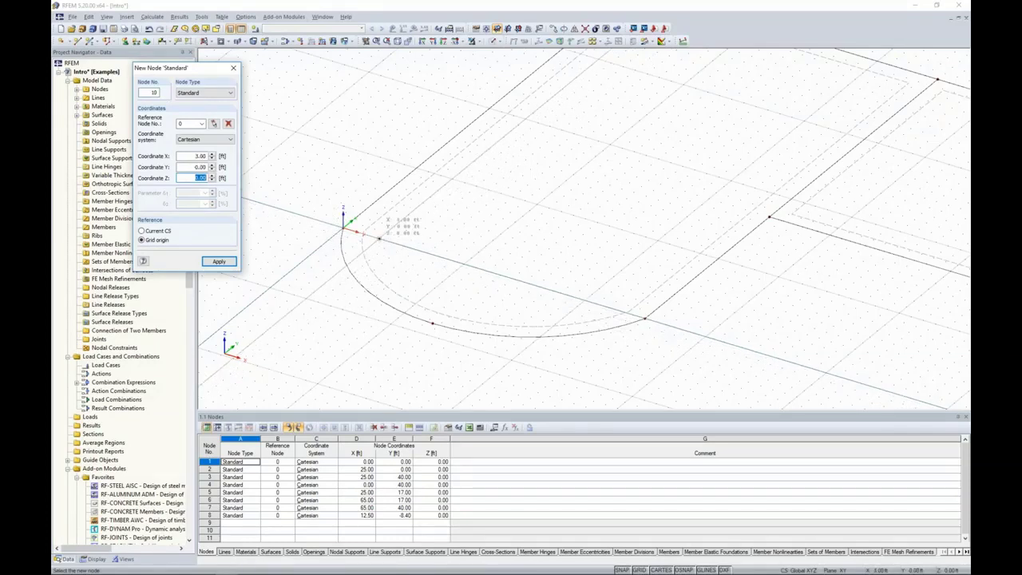
{"action": "left_click", "coordinate": [379, 238]}
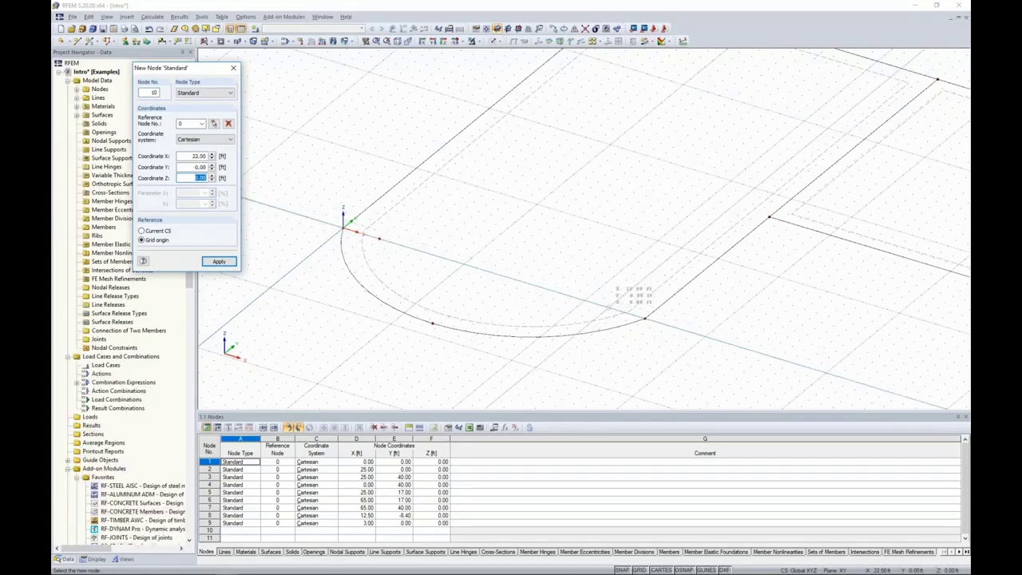
{"action": "left_click", "coordinate": [609, 308]}
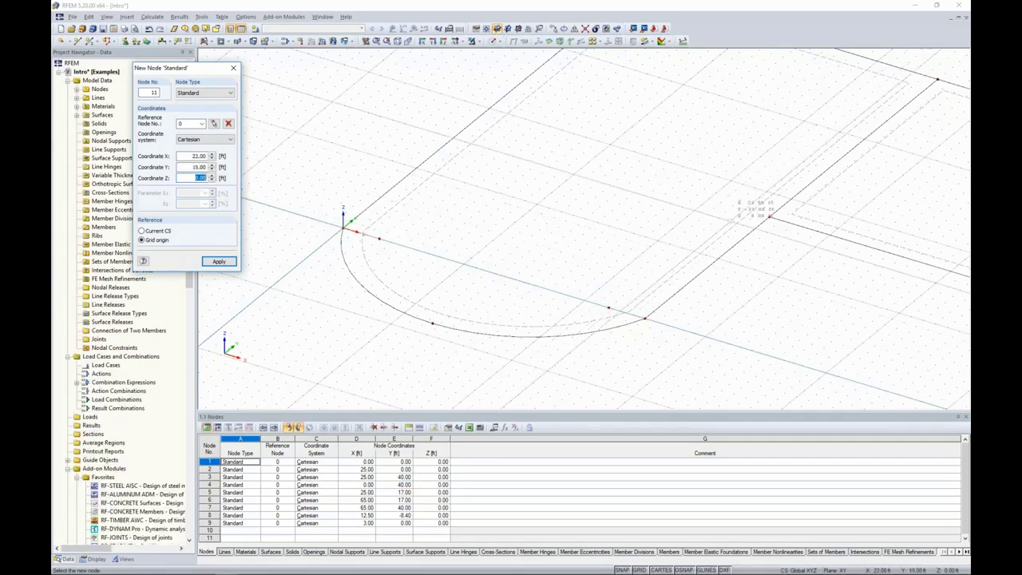
{"action": "middle_click_drag", "start_coordinate": [730, 224], "coordinate": [663, 250]}
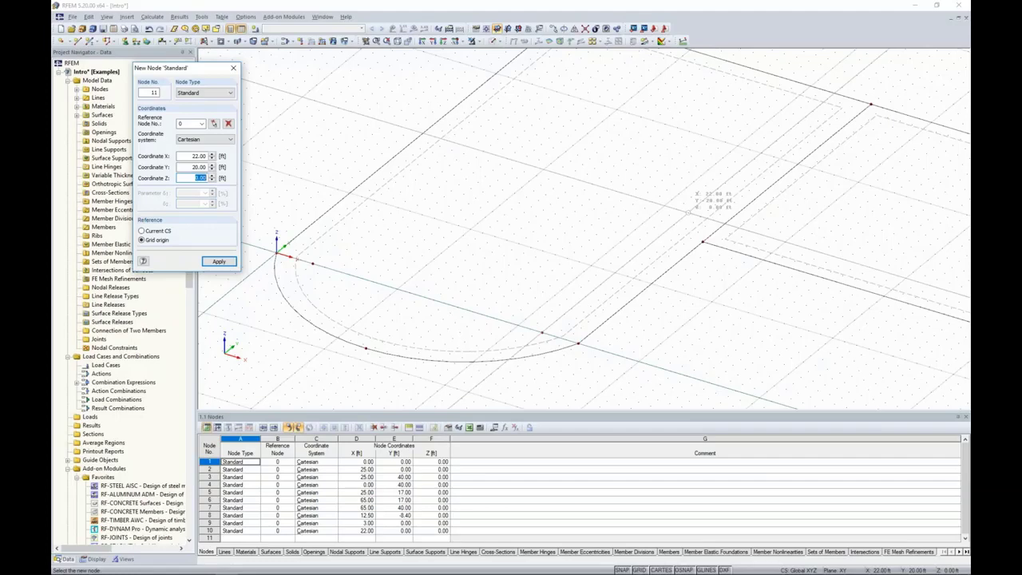
{"action": "left_click", "coordinate": [688, 213]}
{"action": "middle_click_drag", "start_coordinate": [751, 192], "coordinate": [674, 240]}
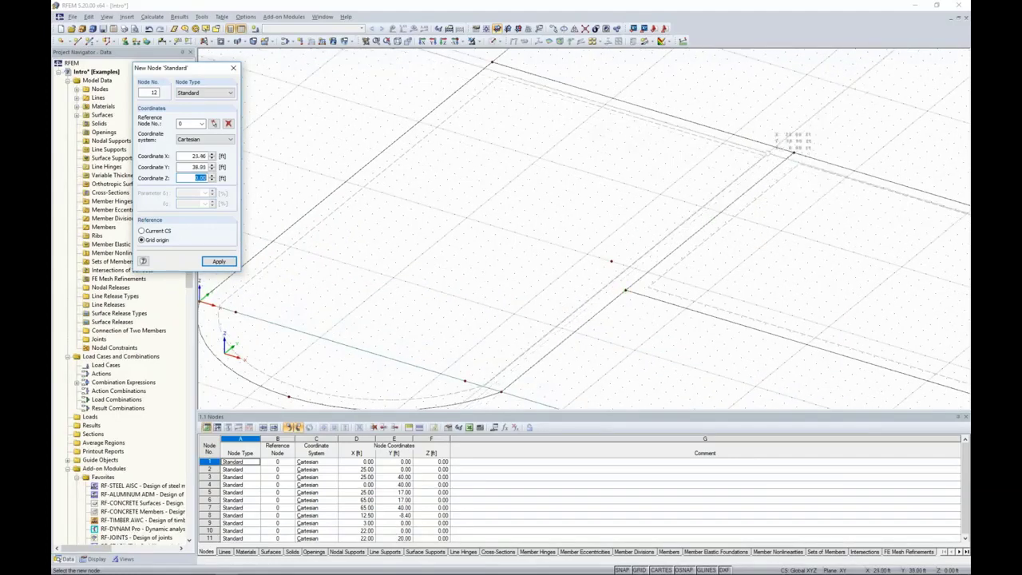
{"action": "left_click", "coordinate": [735, 159]}
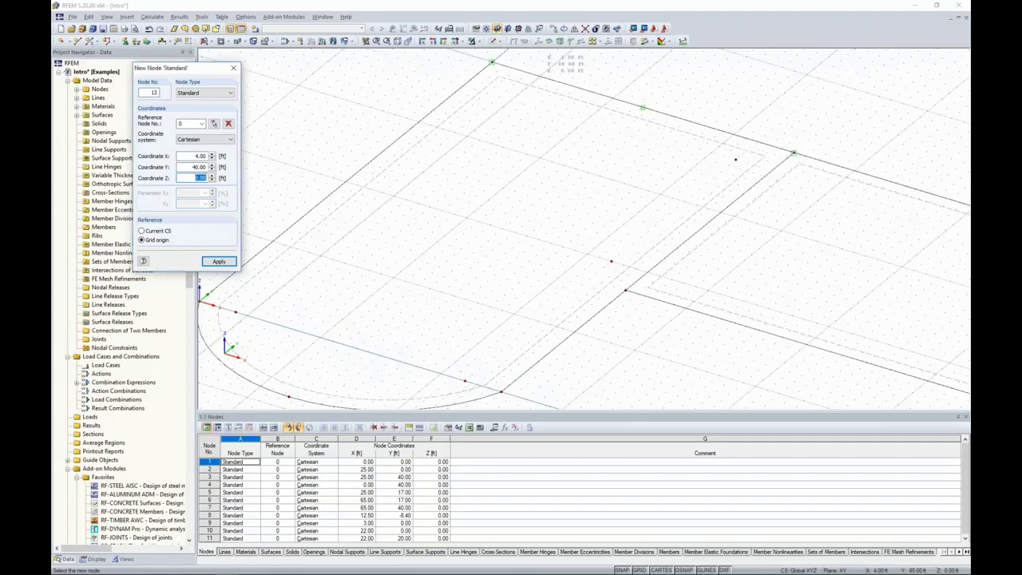
{"action": "left_click", "coordinate": [492, 62]}
{"action": "scroll", "coordinate": [559, 151], "scroll_direction": "down", "scroll_amount": 5}
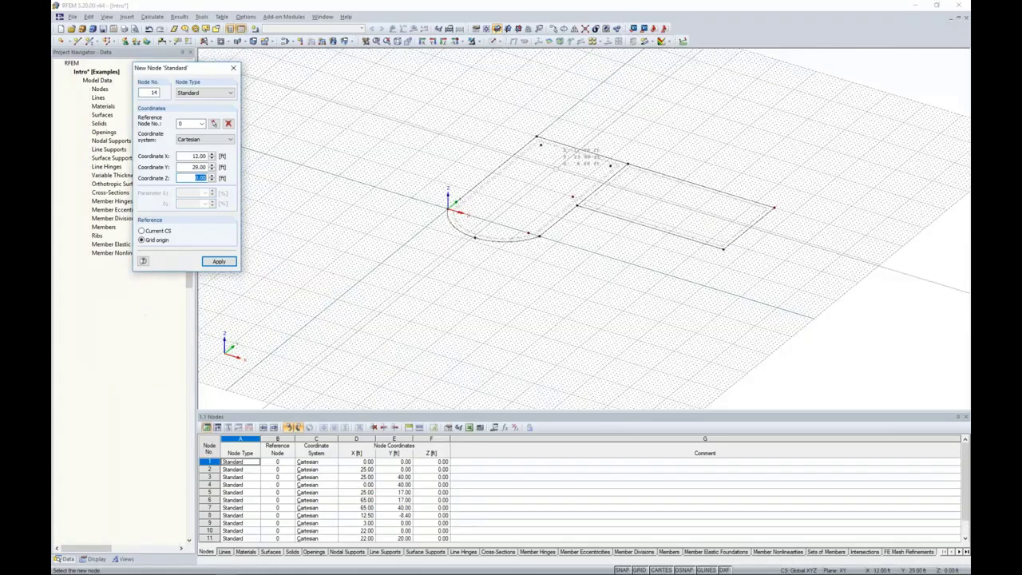
{"action": "key", "text": "Escape"}
{"action": "scroll", "coordinate": [565, 232], "scroll_direction": "up", "scroll_amount": 4}
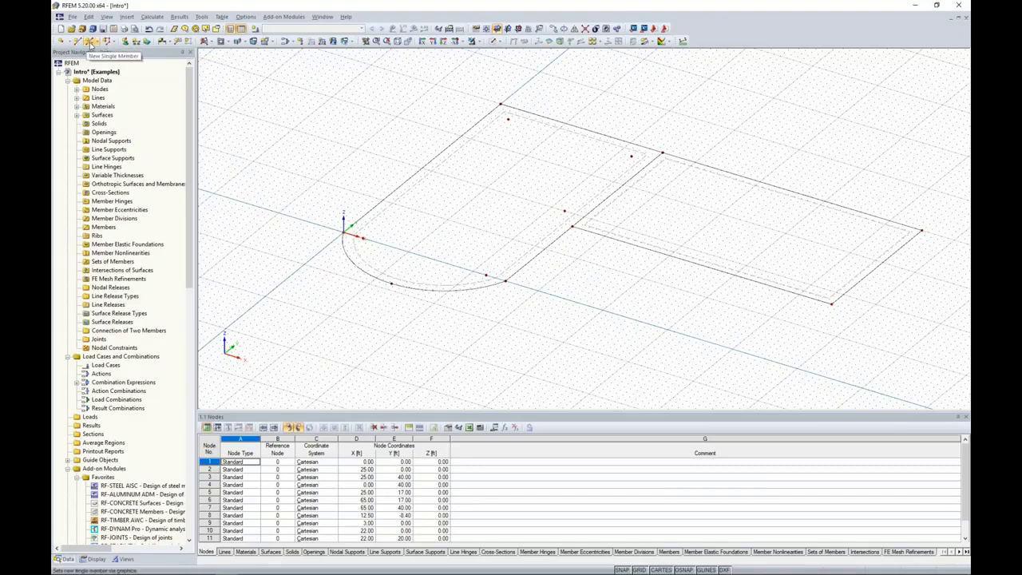
Define a new Beam-type single member with a solid rectangular 15 x 15 in cross-section in Concrete f'c = 4000 psi
{"action": "left_click", "coordinate": [90, 43]}
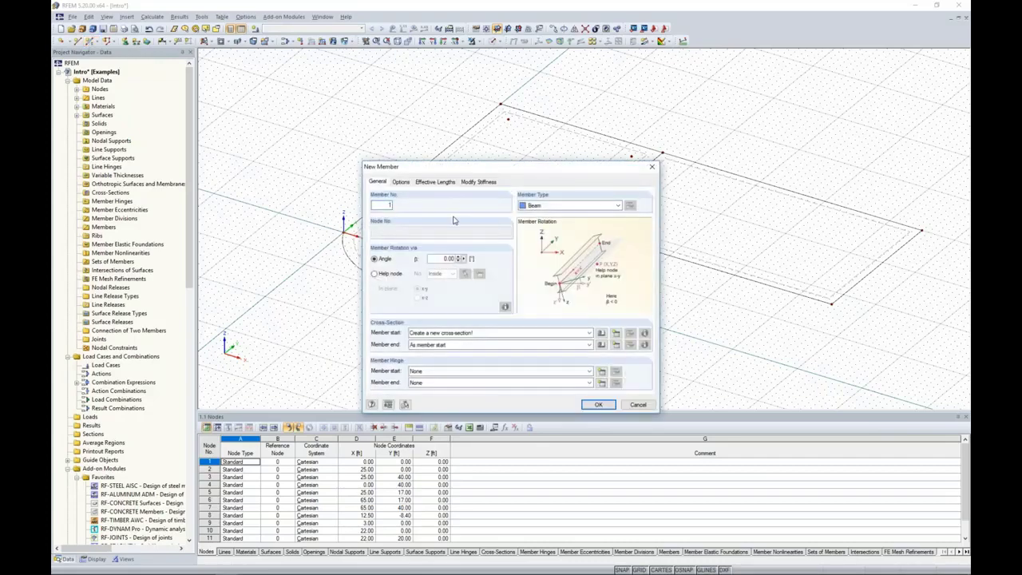
{"action": "left_click", "coordinate": [555, 207]}
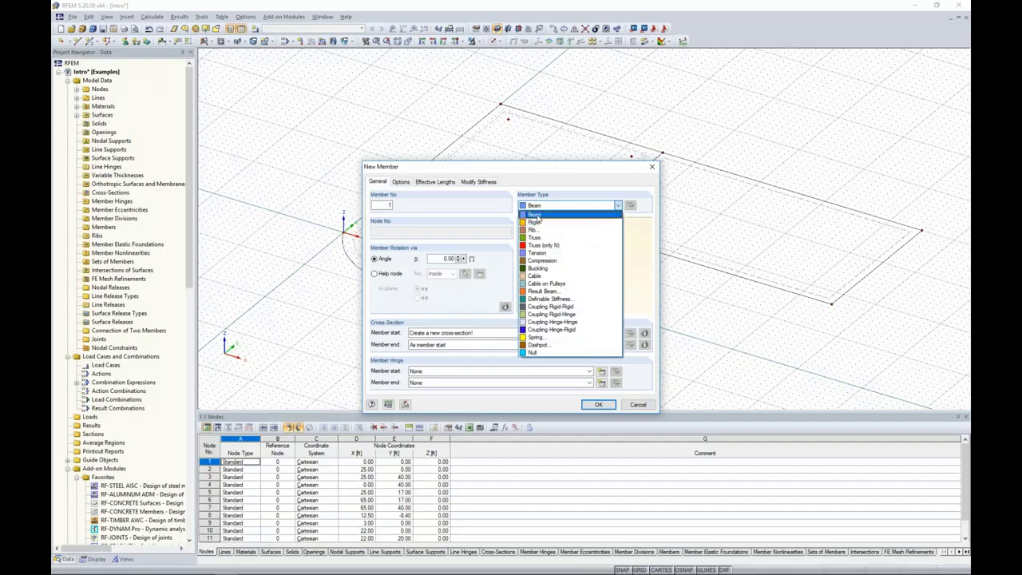
{"action": "left_click", "coordinate": [502, 215]}
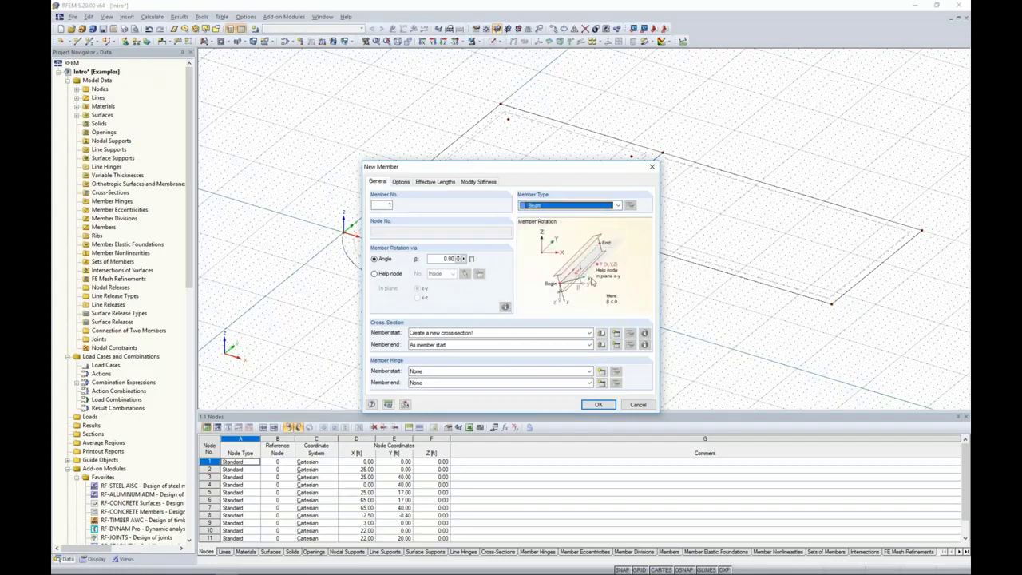
{"action": "left_click", "coordinate": [602, 333]}
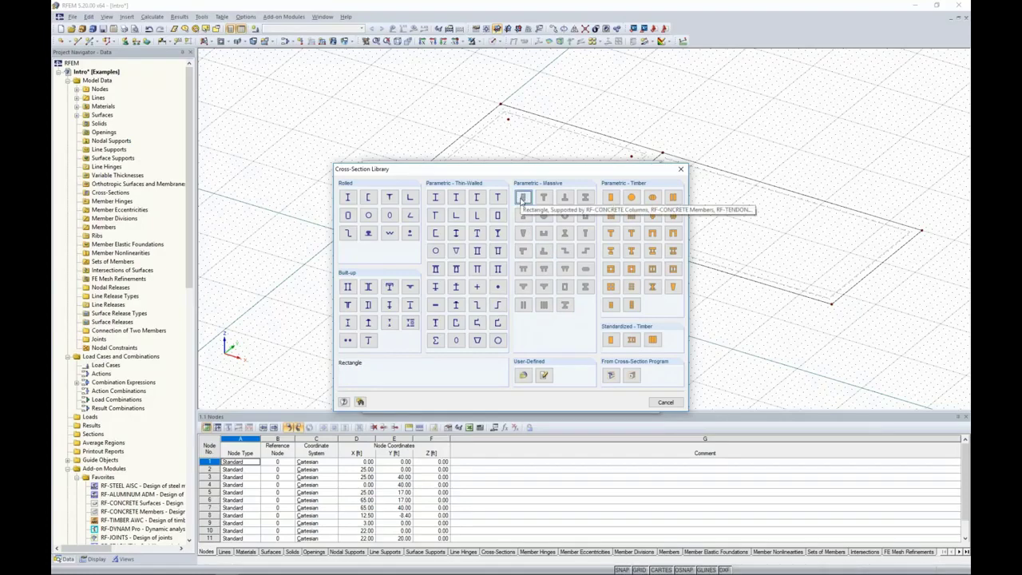
{"action": "left_click", "coordinate": [521, 201]}
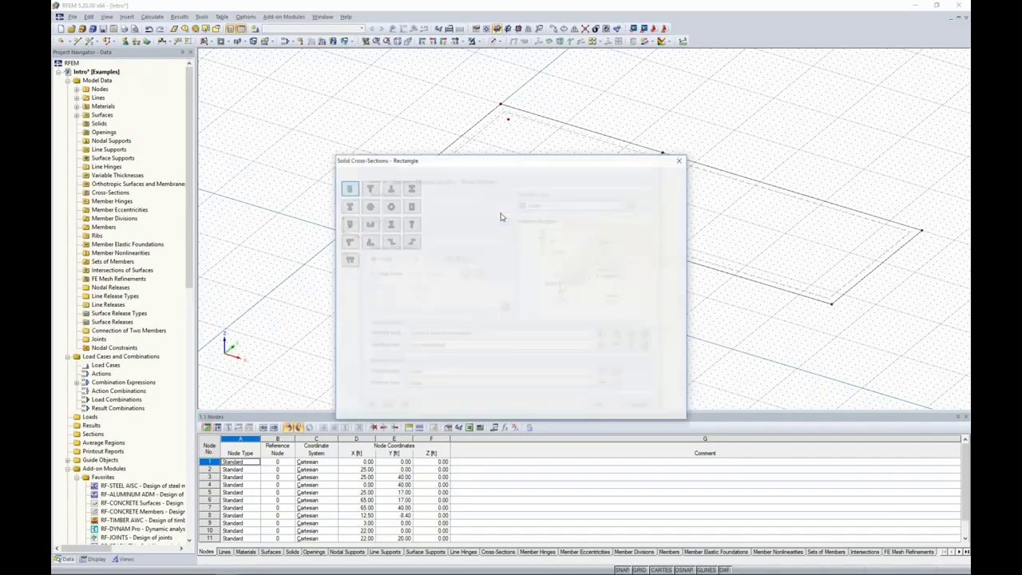
{"action": "type", "text": "15"}
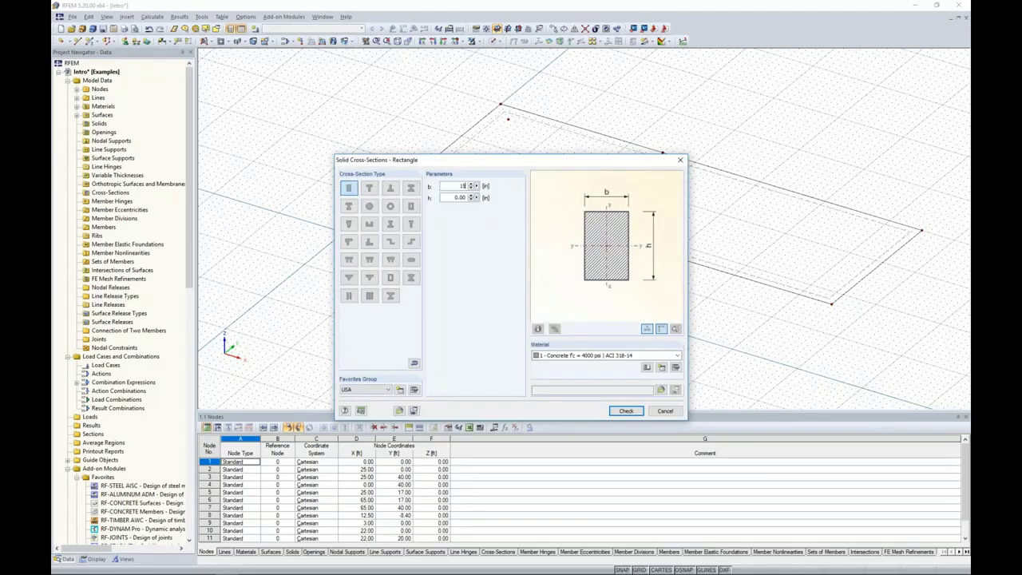
{"action": "key", "text": "Tab"}
{"action": "type", "text": "15"}
{"action": "key", "text": "Tab"}
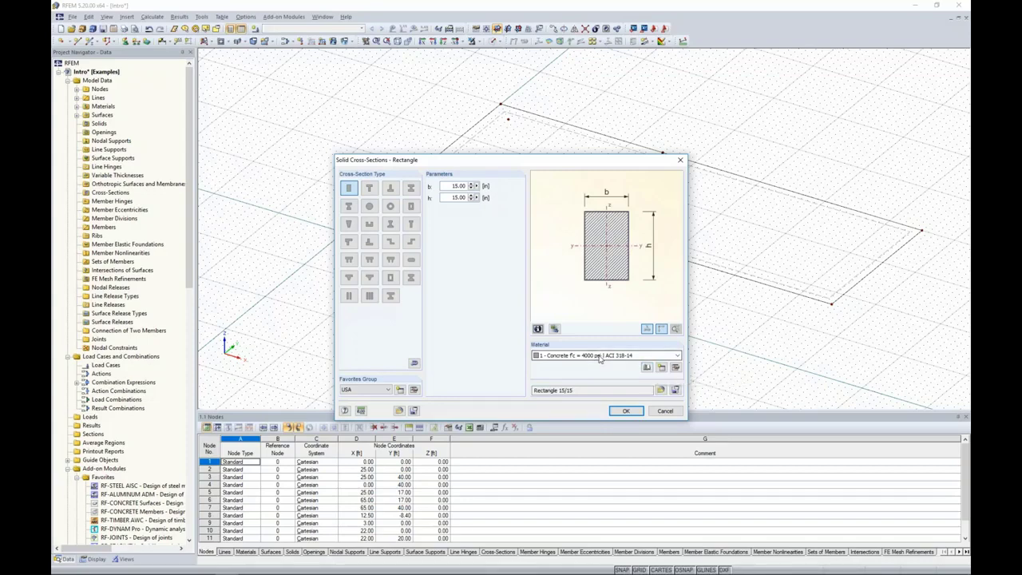
{"action": "left_click", "coordinate": [622, 411]}
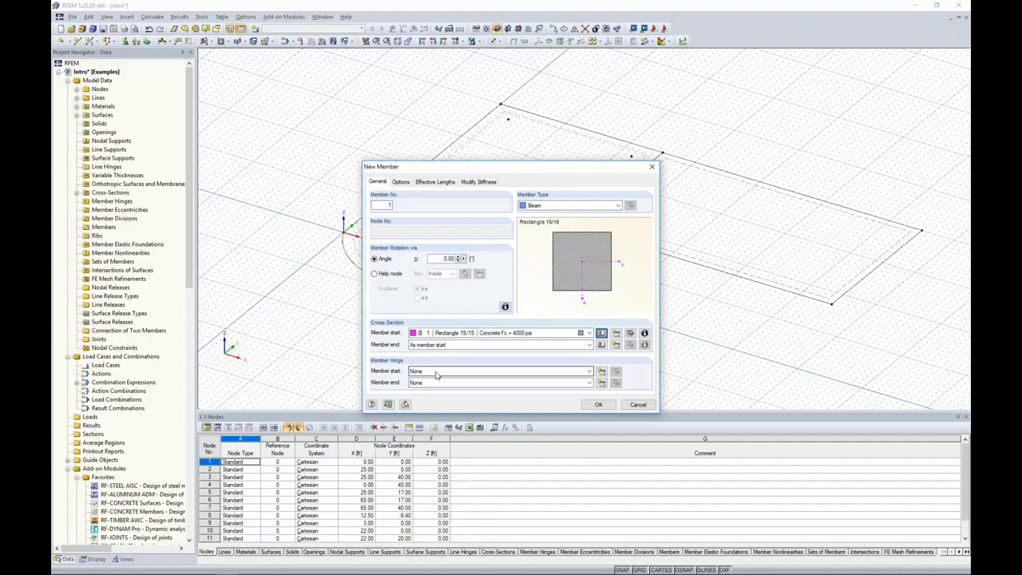
{"action": "left_click", "coordinate": [601, 372]}
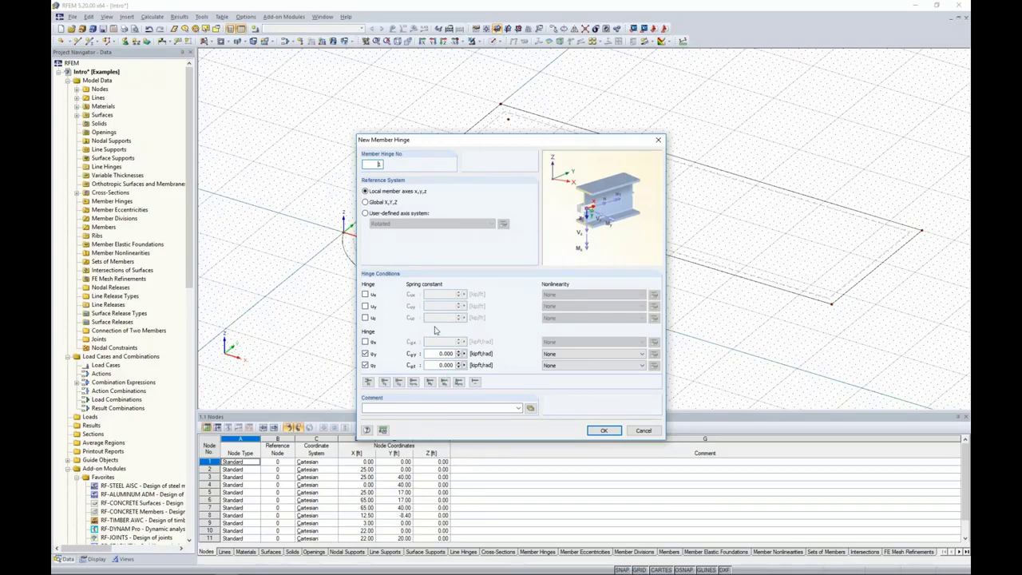
{"action": "left_click", "coordinate": [553, 354]}
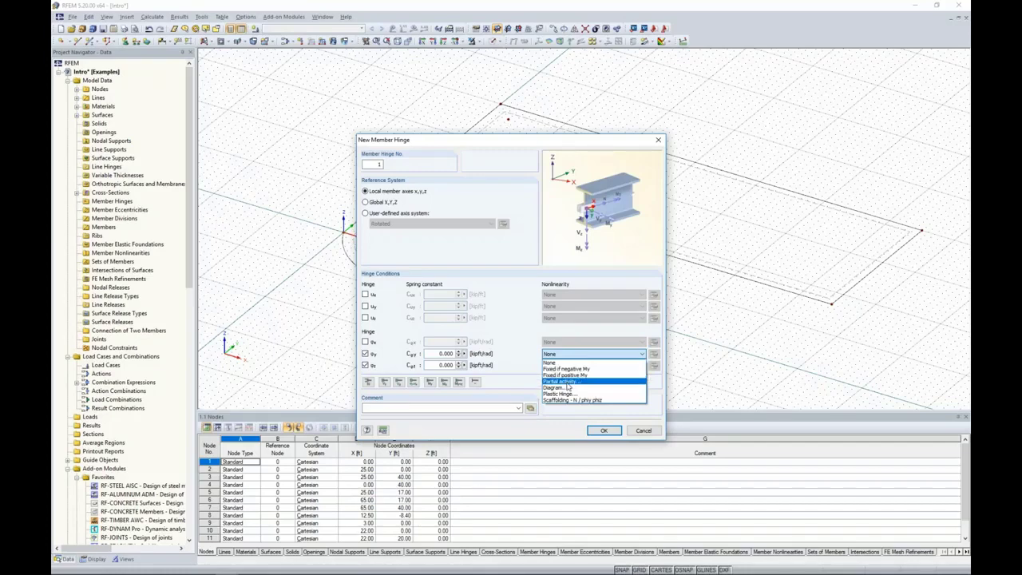
{"action": "left_click", "coordinate": [526, 357]}
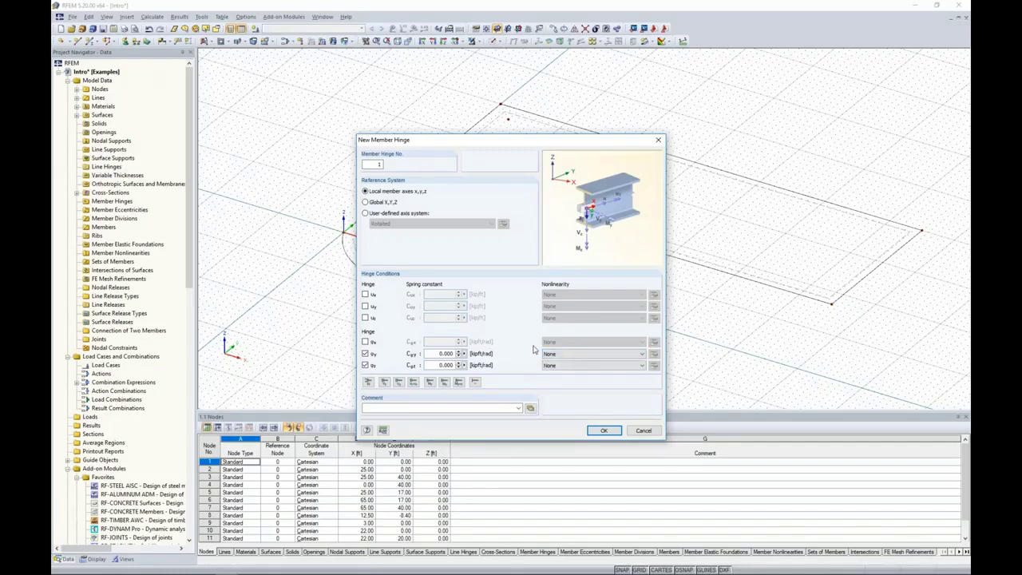
{"action": "left_click", "coordinate": [643, 431]}
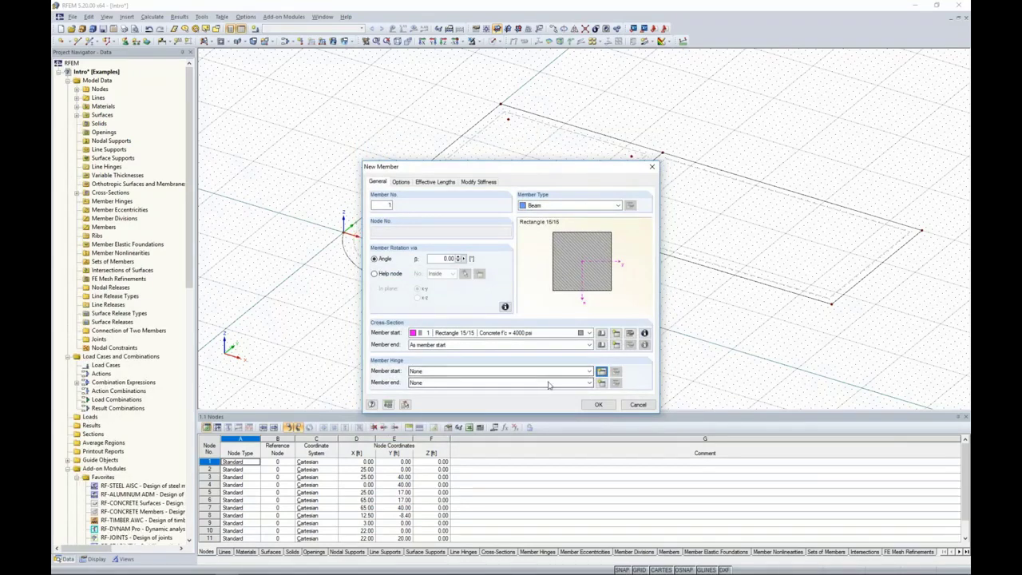
Accept the member definition and set its placement to a 15 ft length perpendicular to the XY work plane in the -Perpend direction
{"action": "left_click", "coordinate": [599, 404]}
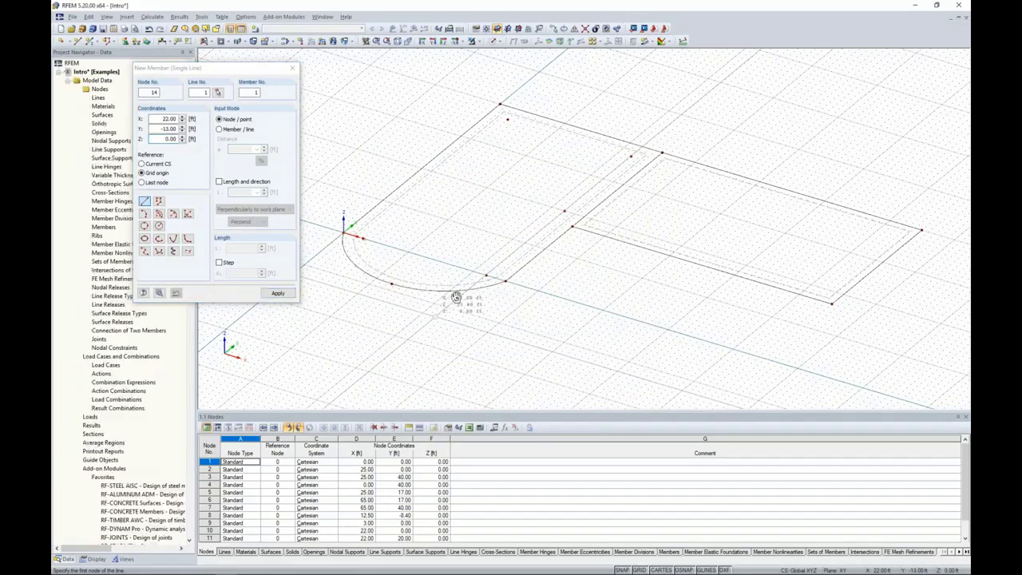
{"action": "middle_click_drag", "start_coordinate": [456, 296], "coordinate": [538, 283], "text": "ctrl"}
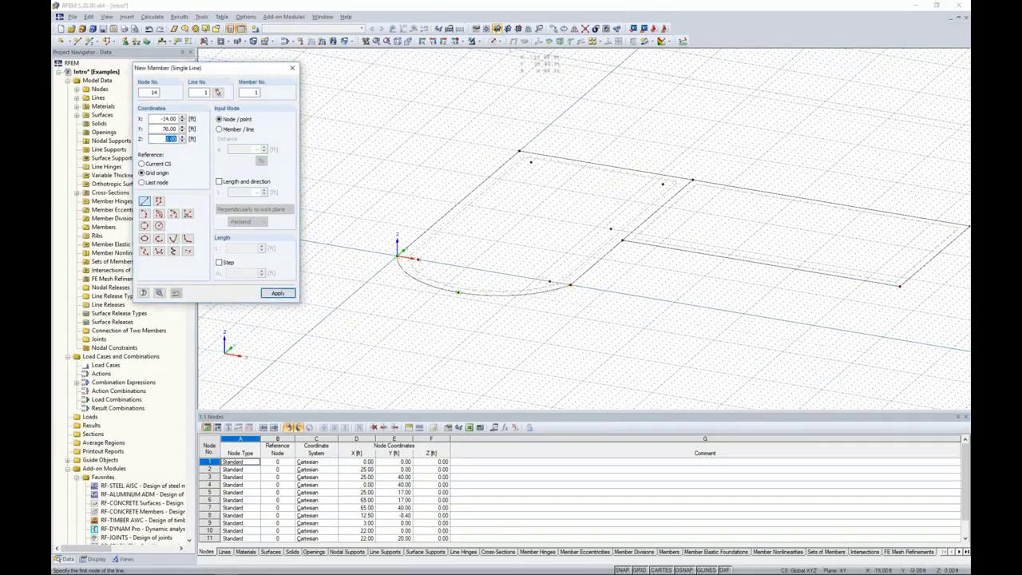
{"action": "left_click", "coordinate": [518, 29]}
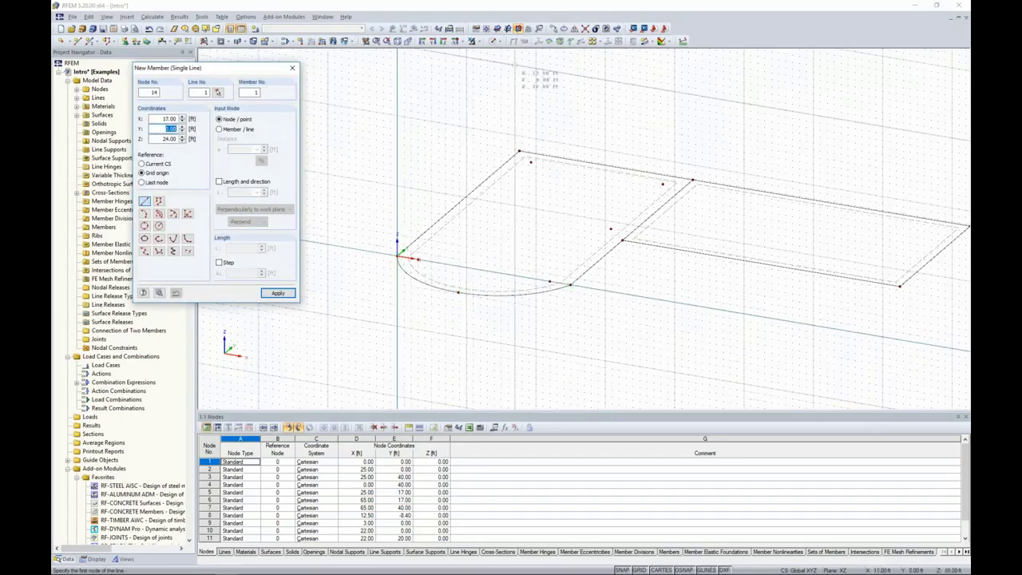
{"action": "left_click", "coordinate": [497, 29]}
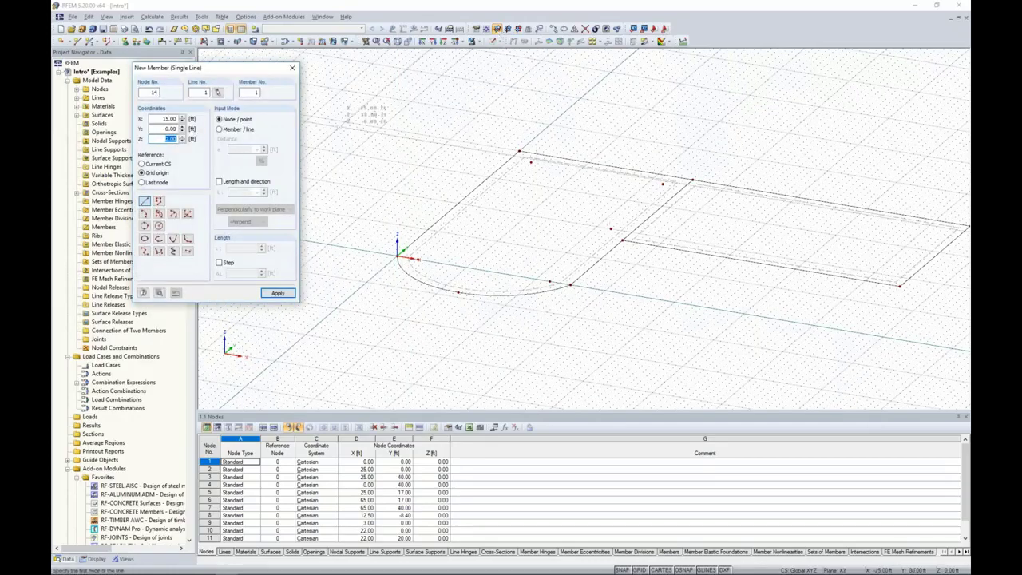
{"action": "left_click", "coordinate": [219, 182]}
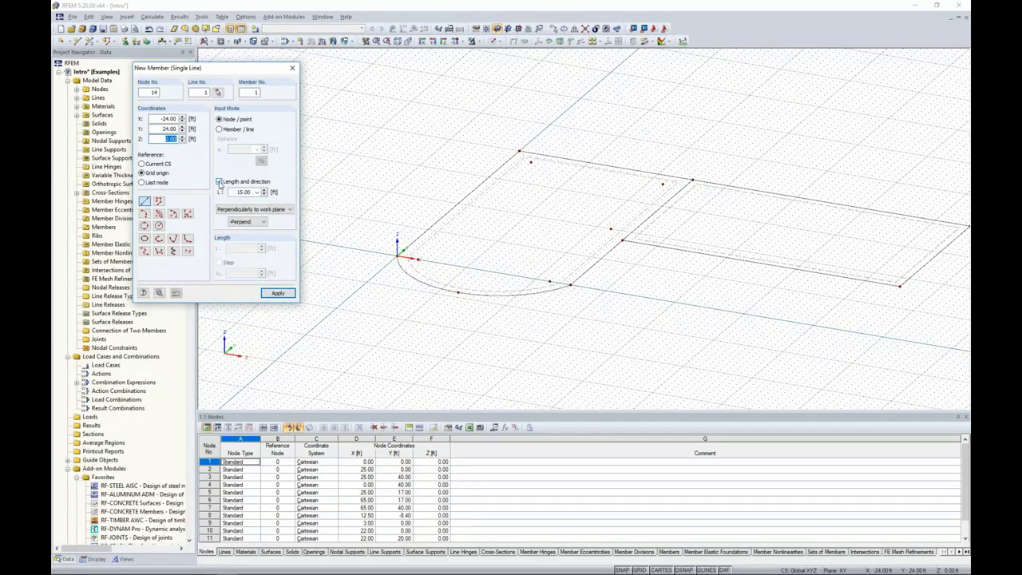
{"action": "double_click", "coordinate": [234, 191]}
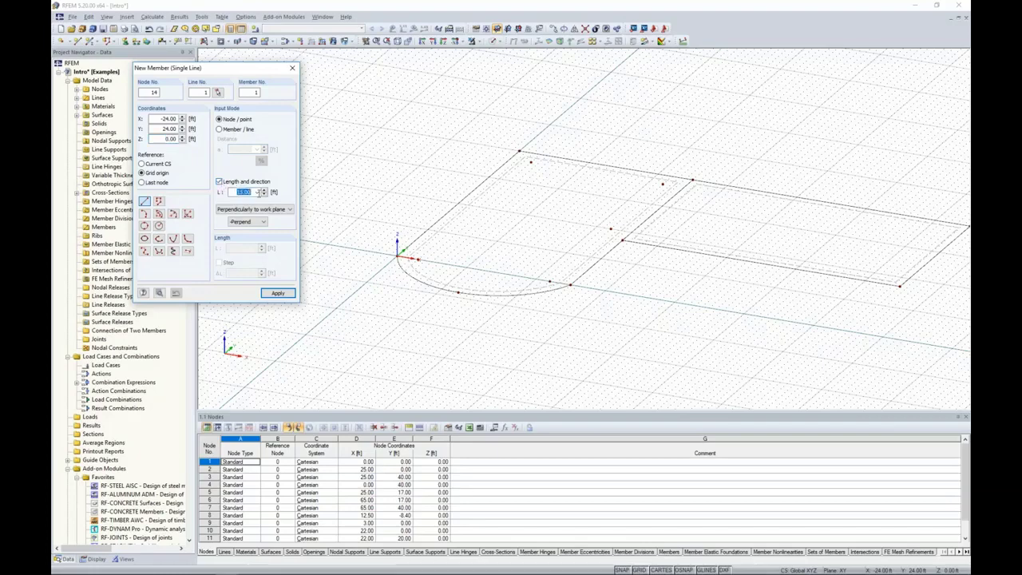
{"action": "type", "text": "15.0"}
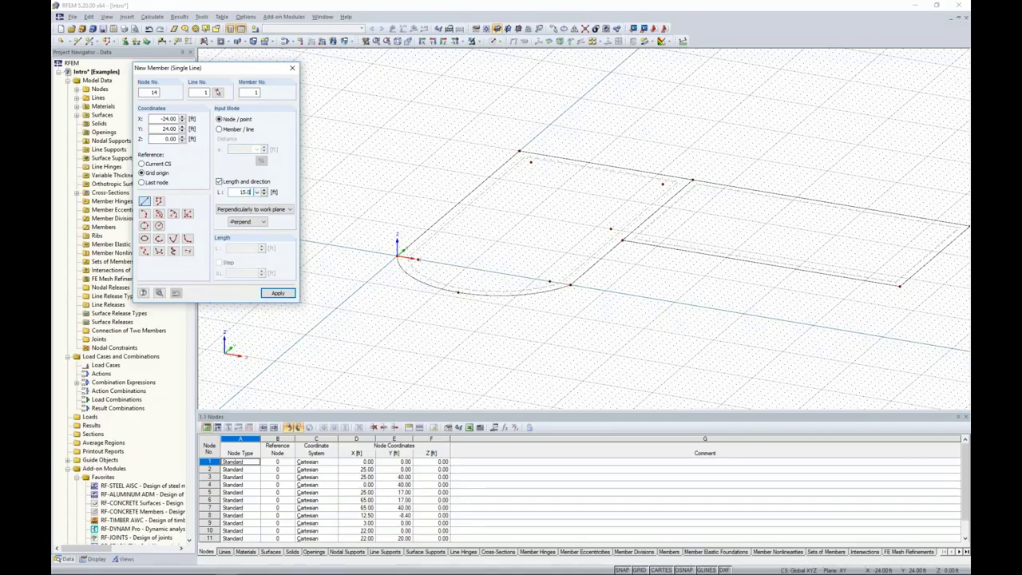
{"action": "left_click", "coordinate": [243, 211]}
{"action": "left_click", "coordinate": [244, 228]}
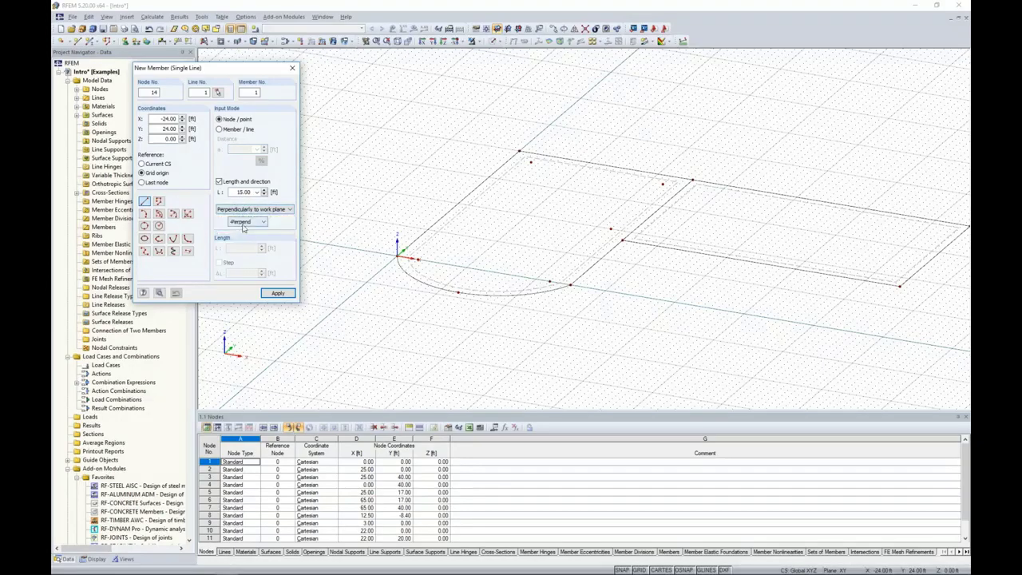
{"action": "left_click", "coordinate": [244, 223]}
{"action": "left_click", "coordinate": [242, 240]}
Place a column member at each of the five inset nodes in the arc-edged surface
{"action": "scroll", "coordinate": [432, 288], "scroll_direction": "up", "scroll_amount": 4}
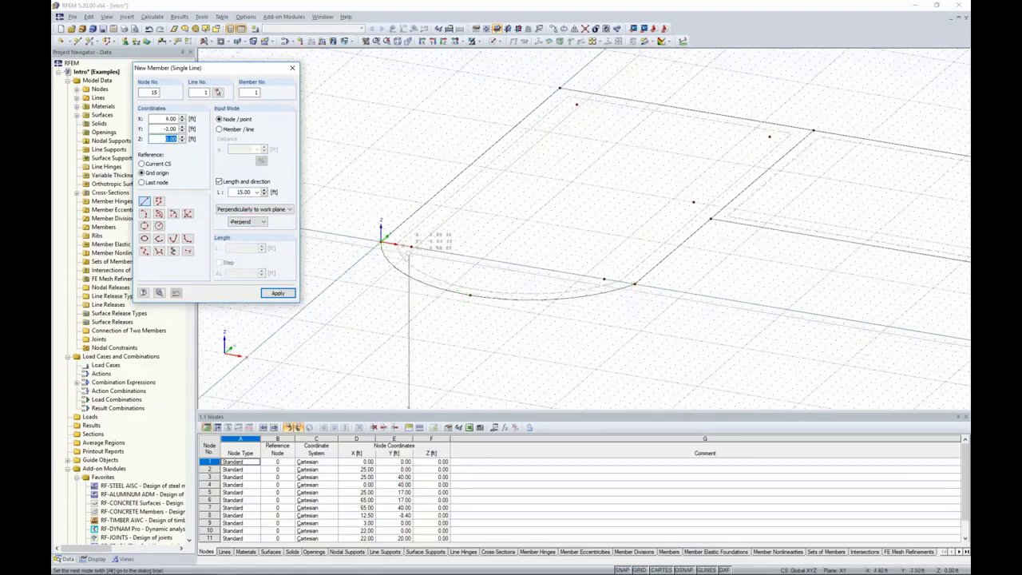
{"action": "left_click", "coordinate": [411, 246]}
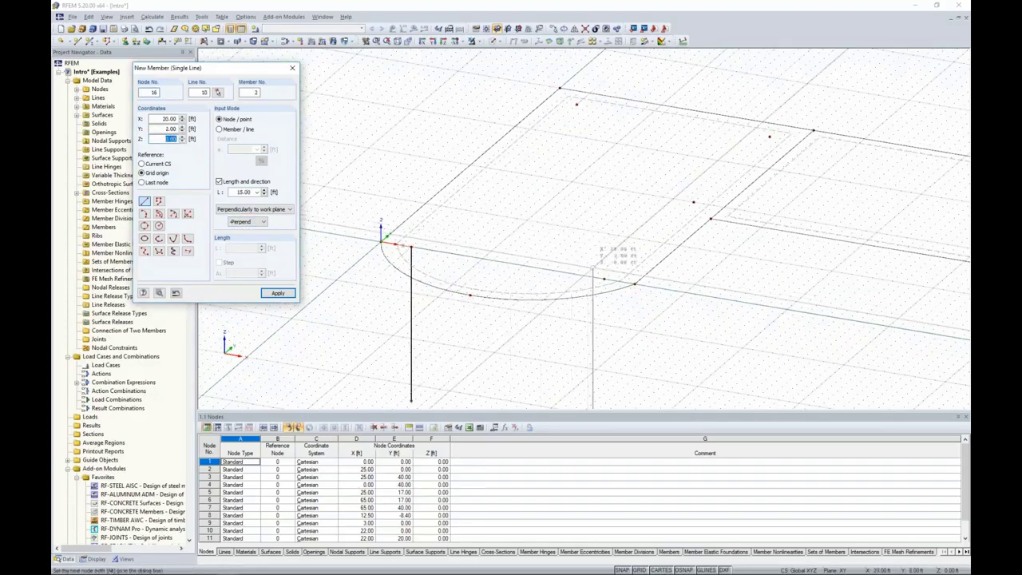
{"action": "left_click", "coordinate": [603, 280]}
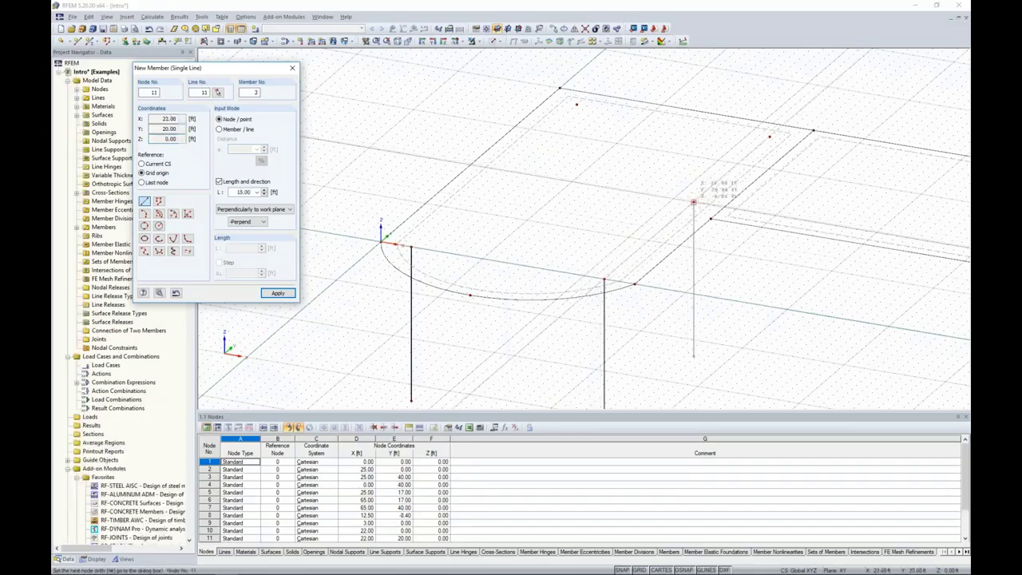
{"action": "left_click", "coordinate": [693, 203]}
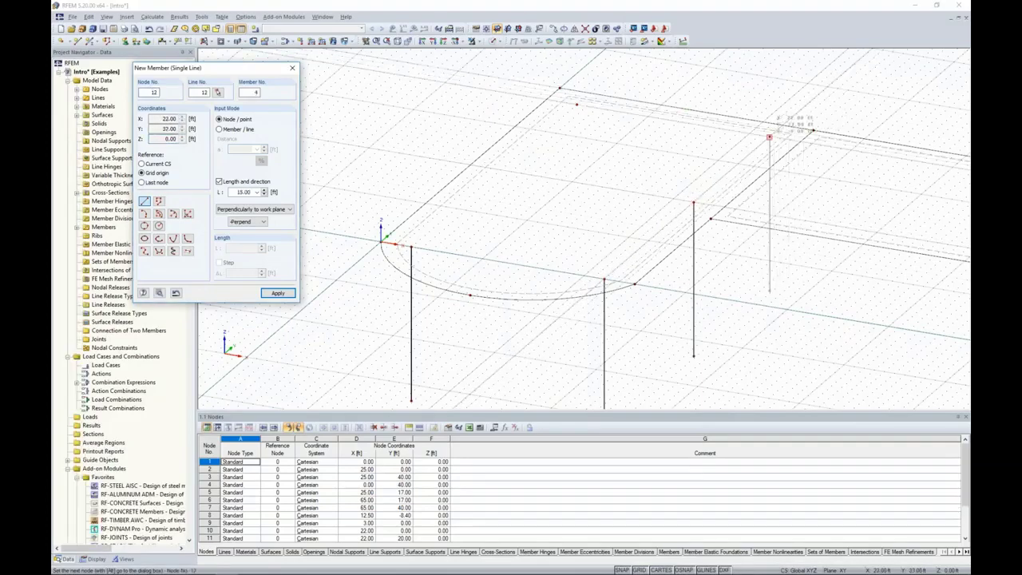
{"action": "left_click", "coordinate": [769, 138]}
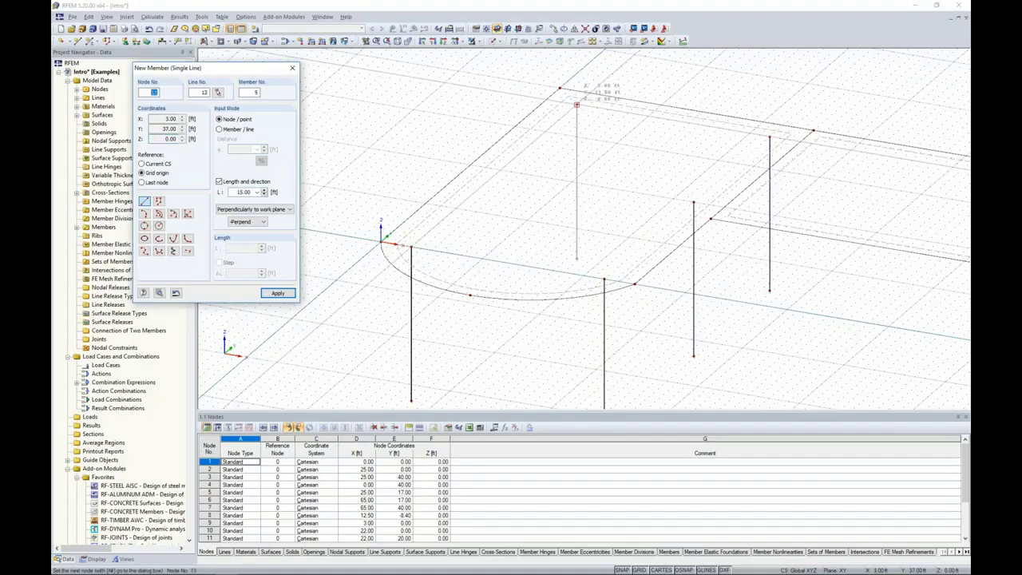
{"action": "left_click", "coordinate": [577, 104]}
{"action": "key", "text": "Escape"}
Finish placing members and switch the model display to the Solid Transparent mode
{"action": "middle_click_drag", "start_coordinate": [589, 207], "coordinate": [542, 270], "text": "ctrl"}
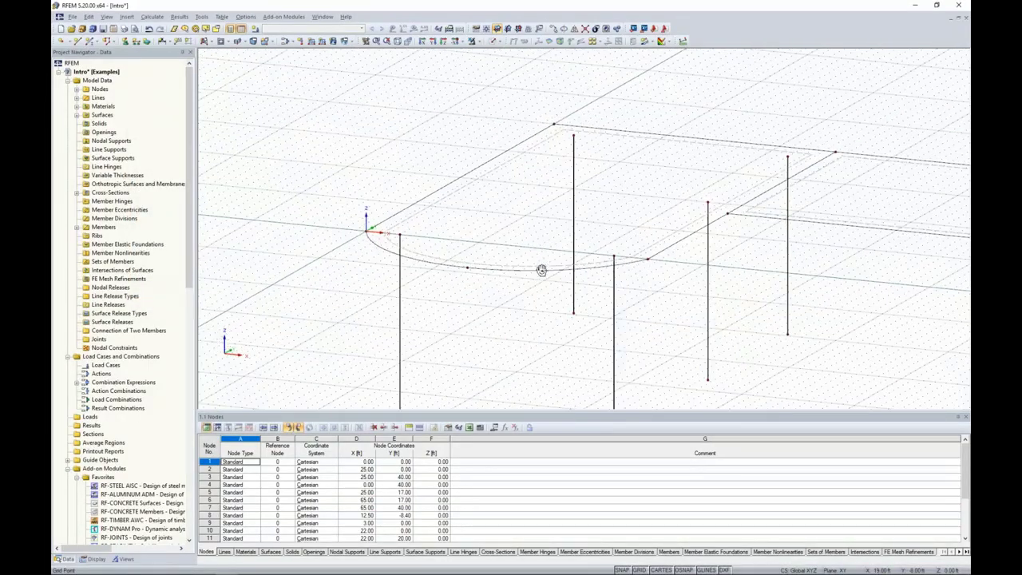
{"action": "left_click", "coordinate": [496, 41]}
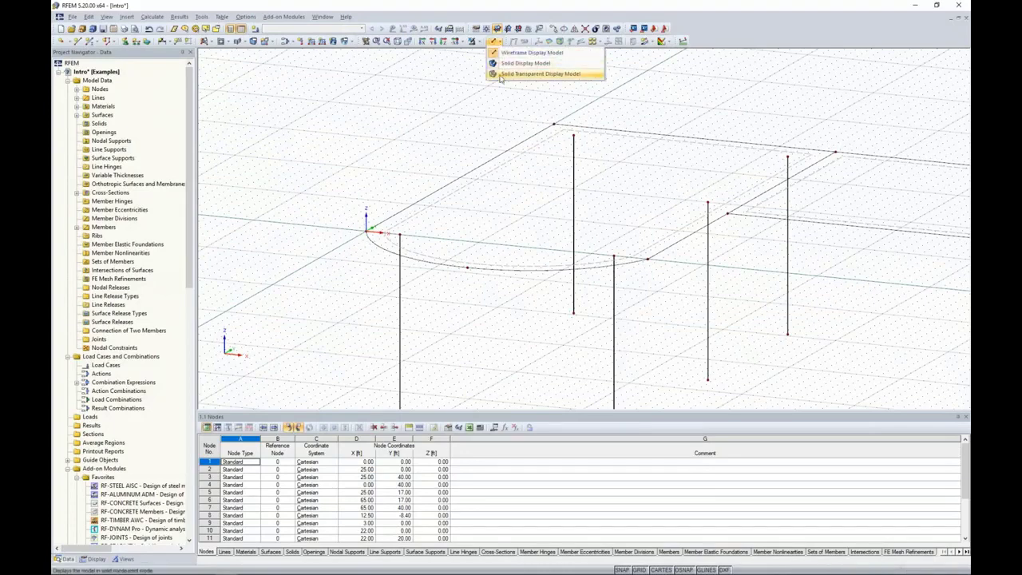
{"action": "left_click", "coordinate": [500, 75]}
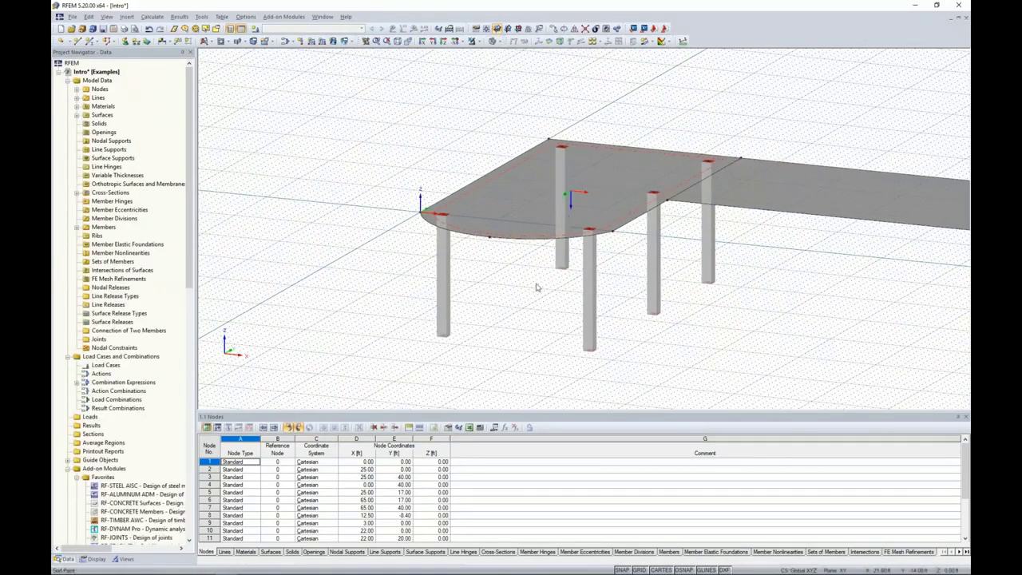
{"action": "middle_click_drag", "start_coordinate": [516, 306], "coordinate": [487, 289], "text": "ctrl"}
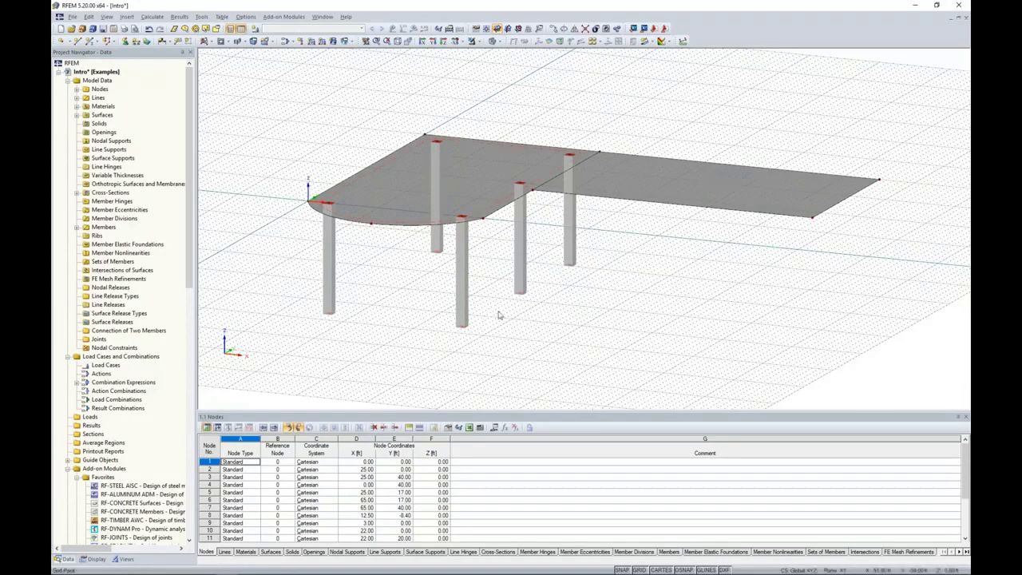
Mirror a copy of the arc-edged slab and its five columns about the Y-Z plane through (45, 17, 0) ft, and save the model
{"action": "middle_click_drag", "start_coordinate": [427, 331], "coordinate": [517, 296], "text": "ctrl"}
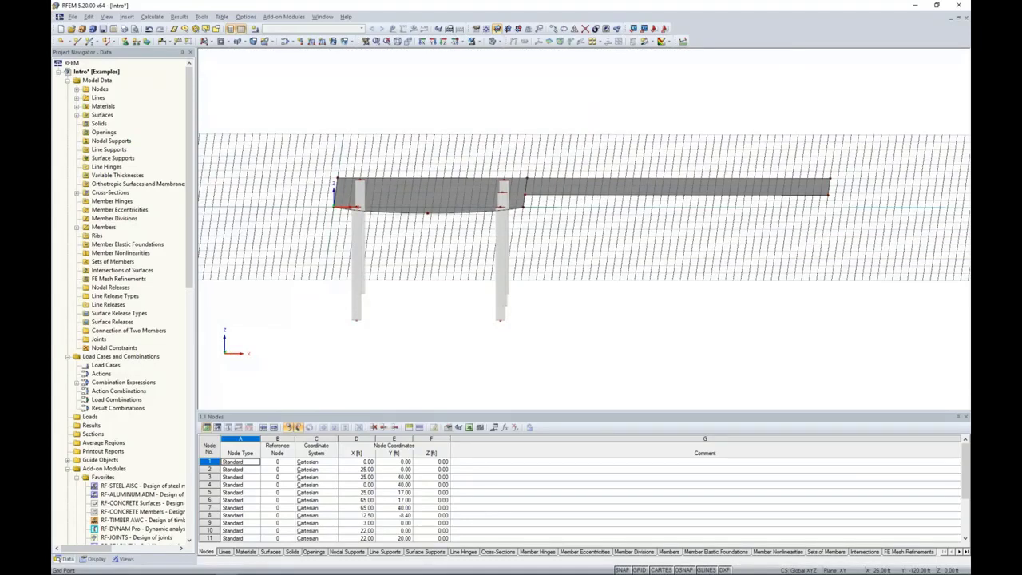
{"action": "left_click_drag", "start_coordinate": [515, 331], "coordinate": [313, 126]}
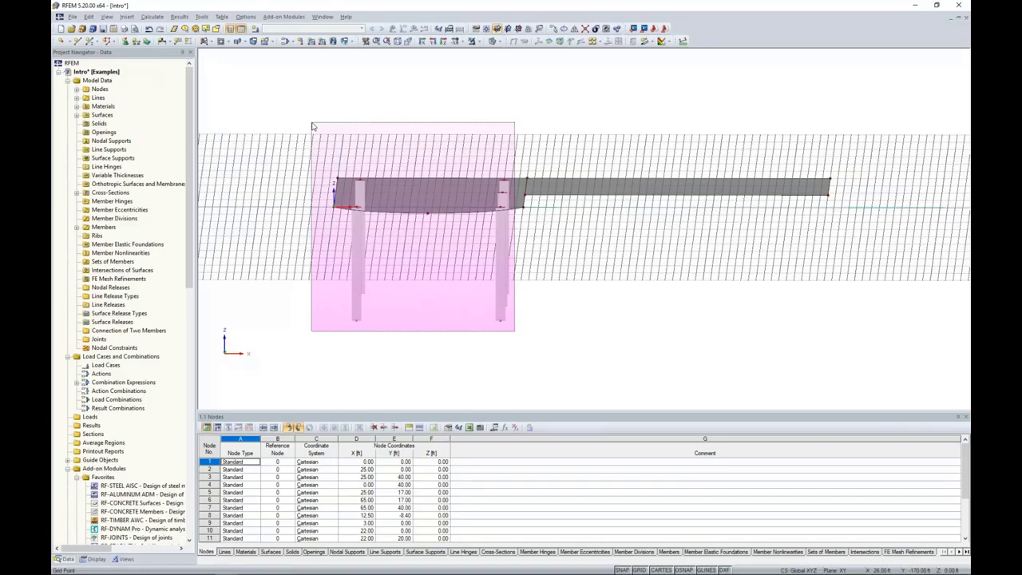
{"action": "left_click_drag", "start_coordinate": [313, 126], "coordinate": [312, 125]}
{"action": "key", "text": "F7"}
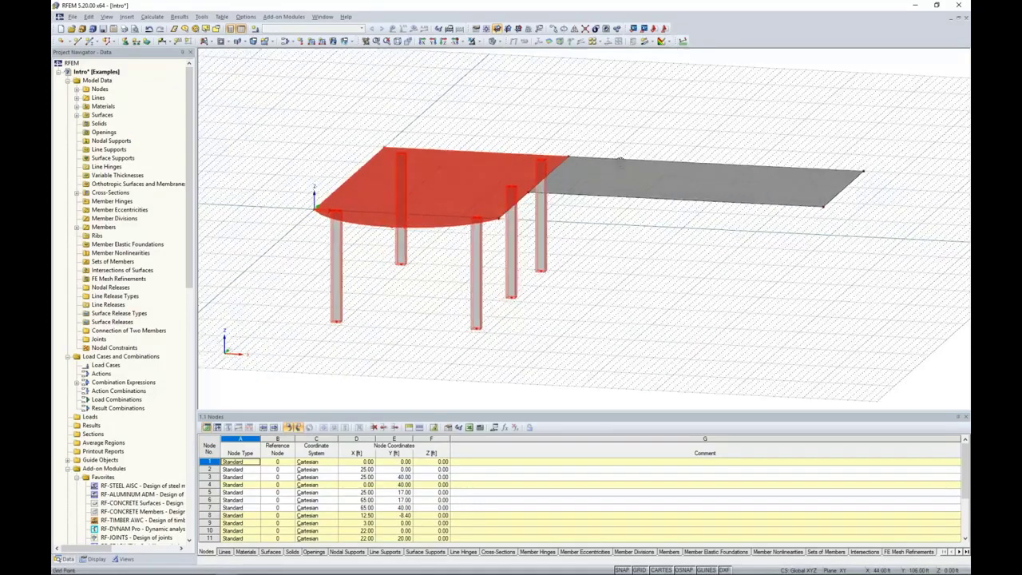
{"action": "left_click", "coordinate": [575, 31]}
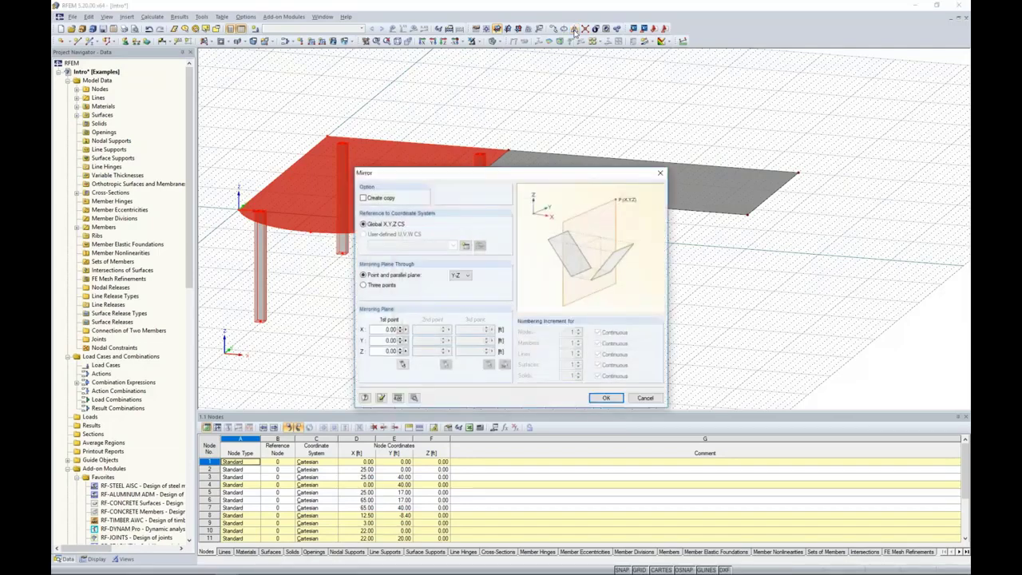
{"action": "left_click", "coordinate": [363, 198]}
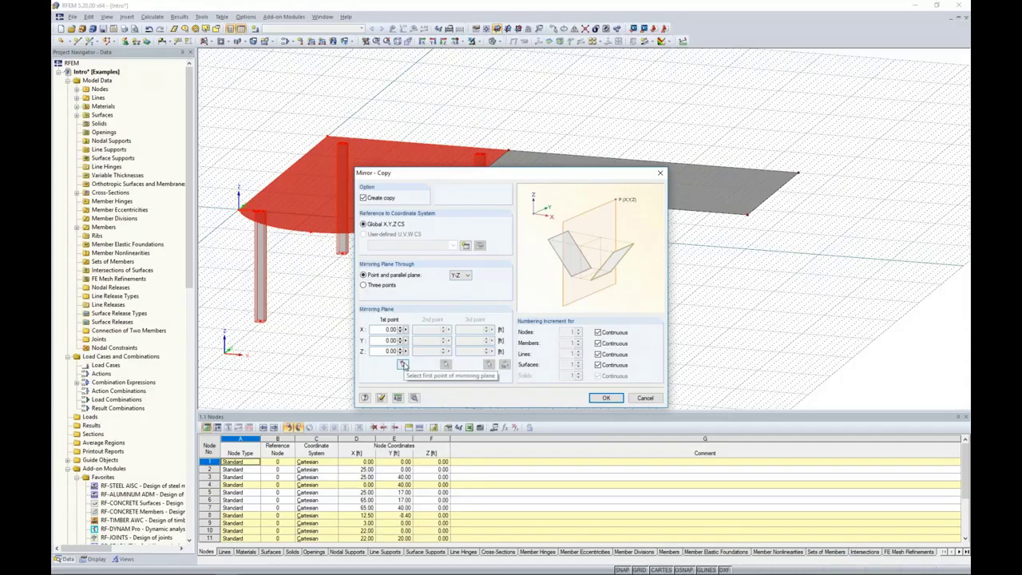
{"action": "left_click", "coordinate": [403, 364]}
{"action": "mouse_move", "coordinate": [589, 292]}
{"action": "middle_mouse_down", "text": "ctrl"}
{"action": "mouse_move", "coordinate": [567, 314]}
{"action": "mouse_move", "coordinate": [595, 297]}
{"action": "middle_mouse_up", "text": "ctrl"}
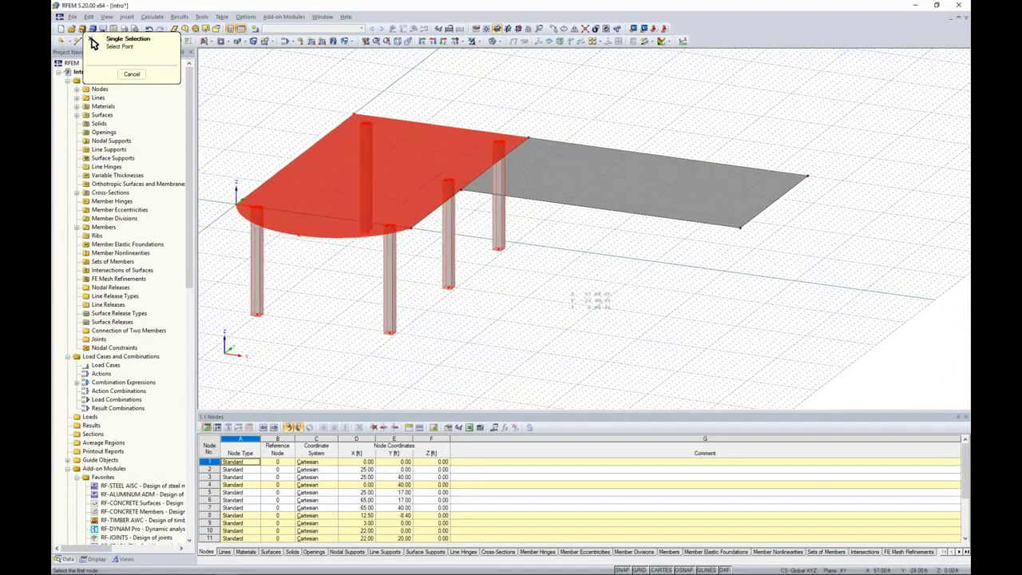
{"action": "left_click", "coordinate": [600, 209]}
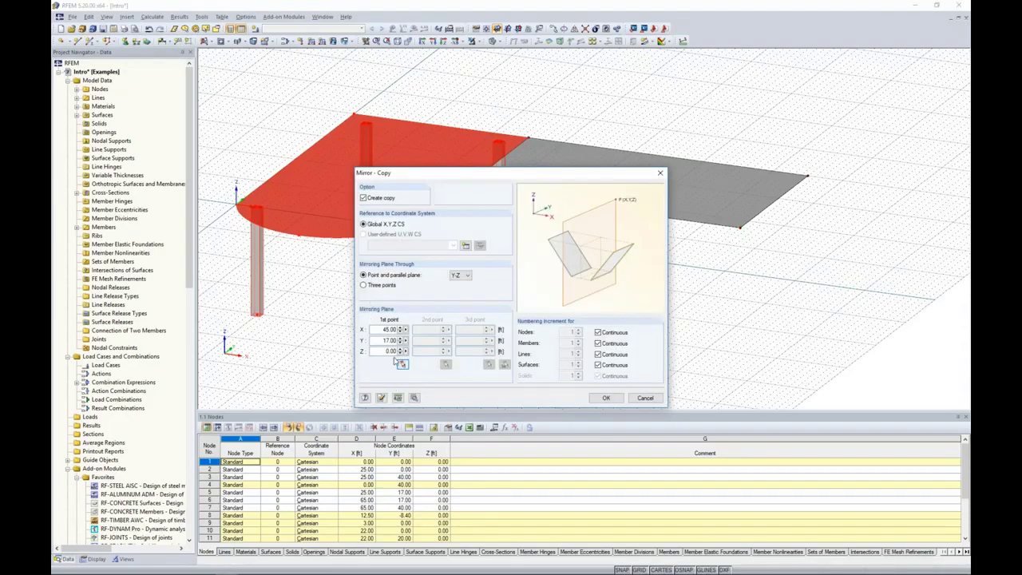
{"action": "left_click", "coordinate": [605, 399]}
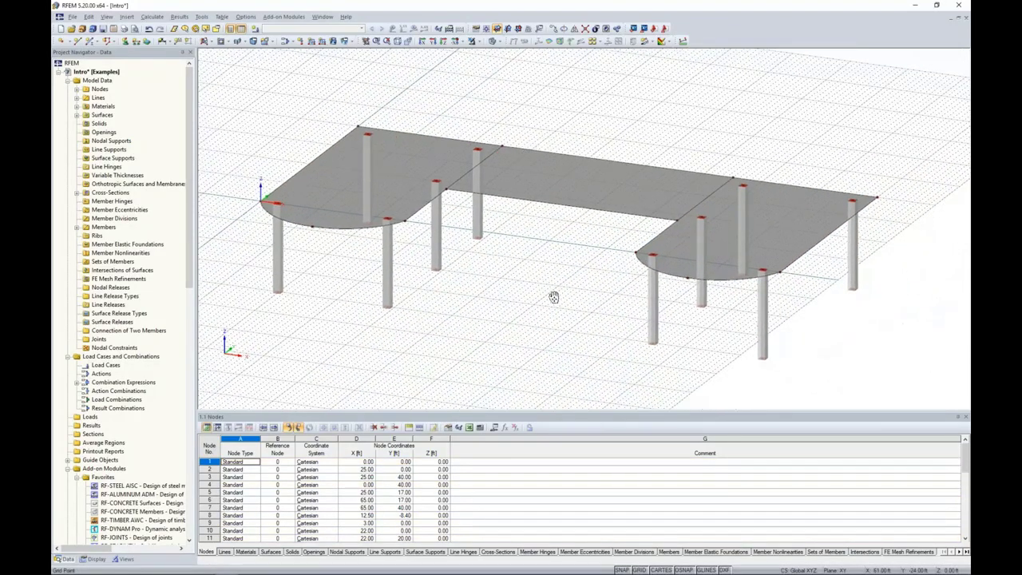
{"action": "left_click", "coordinate": [102, 28]}
Show the model in wireframe and draw a rectangular opening near the middle of the slab connecting the two arc-edged slabs
{"action": "middle_click_drag", "start_coordinate": [535, 244], "coordinate": [630, 254], "text": "ctrl"}
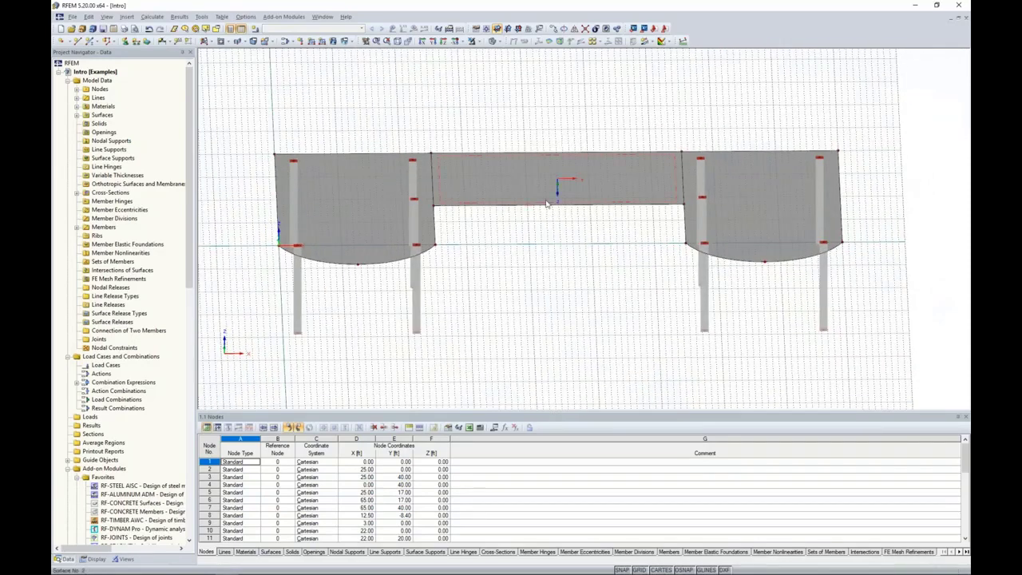
{"action": "scroll", "coordinate": [548, 206], "scroll_direction": "up", "scroll_amount": 3}
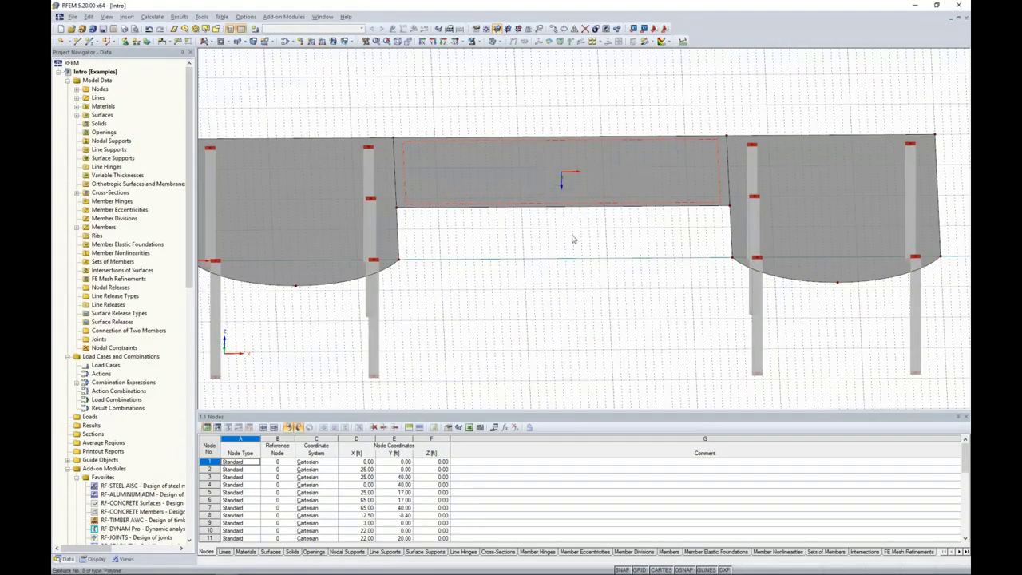
{"action": "middle_click_drag", "start_coordinate": [570, 237], "coordinate": [534, 283], "text": "ctrl"}
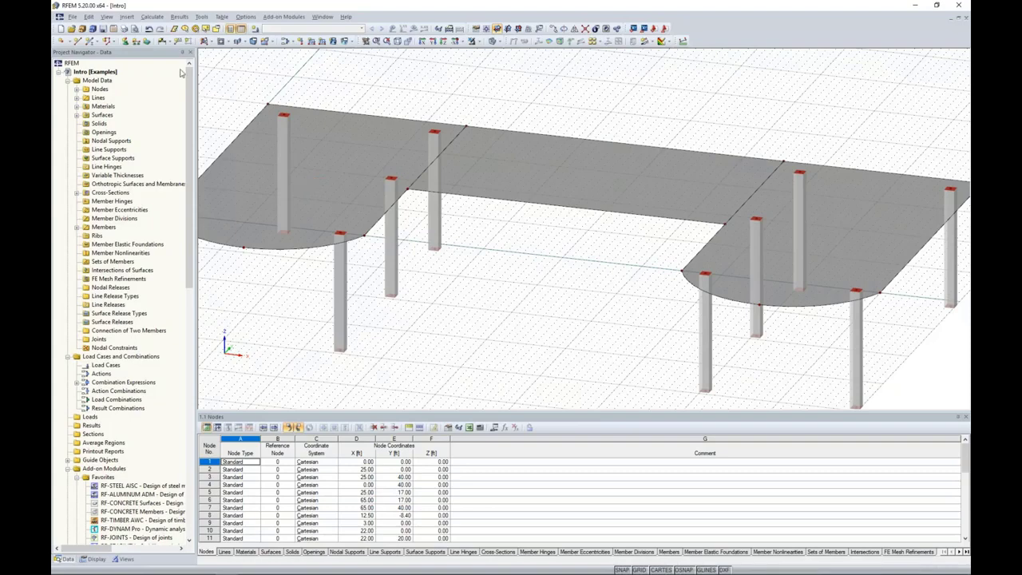
{"action": "left_click", "coordinate": [228, 41]}
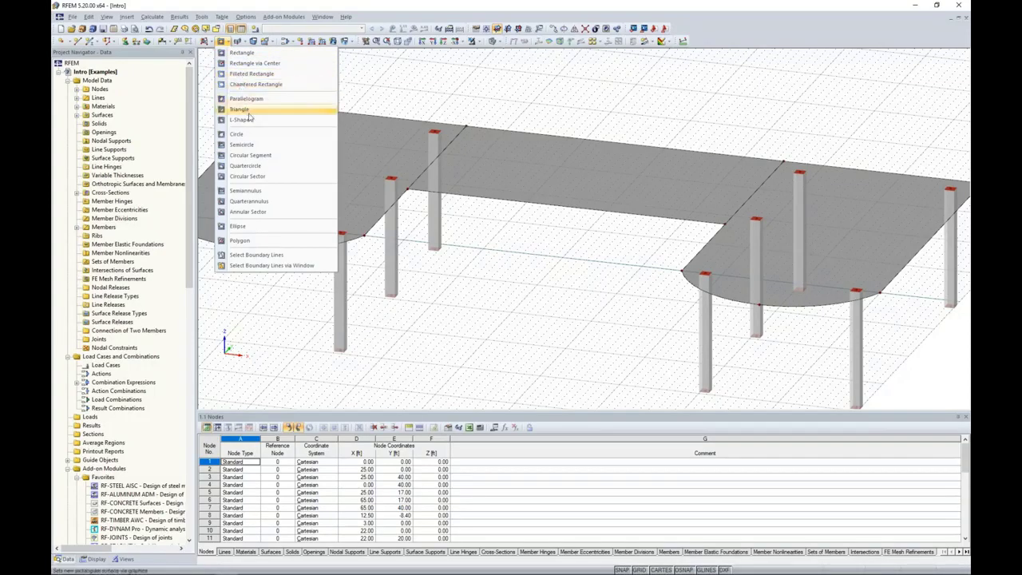
{"action": "left_click", "coordinate": [239, 56]}
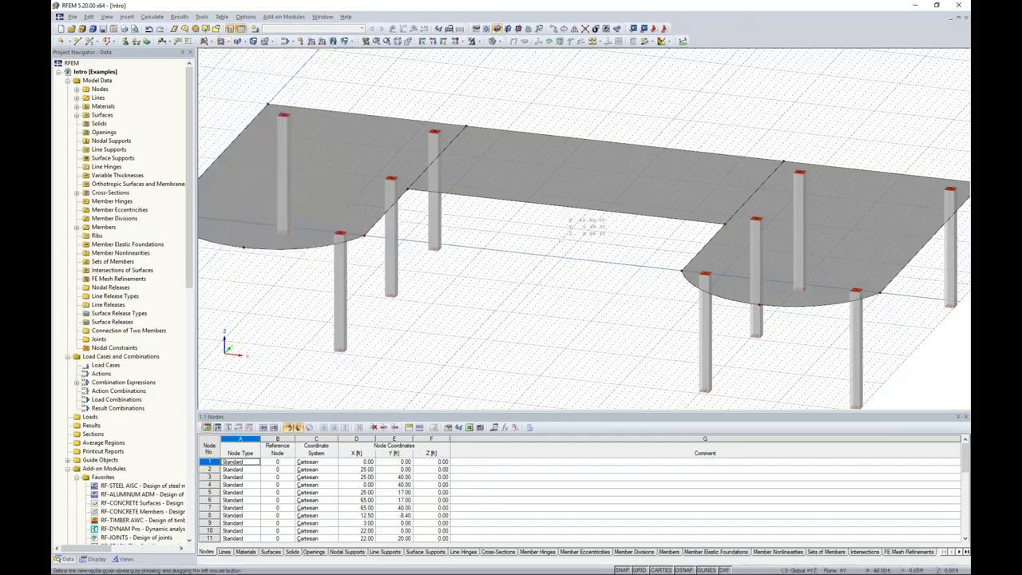
{"action": "scroll", "coordinate": [548, 253], "scroll_direction": "up", "scroll_amount": 1}
{"action": "middle_click_drag", "start_coordinate": [547, 254], "coordinate": [537, 271]}
{"action": "scroll", "coordinate": [537, 270], "scroll_direction": "up", "scroll_amount": 6}
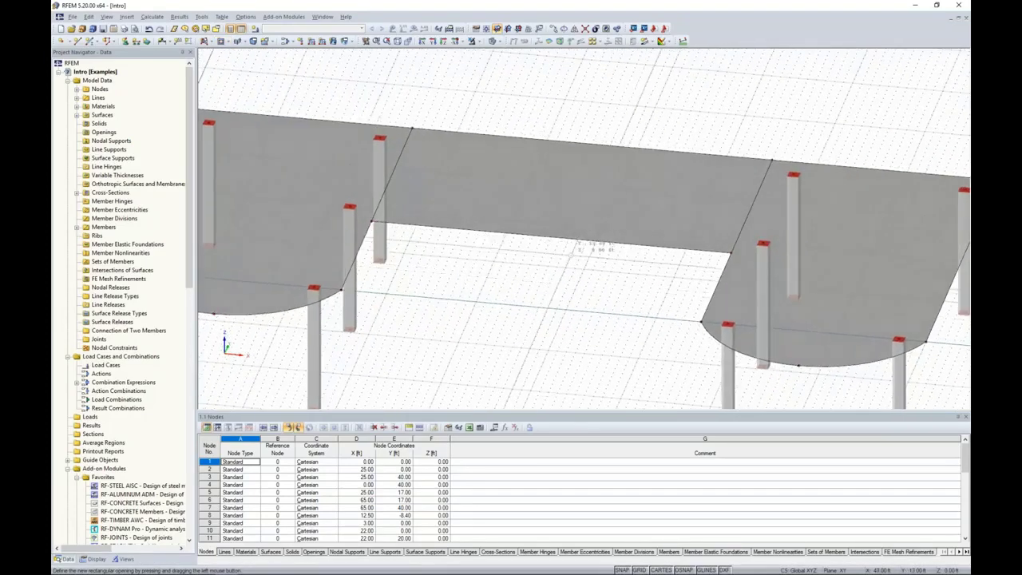
{"action": "scroll", "coordinate": [563, 234], "scroll_direction": "up", "scroll_amount": 1}
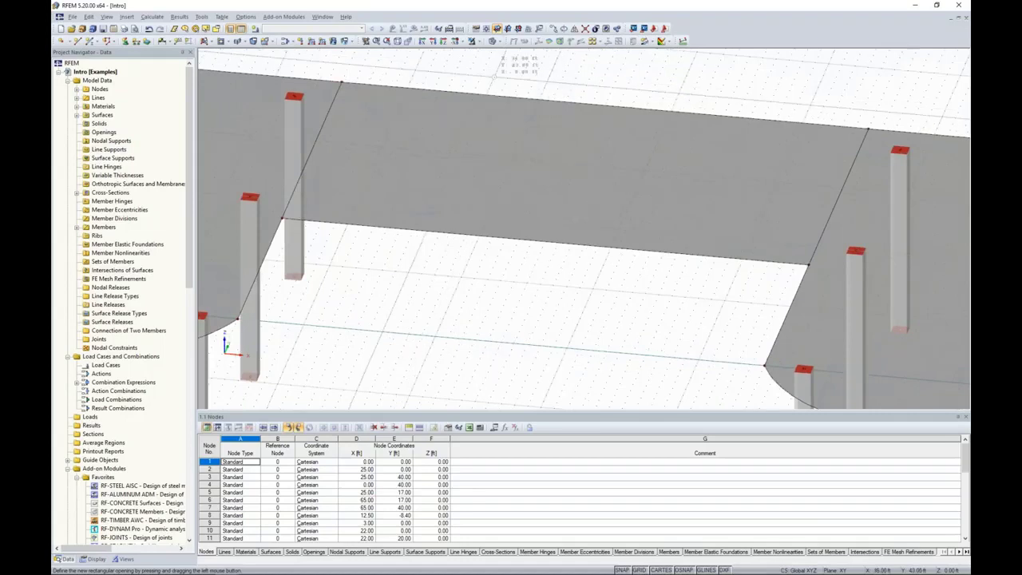
{"action": "left_click", "coordinate": [497, 42]}
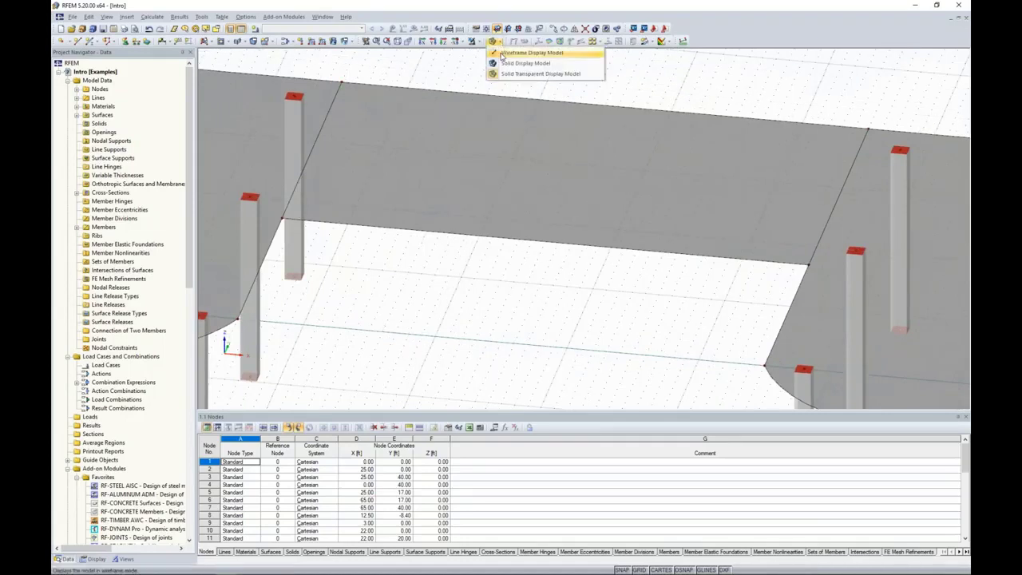
{"action": "left_click", "coordinate": [502, 54]}
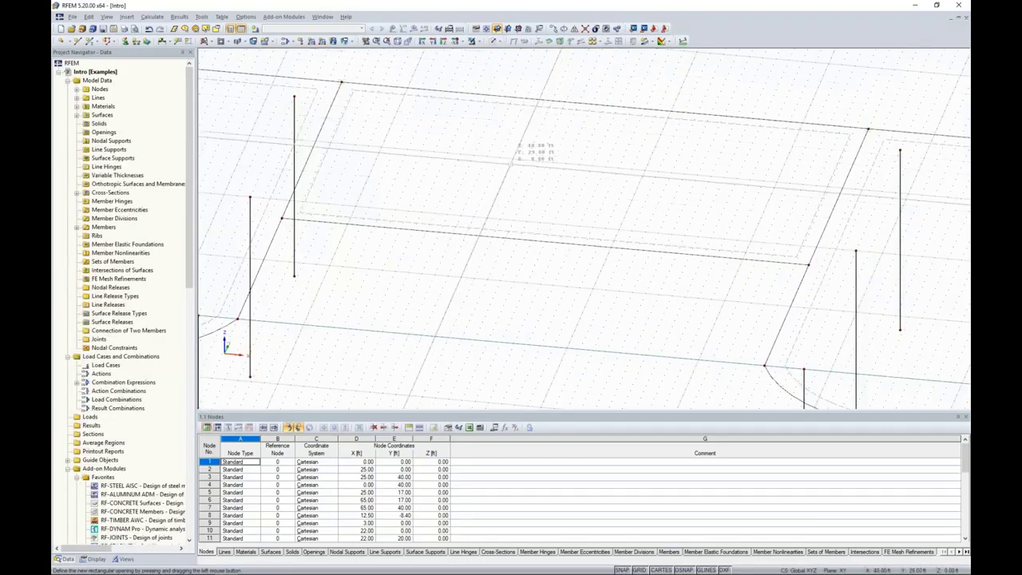
{"action": "left_click_drag", "start_coordinate": [512, 158], "coordinate": [619, 228]}
{"action": "left_click", "coordinate": [619, 228]}
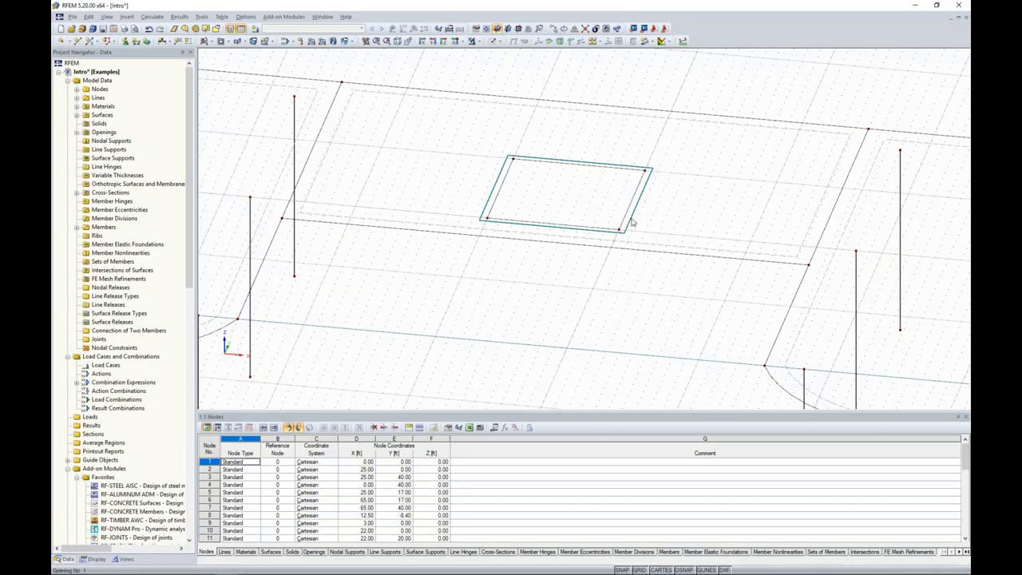
Return the model display to Solid Transparent to show the opening in the connecting slab
{"action": "left_click", "coordinate": [496, 41]}
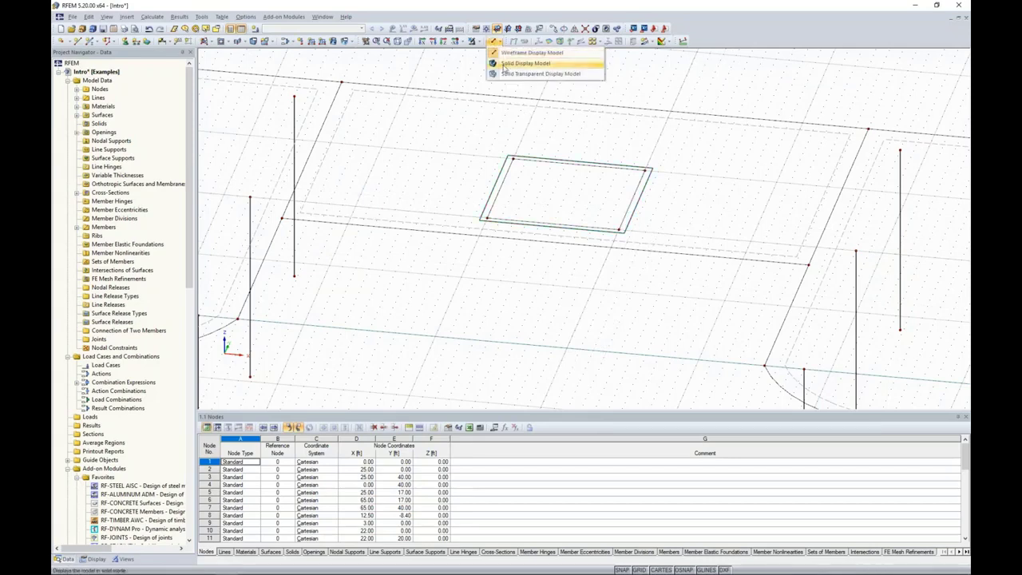
{"action": "left_click", "coordinate": [503, 78]}
{"action": "scroll", "coordinate": [513, 259], "scroll_direction": "down", "scroll_amount": 1}
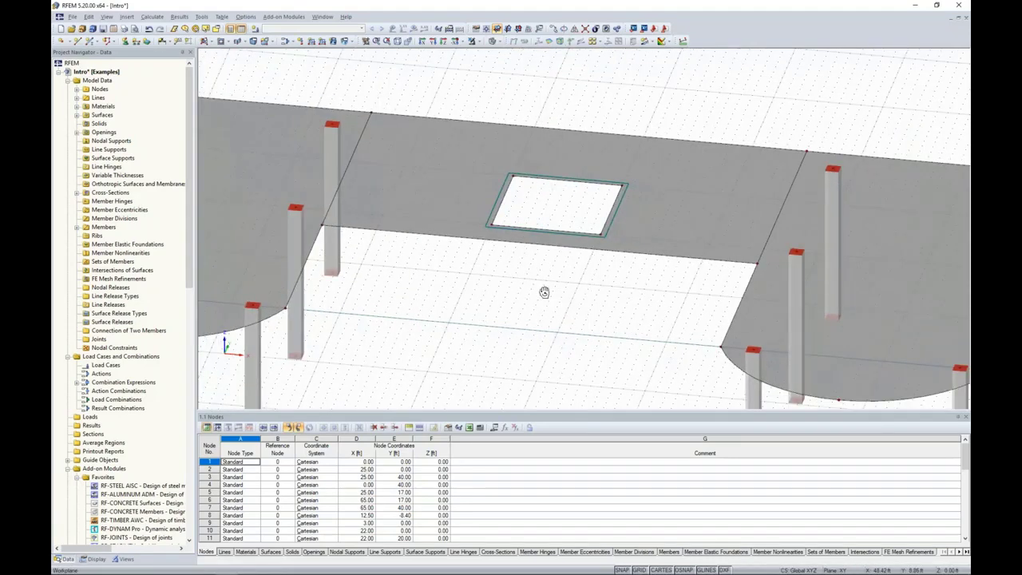
{"action": "middle_click_drag", "start_coordinate": [544, 291], "coordinate": [484, 273], "text": "ctrl"}
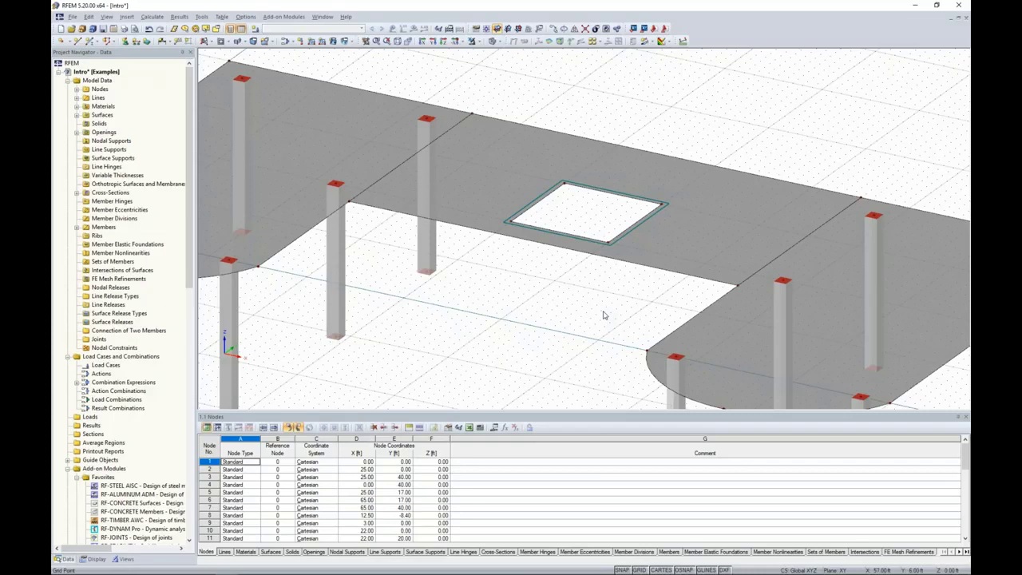
{"action": "right_click", "coordinate": [337, 274]}
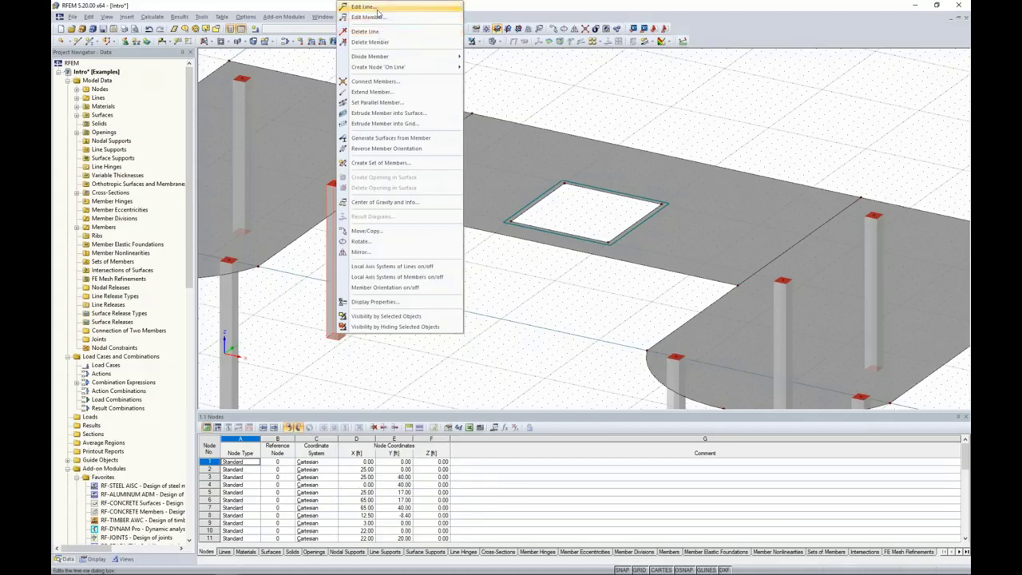
{"action": "left_click", "coordinate": [494, 289]}
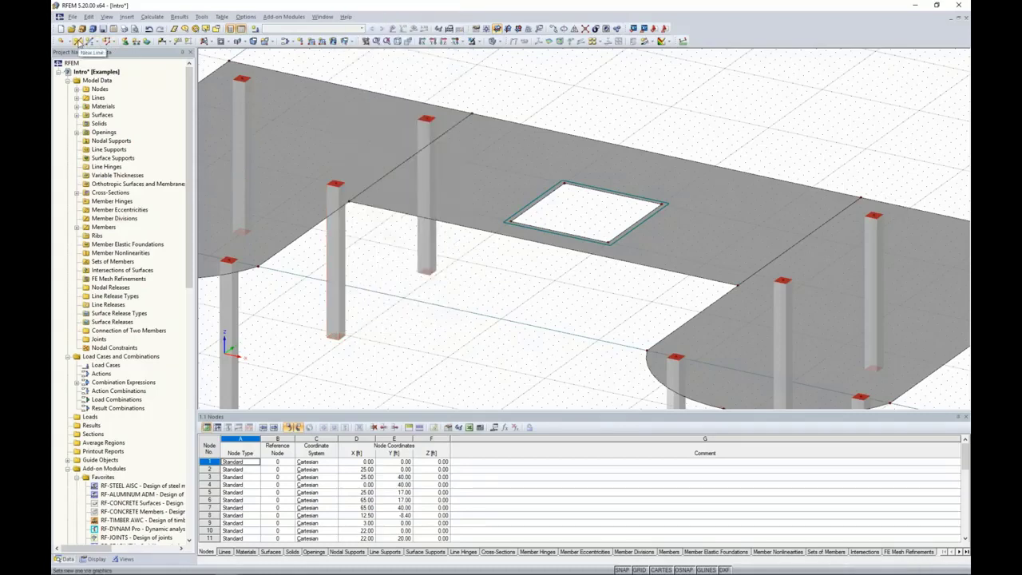
Draw two lines between facing column tops across the connecting slab, from (22, 20) to (68, 20) ft and from (22, 37) to (68, 37) ft
{"action": "left_click", "coordinate": [78, 41]}
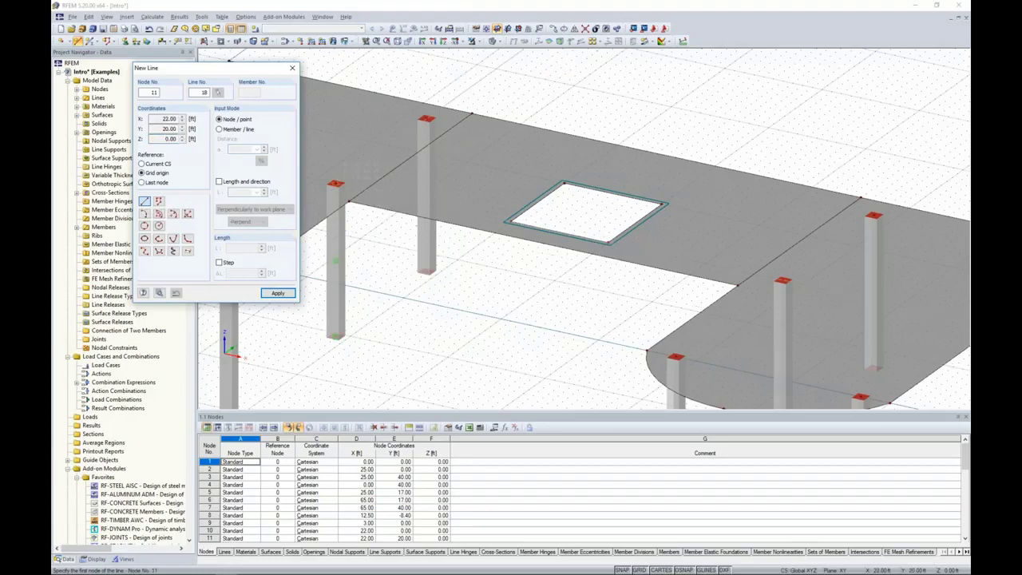
{"action": "left_click", "coordinate": [337, 183]}
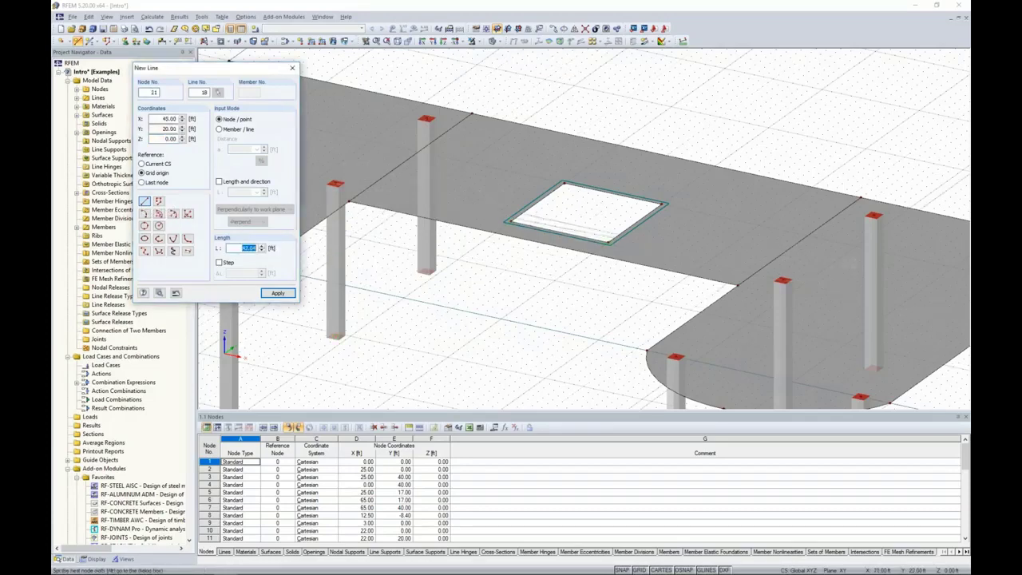
{"action": "left_click", "coordinate": [783, 280]}
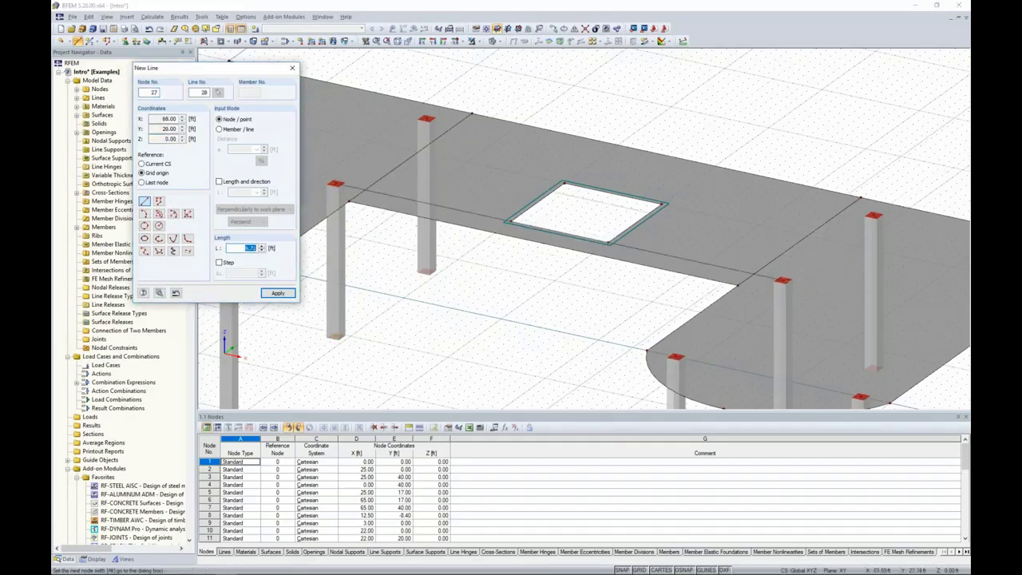
{"action": "right_click", "coordinate": [698, 197]}
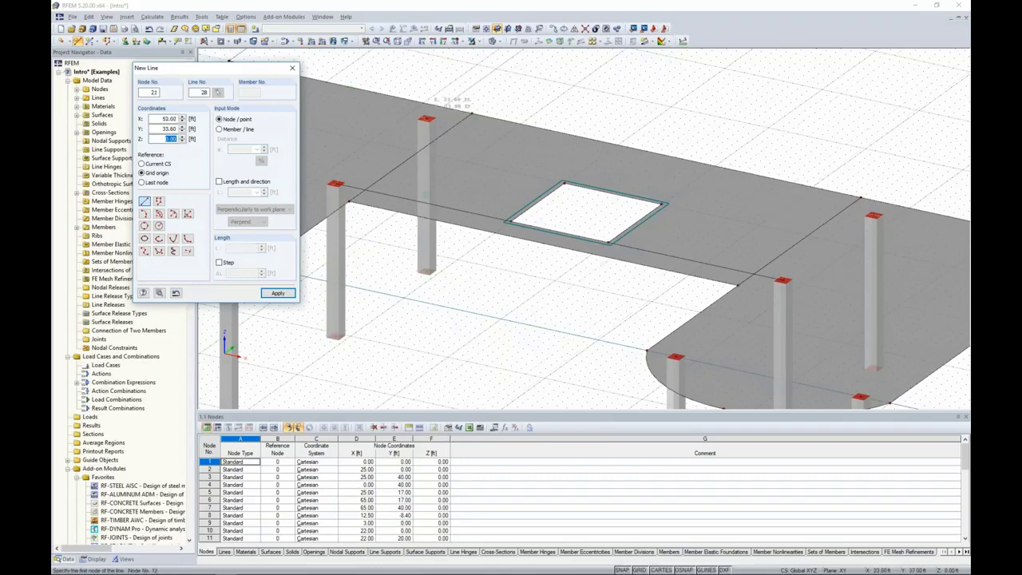
{"action": "left_click", "coordinate": [471, 114]}
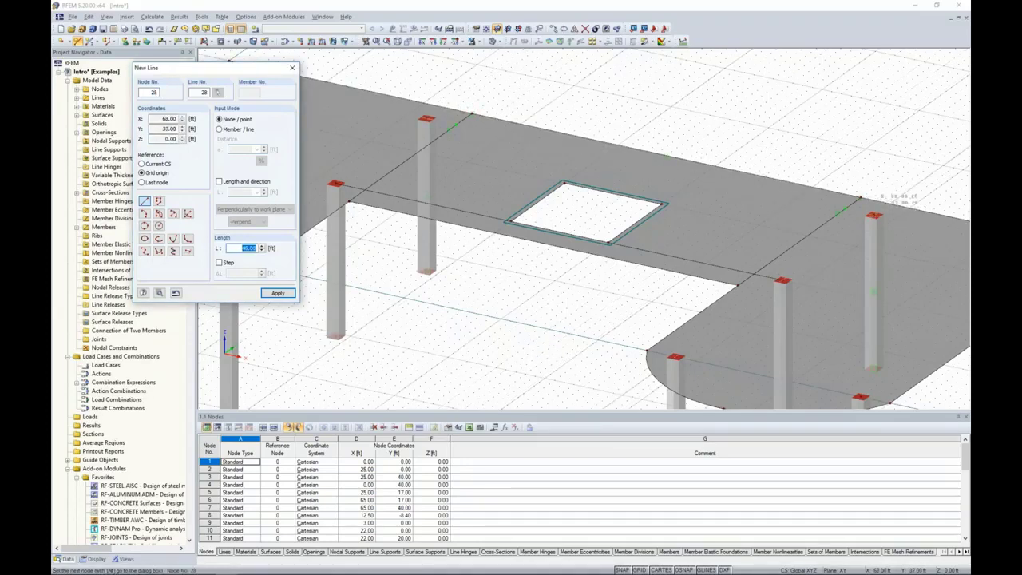
{"action": "left_click", "coordinate": [874, 215]}
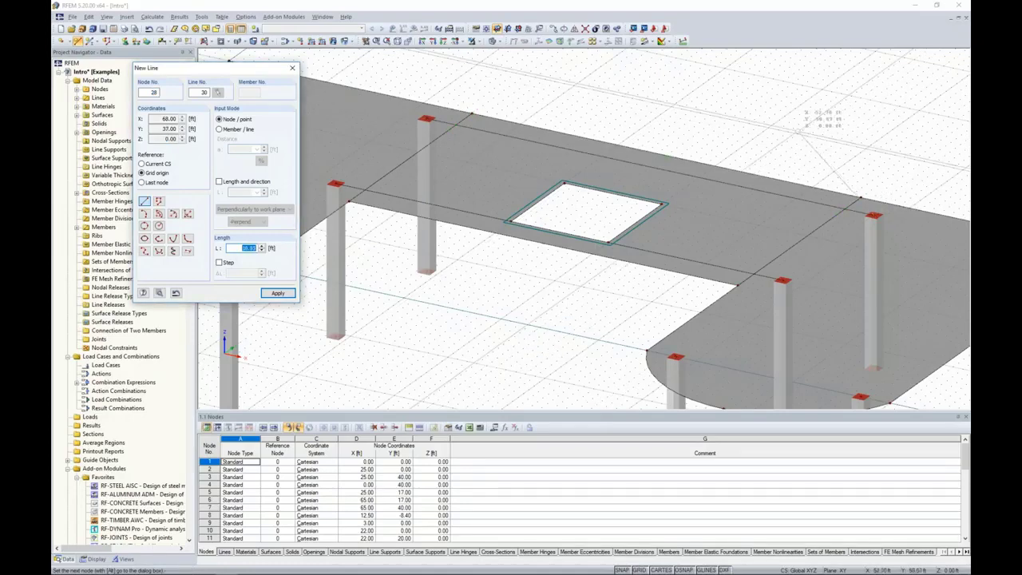
{"action": "right_click", "coordinate": [789, 132]}
{"action": "right_click", "coordinate": [787, 132]}
Connect the crossing lines and members over the connecting slab, window-selecting the area around the two column lines and the opening
{"action": "scroll", "coordinate": [788, 132], "scroll_direction": "down", "scroll_amount": 2}
{"action": "scroll", "coordinate": [764, 130], "scroll_direction": "down", "scroll_amount": 5}
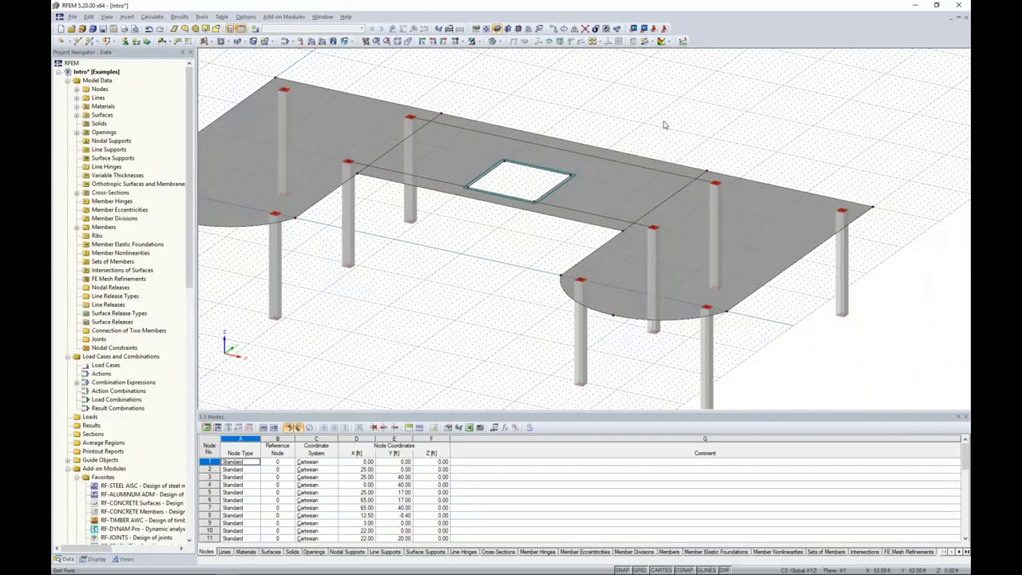
{"action": "left_click", "coordinate": [585, 29]}
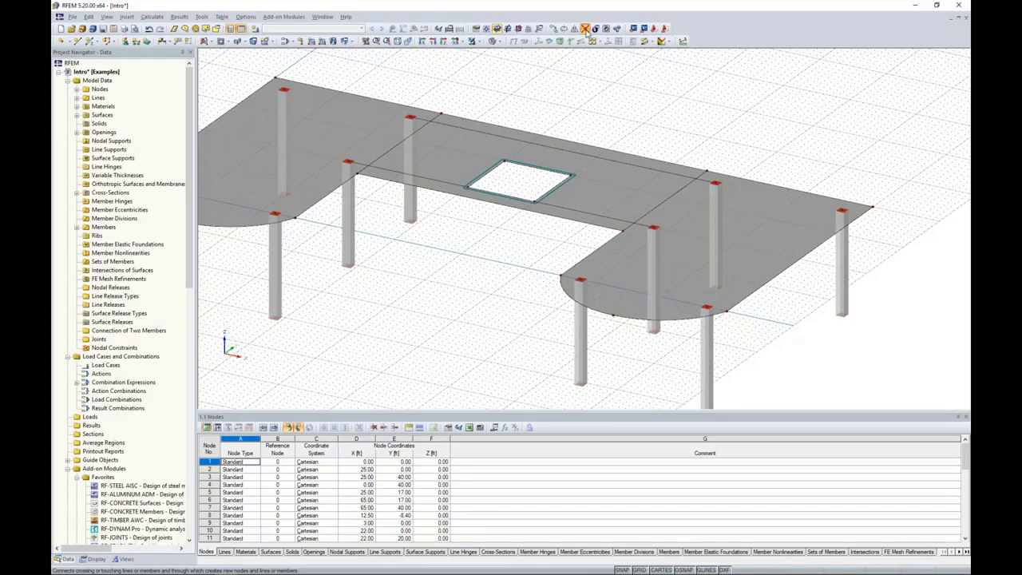
{"action": "left_click_drag", "start_coordinate": [790, 357], "coordinate": [334, 77]}
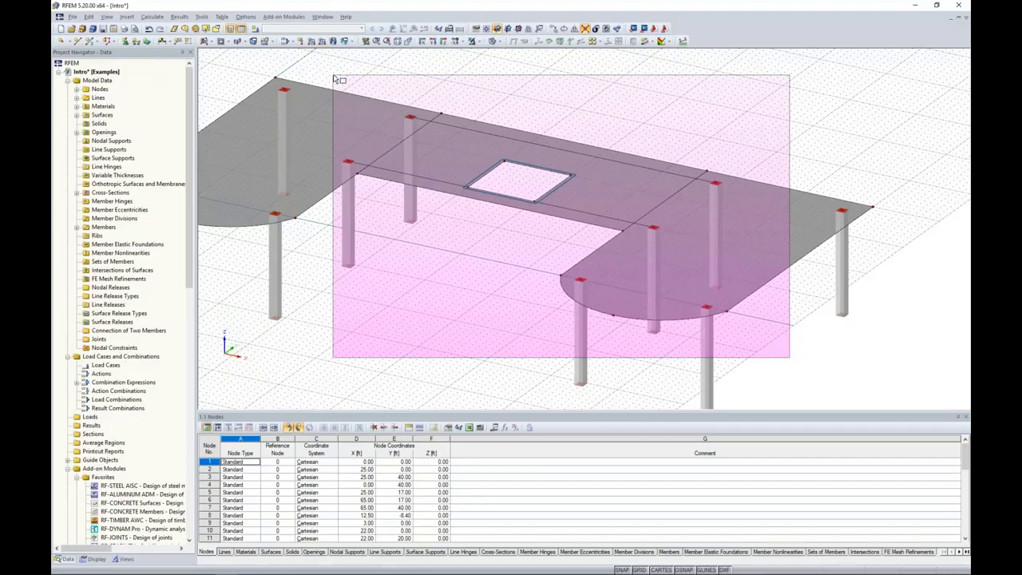
{"action": "left_click_drag", "start_coordinate": [335, 77], "coordinate": [334, 77]}
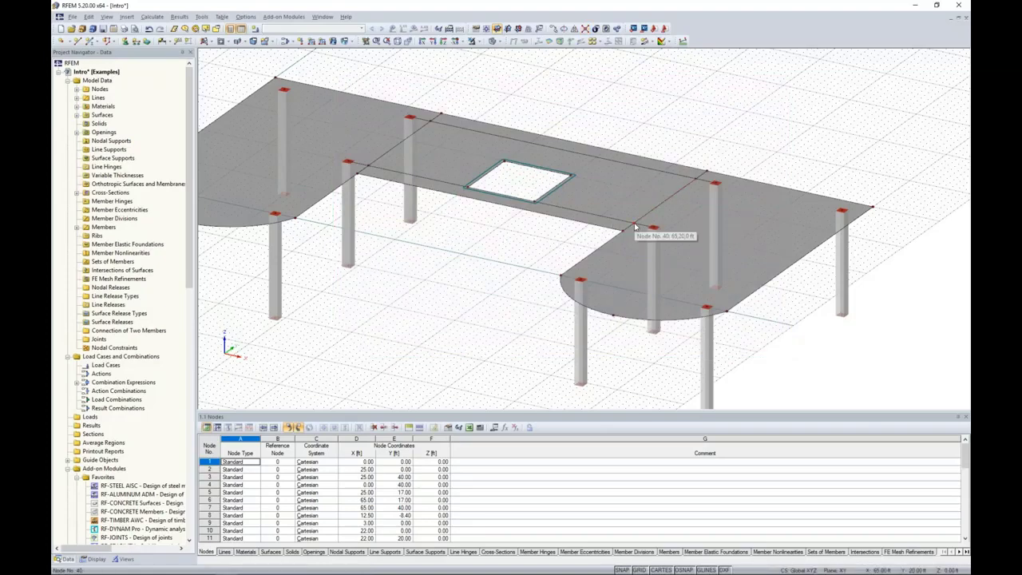
{"action": "scroll", "coordinate": [637, 227], "scroll_direction": "up", "scroll_amount": 3}
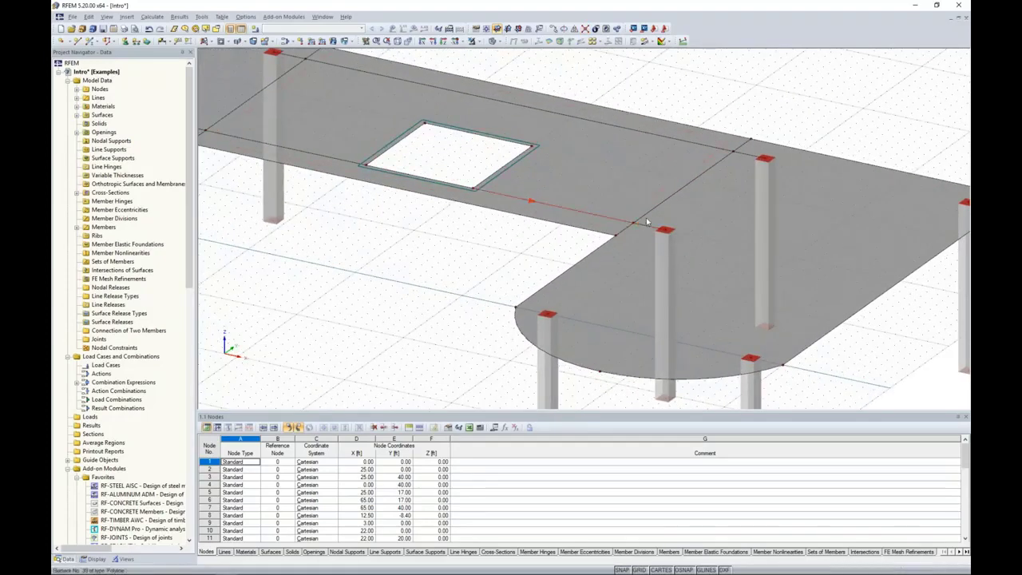
{"action": "scroll", "coordinate": [495, 259], "scroll_direction": "down", "scroll_amount": 2}
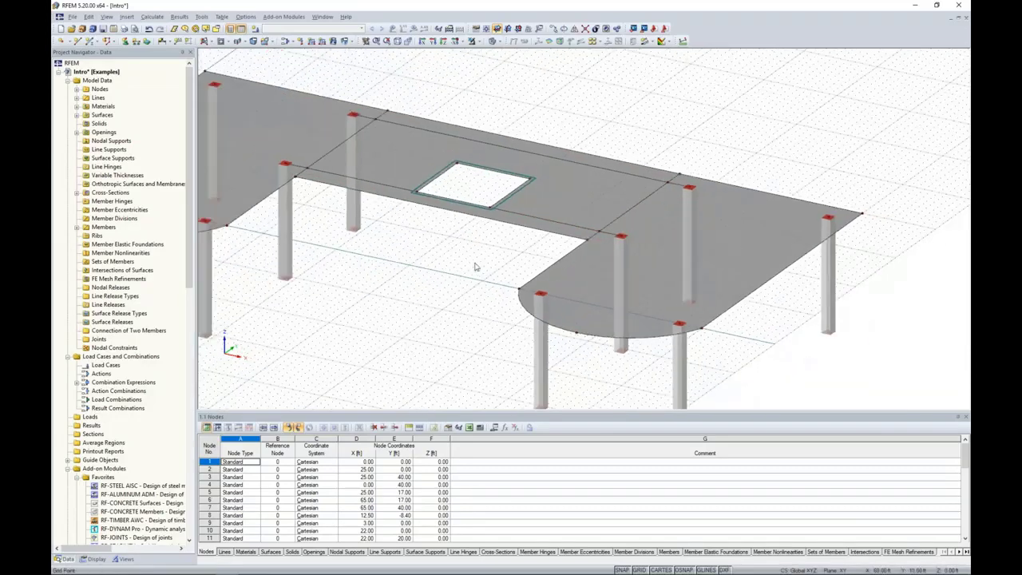
Start a new member of type Rib with a 10 by 20 in rectangular cross-section in concrete f'c = 4000 psi
{"action": "middle_click_drag", "start_coordinate": [475, 266], "coordinate": [529, 258]}
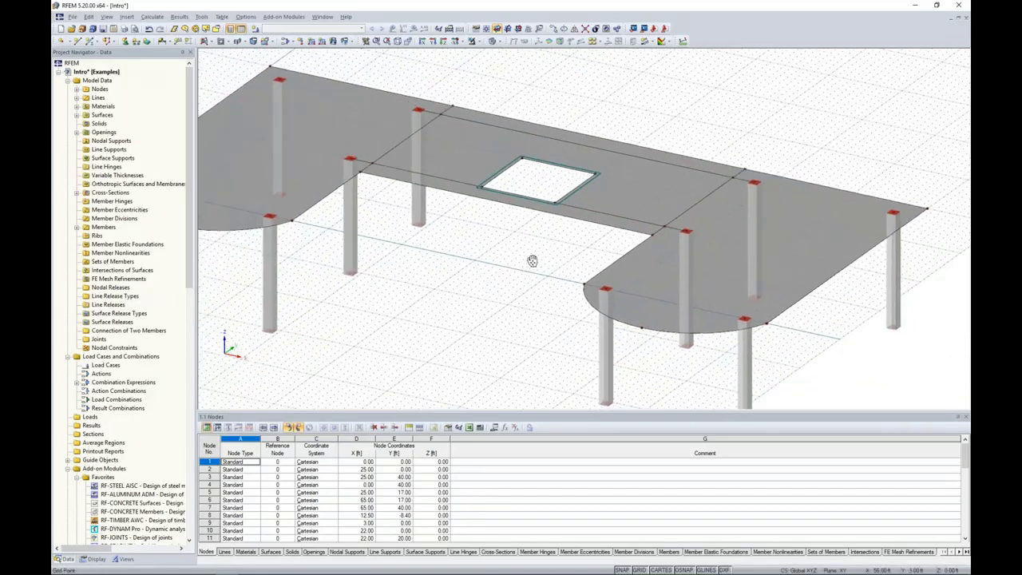
{"action": "left_click", "coordinate": [92, 44]}
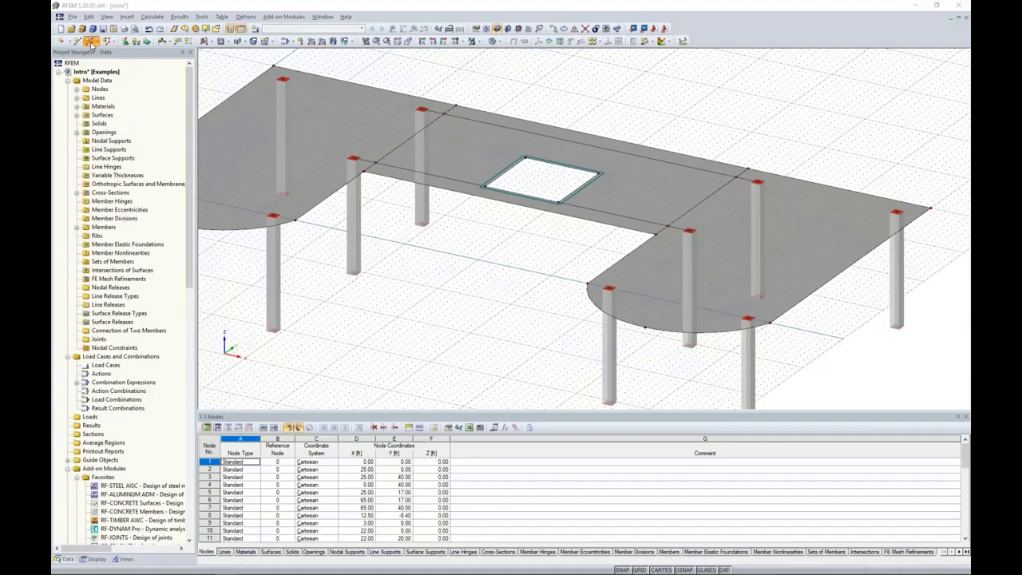
{"action": "left_click", "coordinate": [583, 208]}
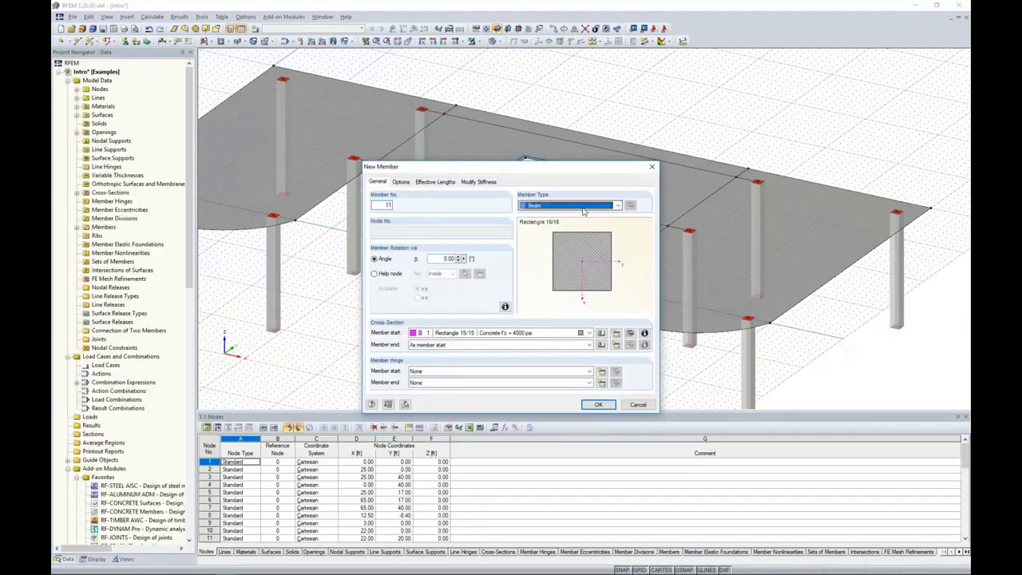
{"action": "left_click", "coordinate": [572, 231]}
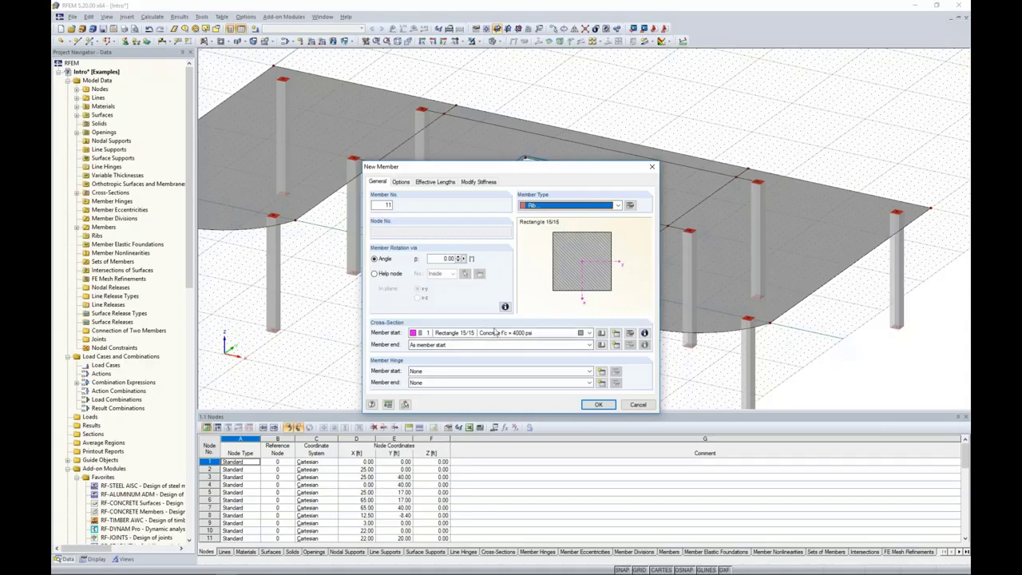
{"action": "left_click", "coordinate": [601, 333]}
{"action": "left_click", "coordinate": [602, 334]}
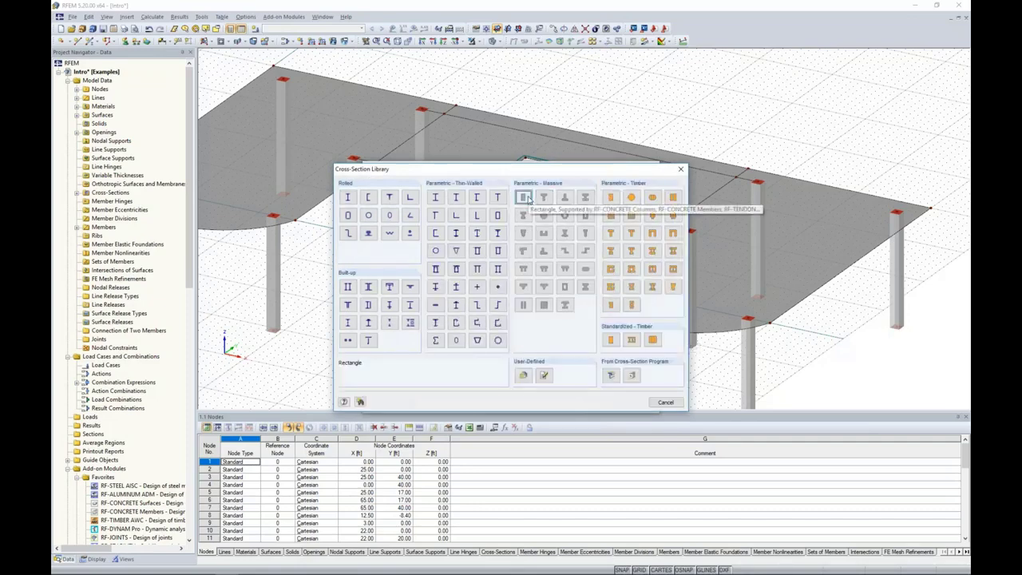
{"action": "left_click", "coordinate": [528, 200]}
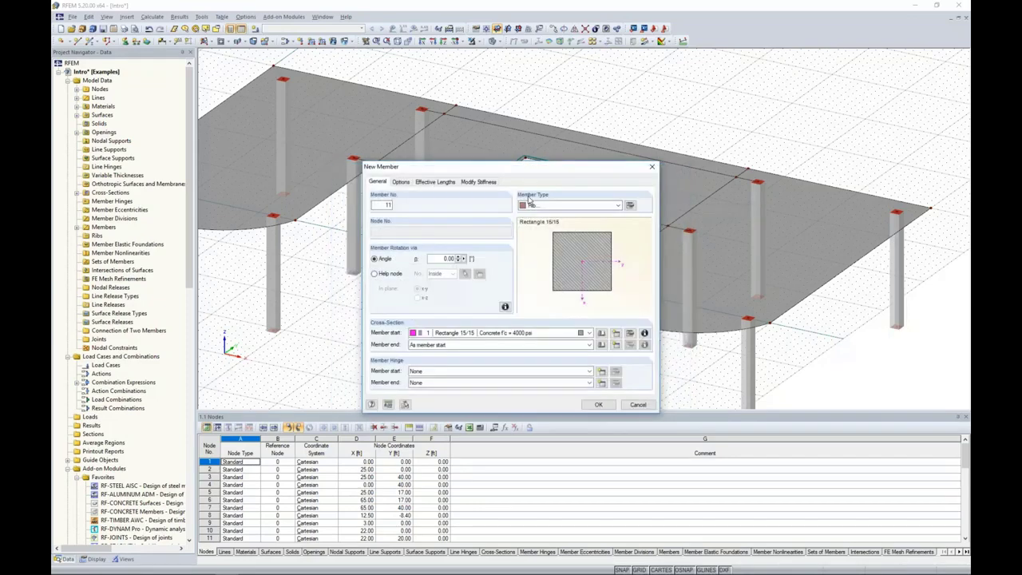
{"action": "type", "text": "10"}
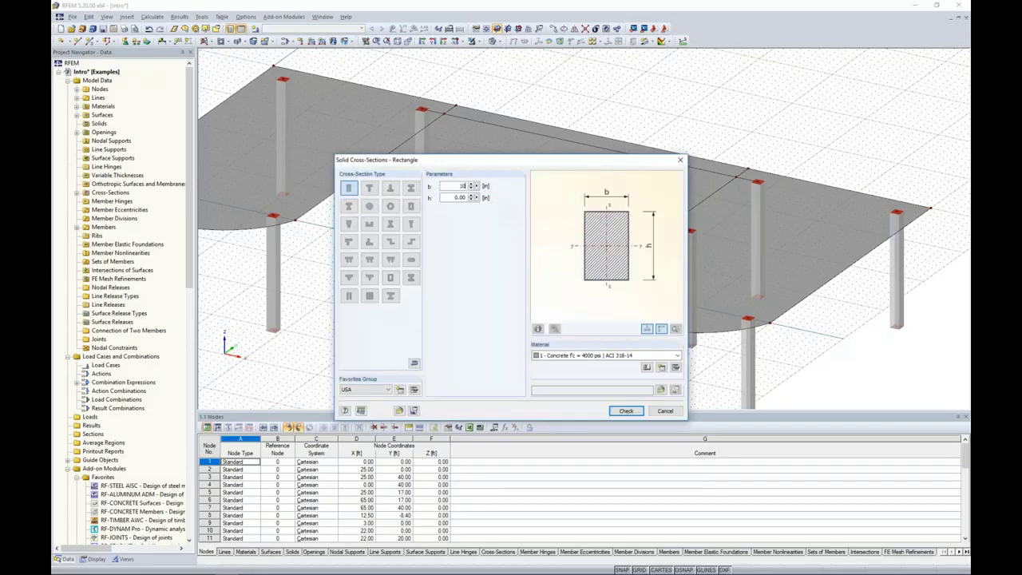
{"action": "key", "text": "Tab"}
{"action": "type", "text": "20"}
{"action": "key", "text": "Tab"}
{"action": "left_click", "coordinate": [626, 411]}
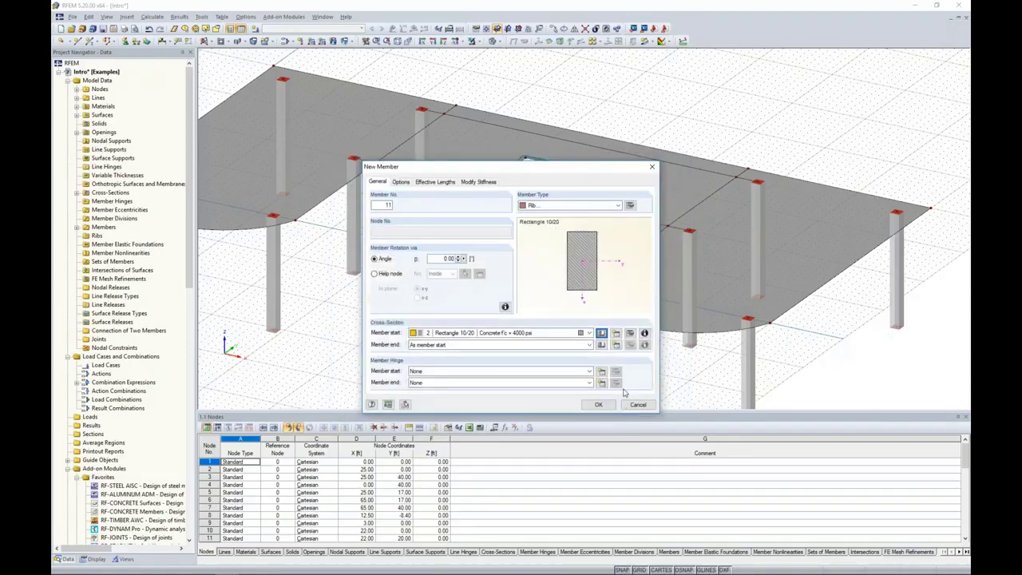
Position the rib on the +z-side of the surface with integration widths of 3.0 ft on both sides, and accept the member settings
{"action": "left_click", "coordinate": [630, 207]}
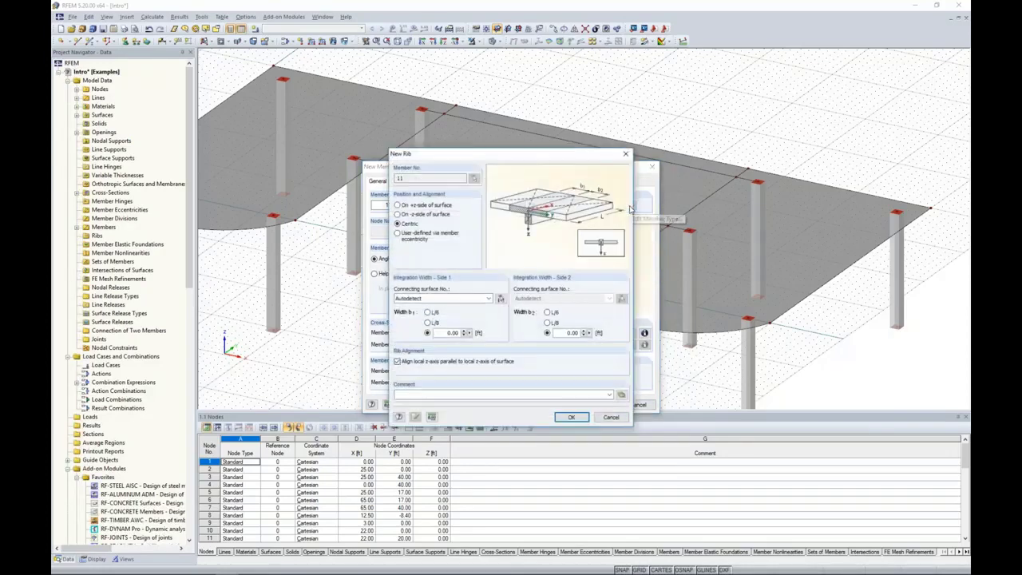
{"action": "left_click_drag", "start_coordinate": [587, 156], "coordinate": [499, 110]}
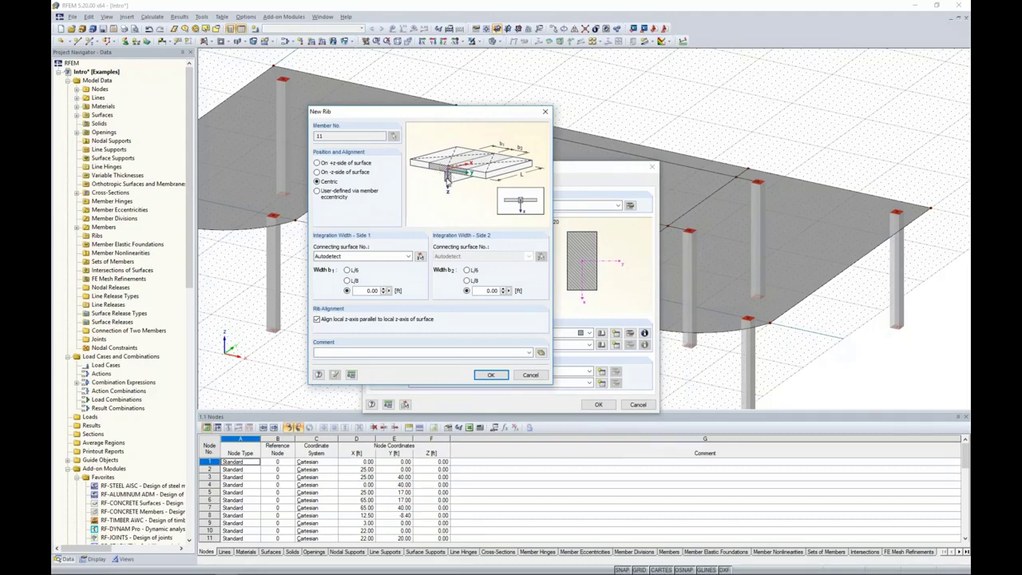
{"action": "left_click", "coordinate": [317, 163]}
{"action": "double_click", "coordinate": [360, 291]}
{"action": "type", "text": "3.0"}
{"action": "double_click", "coordinate": [491, 291]}
{"action": "type", "text": "3.0"}
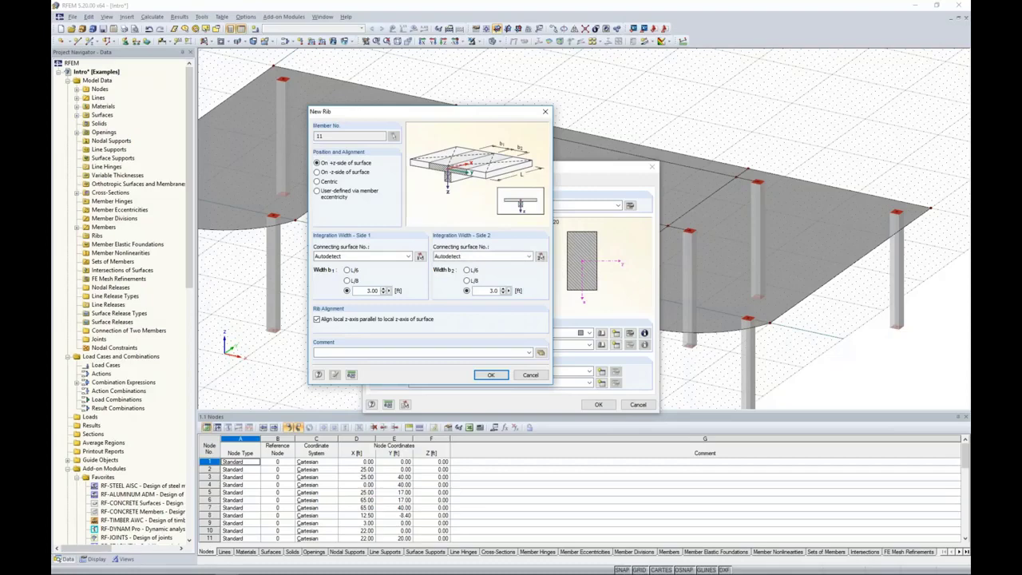
{"action": "left_click", "coordinate": [491, 375]}
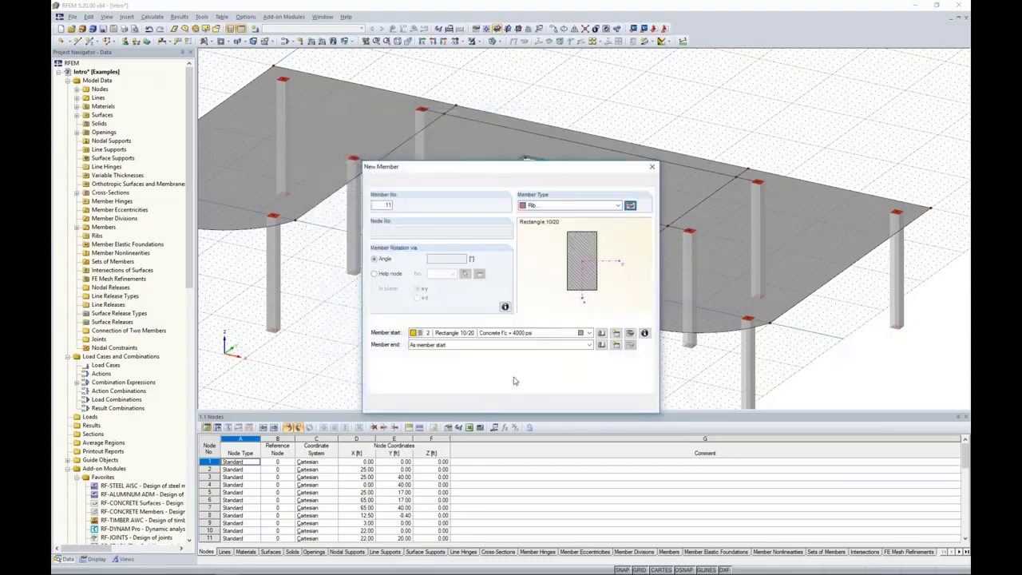
{"action": "left_click", "coordinate": [599, 404]}
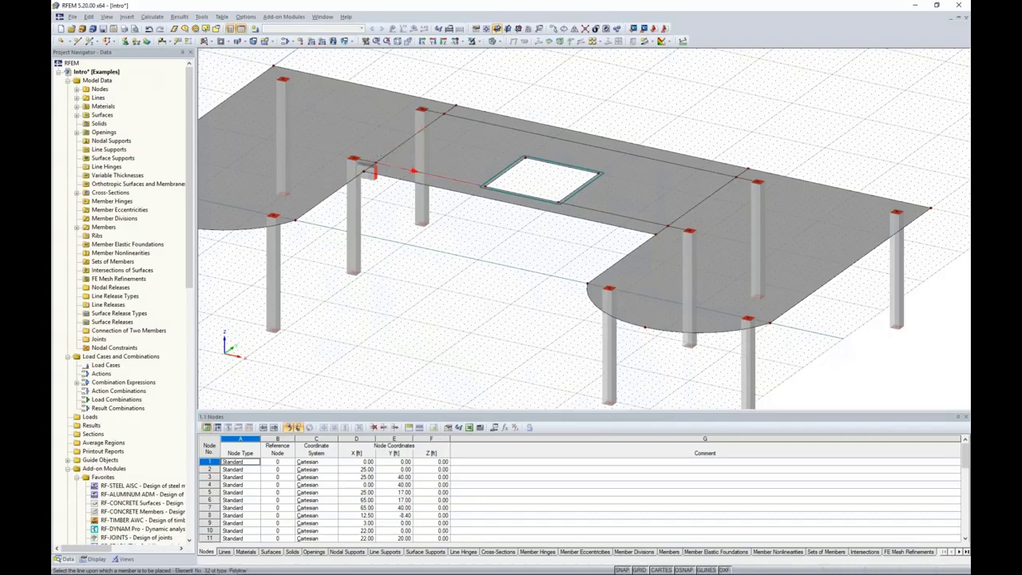
Place the ribs on all segments of the two lines between facing column tops across the connecting slab
{"action": "left_click", "coordinate": [371, 170]}
{"action": "left_click", "coordinate": [547, 202]}
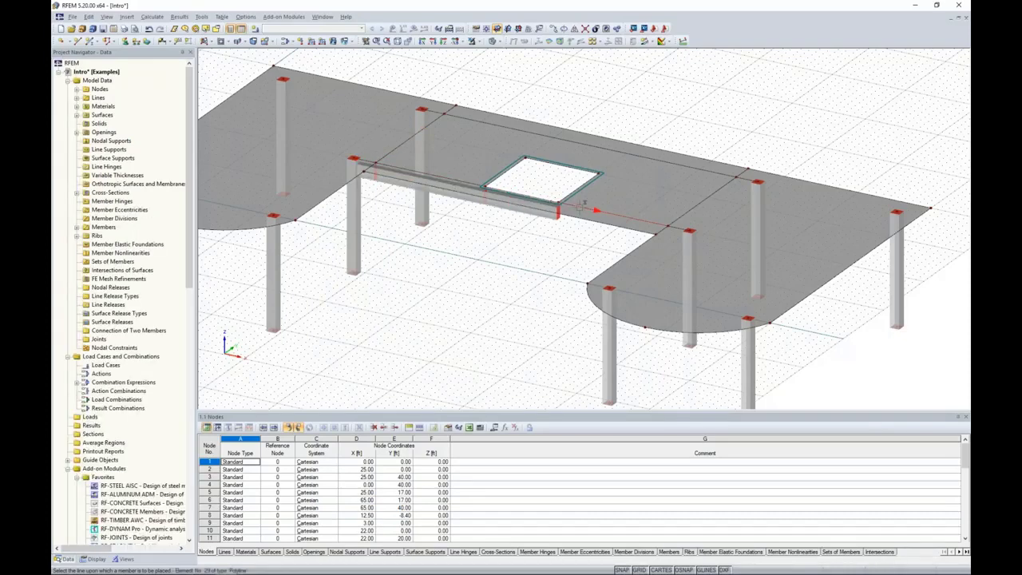
{"action": "left_click", "coordinate": [580, 207]}
{"action": "left_click", "coordinate": [668, 235]}
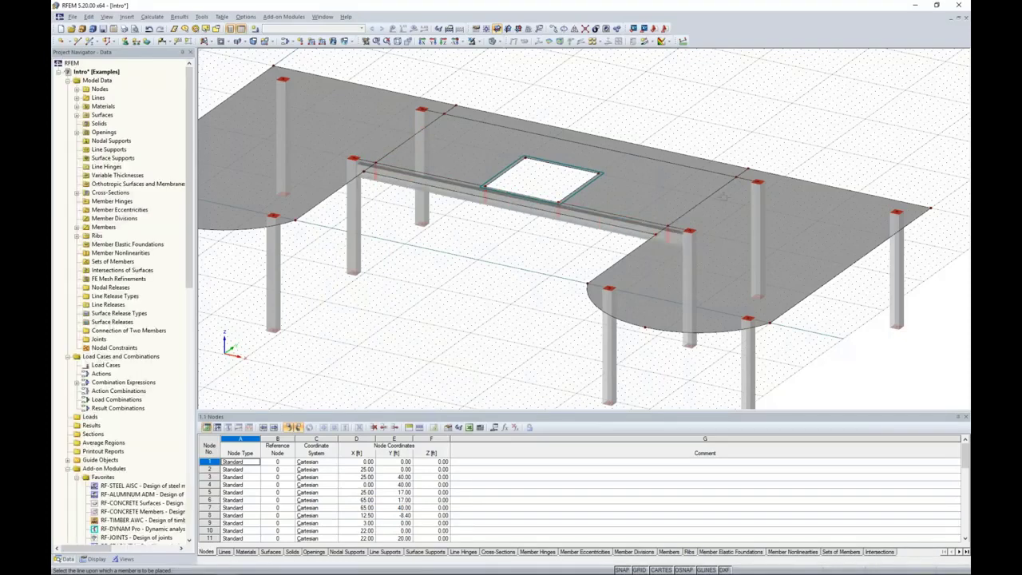
{"action": "left_click", "coordinate": [716, 174]}
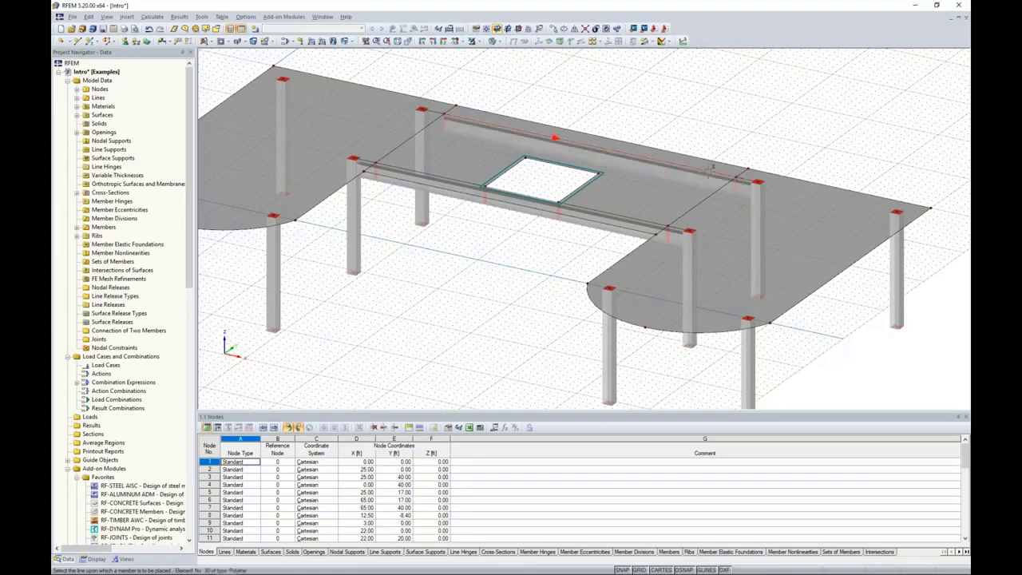
{"action": "left_click", "coordinate": [439, 110]}
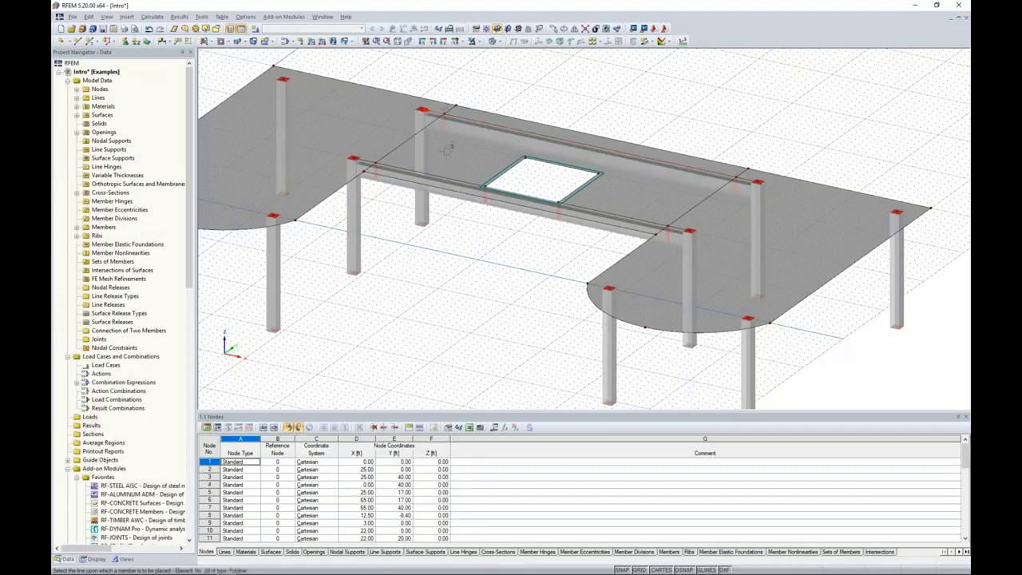
{"action": "right_click", "coordinate": [461, 250]}
Copy the whole structure up by one column height, from a column base to its top, to form a second storey
{"action": "middle_click_drag", "start_coordinate": [464, 255], "coordinate": [559, 305], "text": "ctrl"}
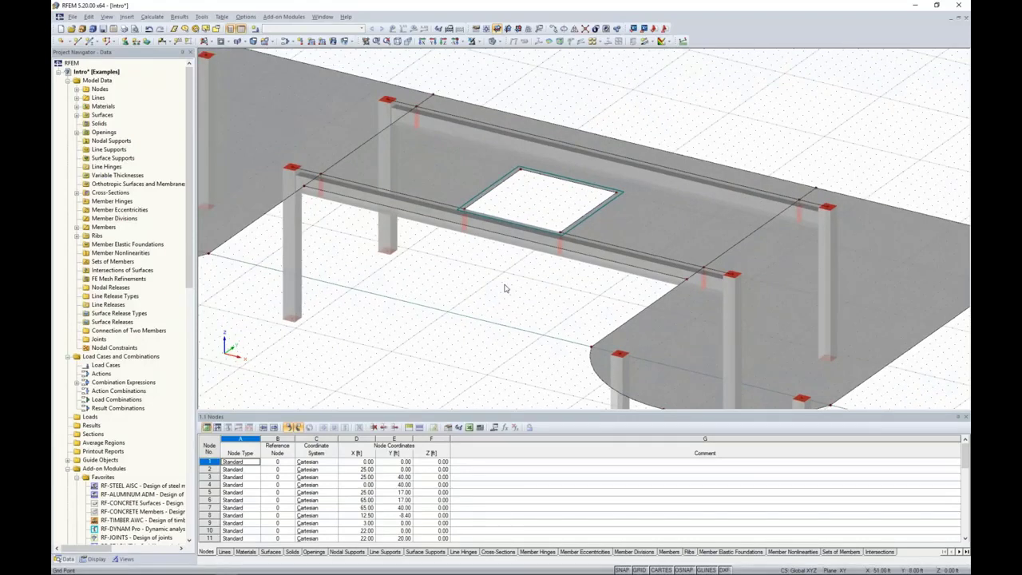
{"action": "scroll", "coordinate": [518, 352], "scroll_direction": "down", "scroll_amount": 4}
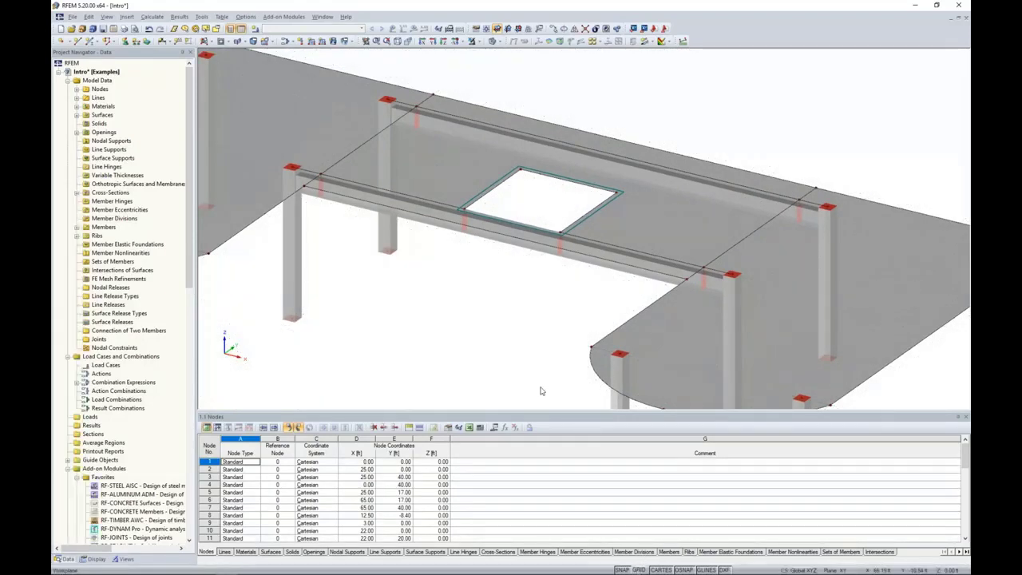
{"action": "middle_click_drag", "start_coordinate": [518, 352], "coordinate": [615, 294], "text": "ctrl"}
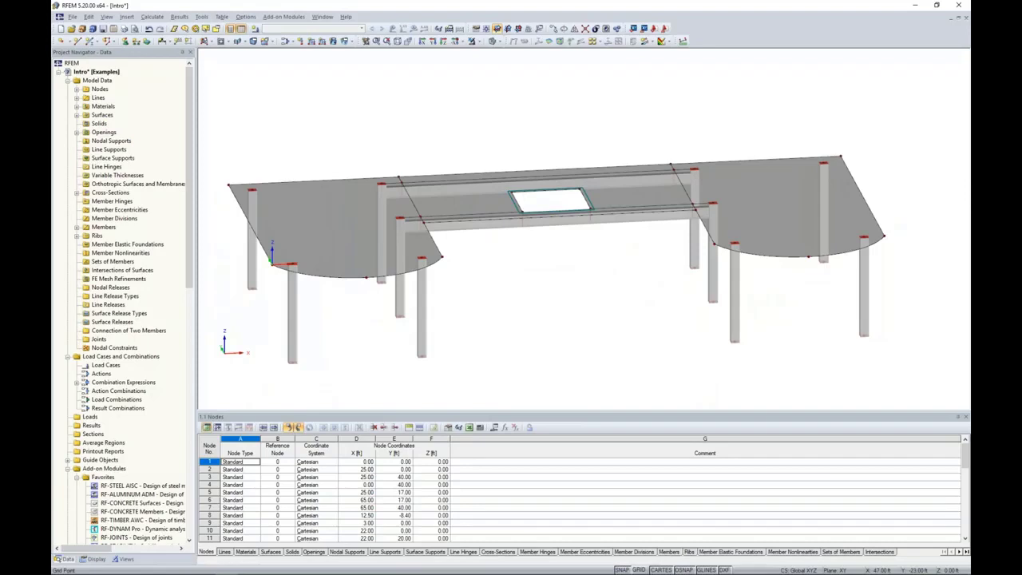
{"action": "scroll", "coordinate": [573, 279], "scroll_direction": "down", "scroll_amount": 1}
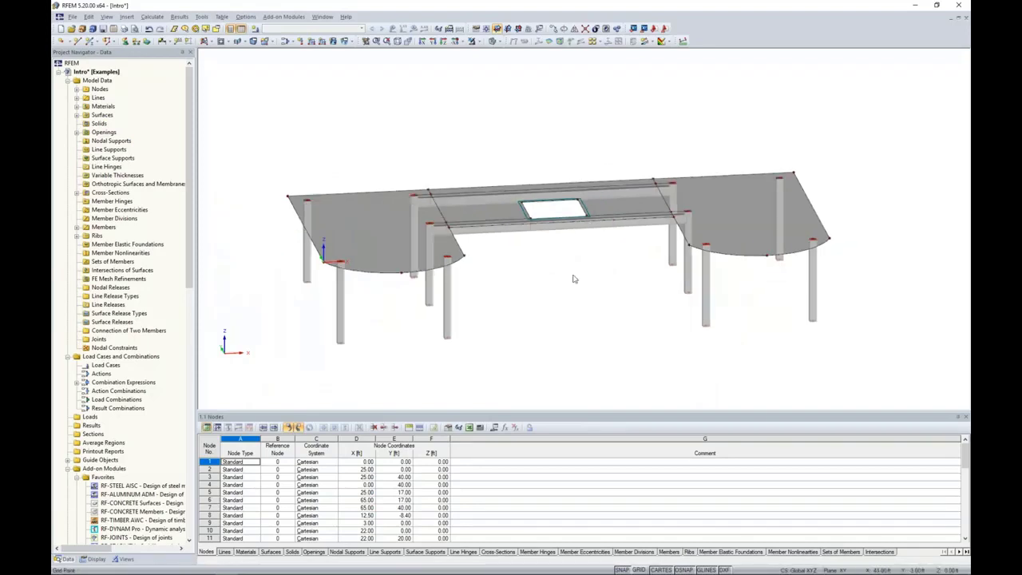
{"action": "middle_click_drag", "start_coordinate": [573, 279], "coordinate": [489, 255], "text": "ctrl"}
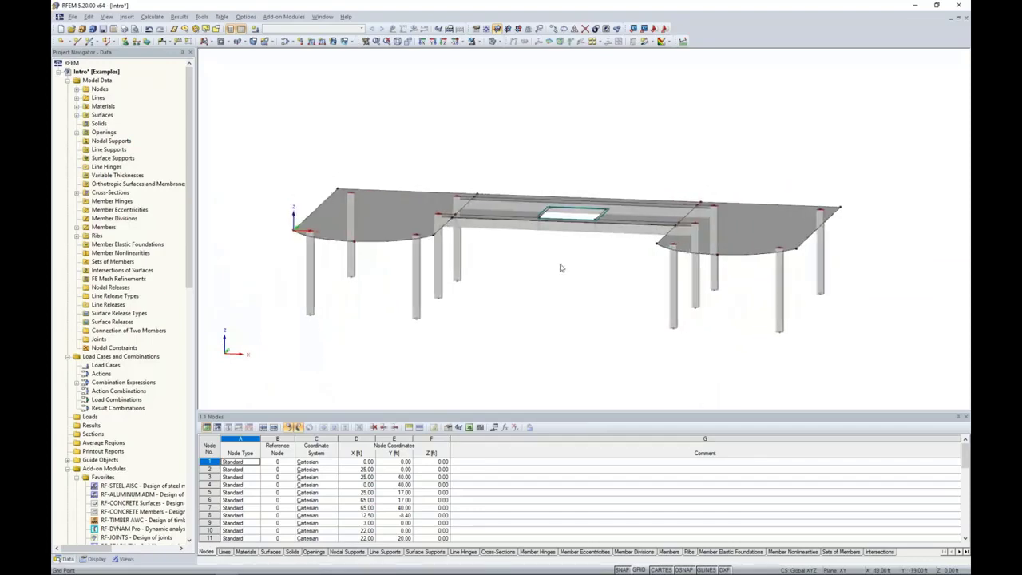
{"action": "left_click_drag", "start_coordinate": [873, 360], "coordinate": [282, 114]}
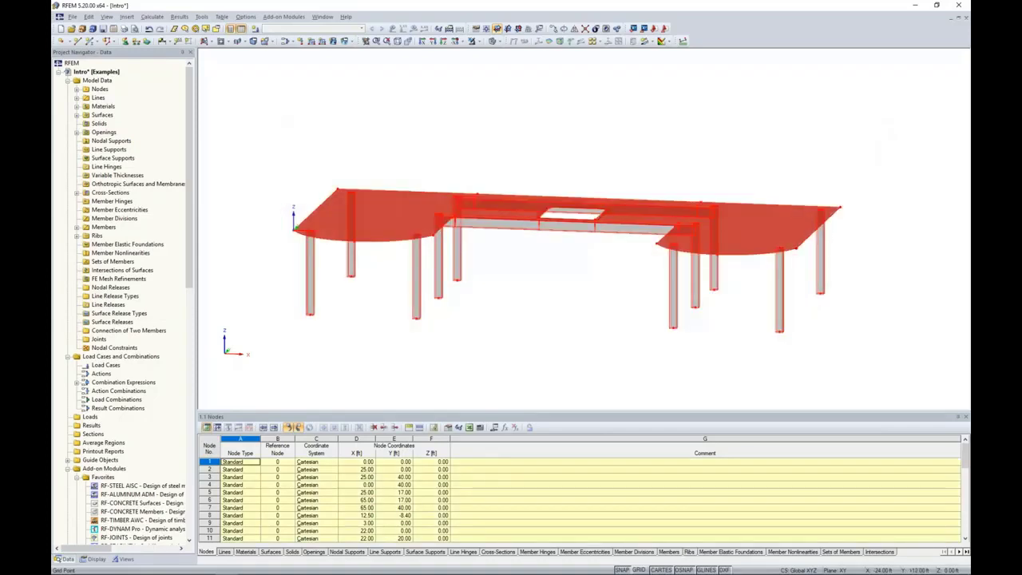
{"action": "scroll", "coordinate": [308, 314], "scroll_direction": "up", "scroll_amount": 3}
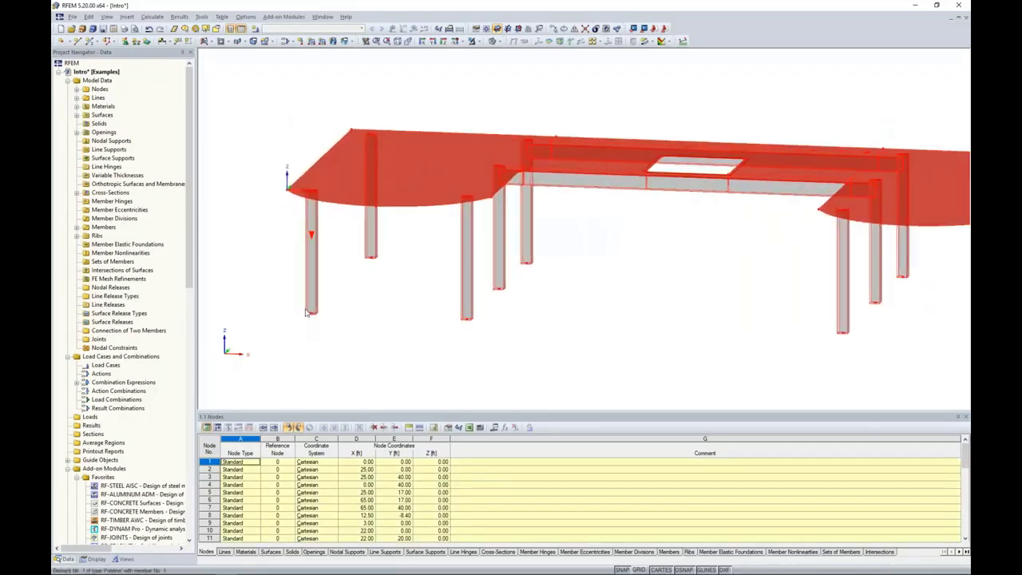
{"action": "scroll", "coordinate": [307, 315], "scroll_direction": "up", "scroll_amount": 3}
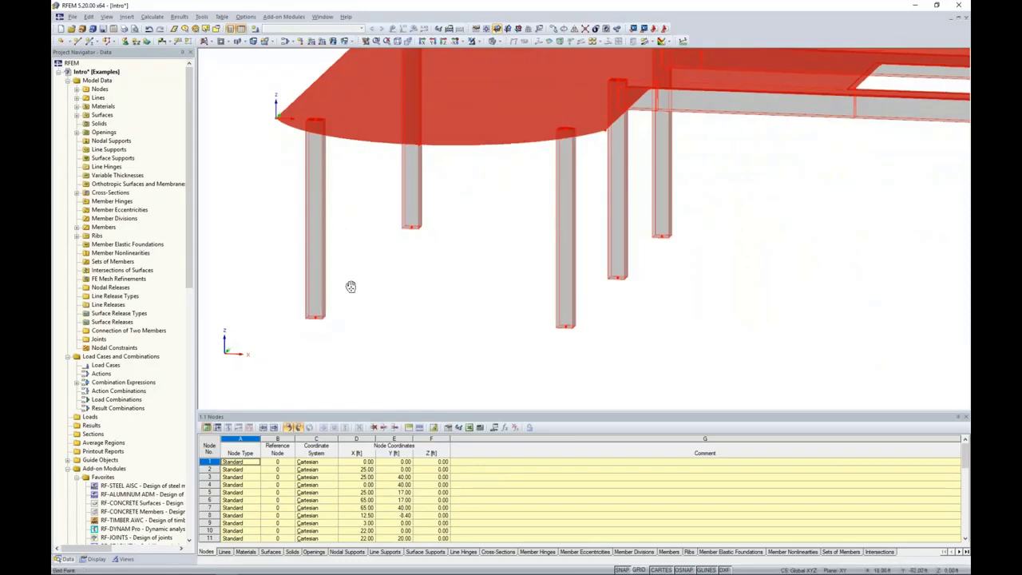
{"action": "middle_click_drag", "start_coordinate": [350, 286], "coordinate": [350, 314]}
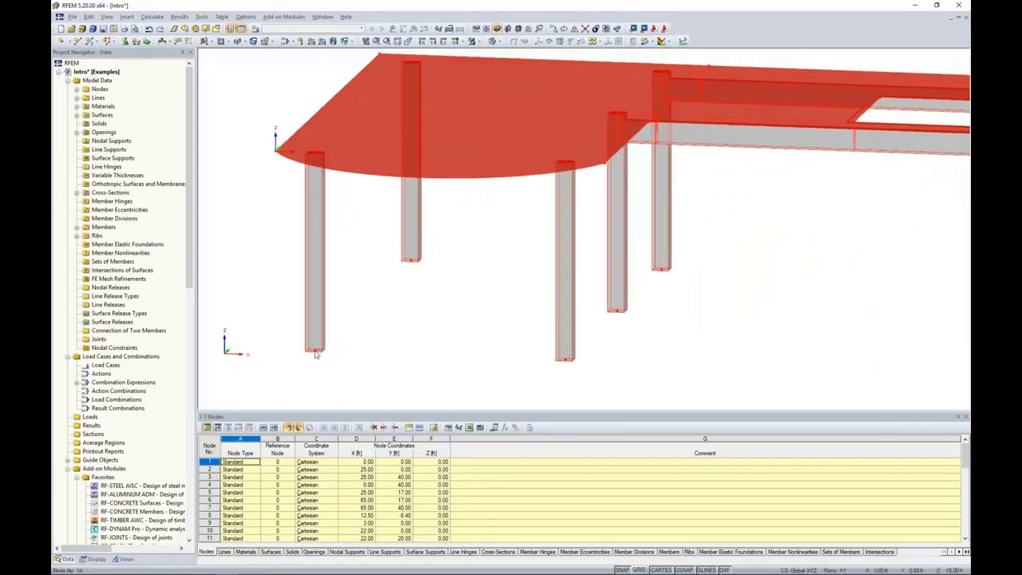
{"action": "left_click", "coordinate": [316, 352]}
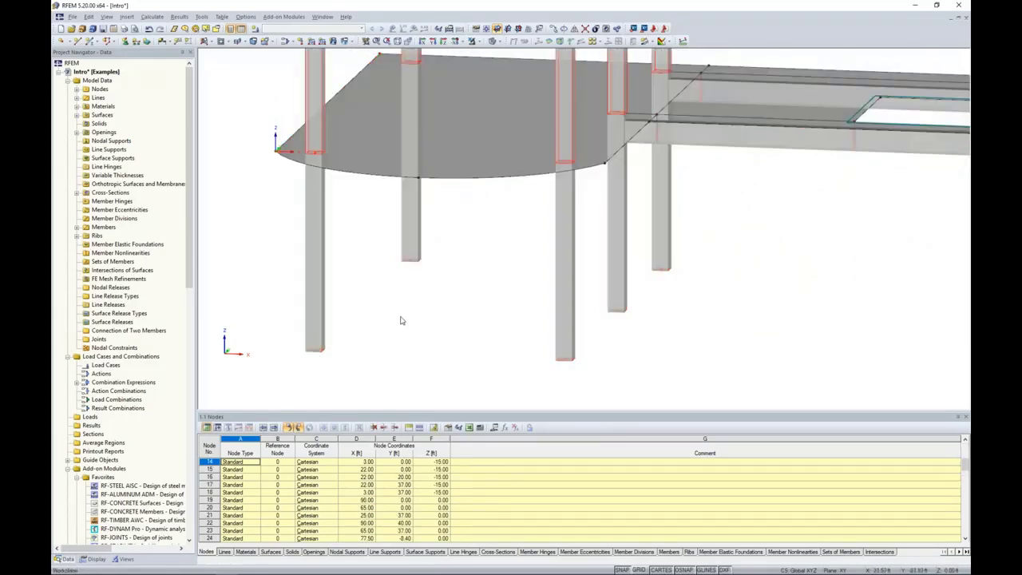
{"action": "scroll", "coordinate": [401, 320], "scroll_direction": "down", "scroll_amount": 5}
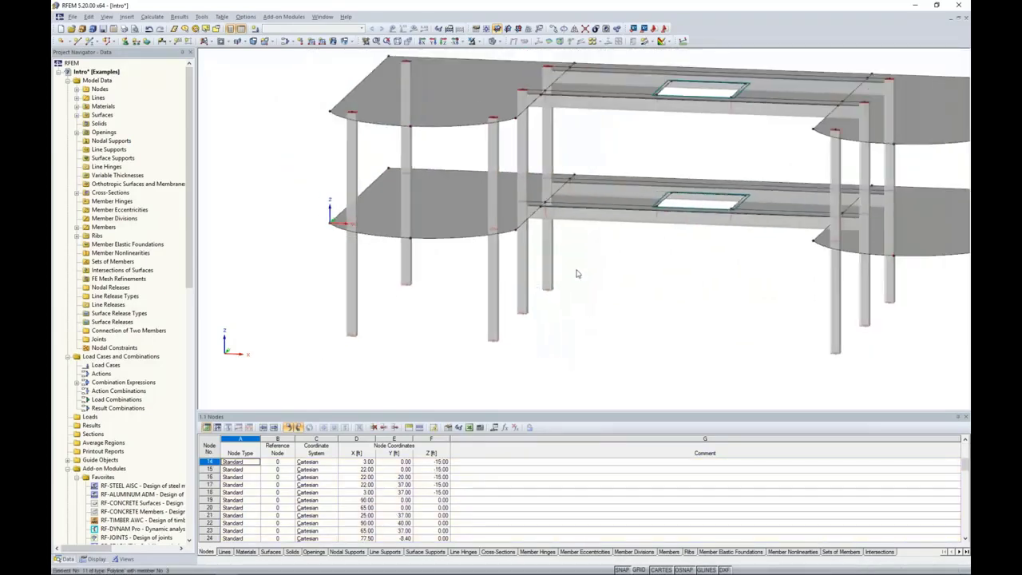
{"action": "mouse_move", "coordinate": [578, 274]}
{"action": "middle_mouse_down"}
{"action": "mouse_move", "coordinate": [680, 255]}
{"action": "mouse_move", "coordinate": [592, 267]}
{"action": "middle_mouse_up"}
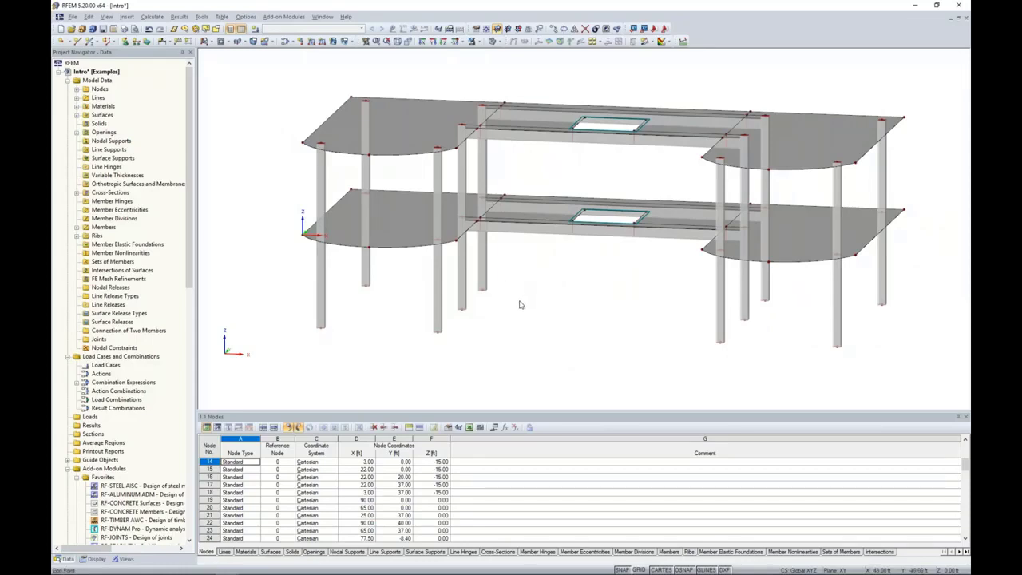
Delete the rectangular opening in the upper connecting slab together with its two leftover corner nodes away from the rib line
{"action": "middle_click_drag", "start_coordinate": [519, 304], "coordinate": [541, 352], "text": "ctrl"}
{"action": "scroll", "coordinate": [611, 110], "scroll_direction": "up", "scroll_amount": 6}
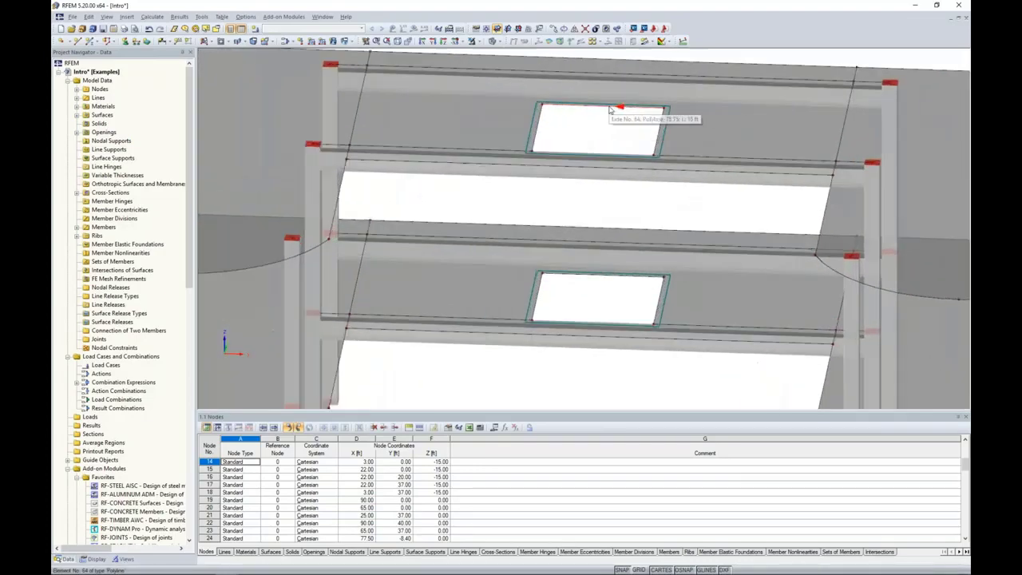
{"action": "left_click", "coordinate": [610, 107]}
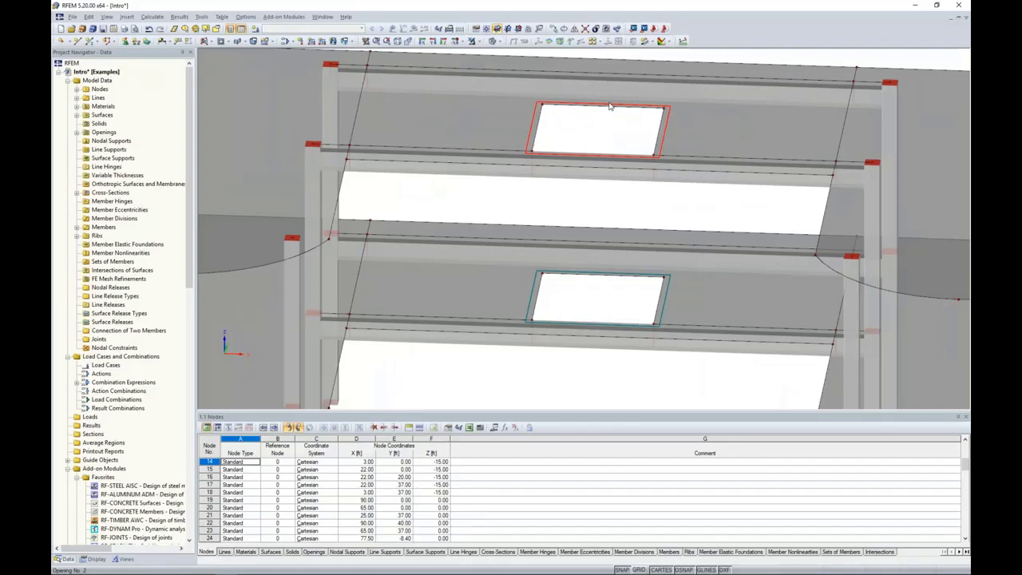
{"action": "key", "text": "Delete"}
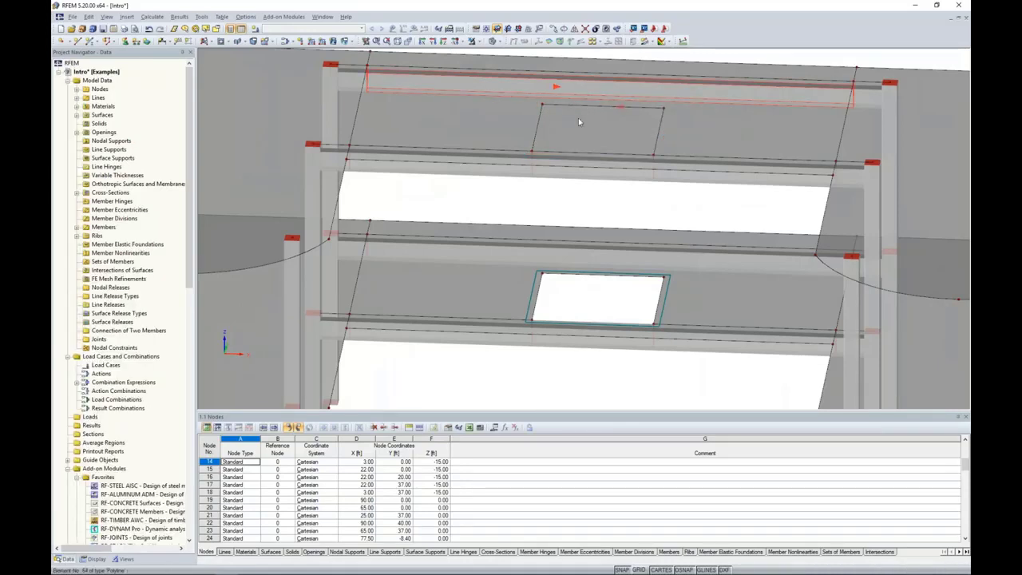
{"action": "left_click", "coordinate": [664, 111]}
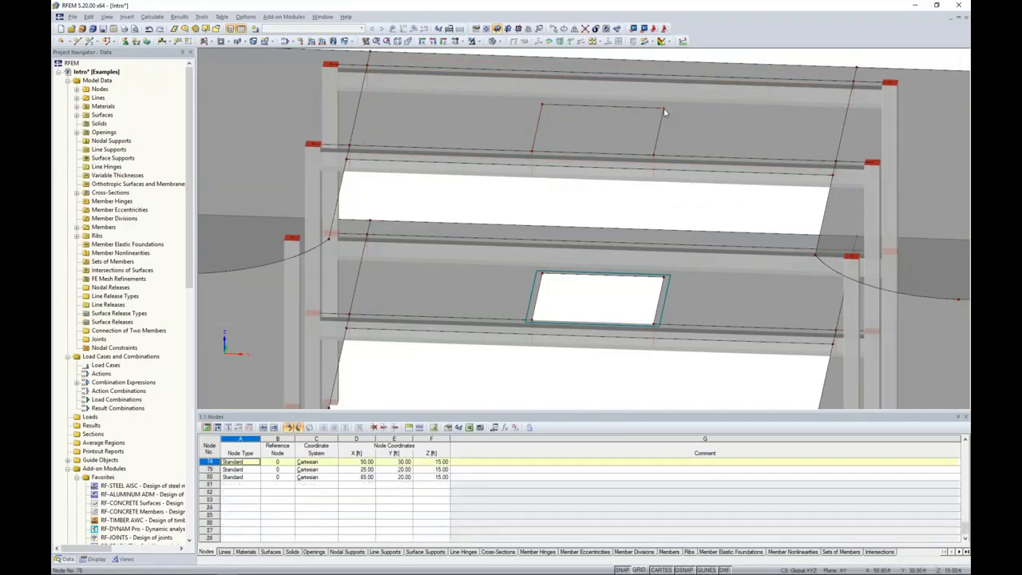
{"action": "left_click", "coordinate": [543, 107], "text": "ctrl"}
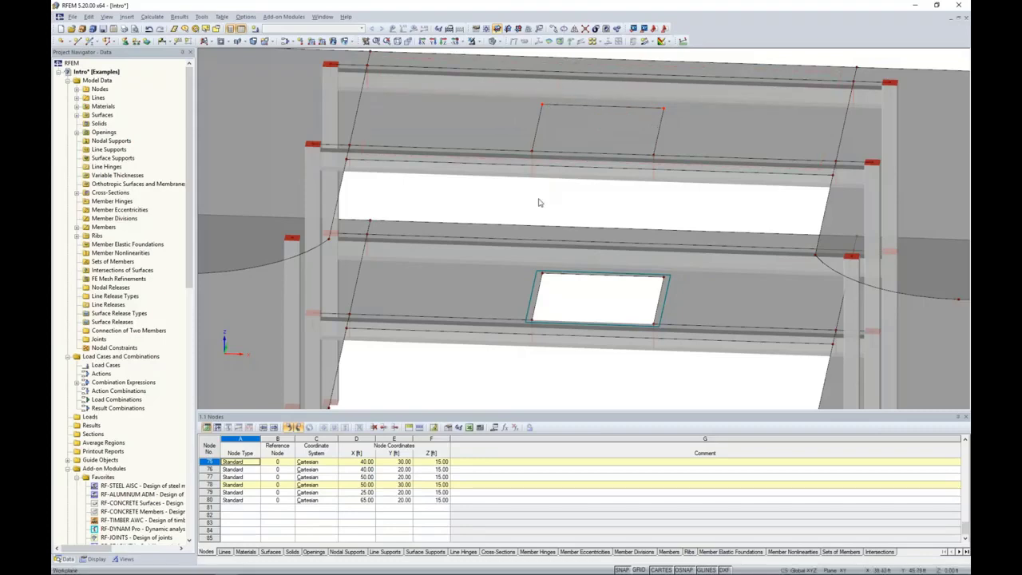
{"action": "key", "text": "Delete"}
{"action": "scroll", "coordinate": [558, 211], "scroll_direction": "down", "scroll_amount": 6}
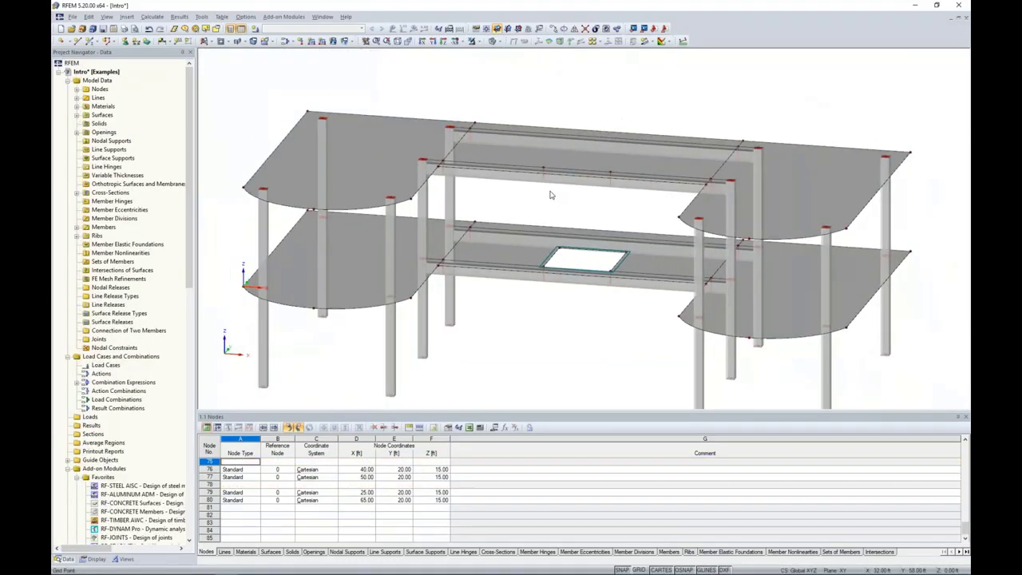
Start generating a 2D truss and take its total length from the distance between the facing corner nodes of the two upper end slabs
{"action": "middle_click_drag", "start_coordinate": [482, 220], "coordinate": [590, 188], "text": "ctrl"}
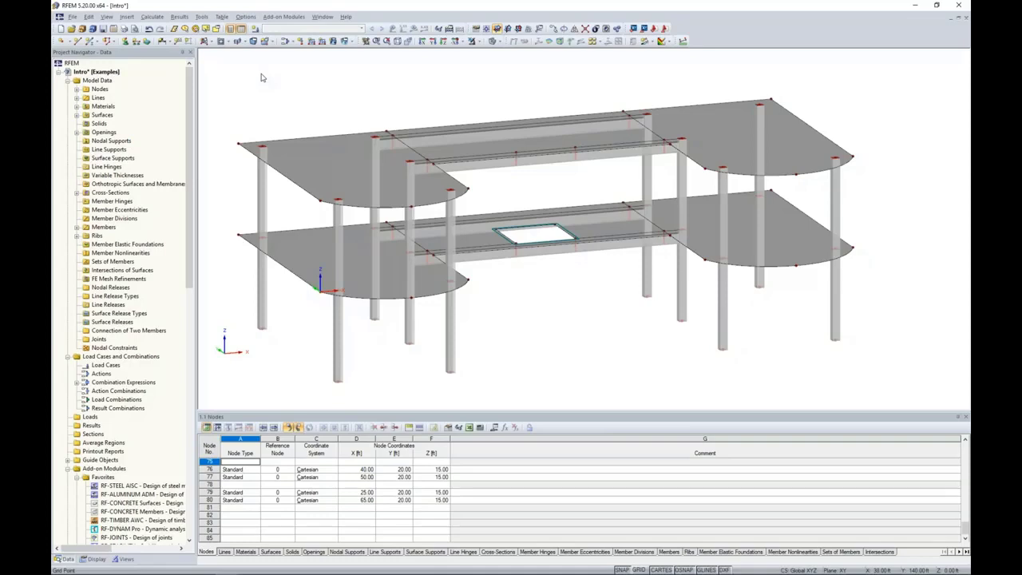
{"action": "left_click", "coordinate": [202, 16]}
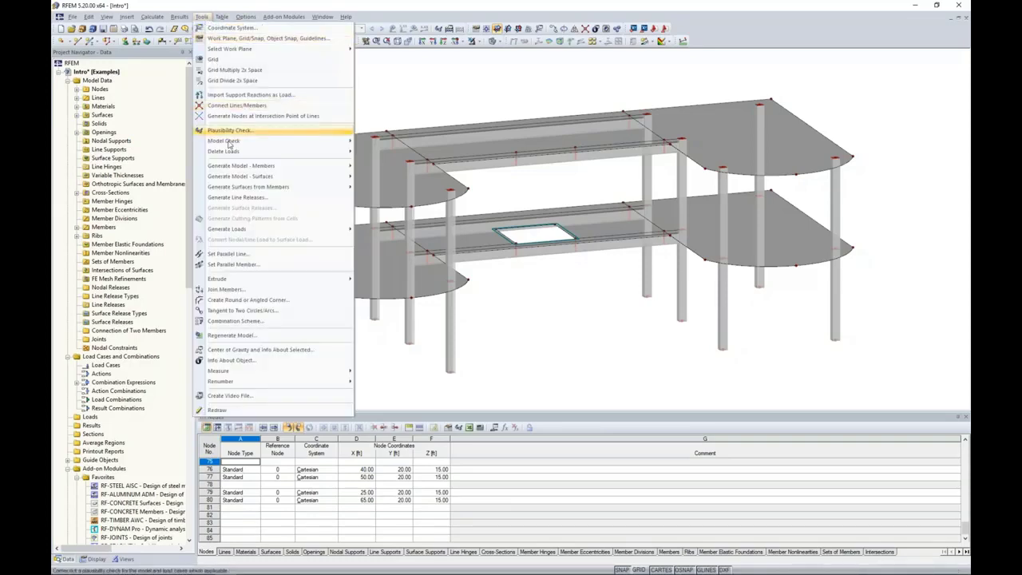
{"action": "mouse_move", "coordinate": [232, 166]}
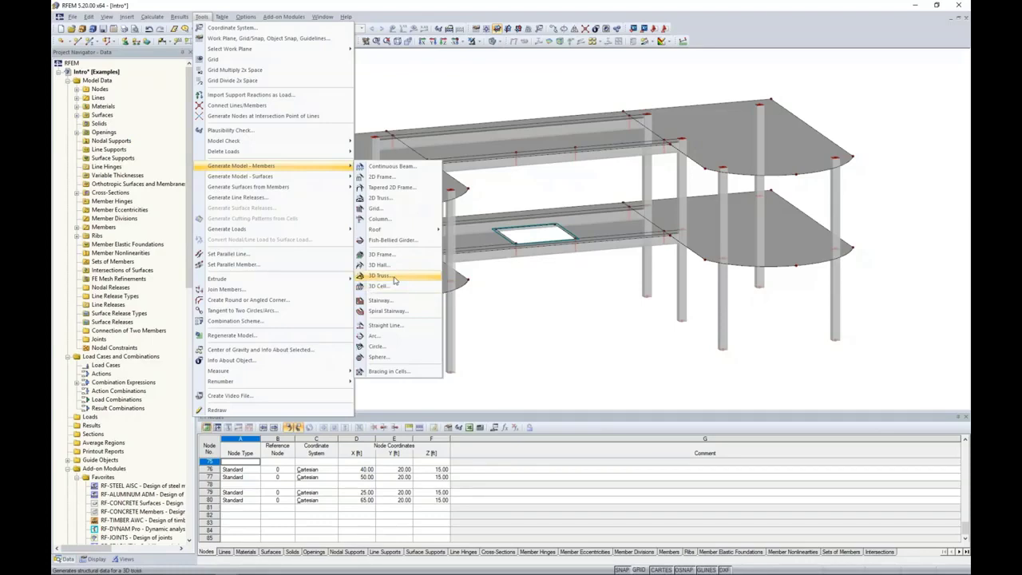
{"action": "left_click", "coordinate": [381, 199]}
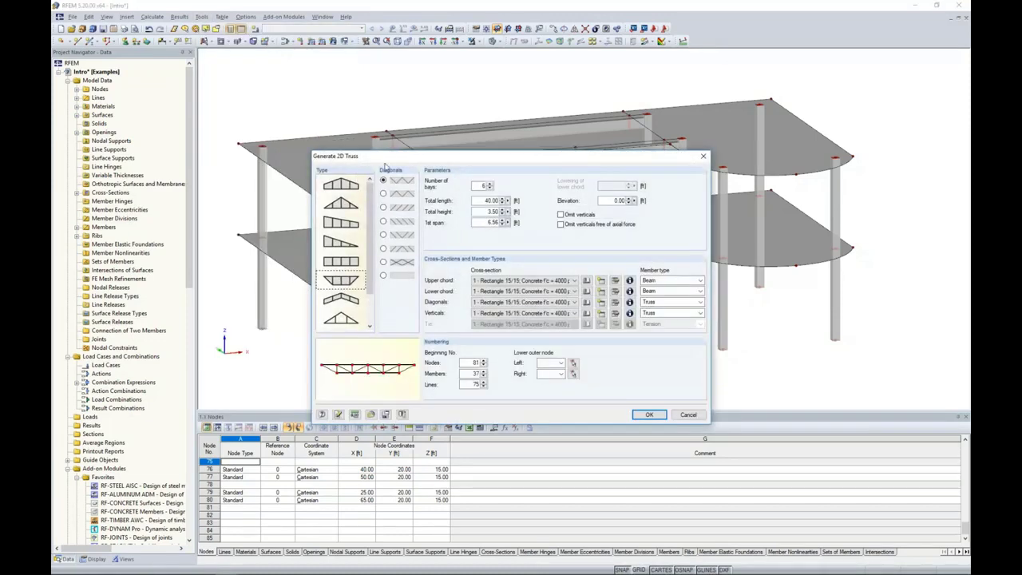
{"action": "left_click_drag", "start_coordinate": [391, 156], "coordinate": [389, 107]}
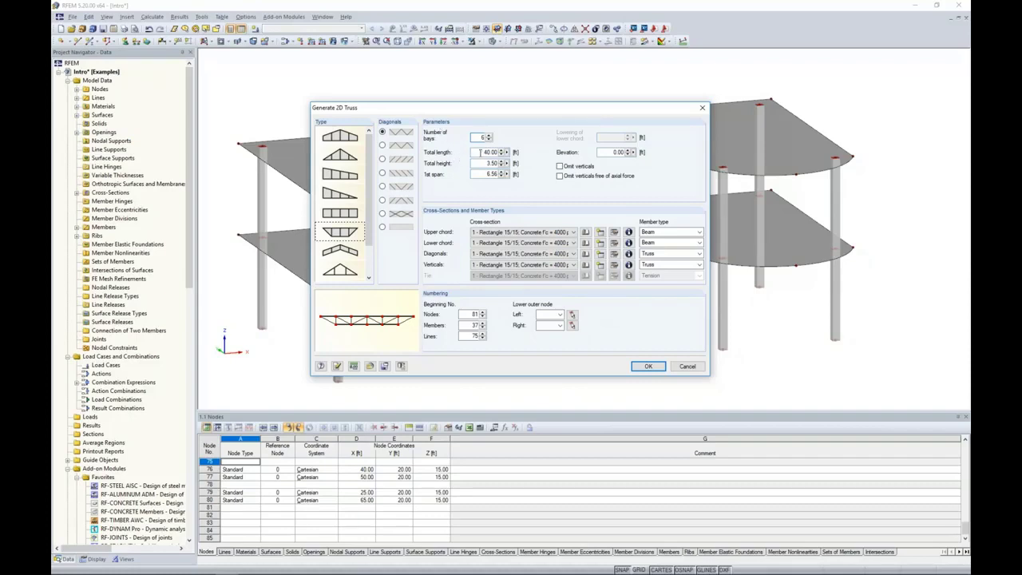
{"action": "left_click_drag", "start_coordinate": [515, 110], "coordinate": [342, 144]}
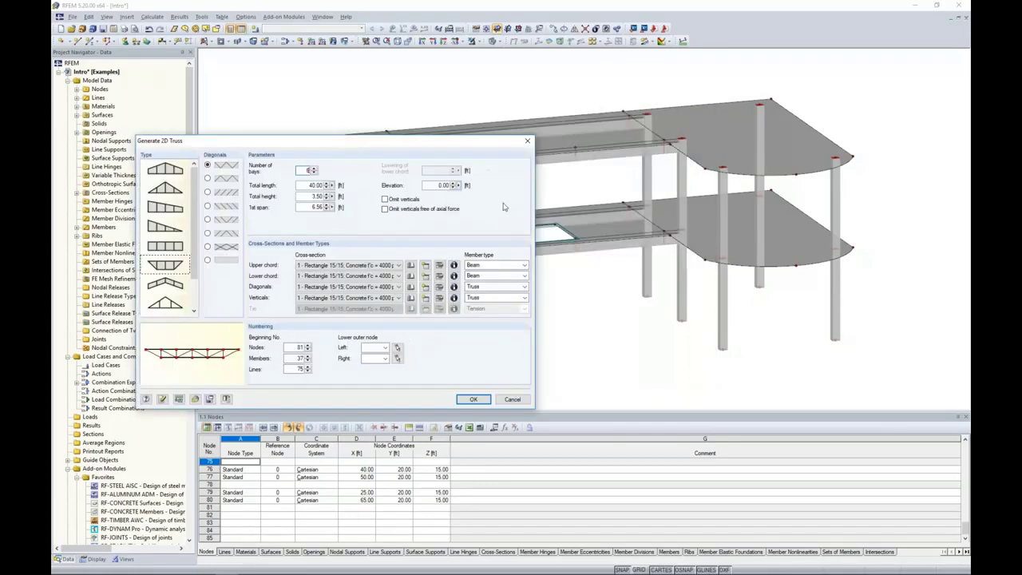
{"action": "left_click_drag", "start_coordinate": [448, 149], "coordinate": [464, 140]}
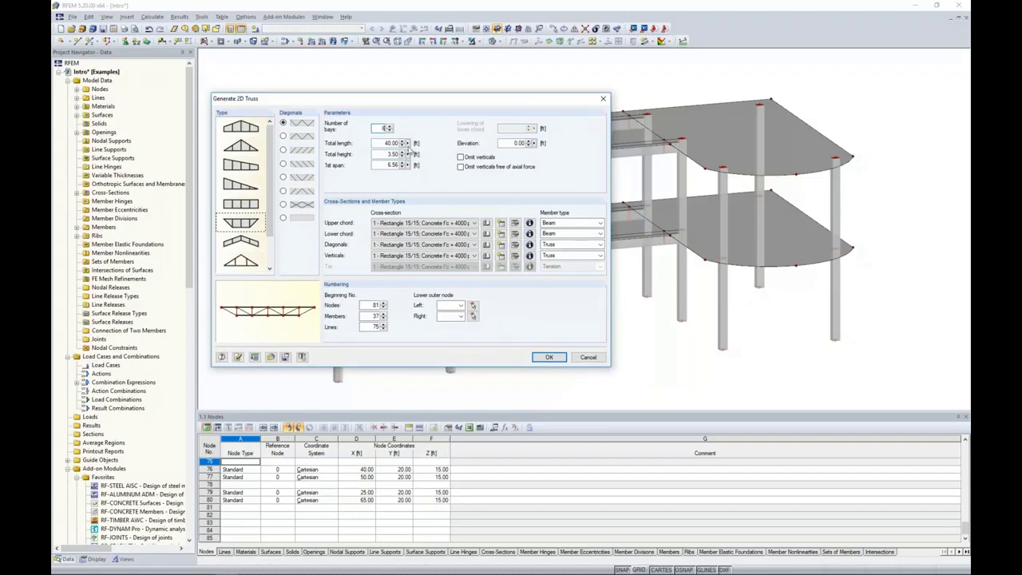
{"action": "right_click", "coordinate": [407, 144]}
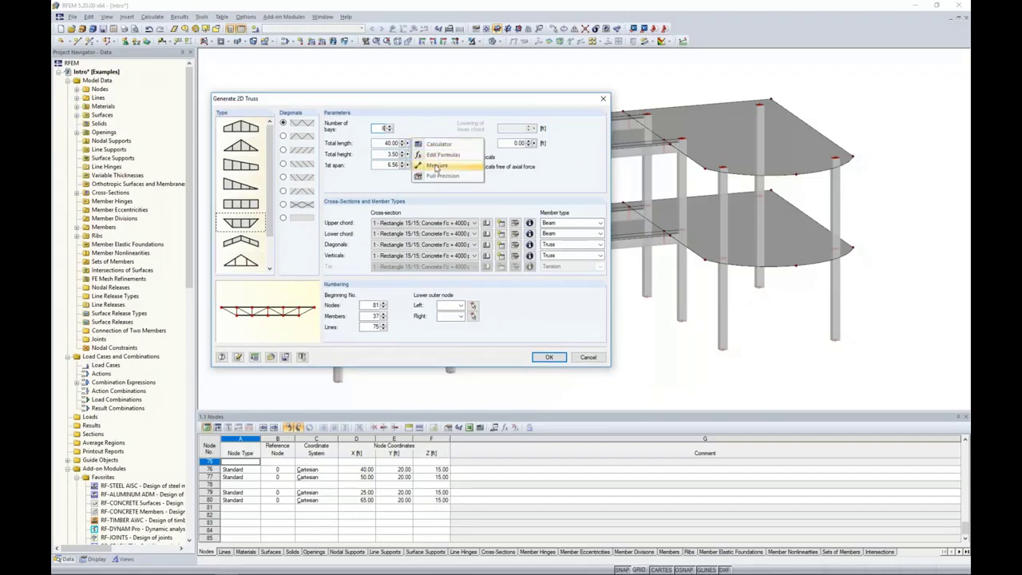
{"action": "left_click", "coordinate": [437, 166]}
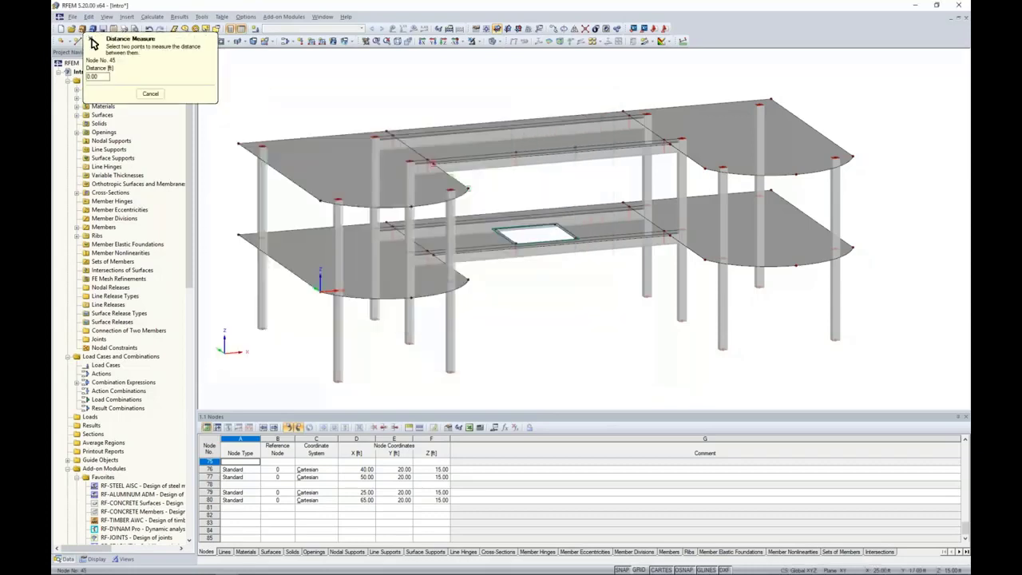
{"action": "left_click", "coordinate": [706, 169]}
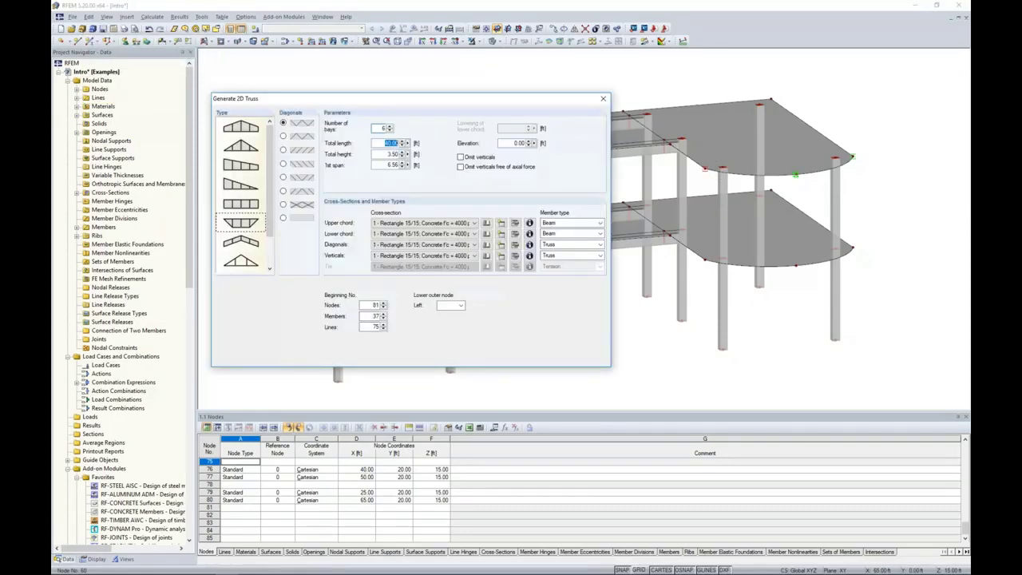
Set the truss's total height to 3.5 ft
{"action": "left_click_drag", "start_coordinate": [426, 103], "coordinate": [454, 98]}
{"action": "left_click", "coordinate": [418, 138]}
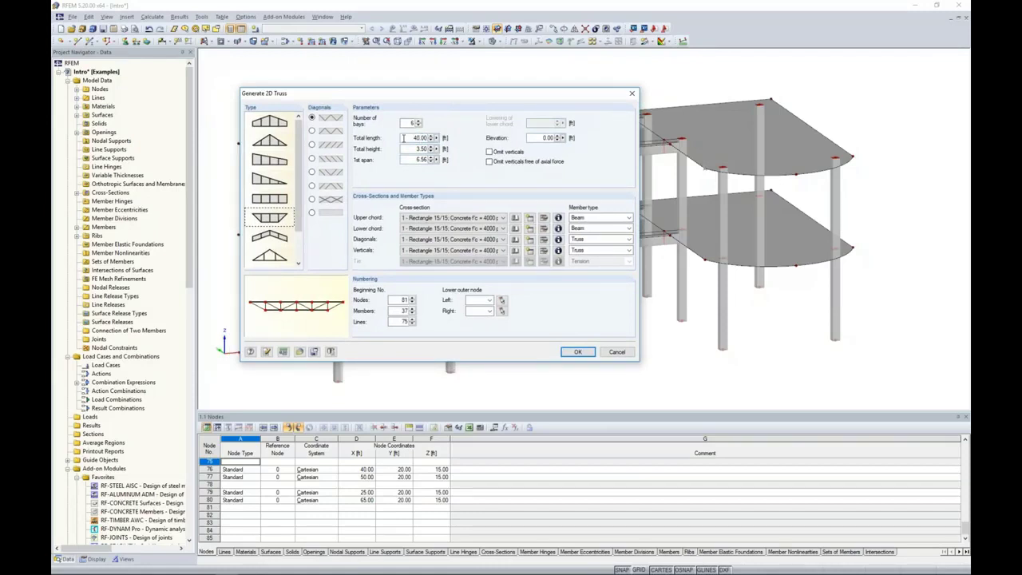
{"action": "left_click_drag", "start_coordinate": [408, 150], "coordinate": [439, 151]}
{"action": "type", "text": "3.5"}
{"action": "left_click_drag", "start_coordinate": [445, 94], "coordinate": [506, 83]}
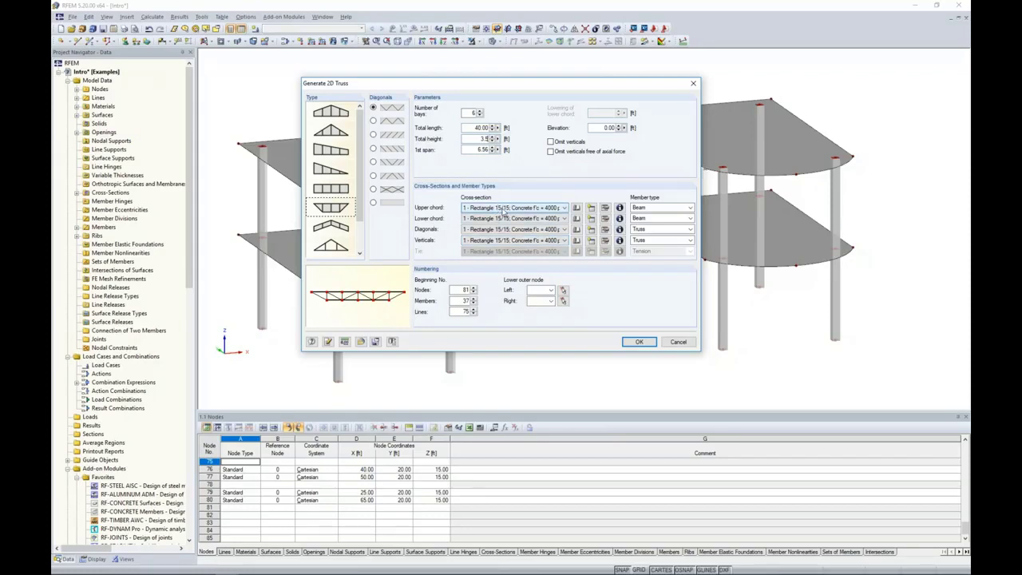
Open the library of rolled I-sections for the truss's upper chord and list all AISC 15 sections instead of only the favorites group
{"action": "left_click", "coordinate": [576, 209]}
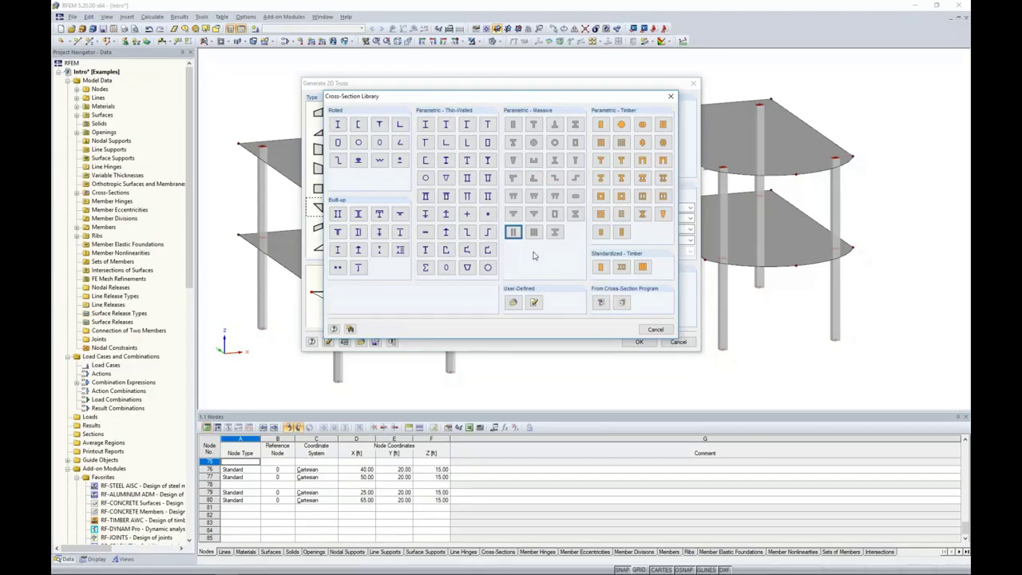
{"action": "left_click", "coordinate": [341, 129]}
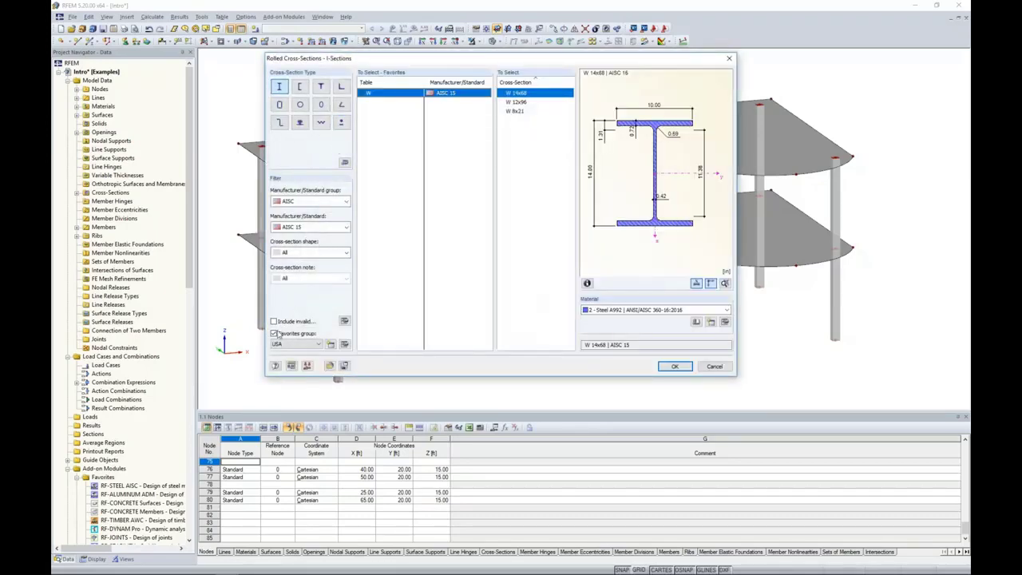
{"action": "left_click", "coordinate": [274, 333]}
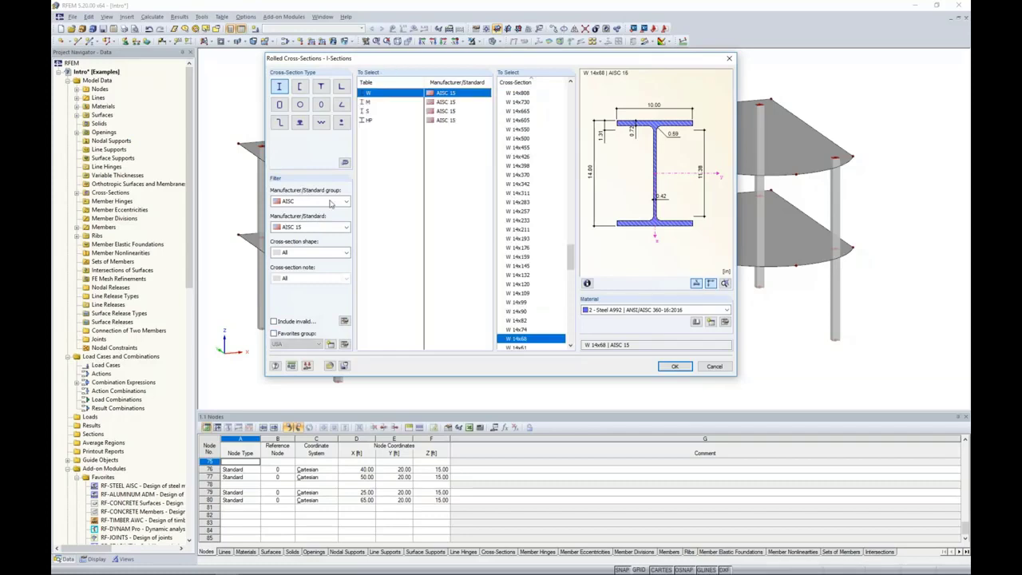
Review the available manufacturer/standard groups, the W section list and the USA favorites group filter for rolled I-sections
{"action": "left_click", "coordinate": [305, 203]}
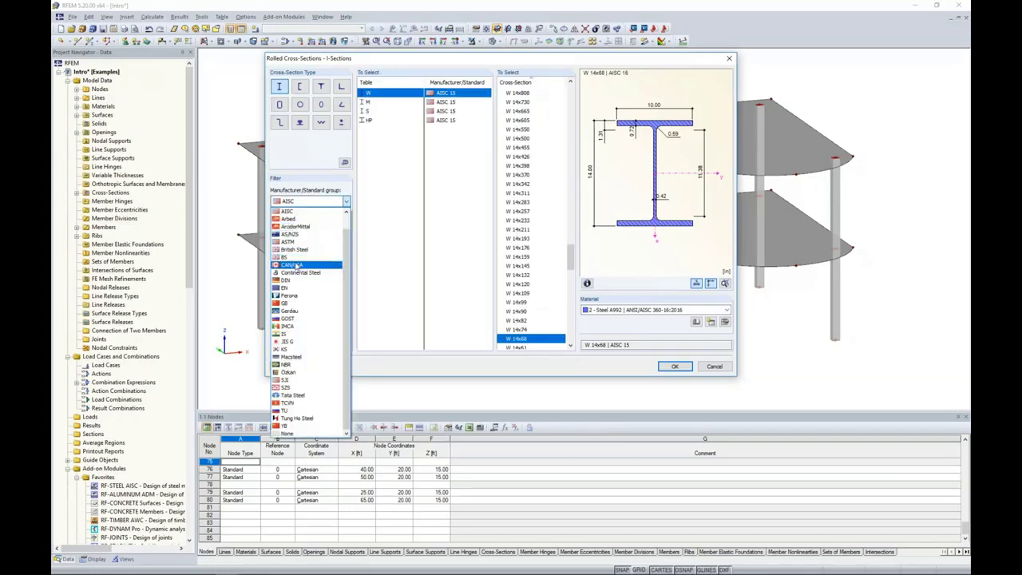
{"action": "left_click_drag", "start_coordinate": [348, 301], "coordinate": [348, 285]}
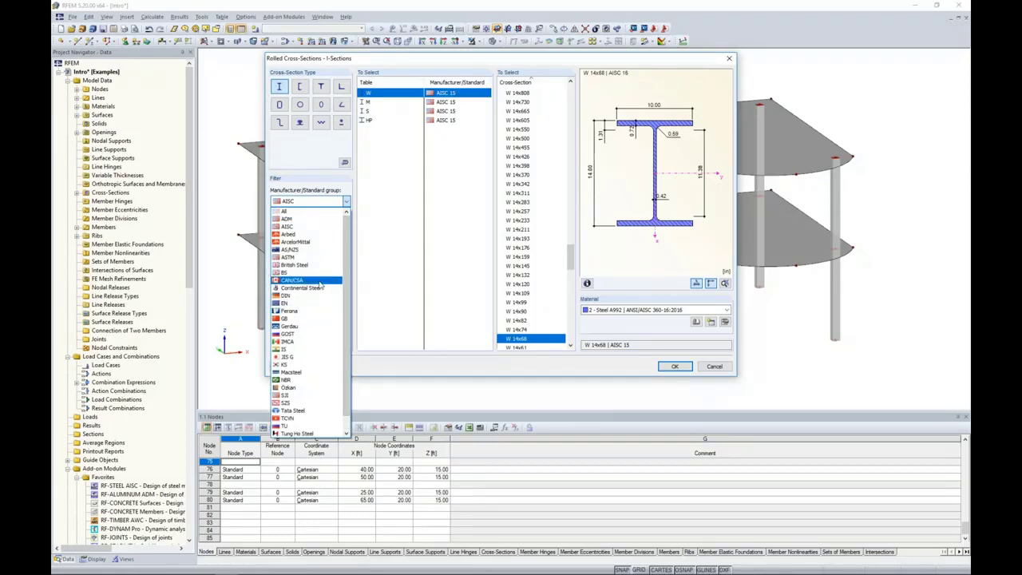
{"action": "left_click", "coordinate": [376, 254]}
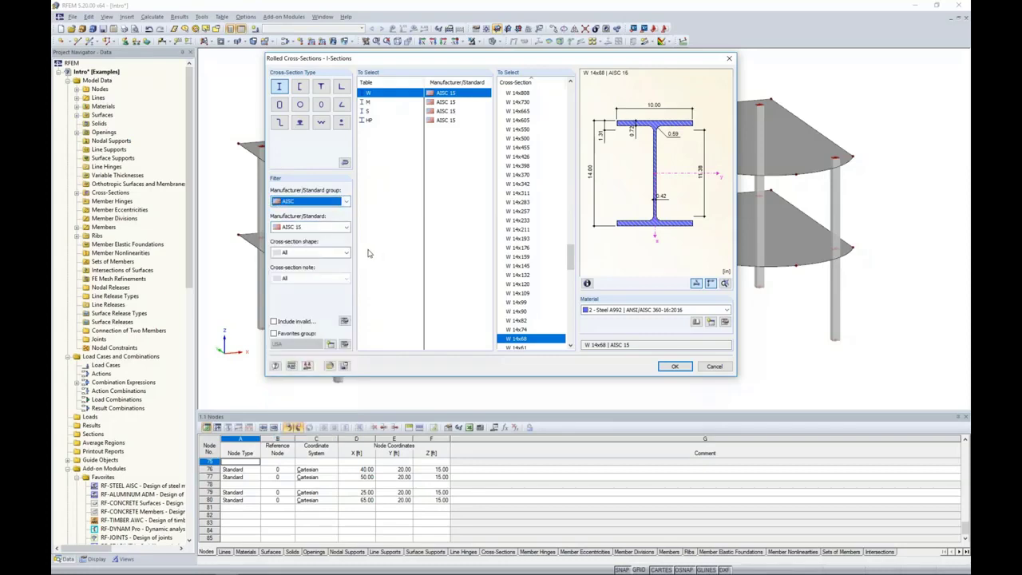
{"action": "mouse_move", "coordinate": [571, 257]}
{"action": "left_mouse_down"}
{"action": "mouse_move", "coordinate": [573, 328]}
{"action": "mouse_move", "coordinate": [574, 249]}
{"action": "left_mouse_up"}
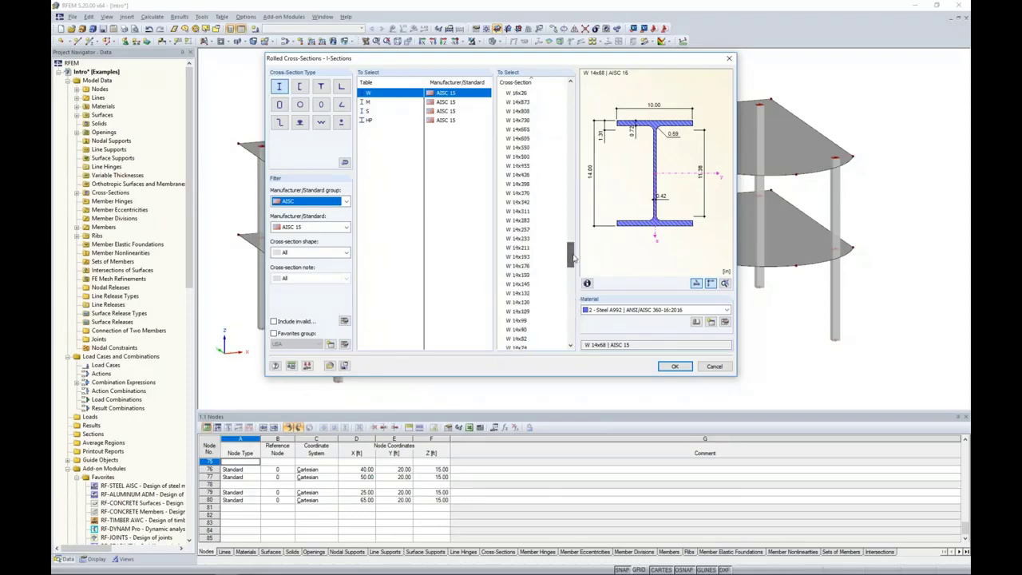
{"action": "left_click", "coordinate": [275, 334]}
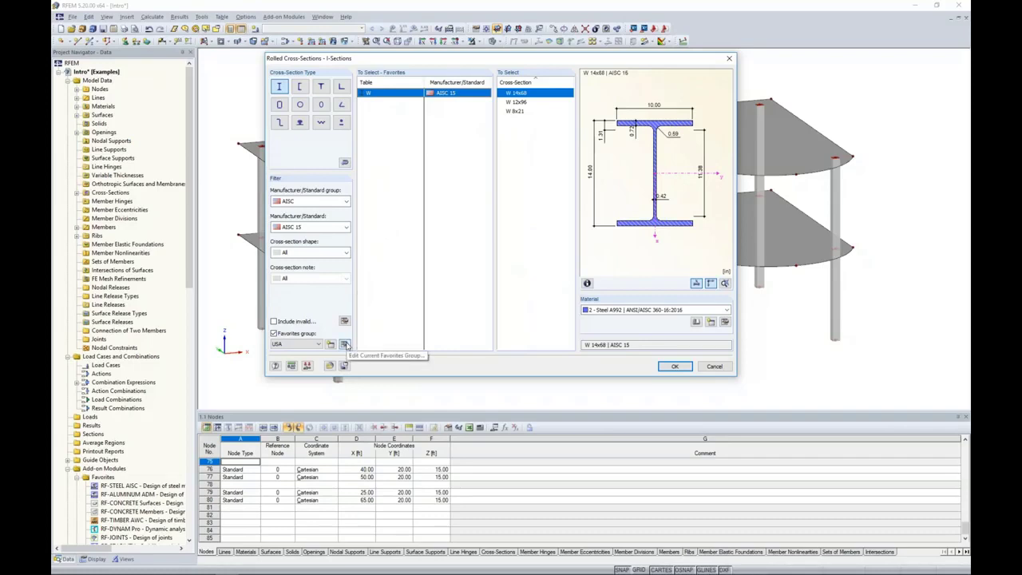
{"action": "left_click", "coordinate": [274, 333]}
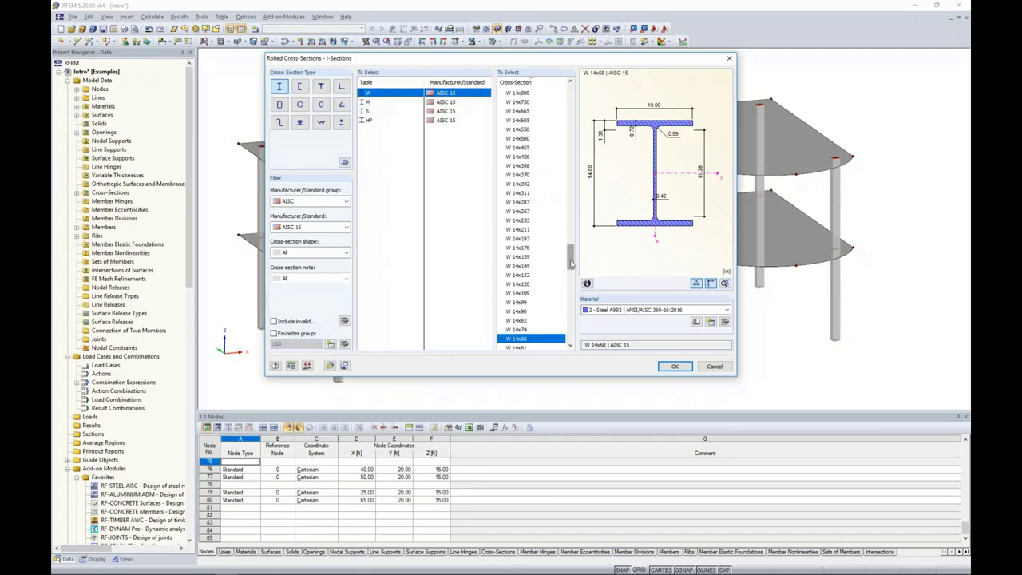
Assign the AISC 15 section W 8x28 in Steel A992 to both the upper and lower chords of the truss
{"action": "scroll", "coordinate": [572, 299], "scroll_direction": "down", "scroll_amount": 5}
{"action": "scroll", "coordinate": [573, 299], "scroll_direction": "down", "scroll_amount": 10}
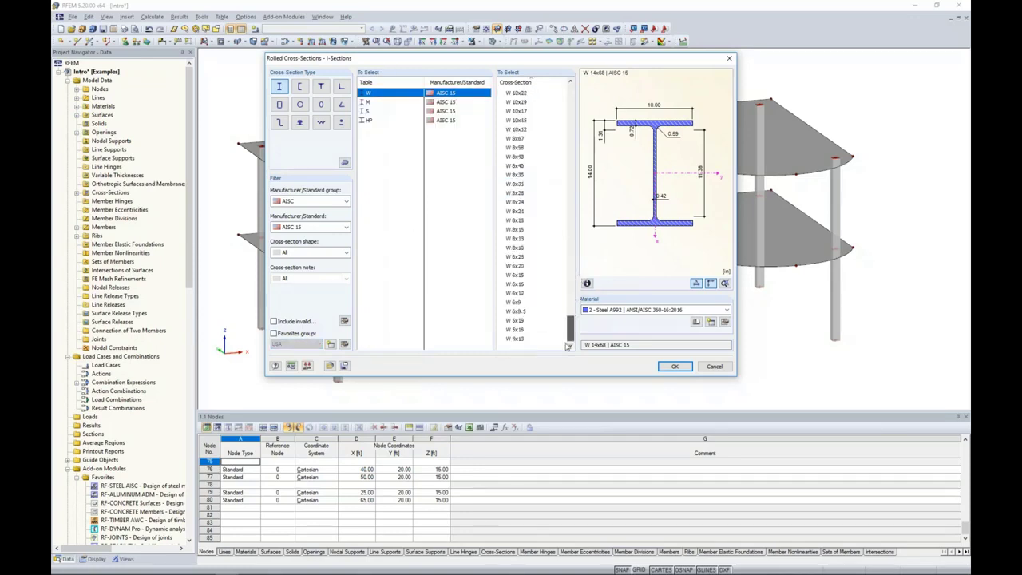
{"action": "left_click", "coordinate": [520, 194]}
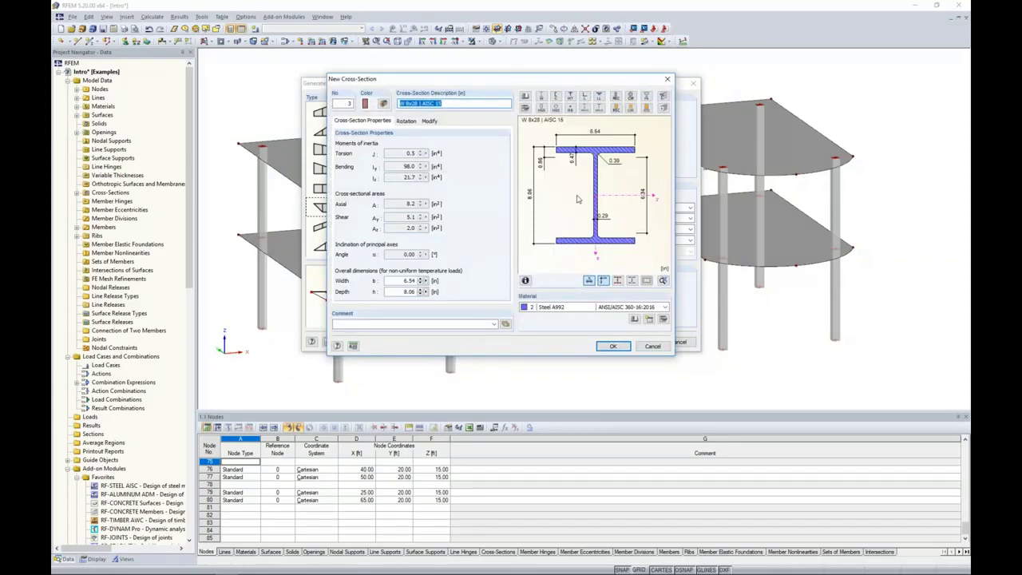
{"action": "left_click", "coordinate": [610, 346]}
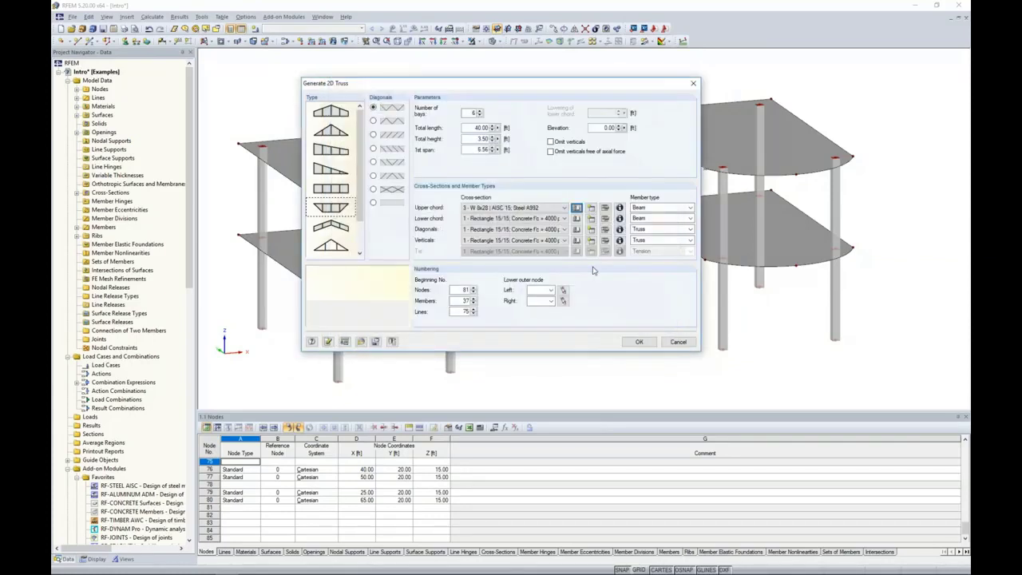
{"action": "left_click", "coordinate": [485, 219]}
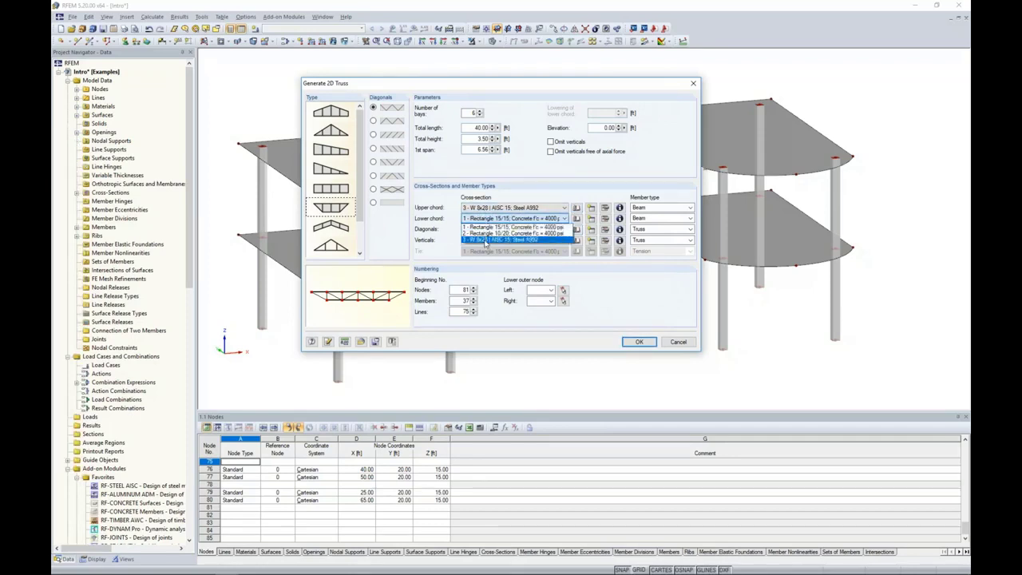
{"action": "left_click", "coordinate": [484, 240]}
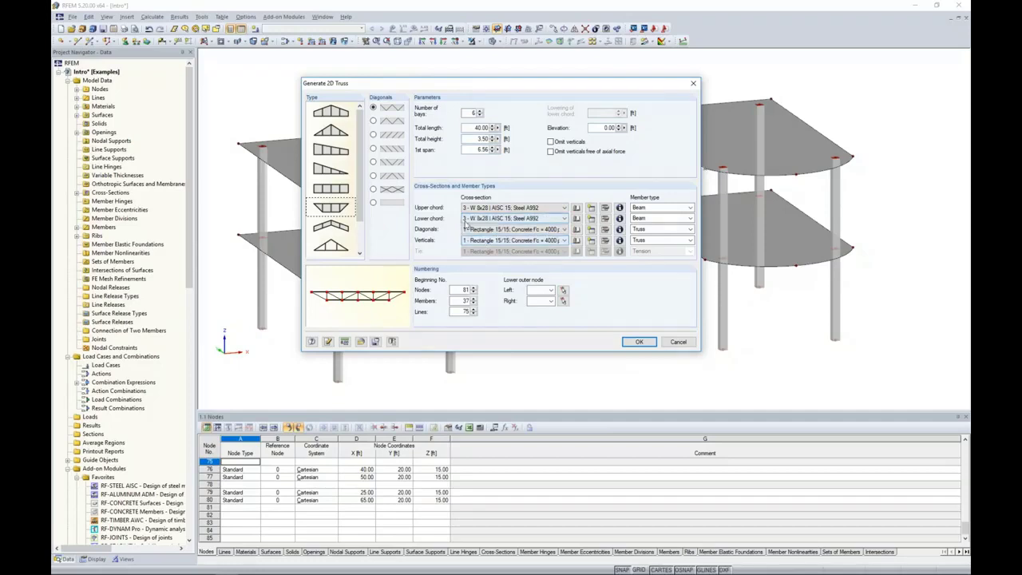
Assign the rolled AISC 15 I-section W 4x13 in Steel A992 to the truss's diagonals
{"action": "left_click", "coordinate": [576, 230]}
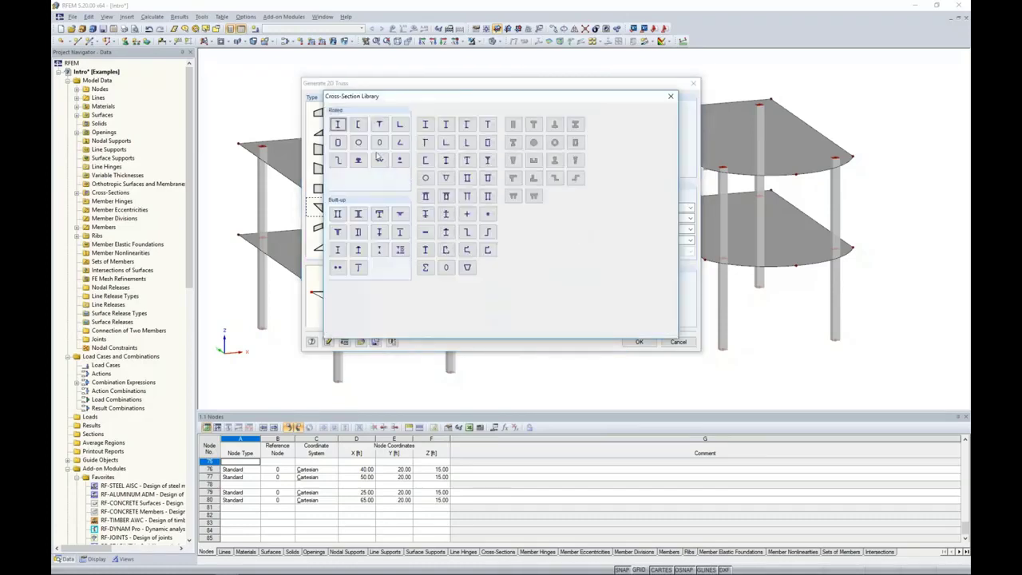
{"action": "left_click", "coordinate": [340, 127]}
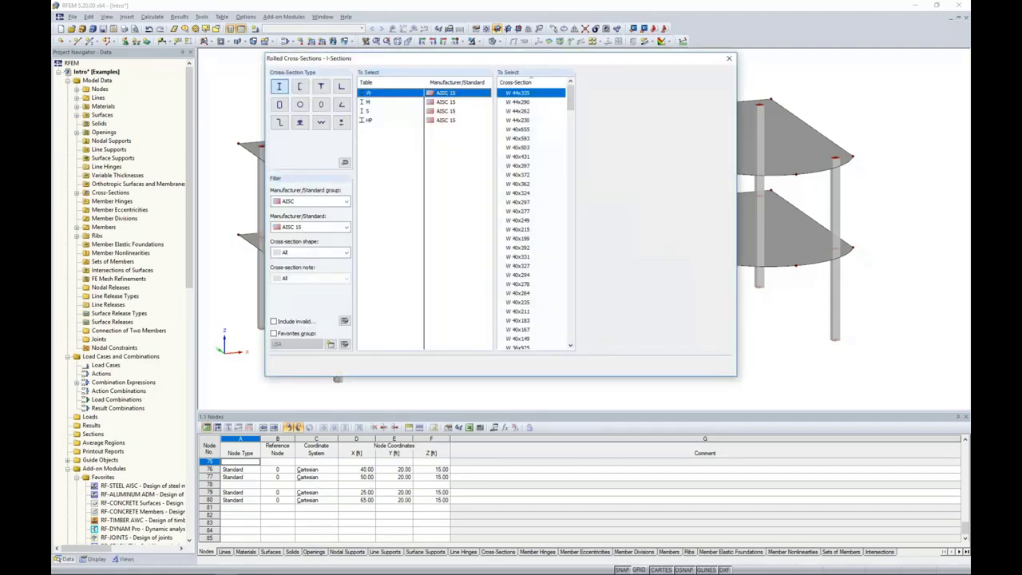
{"action": "left_click_drag", "start_coordinate": [571, 99], "coordinate": [572, 342]}
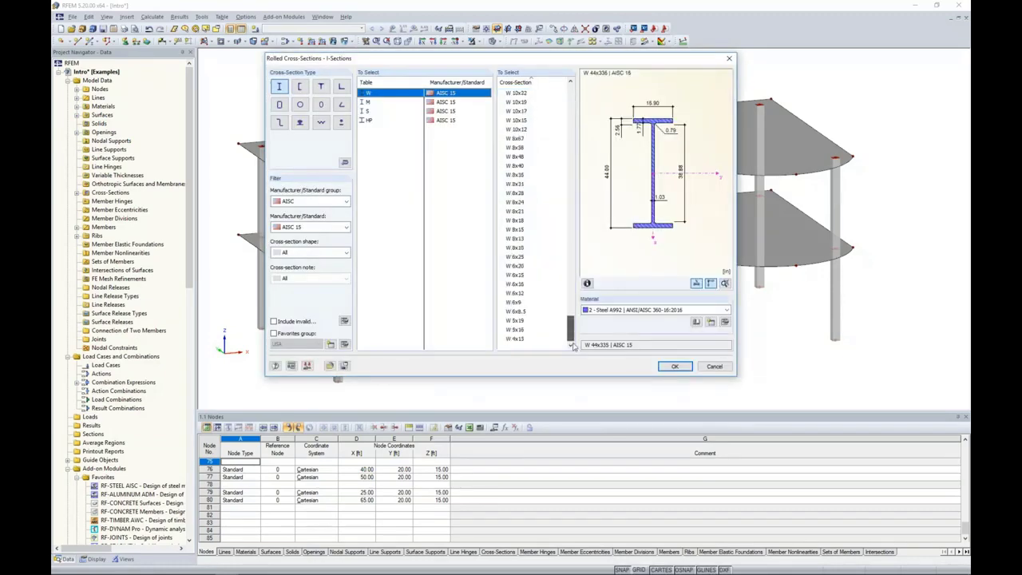
{"action": "left_click", "coordinate": [516, 339]}
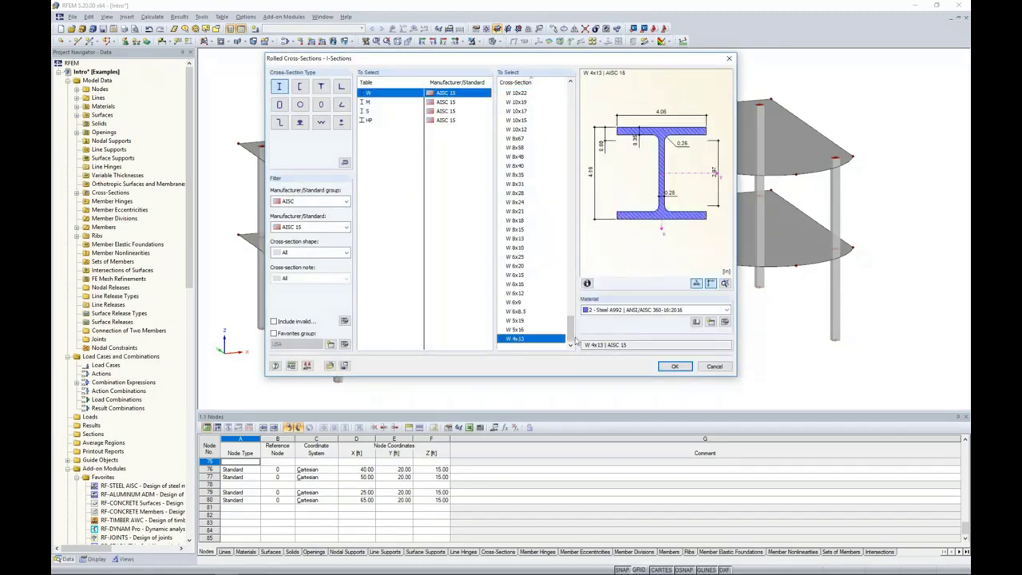
{"action": "left_click", "coordinate": [668, 369]}
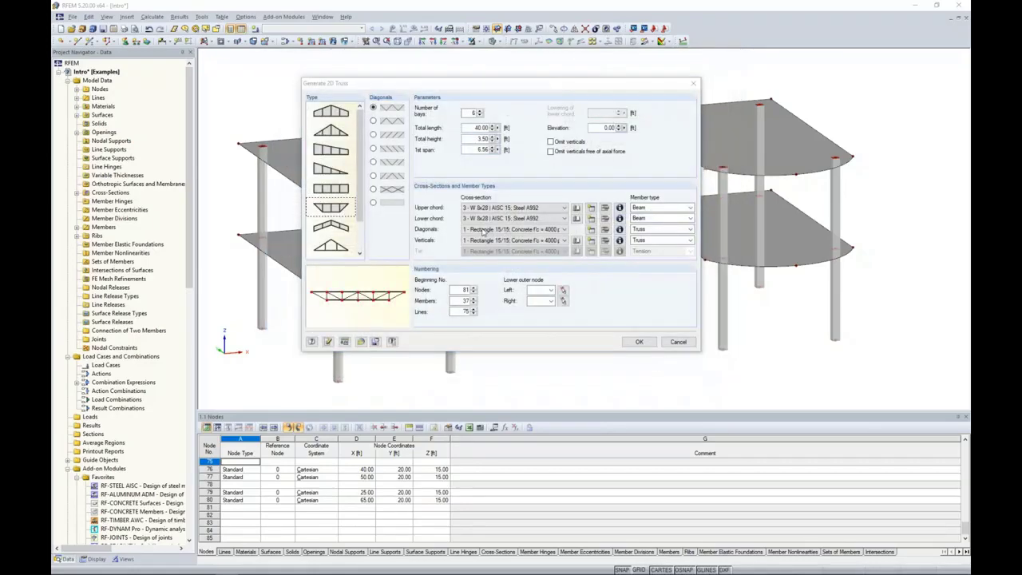
Set the truss's verticals to W 4x13 and its lower chord to W 8x28, both in Steel A992
{"action": "left_click", "coordinate": [609, 346]}
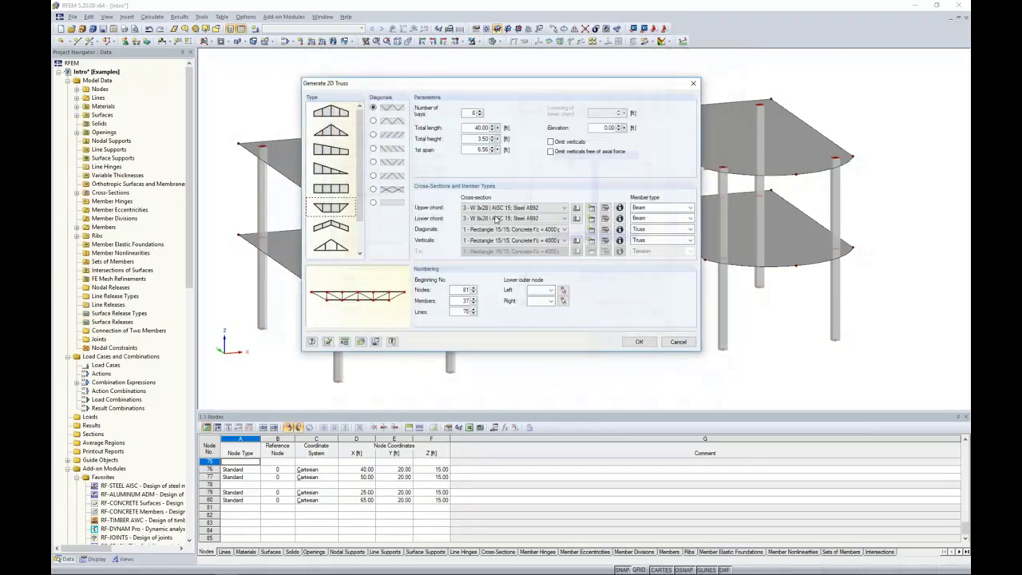
{"action": "left_click", "coordinate": [474, 242]}
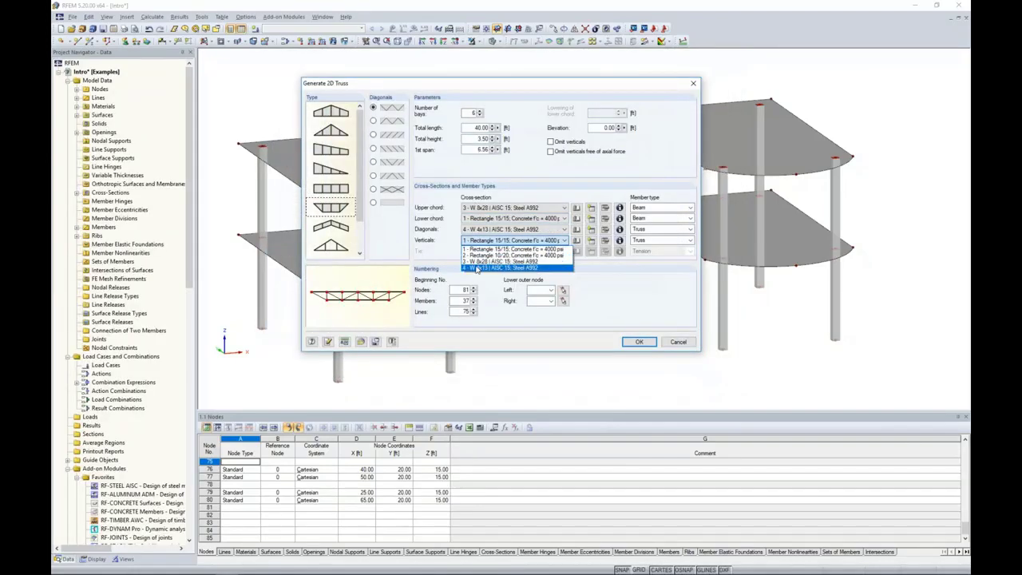
{"action": "left_click", "coordinate": [478, 264]}
{"action": "left_click", "coordinate": [477, 220]}
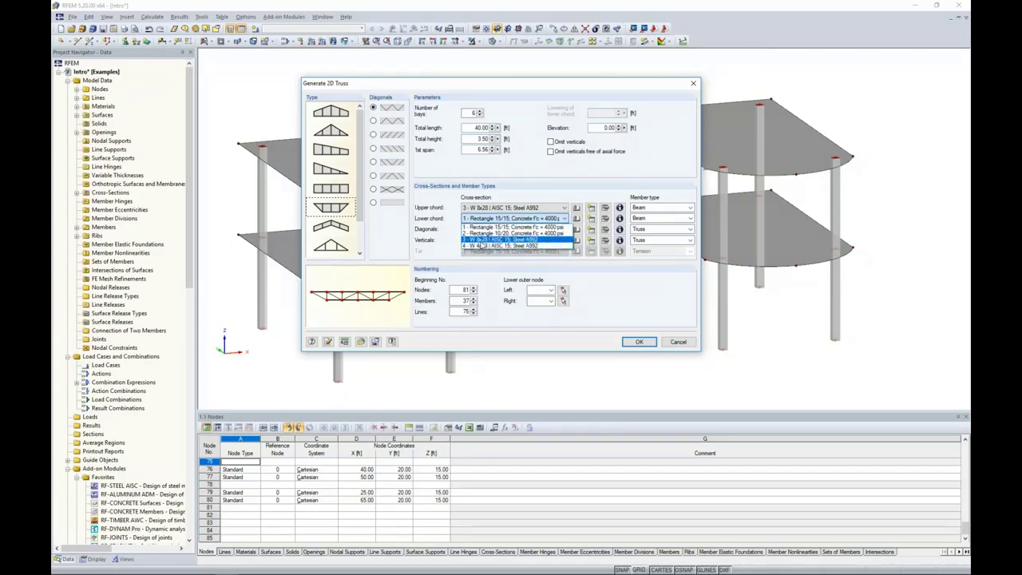
{"action": "left_click", "coordinate": [508, 229]}
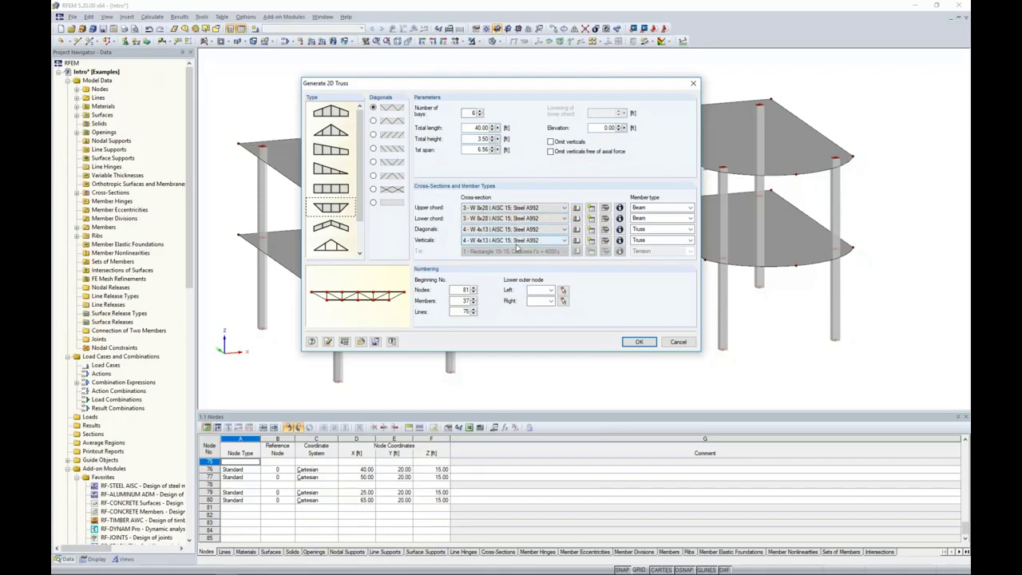
Pick upper slab nodes 42 and 60 as the truss's left and right lower outer nodes and generate the truss
{"action": "left_click", "coordinate": [648, 230]}
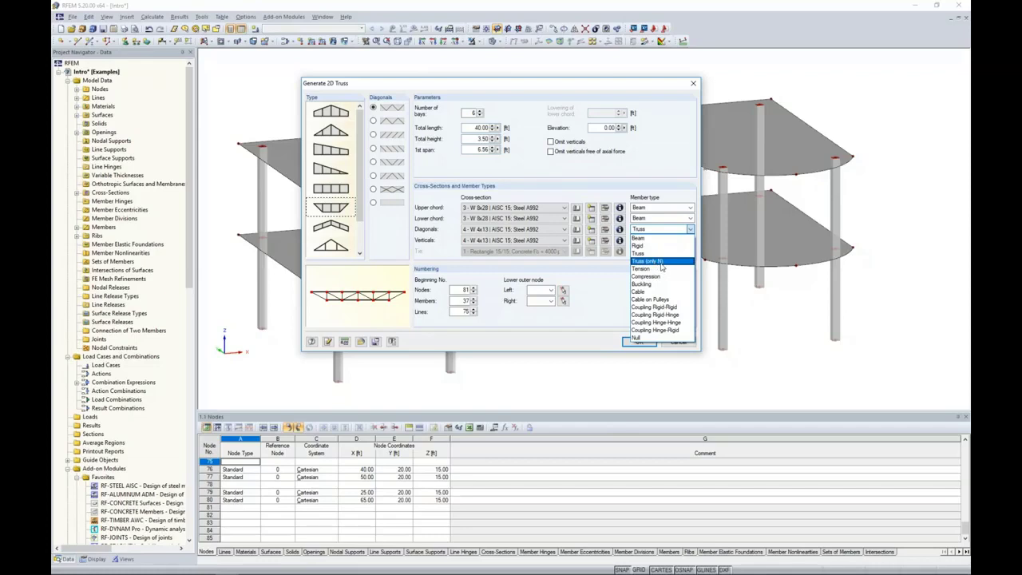
{"action": "left_click", "coordinate": [585, 280]}
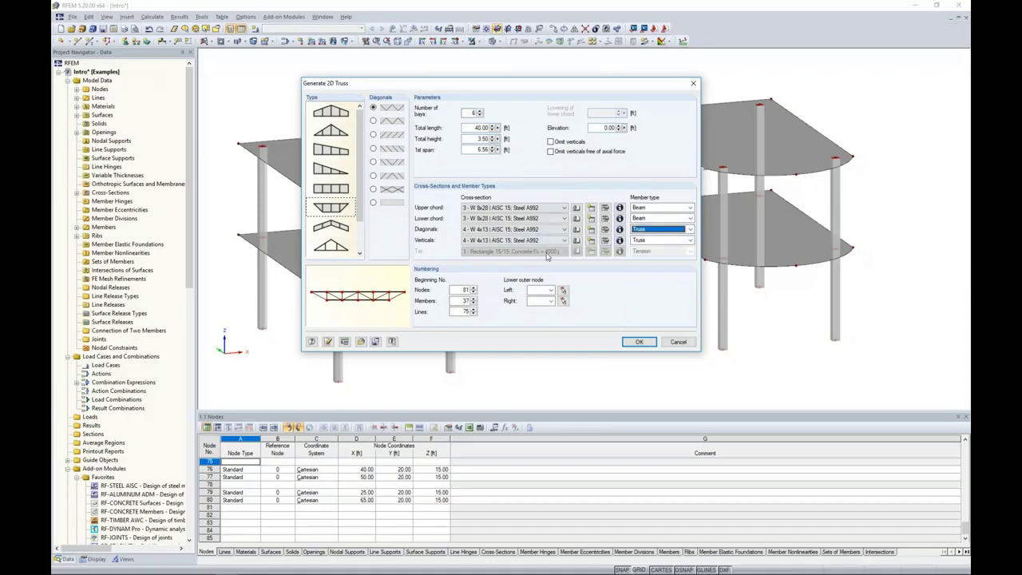
{"action": "left_click", "coordinate": [563, 292]}
{"action": "key", "text": "Escape"}
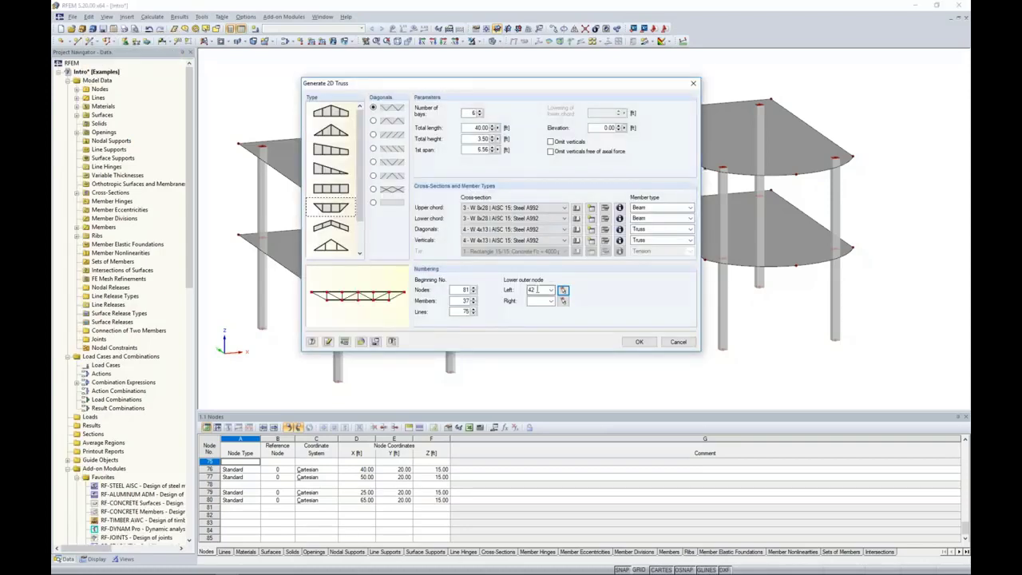
{"action": "left_click", "coordinate": [563, 301]}
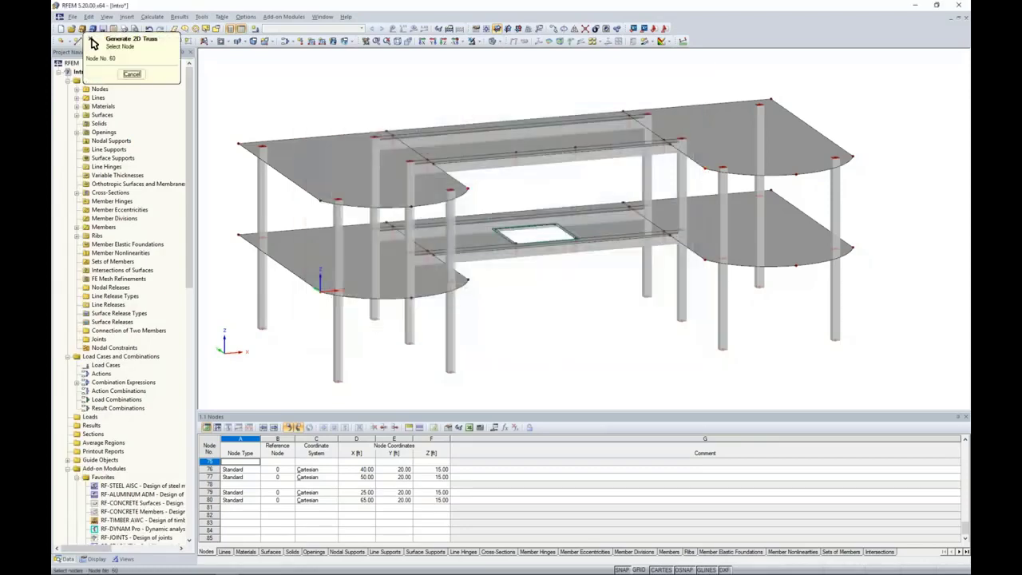
{"action": "left_click", "coordinate": [721, 170]}
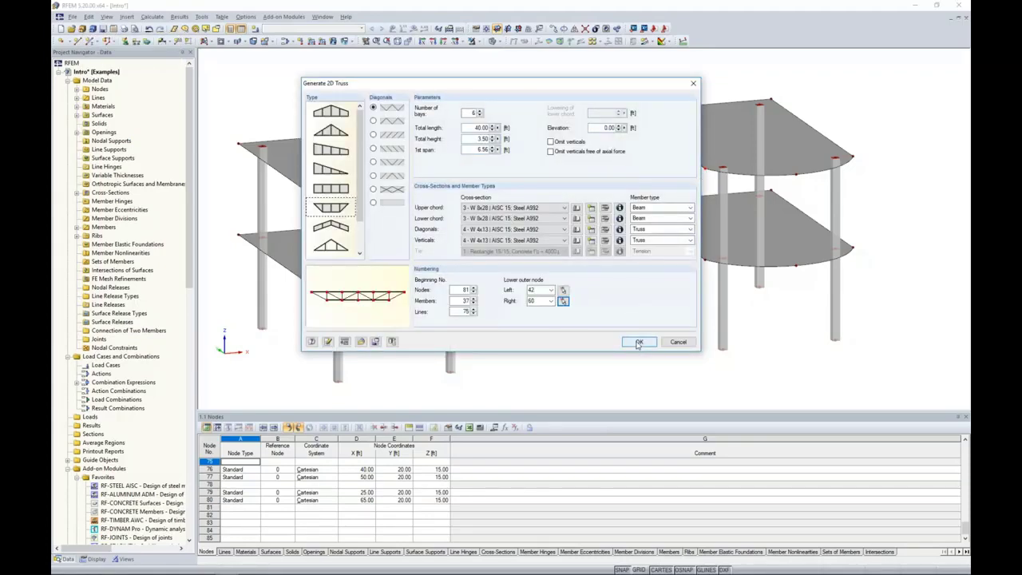
{"action": "left_click", "coordinate": [638, 342]}
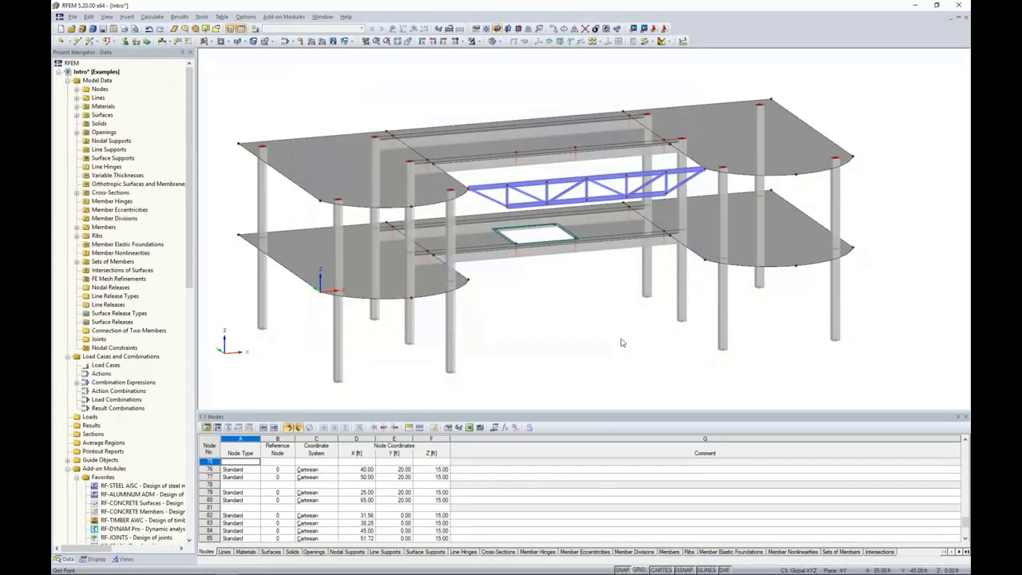
Color the model graphics according to member type
{"action": "middle_click_drag", "start_coordinate": [621, 343], "coordinate": [560, 328], "text": "ctrl"}
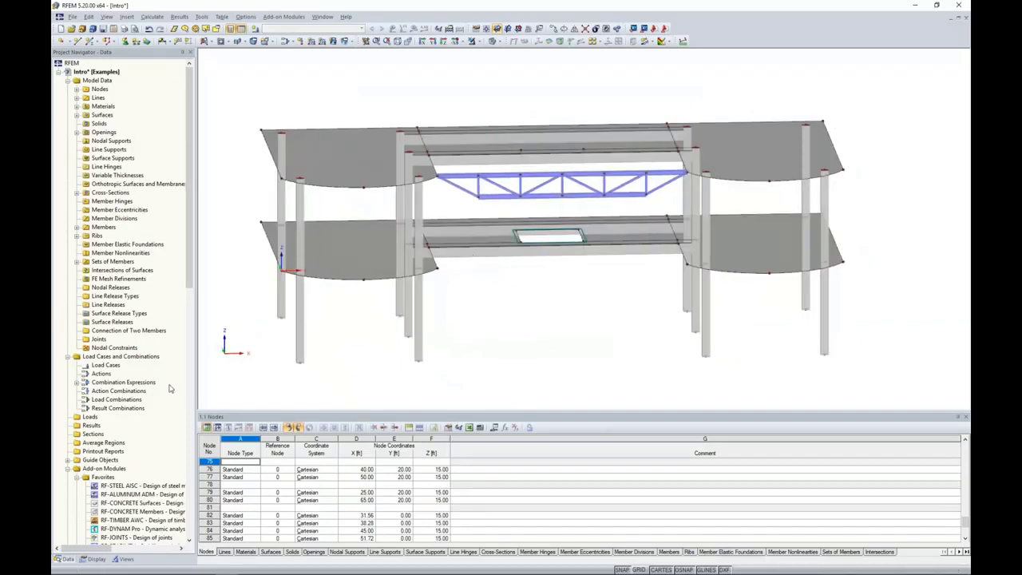
{"action": "left_click", "coordinate": [94, 560]}
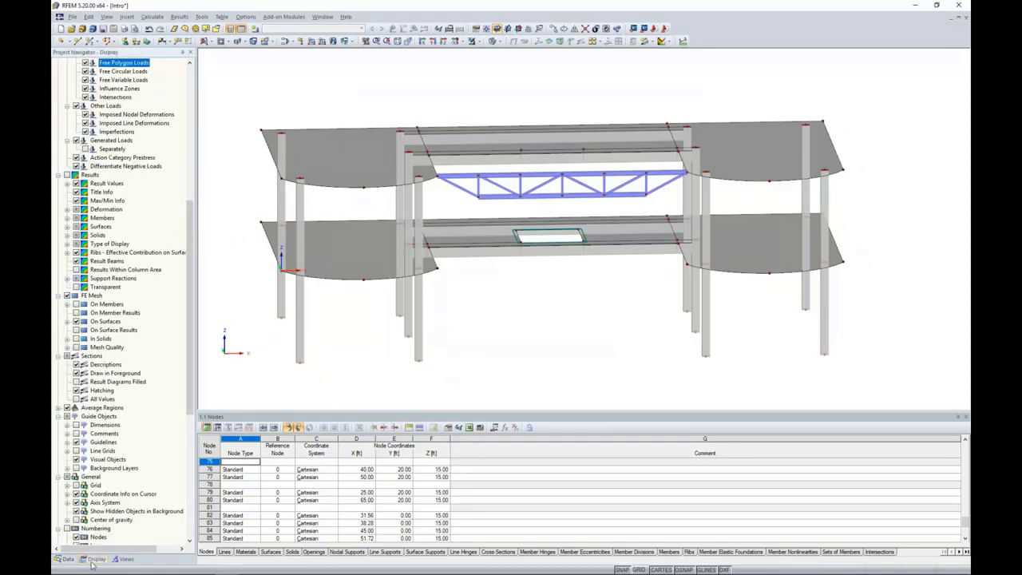
{"action": "scroll", "coordinate": [133, 389], "scroll_direction": "down", "scroll_amount": 10}
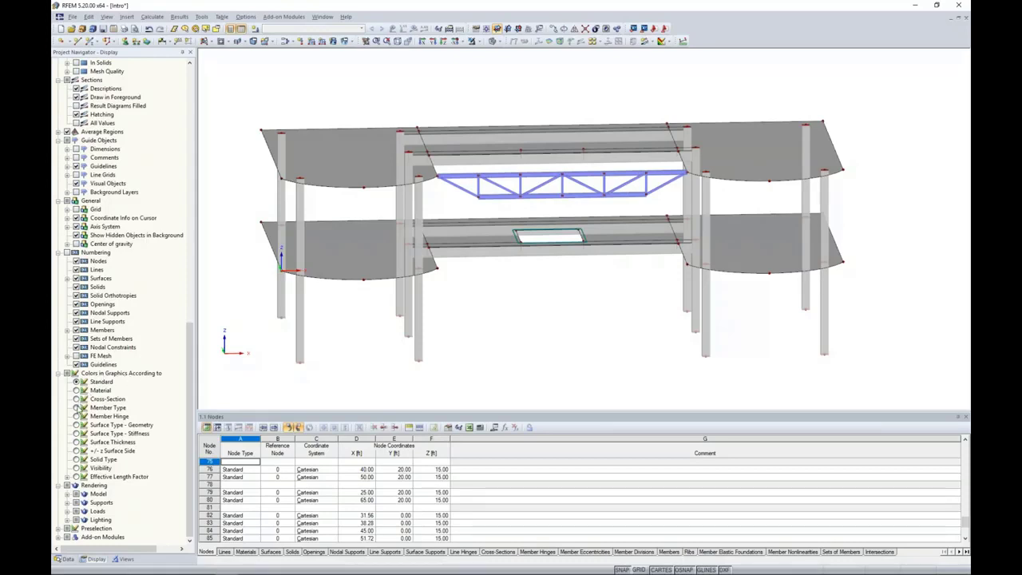
{"action": "left_click", "coordinate": [76, 407]}
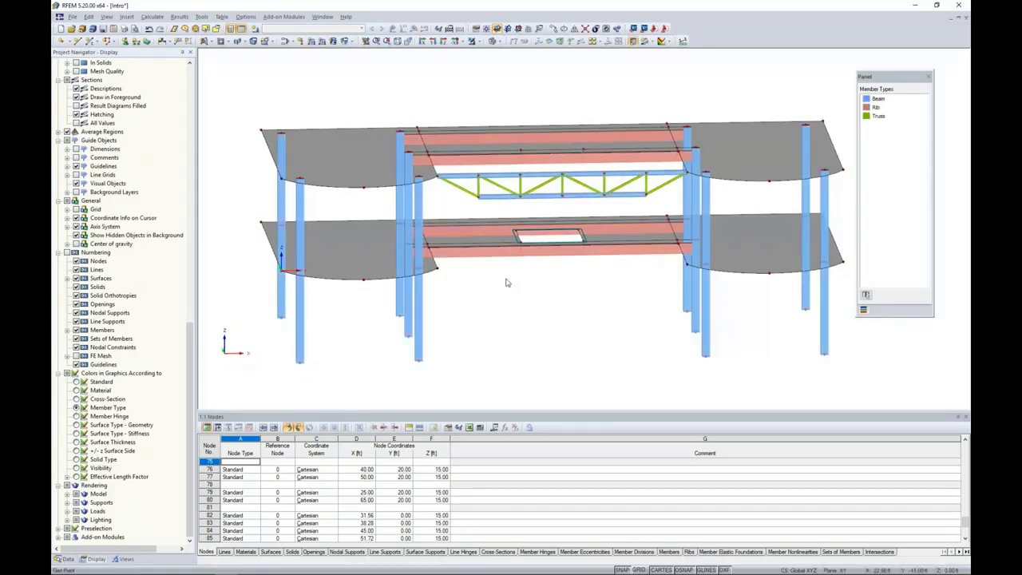
Change the member type of the truss's two outermost end diagonals to Beam
{"action": "middle_click_drag", "start_coordinate": [497, 302], "coordinate": [550, 302], "text": "ctrl"}
{"action": "scroll", "coordinate": [549, 302], "scroll_direction": "up", "scroll_amount": 3}
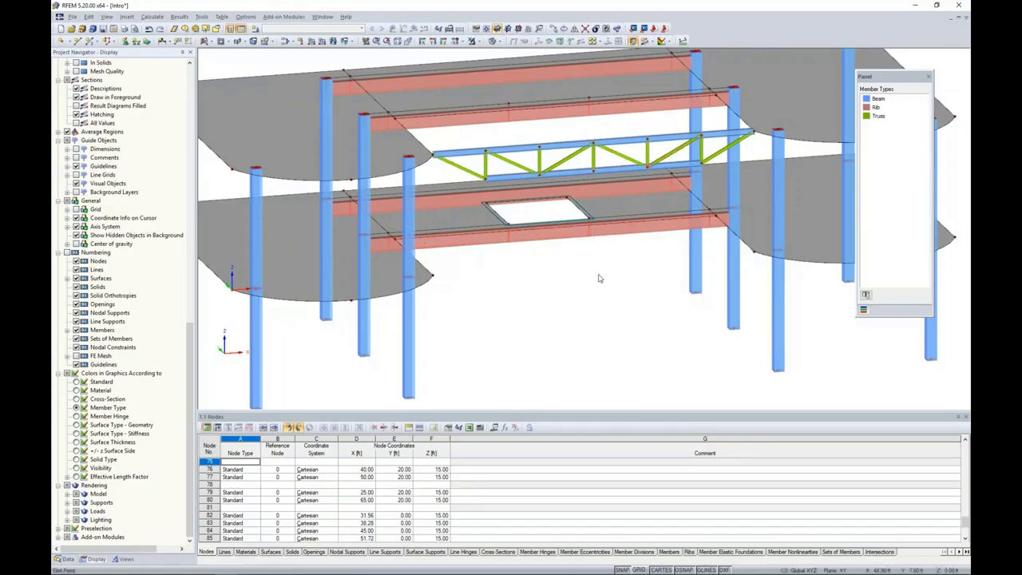
{"action": "middle_click_drag", "start_coordinate": [599, 275], "coordinate": [587, 262], "text": "ctrl"}
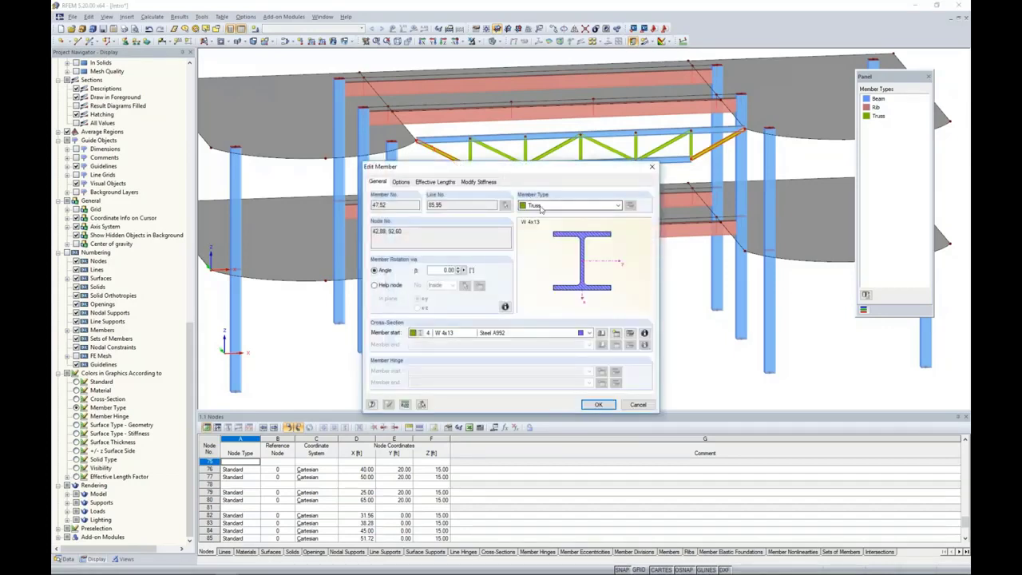
{"action": "left_click", "coordinate": [542, 206]}
{"action": "left_click", "coordinate": [540, 216]}
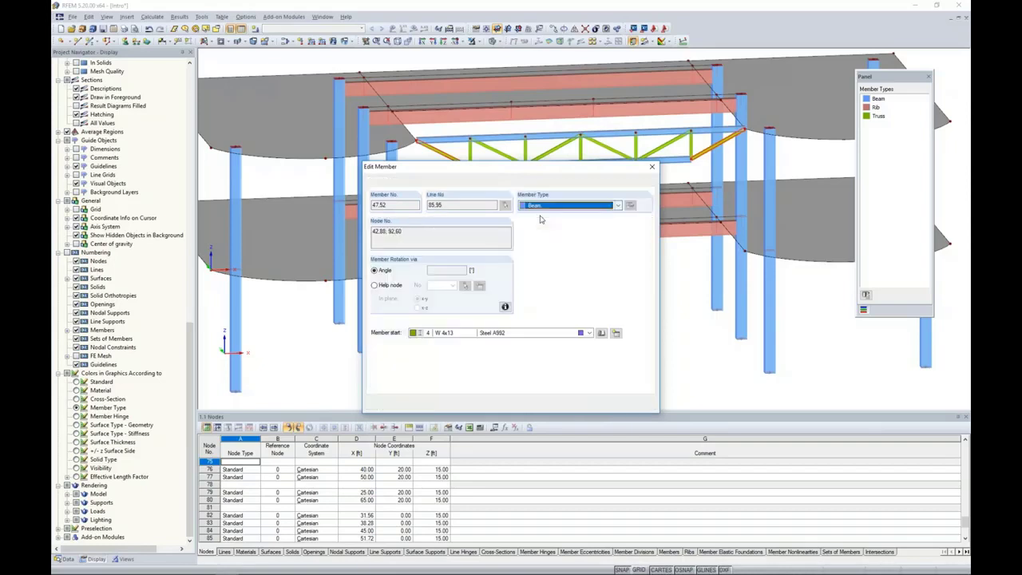
{"action": "left_click", "coordinate": [598, 404]}
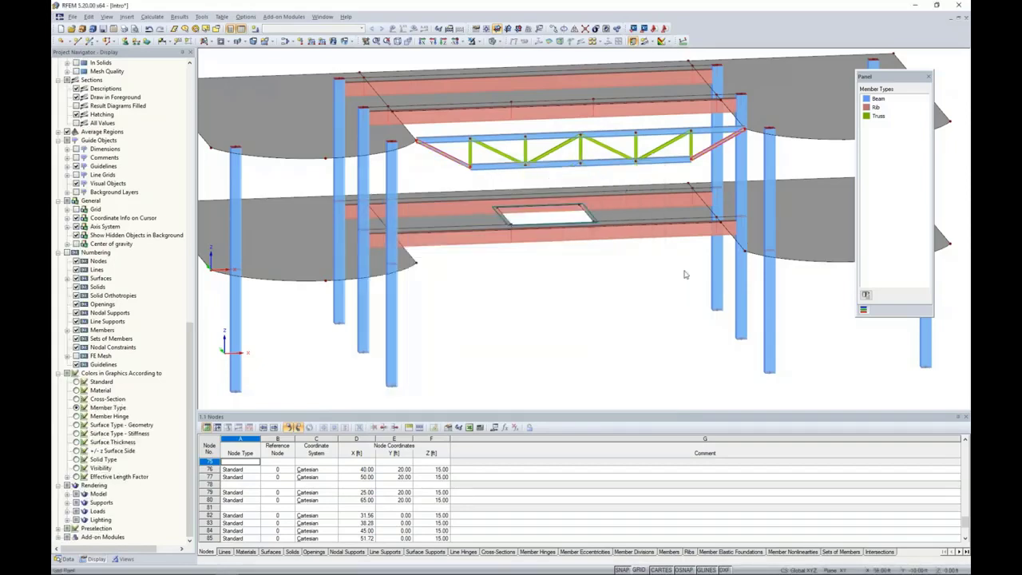
{"action": "left_click", "coordinate": [588, 302]}
Copy the entire truss once with a displacement of 8.5 ft in the global Y direction
{"action": "middle_click_drag", "start_coordinate": [545, 294], "coordinate": [488, 307]}
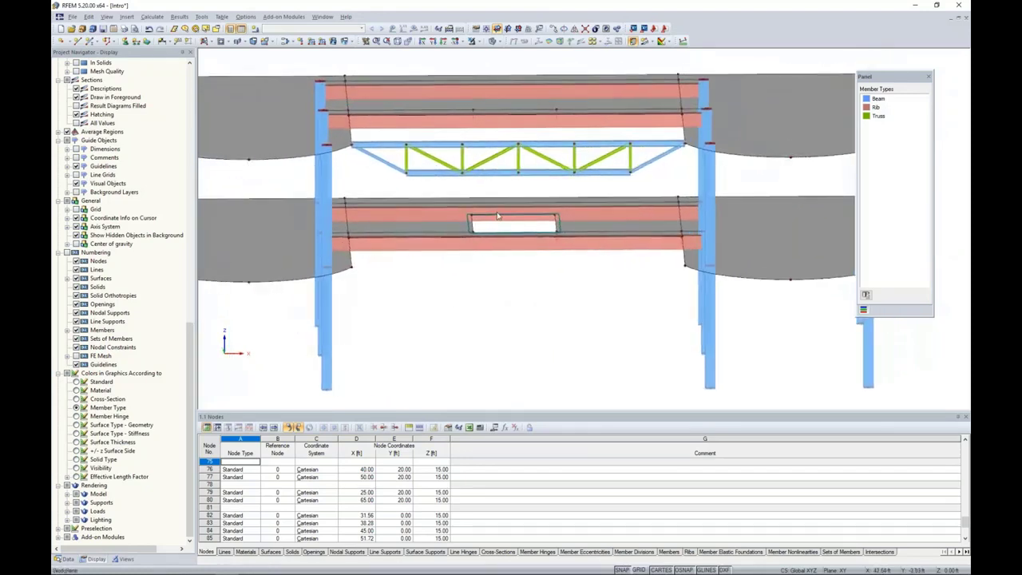
{"action": "scroll", "coordinate": [410, 171], "scroll_direction": "up", "scroll_amount": 1}
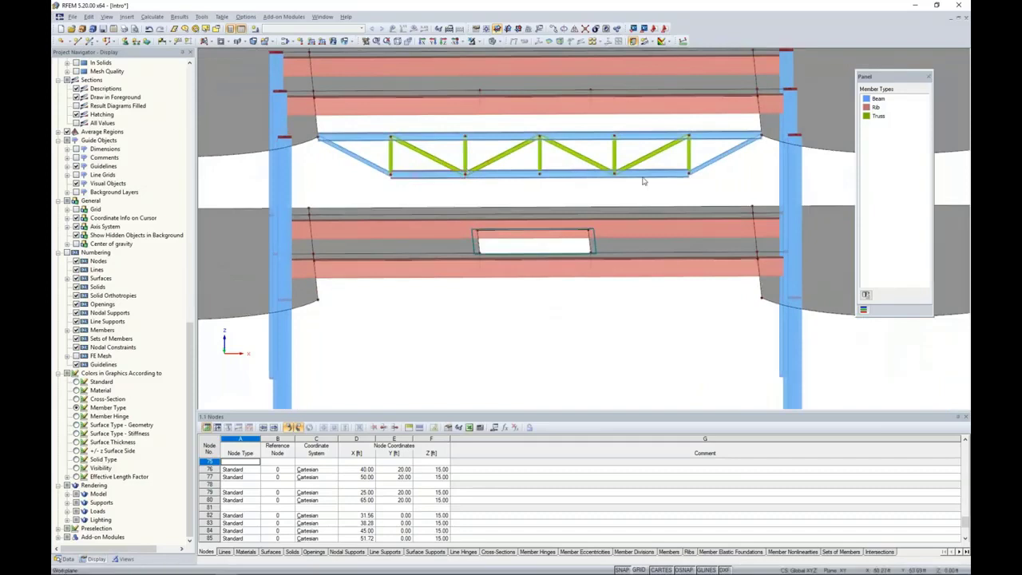
{"action": "left_click_drag", "start_coordinate": [714, 189], "coordinate": [343, 128]}
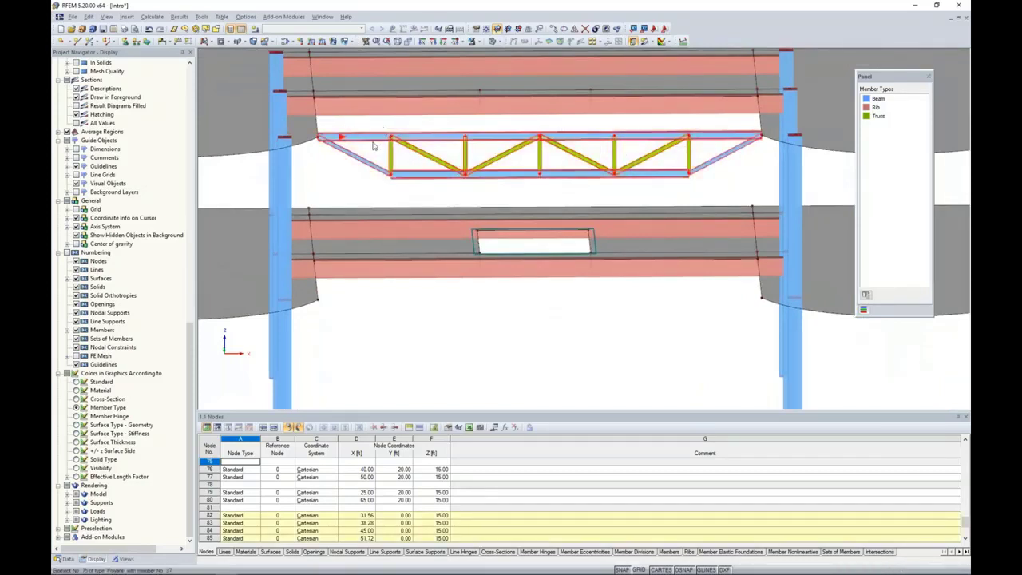
{"action": "left_click", "coordinate": [554, 30]}
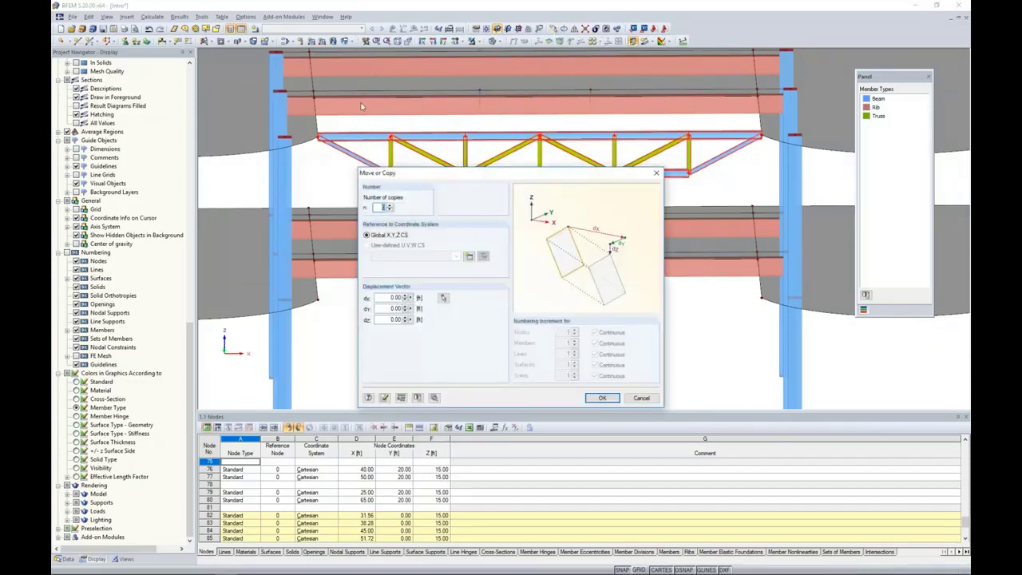
{"action": "left_click", "coordinate": [390, 205]}
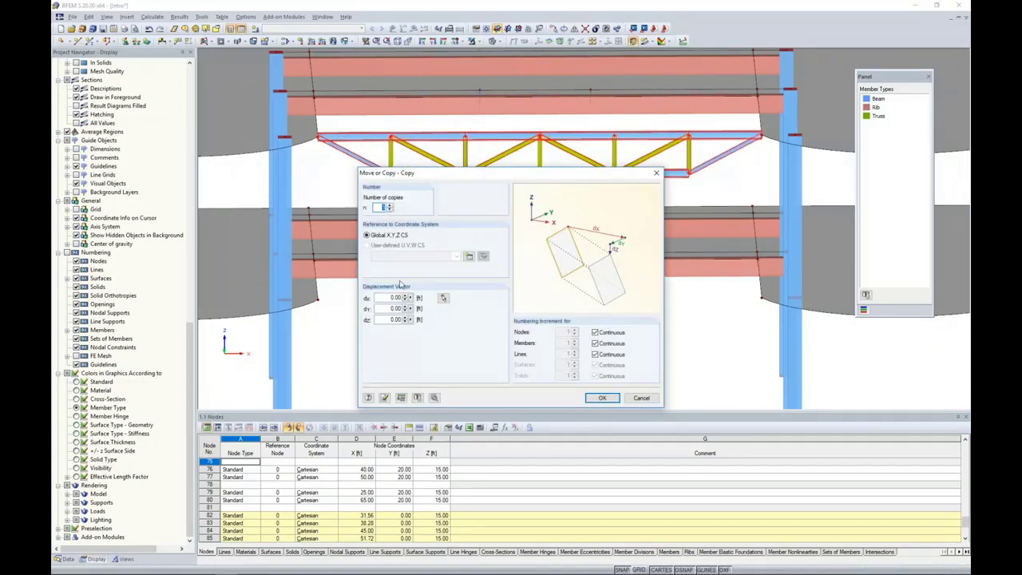
{"action": "left_click", "coordinate": [383, 308]}
{"action": "type", "text": "8.5"}
{"action": "left_click", "coordinate": [602, 398]}
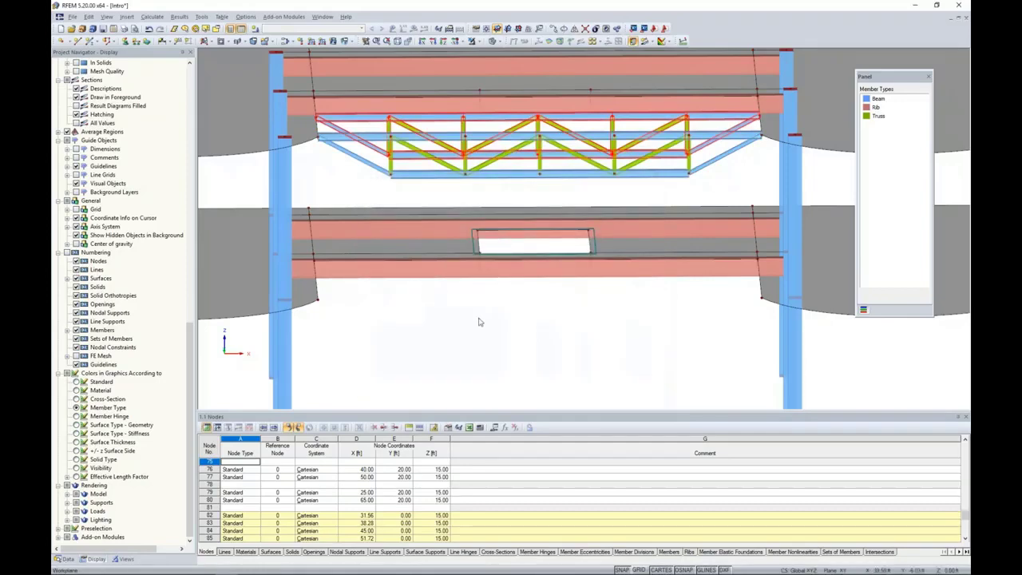
Start a new nodal support and choose Rigid as its type
{"action": "middle_click_drag", "start_coordinate": [479, 322], "coordinate": [551, 296], "text": "ctrl"}
{"action": "scroll", "coordinate": [551, 297], "scroll_direction": "down", "scroll_amount": 2}
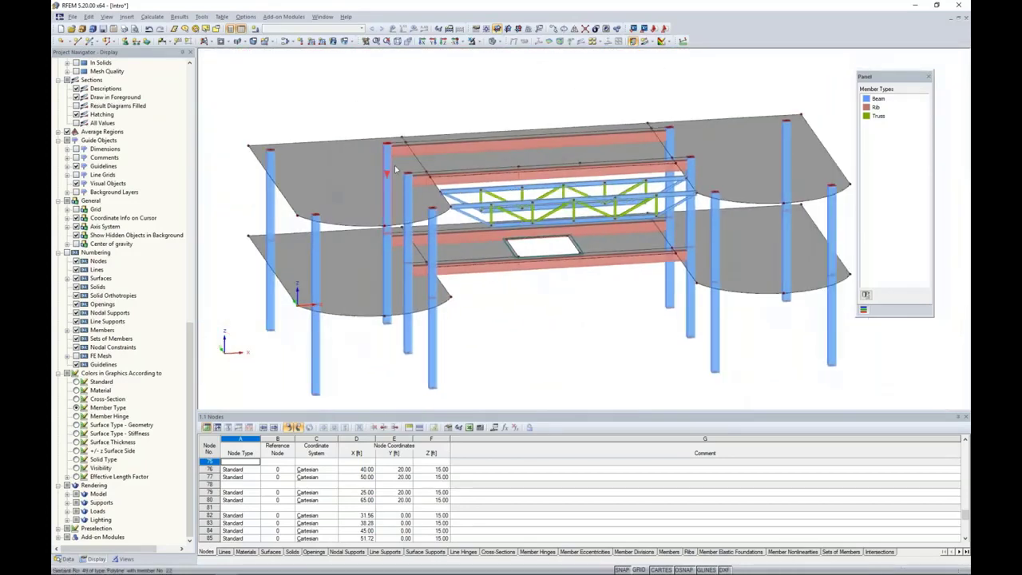
{"action": "middle_click_drag", "start_coordinate": [312, 100], "coordinate": [320, 105]}
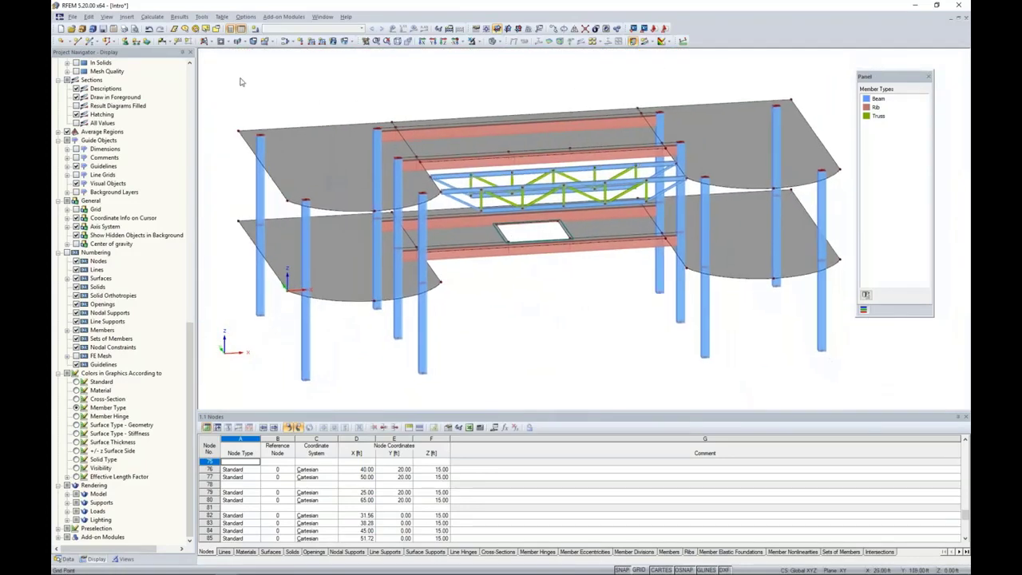
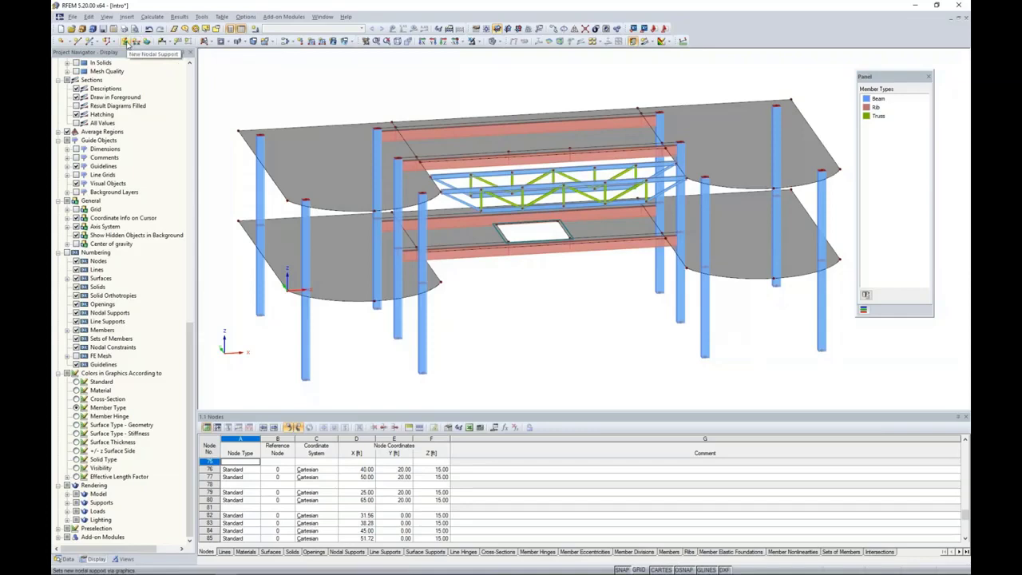
{"action": "left_click", "coordinate": [126, 42]}
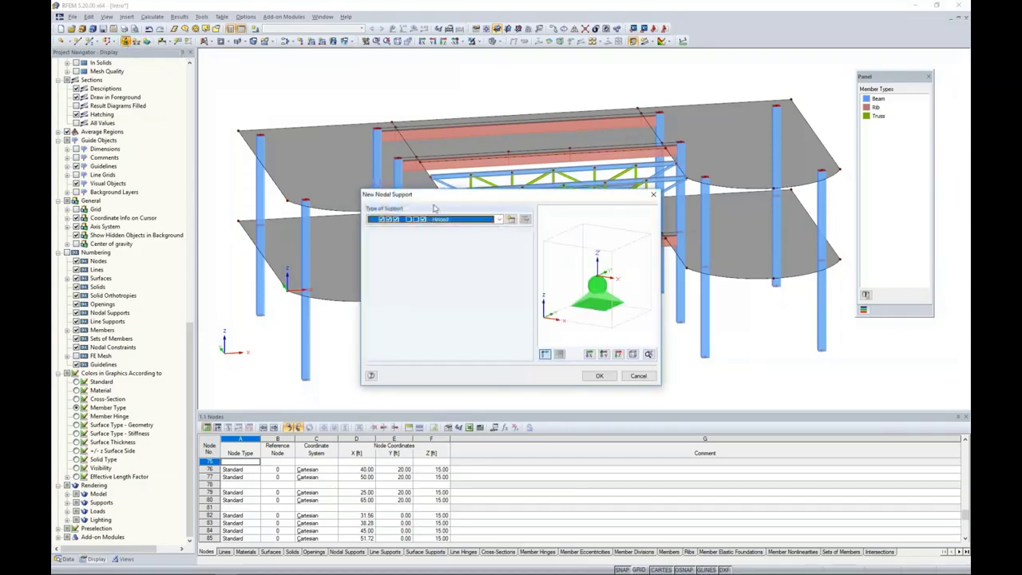
{"action": "left_click", "coordinate": [499, 220]}
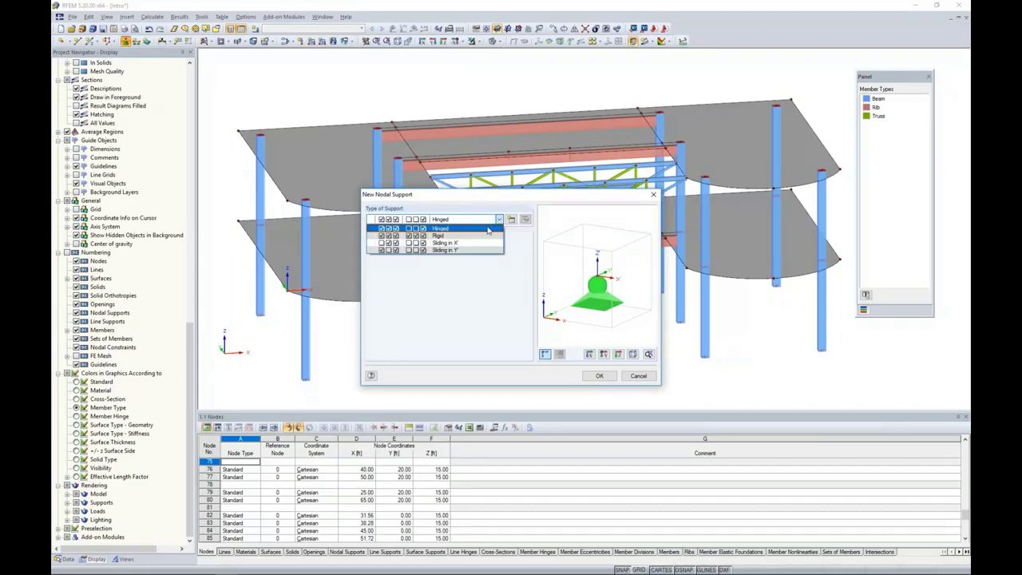
{"action": "left_click", "coordinate": [486, 236]}
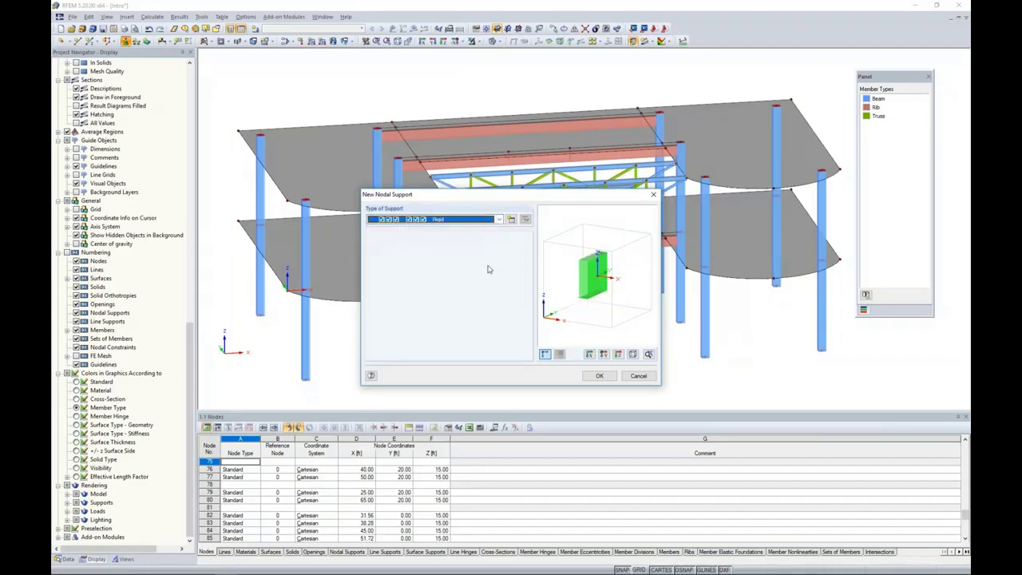
Examine the settings for a custom nodal support, including the nonlinearity options for the Y-direction support
{"action": "left_click", "coordinate": [511, 221]}
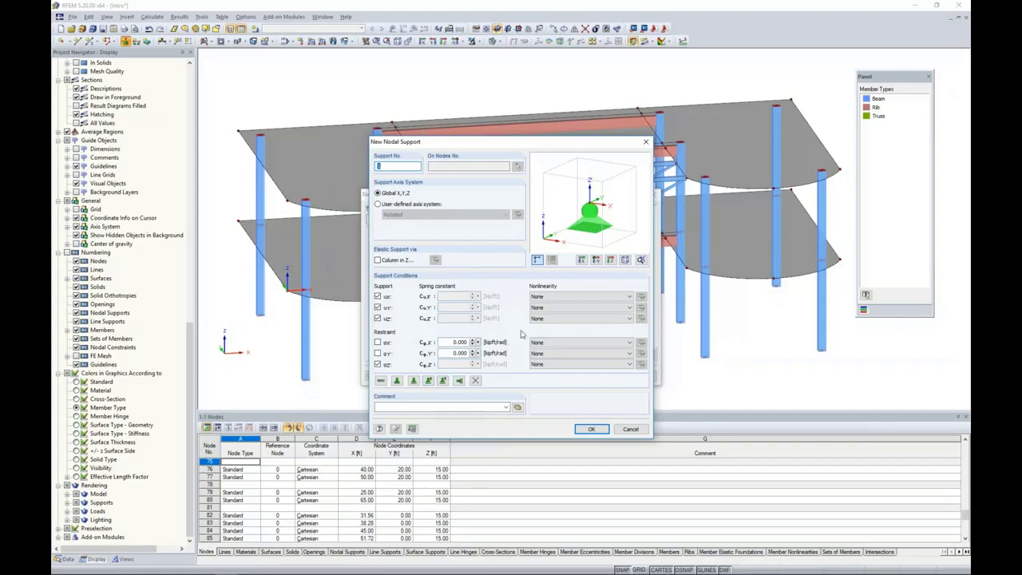
{"action": "left_click", "coordinate": [542, 309]}
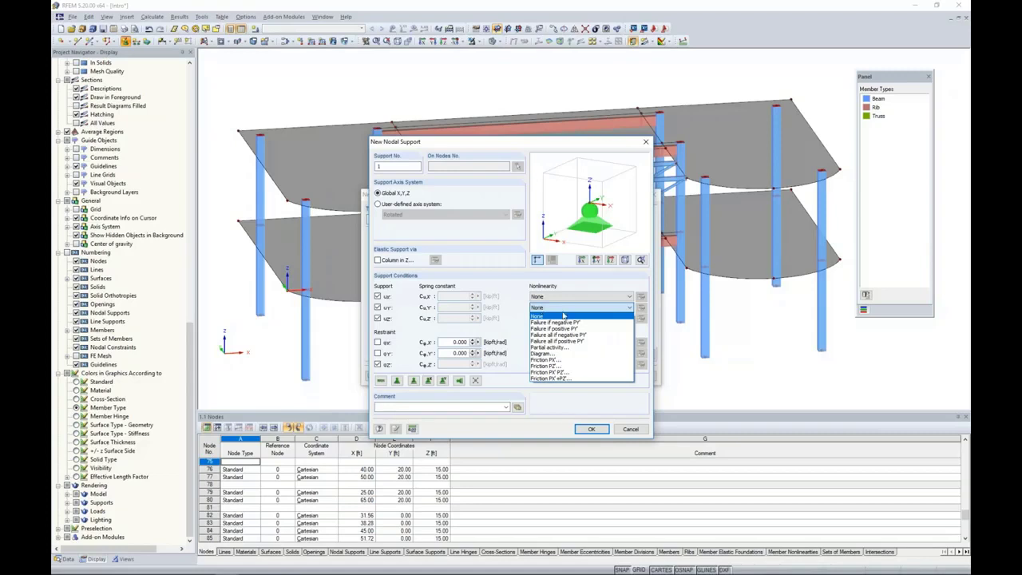
{"action": "left_click", "coordinate": [524, 323]}
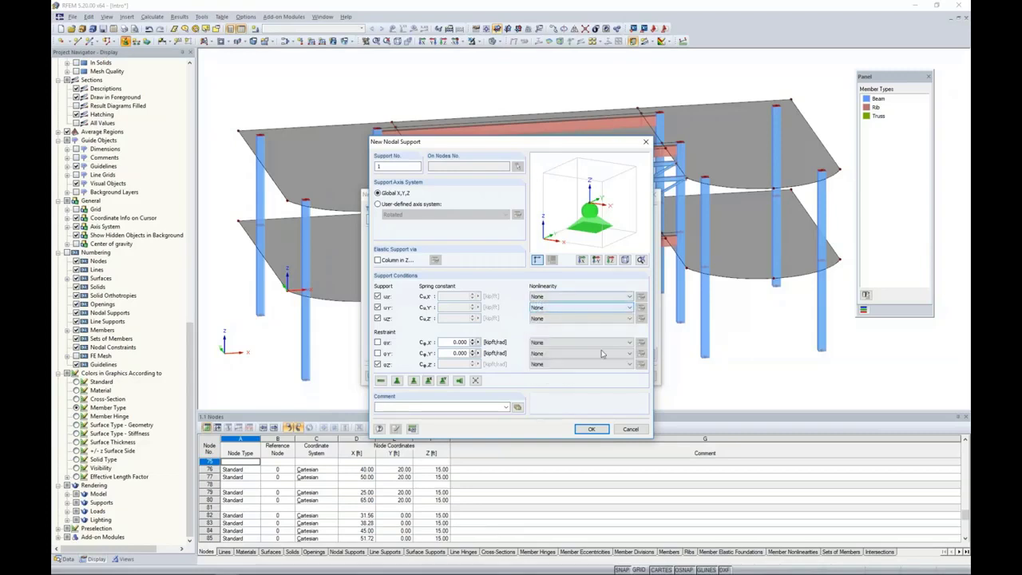
{"action": "left_click", "coordinate": [631, 429]}
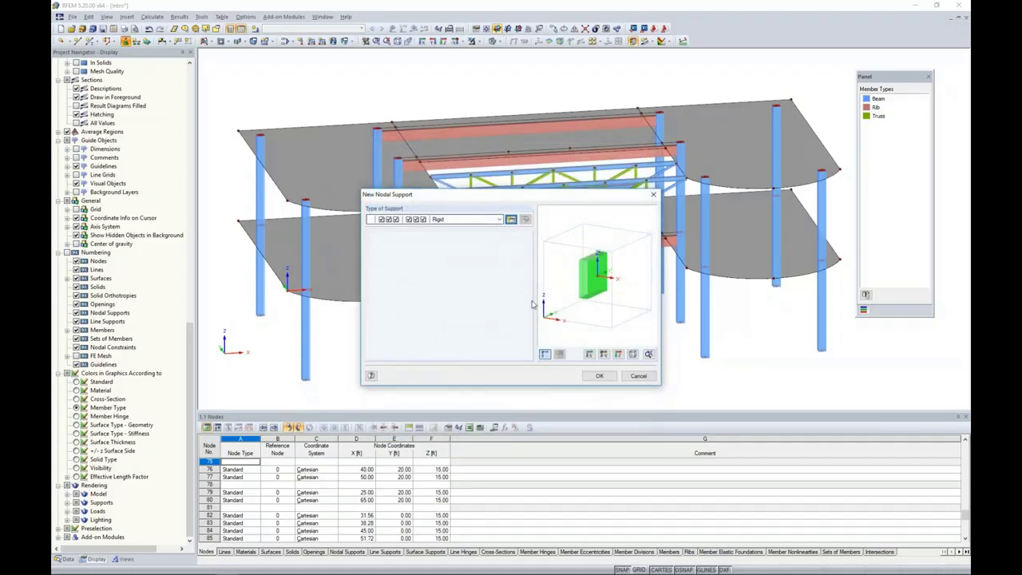
Place the rigid nodal support on the base nodes of all the columns
{"action": "left_click", "coordinate": [601, 378]}
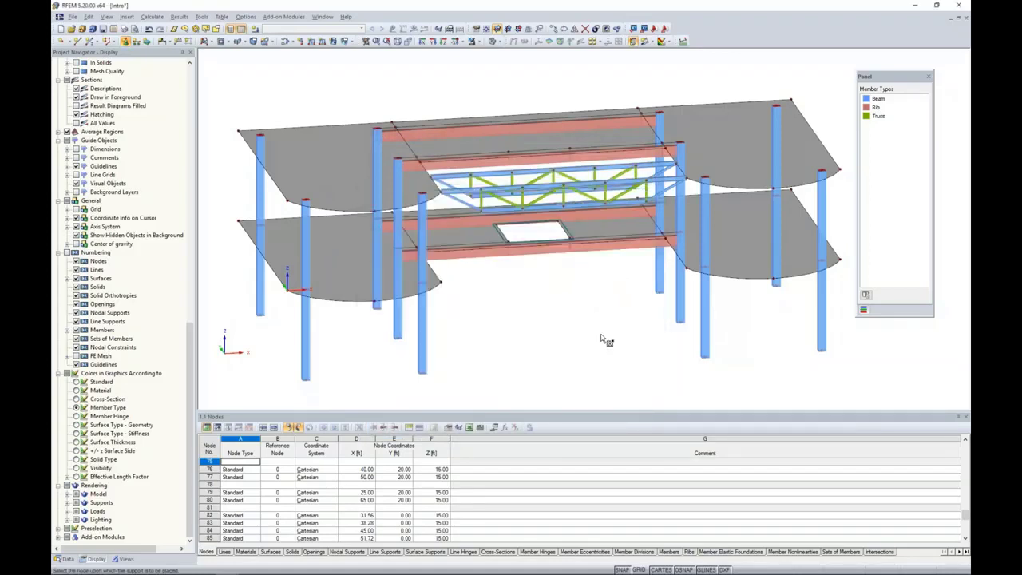
{"action": "scroll", "coordinate": [604, 337], "scroll_direction": "down", "scroll_amount": 3}
{"action": "middle_click_drag", "start_coordinate": [605, 337], "coordinate": [531, 306], "text": "ctrl"}
{"action": "left_click_drag", "start_coordinate": [381, 332], "coordinate": [814, 385]}
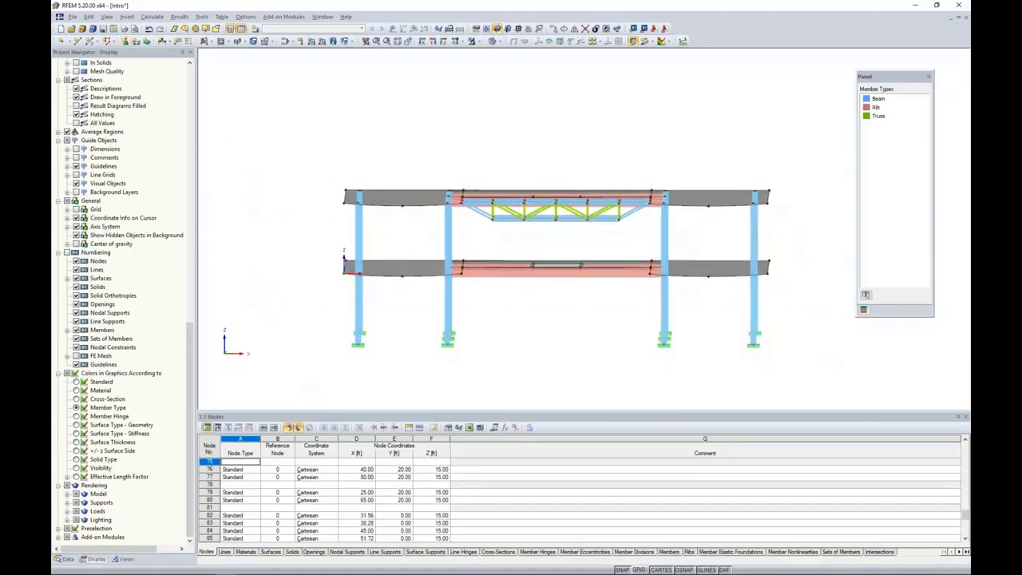
{"action": "middle_click_drag", "start_coordinate": [606, 346], "coordinate": [658, 330], "text": "ctrl"}
{"action": "right_click", "coordinate": [661, 333]}
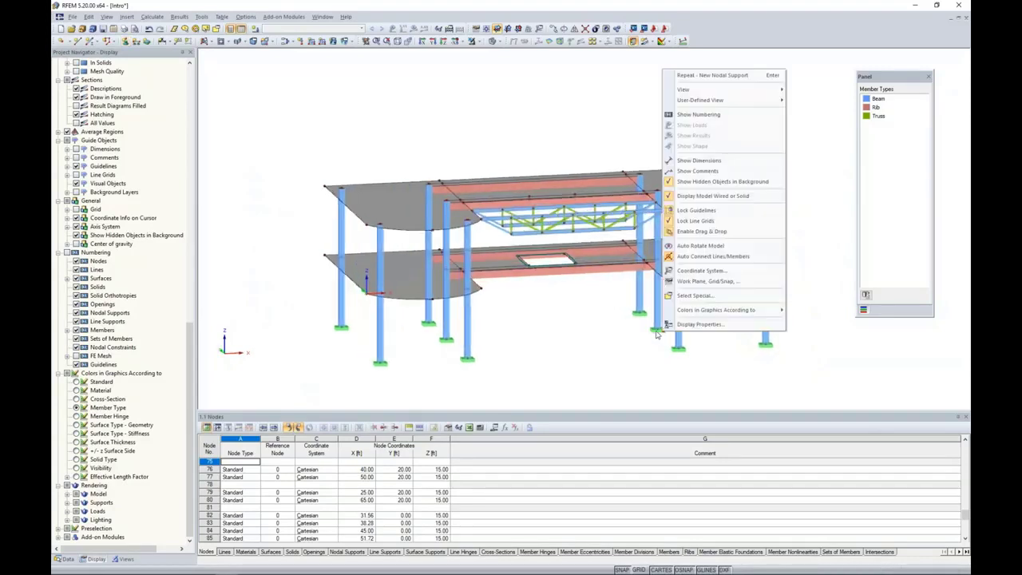
{"action": "left_click", "coordinate": [546, 343]}
{"action": "scroll", "coordinate": [546, 344], "scroll_direction": "up", "scroll_amount": 2}
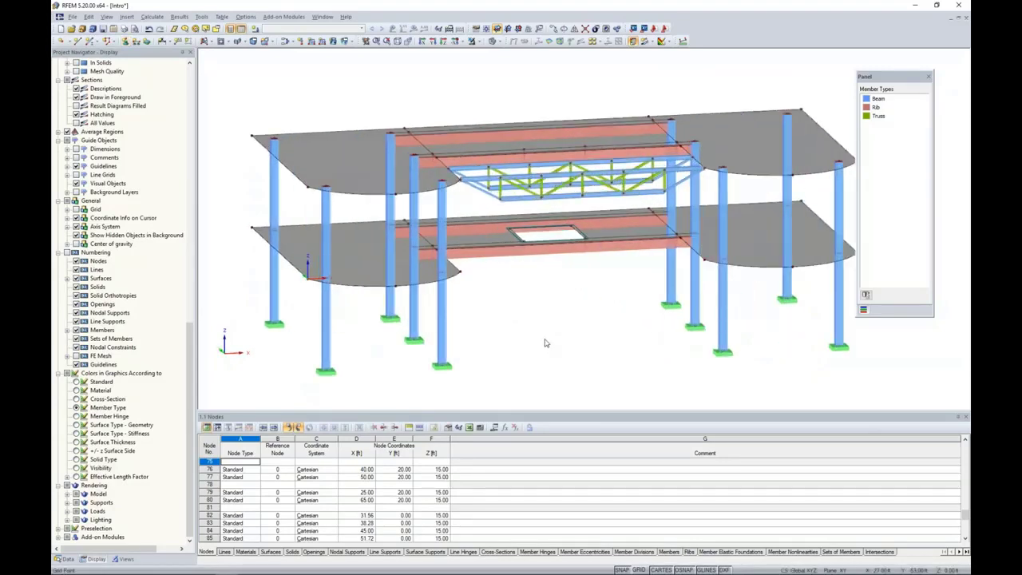
Save the model and regenerate the FE mesh, keeping the current FE mesh settings
{"action": "left_click", "coordinate": [103, 29]}
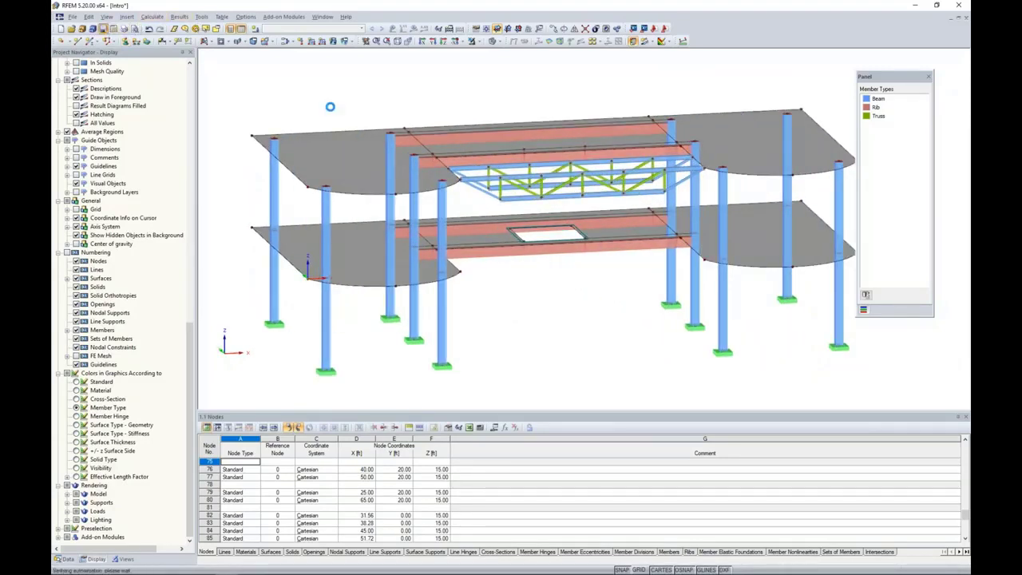
{"action": "left_click", "coordinate": [151, 16]}
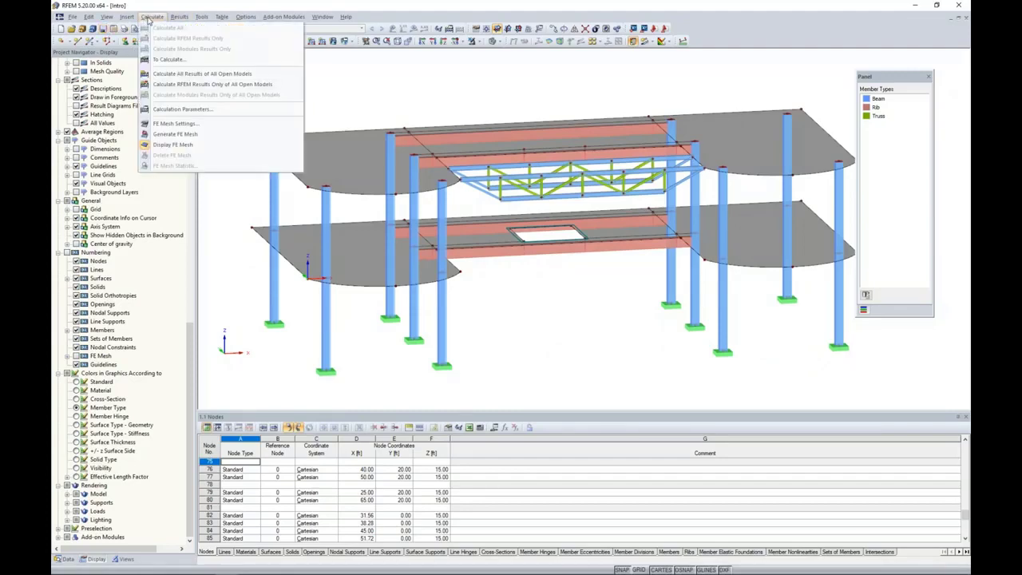
{"action": "left_click", "coordinate": [177, 126]}
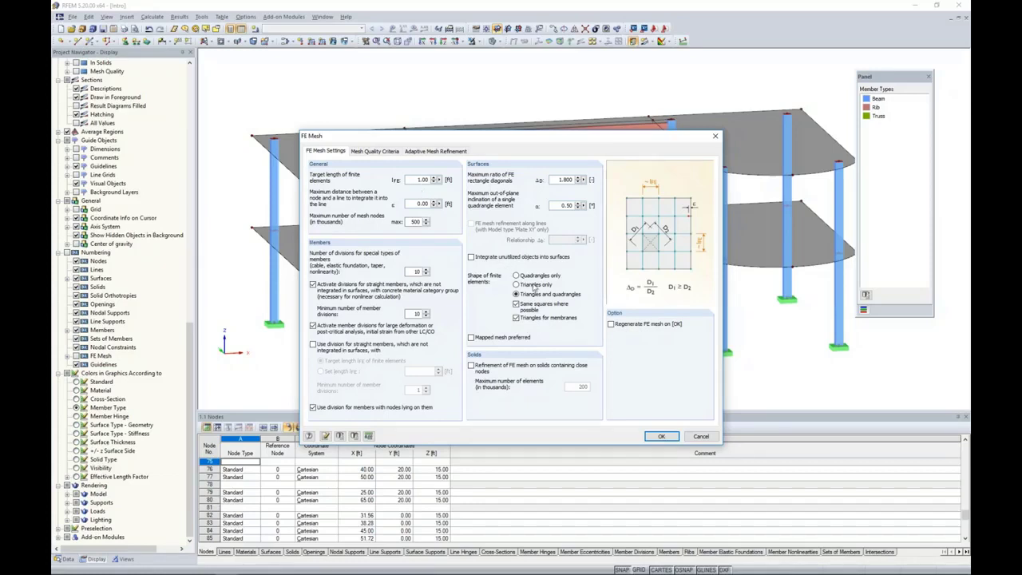
{"action": "left_click", "coordinate": [611, 325]}
{"action": "left_click", "coordinate": [662, 437]}
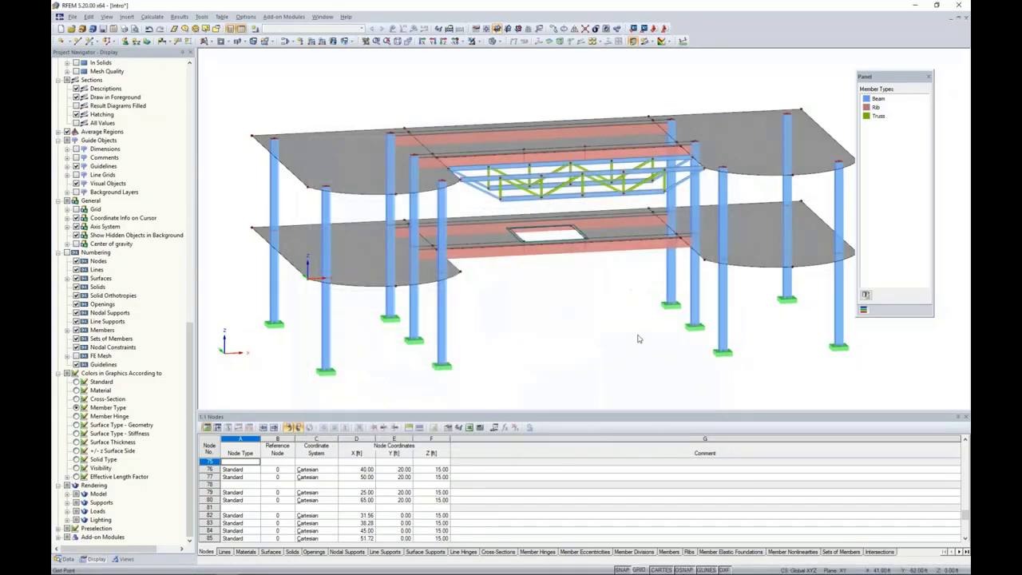
Show the model as a wireframe to examine the FE mesh around the slabs and truss, and restore the solid display
{"action": "middle_click_drag", "start_coordinate": [641, 286], "coordinate": [493, 264], "text": "ctrl"}
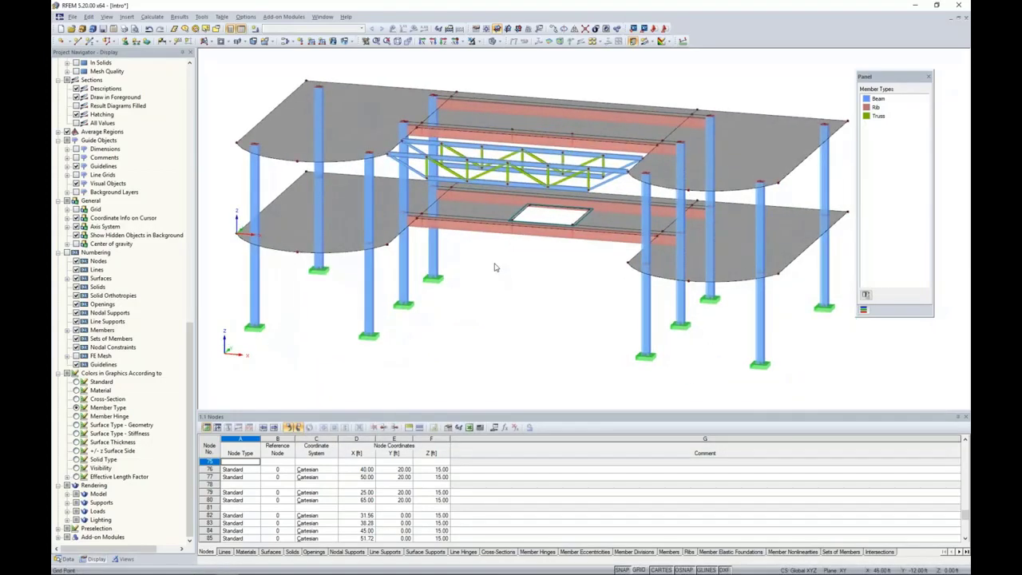
{"action": "left_click", "coordinate": [496, 41]}
{"action": "left_click", "coordinate": [501, 53]}
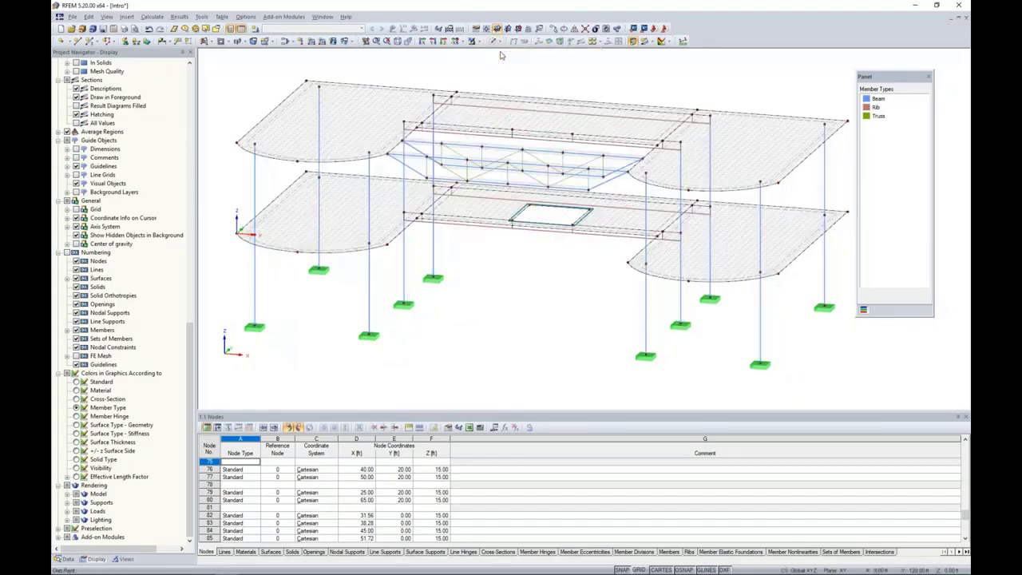
{"action": "middle_click_drag", "start_coordinate": [484, 267], "coordinate": [469, 269], "text": "ctrl"}
{"action": "scroll", "coordinate": [550, 253], "scroll_direction": "up", "scroll_amount": 5}
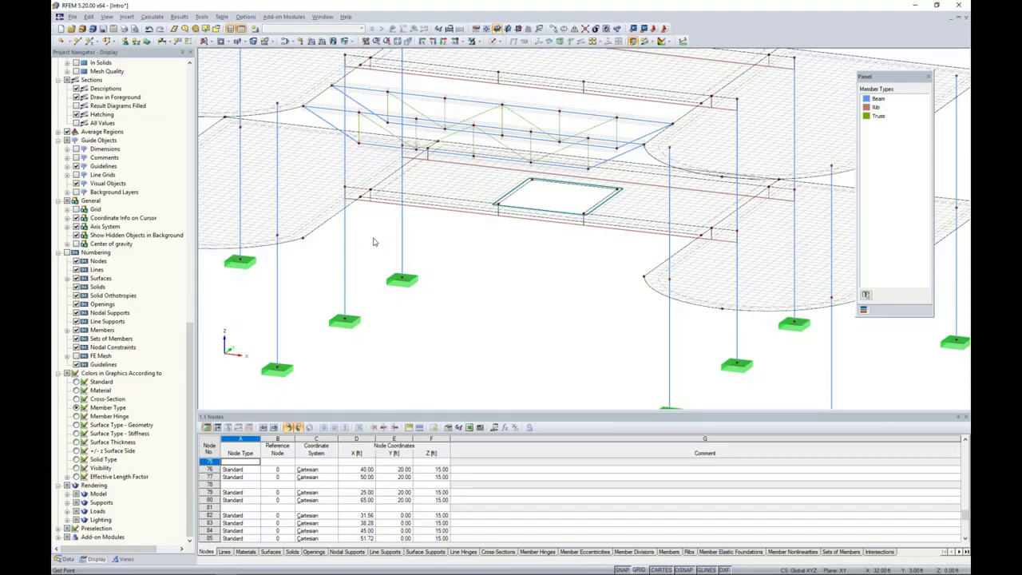
{"action": "scroll", "coordinate": [440, 267], "scroll_direction": "down", "scroll_amount": 5}
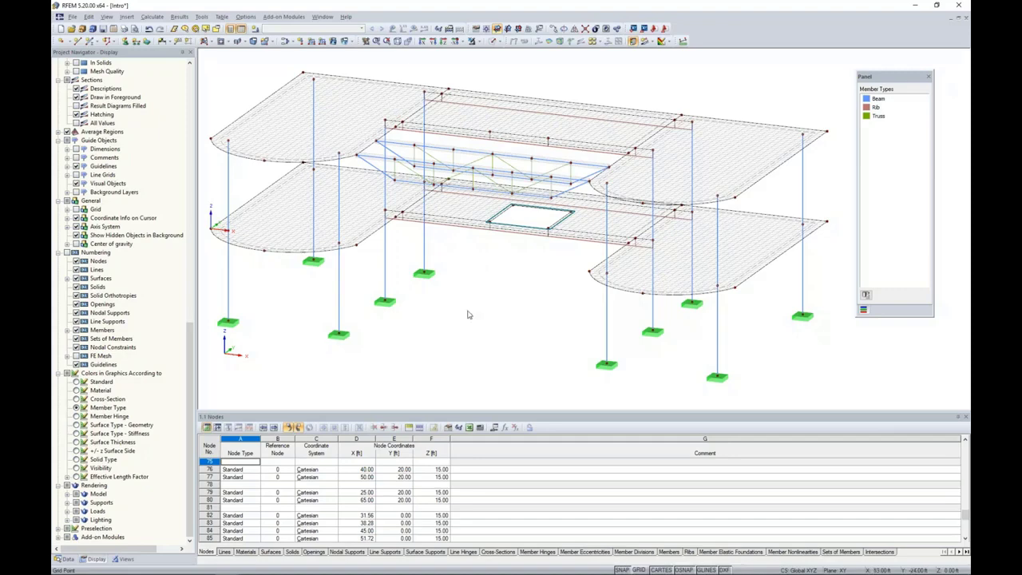
{"action": "middle_click_drag", "start_coordinate": [448, 325], "coordinate": [582, 316], "text": "ctrl"}
{"action": "left_click", "coordinate": [495, 41]}
{"action": "left_click", "coordinate": [499, 74]}
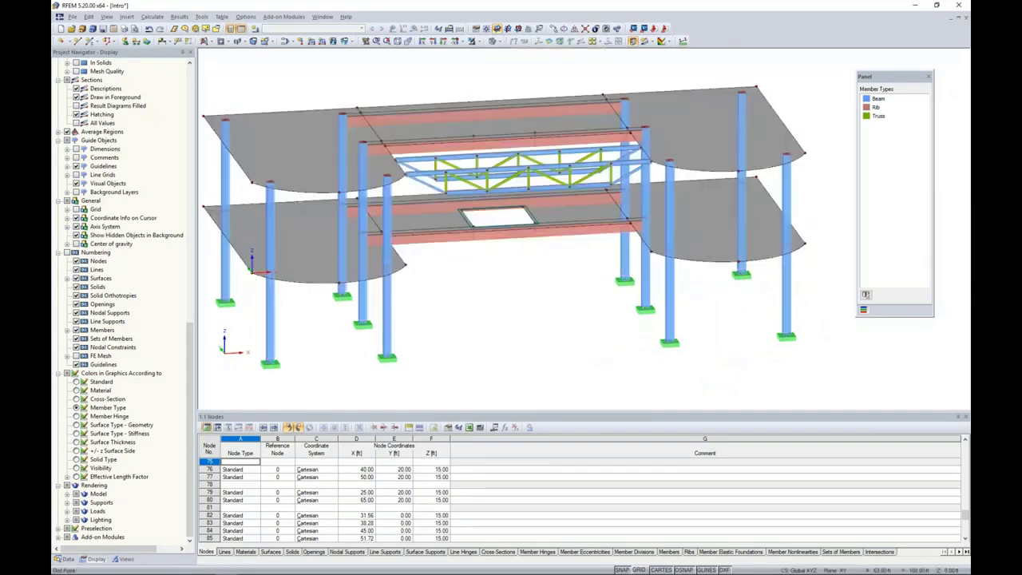
Create load case LC1 described as Dead, with the Dead action category and active self-weight
{"action": "left_click", "coordinate": [255, 29]}
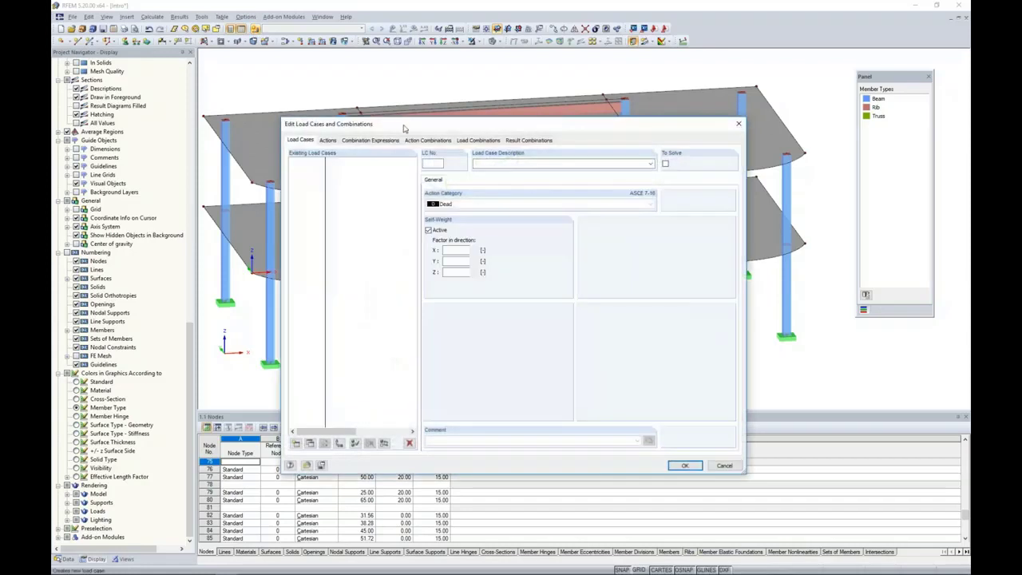
{"action": "left_click_drag", "start_coordinate": [404, 125], "coordinate": [422, 92]}
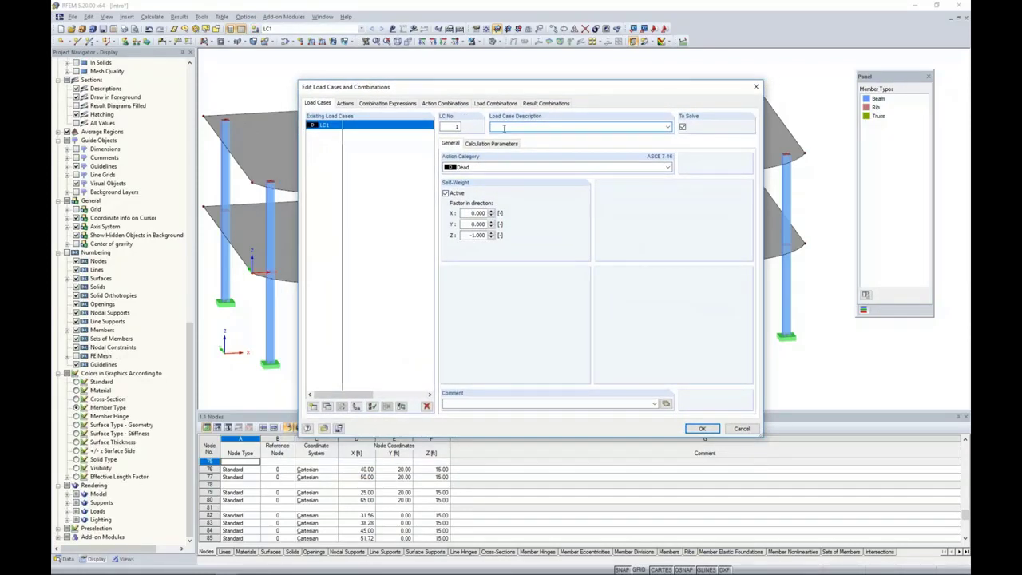
{"action": "type", "text": "Dead"}
{"action": "left_click", "coordinate": [479, 167]}
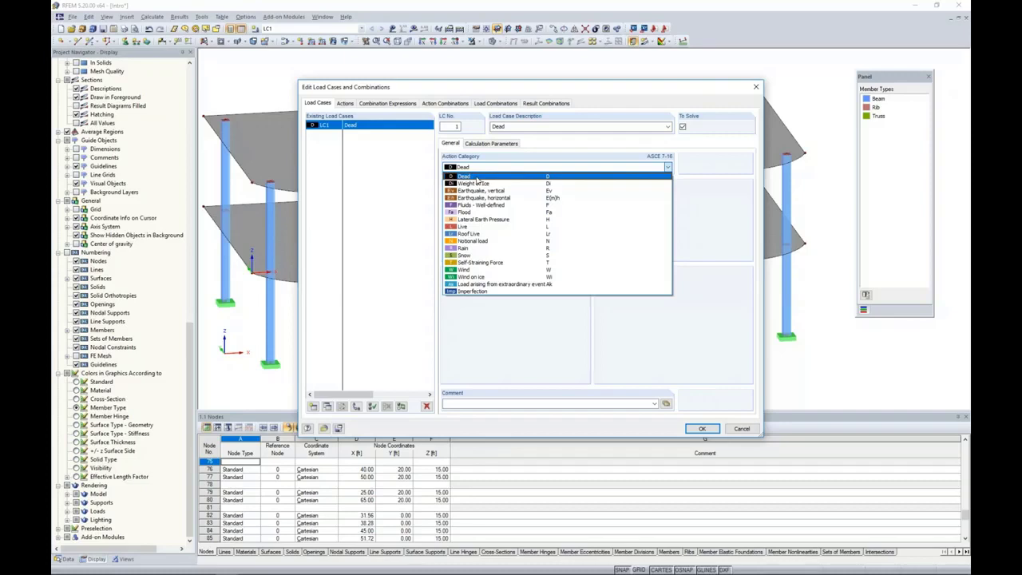
{"action": "left_click", "coordinate": [400, 185]}
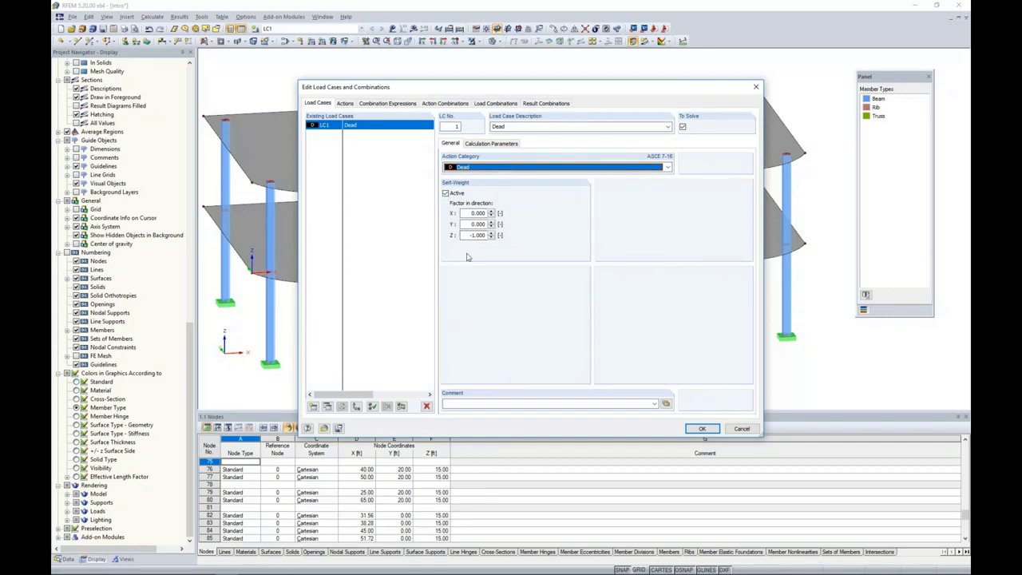
Add load case LC2 with the Live action category
{"action": "left_click", "coordinate": [314, 406]}
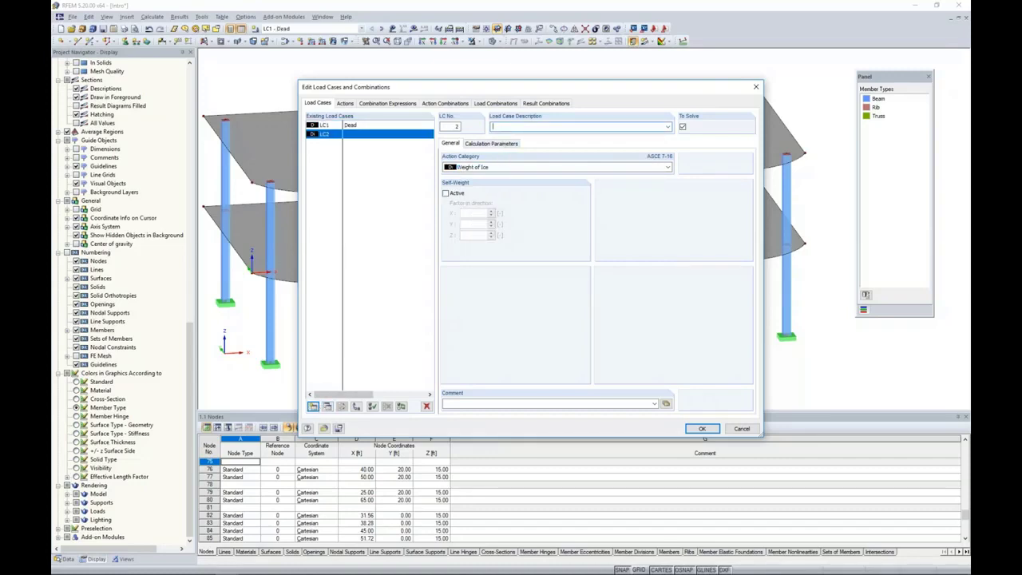
{"action": "left_click", "coordinate": [482, 167]}
{"action": "left_click", "coordinate": [463, 227]}
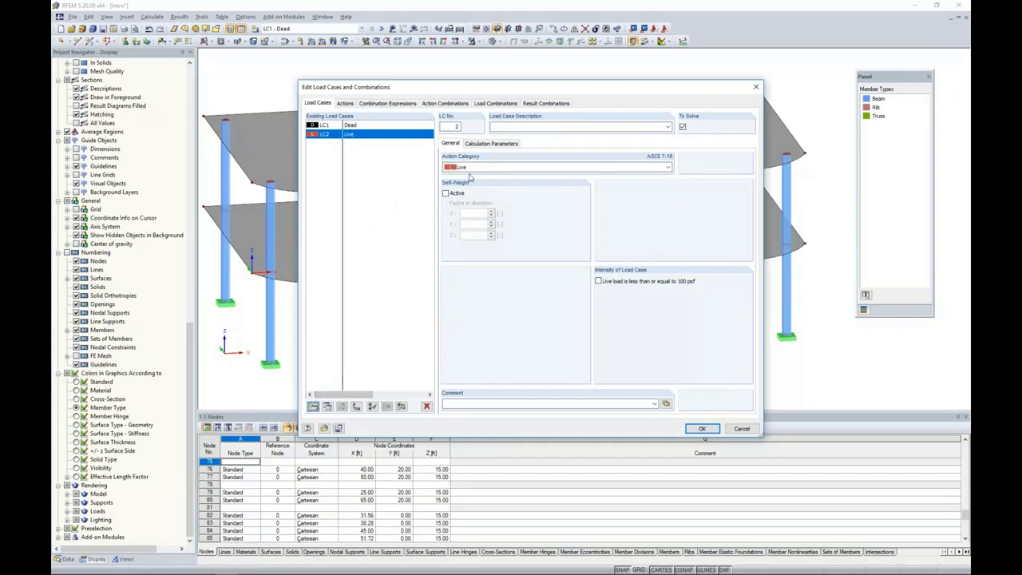
Add load case LC3 described as Wind with the Wind action category
{"action": "left_click", "coordinate": [314, 407]}
{"action": "type", "text": "Wind"}
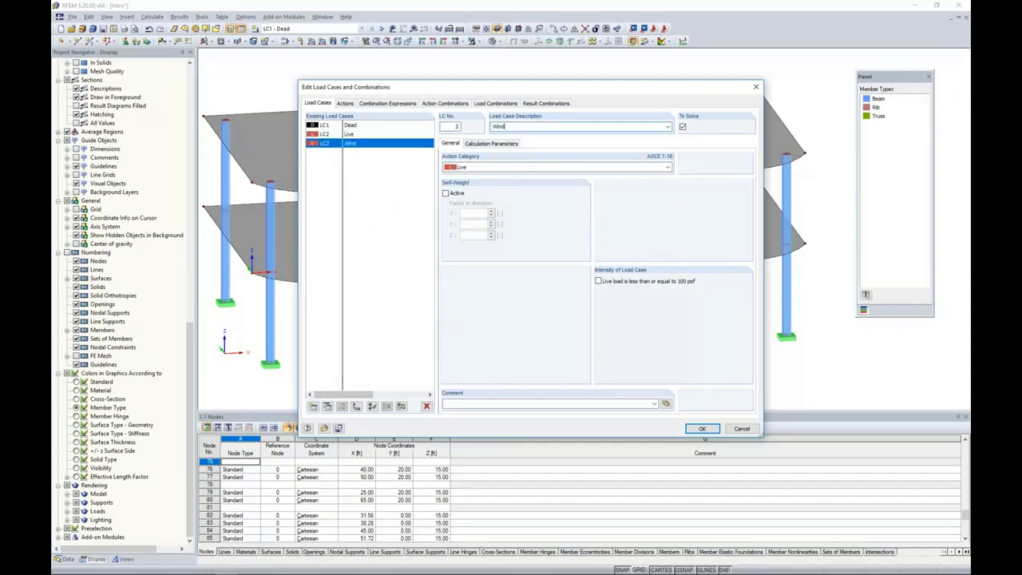
{"action": "left_click", "coordinate": [508, 167]}
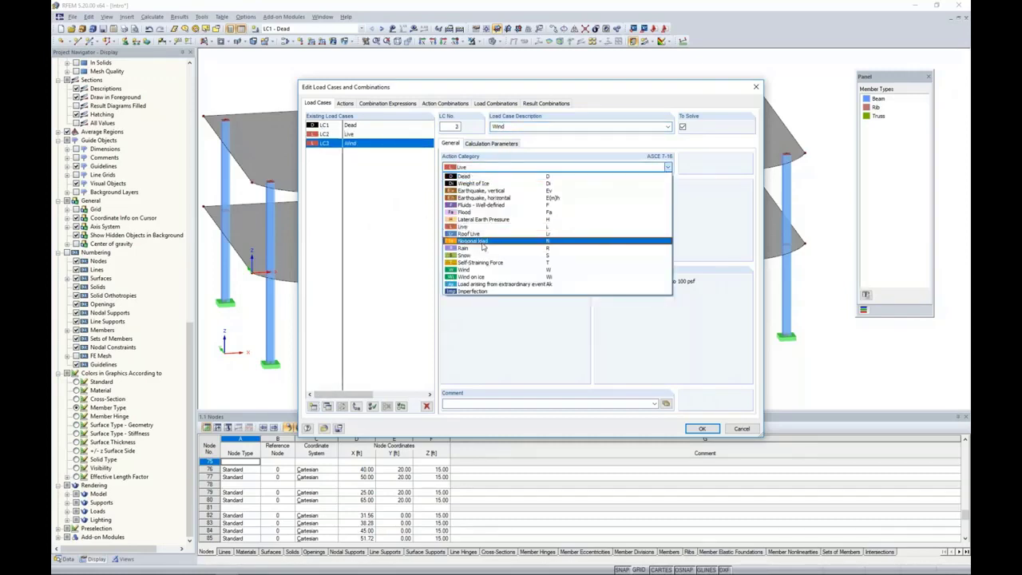
{"action": "left_click", "coordinate": [469, 273]}
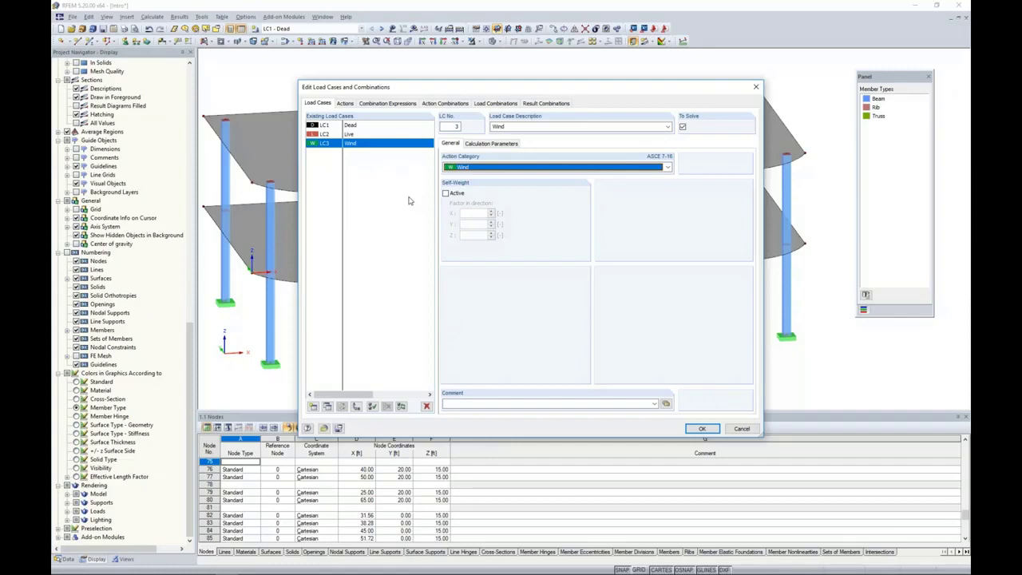
Review the actions and combination expressions CE1 and CE2, including the ASCE 7-16 Section 2.4 (ASD) design situation info
{"action": "left_click", "coordinate": [346, 103]}
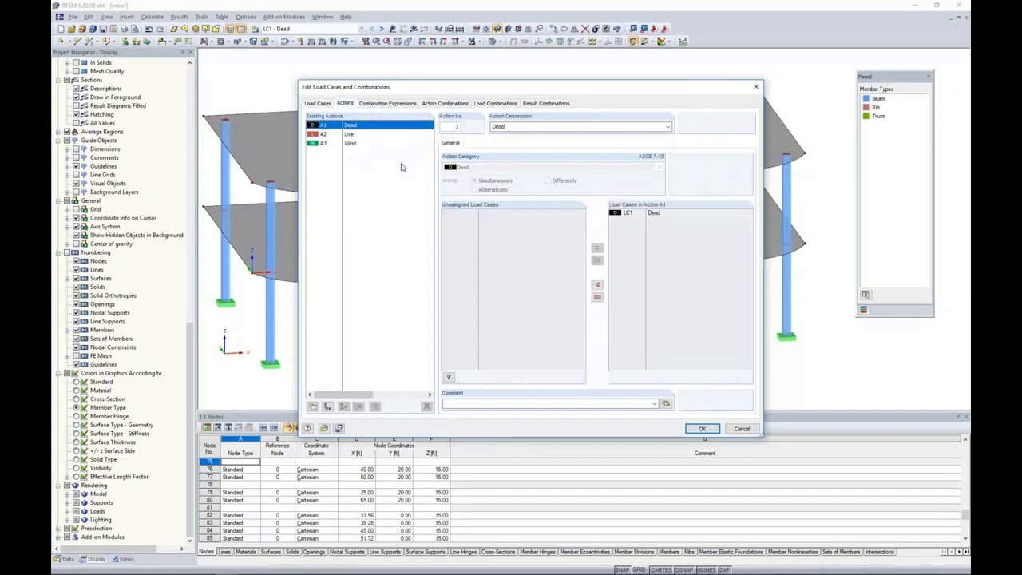
{"action": "left_click", "coordinate": [389, 105]}
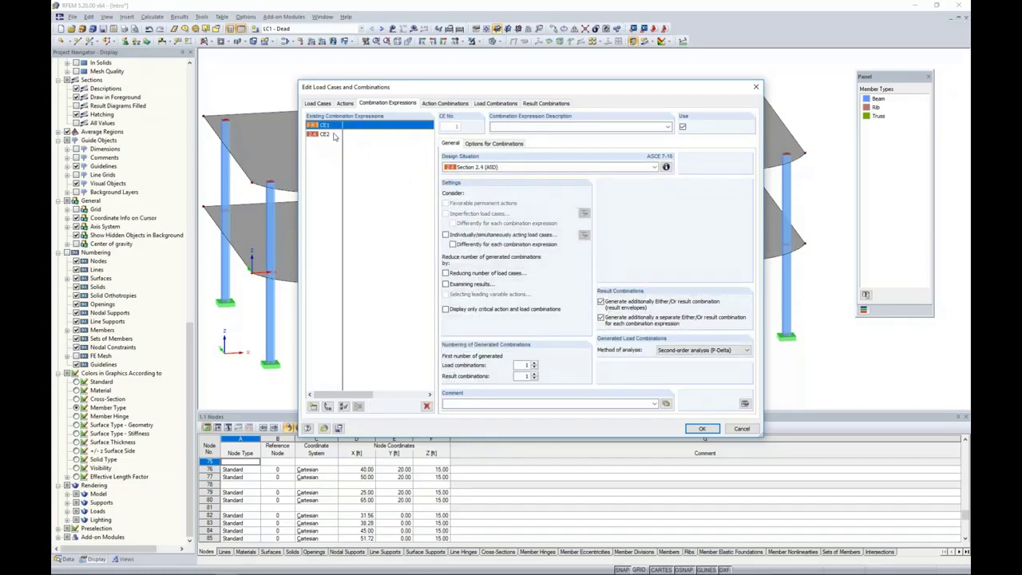
{"action": "left_click", "coordinate": [335, 135]}
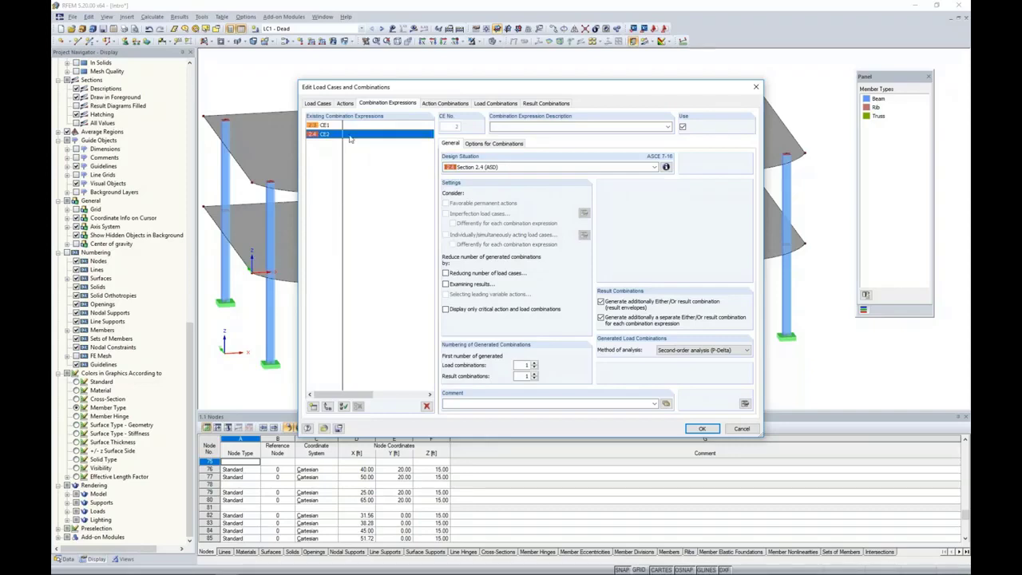
{"action": "left_click", "coordinate": [665, 168]}
{"action": "left_click_drag", "start_coordinate": [622, 158], "coordinate": [605, 190]}
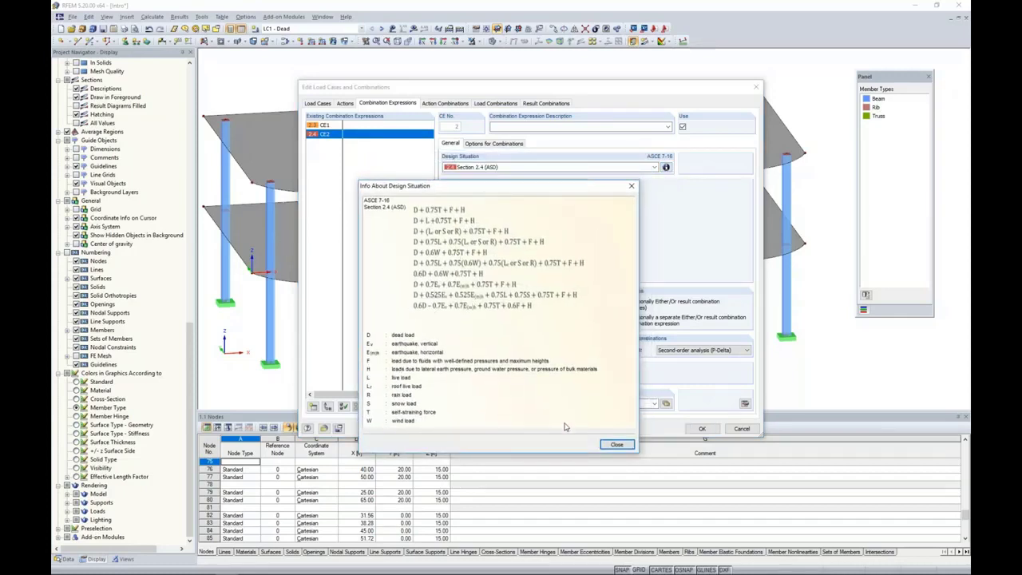
{"action": "left_click", "coordinate": [617, 444]}
Review the generated load combinations and result combinations RC1 and RC2, and accept the load case and combination definitions
{"action": "left_click", "coordinate": [489, 104]}
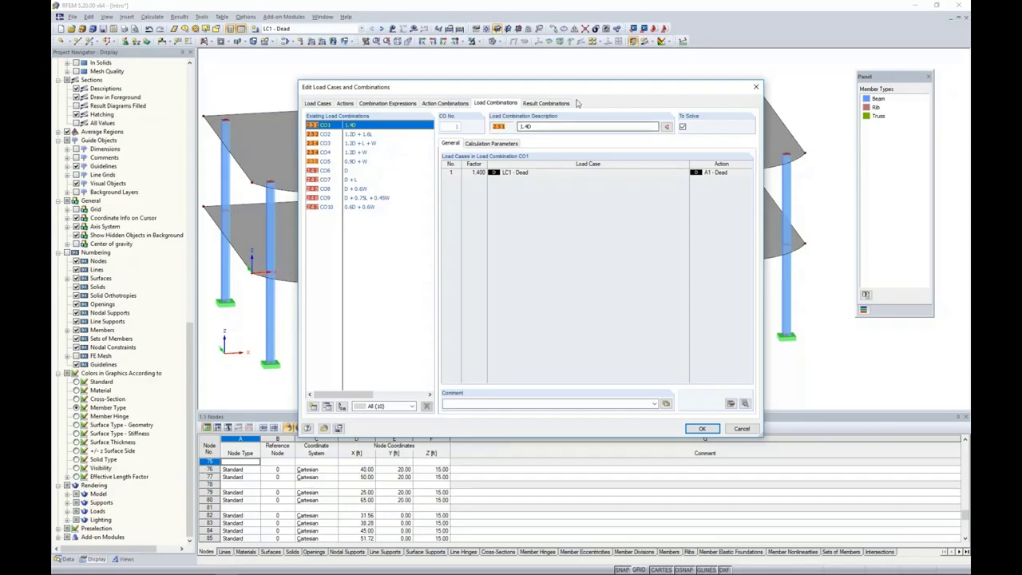
{"action": "left_click", "coordinate": [543, 102]}
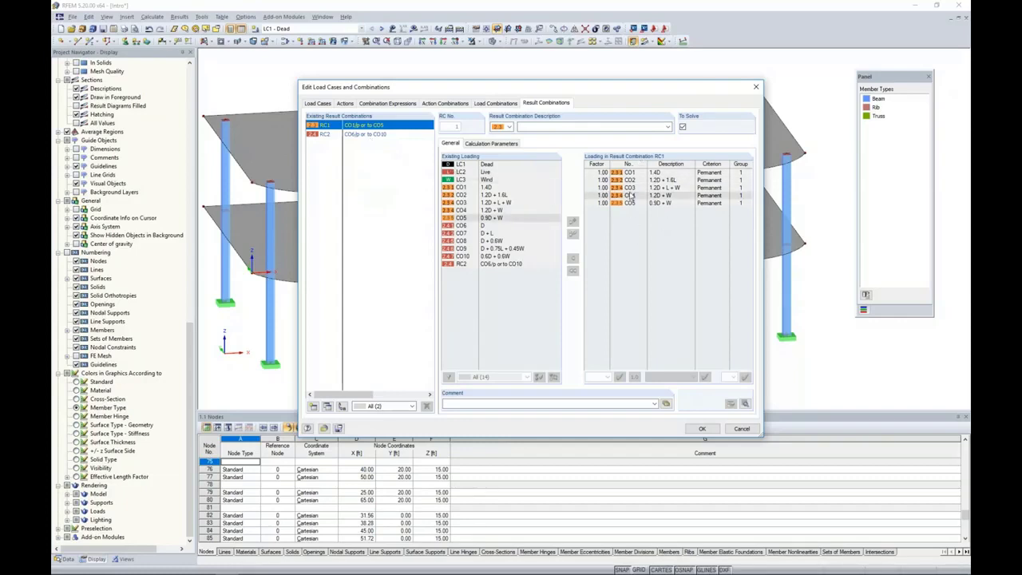
{"action": "left_click", "coordinate": [360, 133]}
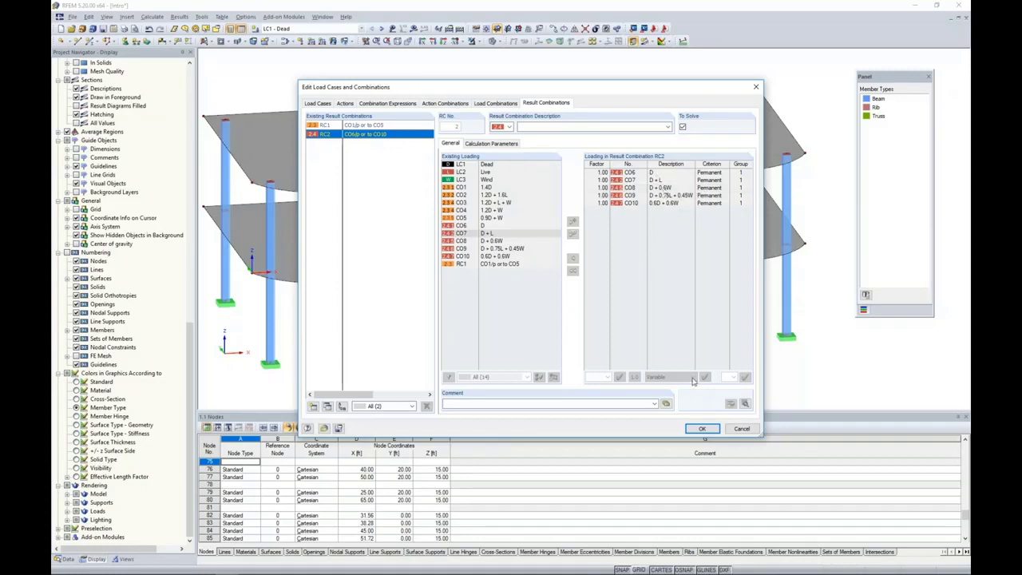
{"action": "left_click", "coordinate": [702, 428]}
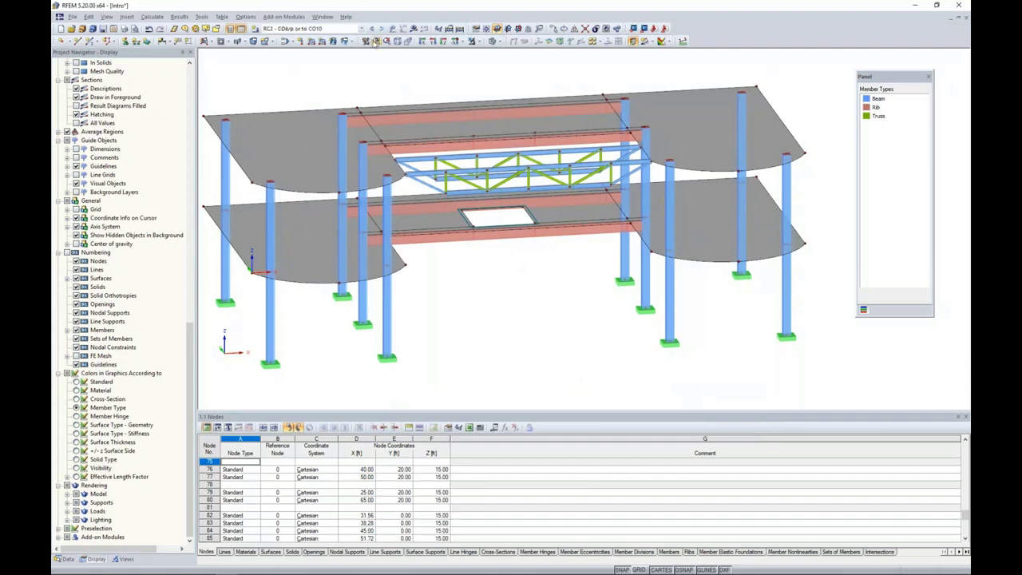
Make LC1 - Dead the current load case for load entry
{"action": "left_click", "coordinate": [362, 28]}
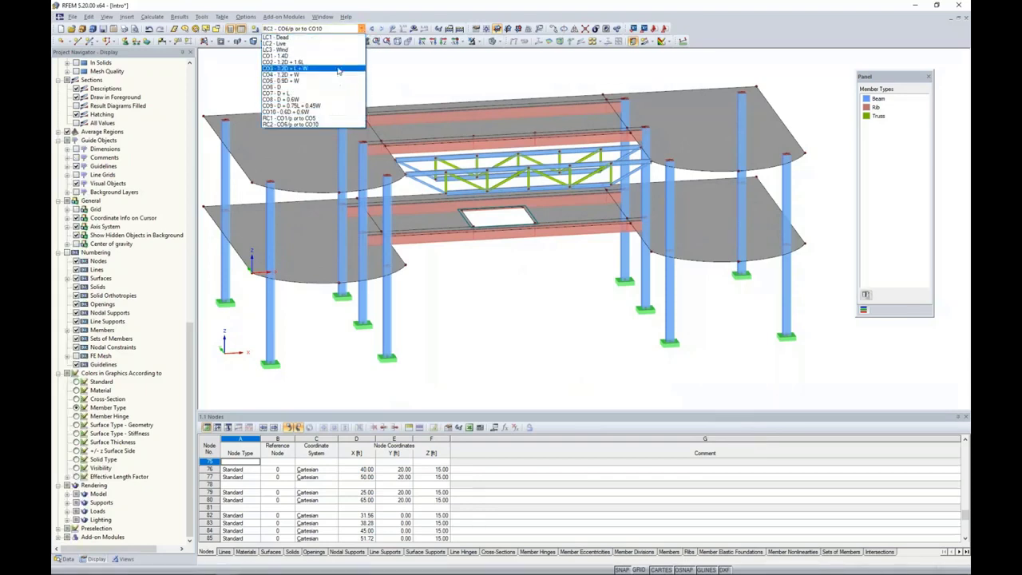
{"action": "left_click", "coordinate": [297, 37]}
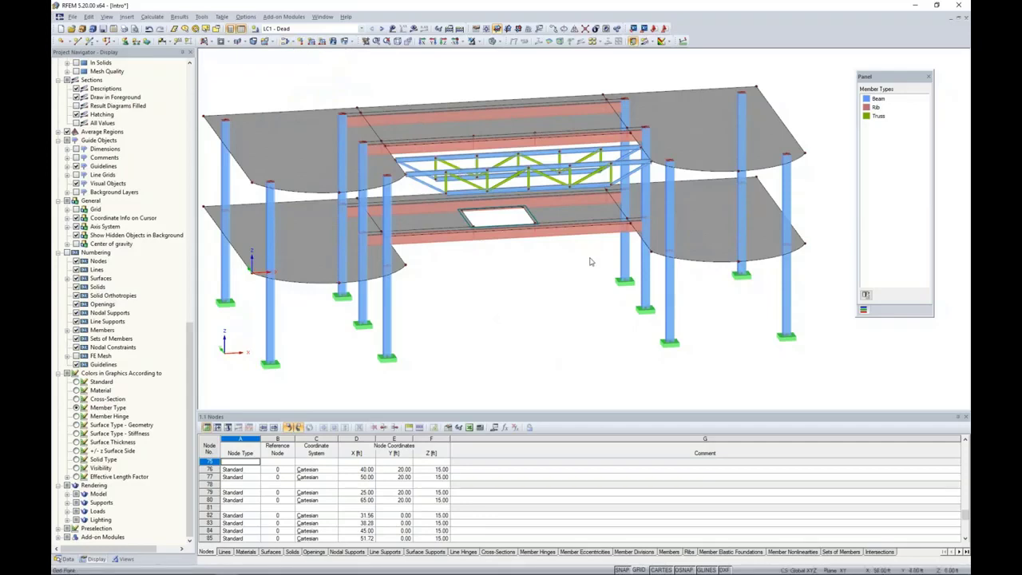
{"action": "mouse_move", "coordinate": [589, 262]}
{"action": "middle_mouse_down", "text": "ctrl"}
{"action": "mouse_move", "coordinate": [598, 285]}
{"action": "mouse_move", "coordinate": [580, 268]}
{"action": "middle_mouse_up", "text": "ctrl"}
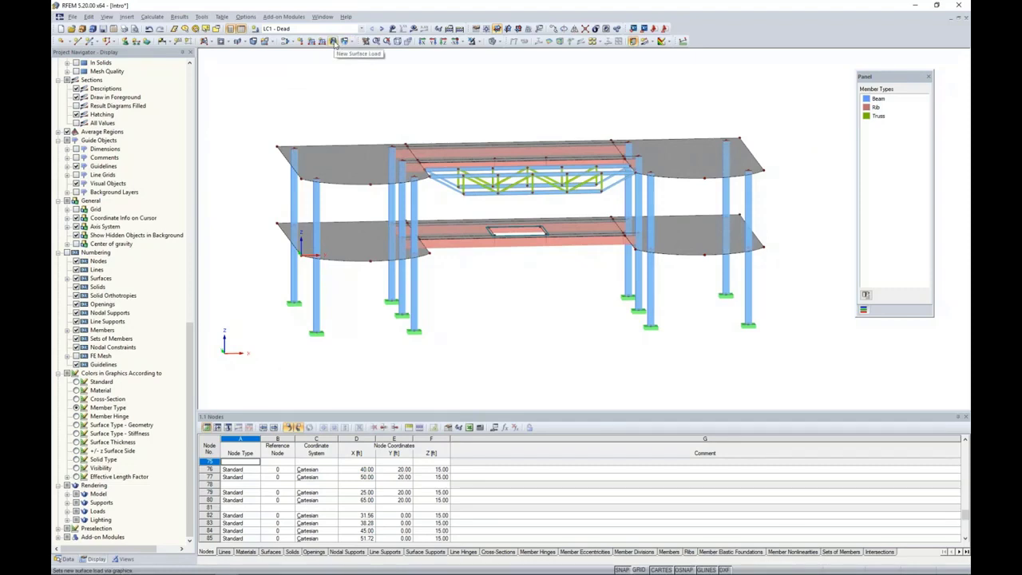
Apply a uniform surface load of -0.030 ksf in global ZL to all surfaces of the upper slab
{"action": "left_click", "coordinate": [334, 42]}
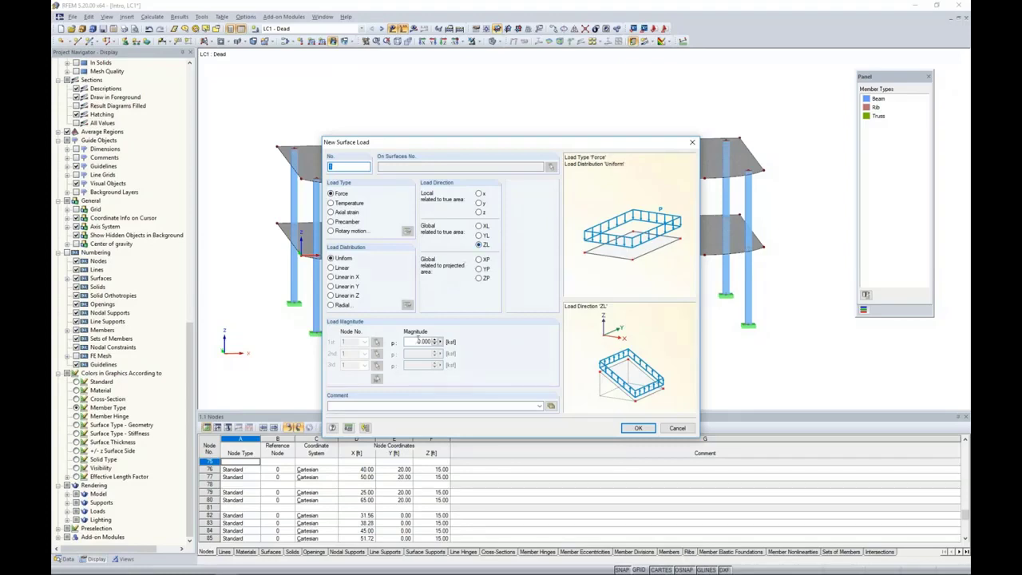
{"action": "double_click", "coordinate": [424, 342]}
{"action": "type", "text": "-0"}
{"action": "type", "text": ".3"}
{"action": "type", "text": "03"}
{"action": "left_click", "coordinate": [638, 428]}
{"action": "left_click_drag", "start_coordinate": [258, 114], "coordinate": [795, 212]}
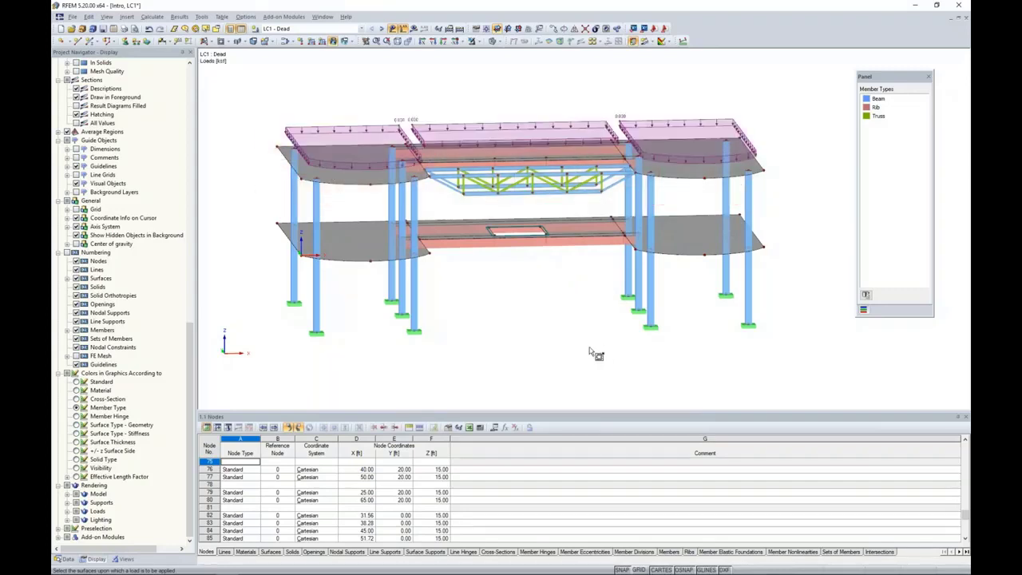
Apply the same uniform dead surface load to all surfaces of the lower slab and end load placement
{"action": "middle_click_drag", "start_coordinate": [594, 352], "coordinate": [560, 311], "text": "ctrl"}
{"action": "left_click_drag", "start_coordinate": [271, 209], "coordinate": [792, 282]}
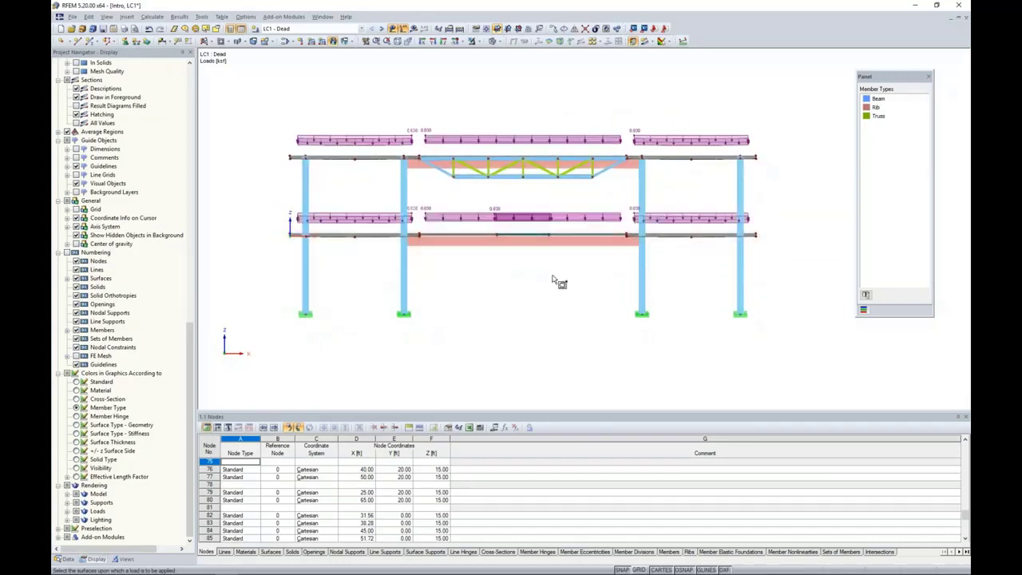
{"action": "middle_click_drag", "start_coordinate": [557, 279], "coordinate": [567, 322], "text": "ctrl"}
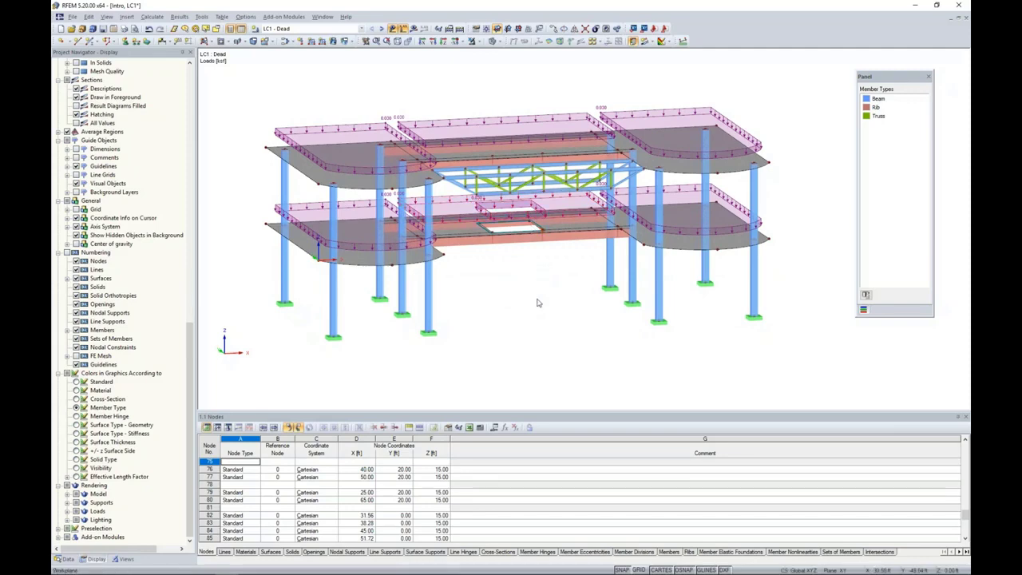
{"action": "middle_click_drag", "start_coordinate": [549, 298], "coordinate": [560, 326], "text": "ctrl"}
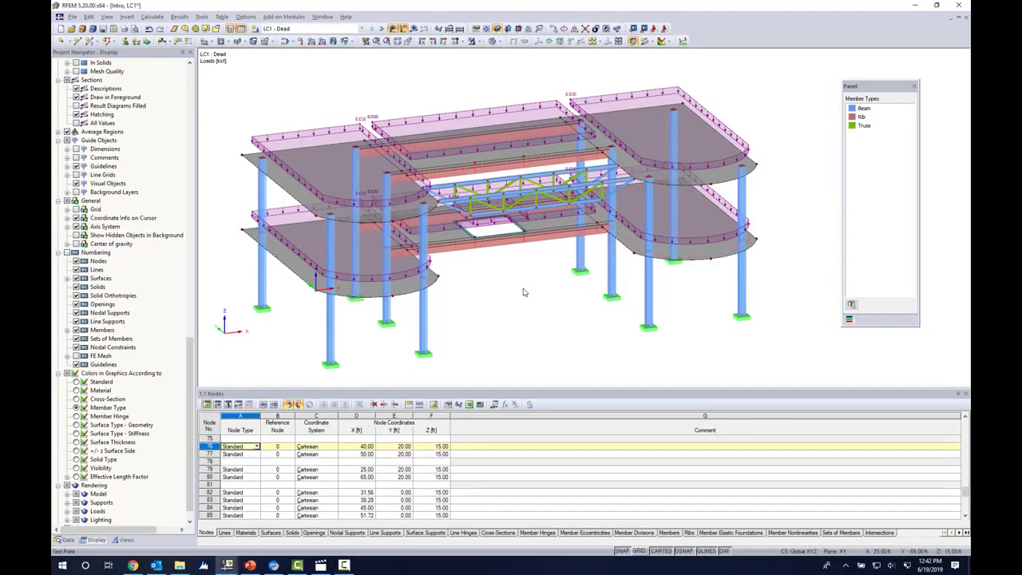
Apply a uniform member load of -0.430 kip/ft in global ZL to the top chord members of the inner truss
{"action": "middle_click_drag", "start_coordinate": [523, 290], "coordinate": [497, 292], "text": "ctrl"}
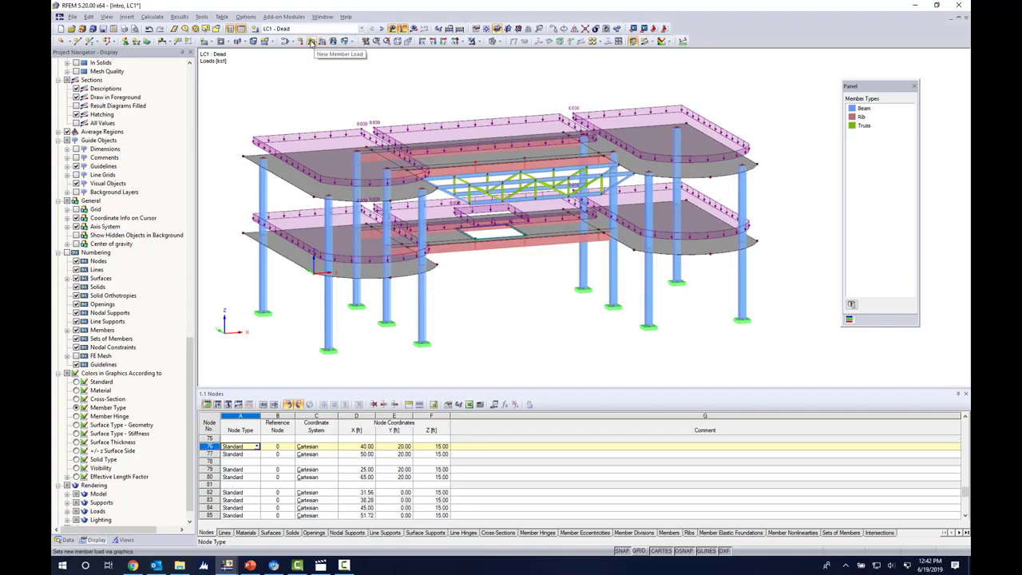
{"action": "left_click", "coordinate": [311, 41]}
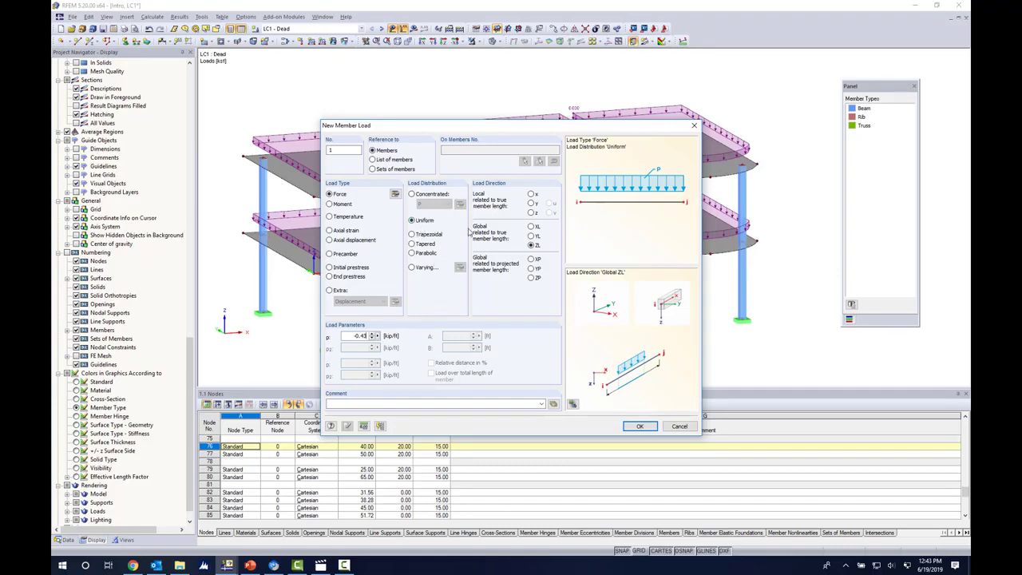
{"action": "left_click", "coordinate": [639, 425]}
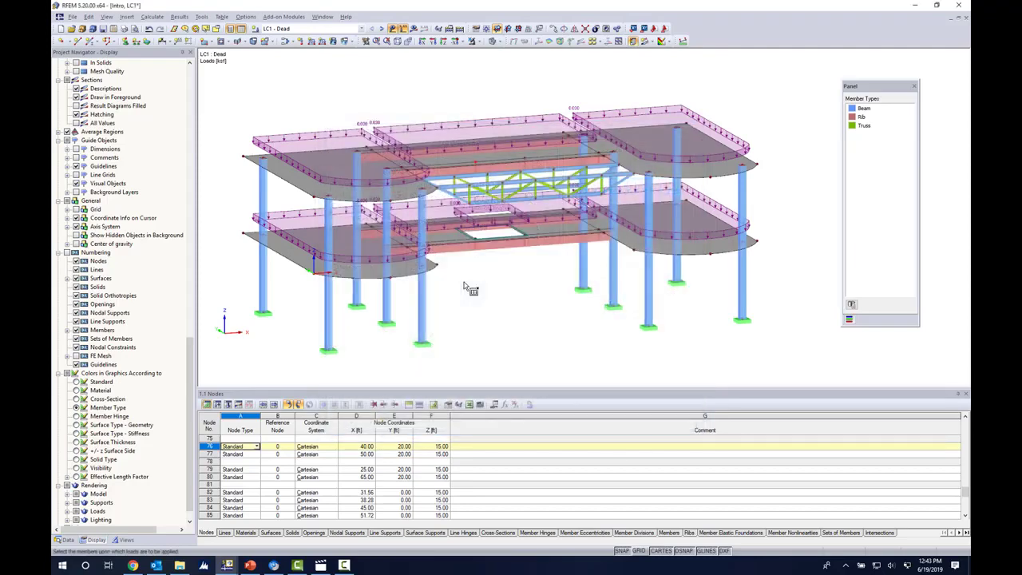
{"action": "left_click", "coordinate": [463, 175]}
{"action": "left_click", "coordinate": [504, 172]}
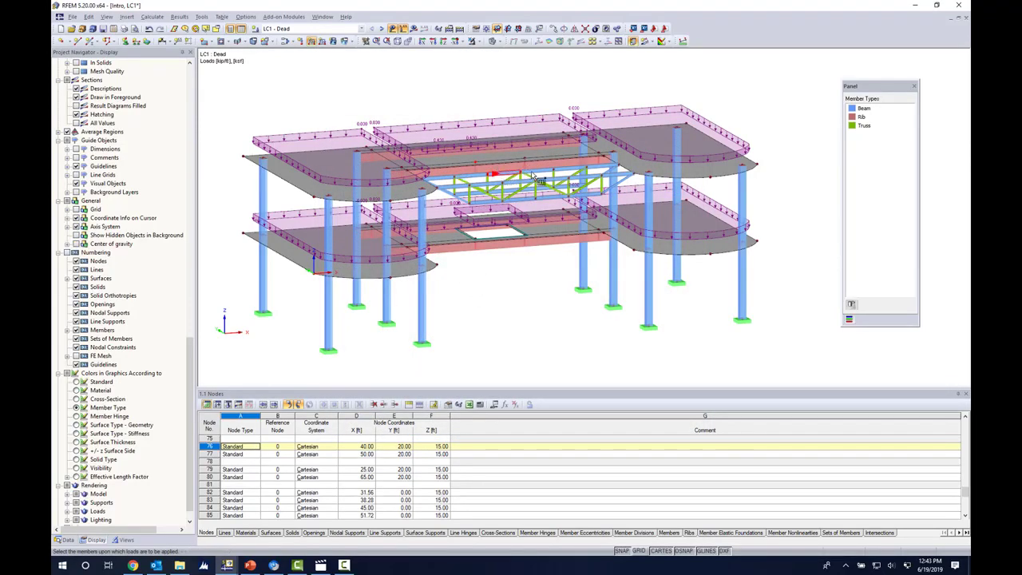
{"action": "left_click", "coordinate": [536, 170]}
{"action": "left_click", "coordinate": [568, 169]}
{"action": "left_click", "coordinate": [591, 167]}
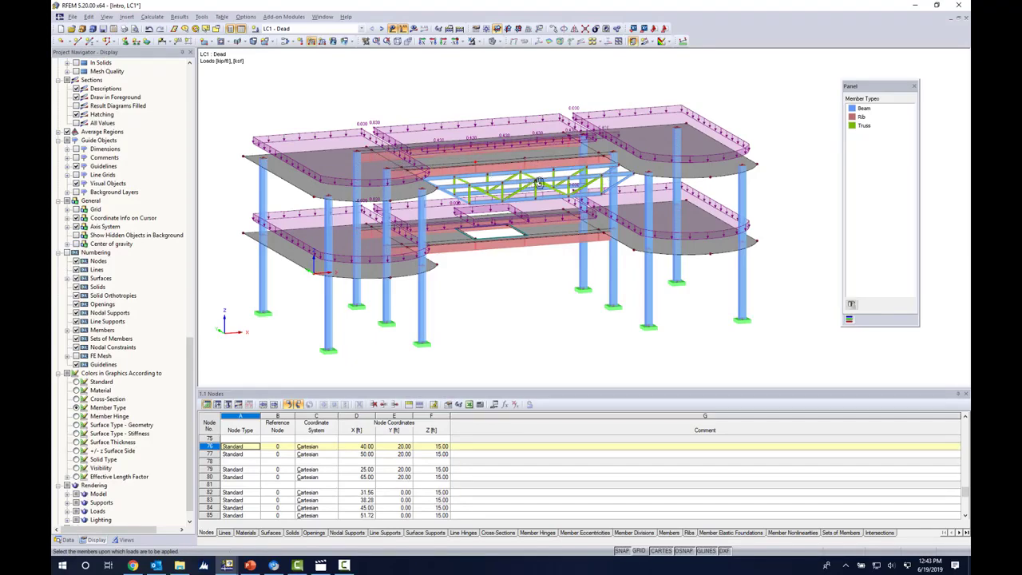
Repeat the -0.430 kip/ft uniform member load in global ZL on the top chord members of the outer truss
{"action": "middle_click_drag", "start_coordinate": [539, 183], "coordinate": [789, 183], "text": "ctrl"}
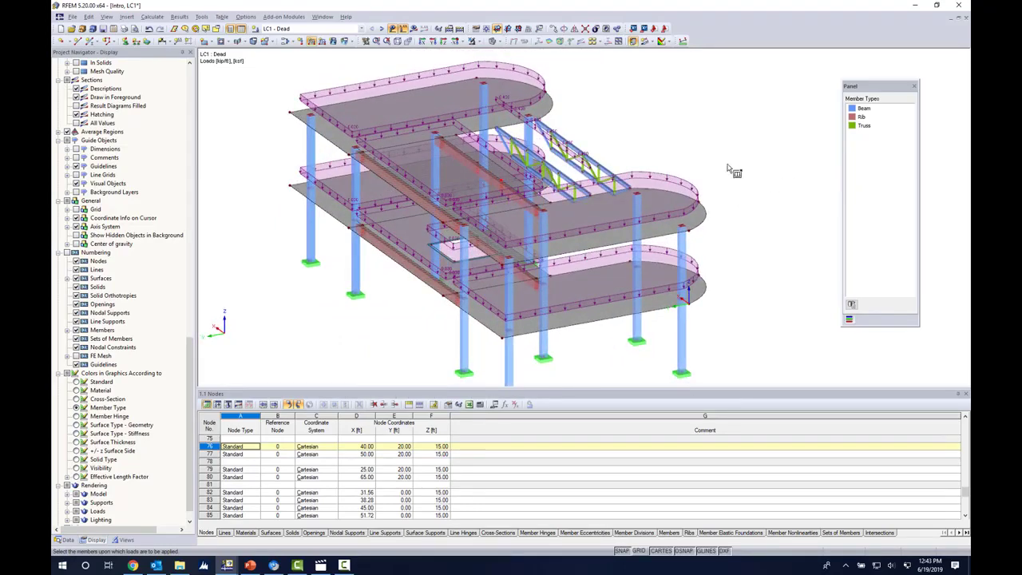
{"action": "middle_click_drag", "start_coordinate": [685, 154], "coordinate": [644, 167], "text": "ctrl"}
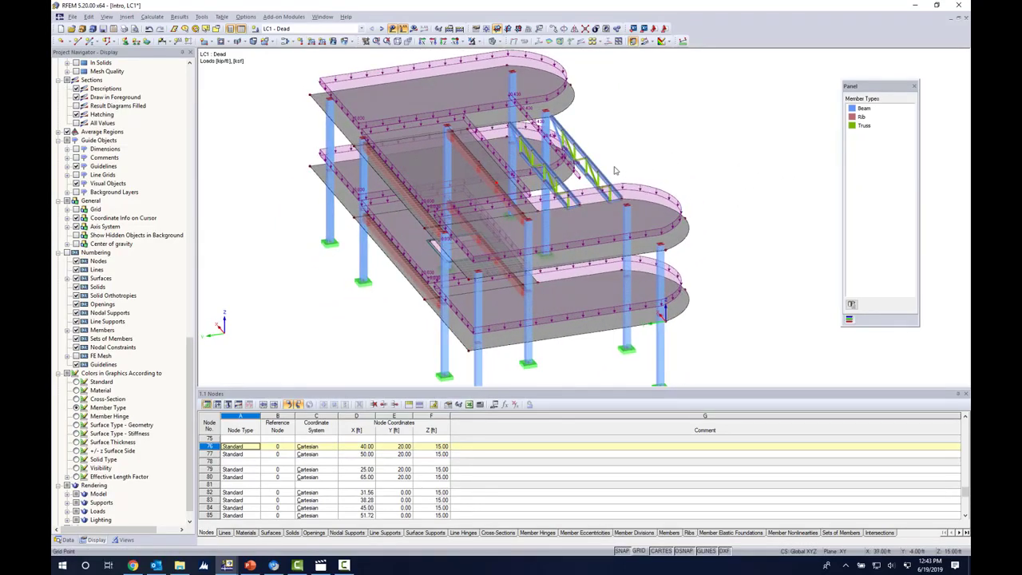
{"action": "scroll", "coordinate": [615, 170], "scroll_direction": "up", "scroll_amount": 4}
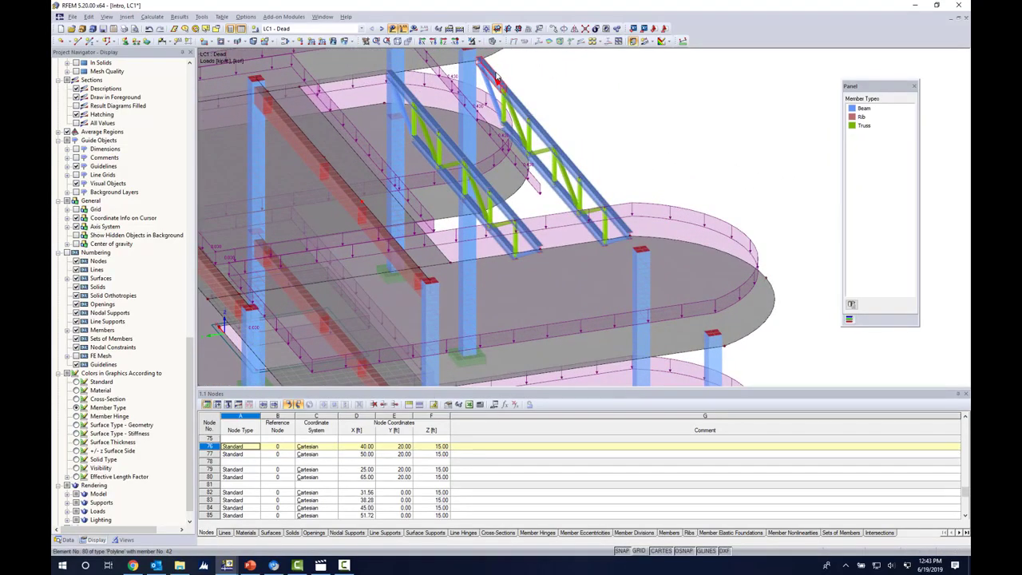
{"action": "middle_click_drag", "start_coordinate": [593, 96], "coordinate": [586, 152]}
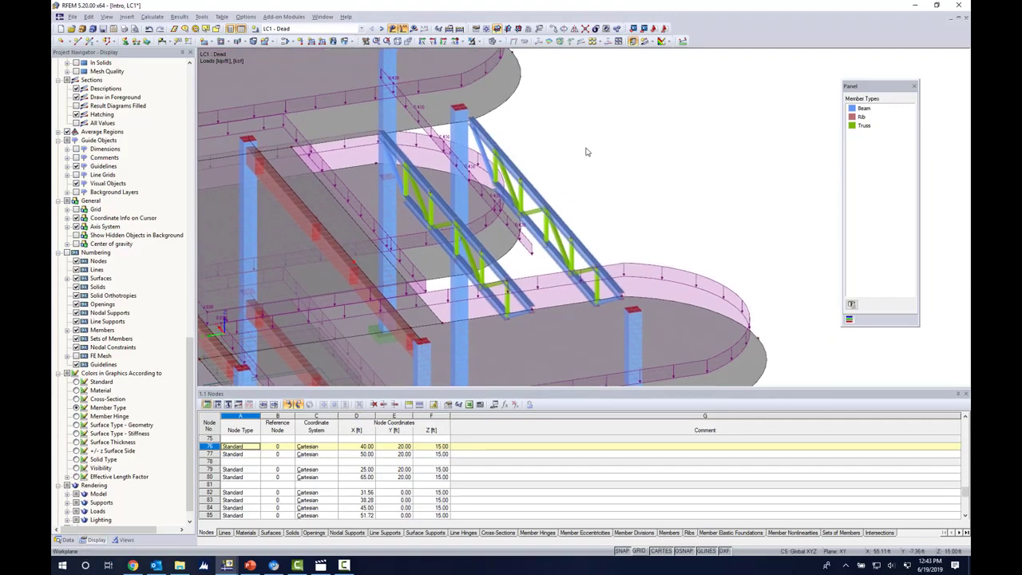
{"action": "right_click", "coordinate": [595, 93]}
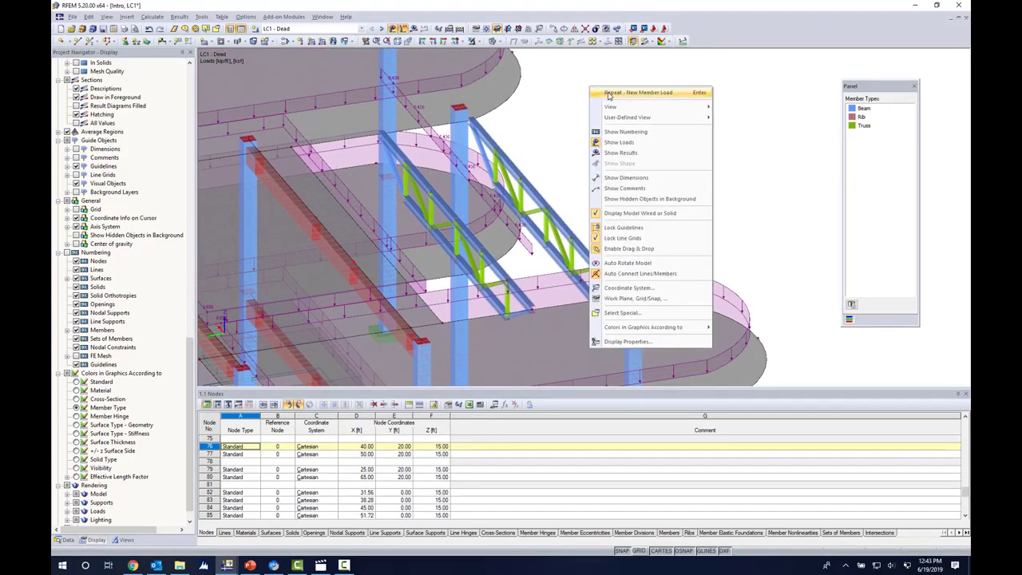
{"action": "left_click", "coordinate": [610, 96]}
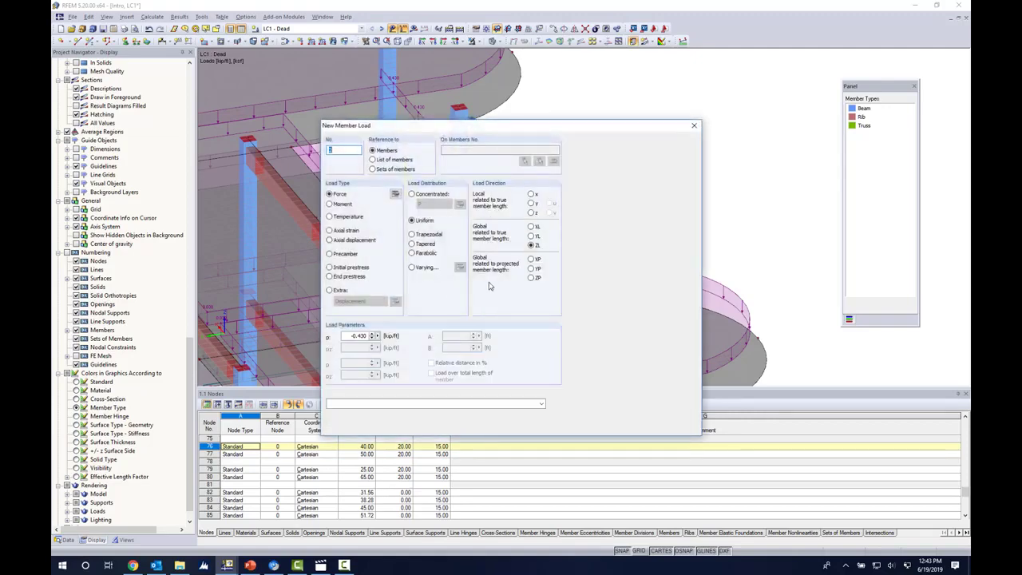
{"action": "left_click", "coordinate": [640, 426]}
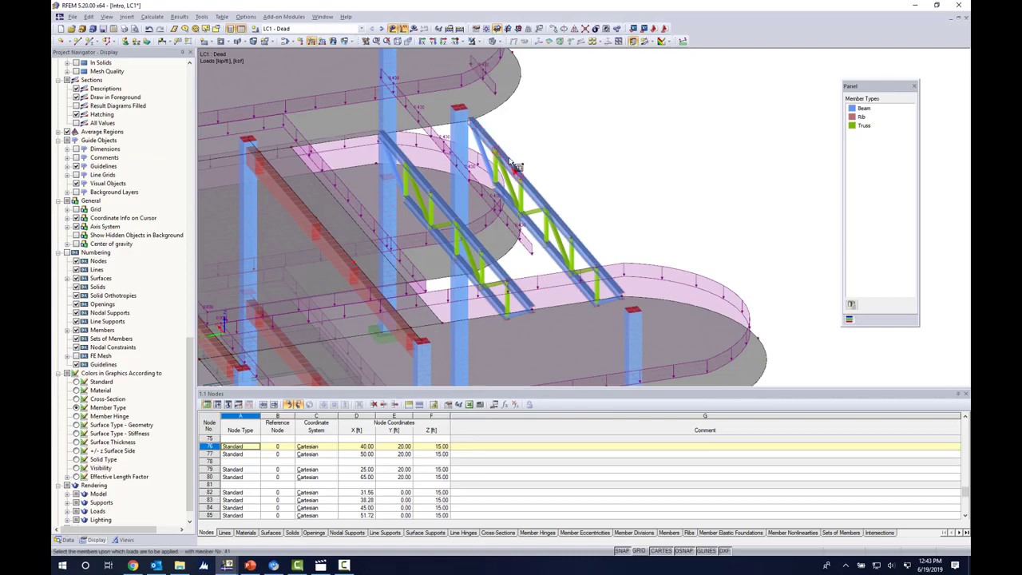
{"action": "left_click", "coordinate": [559, 226]}
{"action": "left_click", "coordinate": [589, 253]}
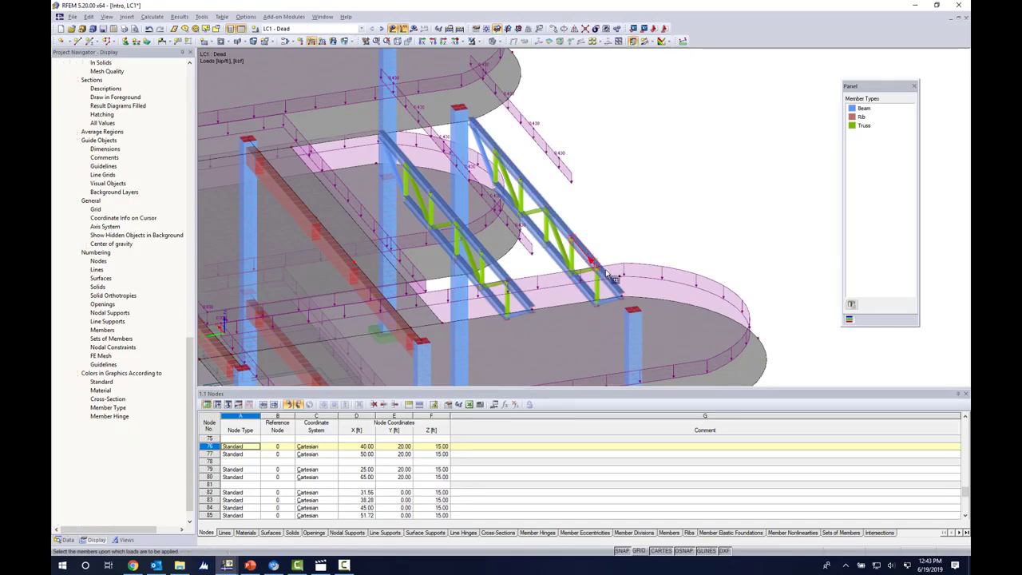
Apply the dead load to the last unloaded top chord member of the outer truss and end the load placement
{"action": "left_click", "coordinate": [616, 254]}
{"action": "key", "text": "Escape"}
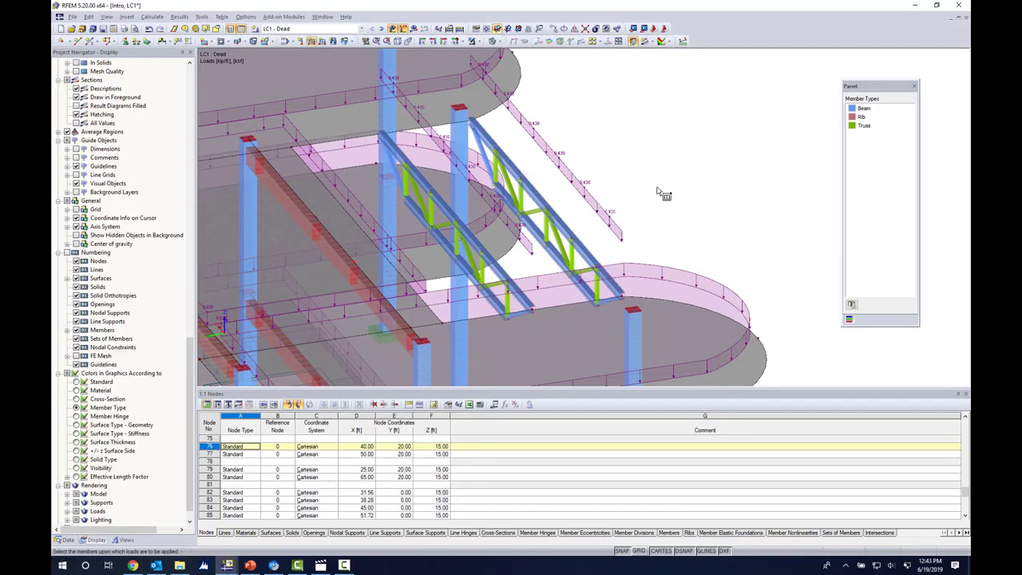
{"action": "scroll", "coordinate": [675, 149], "scroll_direction": "down", "scroll_amount": 4}
{"action": "scroll", "coordinate": [676, 150], "scroll_direction": "down", "scroll_amount": 4}
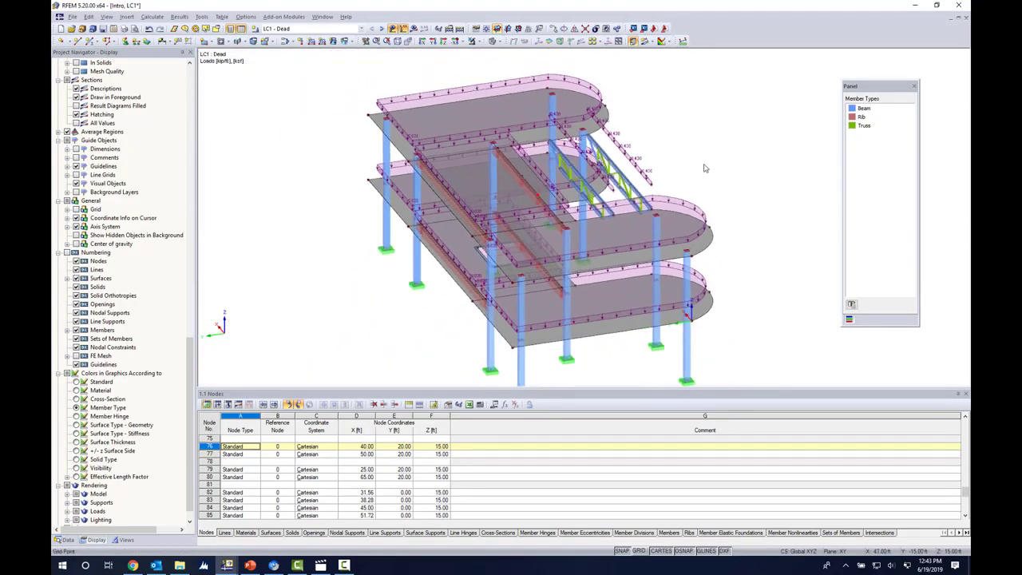
{"action": "middle_click_drag", "start_coordinate": [705, 168], "coordinate": [388, 110], "text": "ctrl"}
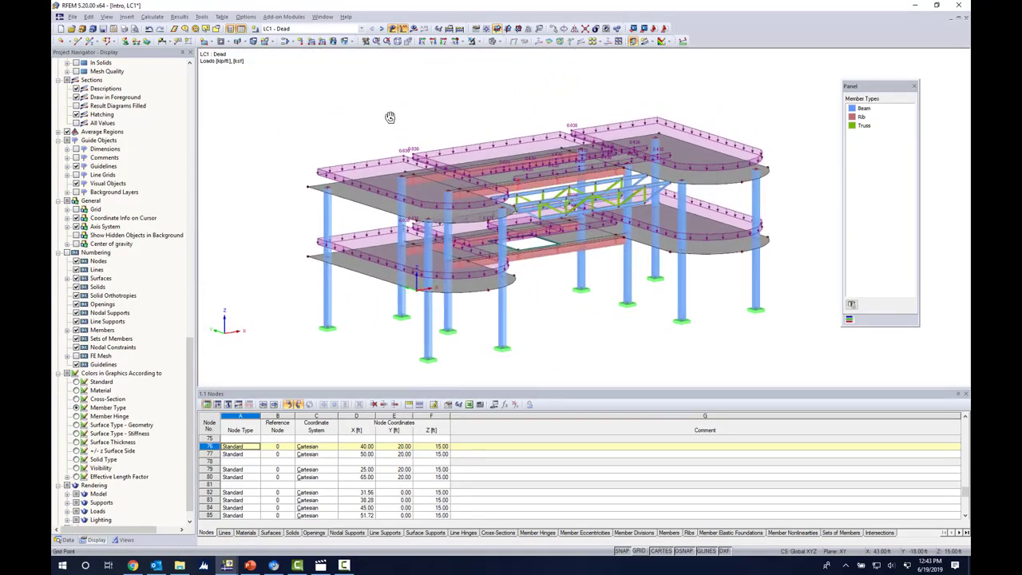
{"action": "middle_click_drag", "start_coordinate": [524, 163], "coordinate": [464, 152]}
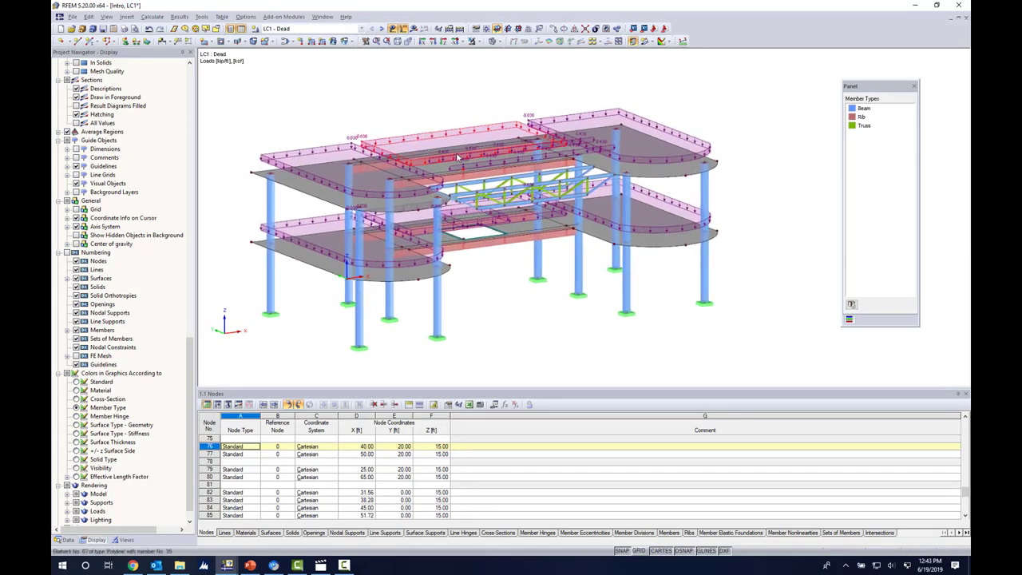
{"action": "scroll", "coordinate": [464, 152], "scroll_direction": "up", "scroll_amount": 2}
{"action": "middle_click_drag", "start_coordinate": [512, 238], "coordinate": [516, 217]}
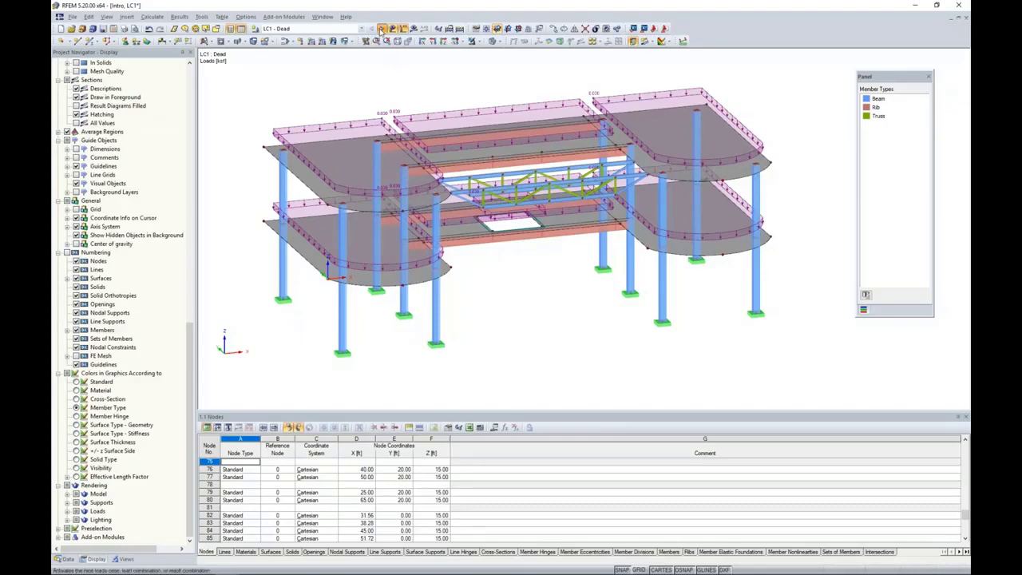
Switch to load case LC2 - Live and apply a uniform -0.1 ksf surface load in direction ZL to all lower slab surfaces
{"action": "left_click", "coordinate": [382, 30]}
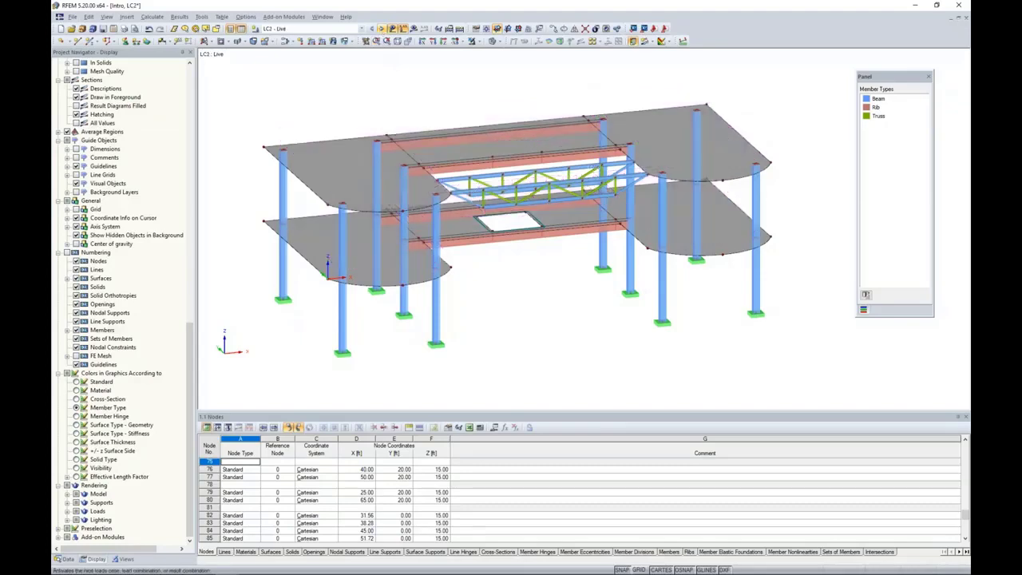
{"action": "scroll", "coordinate": [515, 300], "scroll_direction": "up", "scroll_amount": 1}
{"action": "middle_click_drag", "start_coordinate": [517, 298], "coordinate": [498, 279], "text": "ctrl"}
{"action": "scroll", "coordinate": [498, 279], "scroll_direction": "down", "scroll_amount": 1}
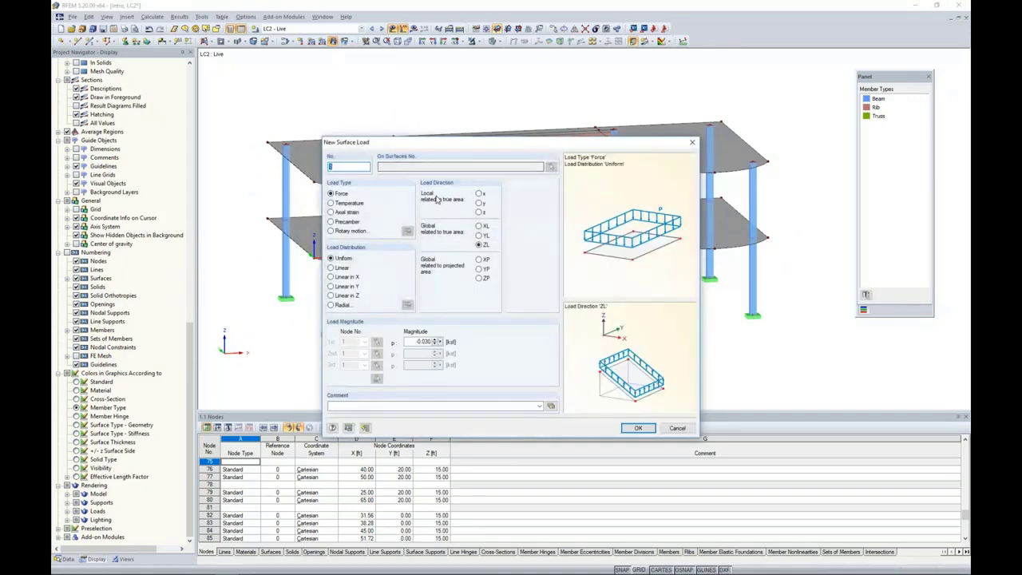
{"action": "double_click", "coordinate": [409, 341]}
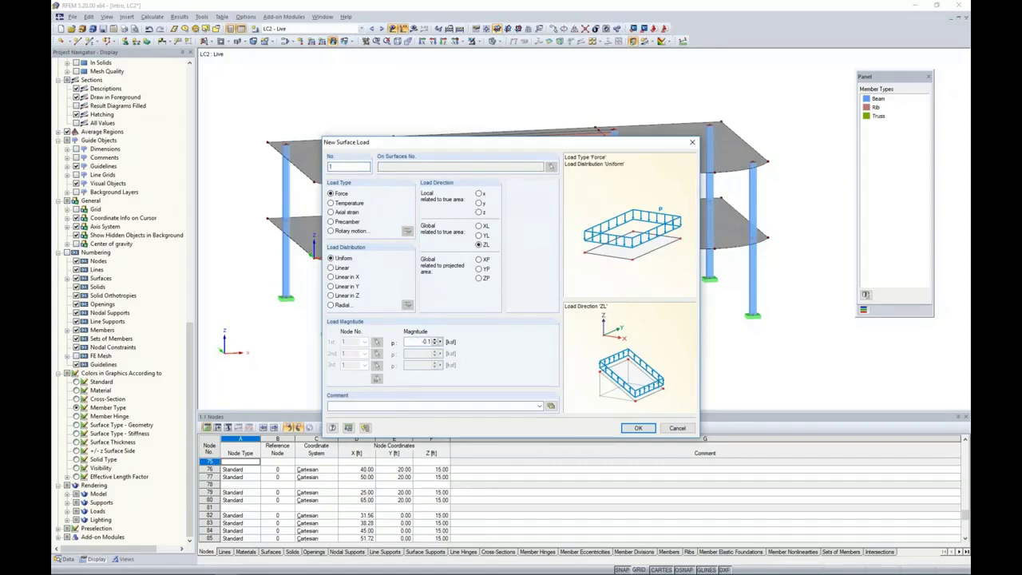
{"action": "left_click", "coordinate": [638, 428]}
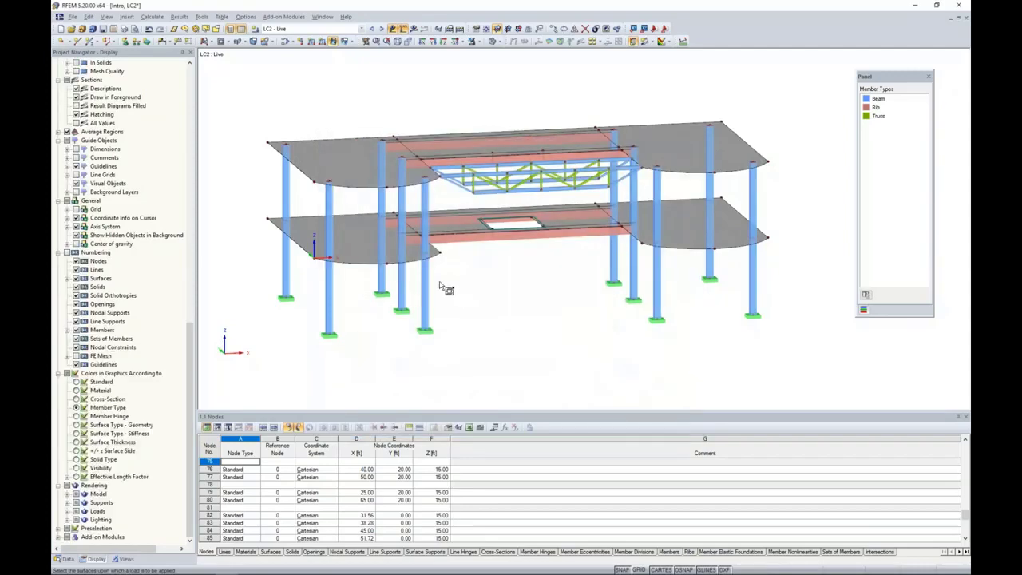
{"action": "middle_click_drag", "start_coordinate": [533, 310], "coordinate": [491, 277], "text": "ctrl"}
{"action": "left_click_drag", "start_coordinate": [257, 196], "coordinate": [776, 266]}
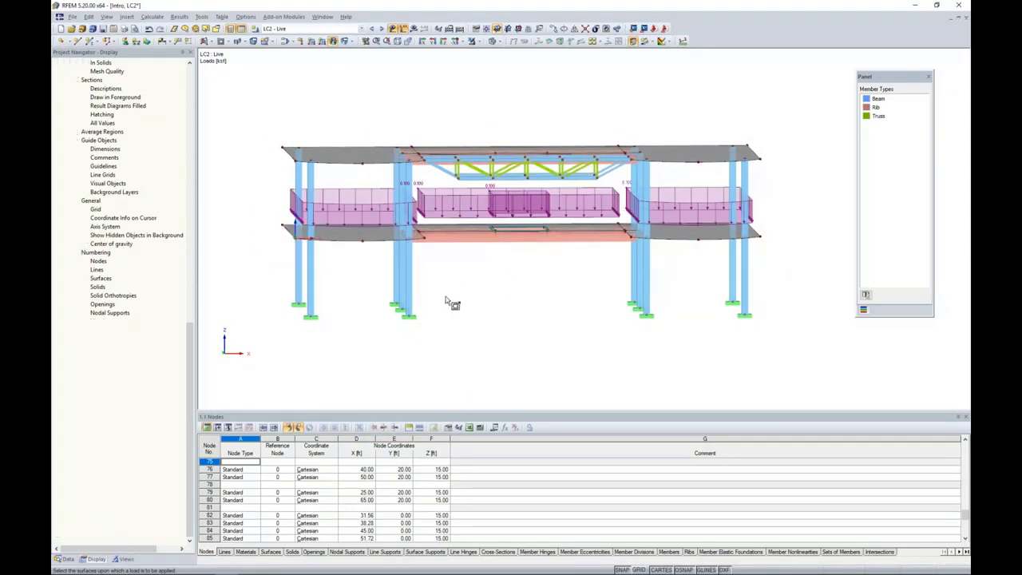
{"action": "middle_click_drag", "start_coordinate": [452, 298], "coordinate": [492, 321], "text": "ctrl"}
{"action": "right_click", "coordinate": [508, 286]}
{"action": "middle_click_drag", "start_coordinate": [507, 286], "coordinate": [542, 303], "text": "ctrl"}
{"action": "scroll", "coordinate": [511, 305], "scroll_direction": "up", "scroll_amount": 2}
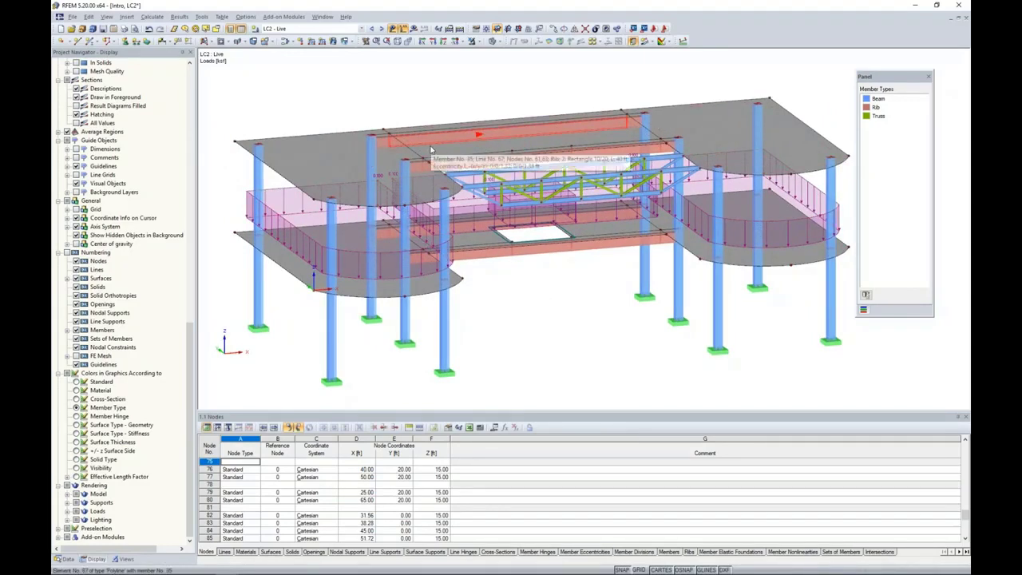
{"action": "middle_click_drag", "start_coordinate": [372, 116], "coordinate": [372, 120]}
{"action": "right_click", "coordinate": [372, 120]}
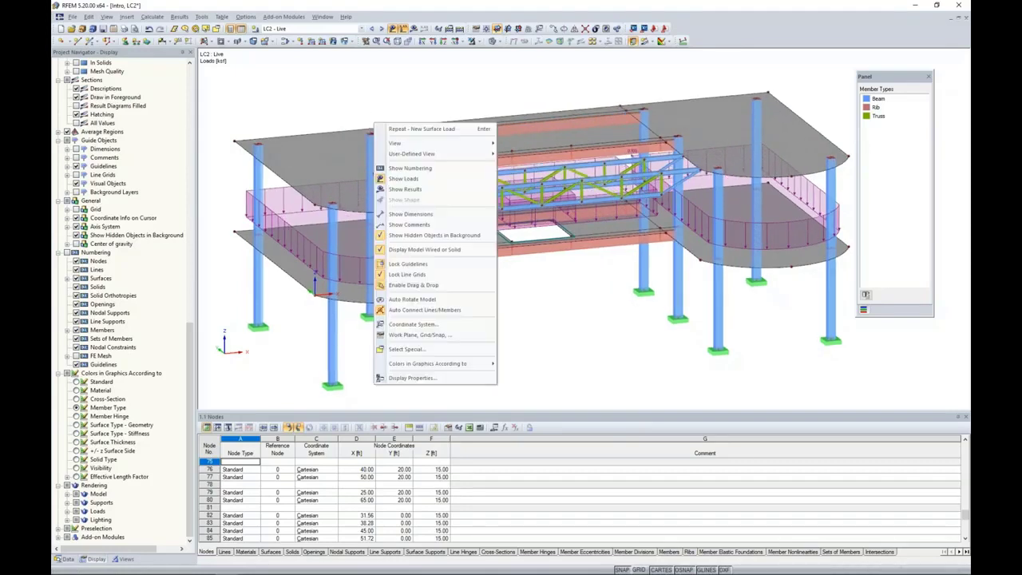
{"action": "left_click", "coordinate": [331, 97]}
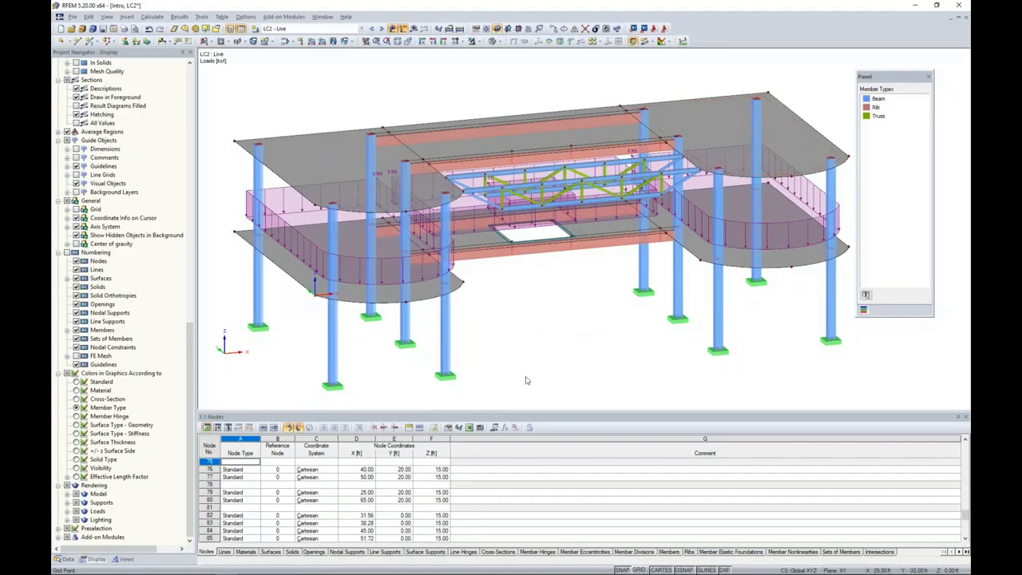
Enlarge the model view and isolate the upper slab with its ribs and trusses using visibility by selected objects
{"action": "left_click_drag", "start_coordinate": [522, 413], "coordinate": [522, 440]}
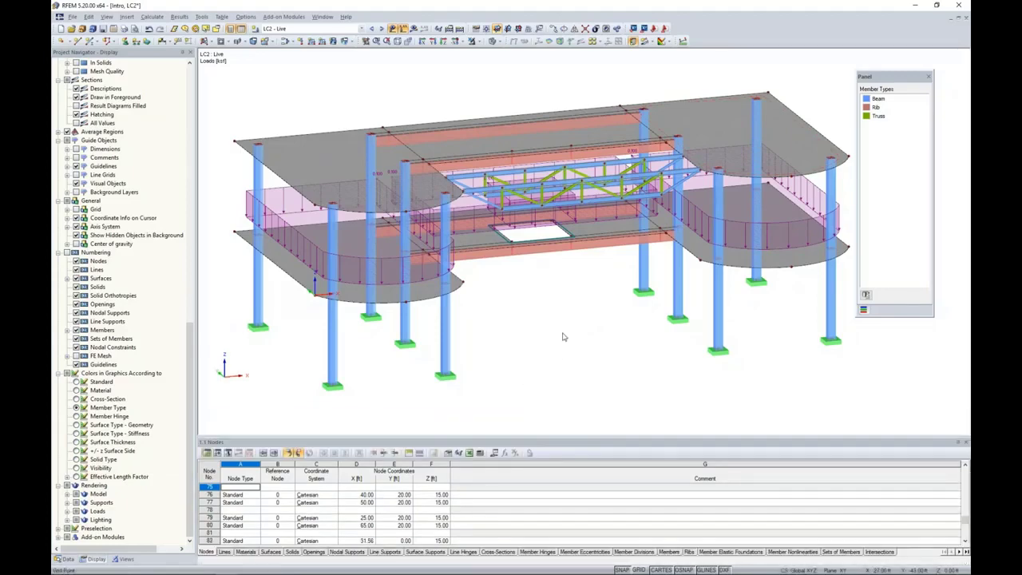
{"action": "middle_click_drag", "start_coordinate": [610, 338], "coordinate": [524, 287], "text": "ctrl"}
{"action": "scroll", "coordinate": [555, 300], "scroll_direction": "down", "scroll_amount": 2}
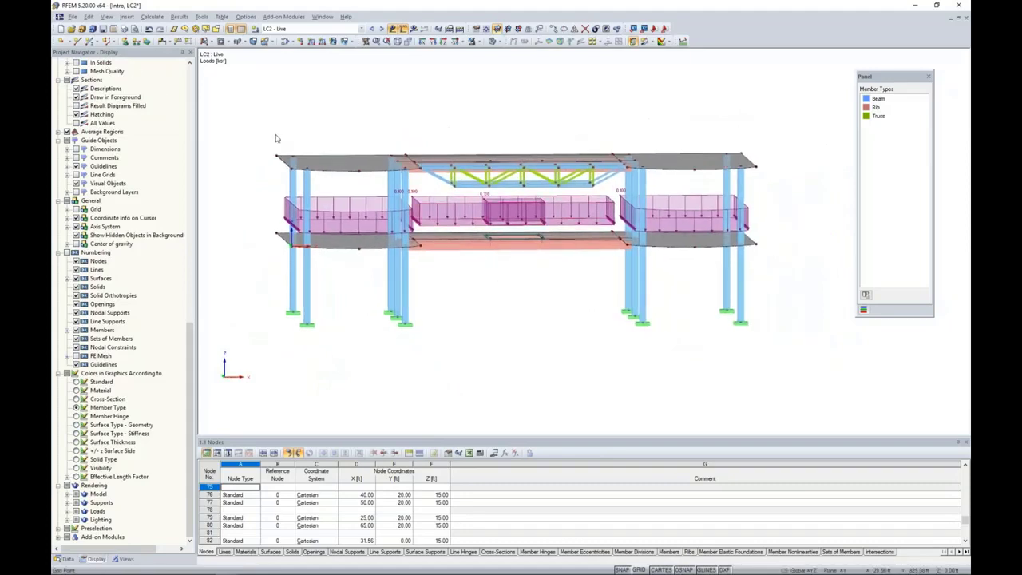
{"action": "left_click_drag", "start_coordinate": [467, 194], "coordinate": [771, 197]}
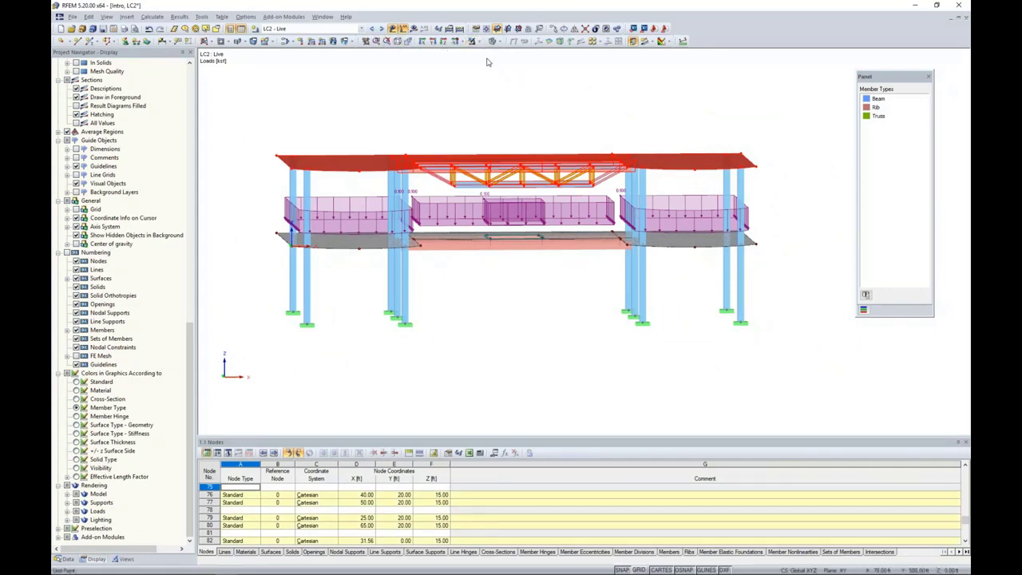
{"action": "left_click", "coordinate": [478, 42]}
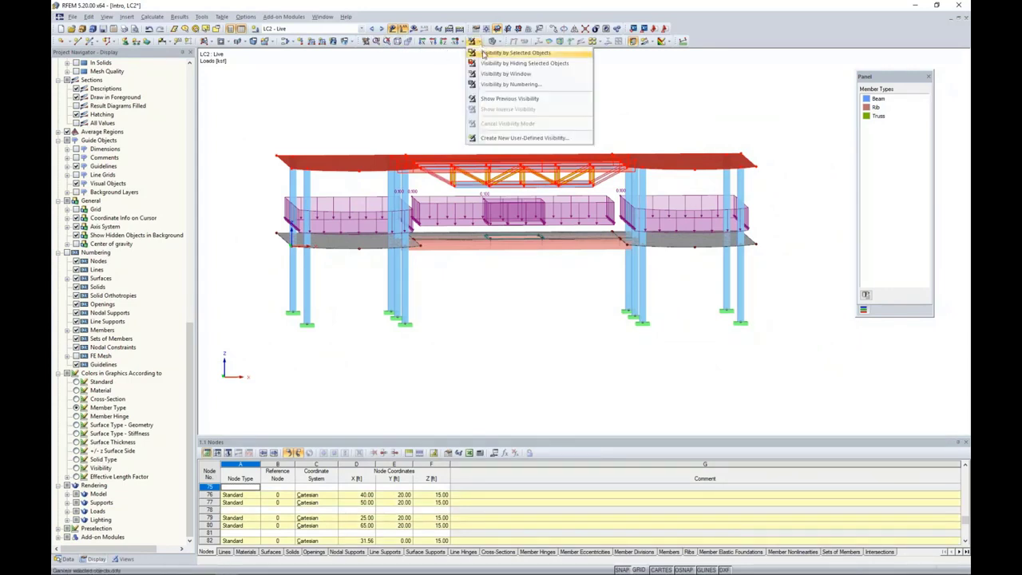
{"action": "left_click", "coordinate": [511, 53]}
{"action": "middle_click_drag", "start_coordinate": [427, 116], "coordinate": [399, 162], "text": "ctrl"}
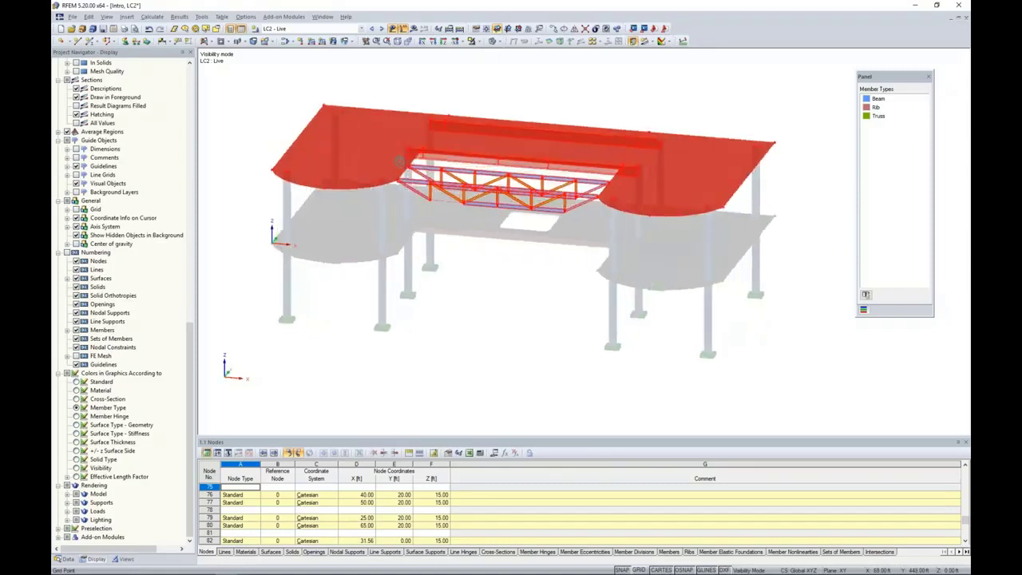
Show the grid, set the work plane origin at the upper slab's rear corner node, and clear the selection
{"action": "left_click", "coordinate": [639, 569]}
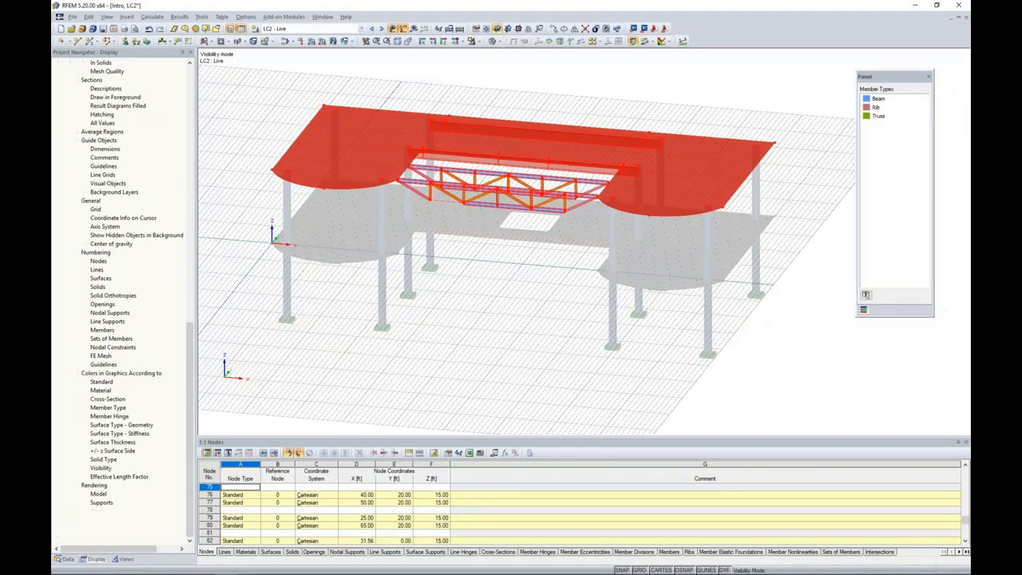
{"action": "left_click", "coordinate": [486, 30]}
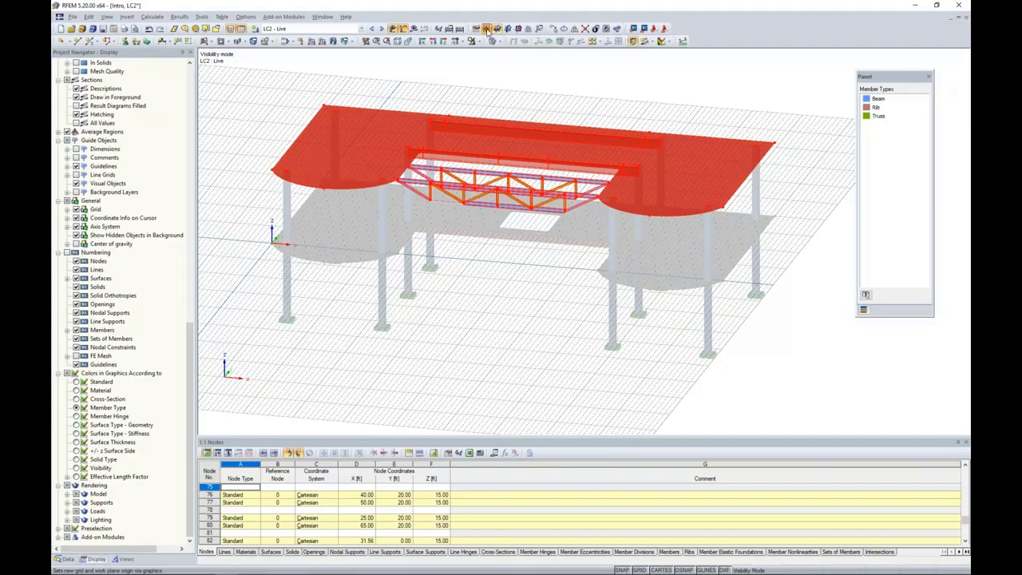
{"action": "left_click", "coordinate": [325, 102]}
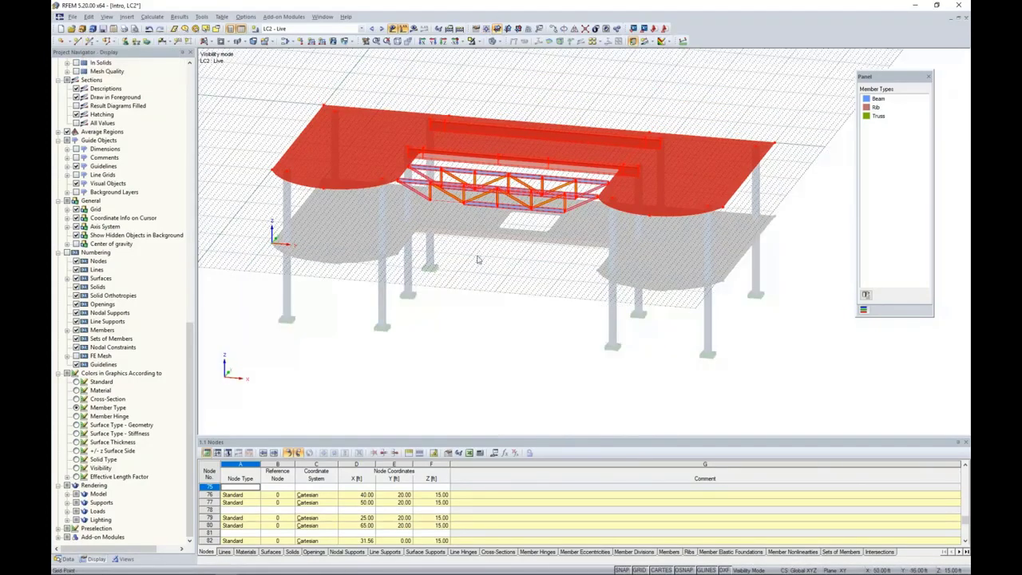
{"action": "middle_click_drag", "start_coordinate": [480, 264], "coordinate": [396, 261], "text": "ctrl"}
{"action": "right_click", "coordinate": [396, 261]}
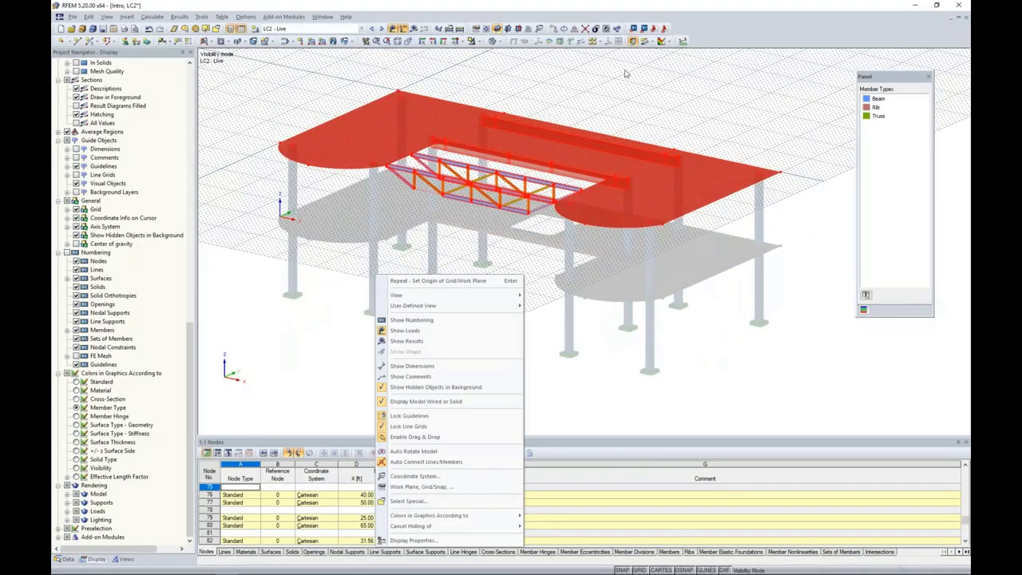
{"action": "left_click", "coordinate": [658, 93]}
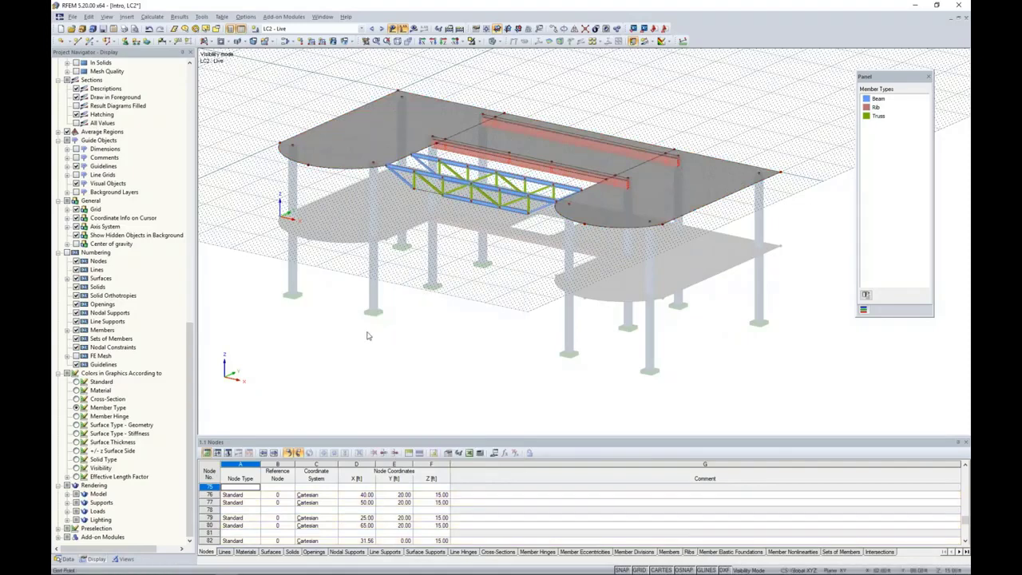
Start a new free rectangular load and assign it to the three upper slab surfaces, 5-7
{"action": "middle_click_drag", "start_coordinate": [419, 262], "coordinate": [449, 358]}
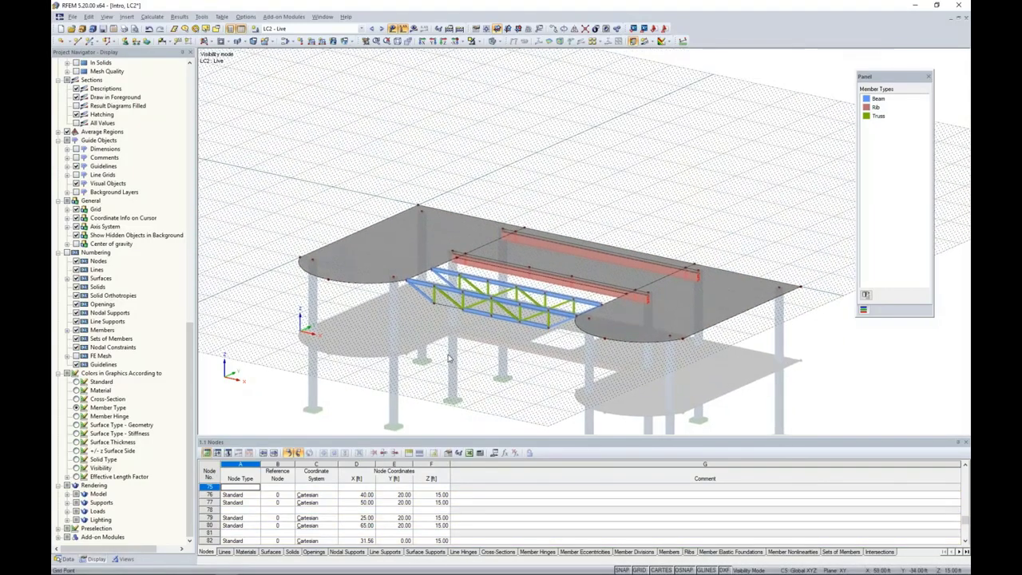
{"action": "left_click", "coordinate": [353, 43]}
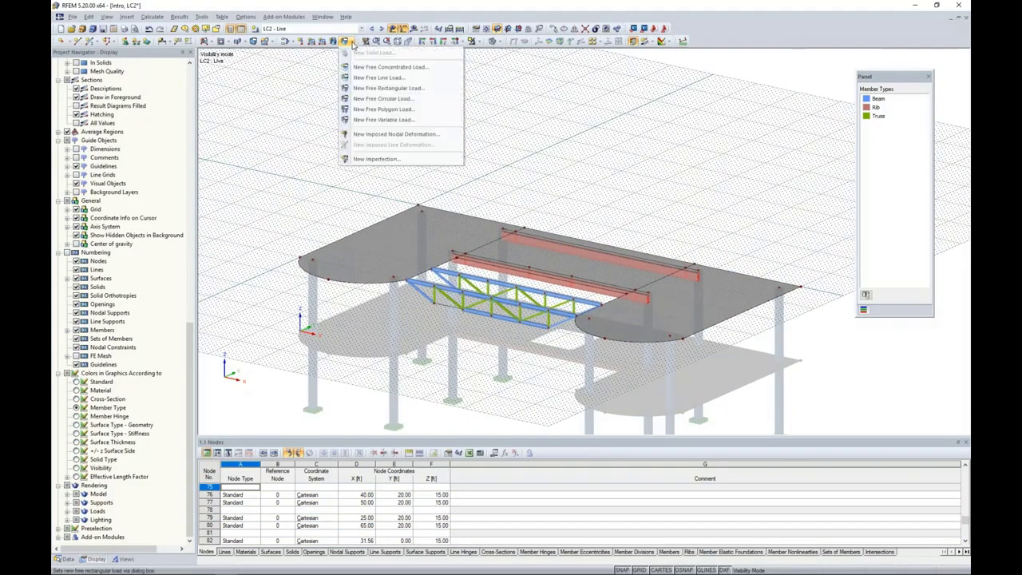
{"action": "left_click", "coordinate": [387, 89]}
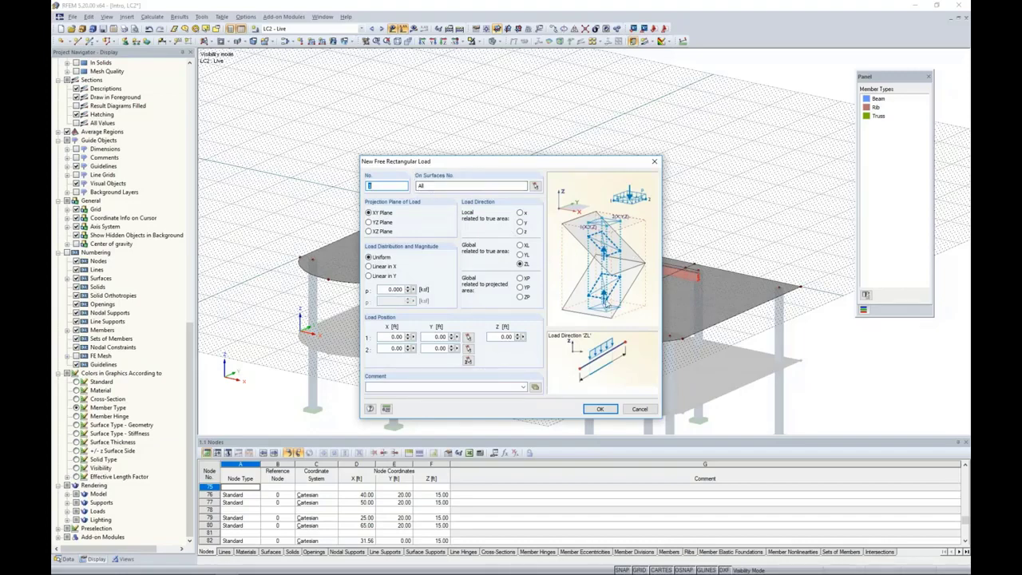
{"action": "left_click_drag", "start_coordinate": [567, 161], "coordinate": [549, 112]}
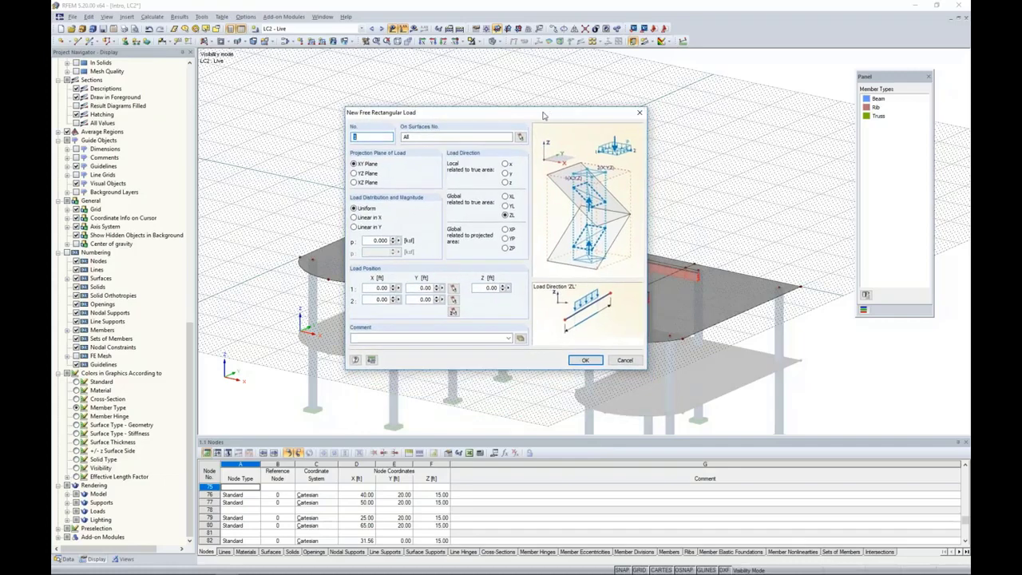
{"action": "left_click", "coordinate": [520, 137]}
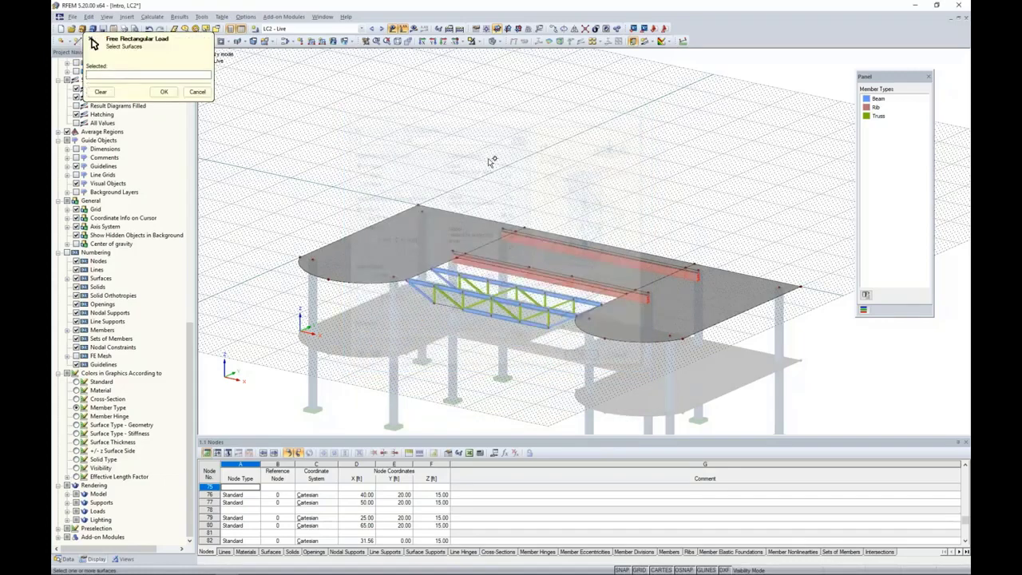
{"action": "left_click", "coordinate": [575, 270]}
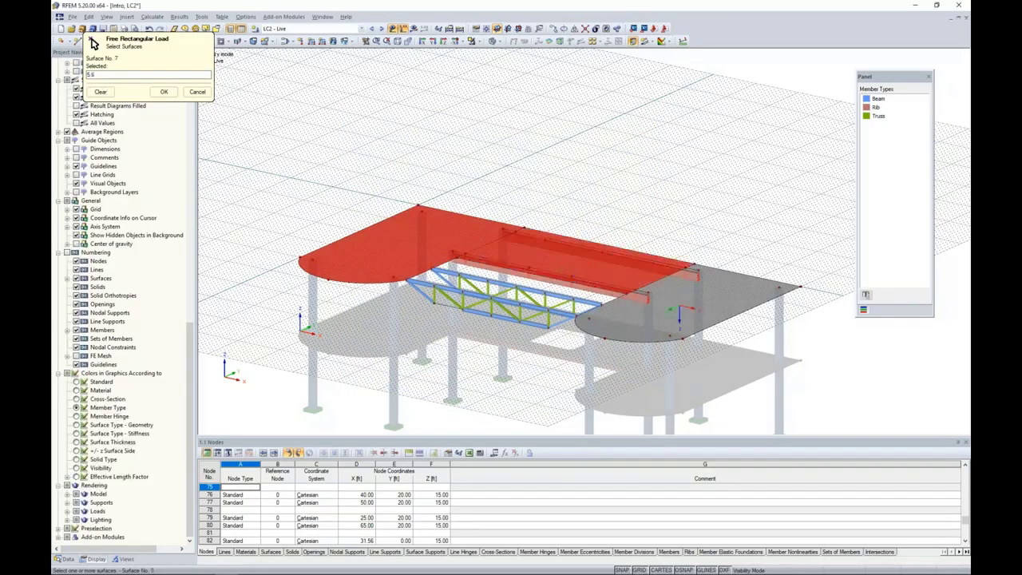
{"action": "left_click", "coordinate": [687, 314]}
{"action": "left_click", "coordinate": [164, 92]}
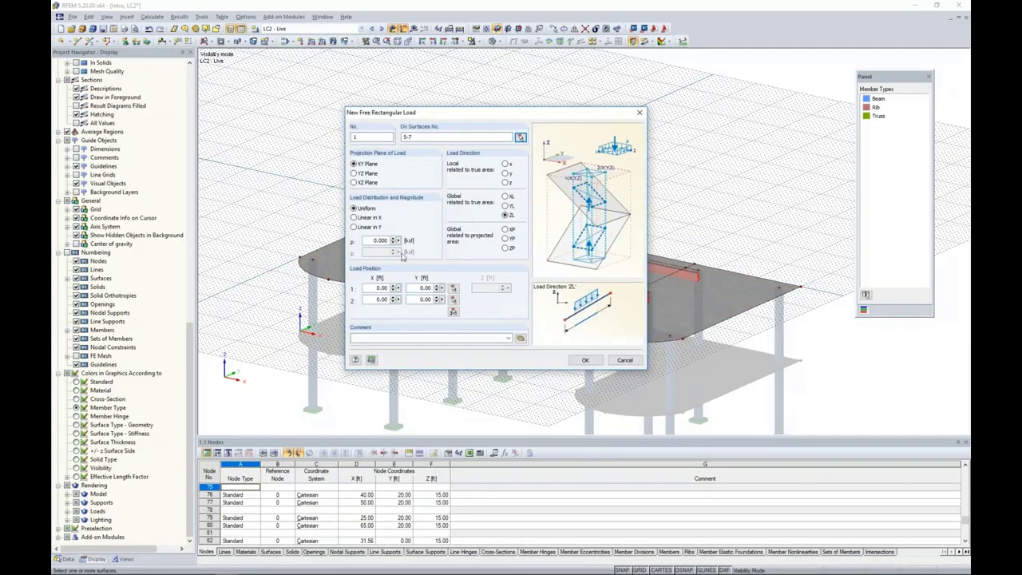
Set the rectangular load to -0.020 ksf, define its area from X 3, Y 37 to X 87, Y 18 ft, and create it
{"action": "double_click", "coordinate": [381, 241]}
{"action": "key", "text": "BackSpace"}
{"action": "left_click", "coordinate": [453, 312]}
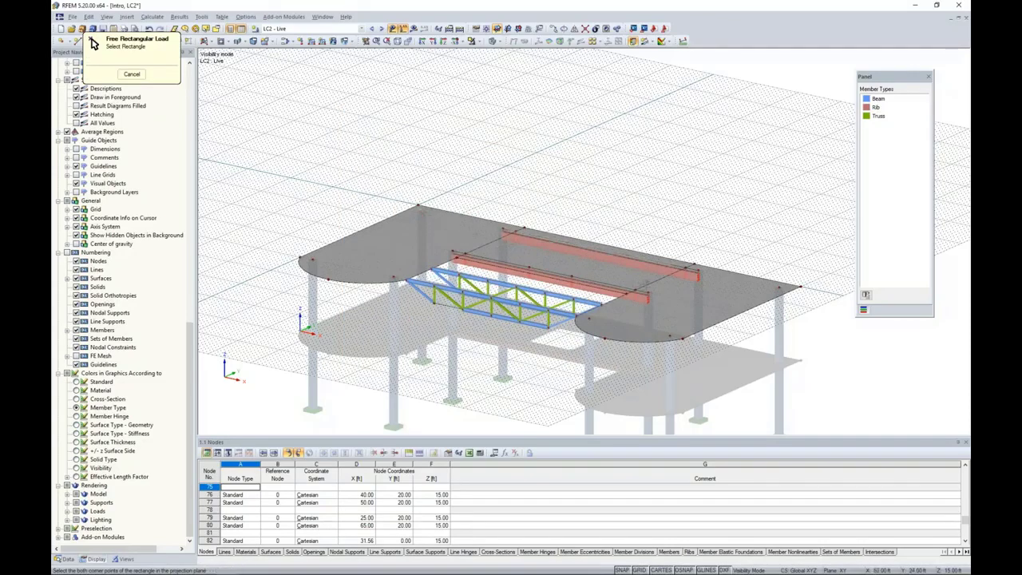
{"action": "left_click", "coordinate": [723, 312]}
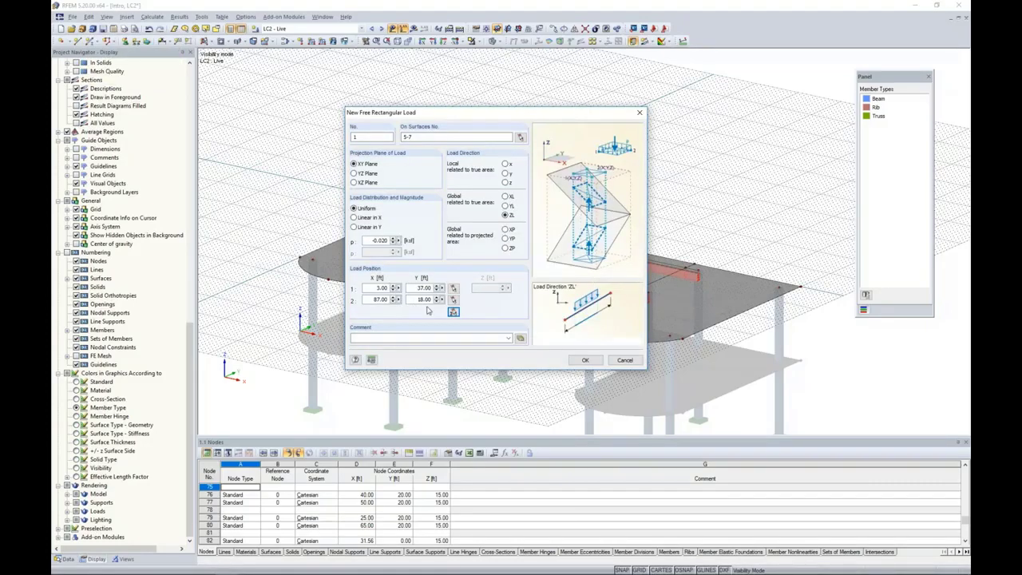
{"action": "left_click", "coordinate": [584, 360]}
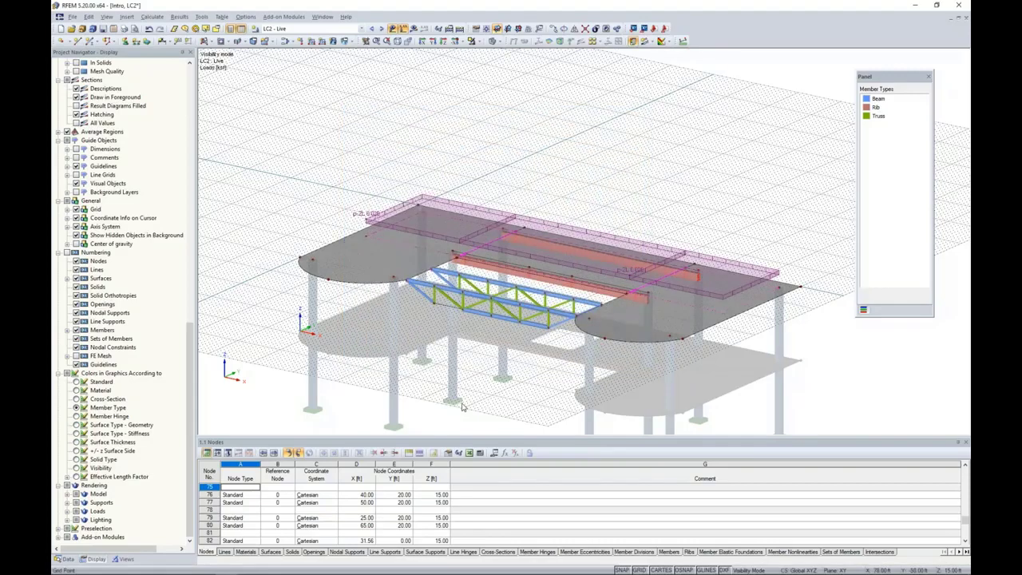
{"action": "middle_click_drag", "start_coordinate": [477, 375], "coordinate": [527, 292], "text": "ctrl"}
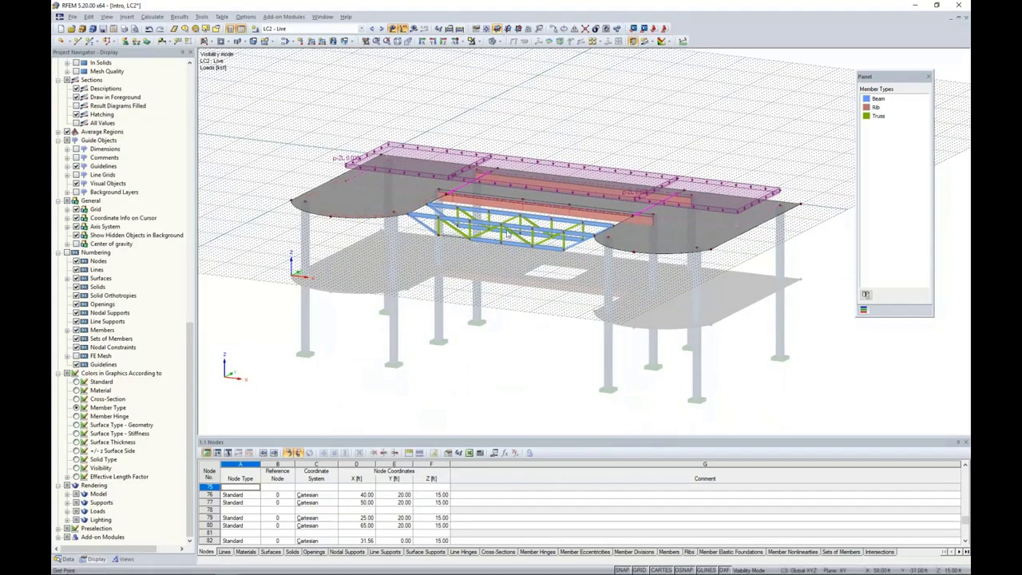
{"action": "scroll", "coordinate": [423, 225], "scroll_direction": "up", "scroll_amount": 1}
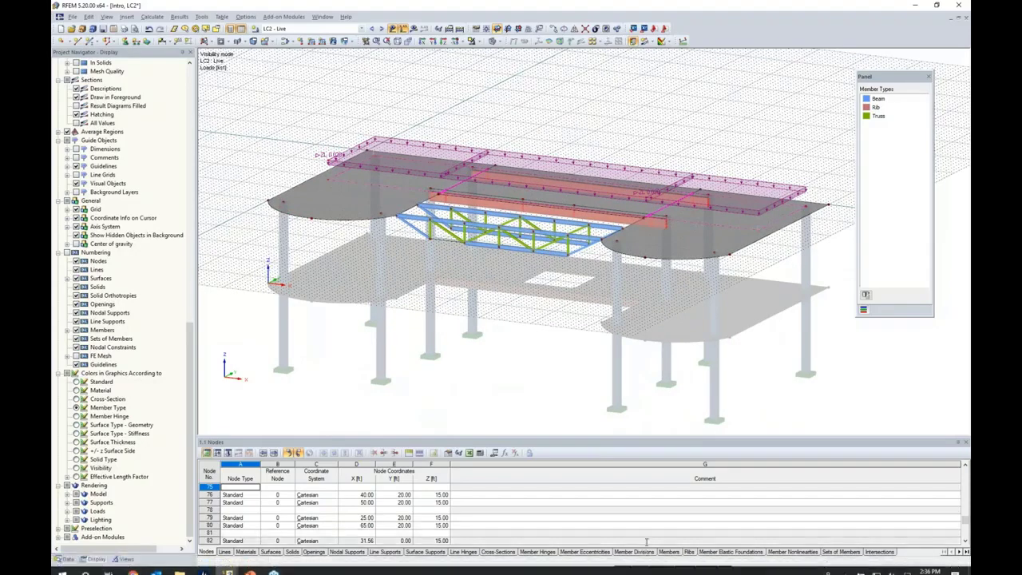
Hide the grid, cancel visibility mode to show the whole structure, and switch to load case LC3 - Wind
{"action": "left_click", "coordinate": [639, 570]}
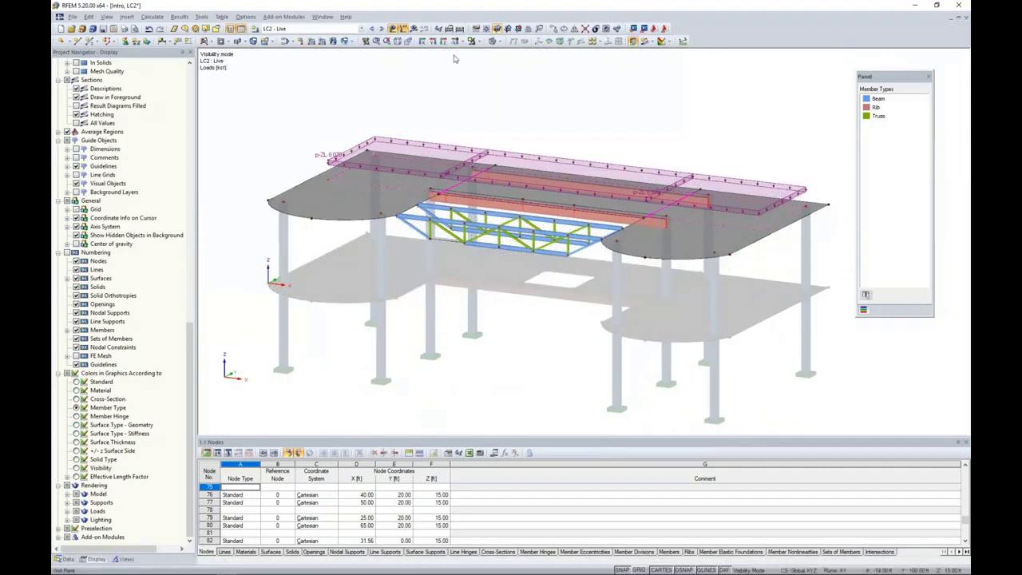
{"action": "left_click", "coordinate": [477, 42]}
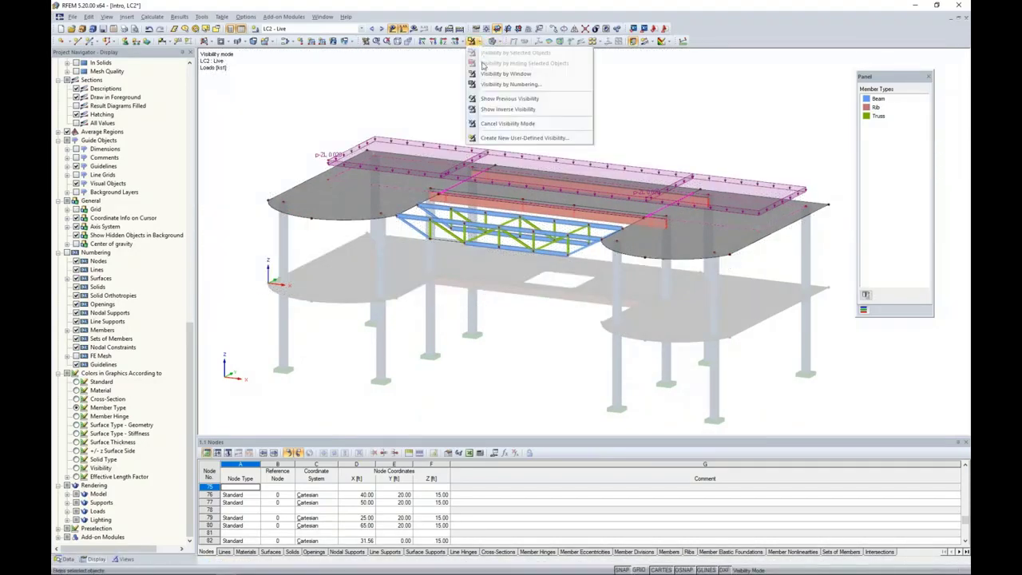
{"action": "left_click", "coordinate": [483, 125]}
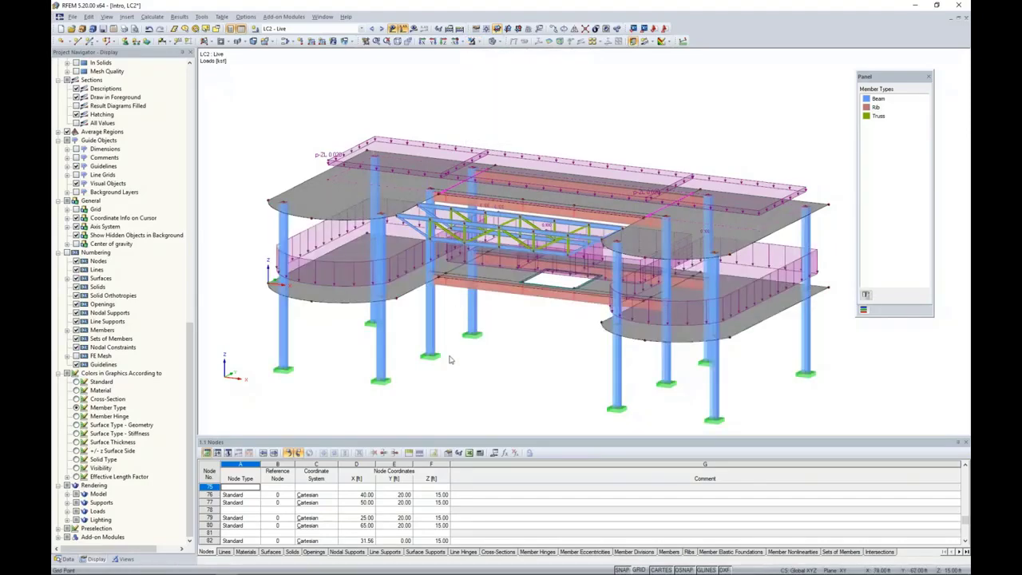
{"action": "middle_click_drag", "start_coordinate": [458, 316], "coordinate": [679, 347], "text": "ctrl"}
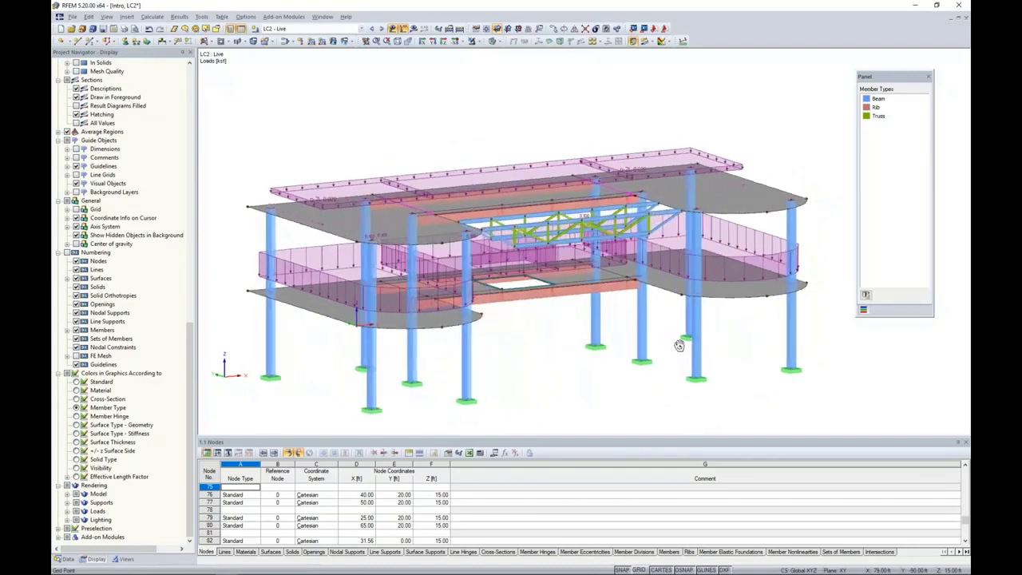
{"action": "middle_click_drag", "start_coordinate": [620, 356], "coordinate": [468, 237], "text": "ctrl"}
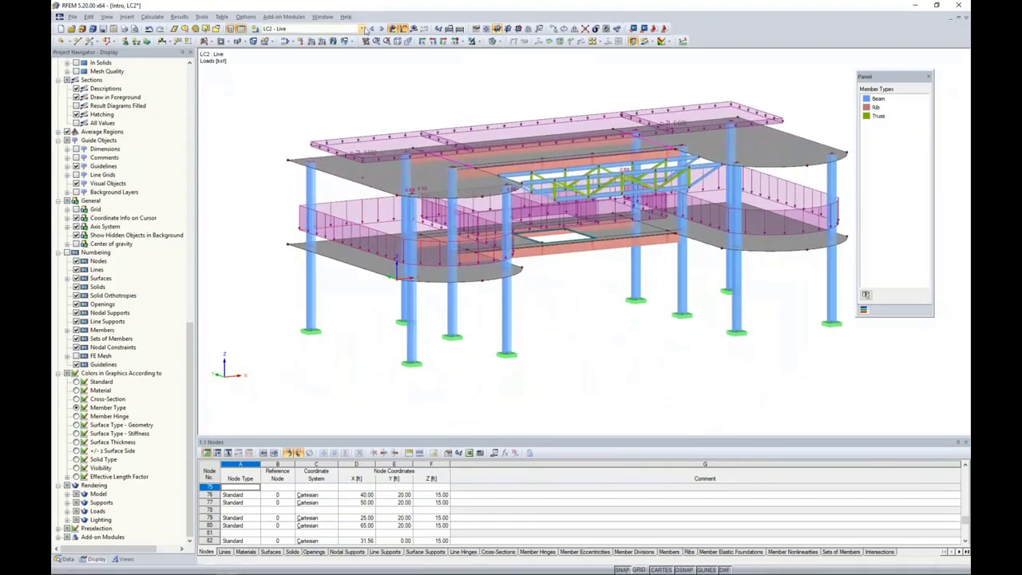
{"action": "left_click", "coordinate": [381, 29]}
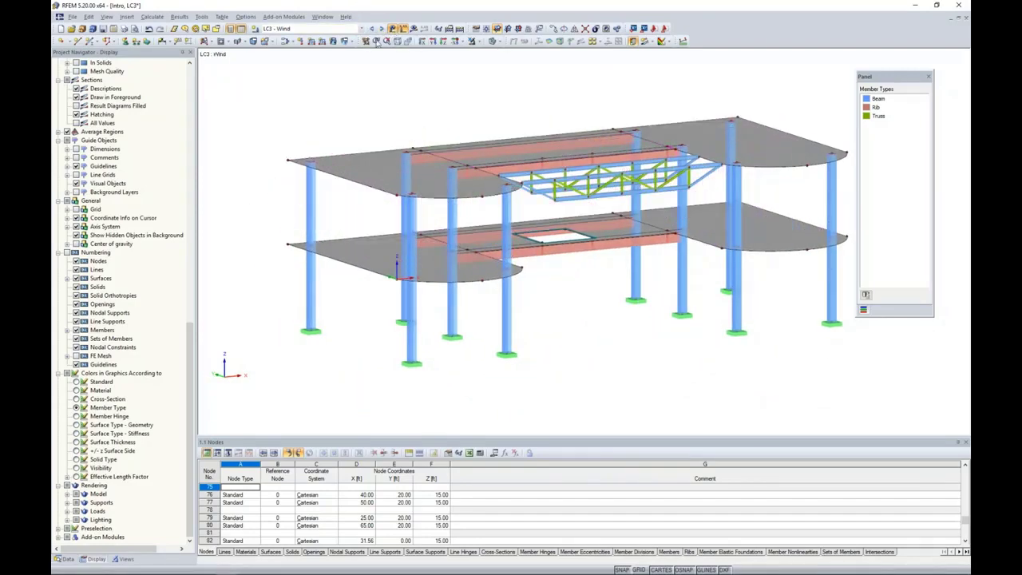
Look at the ASCE/SEI 7-16 wind load generator for vertical walls with roof, and close it without generating loads
{"action": "left_click", "coordinate": [203, 17]}
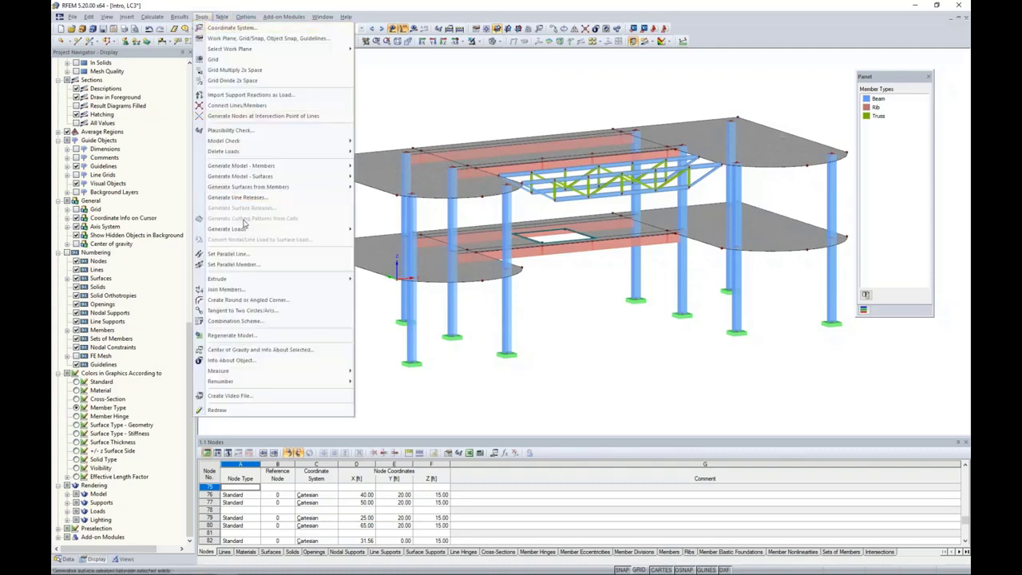
{"action": "mouse_move", "coordinate": [245, 232]}
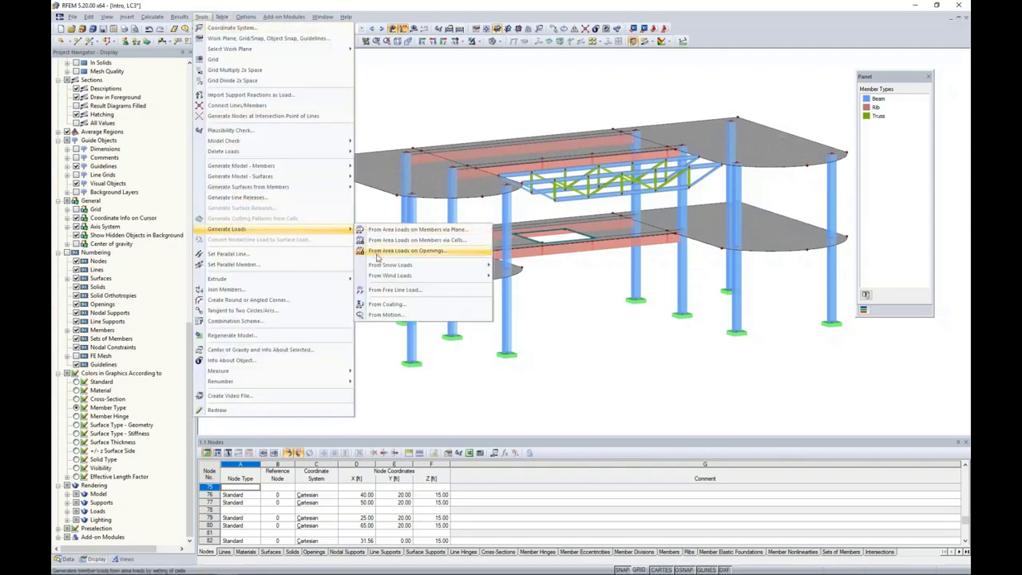
{"action": "mouse_move", "coordinate": [380, 267]}
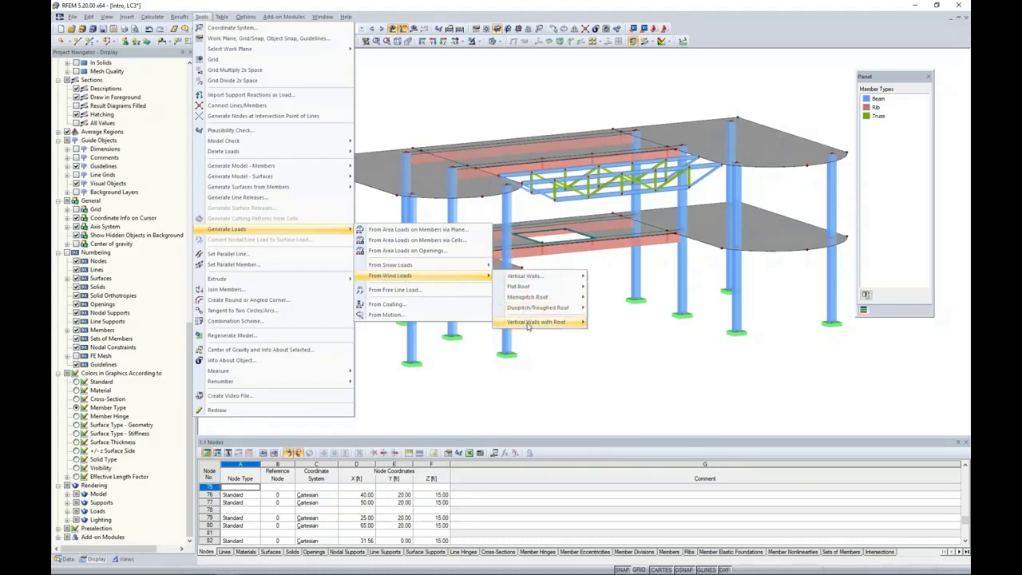
{"action": "mouse_move", "coordinate": [531, 324]}
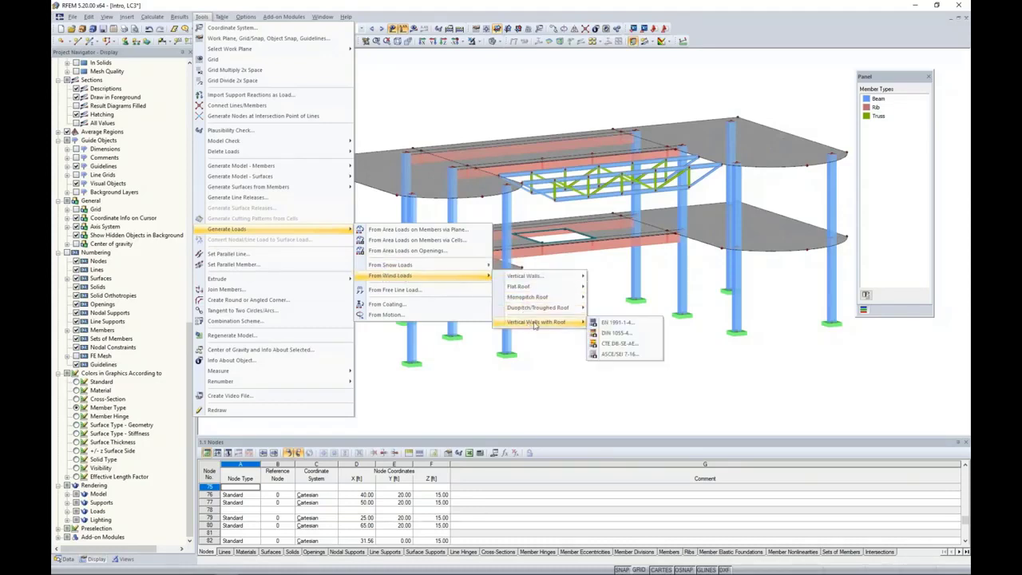
{"action": "left_click", "coordinate": [613, 354]}
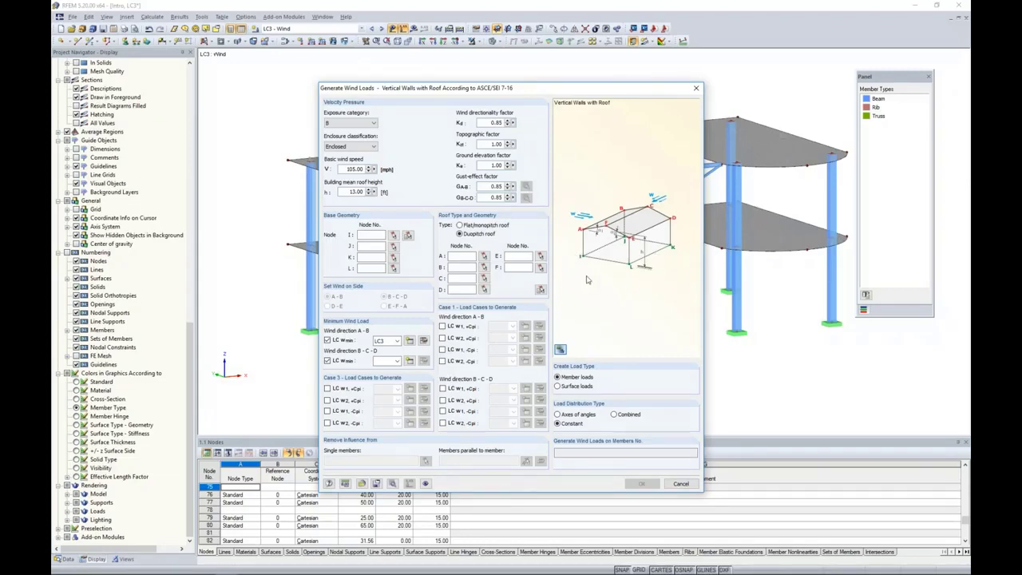
{"action": "left_click", "coordinate": [681, 483]}
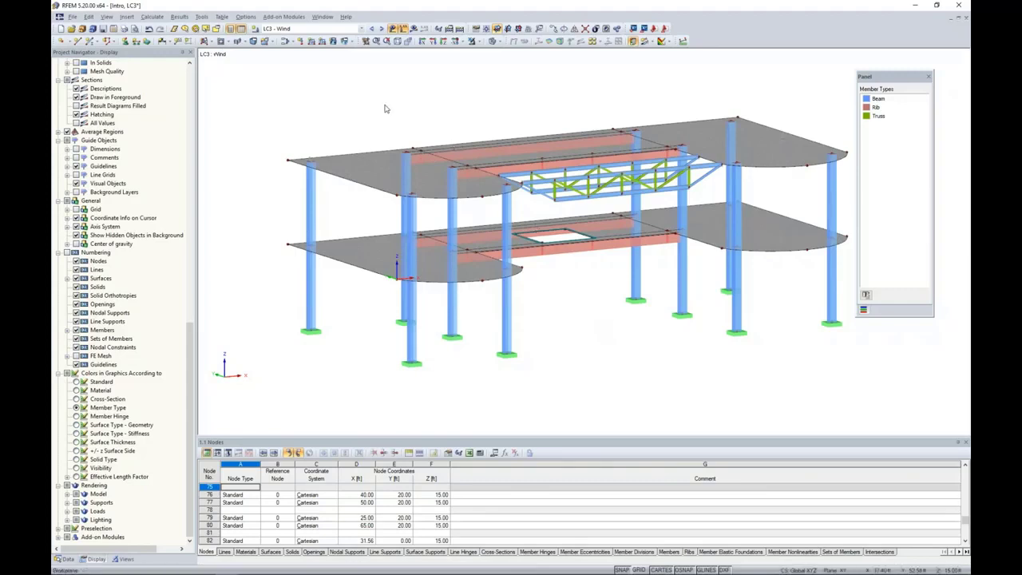
Define a new uniform line load of 0.2 kip/ft in the global XP direction, related to the projected line length
{"action": "left_click", "coordinate": [322, 42]}
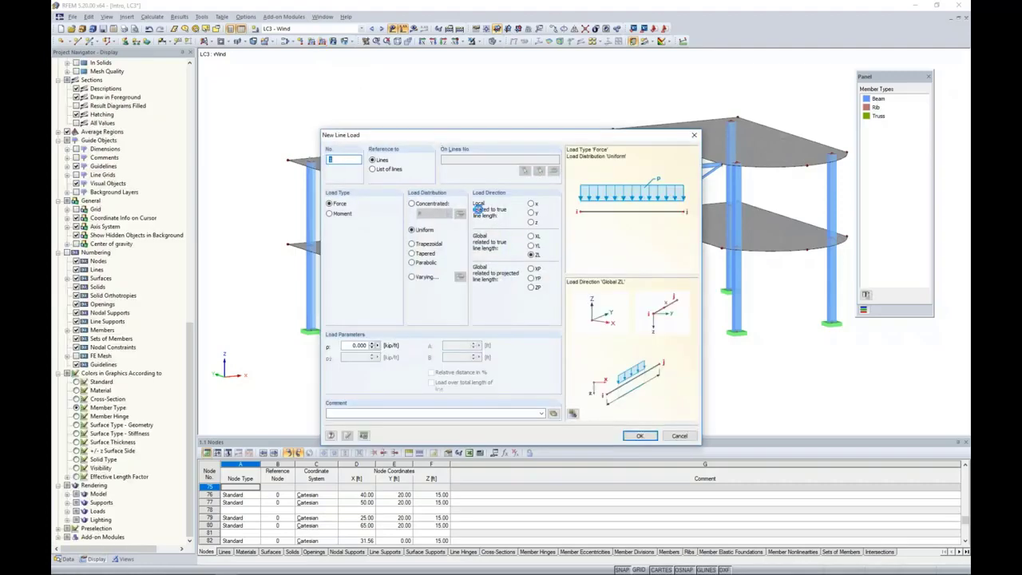
{"action": "left_click", "coordinate": [531, 269]}
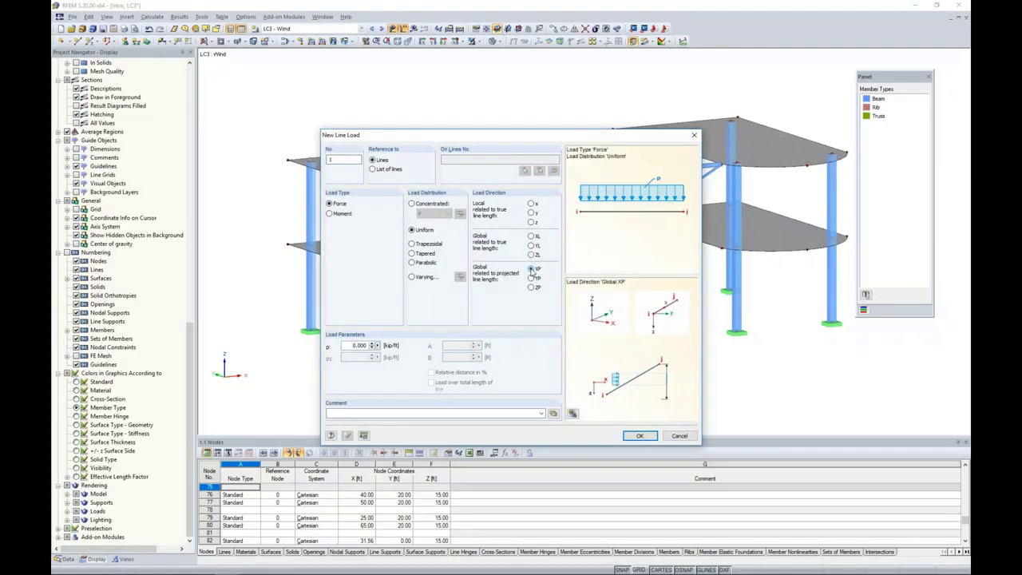
{"action": "double_click", "coordinate": [352, 345]}
{"action": "type", "text": "0.2"}
{"action": "left_click", "coordinate": [623, 435]}
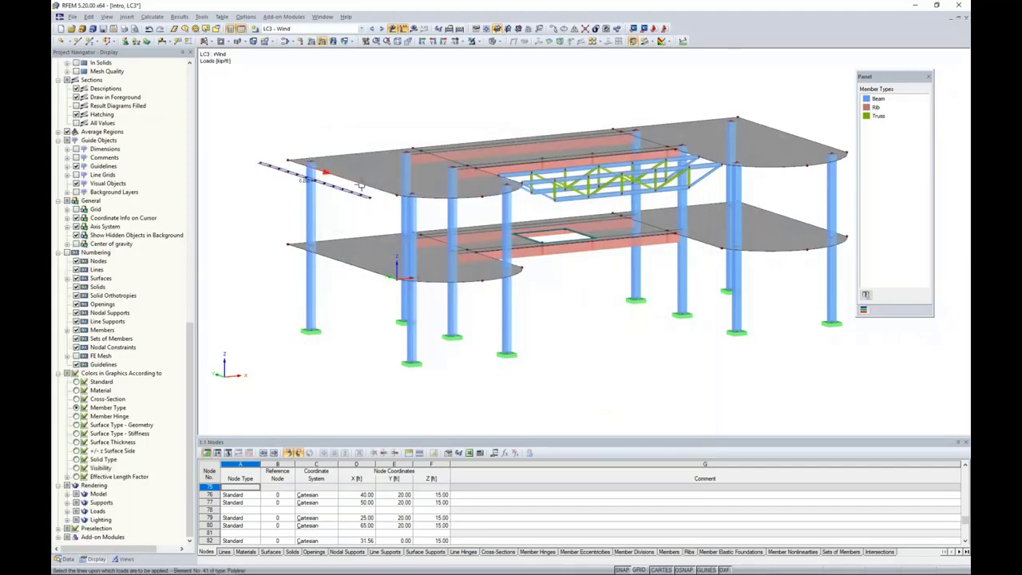
Apply the wind line load to the Y-direction outer edges and the ends of the middle surfaces on both slab levels
{"action": "left_click", "coordinate": [398, 199]}
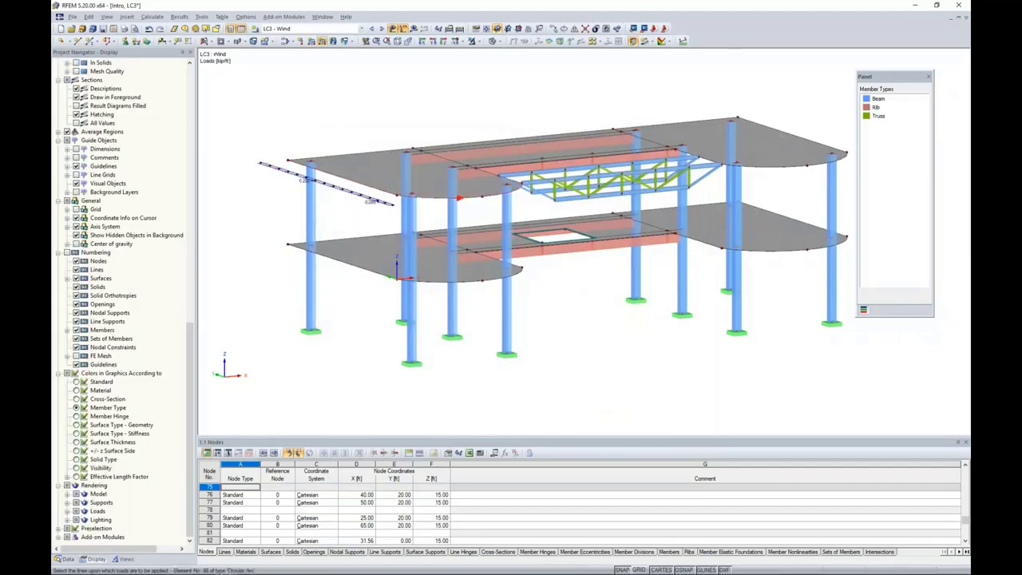
{"action": "left_click", "coordinate": [421, 285]}
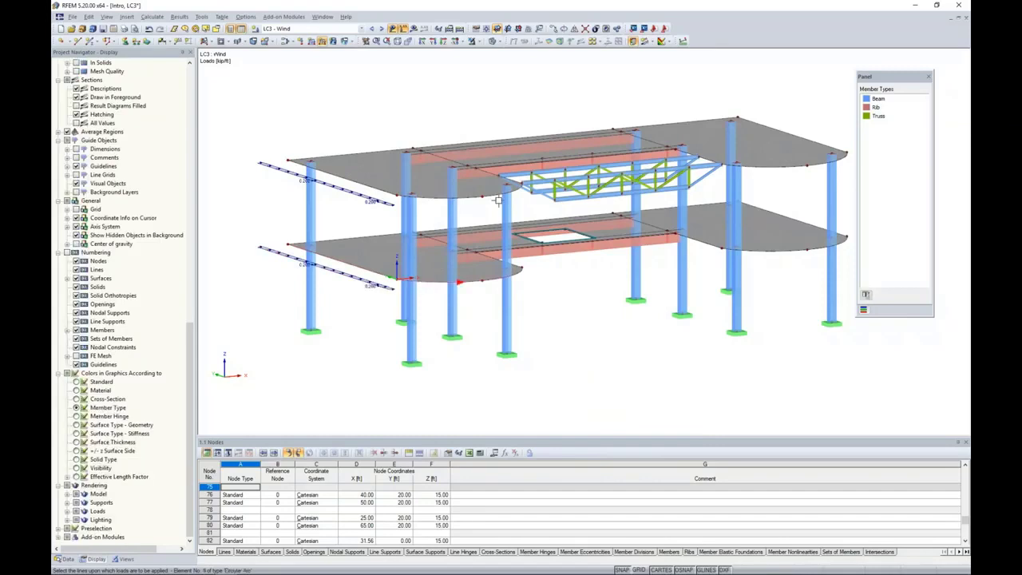
{"action": "left_click", "coordinate": [503, 175]}
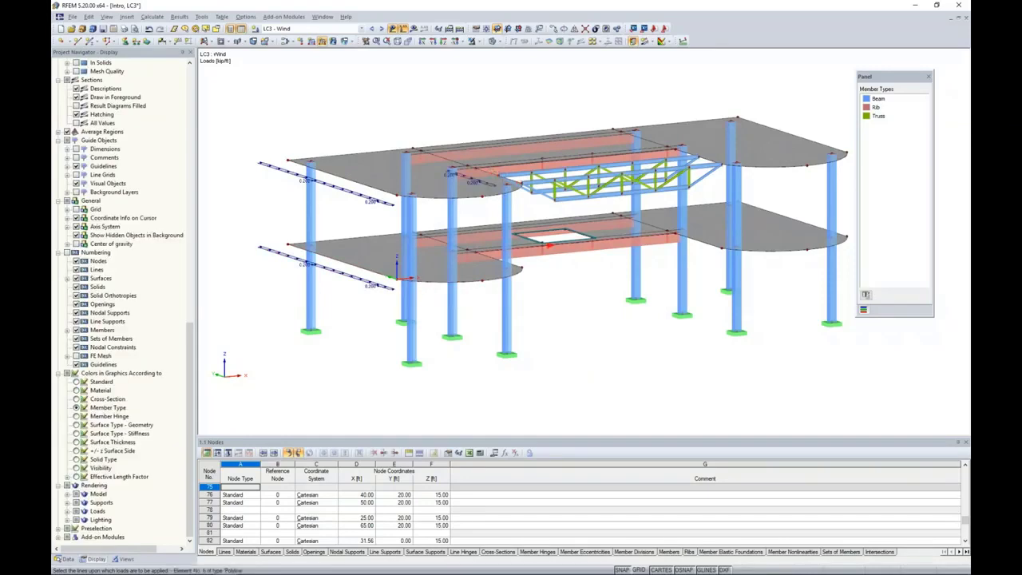
{"action": "left_click", "coordinate": [488, 258]}
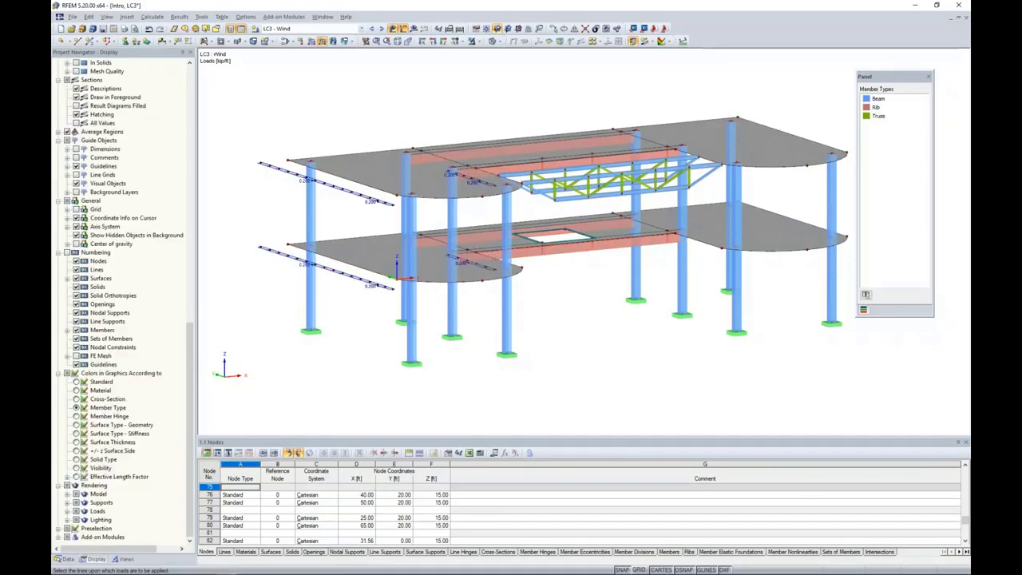
{"action": "left_click", "coordinate": [683, 241]}
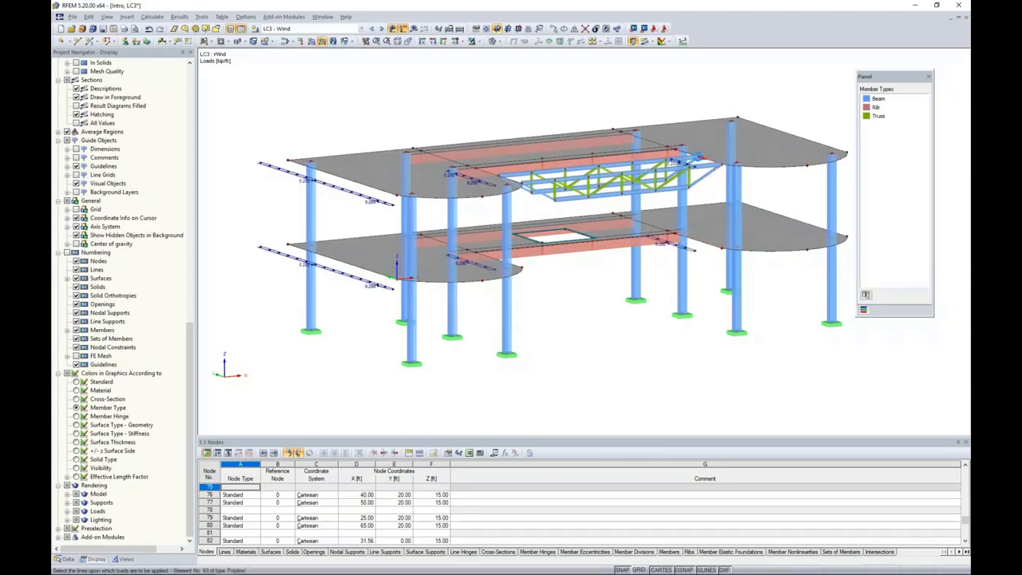
{"action": "left_click", "coordinate": [679, 151]}
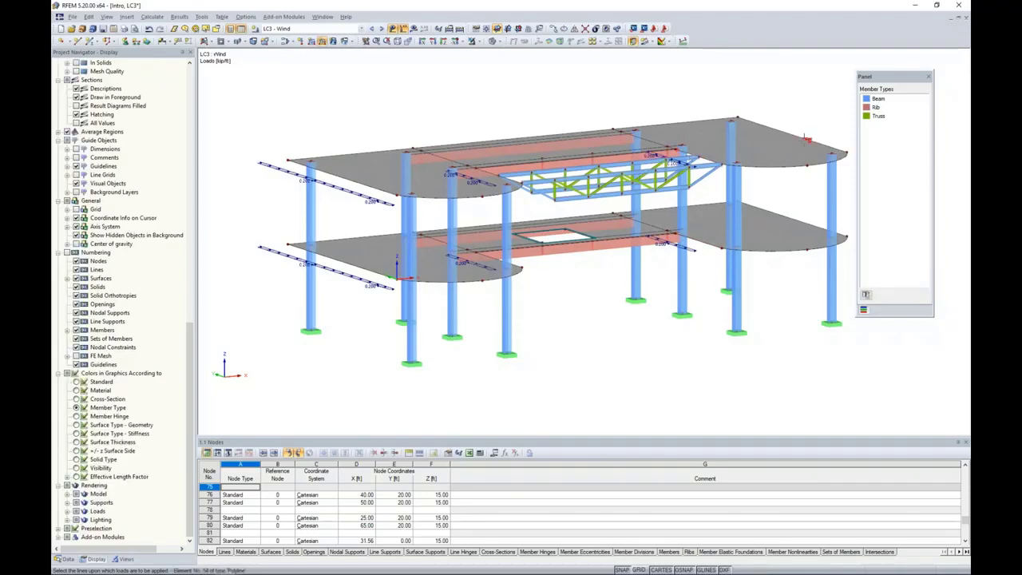
{"action": "left_click", "coordinate": [803, 144]}
{"action": "left_click", "coordinate": [807, 223]}
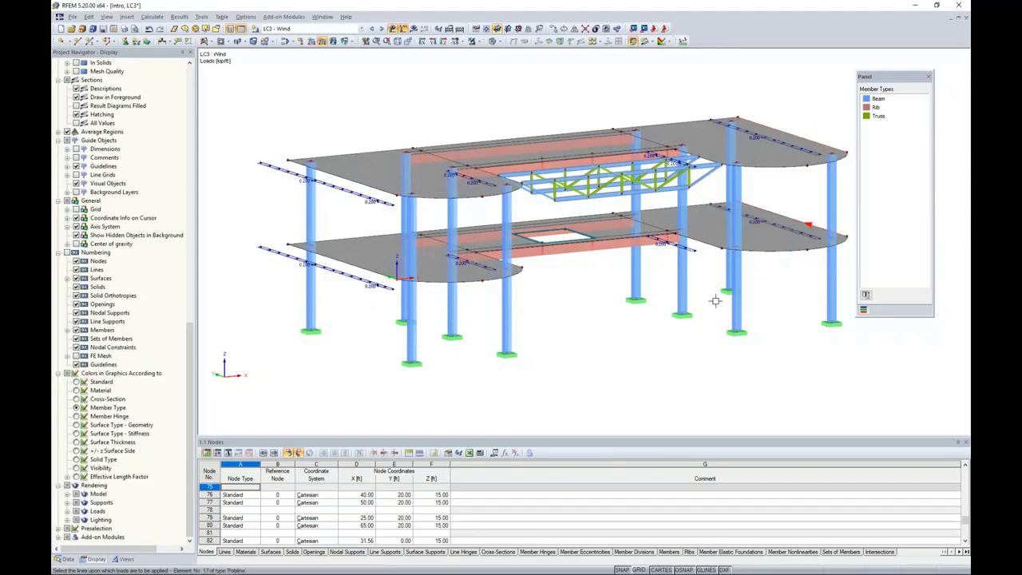
{"action": "right_click", "coordinate": [616, 334]}
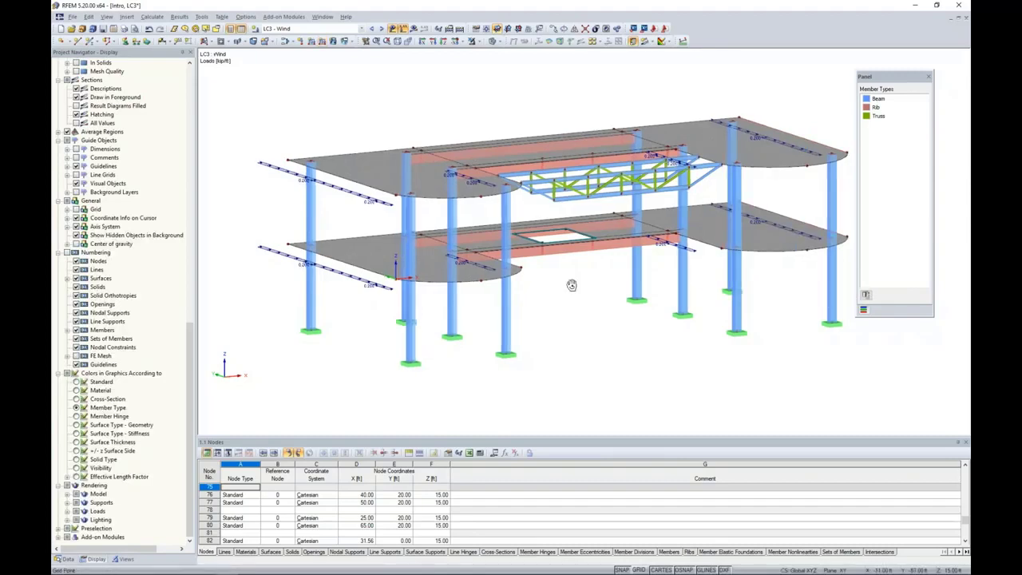
Review the loads in load combinations CO1 through CO5, ending on CO5 - 0.9D + W
{"action": "mouse_move", "coordinate": [570, 286]}
{"action": "middle_mouse_down", "text": "ctrl"}
{"action": "mouse_move", "coordinate": [555, 308]}
{"action": "mouse_move", "coordinate": [552, 289]}
{"action": "middle_mouse_up", "text": "ctrl"}
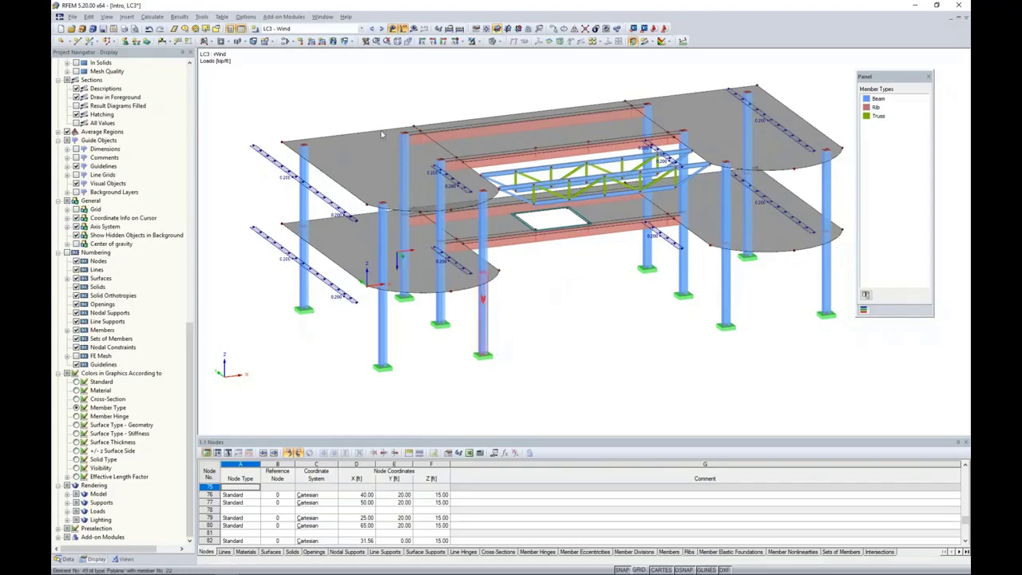
{"action": "left_click", "coordinate": [383, 30]}
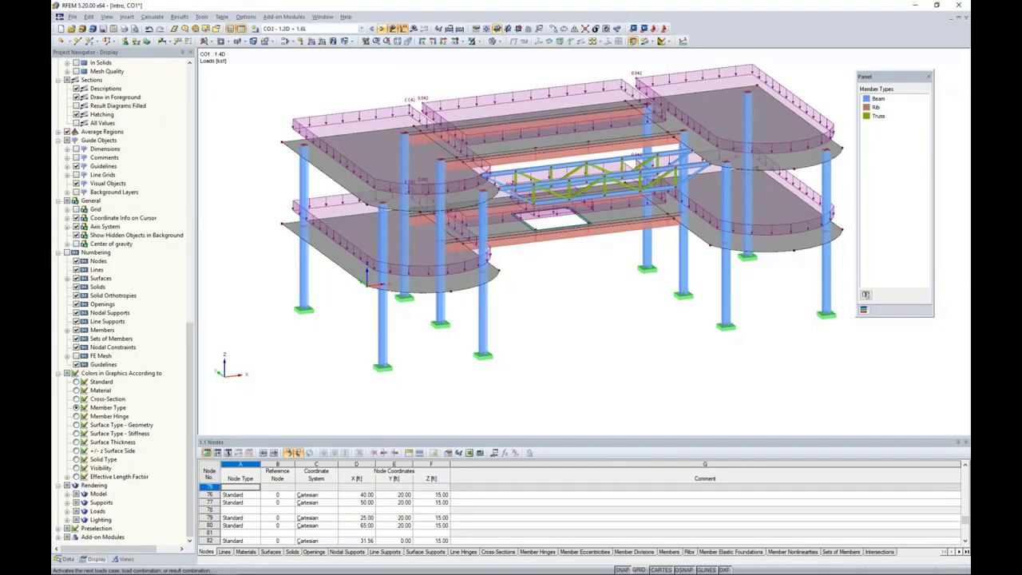
{"action": "left_click", "coordinate": [382, 30]}
{"action": "left_click", "coordinate": [382, 29]}
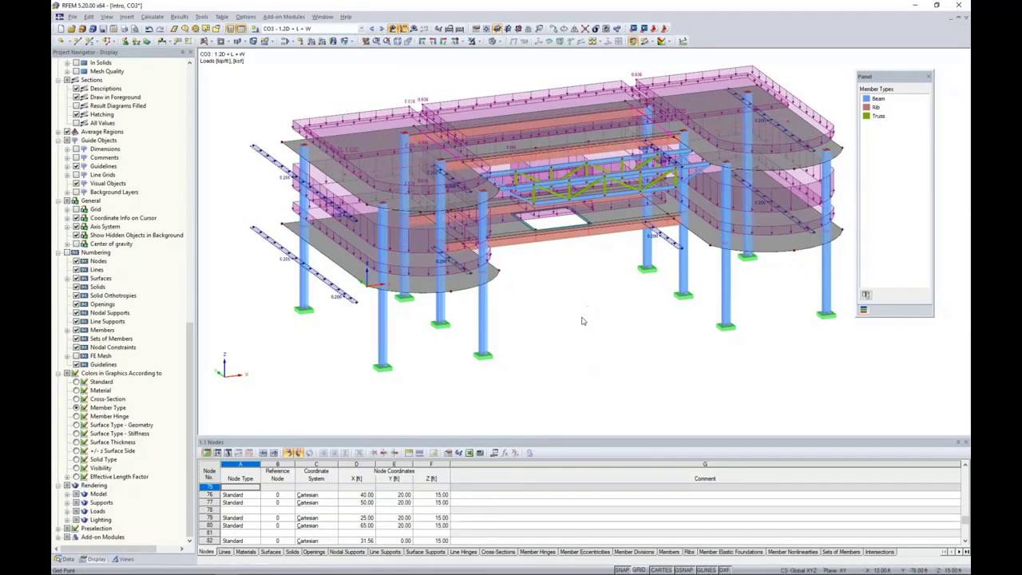
{"action": "middle_click_drag", "start_coordinate": [582, 321], "coordinate": [570, 289], "text": "ctrl"}
{"action": "left_click", "coordinate": [382, 30]}
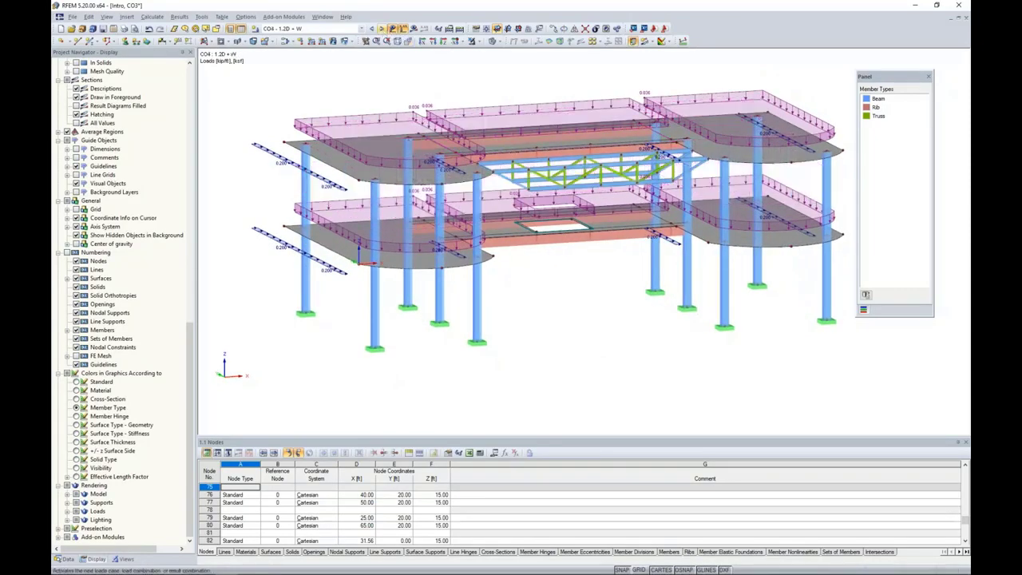
{"action": "left_click", "coordinate": [382, 30]}
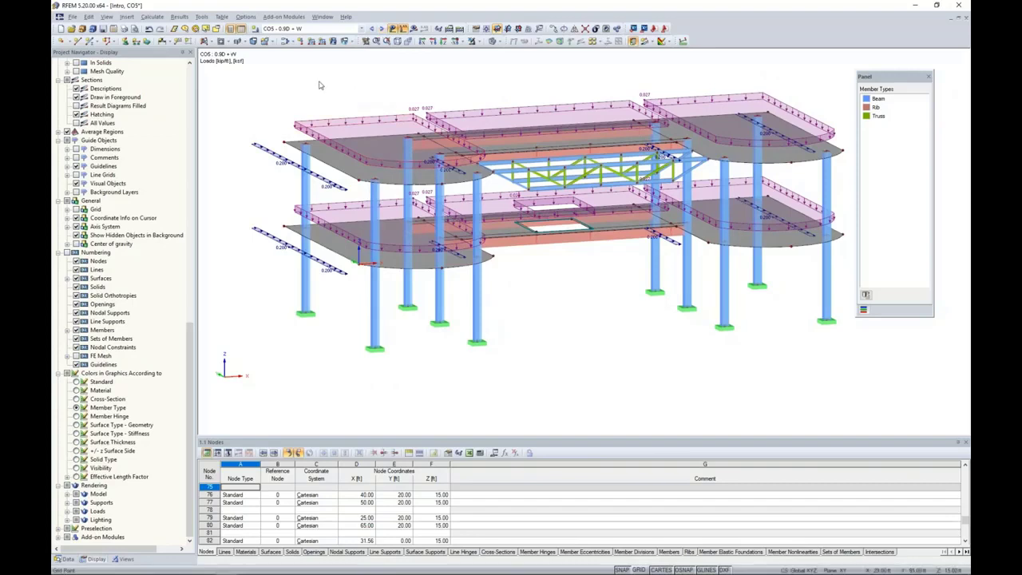
Calculate the model and hide the loads in the global deformation results
{"action": "left_click", "coordinate": [152, 15]}
{"action": "left_click", "coordinate": [301, 88]}
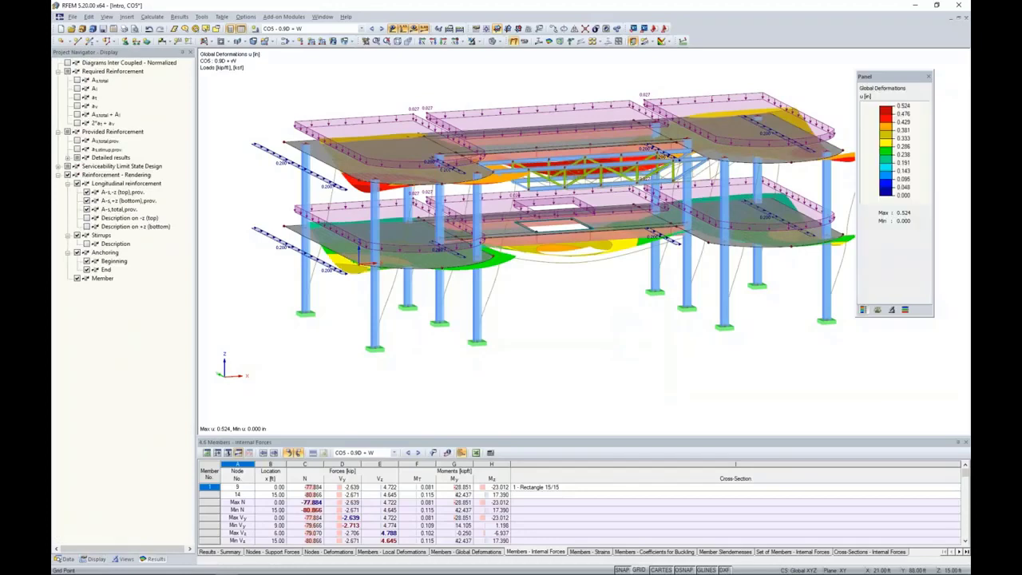
{"action": "left_click", "coordinate": [396, 40]}
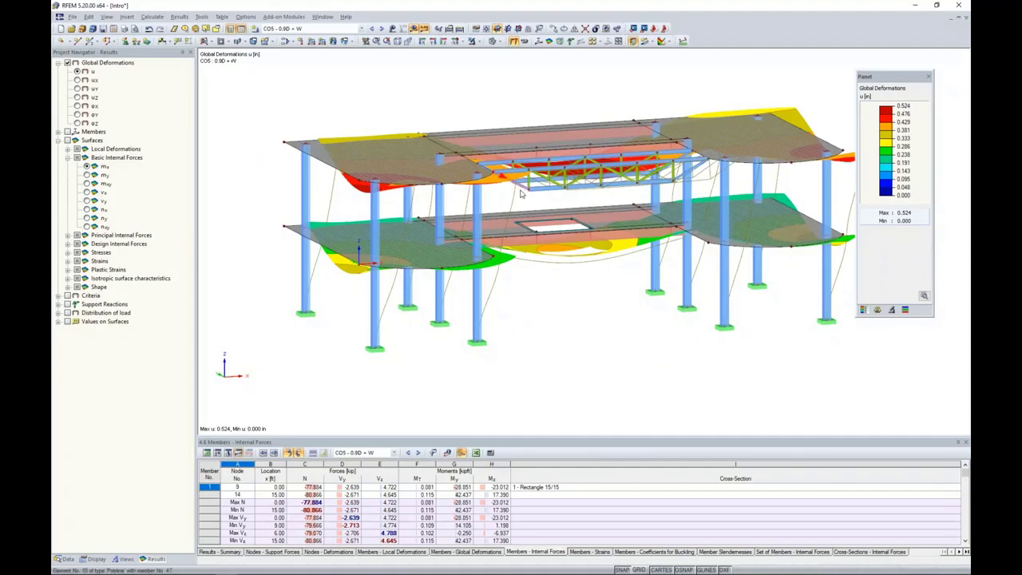
Display member deformations as colored cross-sections and turn on smooth color transition for the results
{"action": "left_click", "coordinate": [94, 559]}
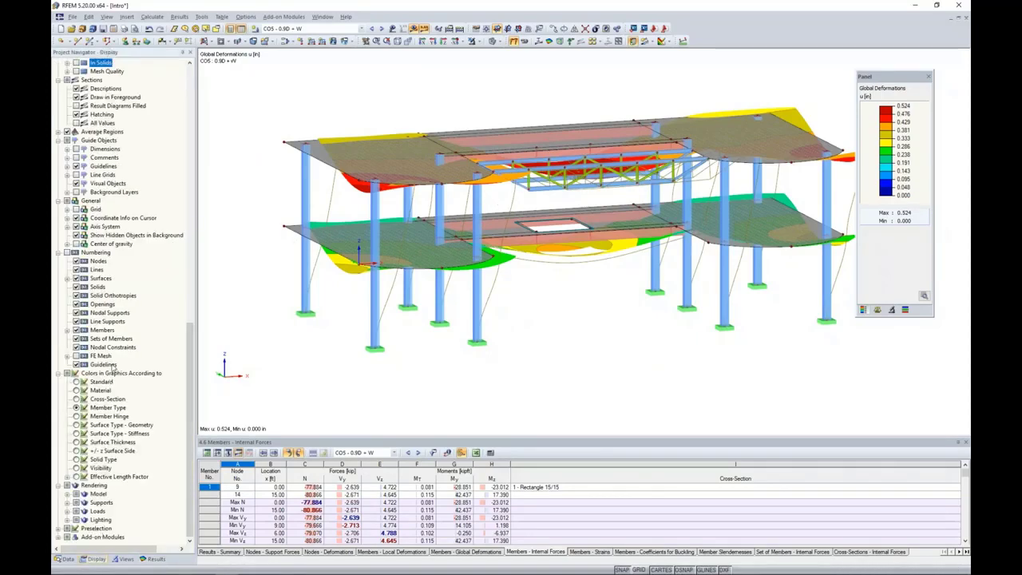
{"action": "scroll", "coordinate": [113, 253], "scroll_direction": "up", "scroll_amount": 10}
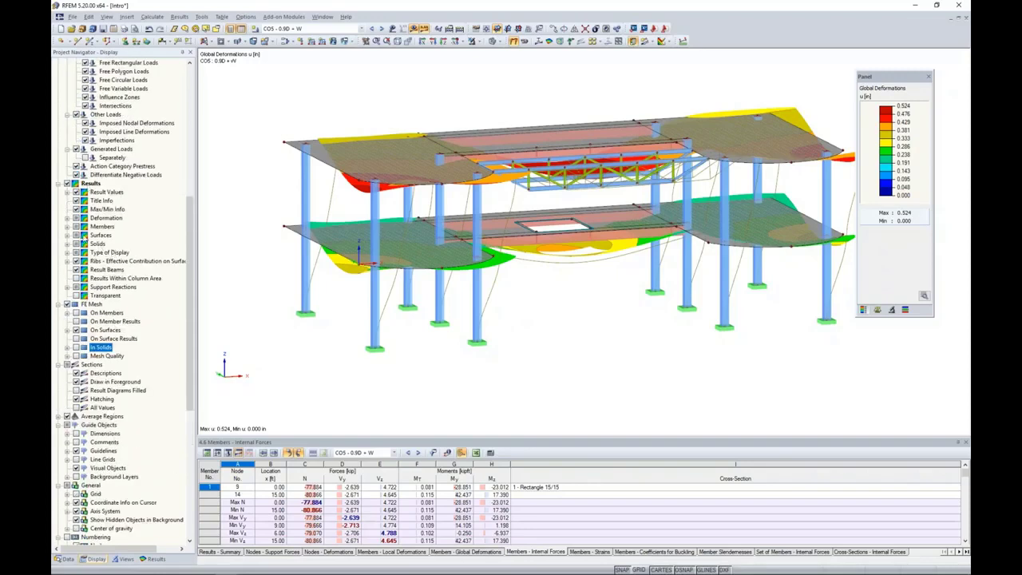
{"action": "left_click", "coordinate": [67, 218]}
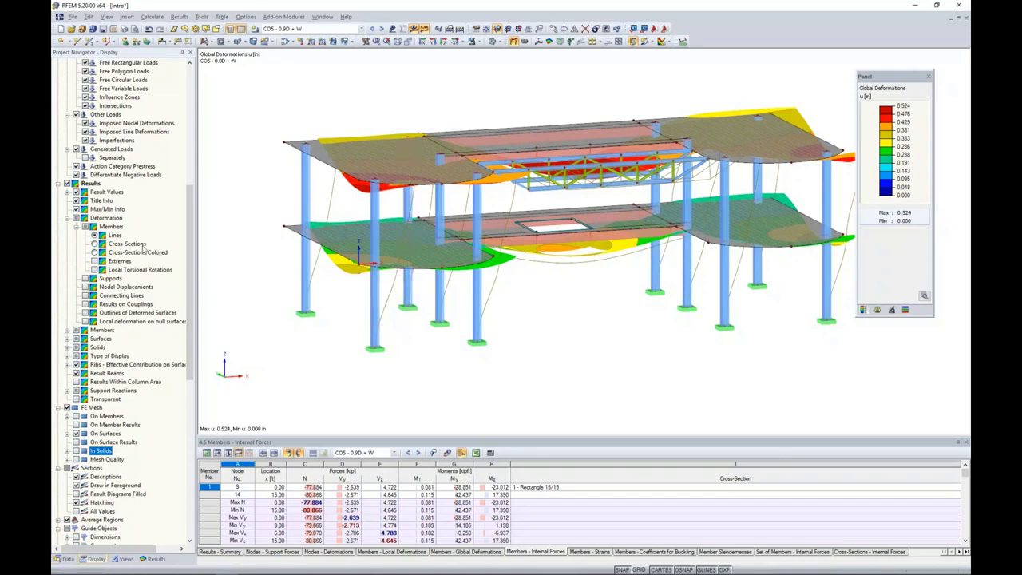
{"action": "left_click", "coordinate": [94, 253]}
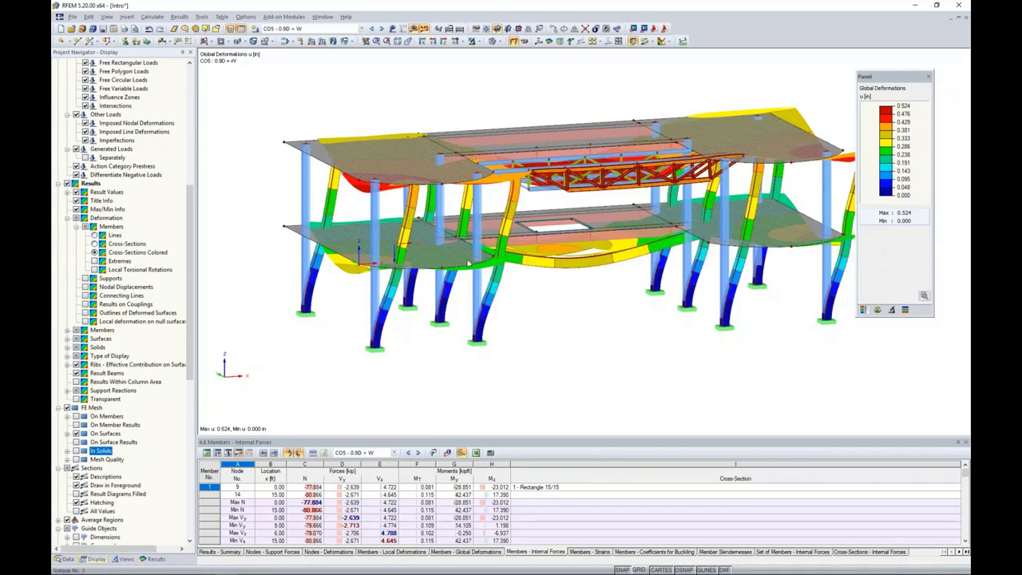
{"action": "left_click", "coordinate": [925, 298]}
{"action": "left_click", "coordinate": [862, 407]}
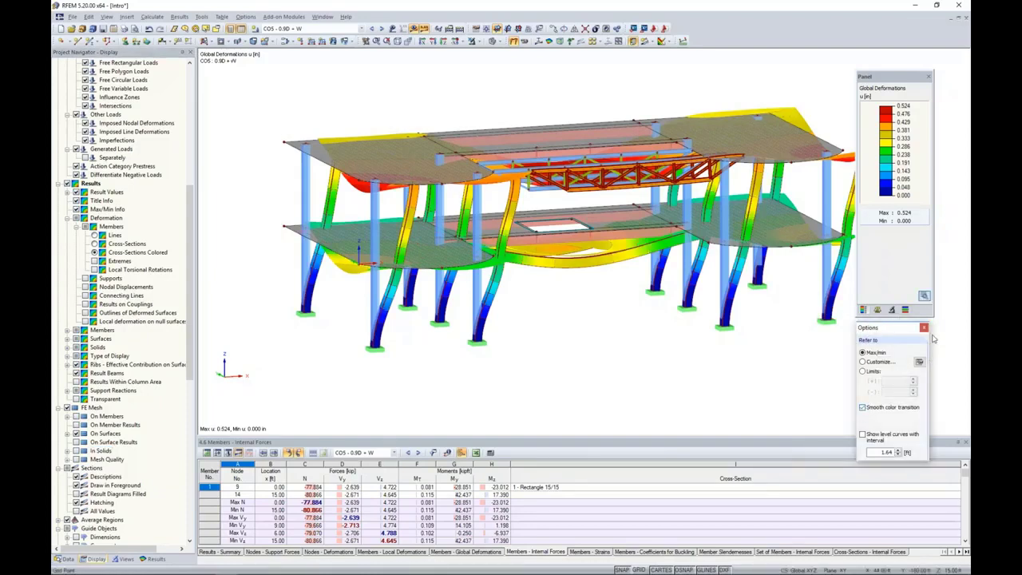
Close the color scale options and advance the global deformation results through CO6 to CO7 - D + L
{"action": "left_click", "coordinate": [924, 327]}
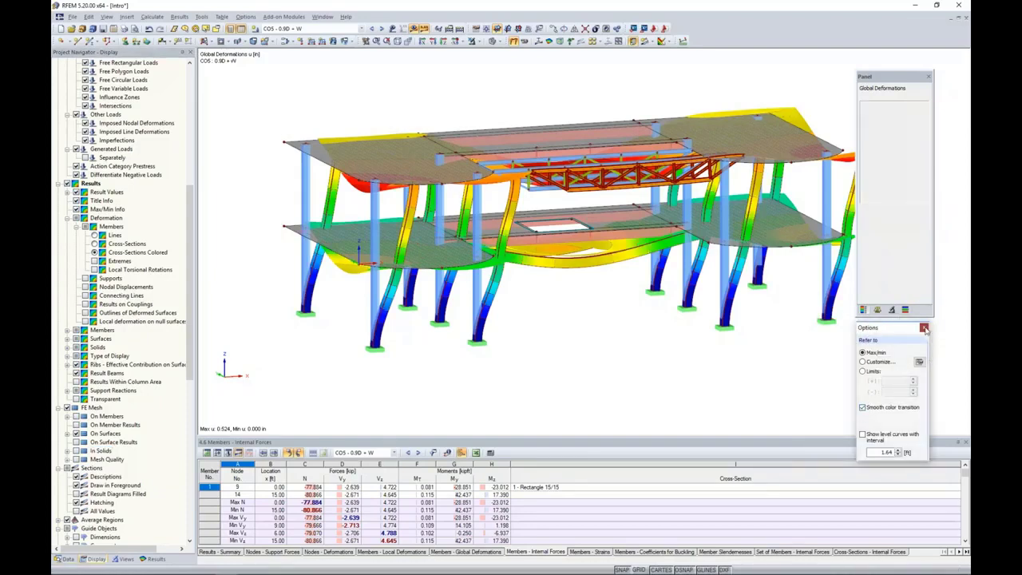
{"action": "left_click", "coordinate": [382, 28]}
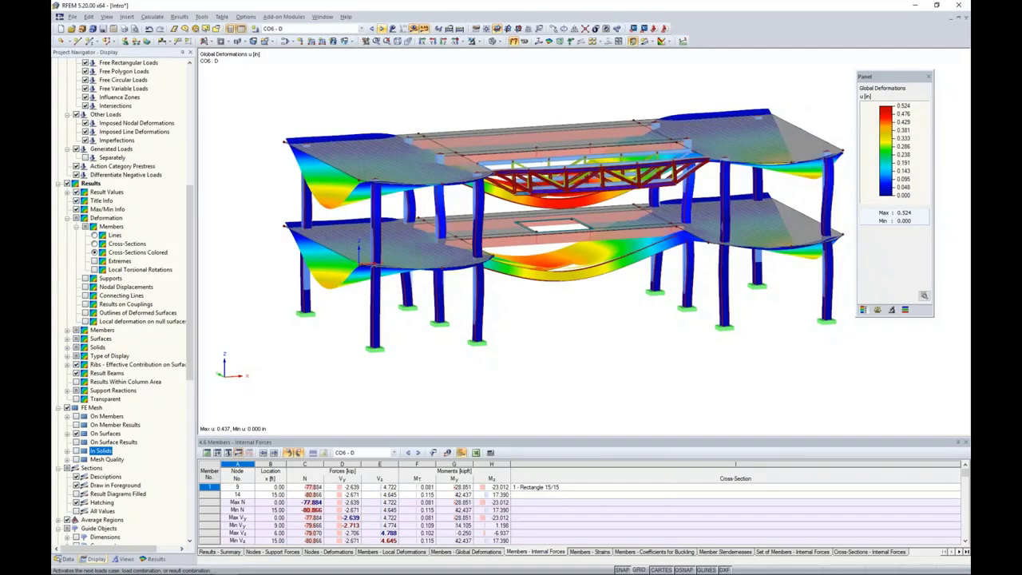
{"action": "left_click", "coordinate": [381, 28]}
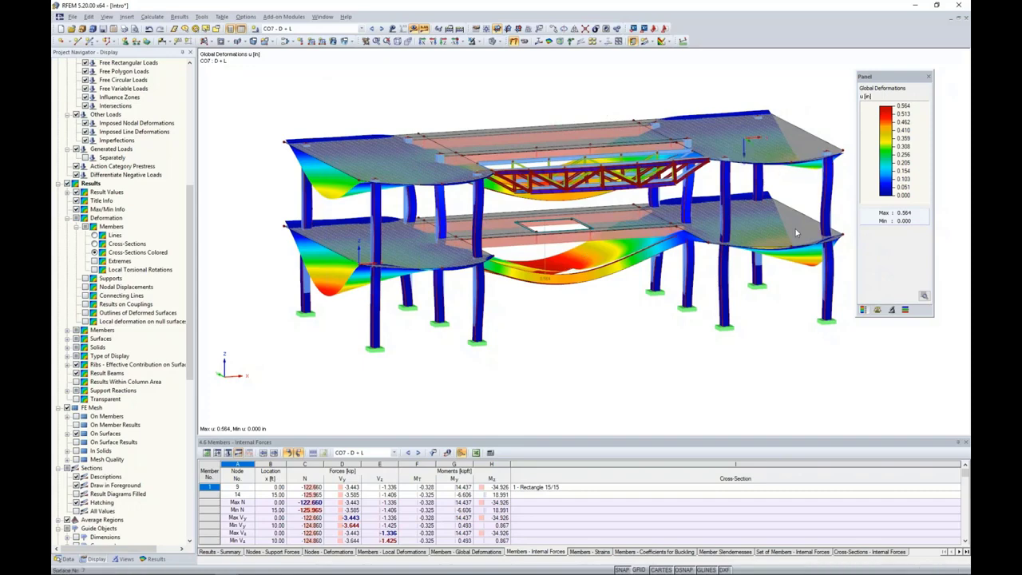
Reduce the deformation display factor to 25 for the CO7 results
{"action": "left_click", "coordinate": [878, 309]}
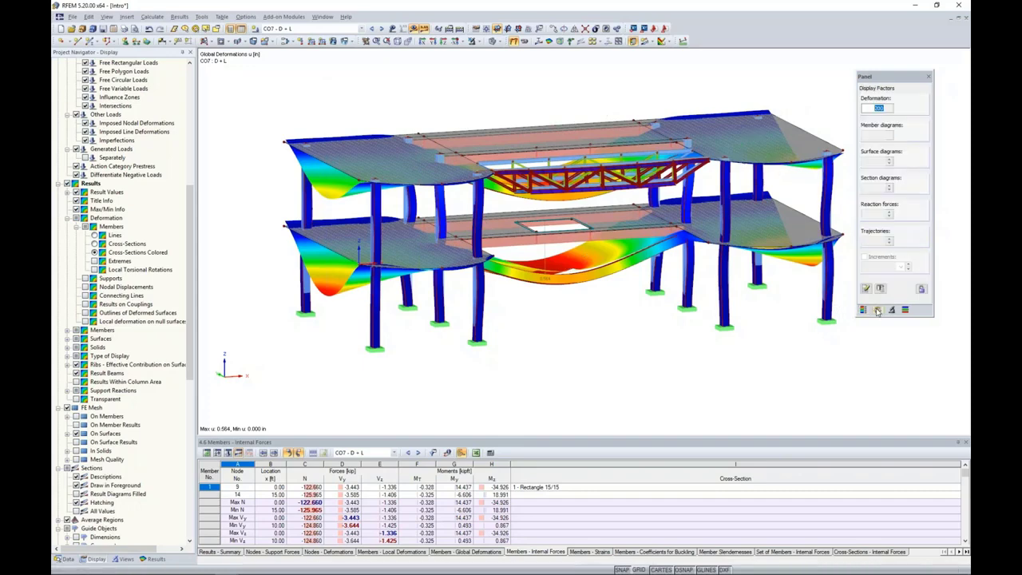
{"action": "left_click", "coordinate": [890, 110]}
{"action": "left_click", "coordinate": [890, 110]}
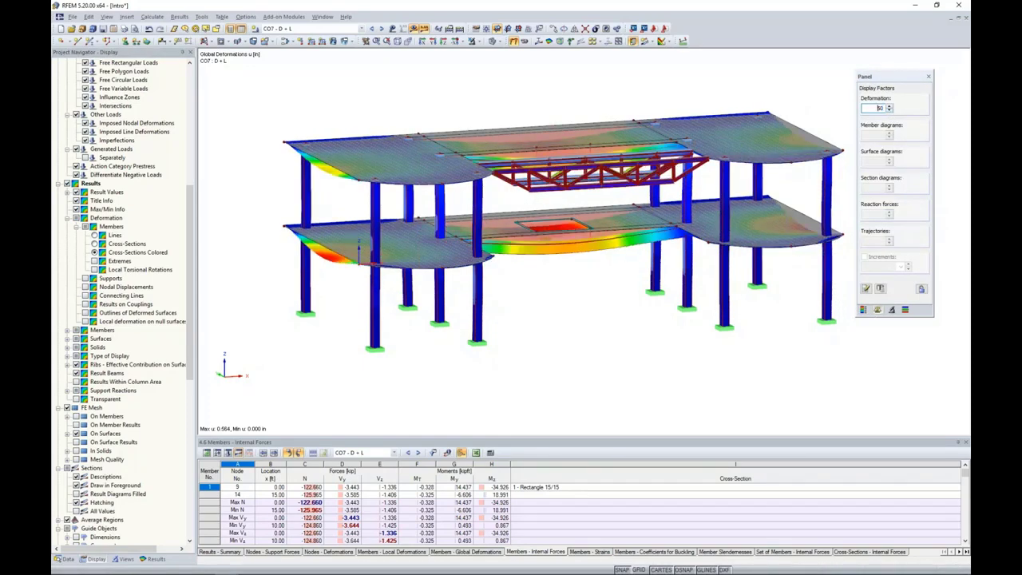
{"action": "left_click", "coordinate": [889, 110]}
{"action": "middle_click_drag", "start_coordinate": [541, 287], "coordinate": [551, 316], "text": "ctrl"}
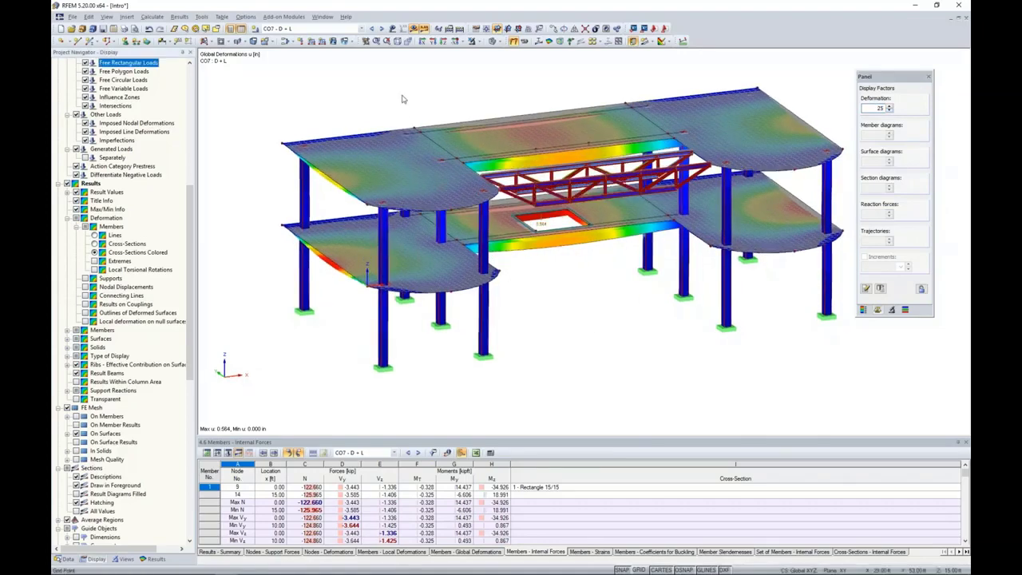
Switch to CO8 - D + 0.6W and replace the global deformations with the member internal forces My
{"action": "left_click", "coordinate": [382, 28]}
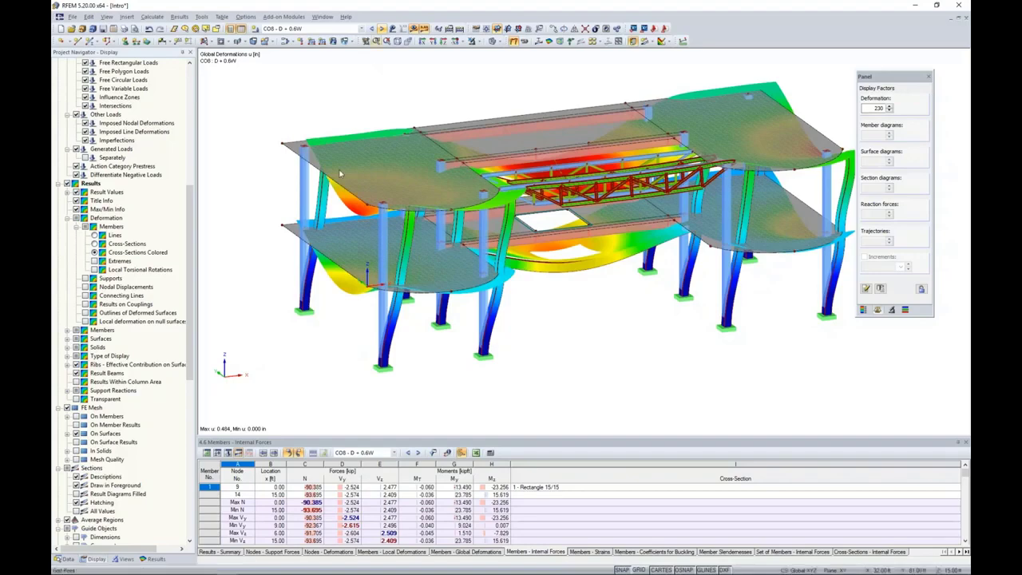
{"action": "left_click", "coordinate": [154, 559]}
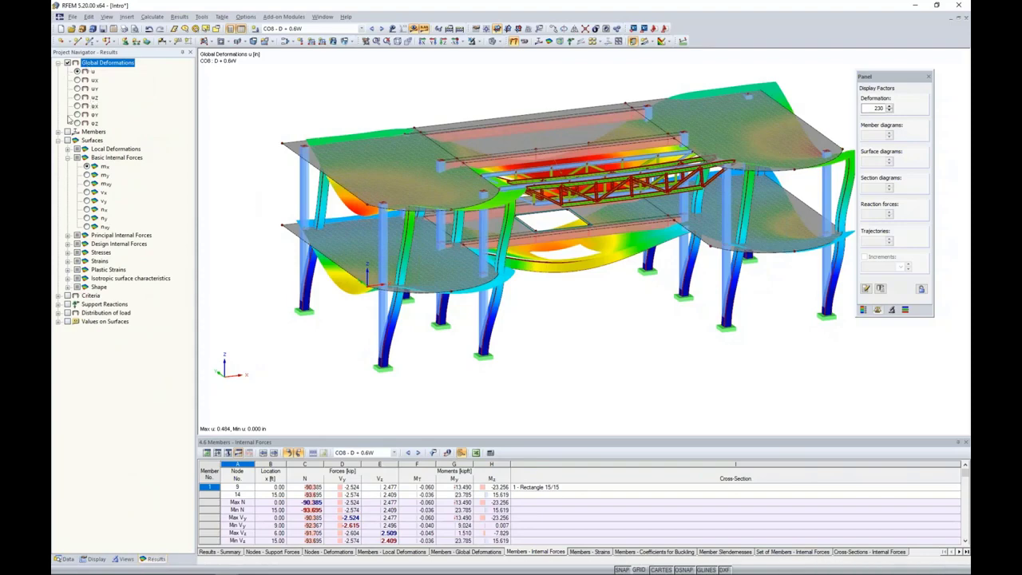
{"action": "left_click", "coordinate": [58, 132]}
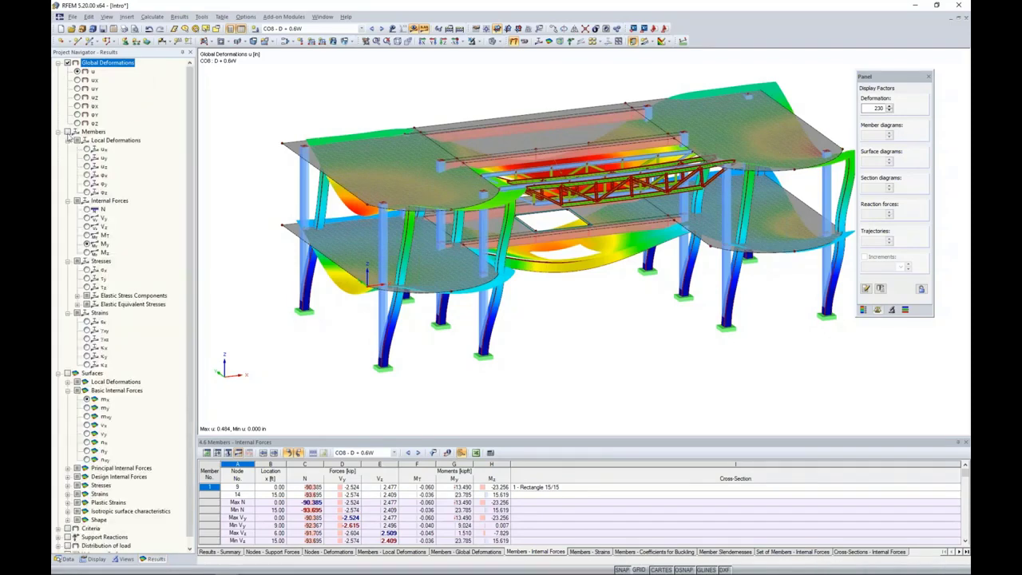
{"action": "left_click", "coordinate": [68, 133]}
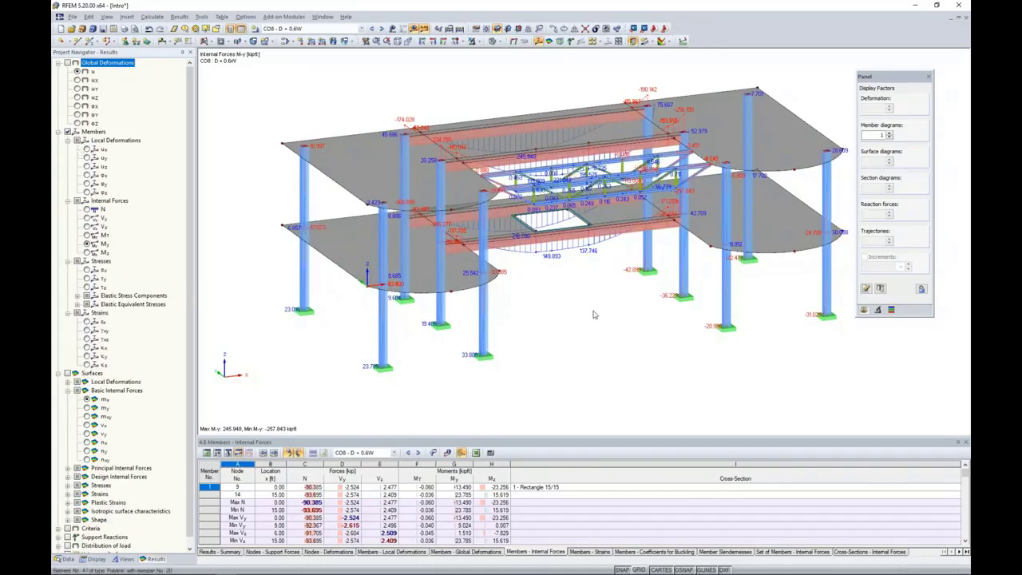
{"action": "middle_click_drag", "start_coordinate": [594, 311], "coordinate": [567, 287], "text": "ctrl"}
{"action": "scroll", "coordinate": [549, 287], "scroll_direction": "up", "scroll_amount": 2}
{"action": "scroll", "coordinate": [549, 288], "scroll_direction": "up", "scroll_amount": 4}
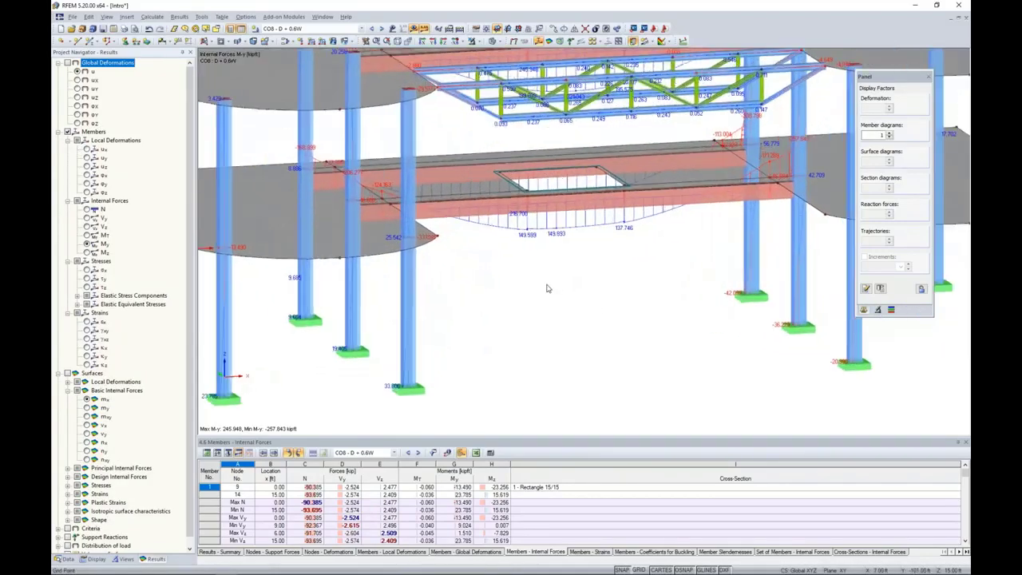
{"action": "middle_click_drag", "start_coordinate": [549, 289], "coordinate": [518, 267]}
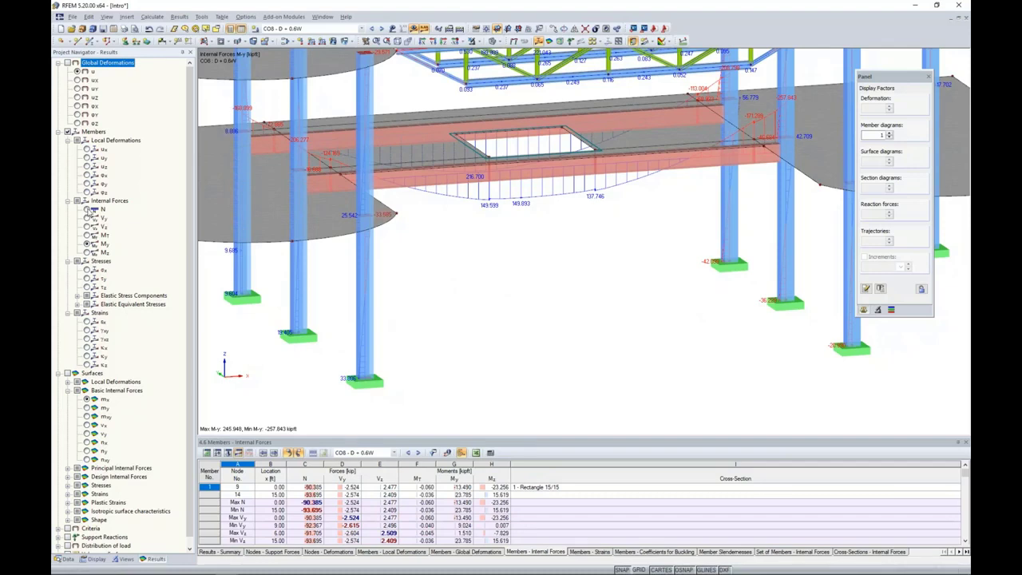
Review the member internal force diagrams for N, Vz, My and Mz in CO8
{"action": "left_click", "coordinate": [88, 210]}
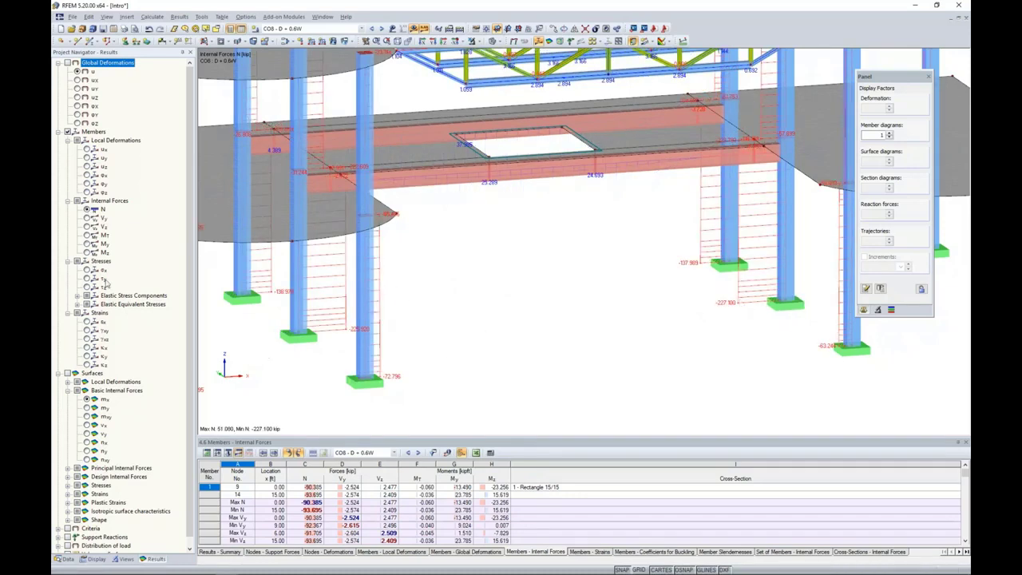
{"action": "left_click", "coordinate": [87, 227]}
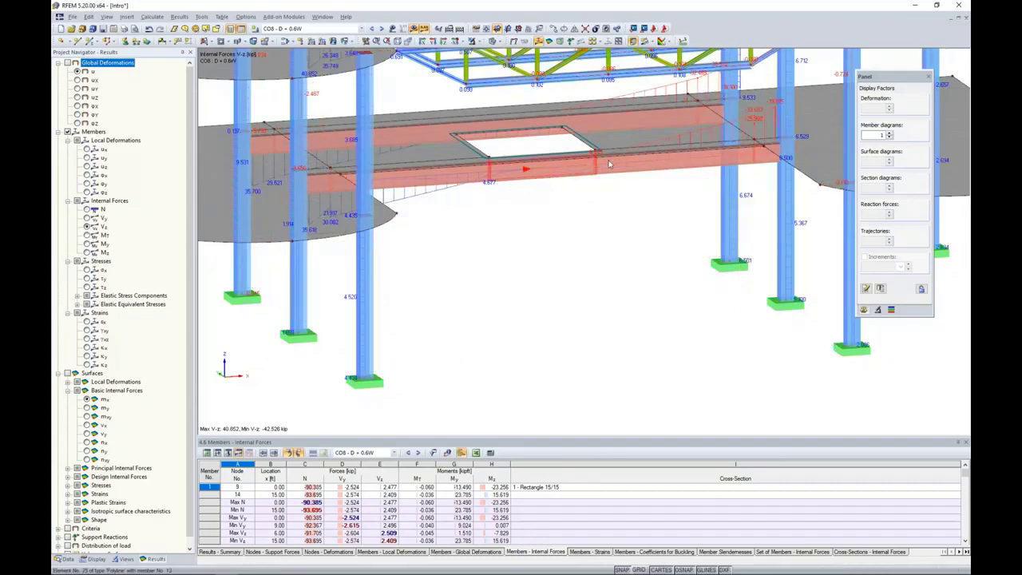
{"action": "left_click", "coordinate": [87, 244]}
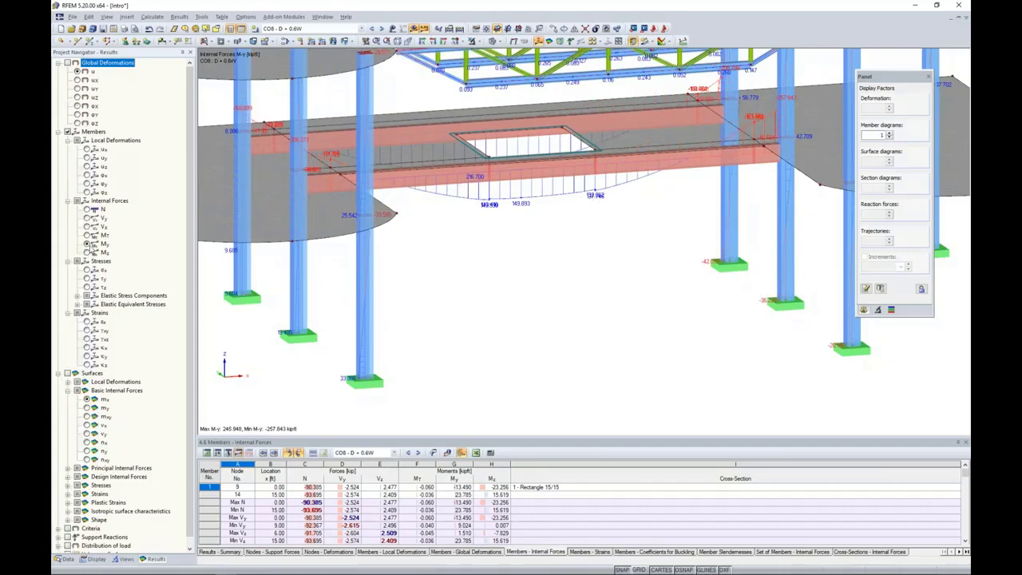
{"action": "left_click", "coordinate": [87, 252]}
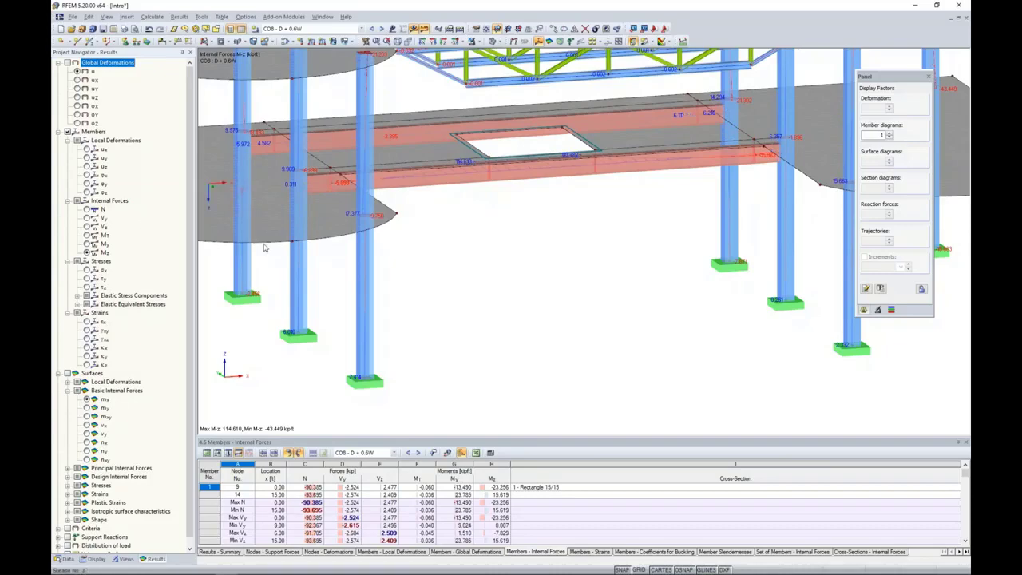
Open the result diagrams of the front lower-level column beneath the curved slab and add the axial force N
{"action": "right_click", "coordinate": [365, 275]}
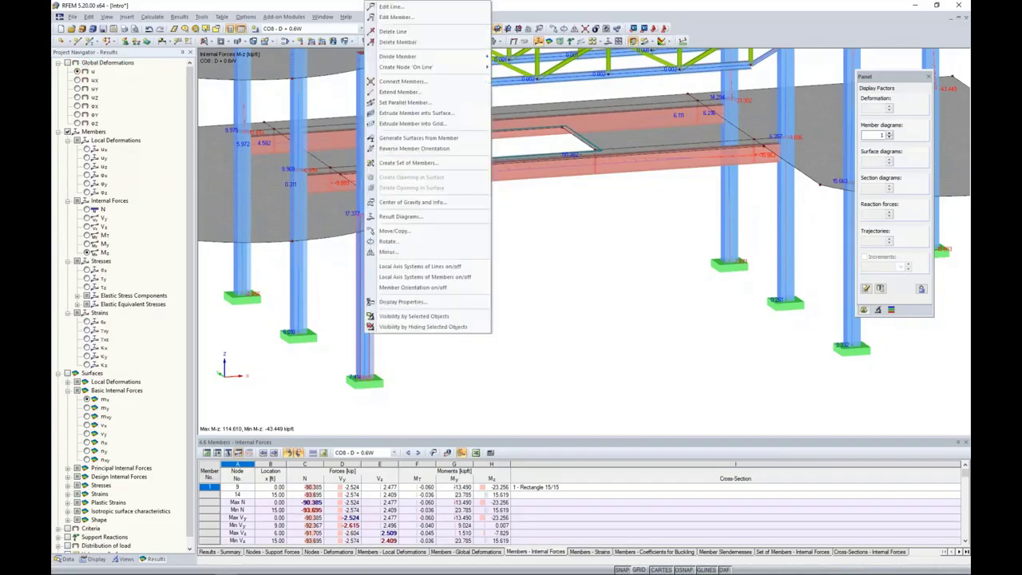
{"action": "left_click", "coordinate": [395, 223]}
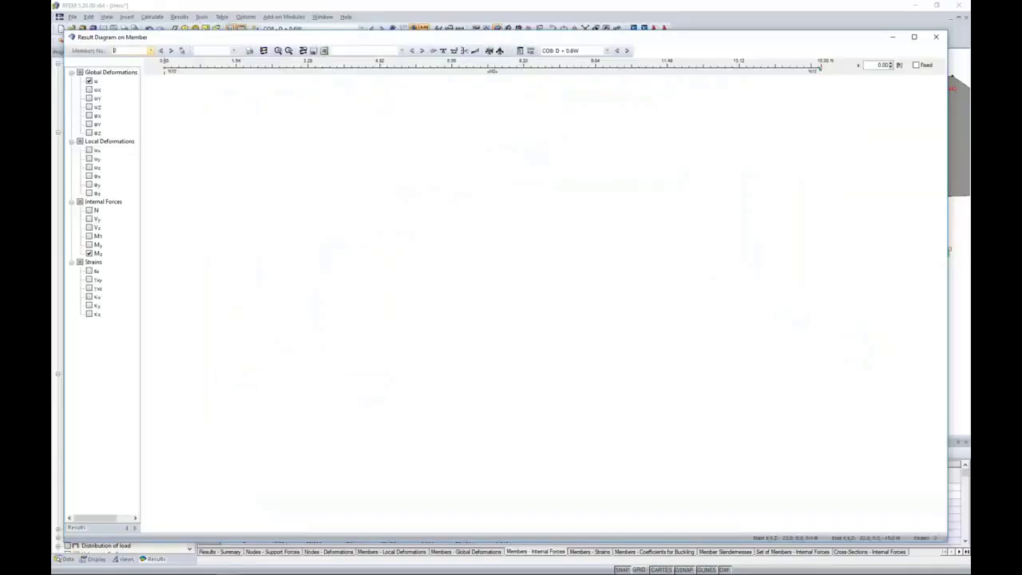
{"action": "left_click", "coordinate": [89, 211]}
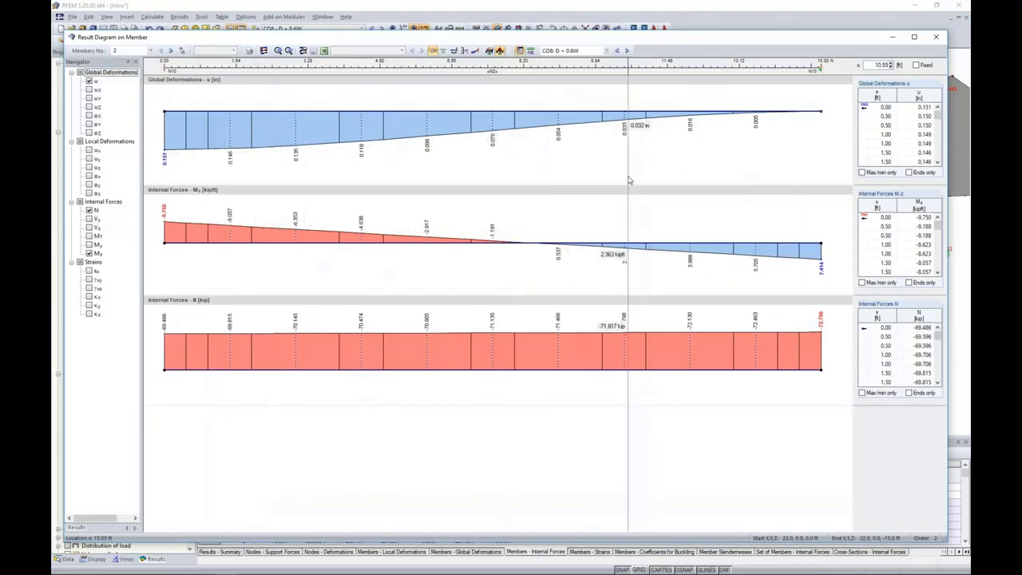
Compare the column's result diagrams for CO9 and CO7, and close the diagram window
{"action": "left_click", "coordinate": [627, 51]}
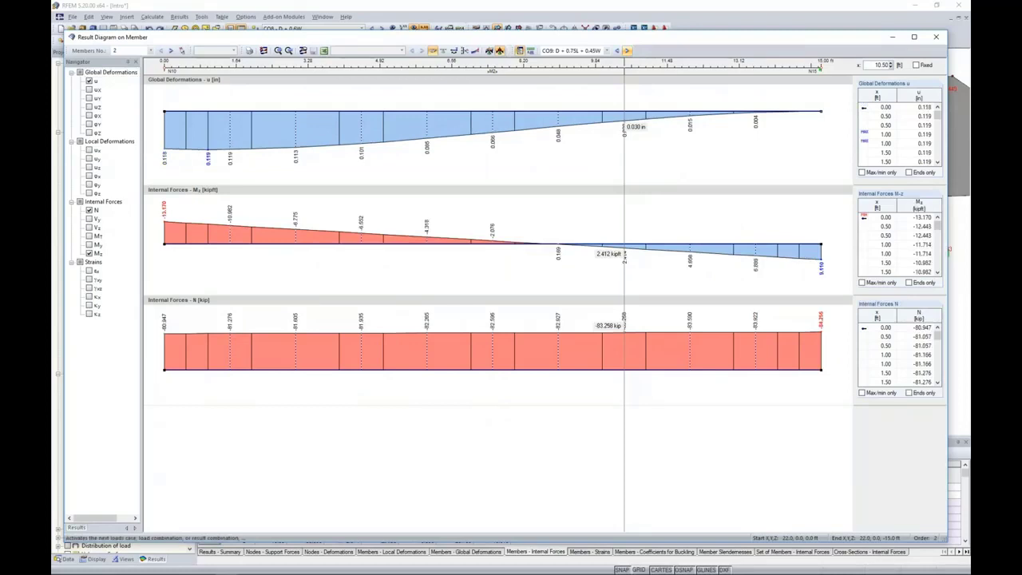
{"action": "left_click", "coordinate": [616, 50]}
{"action": "left_click", "coordinate": [617, 51]}
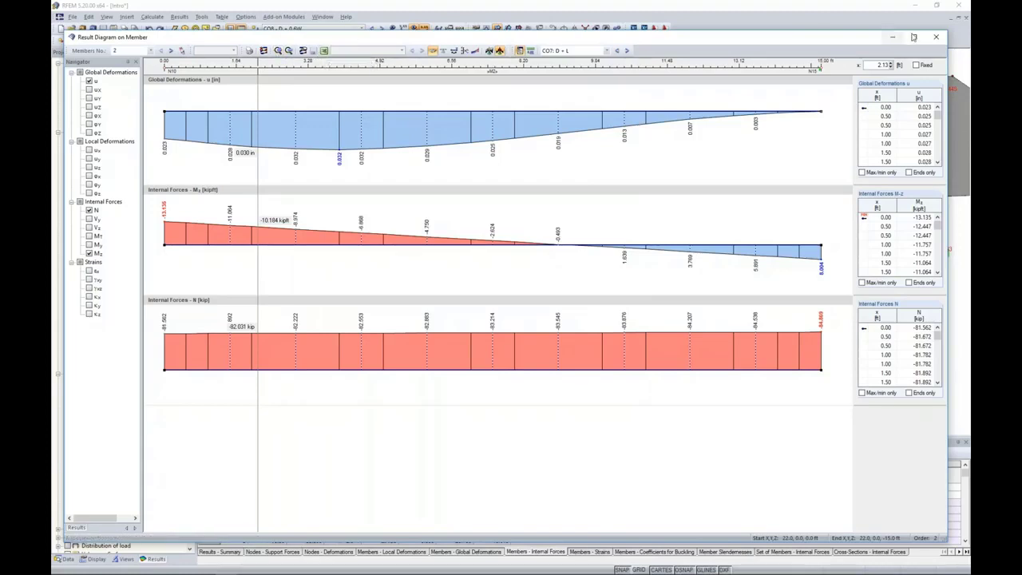
{"action": "left_click", "coordinate": [939, 40]}
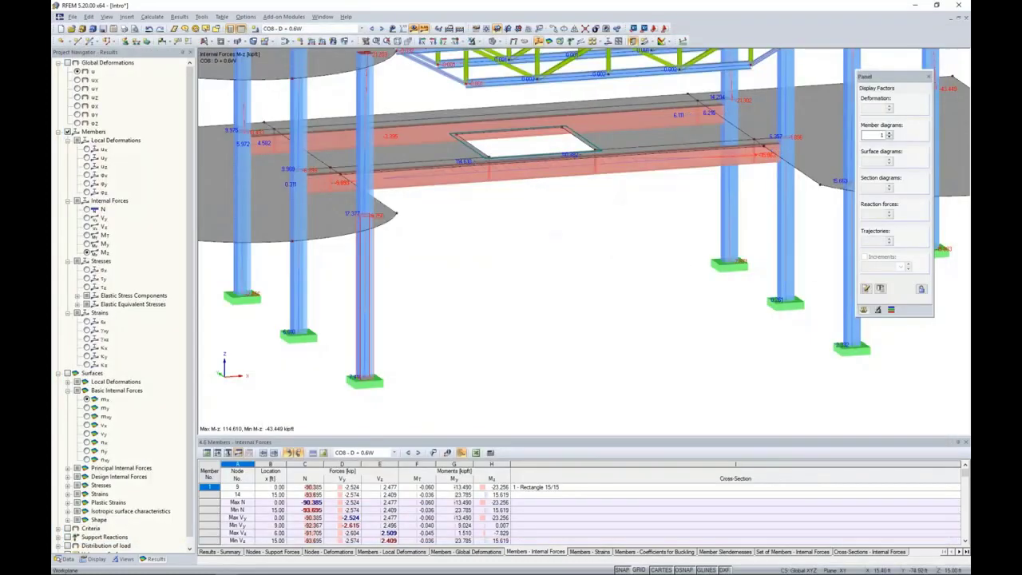
Turn off the member results and display the surface basic internal forces mx
{"action": "left_click", "coordinate": [58, 131]}
{"action": "left_click", "coordinate": [68, 131]}
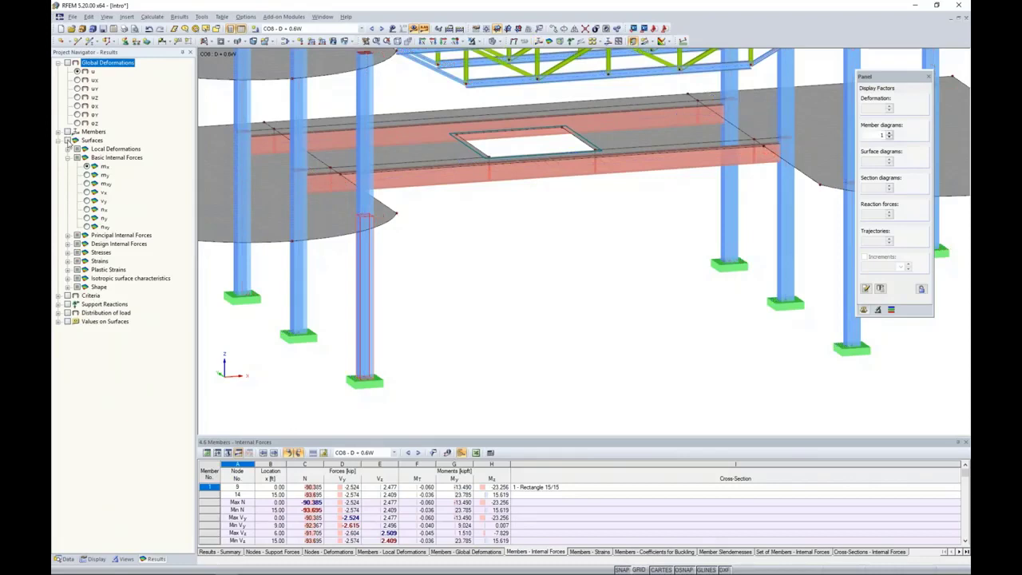
{"action": "left_click", "coordinate": [68, 139]}
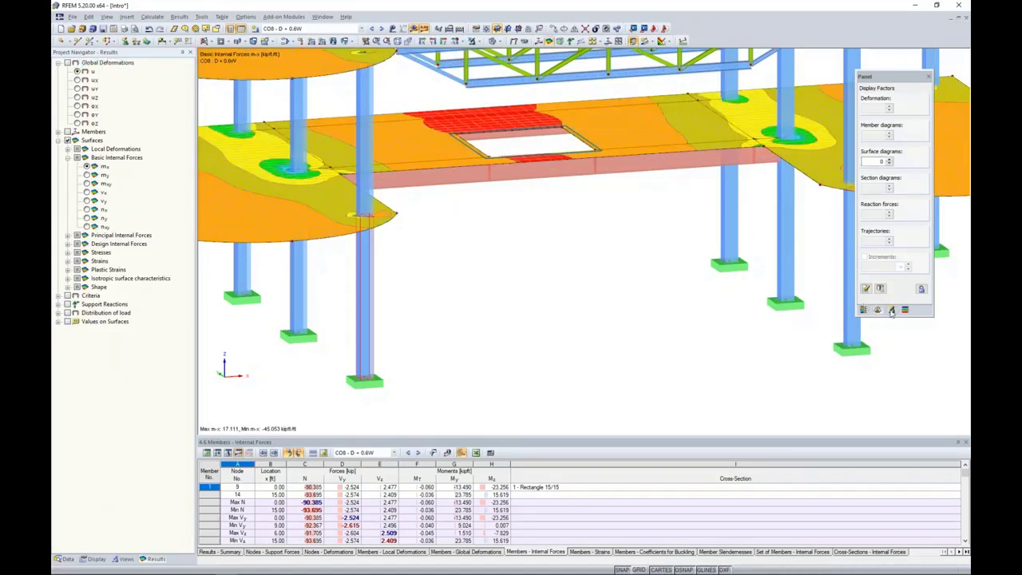
Turn on smooth color transition for the surface internal force results
{"action": "left_click", "coordinate": [864, 310]}
{"action": "left_click", "coordinate": [924, 296]}
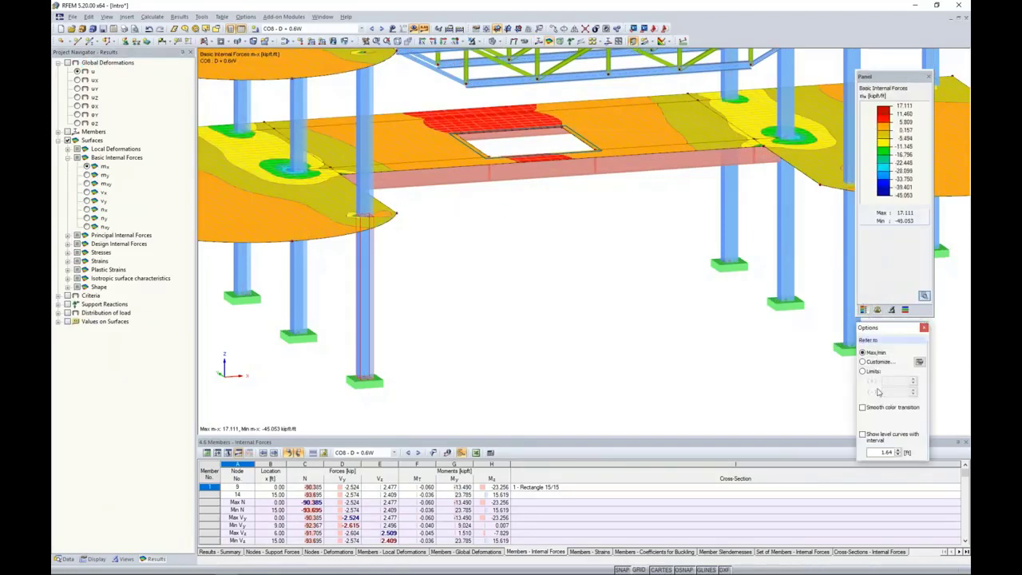
{"action": "left_click", "coordinate": [863, 408]}
{"action": "left_click", "coordinate": [924, 327]}
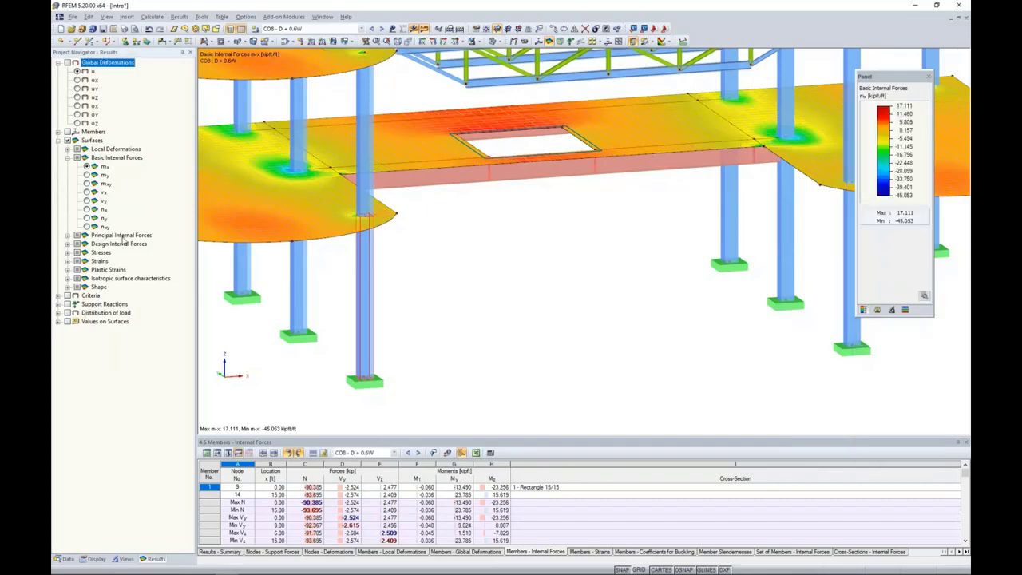
Display the surface shear force vx, followed by the axial force nx
{"action": "left_click", "coordinate": [86, 192]}
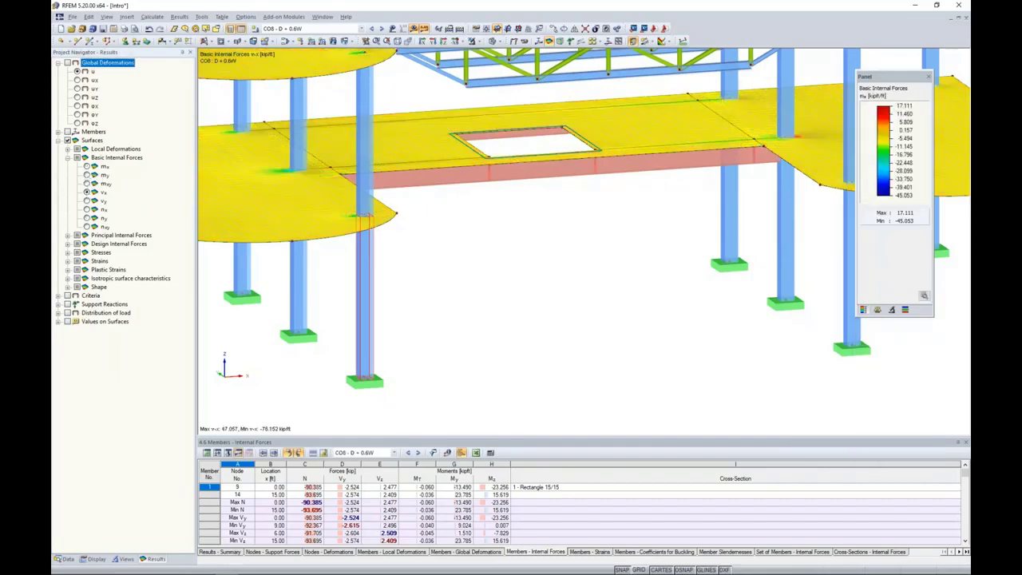
{"action": "middle_click_drag", "start_coordinate": [445, 237], "coordinate": [526, 243]}
{"action": "scroll", "coordinate": [527, 243], "scroll_direction": "down", "scroll_amount": 2}
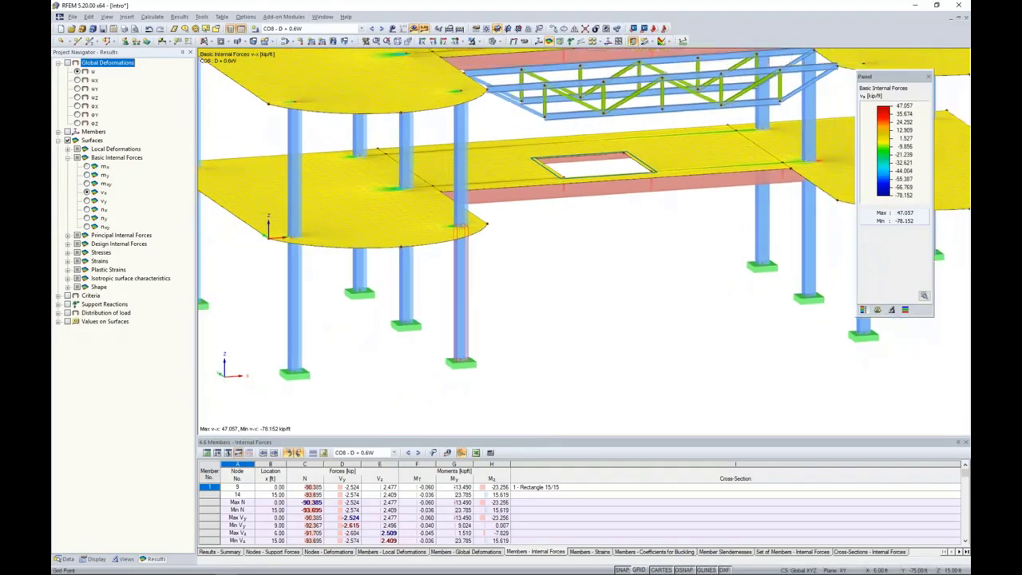
{"action": "left_click", "coordinate": [87, 209]}
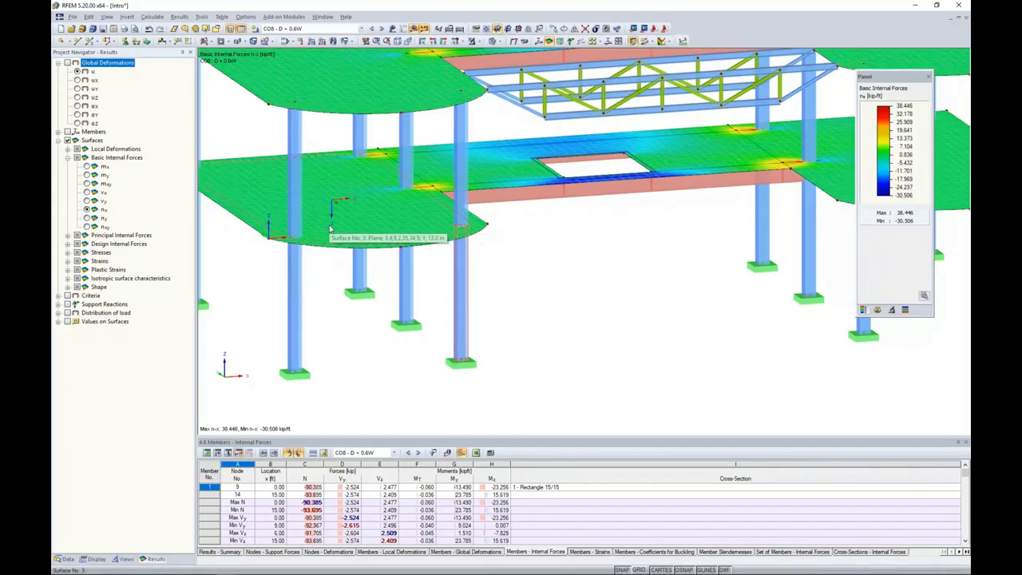
Turn on the support reactions and switch the results to CO7 - D + L
{"action": "left_click", "coordinate": [58, 141]}
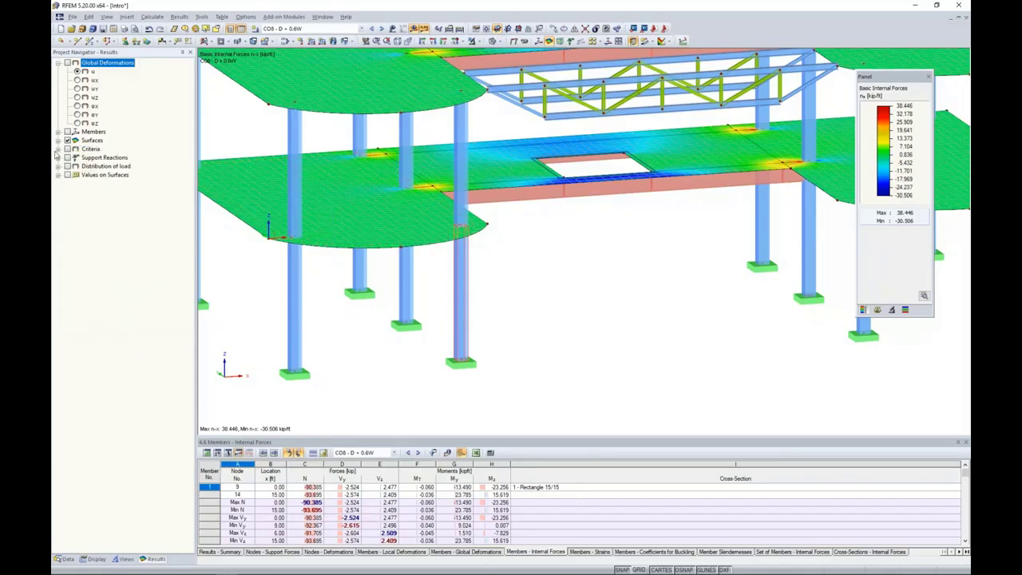
{"action": "left_click", "coordinate": [68, 158]}
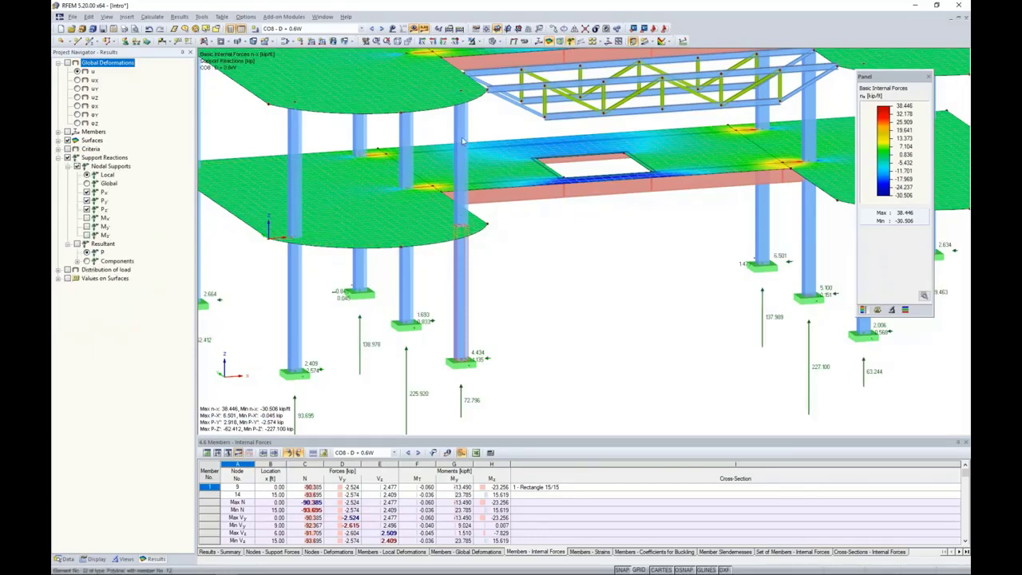
{"action": "left_click", "coordinate": [372, 29]}
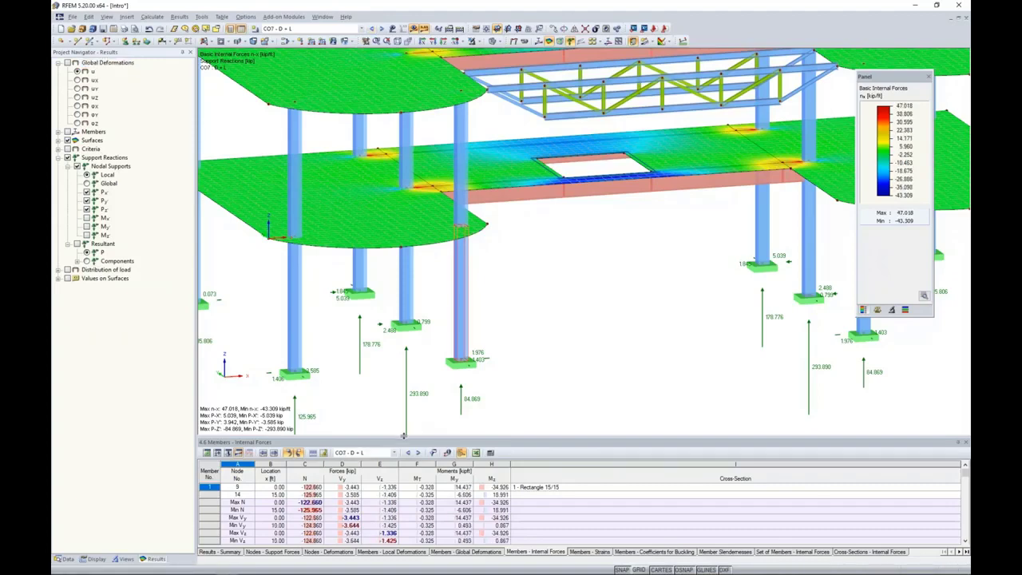
Enlarge the results table and show the nodal support forces for CO7 with the column supports in view
{"action": "left_click_drag", "start_coordinate": [404, 436], "coordinate": [404, 358]}
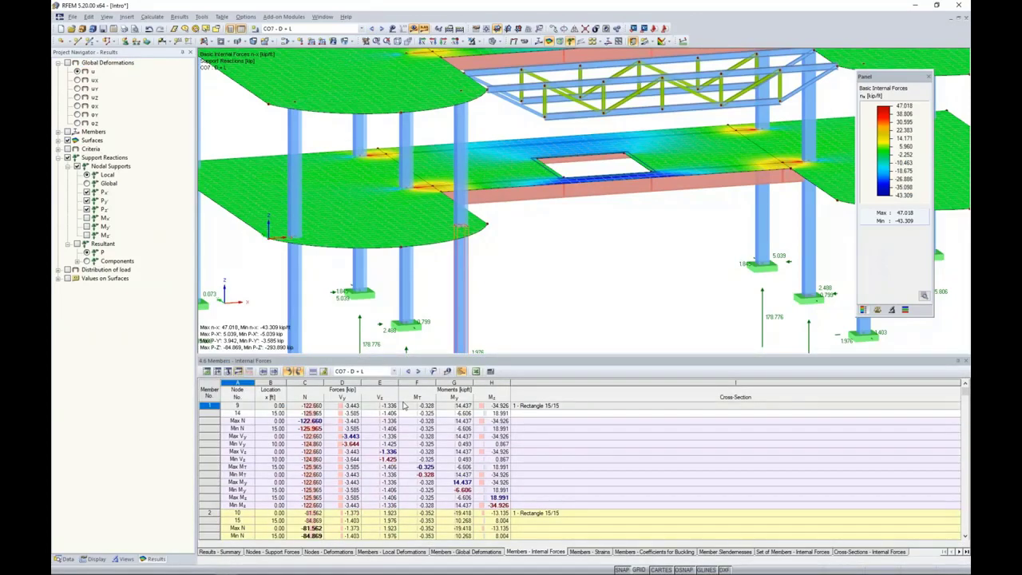
{"action": "left_click", "coordinate": [275, 553]}
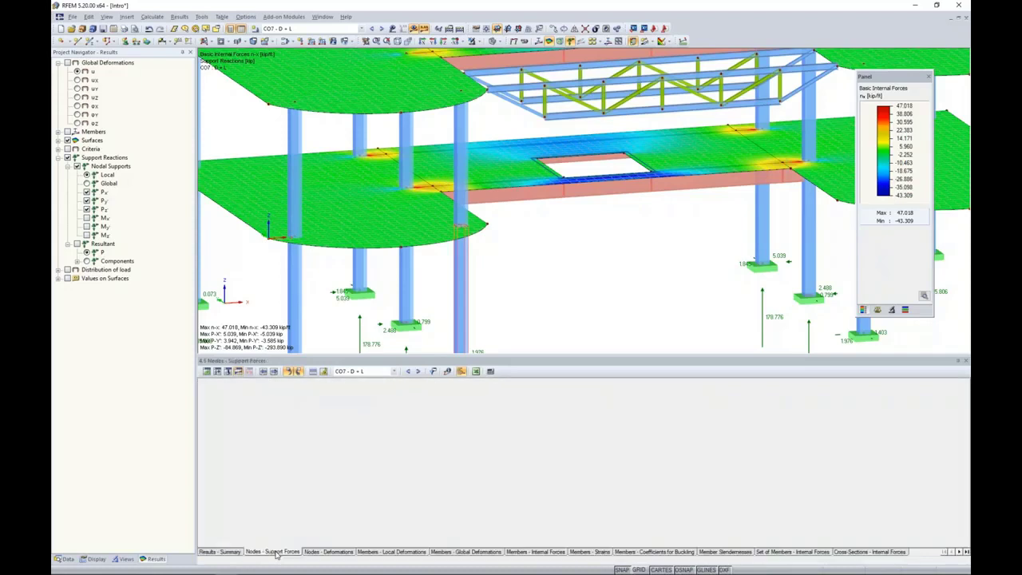
{"action": "middle_click_drag", "start_coordinate": [665, 249], "coordinate": [625, 179]}
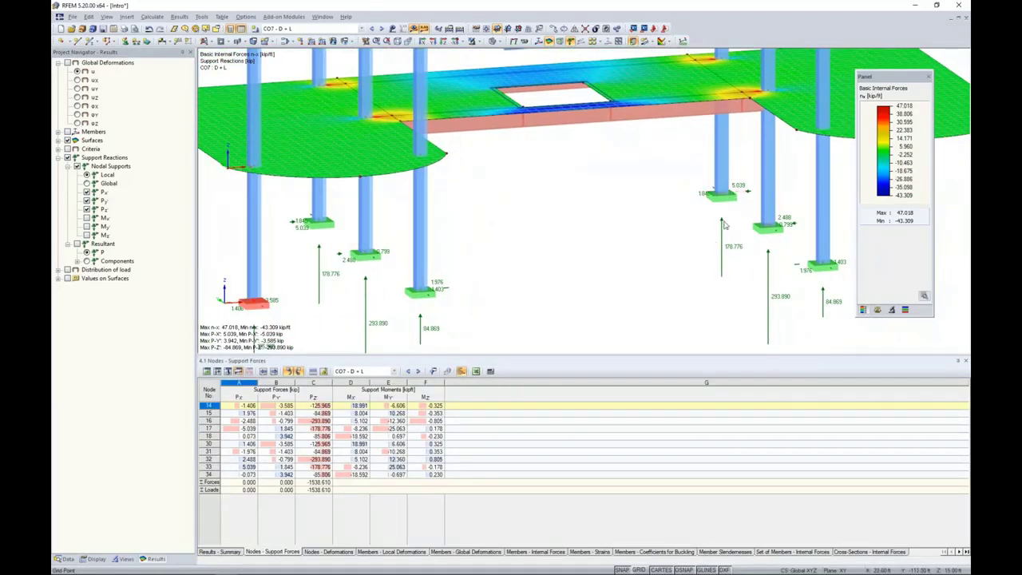
Locate individual supports in the model from their rows in the nodal support forces table, including nodes 17, 31 and 30
{"action": "left_click", "coordinate": [352, 429]}
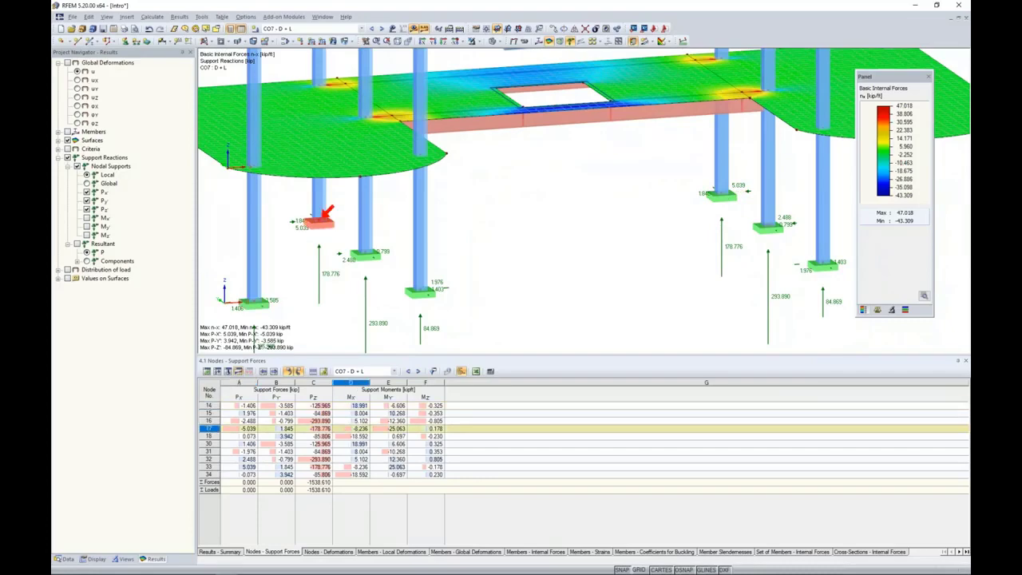
{"action": "left_click", "coordinate": [324, 437]}
{"action": "left_click", "coordinate": [324, 444]}
{"action": "left_click", "coordinate": [321, 452]}
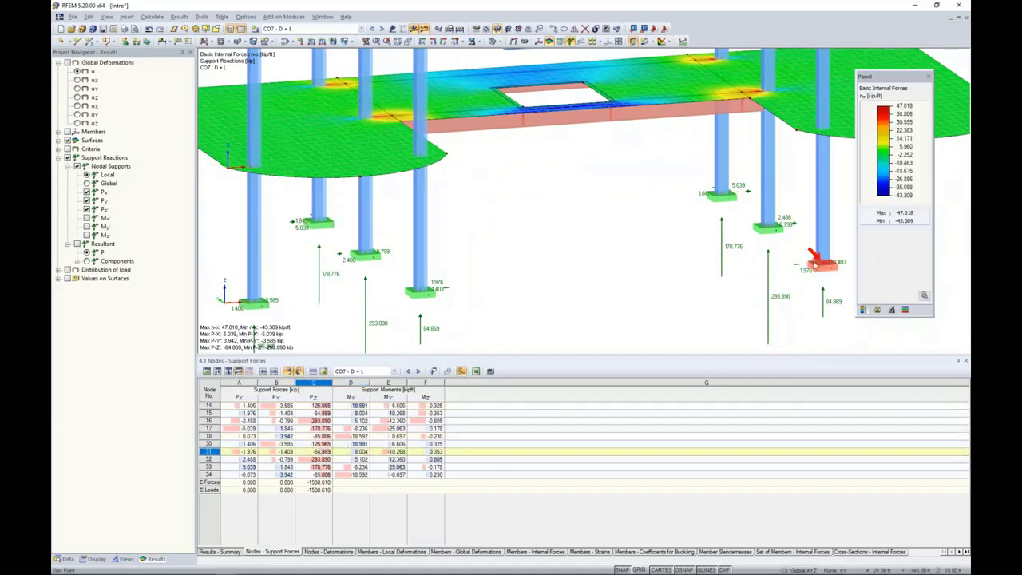
{"action": "scroll", "coordinate": [802, 269], "scroll_direction": "down", "scroll_amount": 2}
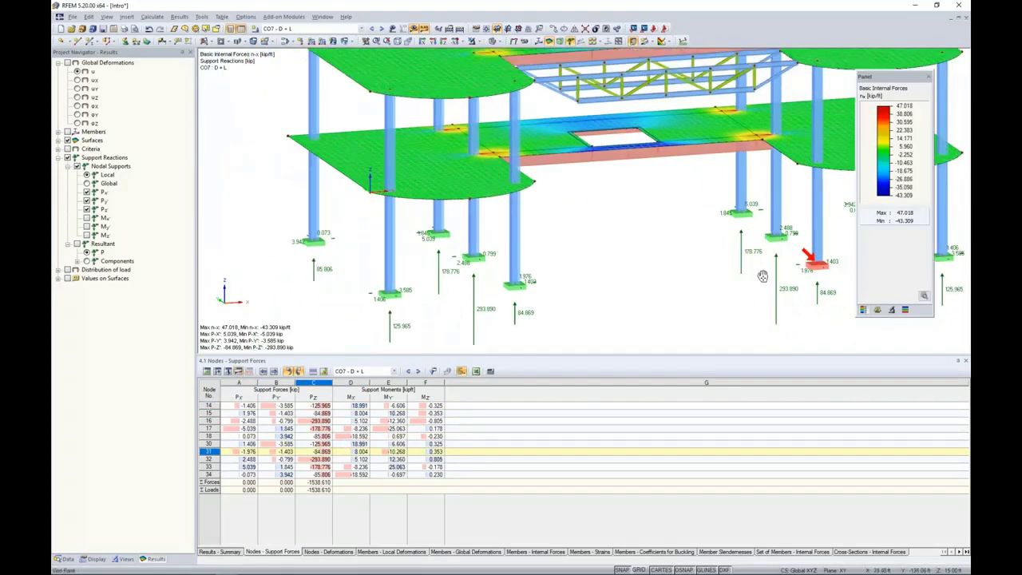
{"action": "middle_click_drag", "start_coordinate": [762, 276], "coordinate": [699, 264]}
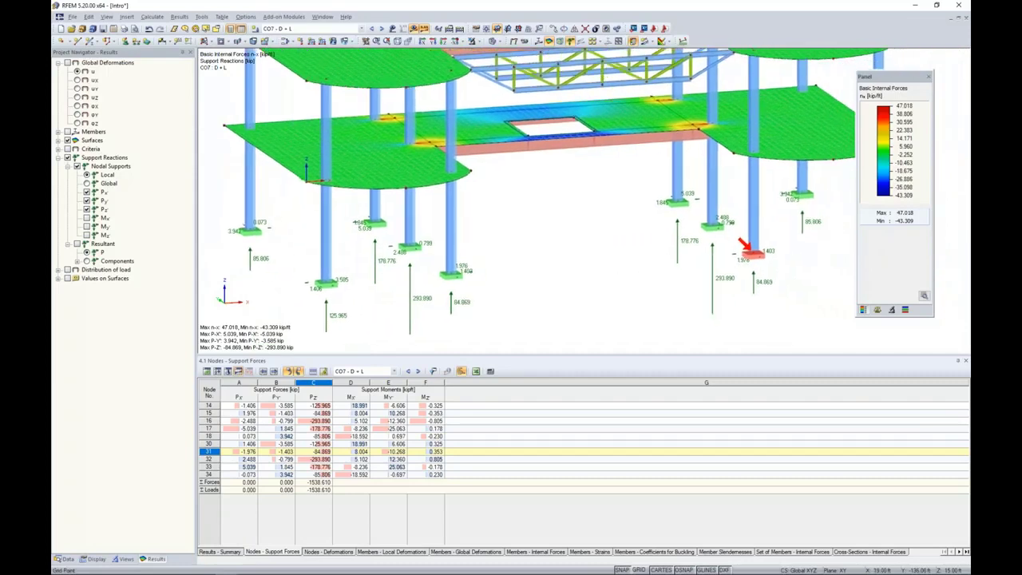
{"action": "left_click", "coordinate": [281, 444]}
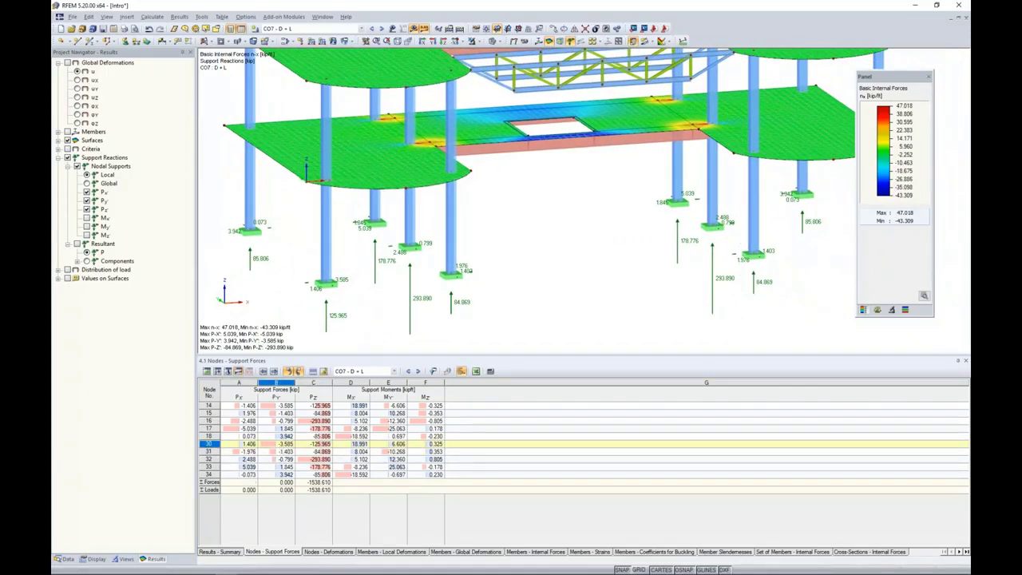
Show the member internal forces table and locate result positions of member 1 in the model
{"action": "left_click", "coordinate": [518, 552]}
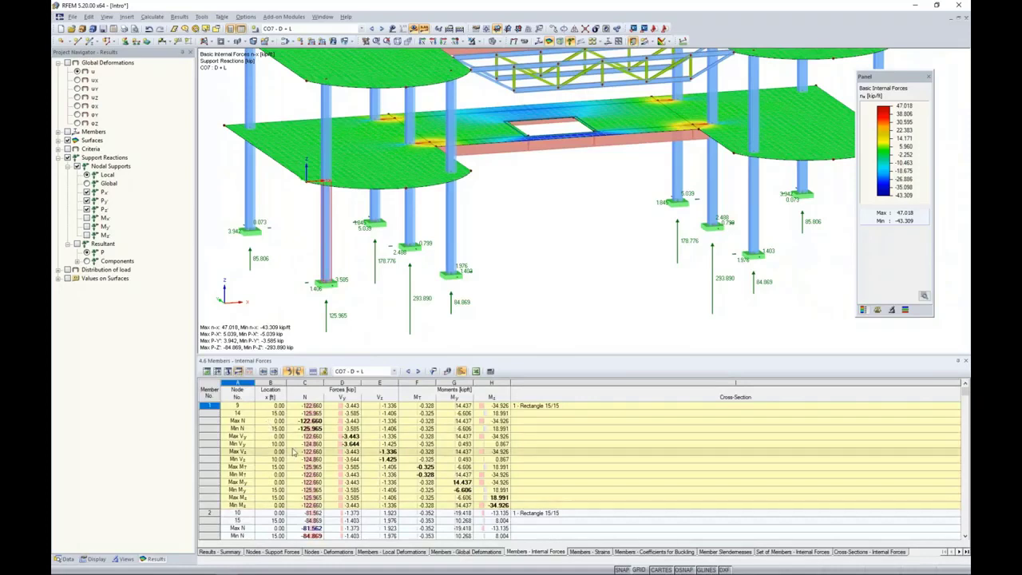
{"action": "left_click", "coordinate": [292, 476]}
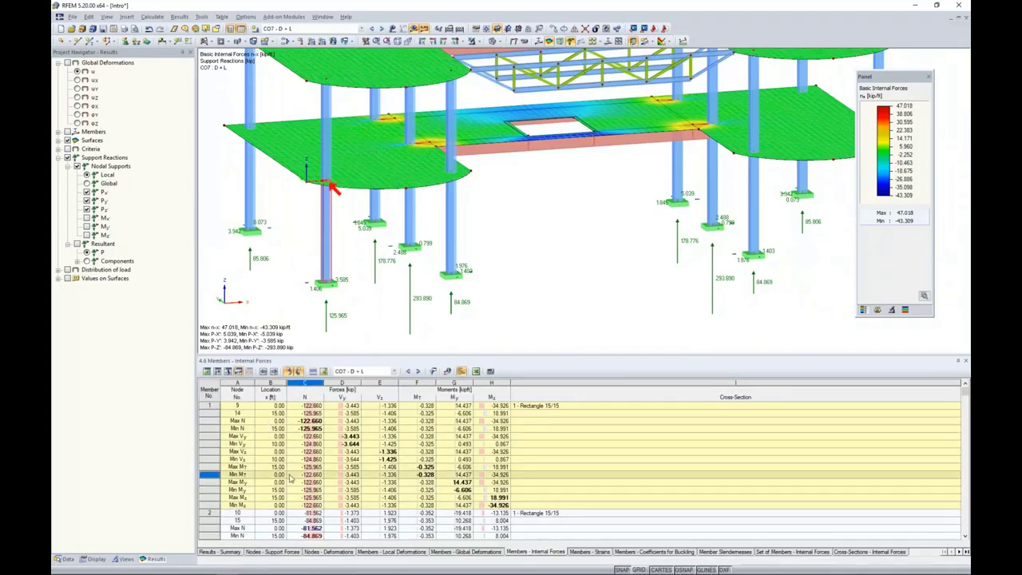
{"action": "left_click", "coordinate": [297, 489]}
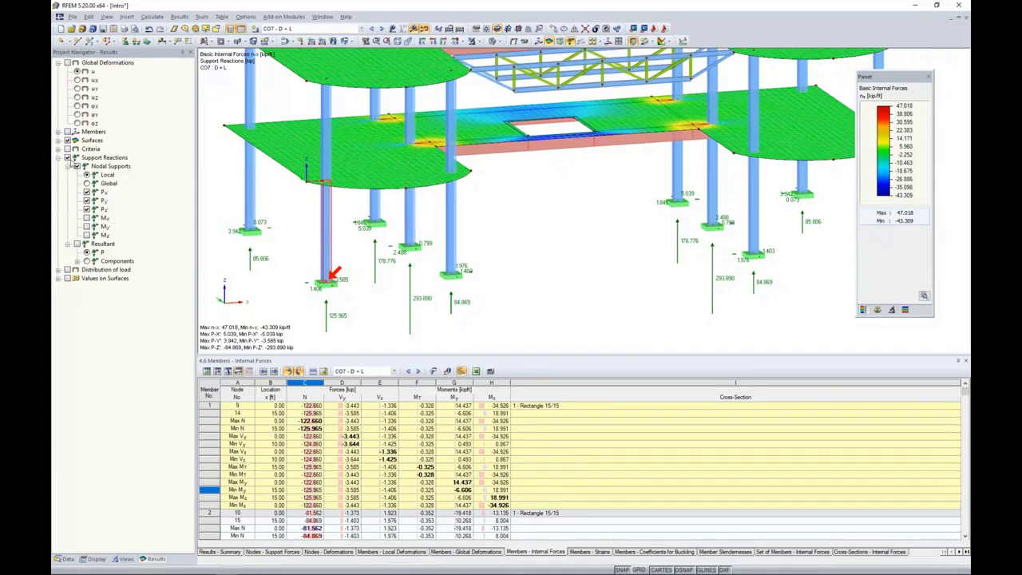
Turn off the support reactions, collapse their result group, and switch off the results display on the whole structure
{"action": "left_click", "coordinate": [68, 158]}
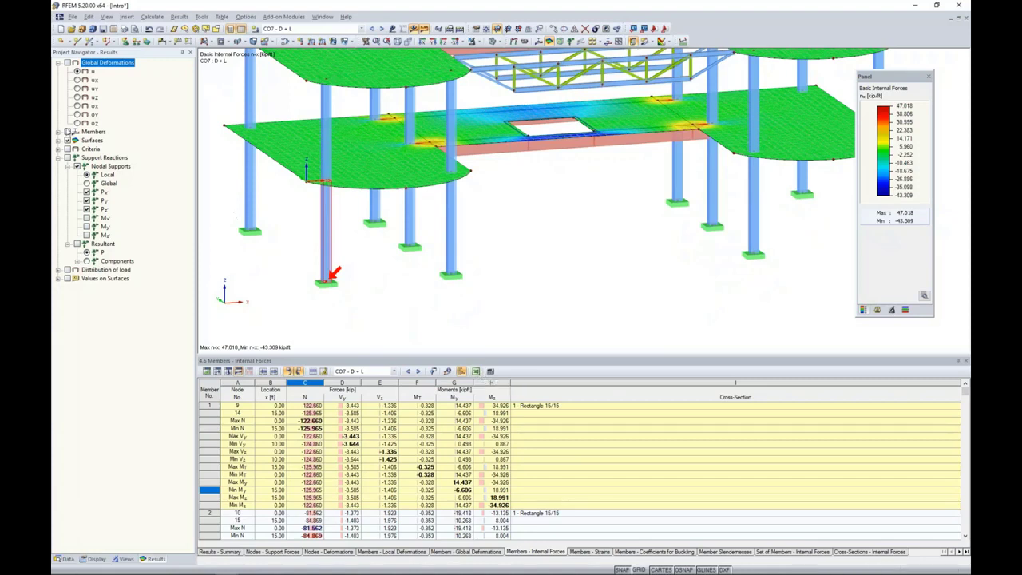
{"action": "left_click", "coordinate": [58, 158]}
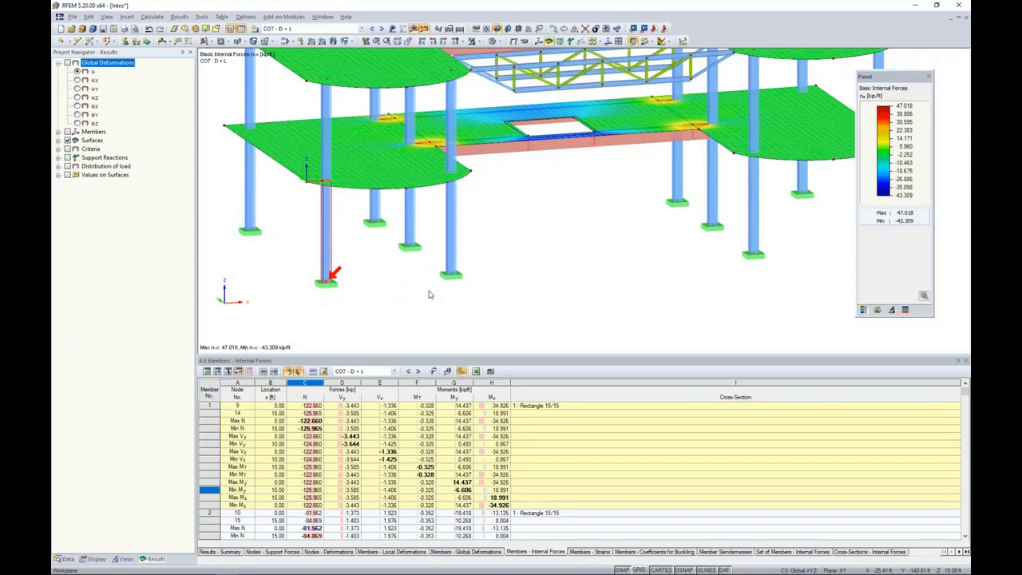
{"action": "scroll", "coordinate": [506, 244], "scroll_direction": "down", "scroll_amount": 5}
{"action": "middle_click_drag", "start_coordinate": [518, 240], "coordinate": [493, 260]}
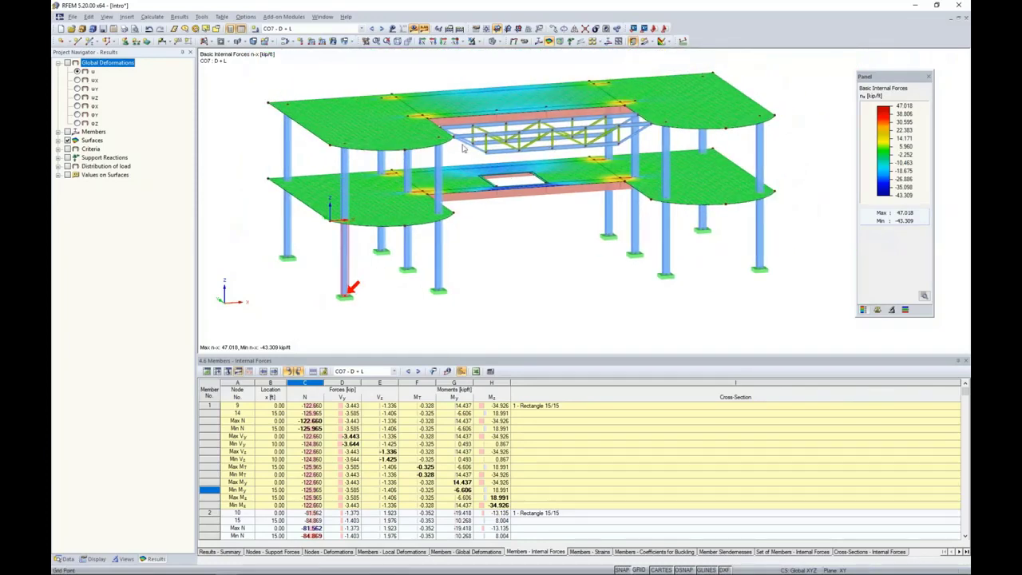
{"action": "left_click", "coordinate": [414, 29]}
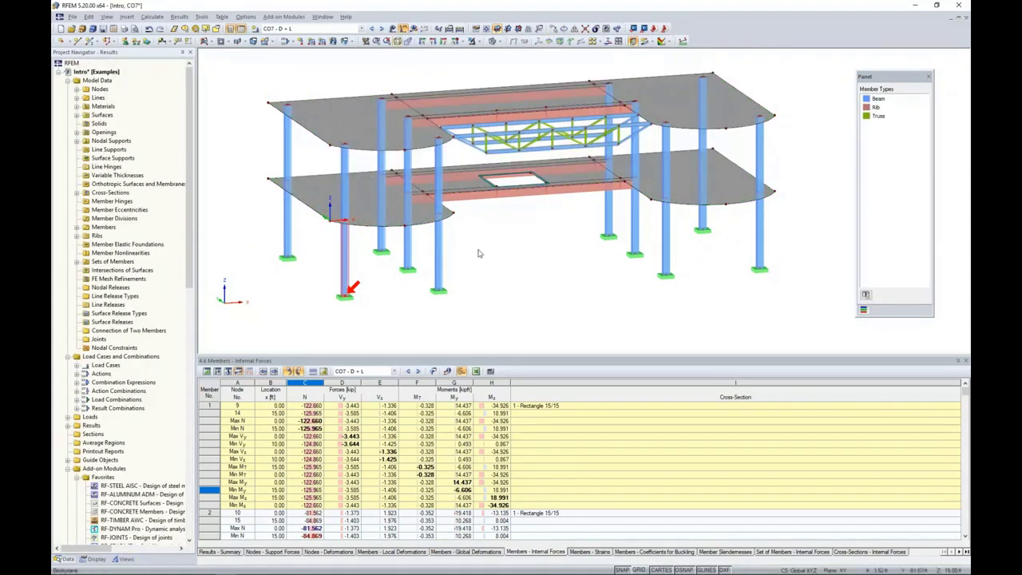
Select all members of the front truss from a side view and isolate them with Visibility by Selected Objects
{"action": "middle_click_drag", "start_coordinate": [661, 280], "coordinate": [771, 259], "text": "ctrl"}
{"action": "middle_click_drag", "start_coordinate": [701, 215], "coordinate": [664, 232], "text": "ctrl"}
{"action": "left_click_drag", "start_coordinate": [527, 78], "coordinate": [567, 243]}
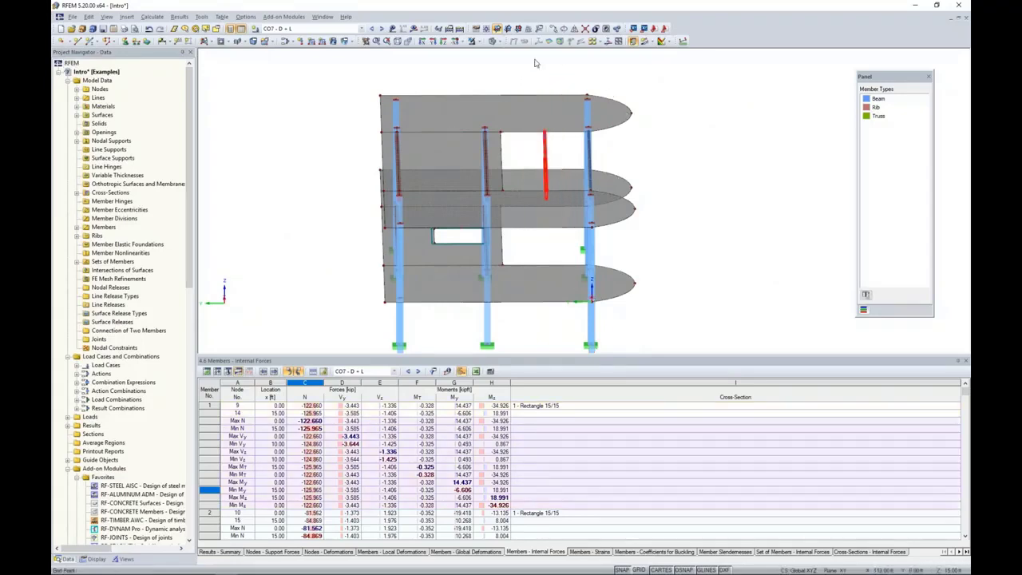
{"action": "left_click", "coordinate": [493, 41]}
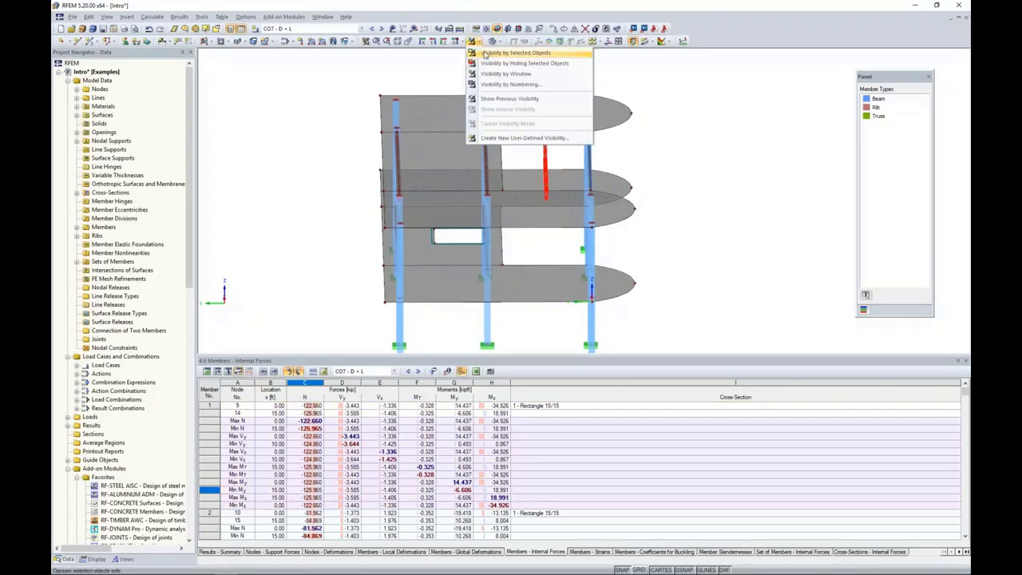
{"action": "left_click", "coordinate": [515, 58]}
{"action": "left_click", "coordinate": [641, 174]}
{"action": "middle_click_drag", "start_coordinate": [711, 214], "coordinate": [587, 225], "text": "ctrl"}
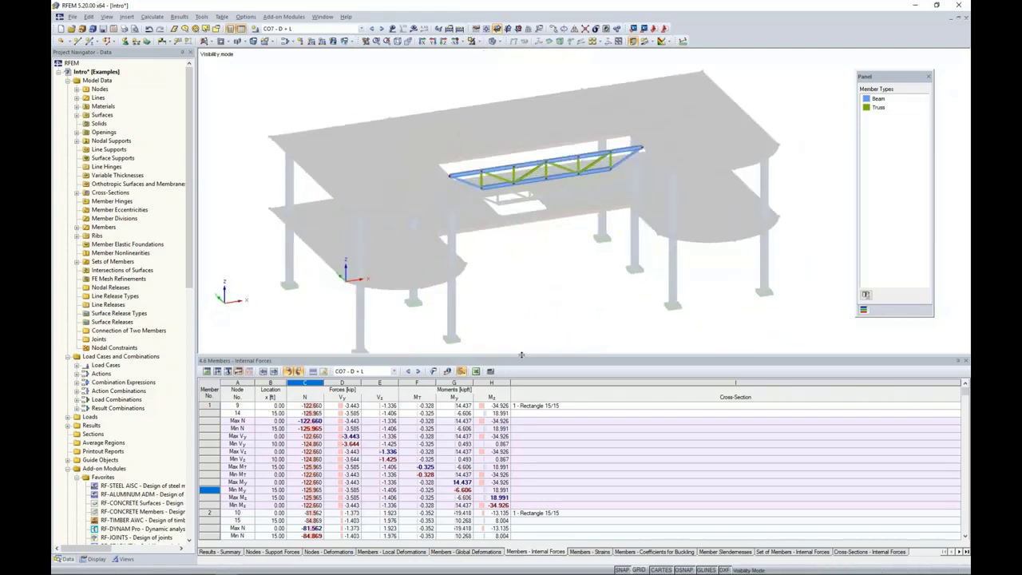
Shrink the results table and hide the background objects so only the isolated truss is shown in close-up
{"action": "left_click_drag", "start_coordinate": [519, 374], "coordinate": [519, 431]}
{"action": "middle_click_drag", "start_coordinate": [567, 216], "coordinate": [496, 221], "text": "ctrl"}
{"action": "right_click", "coordinate": [496, 222]}
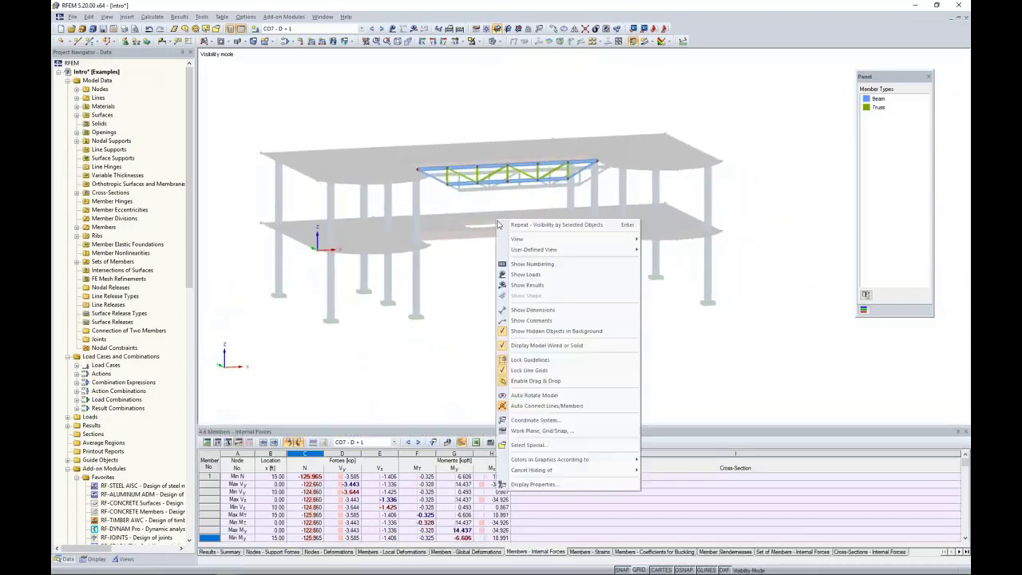
{"action": "left_click", "coordinate": [551, 331]}
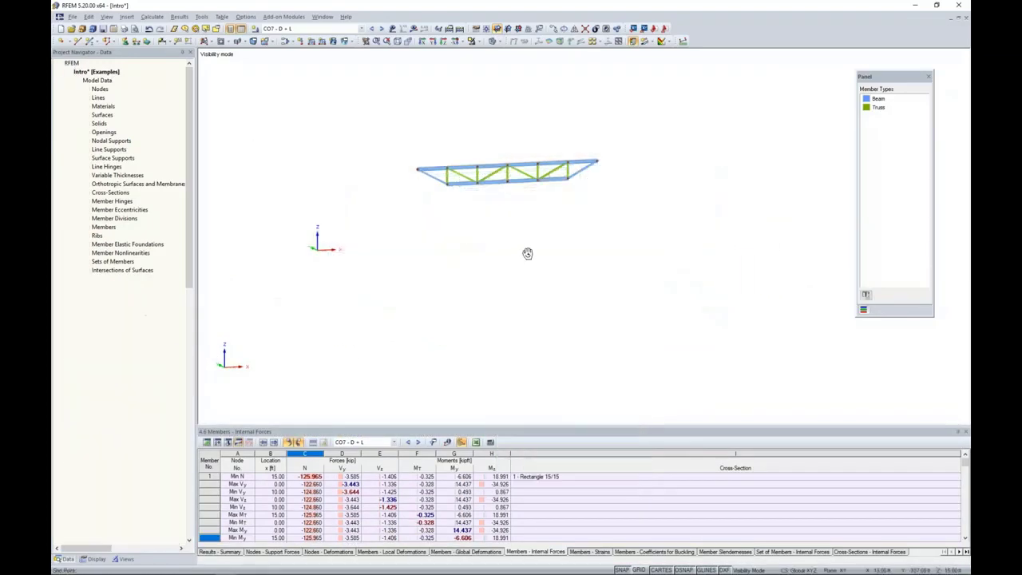
{"action": "middle_click_drag", "start_coordinate": [527, 254], "coordinate": [565, 249]}
{"action": "scroll", "coordinate": [514, 246], "scroll_direction": "up", "scroll_amount": 5}
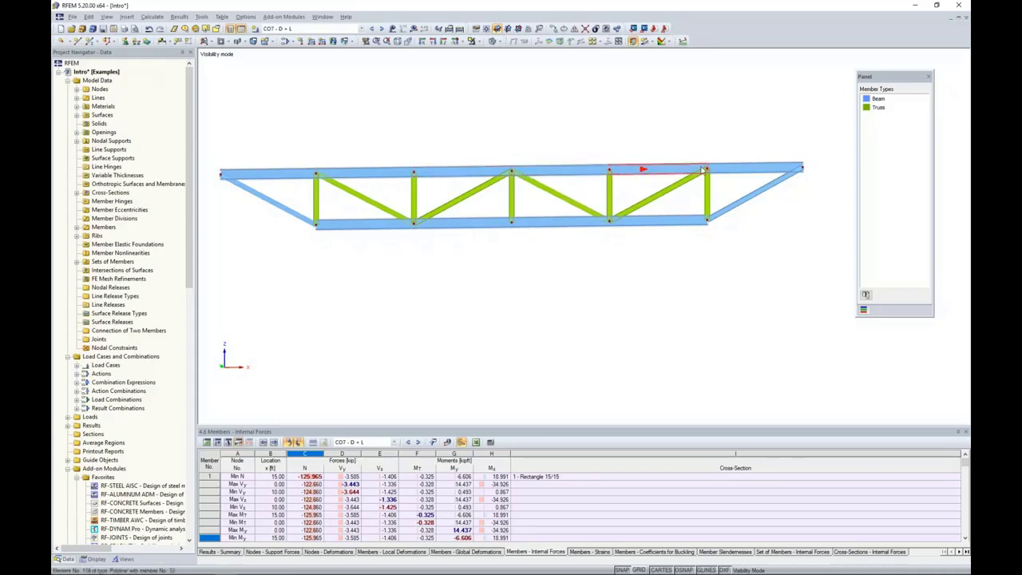
Examine the truss's upper chord members, their web connections, and the editing commands available for a chord member
{"action": "scroll", "coordinate": [389, 190], "scroll_direction": "up", "scroll_amount": 3}
{"action": "left_click", "coordinate": [391, 168]}
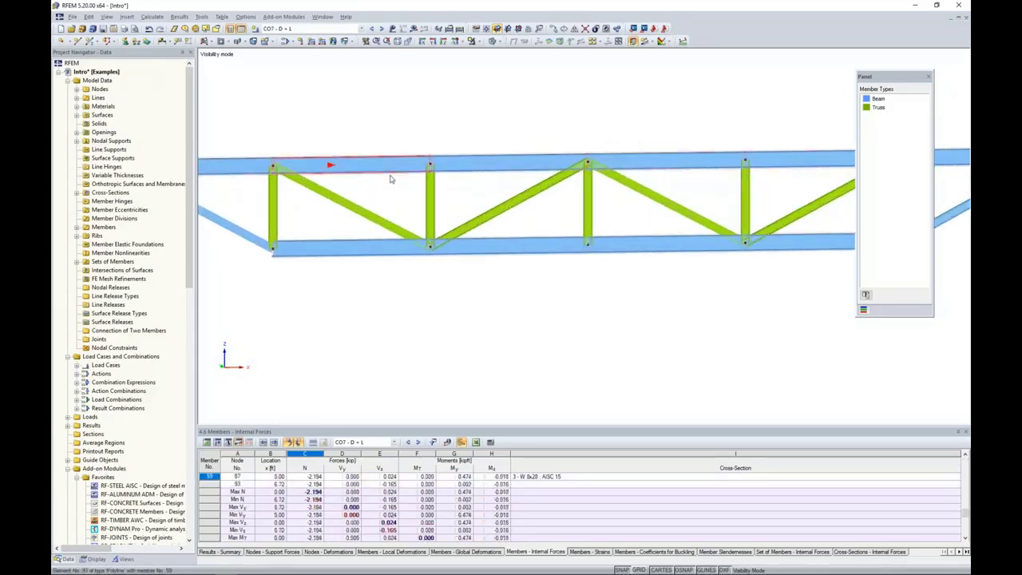
{"action": "scroll", "coordinate": [391, 184], "scroll_direction": "up", "scroll_amount": 3}
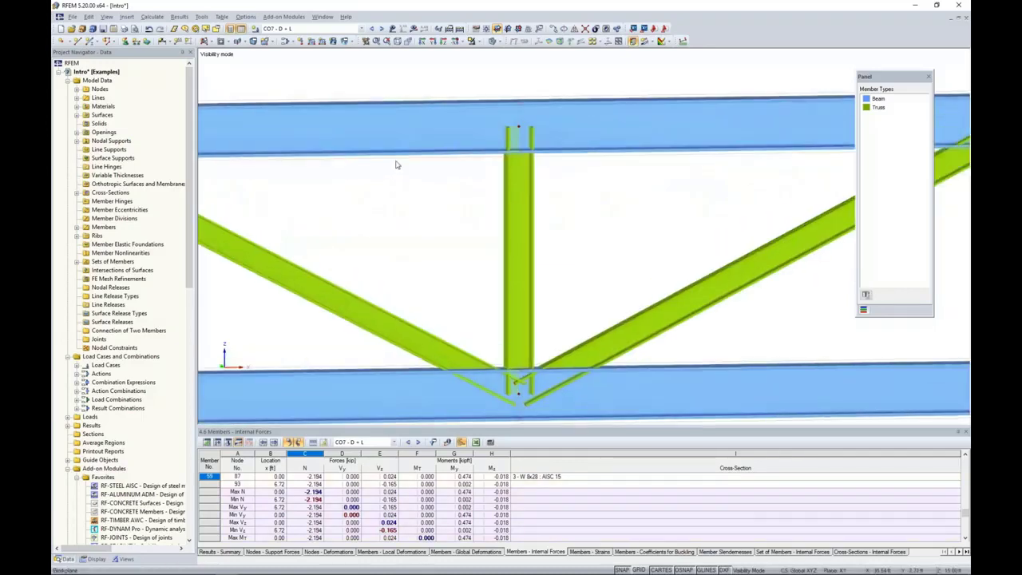
{"action": "scroll", "coordinate": [404, 185], "scroll_direction": "down", "scroll_amount": 4}
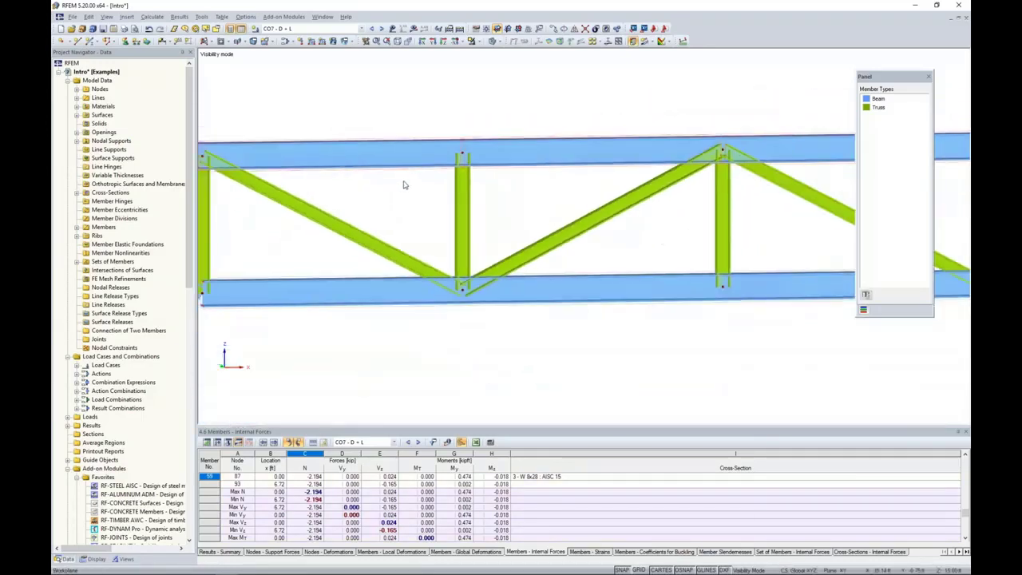
{"action": "scroll", "coordinate": [403, 184], "scroll_direction": "down", "scroll_amount": 1}
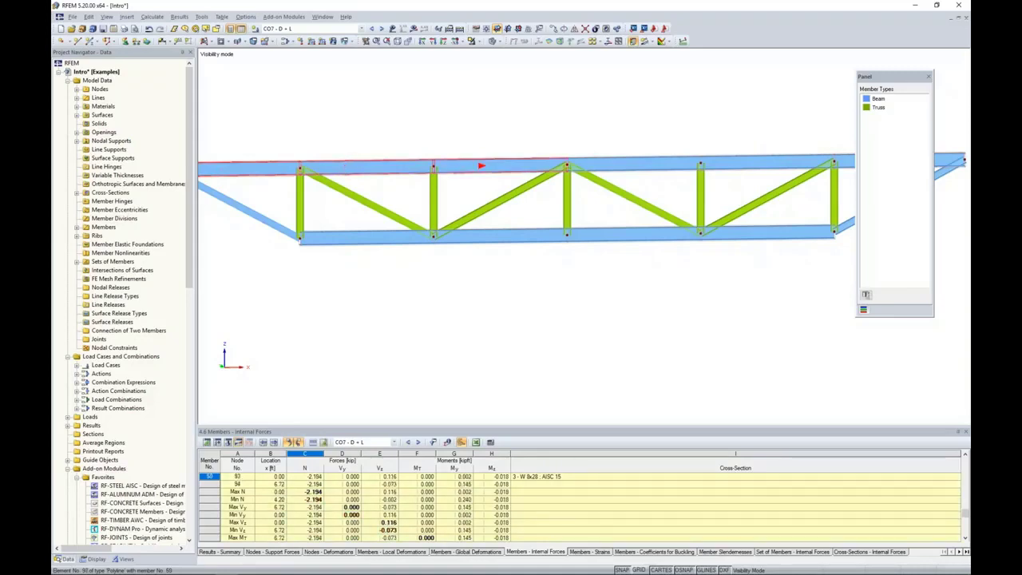
{"action": "right_click", "coordinate": [452, 168]}
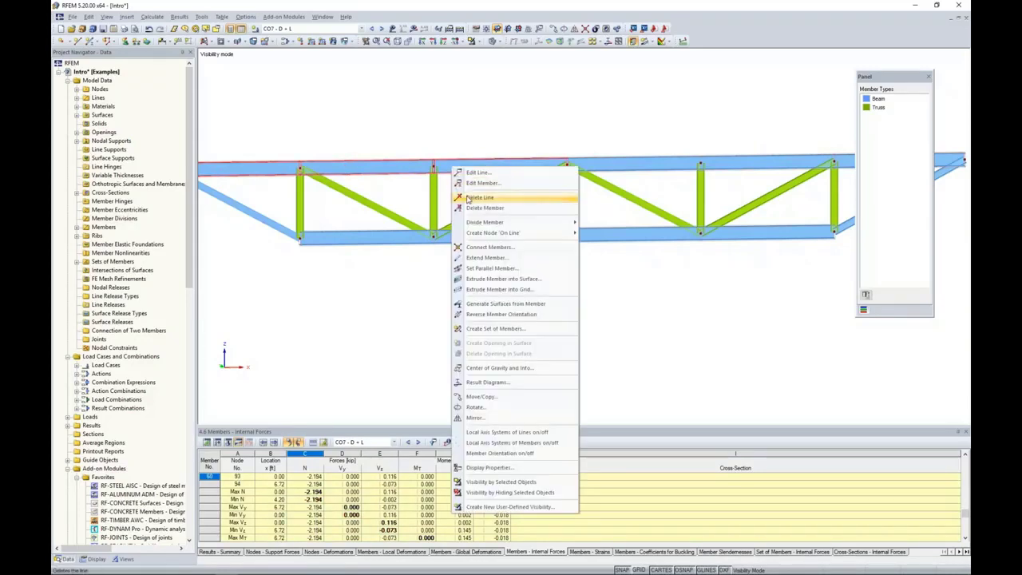
{"action": "left_click", "coordinate": [407, 317]}
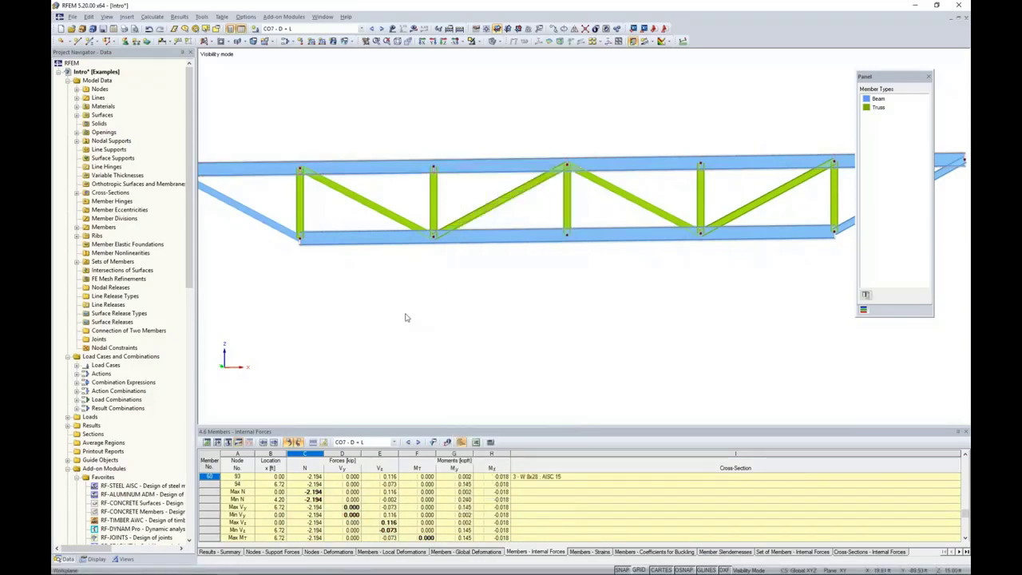
{"action": "scroll", "coordinate": [431, 307], "scroll_direction": "down", "scroll_amount": 3}
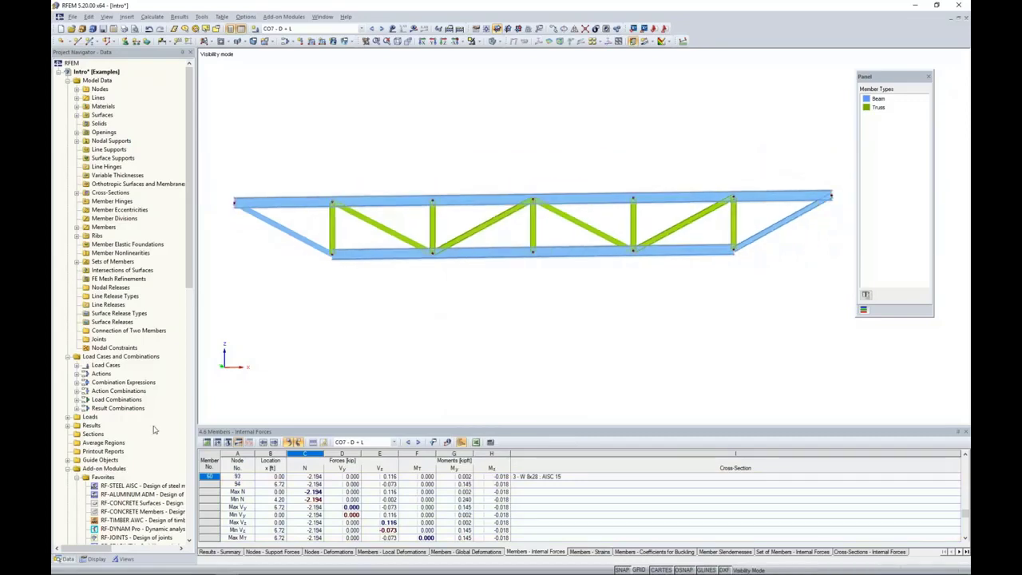
Start the RF-STEEL AISC design module and keep LRFD 2016 as the design standard
{"action": "scroll", "coordinate": [128, 441], "scroll_direction": "down", "scroll_amount": 2}
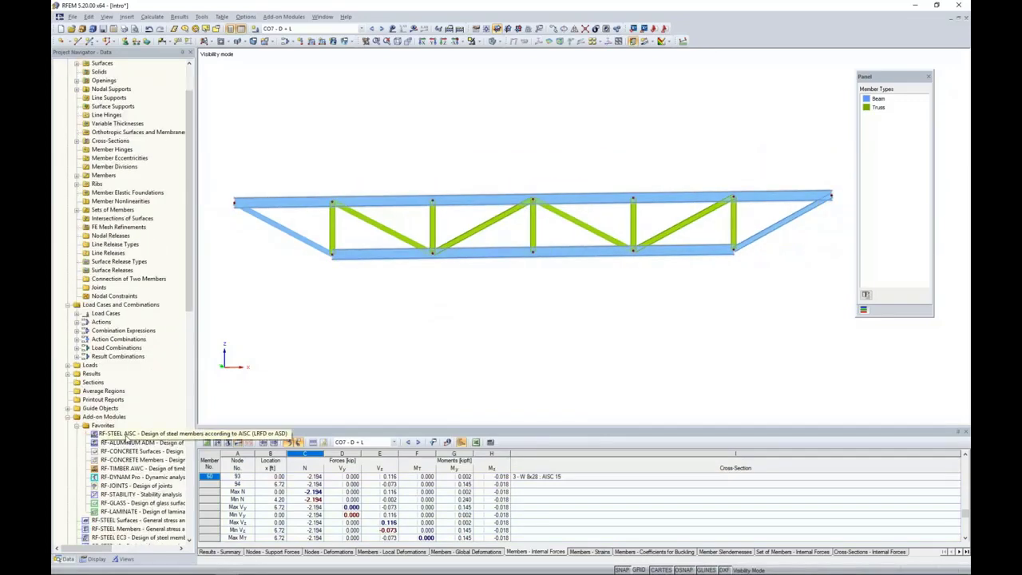
{"action": "left_click", "coordinate": [277, 18]}
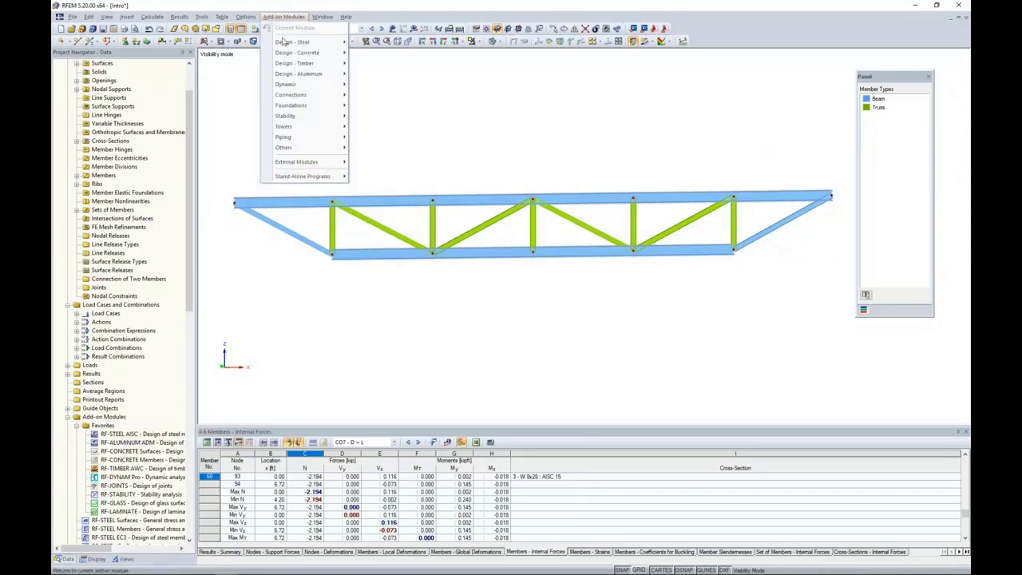
{"action": "mouse_move", "coordinate": [278, 44]}
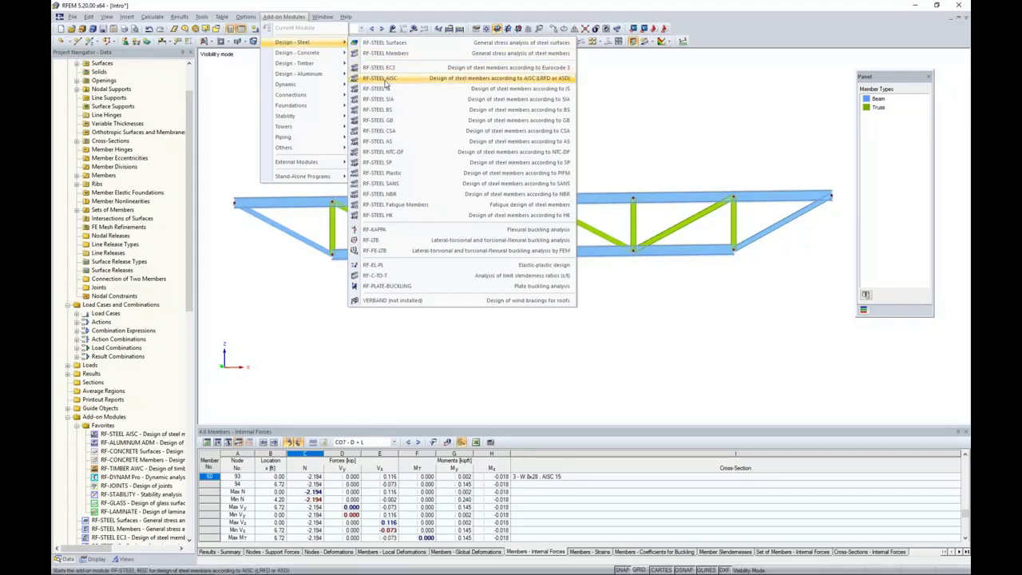
{"action": "left_click", "coordinate": [387, 80]}
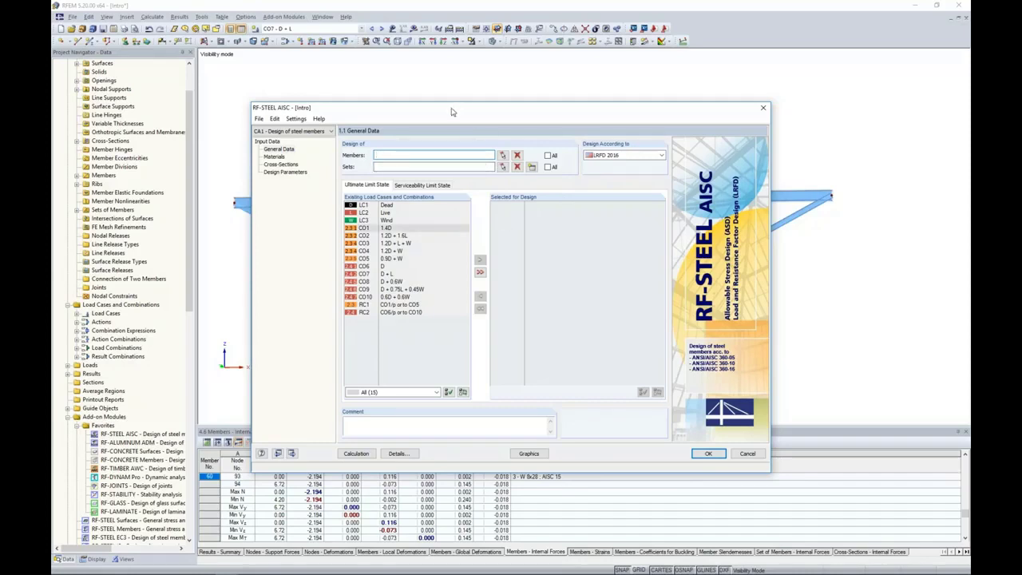
{"action": "left_click_drag", "start_coordinate": [453, 109], "coordinate": [451, 77]}
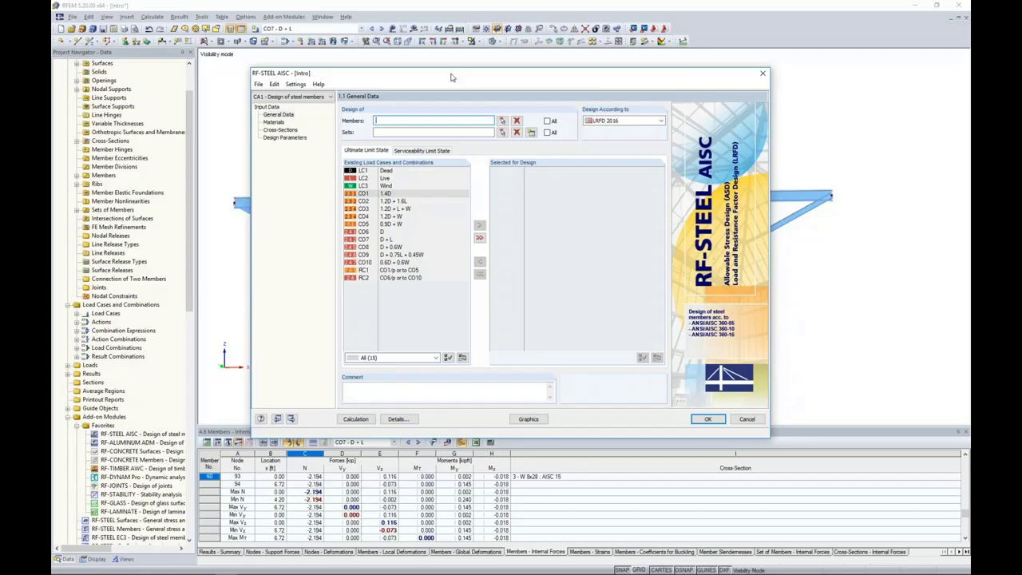
{"action": "left_click", "coordinate": [627, 121]}
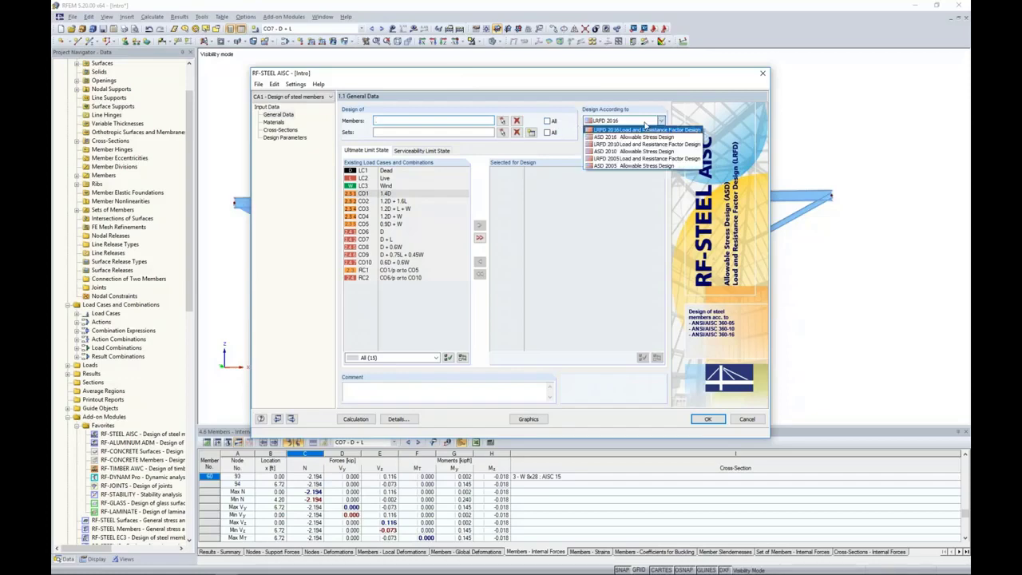
{"action": "left_click", "coordinate": [569, 134]}
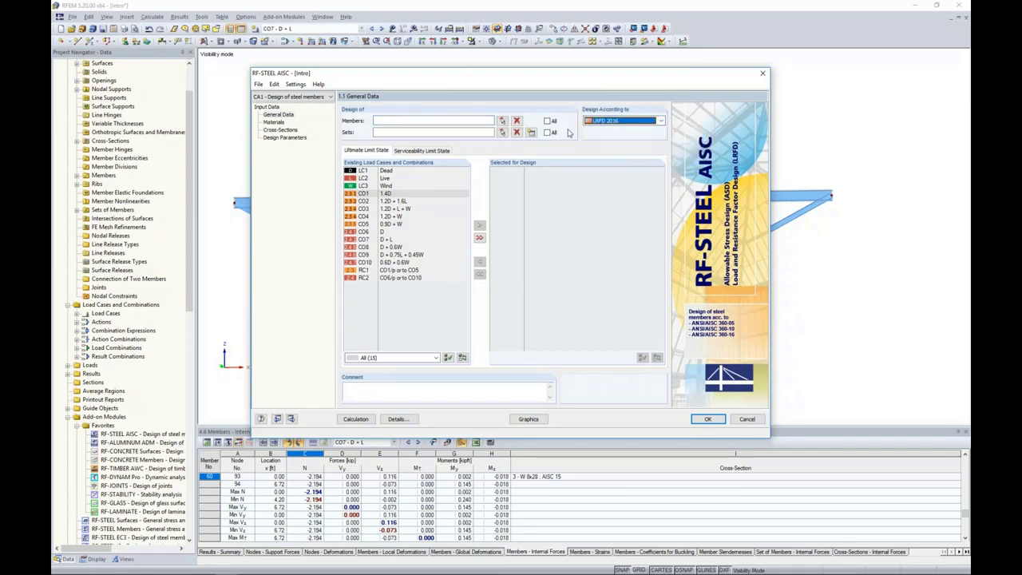
Pick the truss's diagonals and verticals, members 68-78, graphically as the members to design
{"action": "left_click", "coordinate": [503, 120]}
{"action": "left_click_drag", "start_coordinate": [810, 229], "coordinate": [719, 234]}
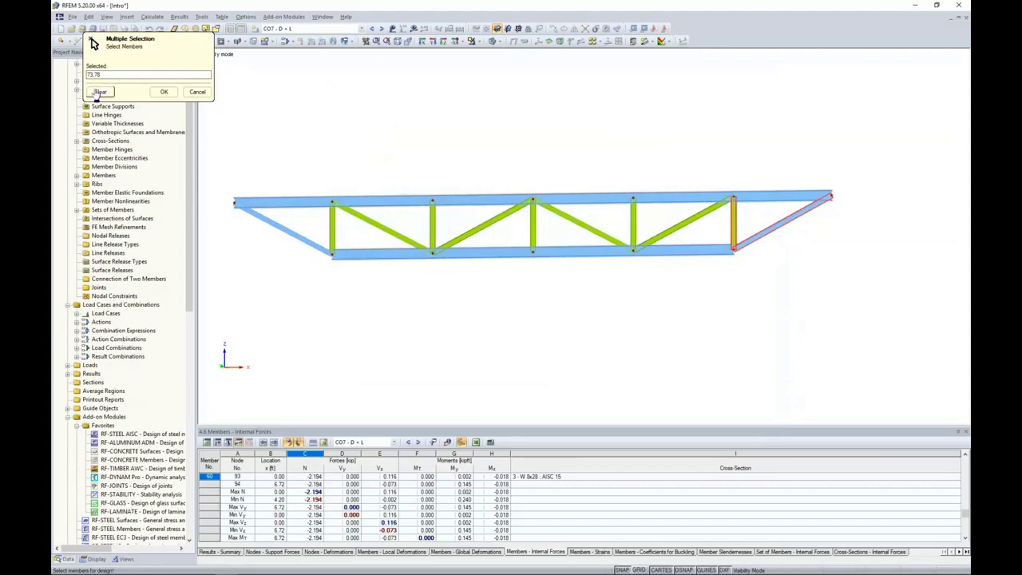
{"action": "left_click", "coordinate": [100, 91]}
{"action": "left_click_drag", "start_coordinate": [822, 233], "coordinate": [261, 229]}
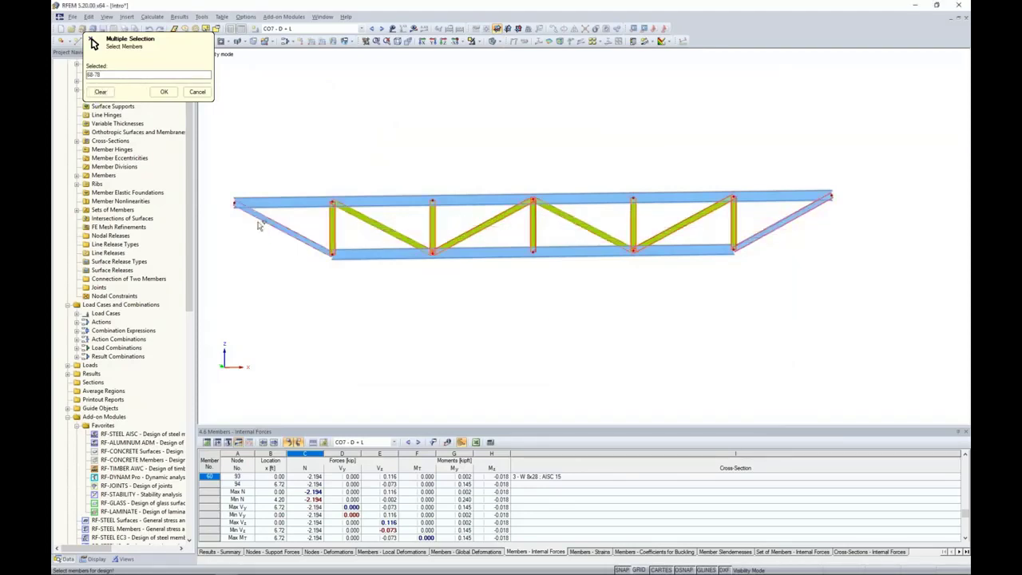
{"action": "left_click", "coordinate": [164, 92]}
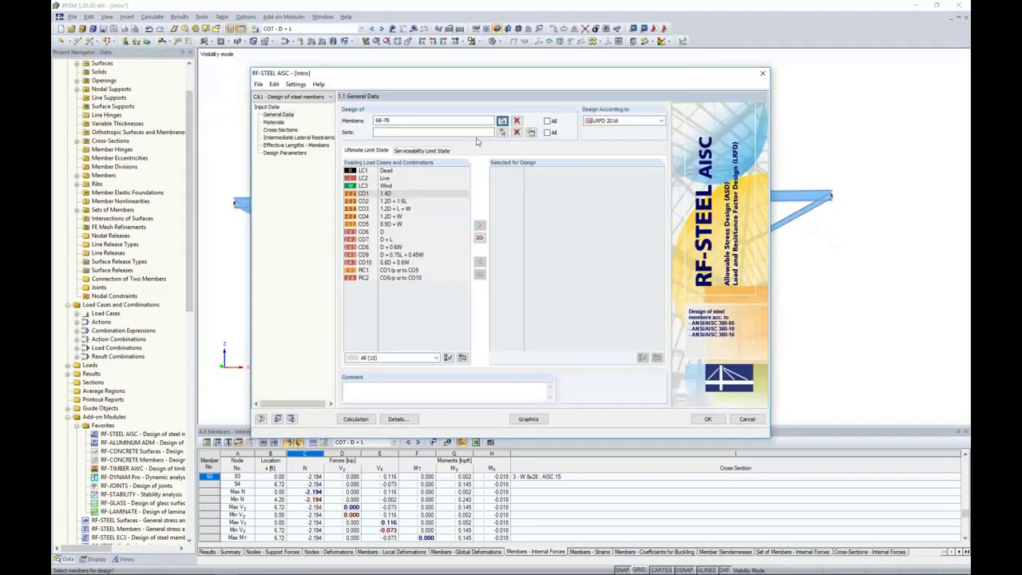
Pick the truss's upper chord, set of members 3, graphically as the set to design
{"action": "left_click", "coordinate": [501, 133]}
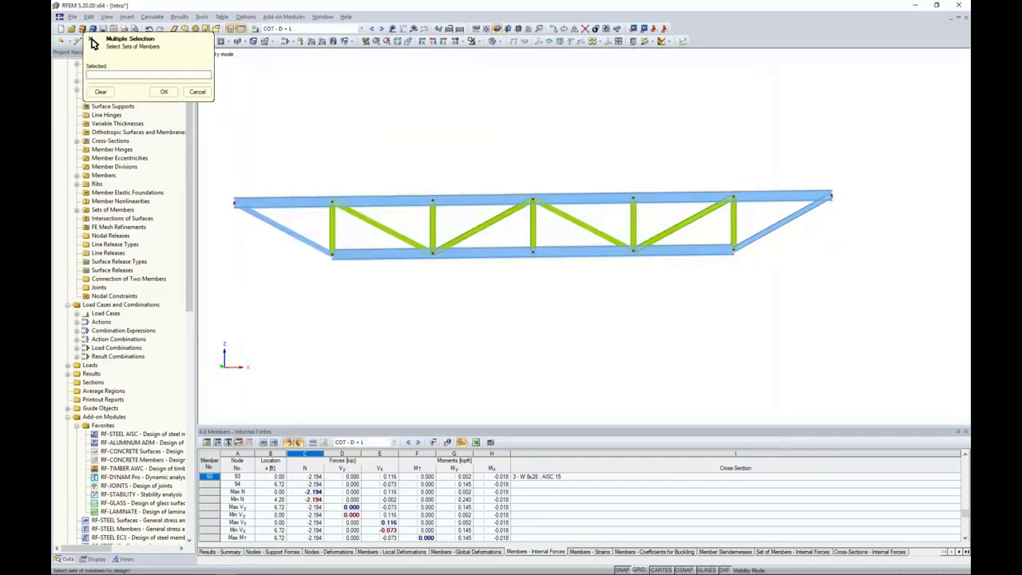
{"action": "left_click", "coordinate": [488, 194]}
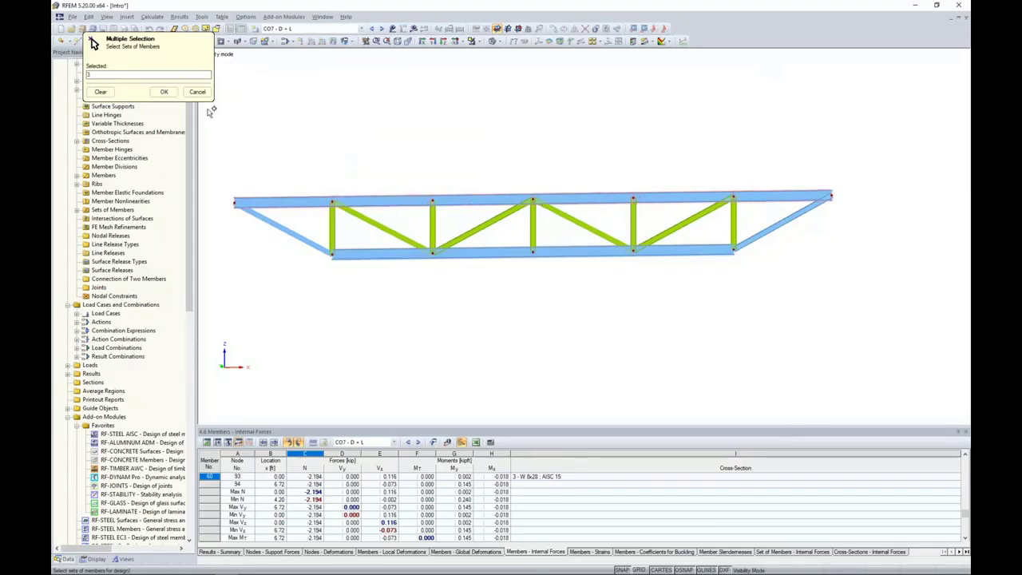
{"action": "left_click", "coordinate": [163, 91]}
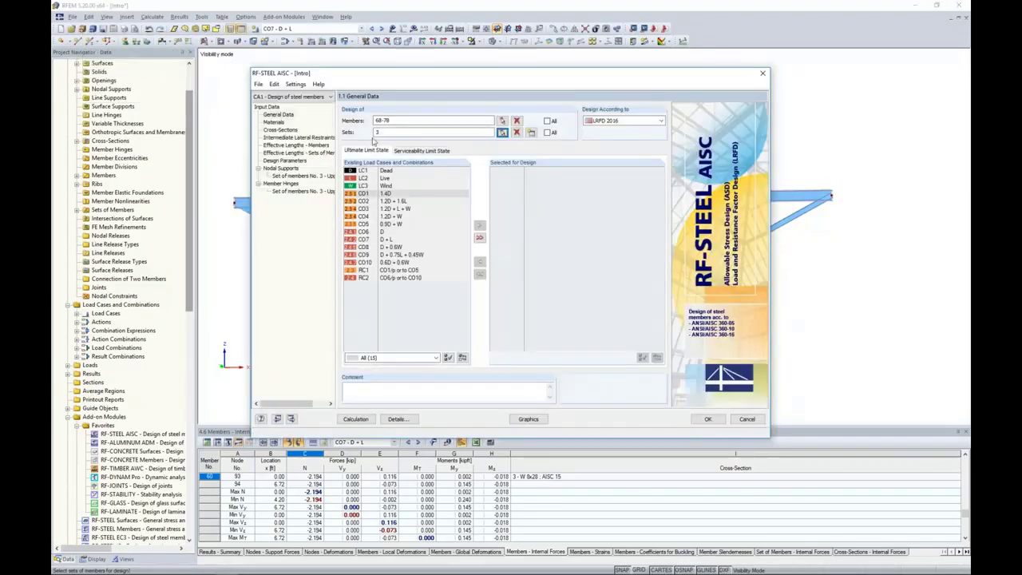
Add load combinations CO1 through CO5 to the ultimate limit state design
{"action": "left_click", "coordinate": [394, 194]}
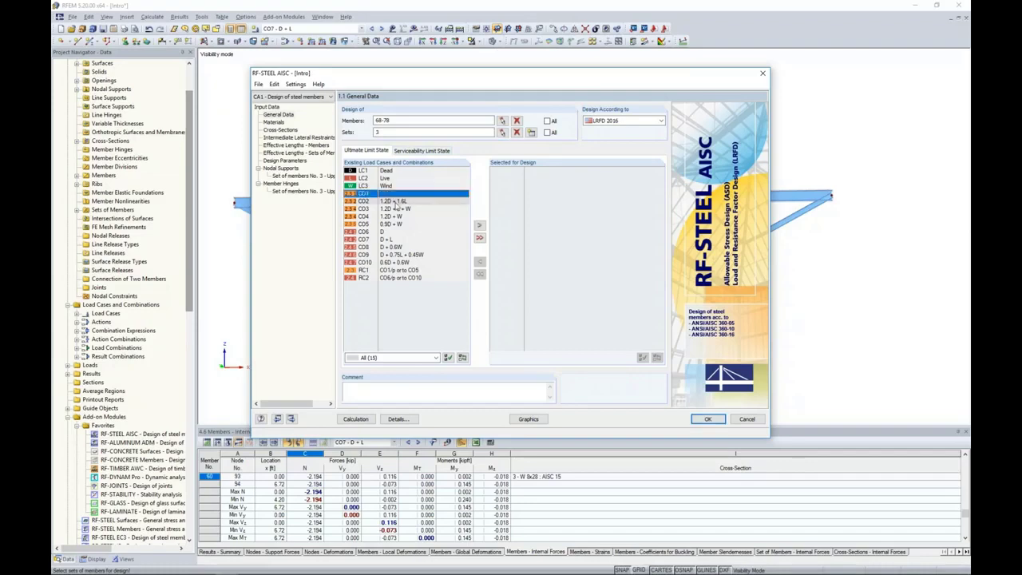
{"action": "left_click", "coordinate": [389, 227], "text": "shift"}
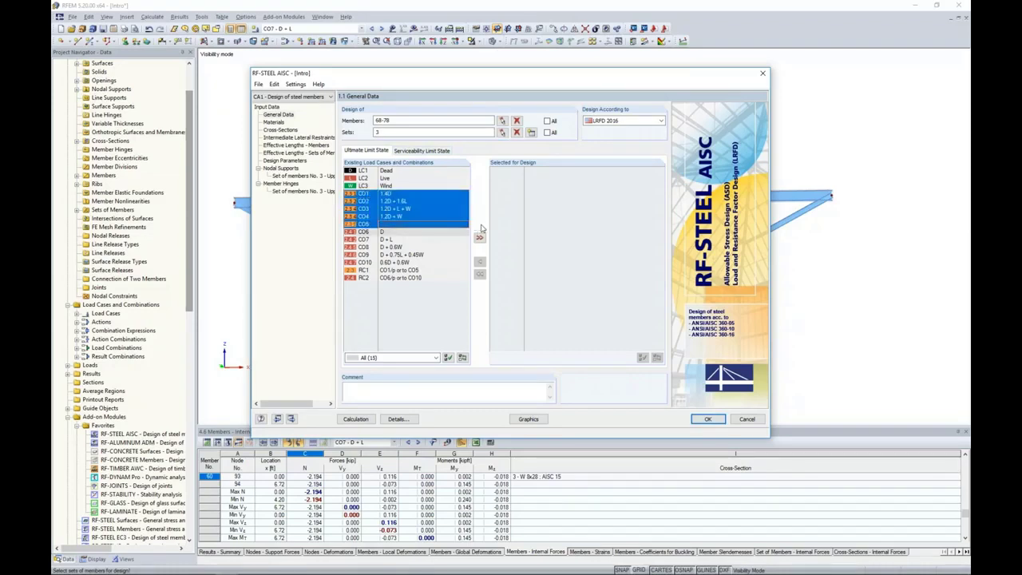
{"action": "left_click", "coordinate": [480, 225]}
Add load combinations CO6 through CO10 to the serviceability limit state design
{"action": "left_click", "coordinate": [444, 151]}
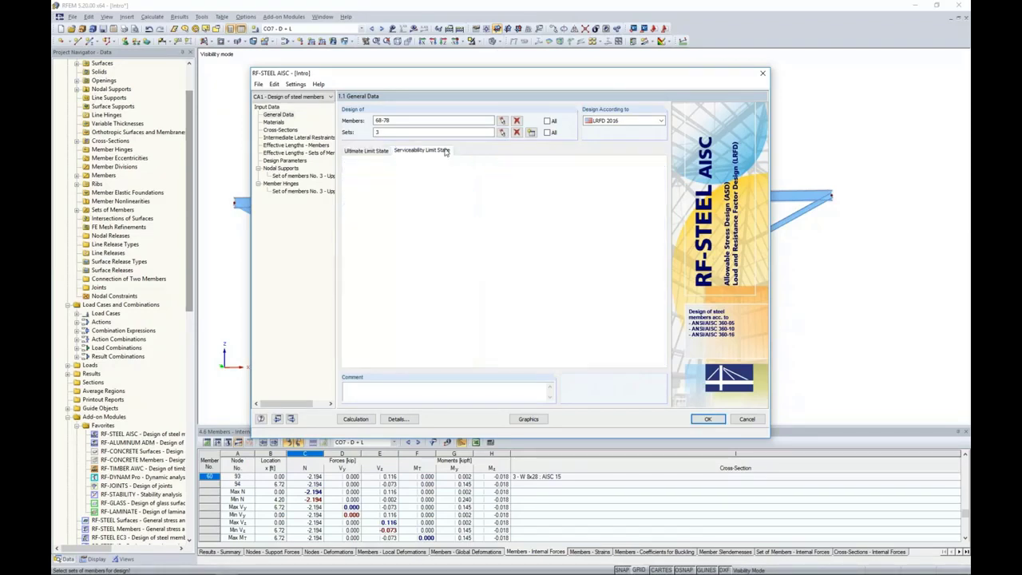
{"action": "left_click", "coordinate": [397, 234]}
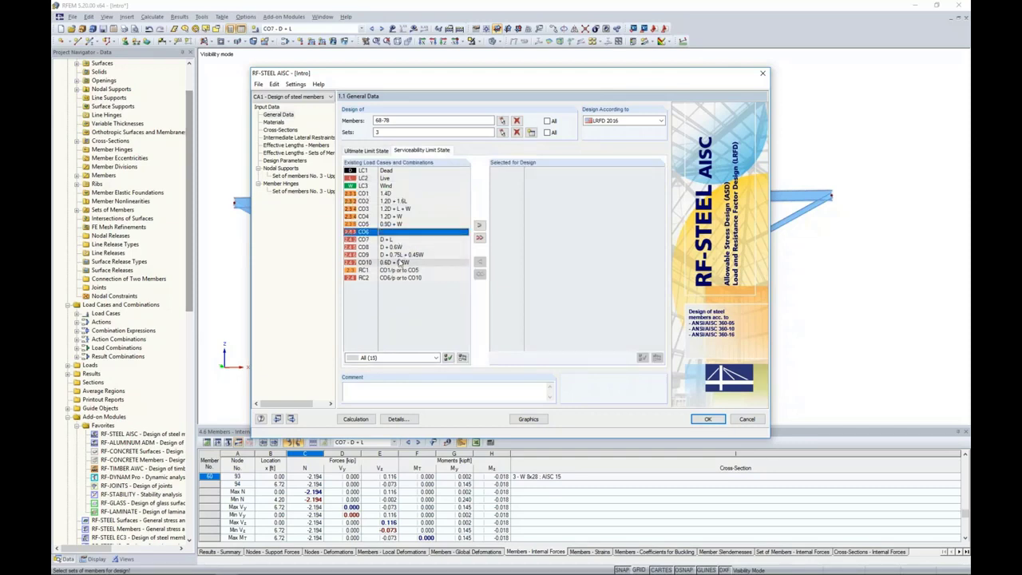
{"action": "left_click", "coordinate": [399, 264], "text": "shift"}
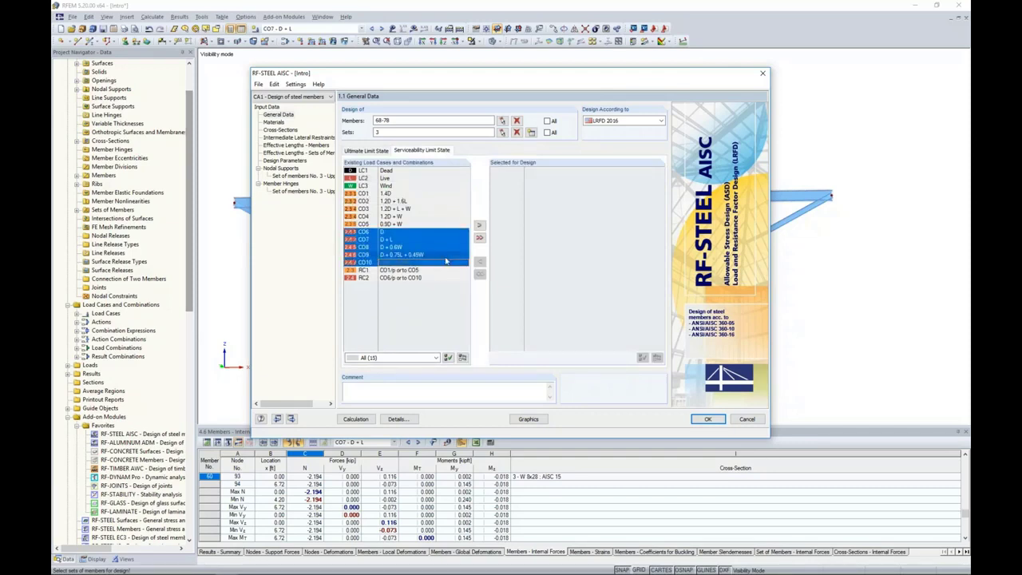
{"action": "left_click", "coordinate": [479, 226]}
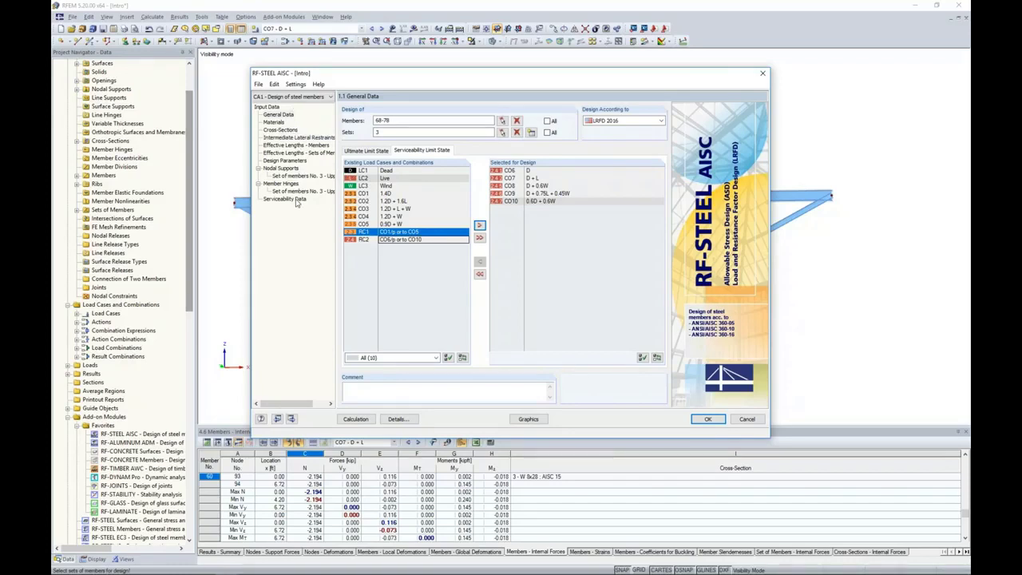
Review the properties of the A992 steel and the W 8x28 section, including the section's available optimization options
{"action": "left_click", "coordinate": [274, 123]}
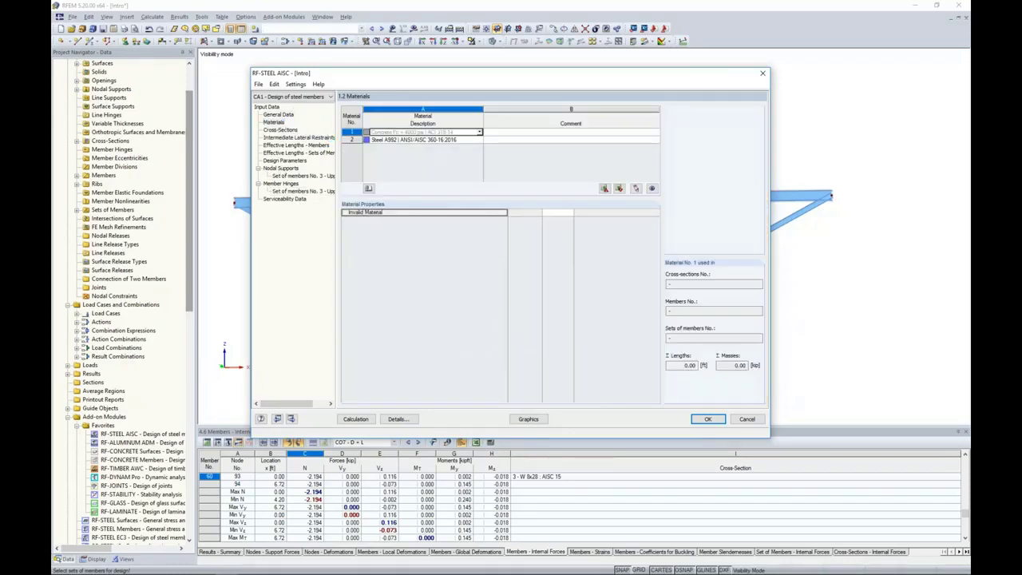
{"action": "left_click", "coordinate": [387, 139]}
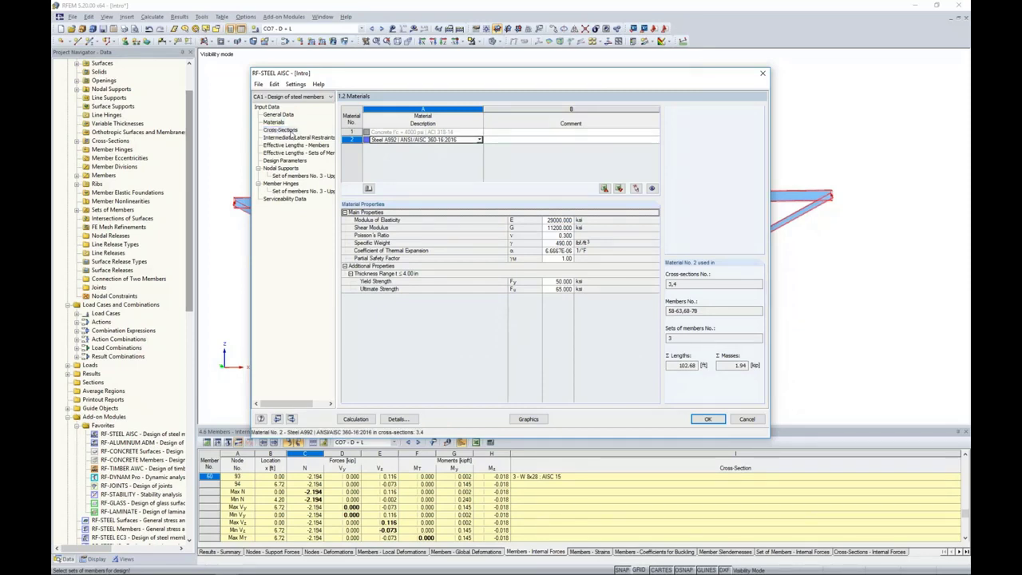
{"action": "left_click", "coordinate": [280, 129]}
{"action": "left_click", "coordinate": [405, 150]}
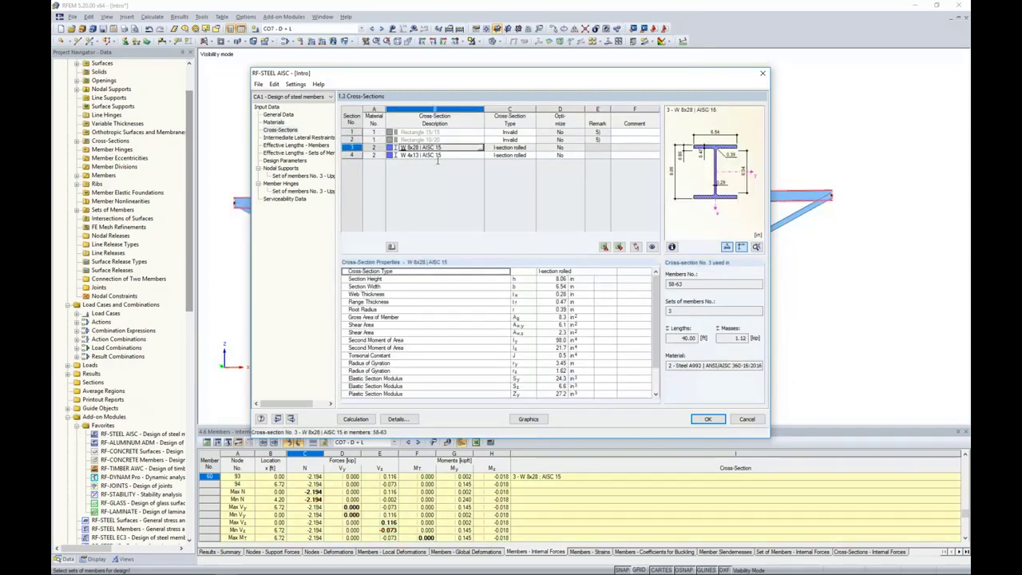
{"action": "left_click", "coordinate": [559, 147]}
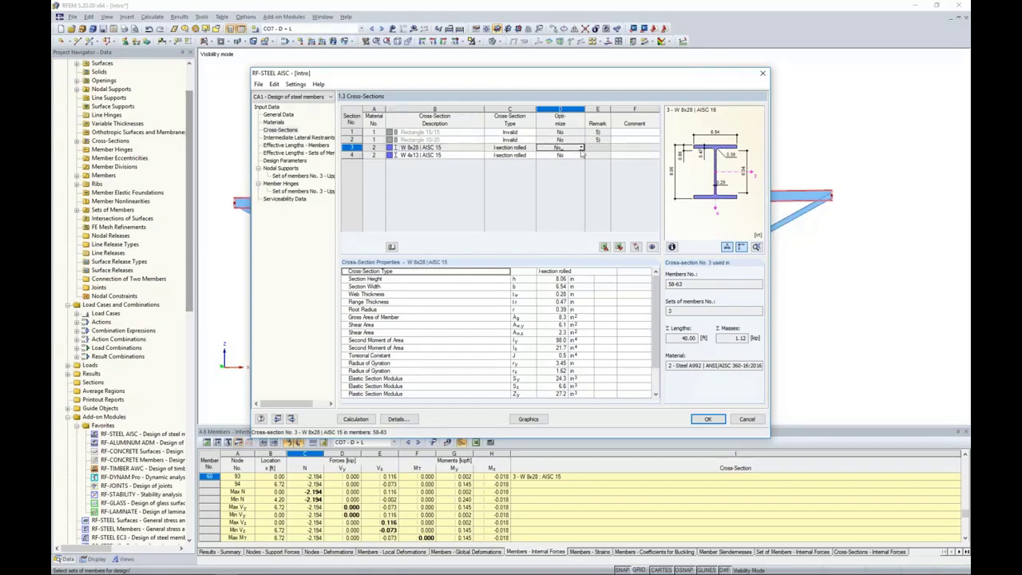
{"action": "left_click", "coordinate": [582, 148]}
{"action": "left_click", "coordinate": [582, 154]}
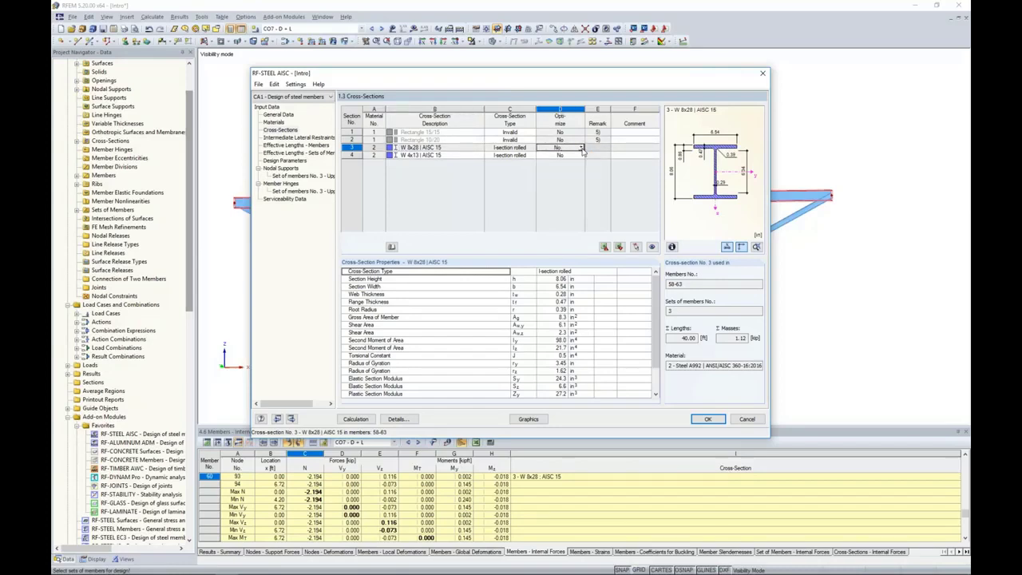
For the intermediate lateral restraints, limit the shared input to upper chord members 58-63, picked graphically in the model
{"action": "left_click", "coordinate": [280, 138]}
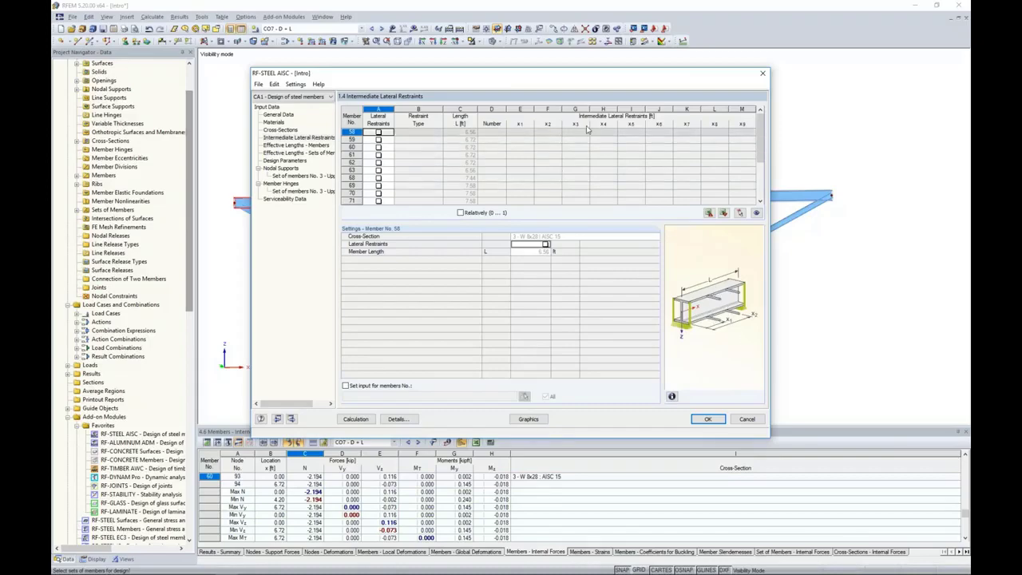
{"action": "left_click_drag", "start_coordinate": [571, 74], "coordinate": [572, 265]}
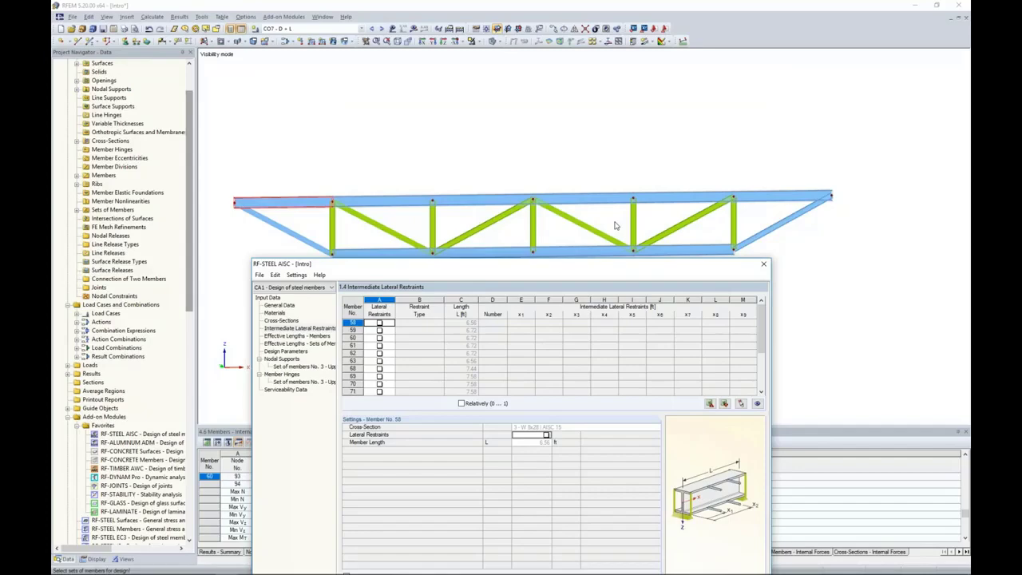
{"action": "left_click_drag", "start_coordinate": [559, 266], "coordinate": [596, 66]}
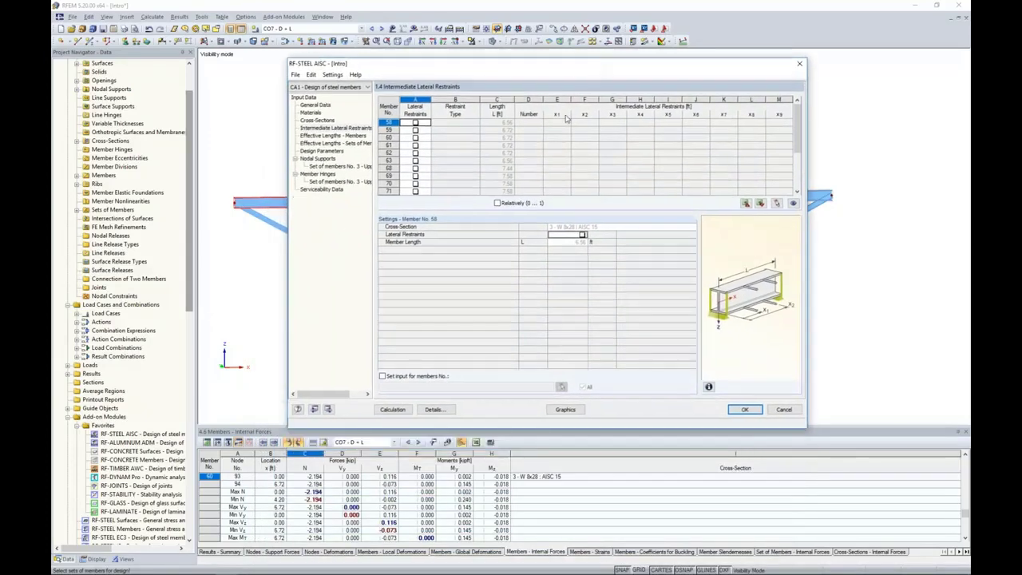
{"action": "left_click", "coordinate": [382, 375]}
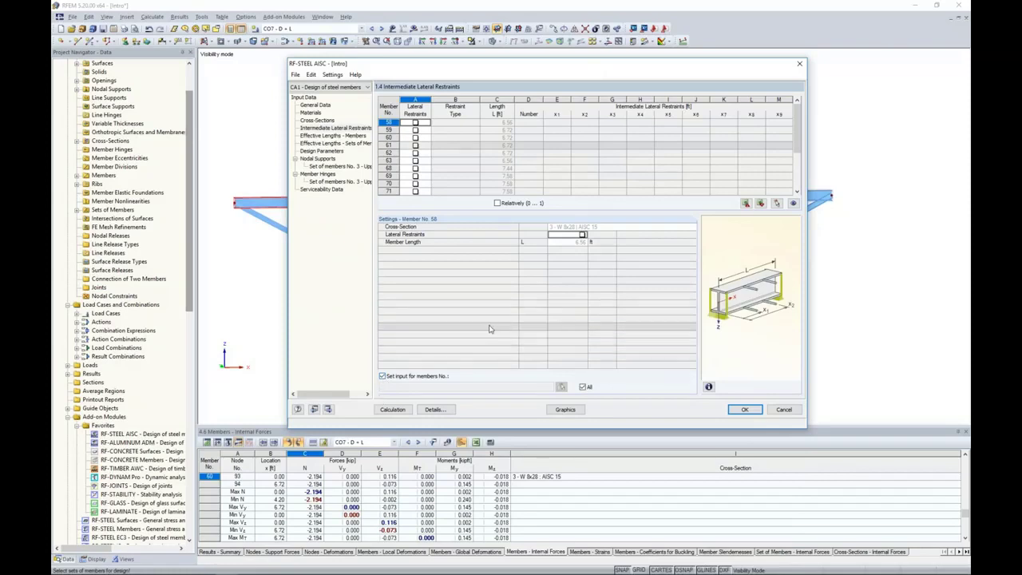
{"action": "left_click", "coordinate": [582, 387]}
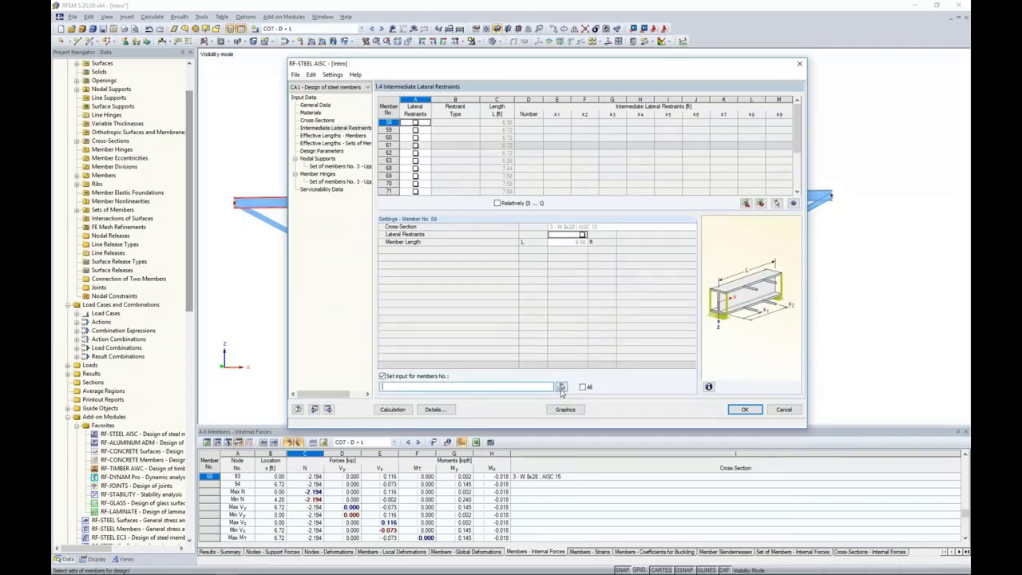
{"action": "left_click", "coordinate": [562, 387]}
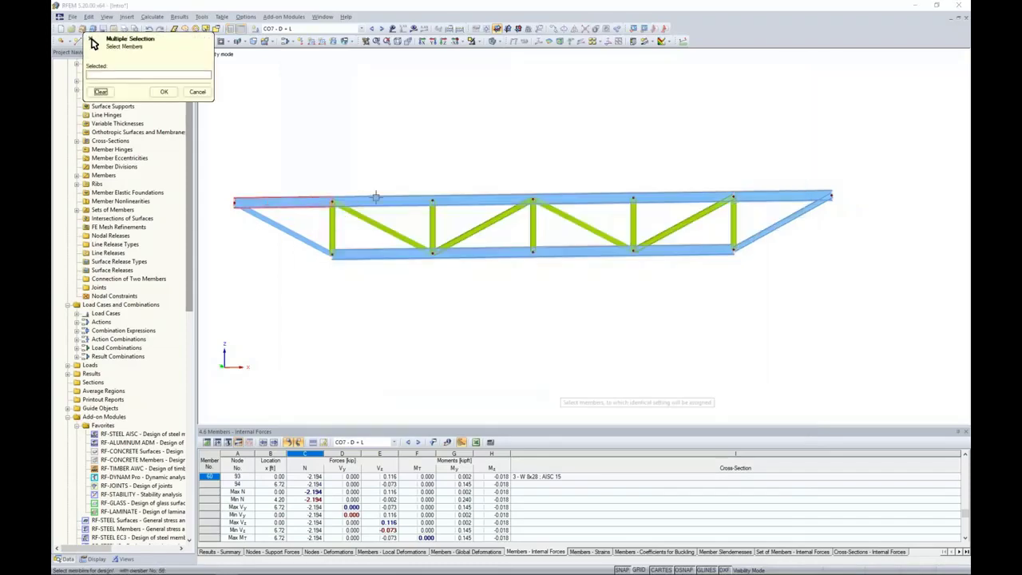
{"action": "left_click", "coordinate": [403, 200]}
{"action": "left_click", "coordinate": [468, 199]}
{"action": "left_click", "coordinate": [564, 197]}
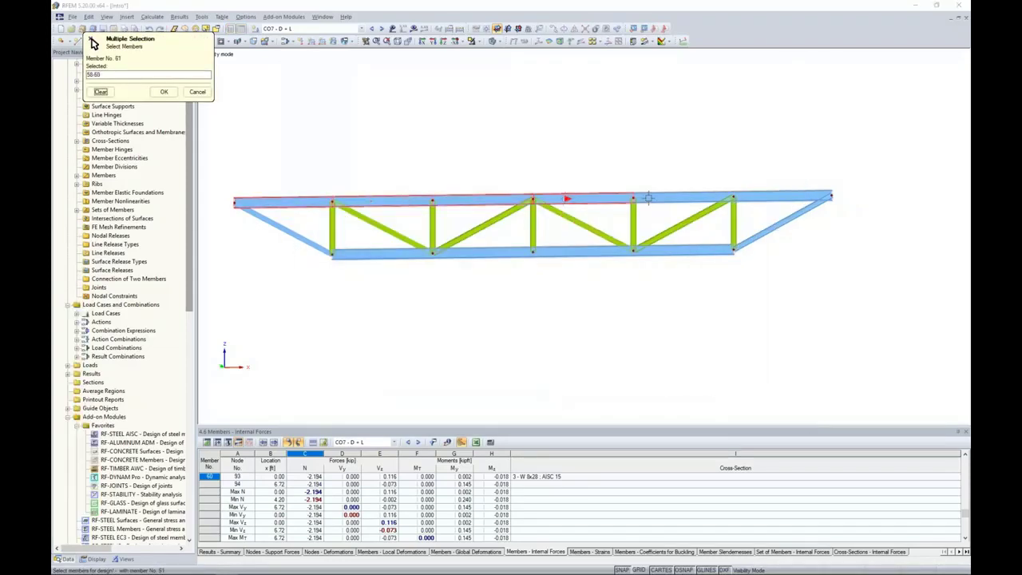
{"action": "left_click", "coordinate": [679, 197]}
{"action": "left_click", "coordinate": [754, 194]}
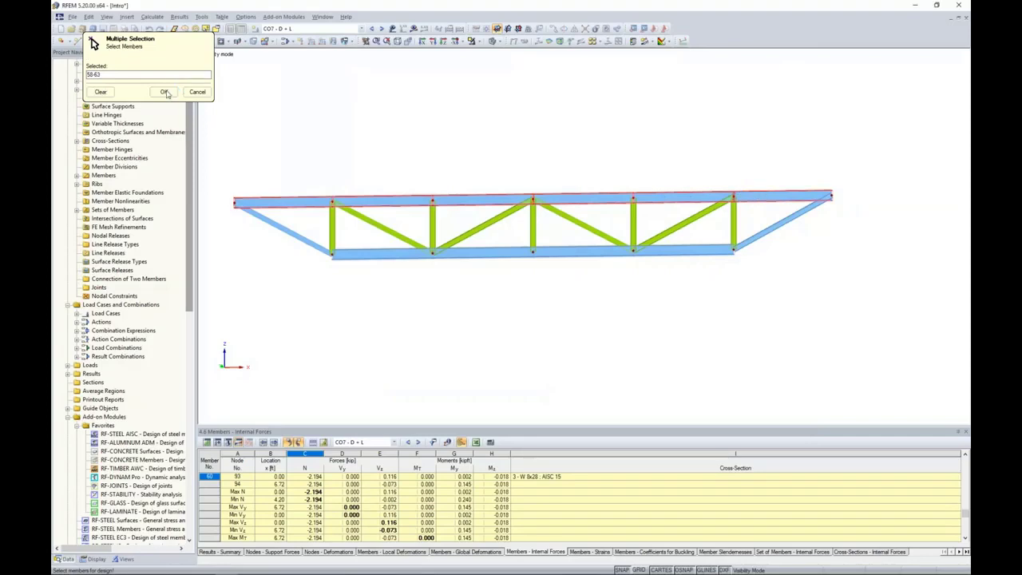
{"action": "left_click", "coordinate": [164, 92]}
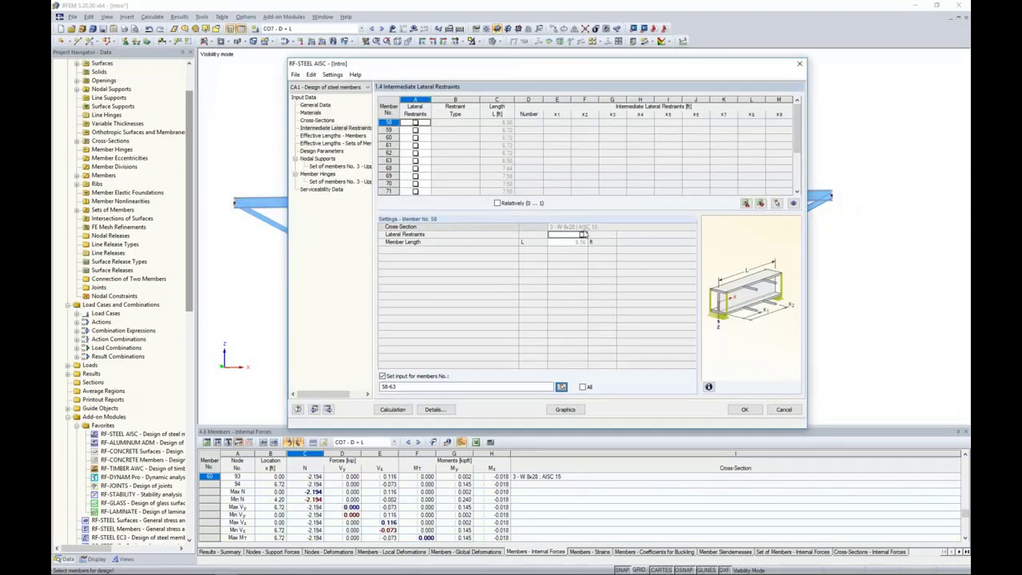
Activate lateral restraints for members 58-63 and set the restraint type to Lateral (Upper Flange)
{"action": "left_click", "coordinate": [583, 235]}
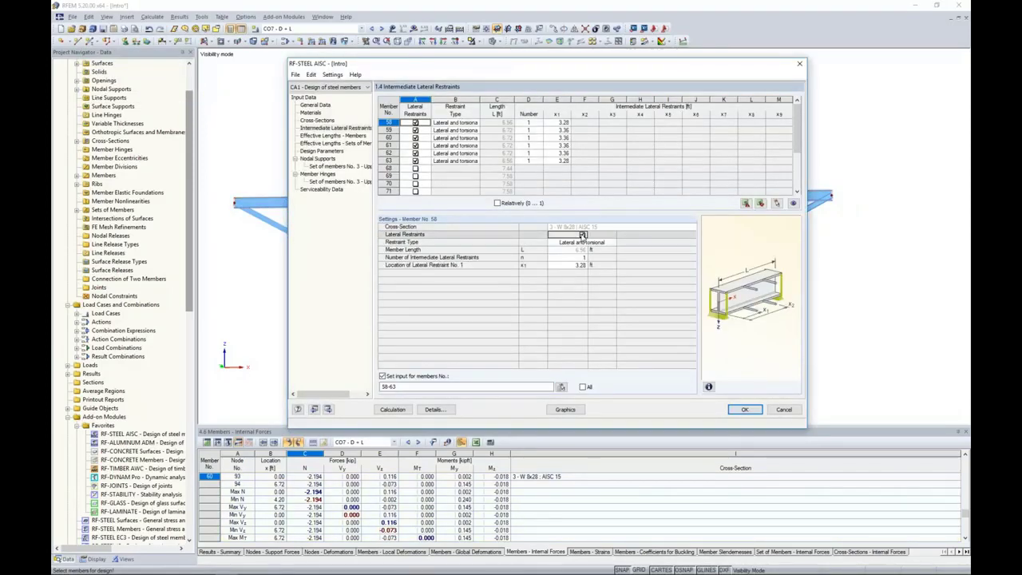
{"action": "left_click", "coordinate": [579, 242]}
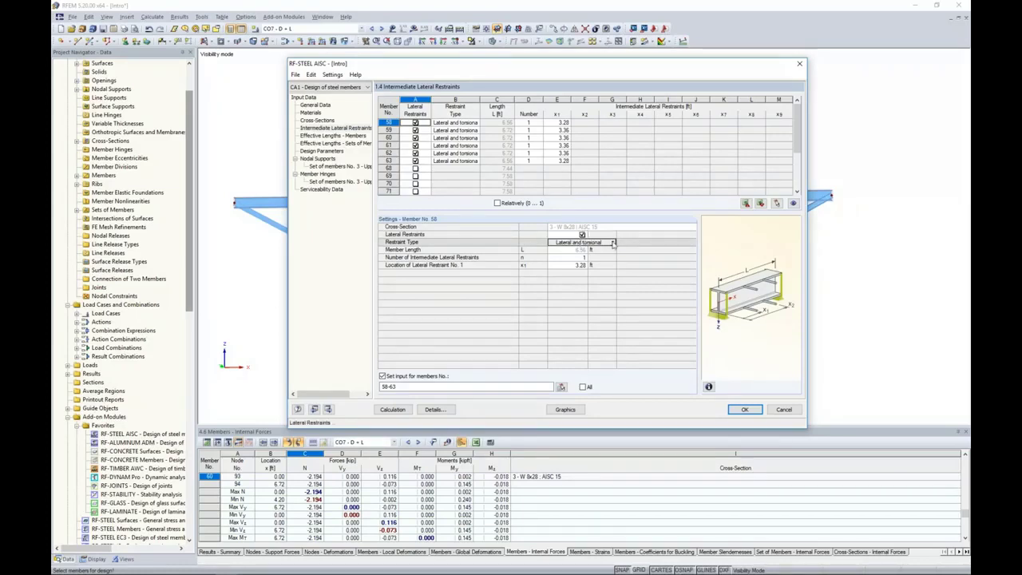
{"action": "left_click", "coordinate": [614, 243]}
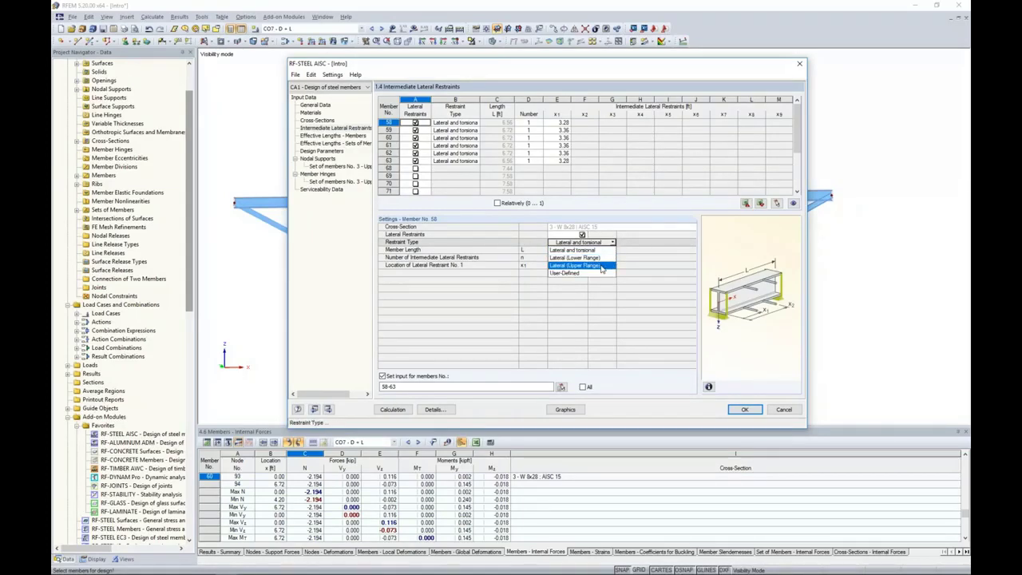
{"action": "left_click", "coordinate": [602, 268]}
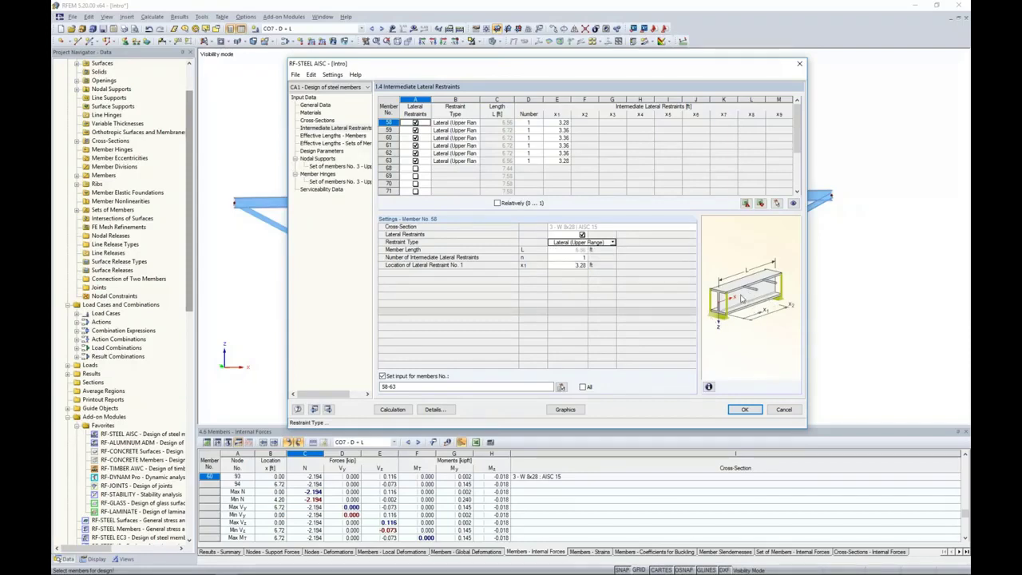
Set the number of intermediate lateral restraints on members 58-63 to 5
{"action": "left_click", "coordinate": [568, 257]}
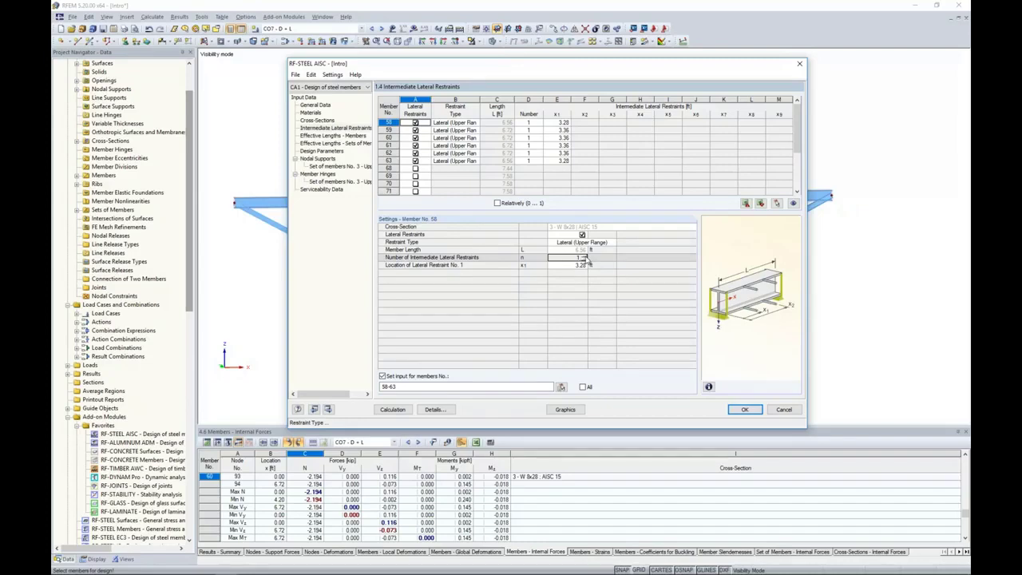
{"action": "left_click", "coordinate": [586, 255]}
{"action": "left_click", "coordinate": [586, 254]}
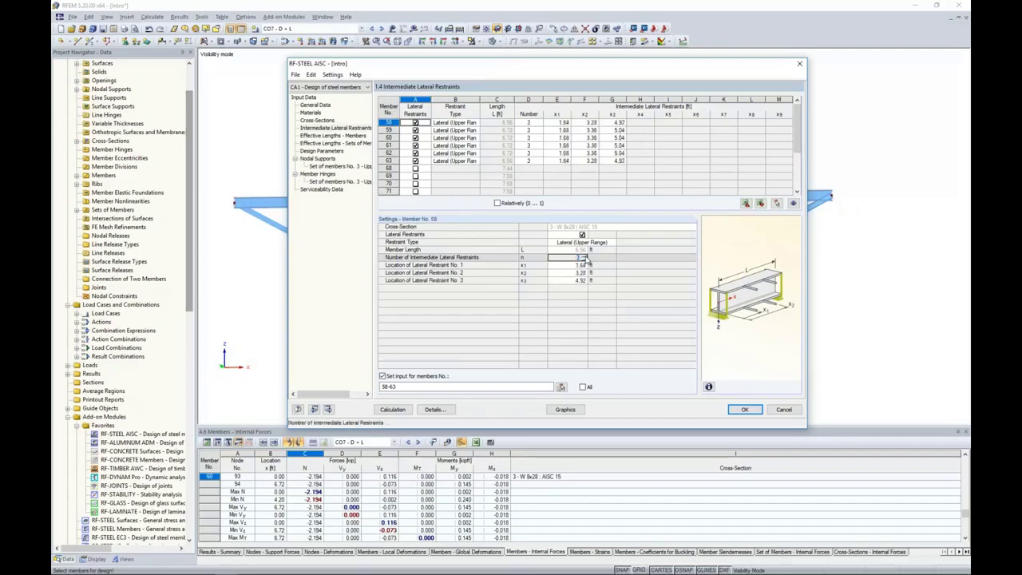
{"action": "left_click", "coordinate": [585, 255]}
{"action": "left_click", "coordinate": [585, 254]}
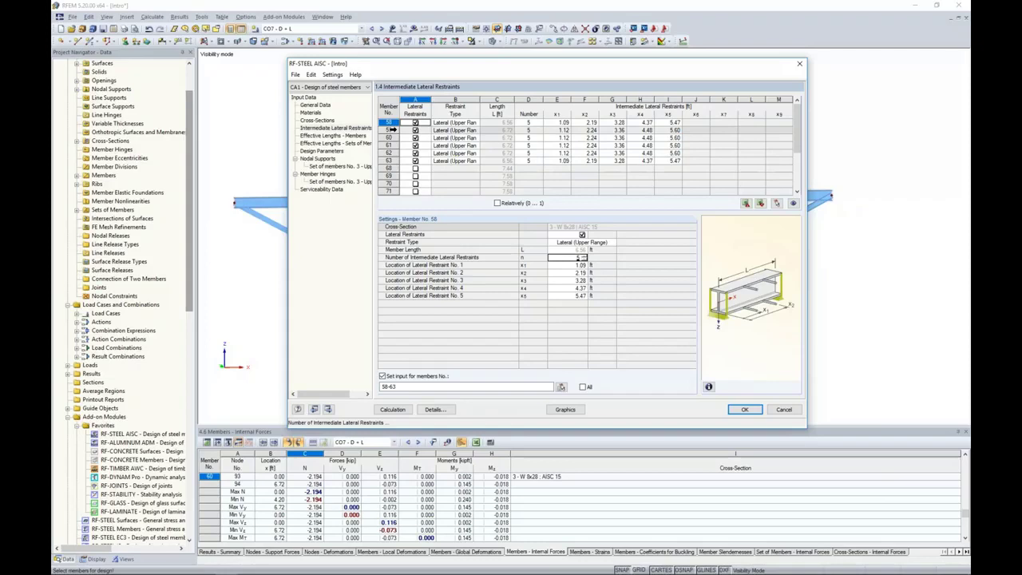
Examine the lateral restraint entries of diagonals 69, 71 and 72 and locate these members in the truss
{"action": "left_click", "coordinate": [449, 176]}
{"action": "left_click_drag", "start_coordinate": [475, 64], "coordinate": [467, 148]}
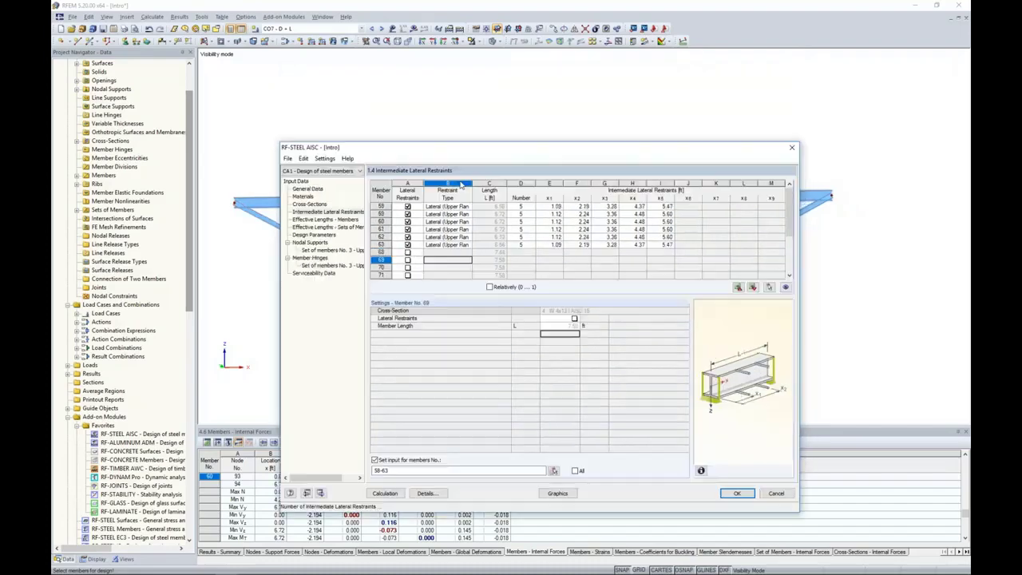
{"action": "left_click_drag", "start_coordinate": [461, 184], "coordinate": [457, 282]}
{"action": "scroll", "coordinate": [429, 391], "scroll_direction": "down", "scroll_amount": 1}
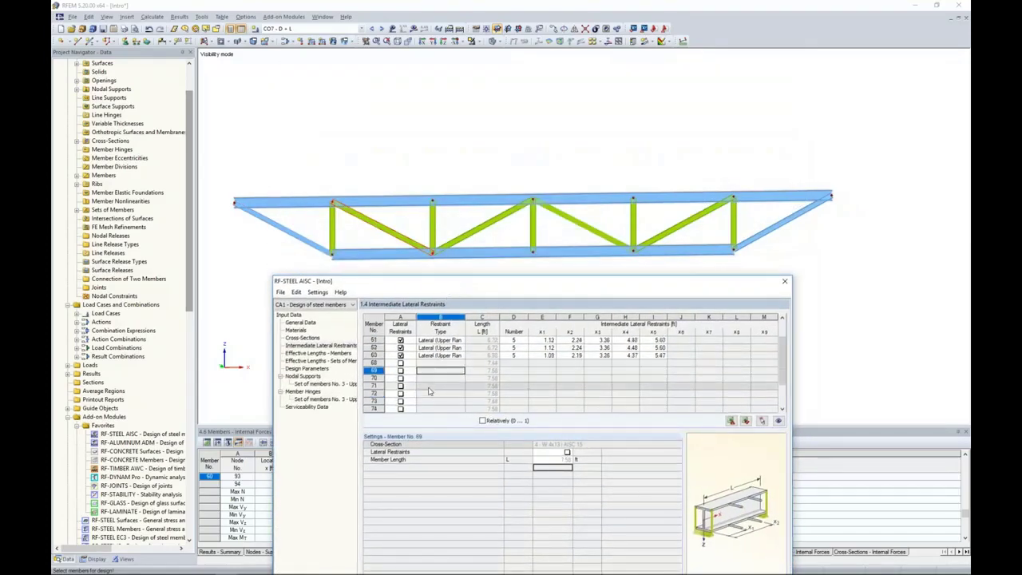
{"action": "left_click", "coordinate": [430, 387]}
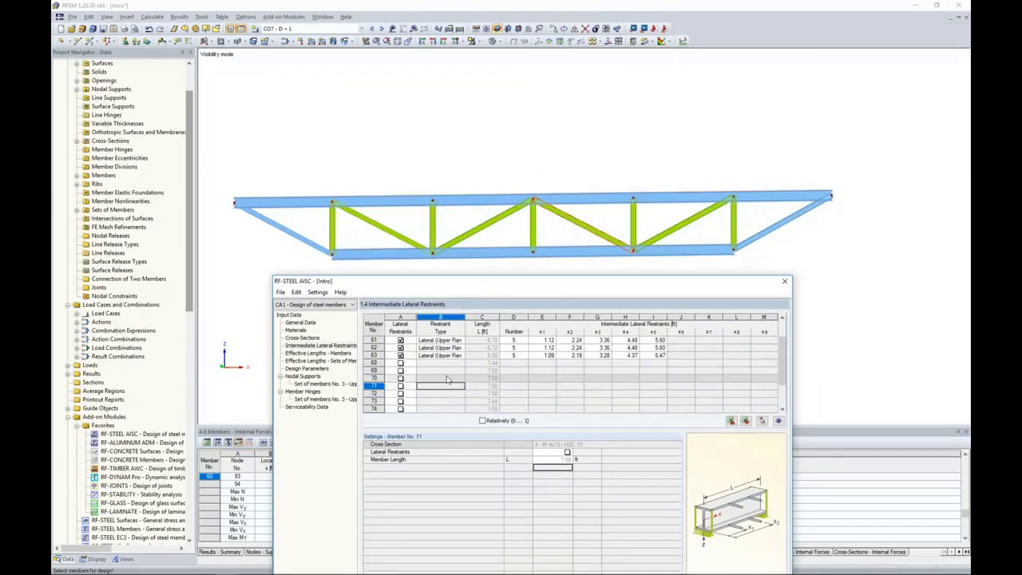
{"action": "key", "text": "Down"}
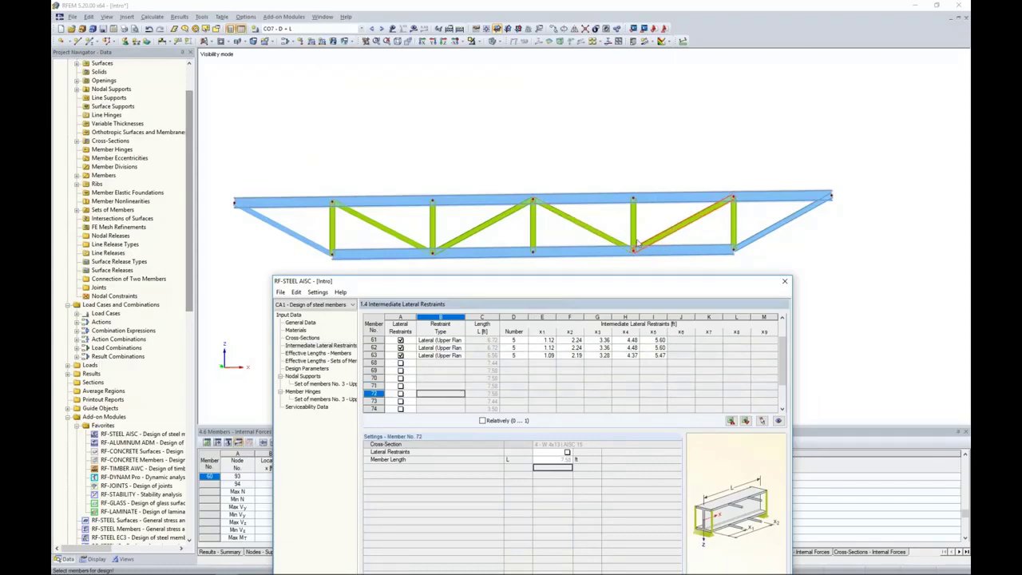
{"action": "left_click_drag", "start_coordinate": [554, 286], "coordinate": [577, 98]}
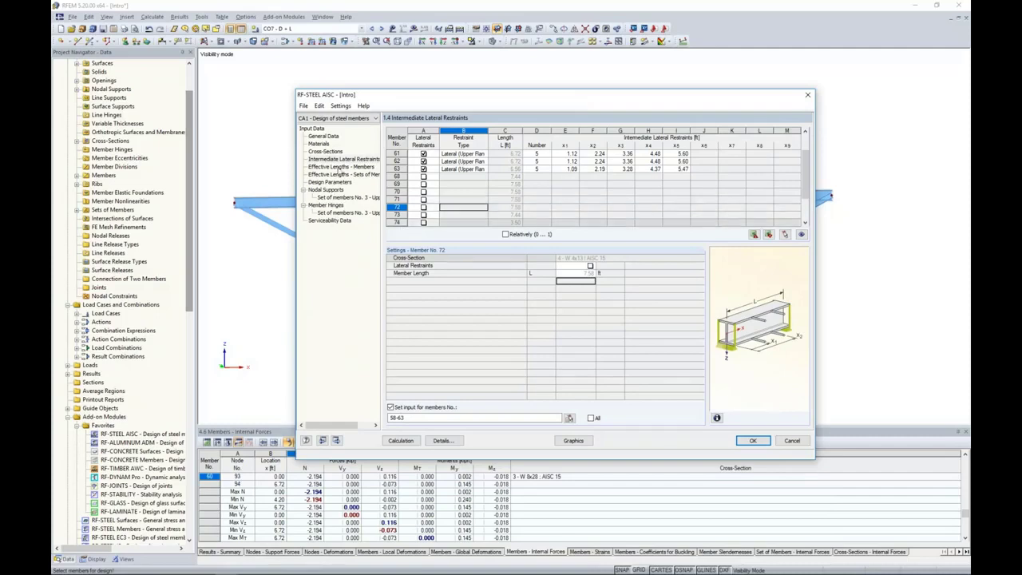
Add the truss's diagonals and verticals, members 68-78, to the serviceability data as Member references, picked graphically in the model
{"action": "left_click", "coordinate": [340, 168]}
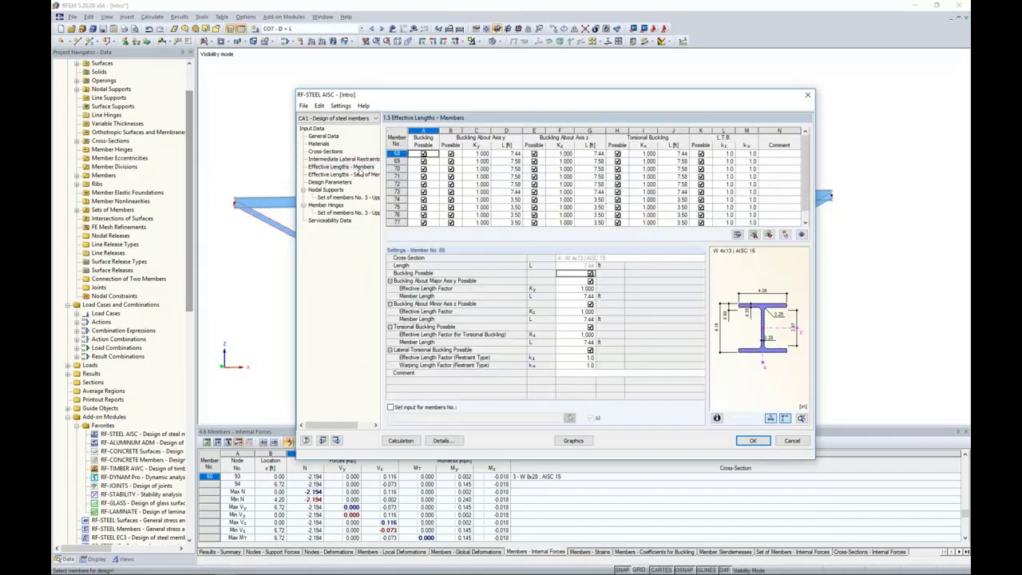
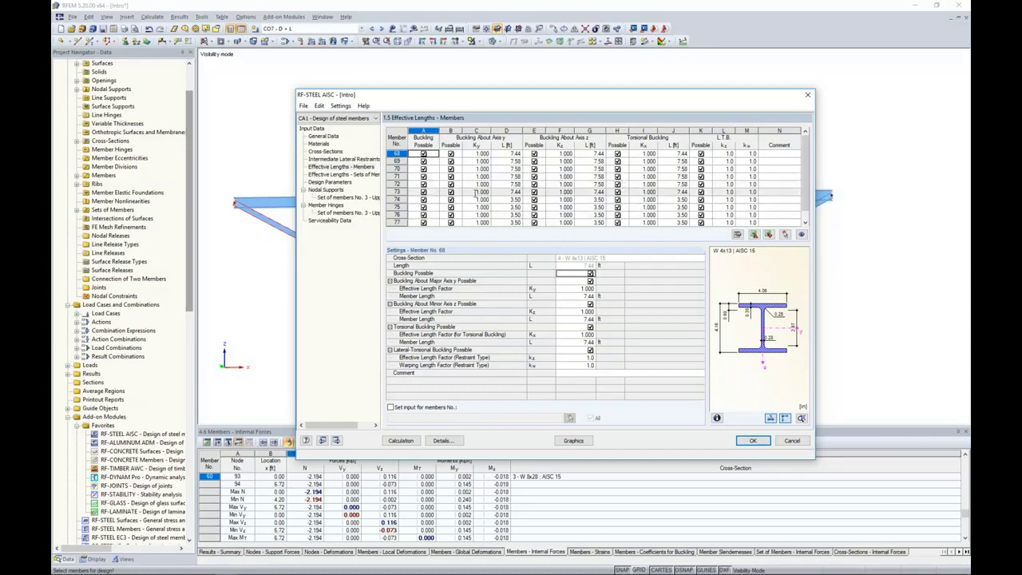
{"action": "left_click", "coordinate": [331, 221]}
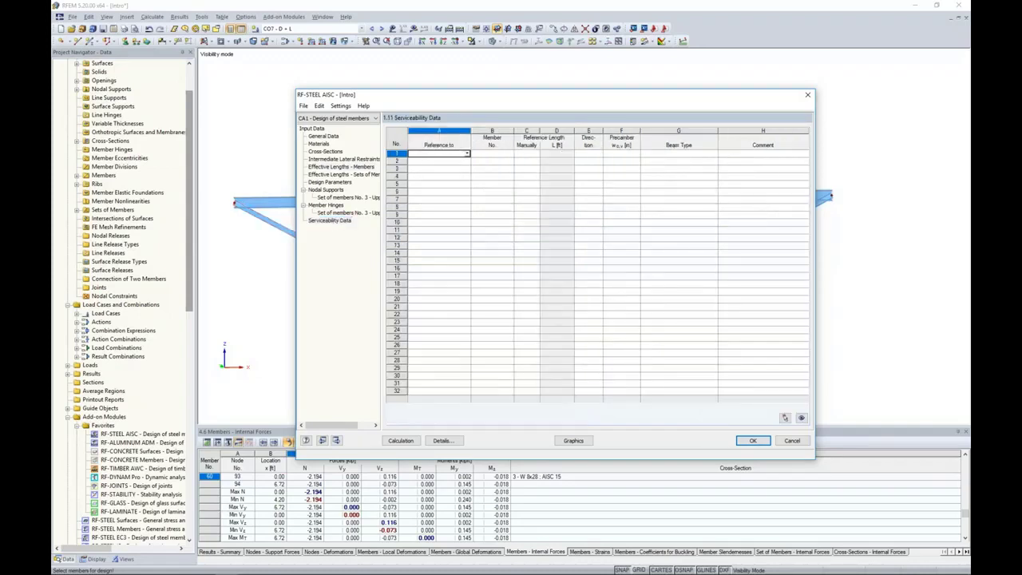
{"action": "left_click", "coordinate": [467, 155]}
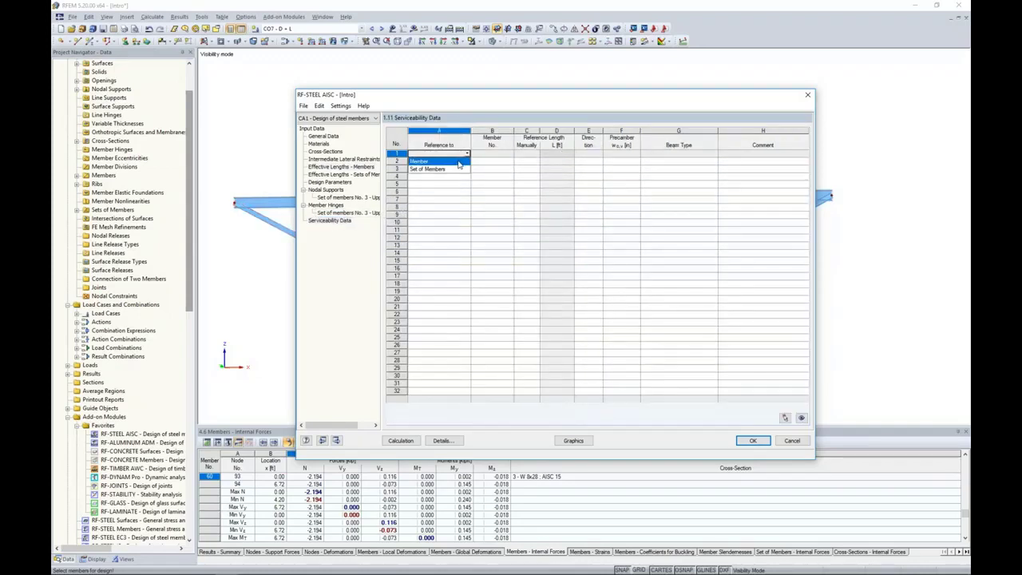
{"action": "left_click", "coordinate": [459, 162]}
{"action": "left_click", "coordinate": [495, 155]}
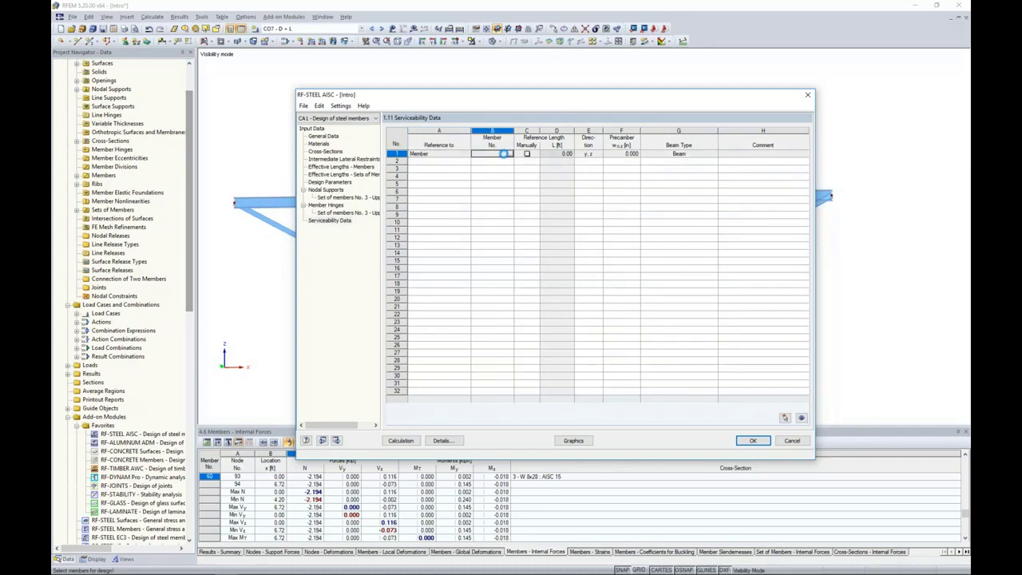
{"action": "left_click", "coordinate": [508, 154]}
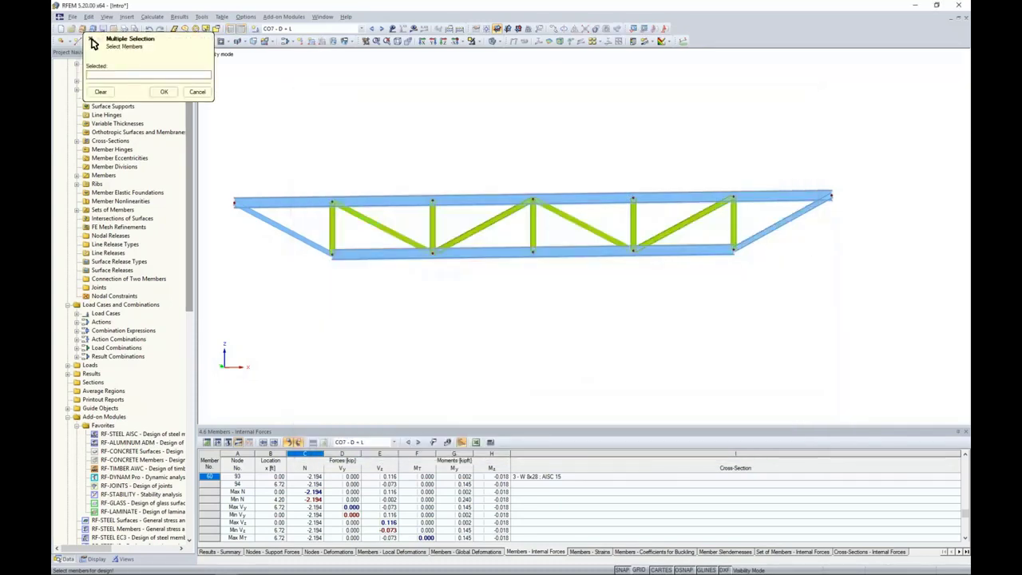
{"action": "left_click_drag", "start_coordinate": [824, 238], "coordinate": [238, 225]}
{"action": "left_click", "coordinate": [163, 91]}
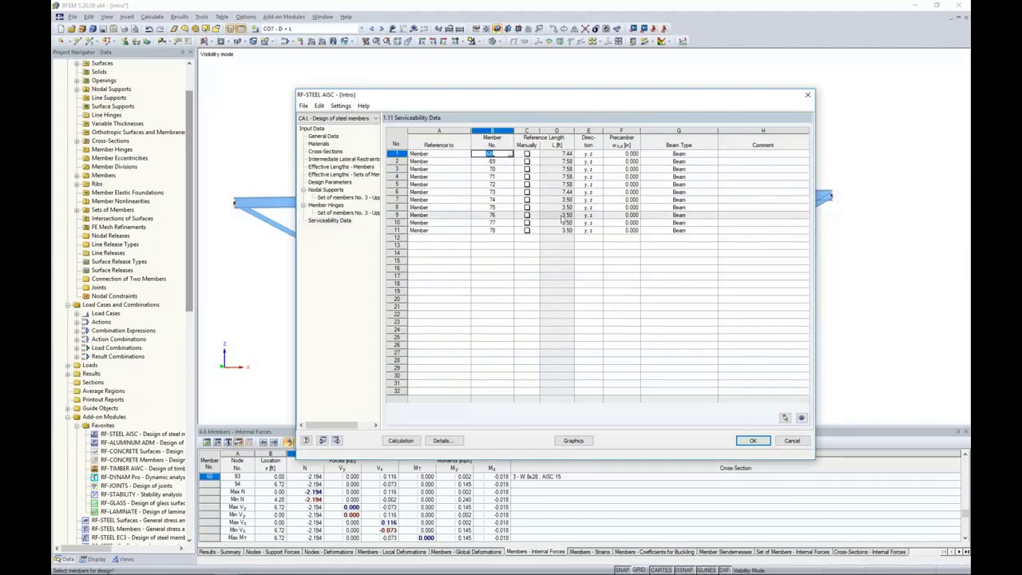
Add a Set of Members entry to the serviceability data for set 3, the upper chord picked in the model
{"action": "left_click", "coordinate": [461, 237]}
{"action": "left_click", "coordinate": [468, 237]}
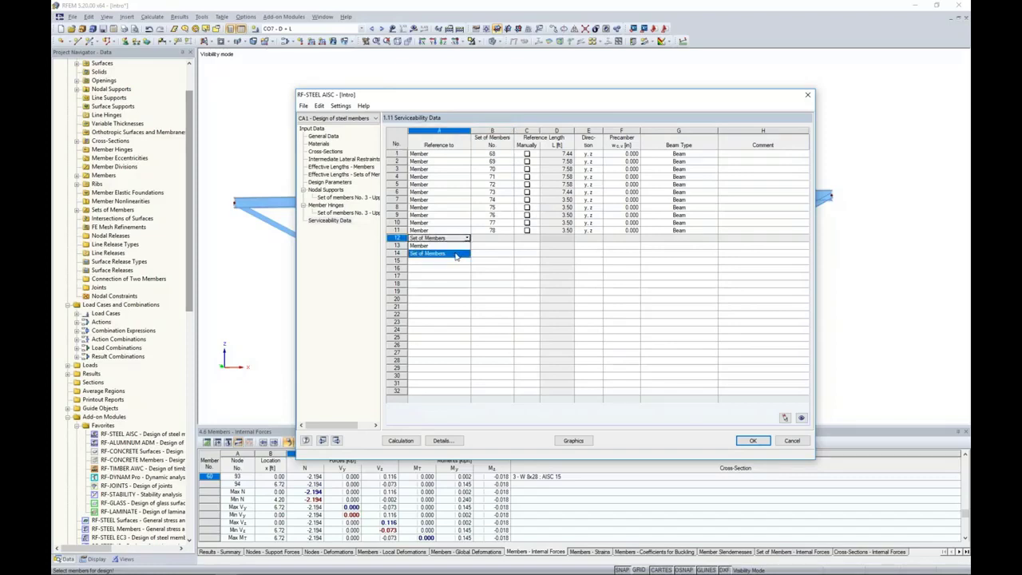
{"action": "left_click", "coordinate": [455, 254]}
{"action": "left_click", "coordinate": [492, 237]}
{"action": "left_click", "coordinate": [511, 239]}
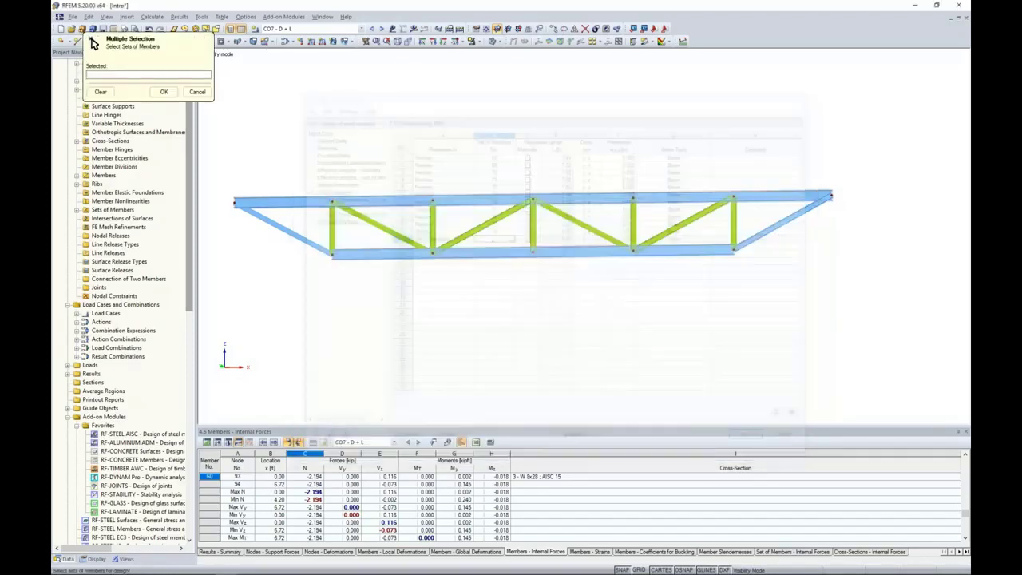
{"action": "left_click", "coordinate": [485, 196]}
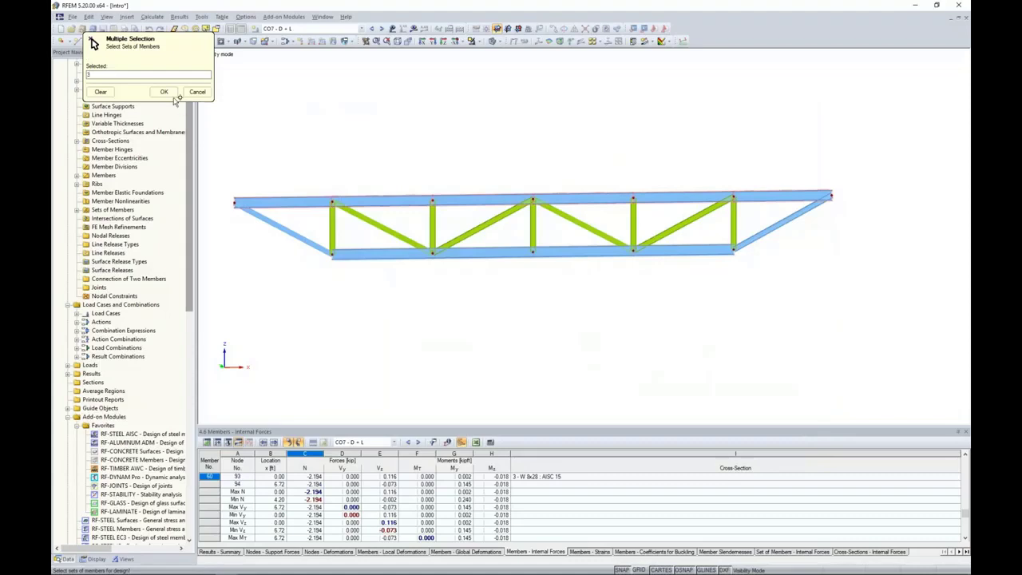
{"action": "left_click", "coordinate": [163, 91]}
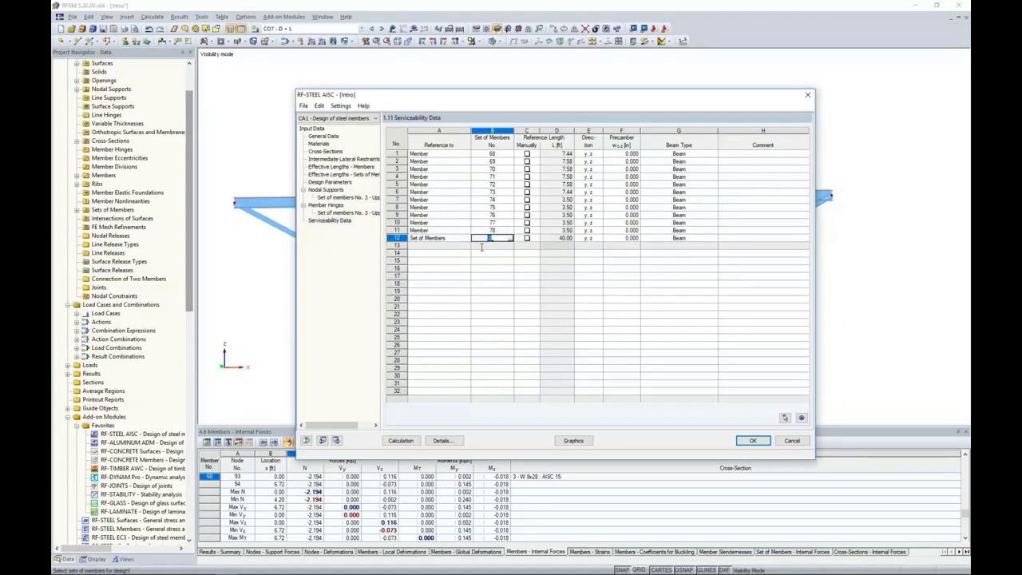
Check the serviceability deflection limits in the LRFD 2016 design details
{"action": "left_click", "coordinate": [441, 440]}
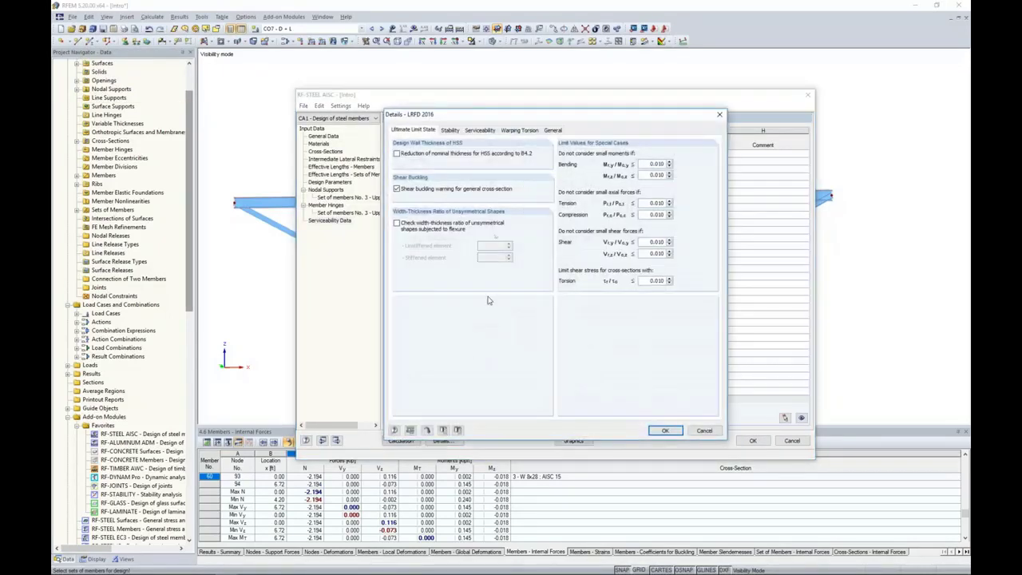
{"action": "left_click", "coordinate": [480, 130]}
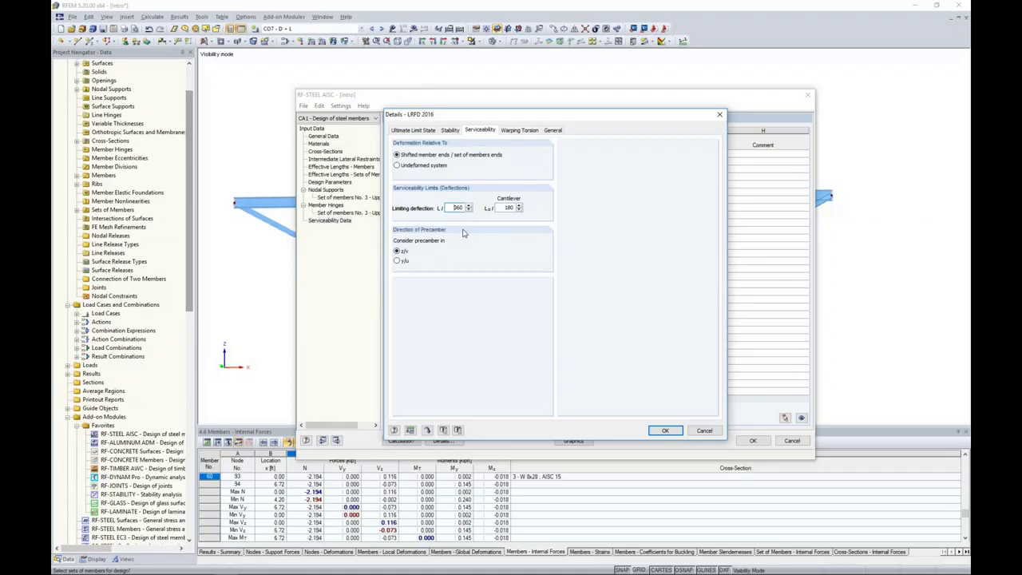
{"action": "left_click", "coordinate": [657, 432]}
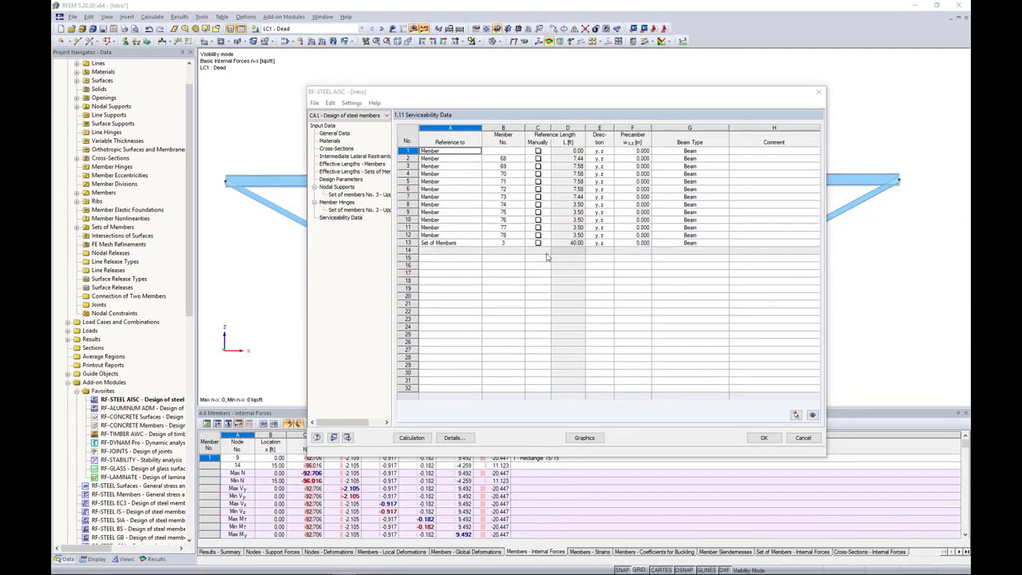
Run the steel design calculation and review the results by load case, cross-section, set of members and member
{"action": "left_click", "coordinate": [421, 439]}
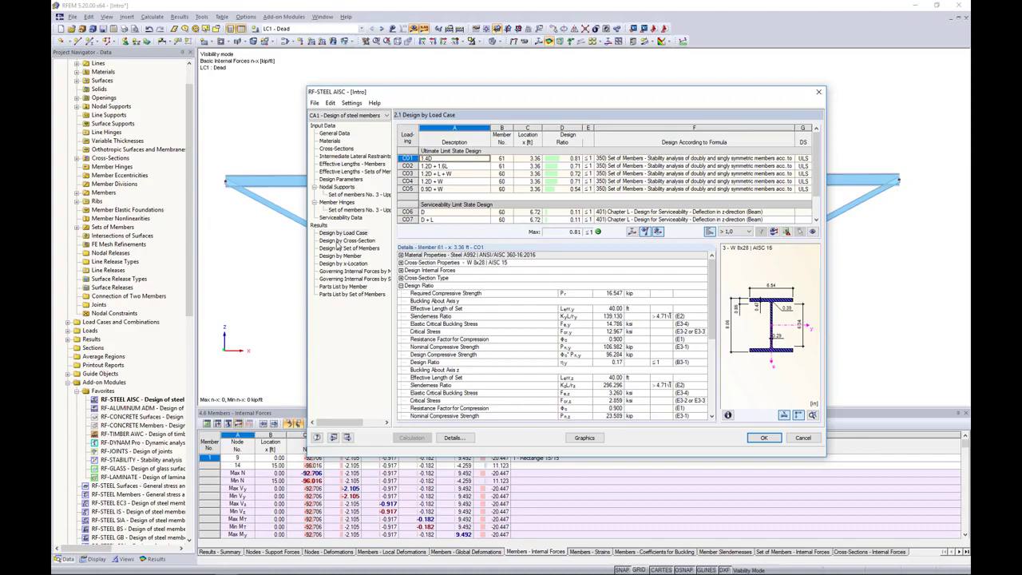
{"action": "left_click", "coordinate": [345, 241]}
{"action": "scroll", "coordinate": [504, 176], "scroll_direction": "down", "scroll_amount": 3}
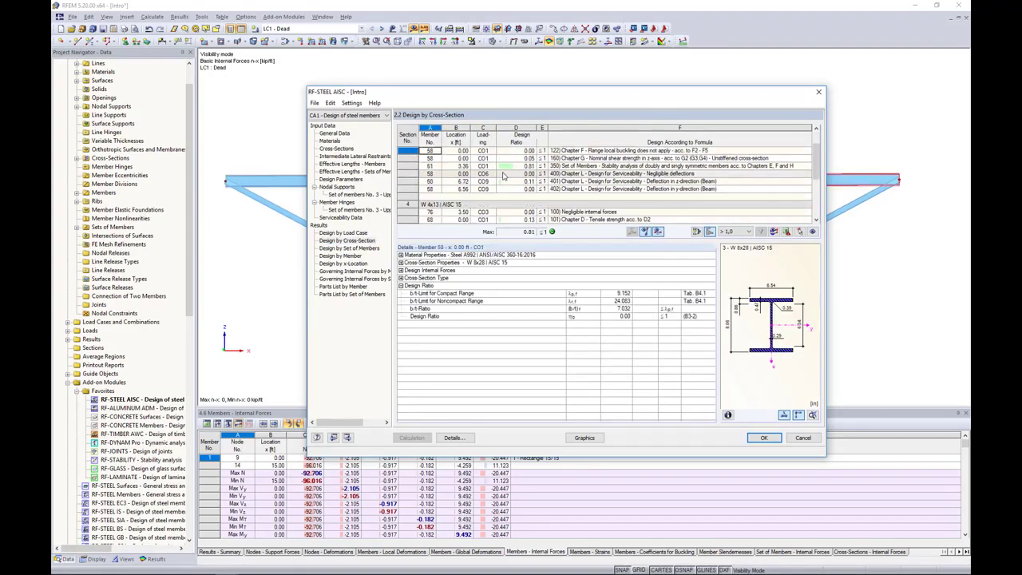
{"action": "left_click", "coordinate": [356, 249]}
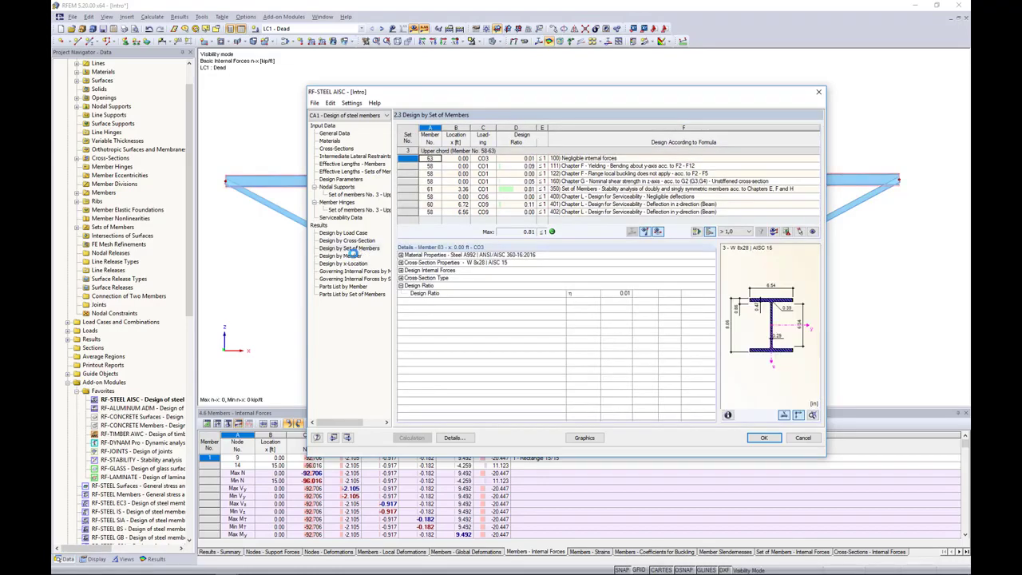
{"action": "left_click", "coordinate": [351, 258]}
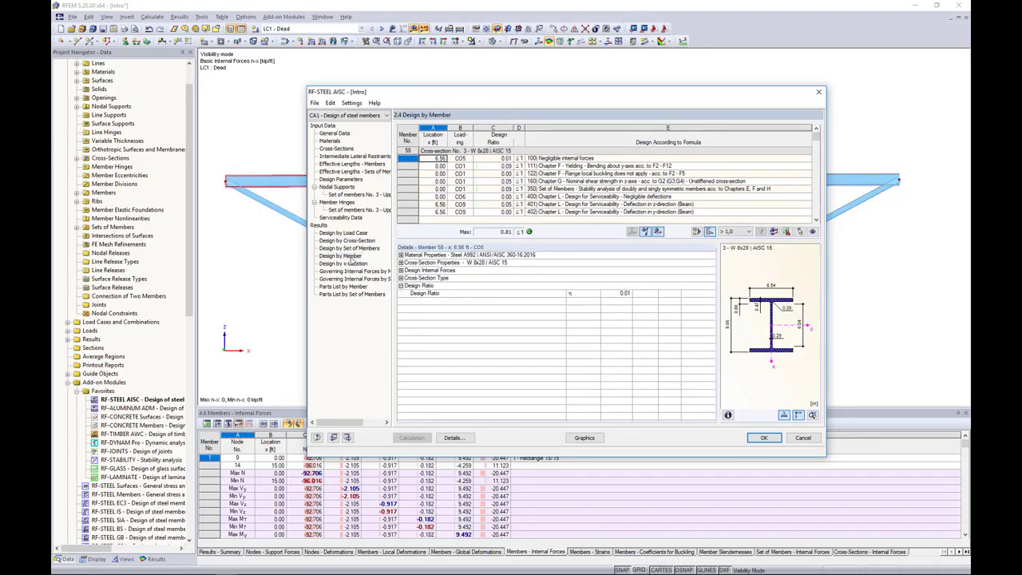
Examine the yielding and stability checks of members 58 and 59 alongside their governing locations in the truss
{"action": "left_click_drag", "start_coordinate": [549, 95], "coordinate": [516, 270]}
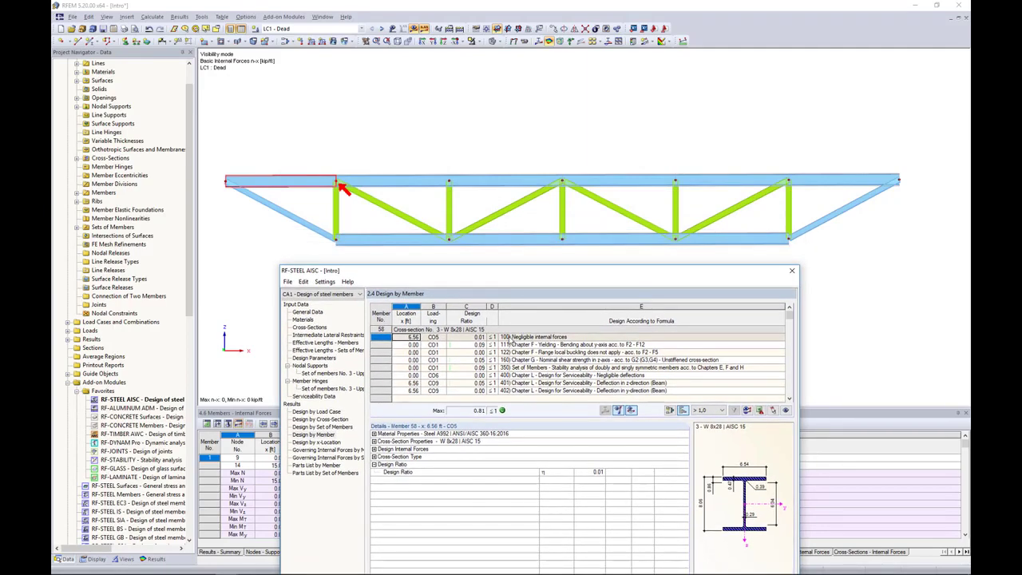
{"action": "left_click", "coordinate": [512, 345]}
{"action": "left_click", "coordinate": [523, 367]}
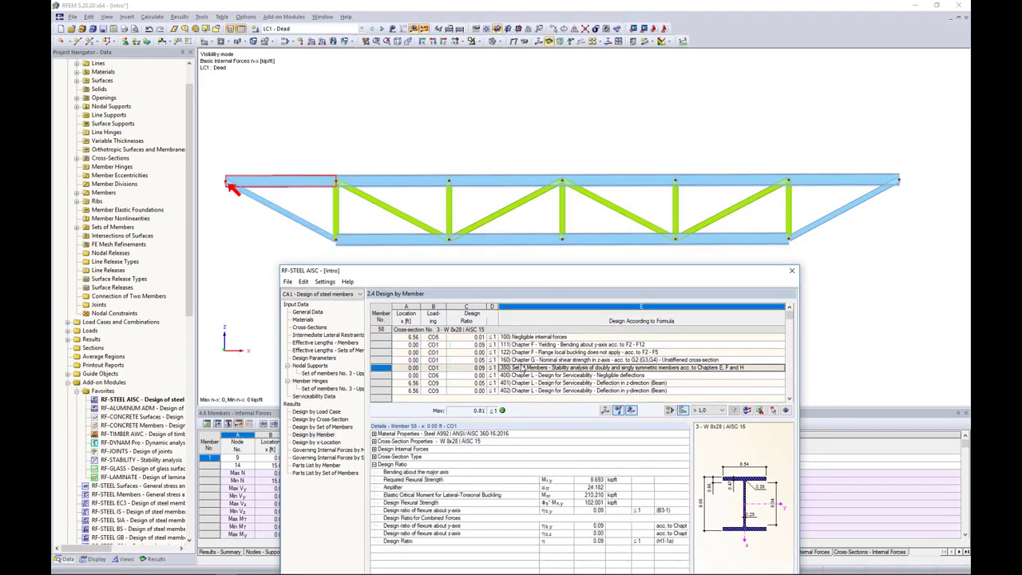
{"action": "scroll", "coordinate": [523, 367], "scroll_direction": "down", "scroll_amount": 3}
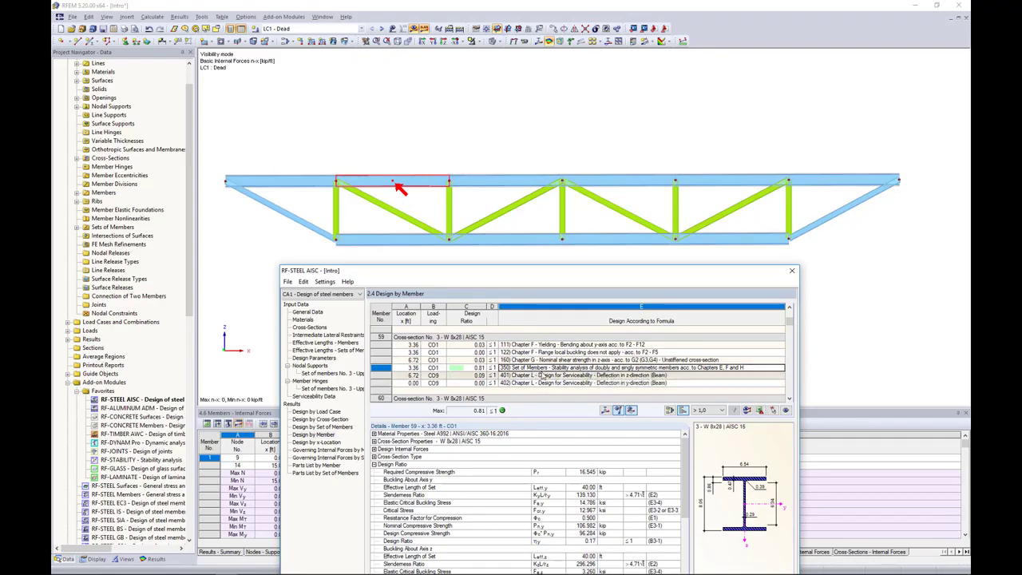
{"action": "left_click_drag", "start_coordinate": [551, 273], "coordinate": [565, 142]}
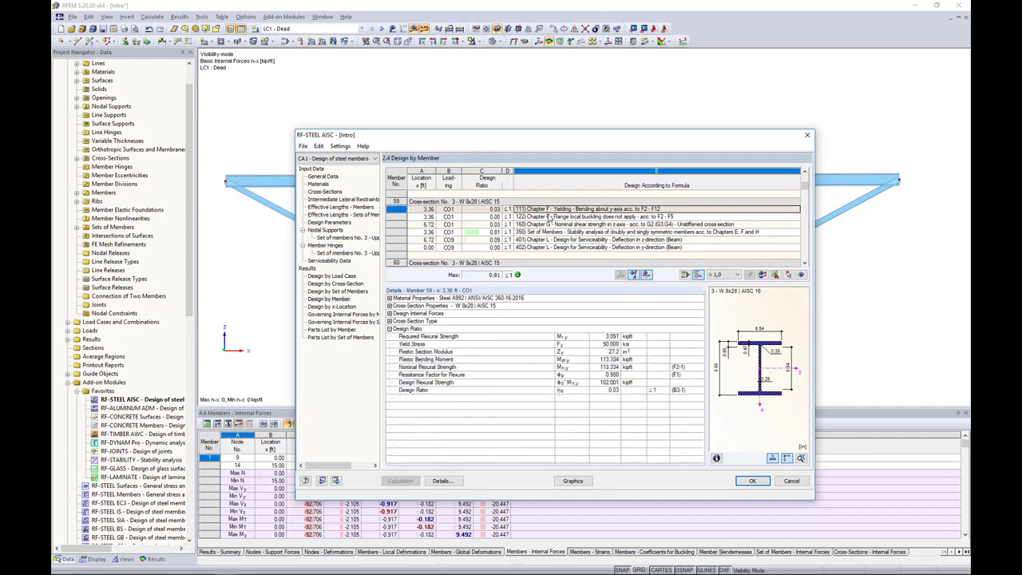
Inspect the cross-section type classification and design ratio details of member 59's Chapter F yielding check
{"action": "left_click", "coordinate": [548, 209]}
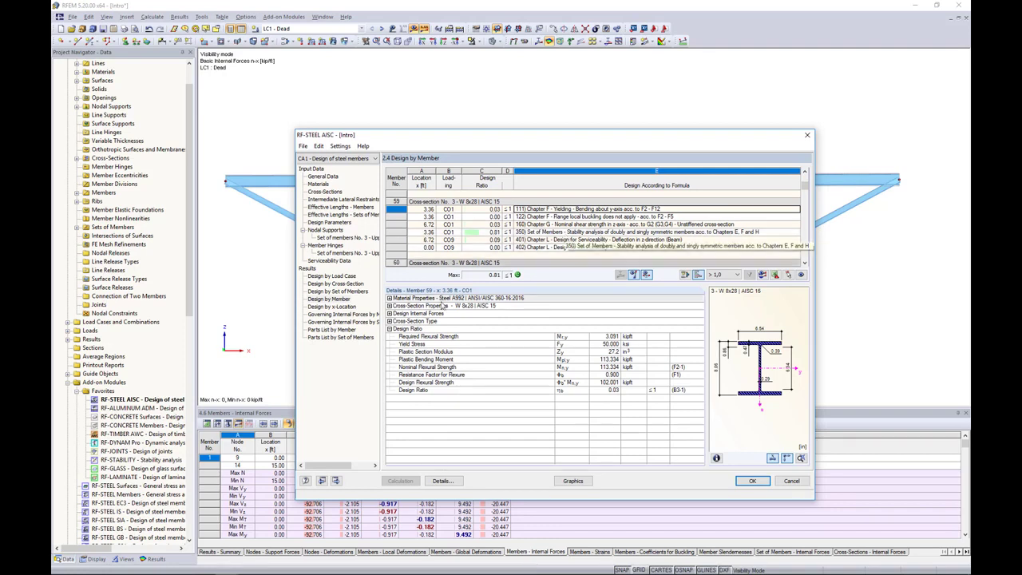
{"action": "left_click", "coordinate": [390, 321]}
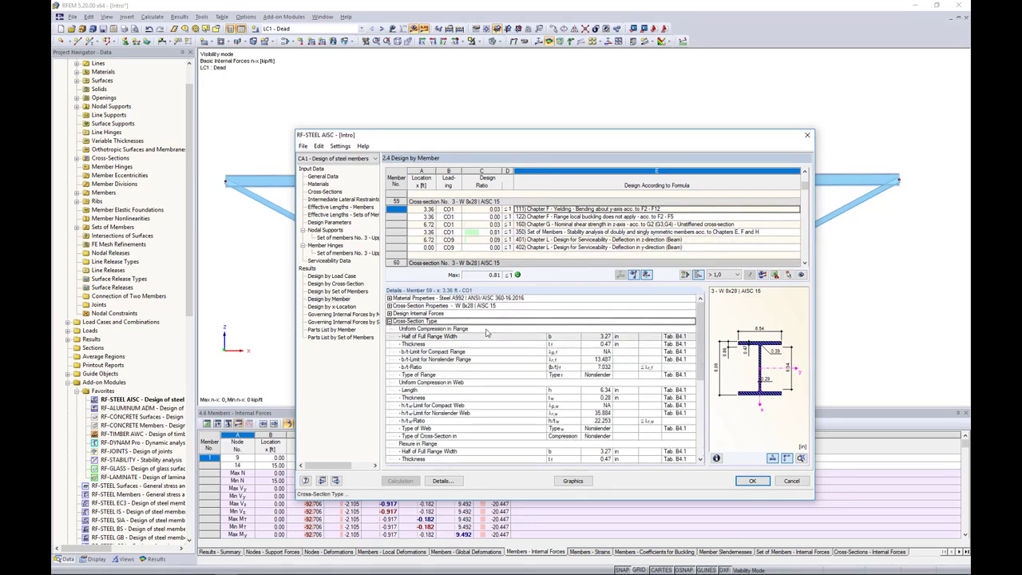
{"action": "scroll", "coordinate": [512, 360], "scroll_direction": "down", "scroll_amount": 1}
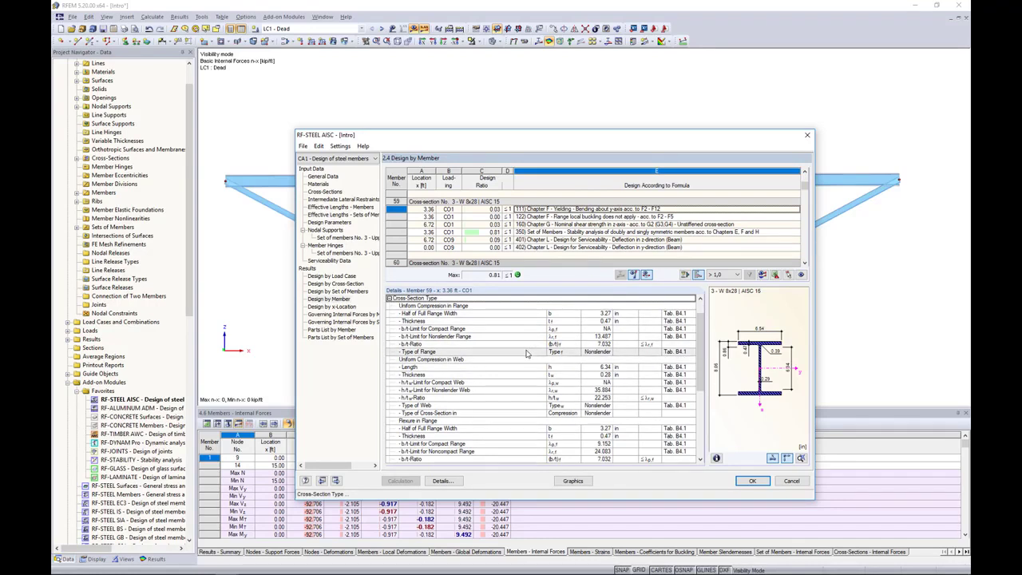
{"action": "scroll", "coordinate": [527, 353], "scroll_direction": "down", "scroll_amount": 5}
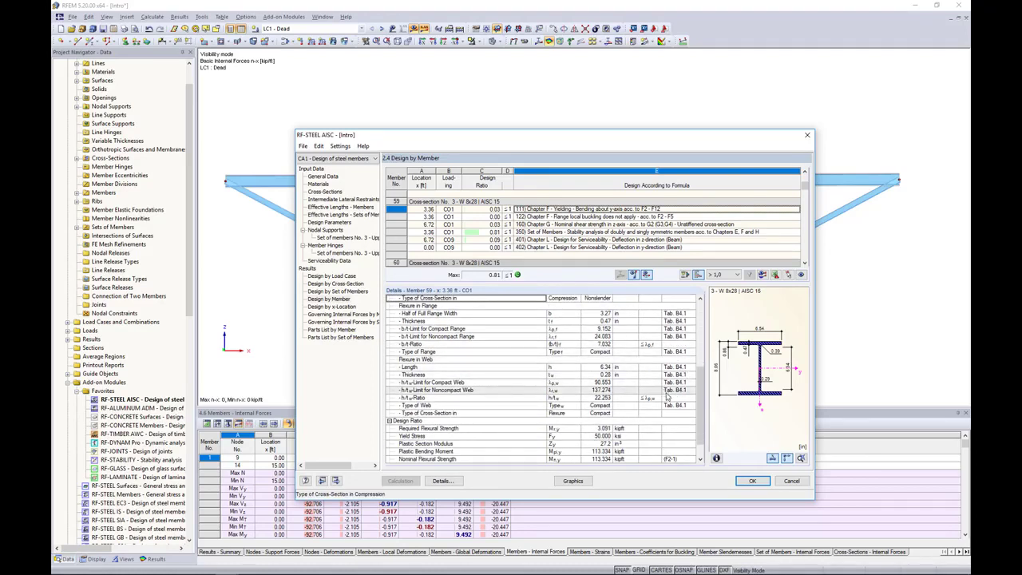
{"action": "scroll", "coordinate": [666, 394], "scroll_direction": "down", "scroll_amount": 1}
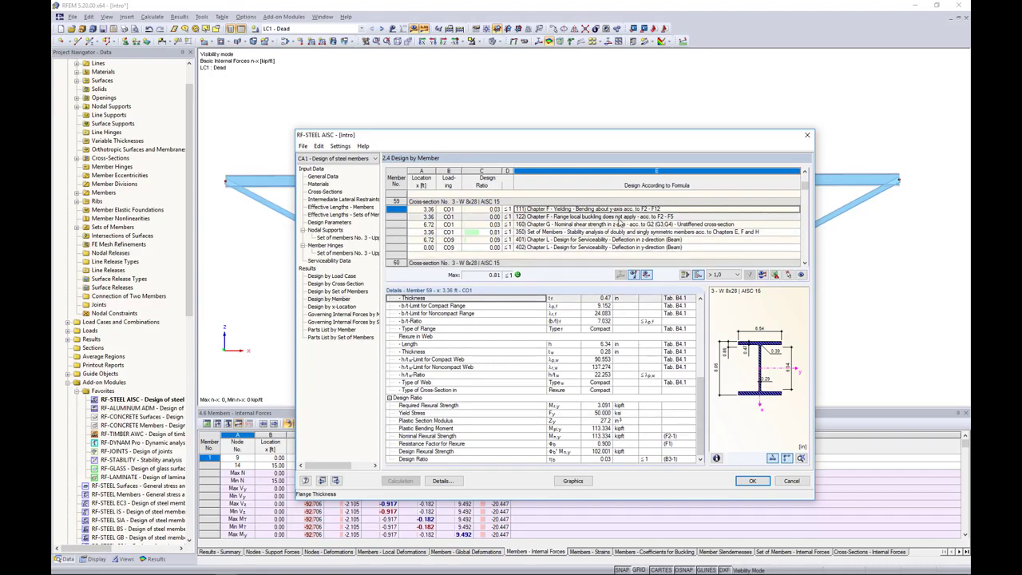
{"action": "scroll", "coordinate": [619, 224], "scroll_direction": "down", "scroll_amount": 3}
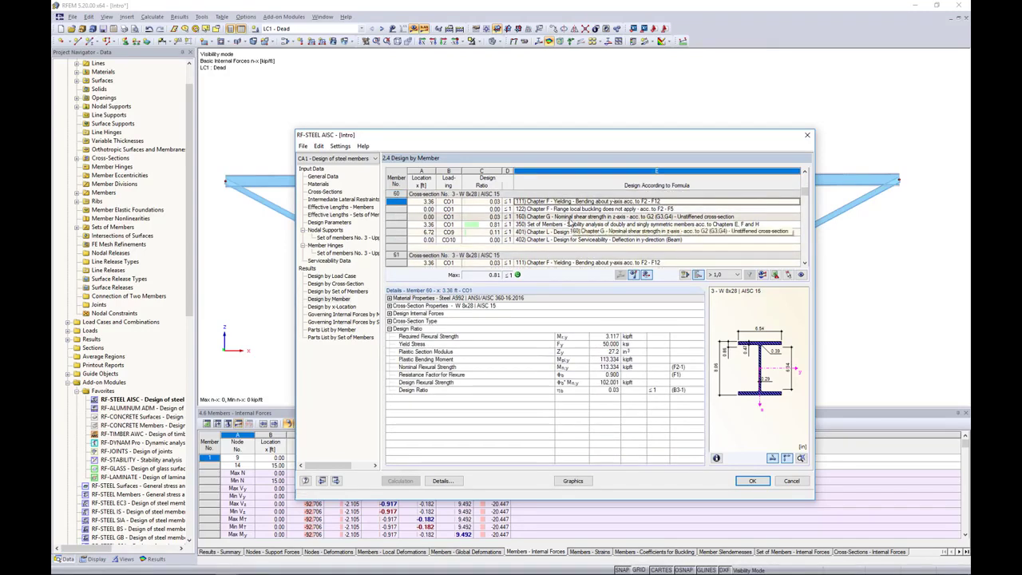
Filter the design results by member to Max, review the upper chord members' ratios, and restore the > 1,0 setting
{"action": "left_click", "coordinate": [736, 275]}
{"action": "left_click", "coordinate": [728, 292]}
{"action": "left_click", "coordinate": [749, 274]}
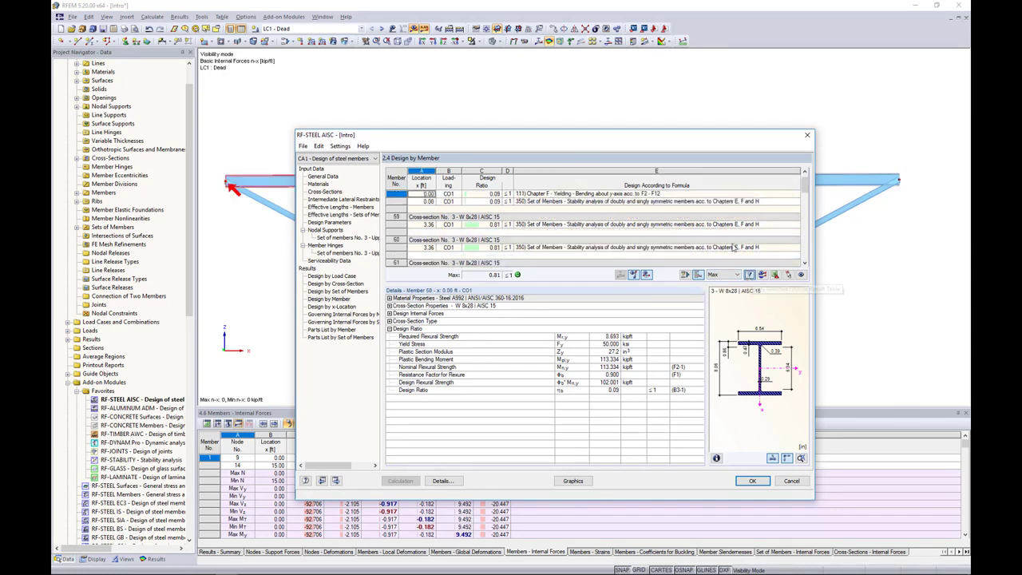
{"action": "scroll", "coordinate": [715, 231], "scroll_direction": "up", "scroll_amount": 1}
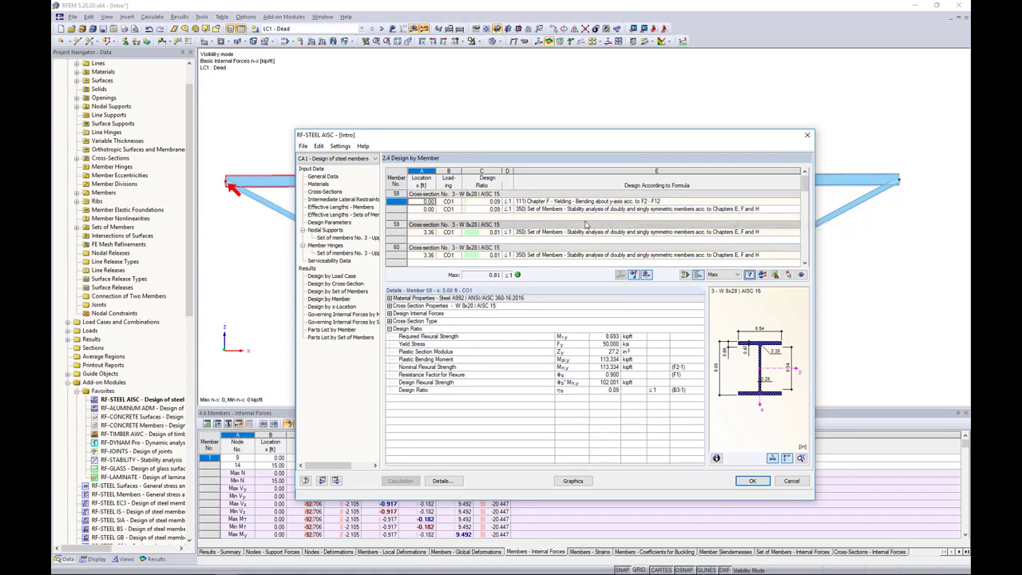
{"action": "scroll", "coordinate": [590, 221], "scroll_direction": "down", "scroll_amount": 1}
{"action": "scroll", "coordinate": [587, 225], "scroll_direction": "down", "scroll_amount": 1}
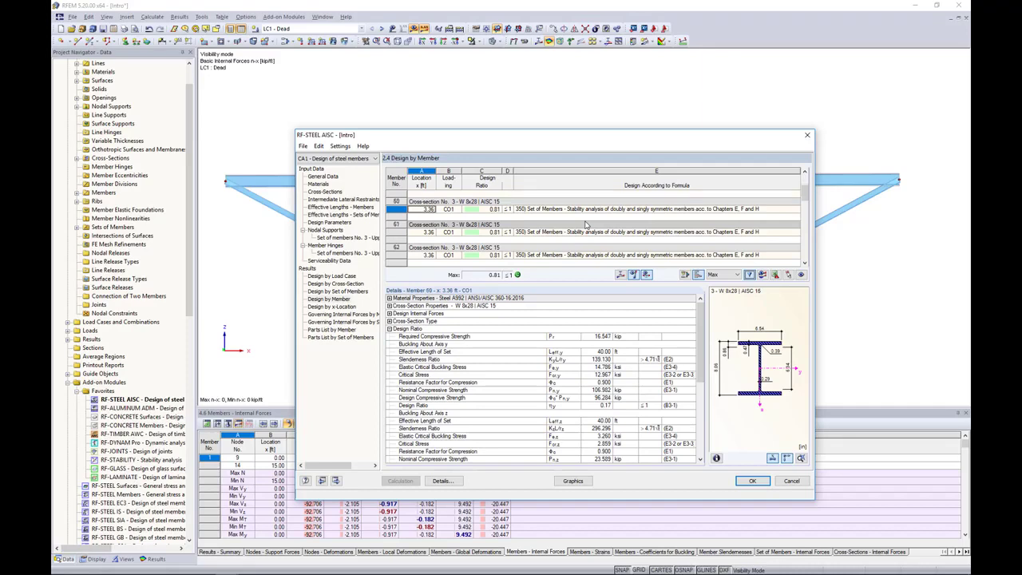
{"action": "left_click", "coordinate": [727, 275]}
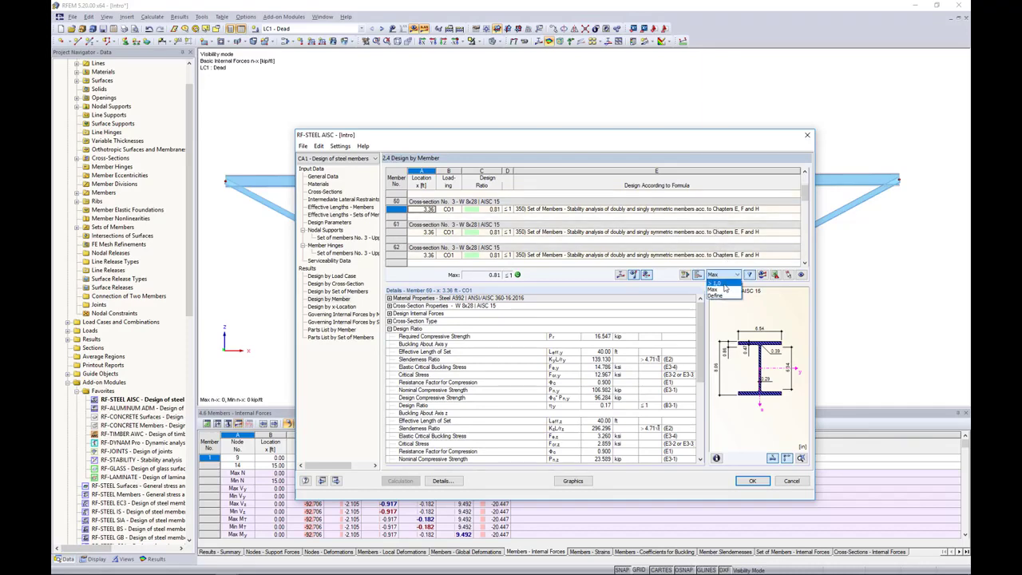
{"action": "left_click", "coordinate": [717, 283]}
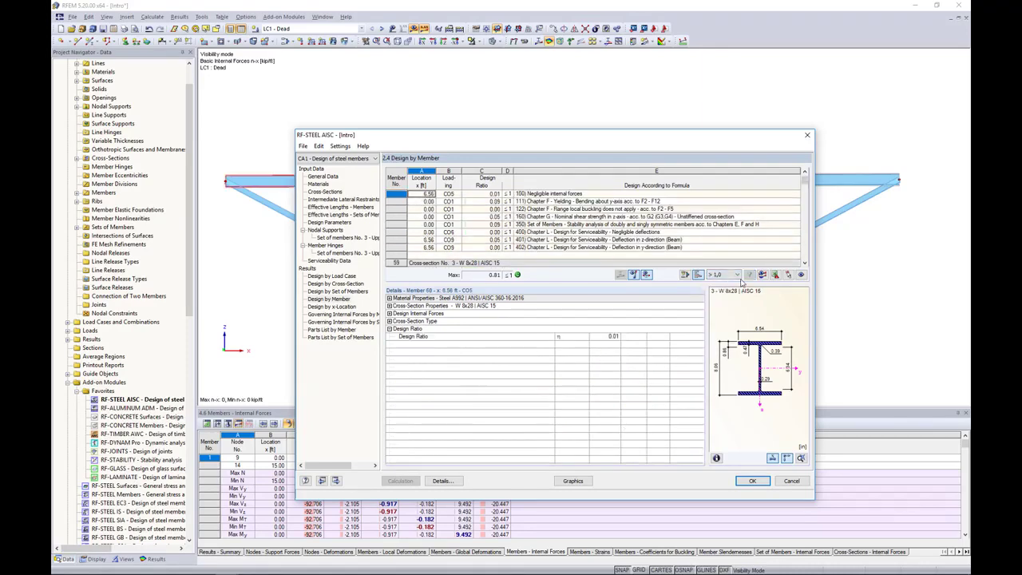
Examine the details of member 58's Chapter G shear check and set of members stability analysis
{"action": "left_click", "coordinate": [570, 216]}
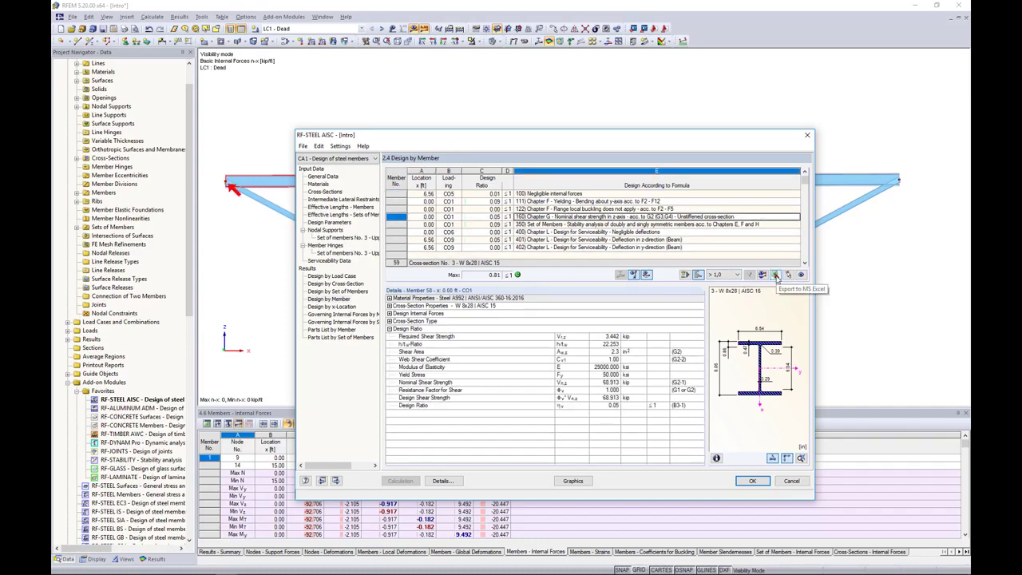
{"action": "left_click", "coordinate": [605, 226]}
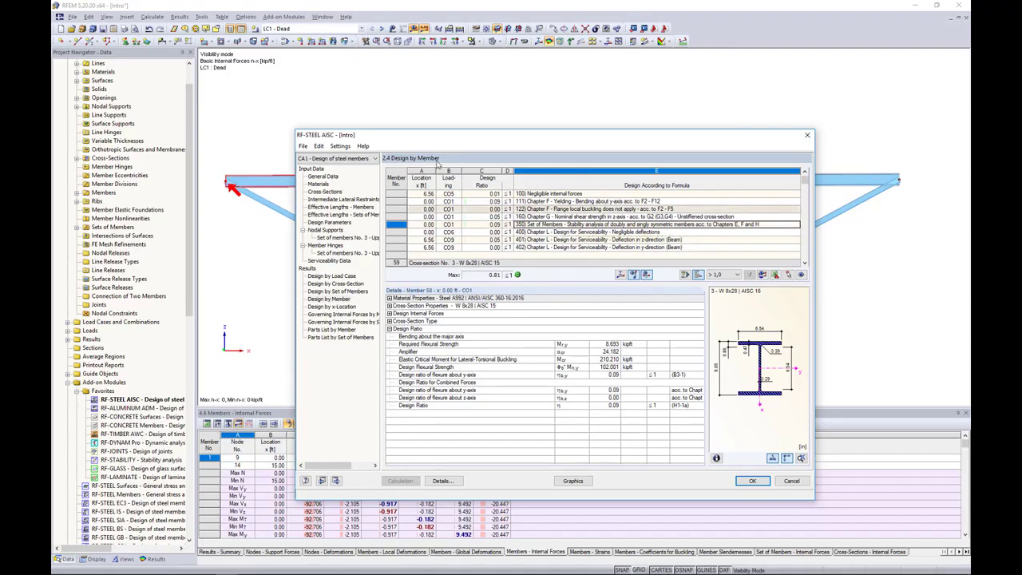
Examine the mode shape of the upper chord set of members with a display factor of 0.25
{"action": "left_click_drag", "start_coordinate": [468, 141], "coordinate": [434, 231]}
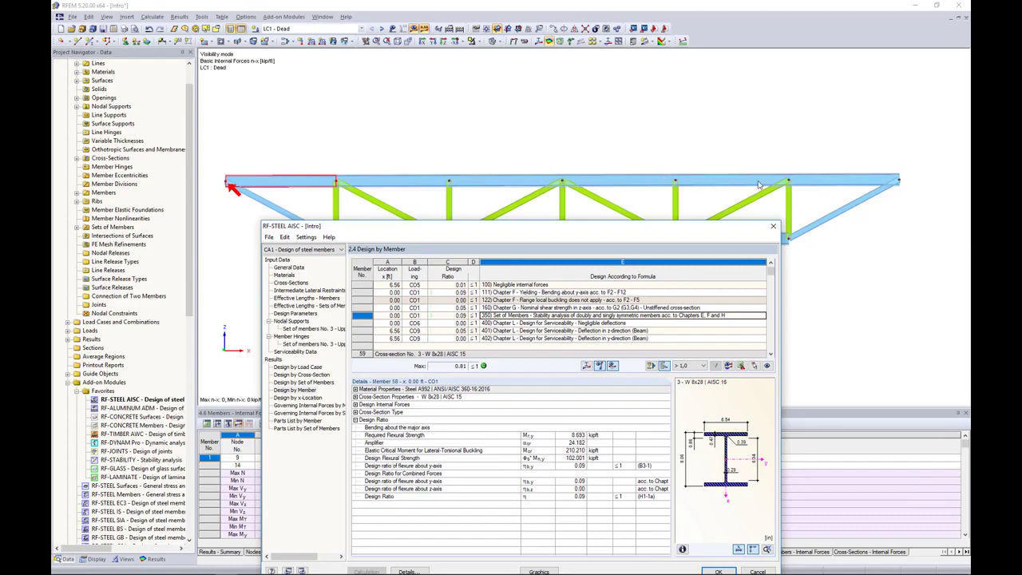
{"action": "left_click_drag", "start_coordinate": [641, 226], "coordinate": [669, 122]}
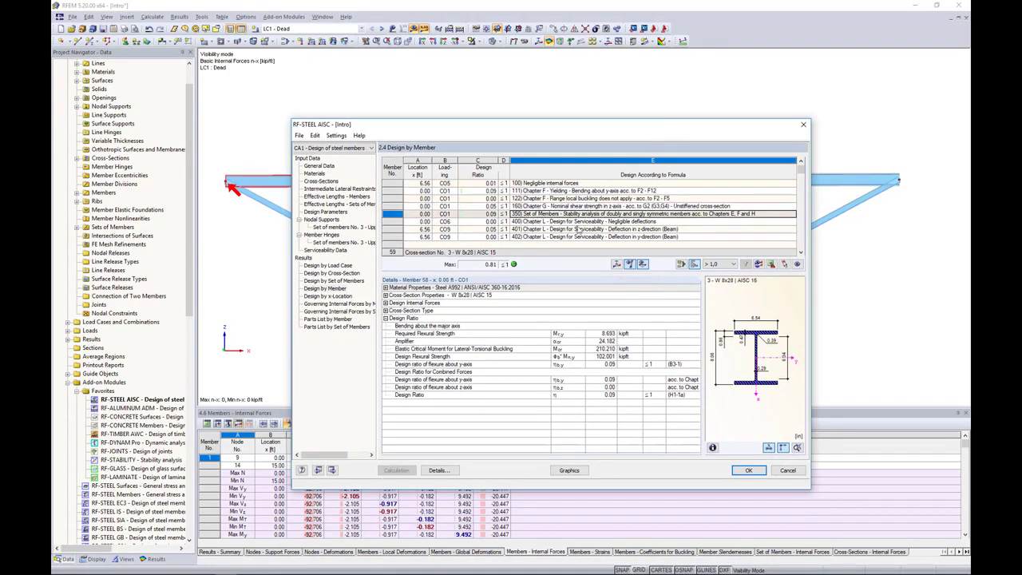
{"action": "left_click", "coordinate": [616, 266]}
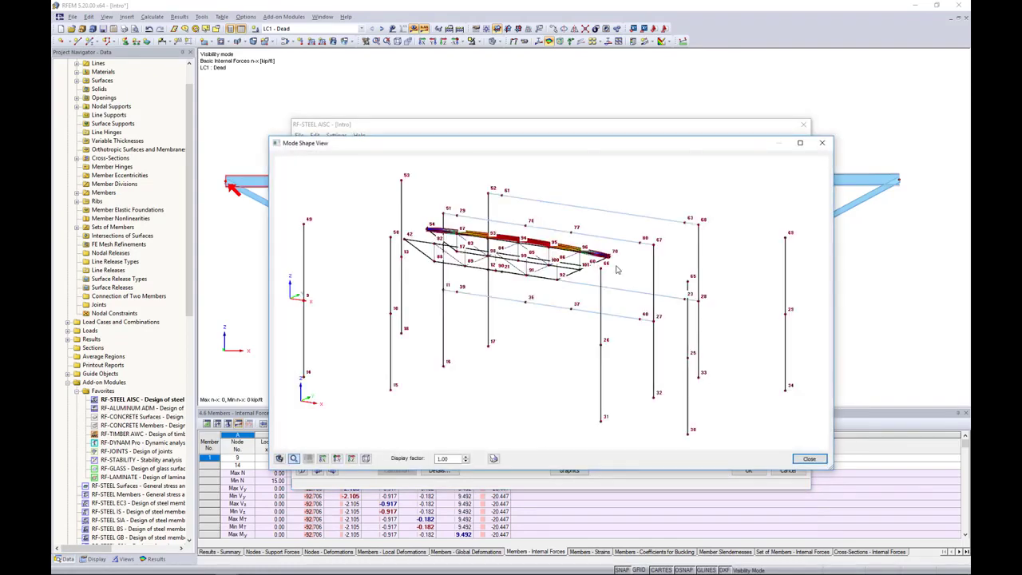
{"action": "middle_click_drag", "start_coordinate": [555, 261], "coordinate": [438, 301], "text": "ctrl"}
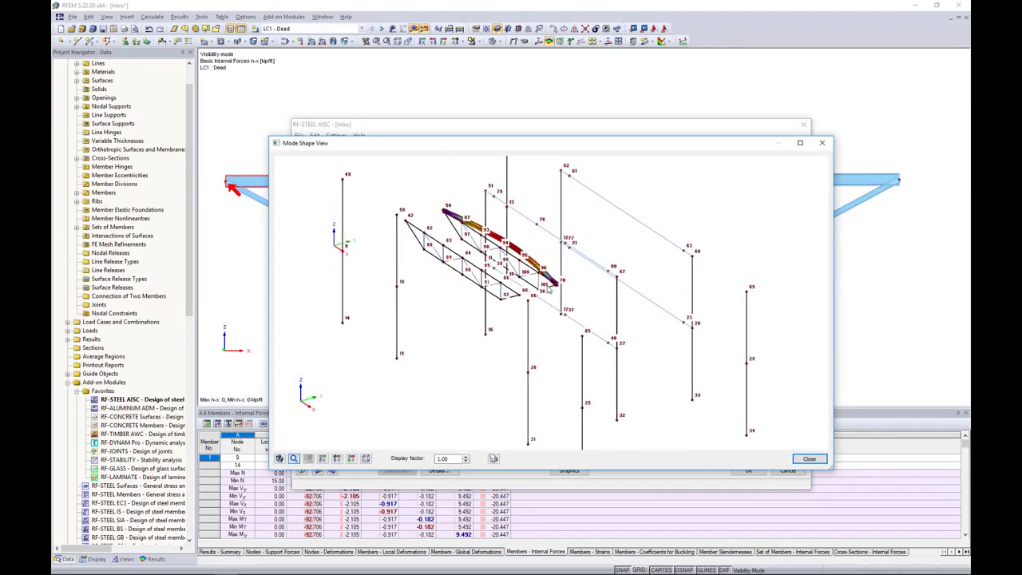
{"action": "scroll", "coordinate": [539, 235], "scroll_direction": "up", "scroll_amount": 5}
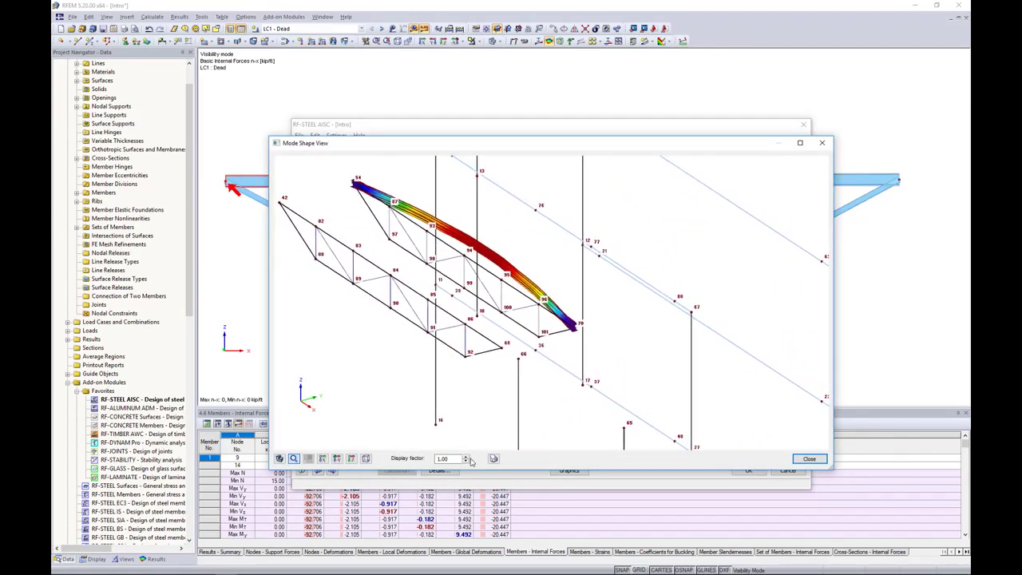
{"action": "left_click", "coordinate": [466, 461]}
{"action": "middle_click_drag", "start_coordinate": [559, 334], "coordinate": [529, 351]}
{"action": "scroll", "coordinate": [484, 290], "scroll_direction": "up", "scroll_amount": 5}
{"action": "left_click", "coordinate": [465, 461]}
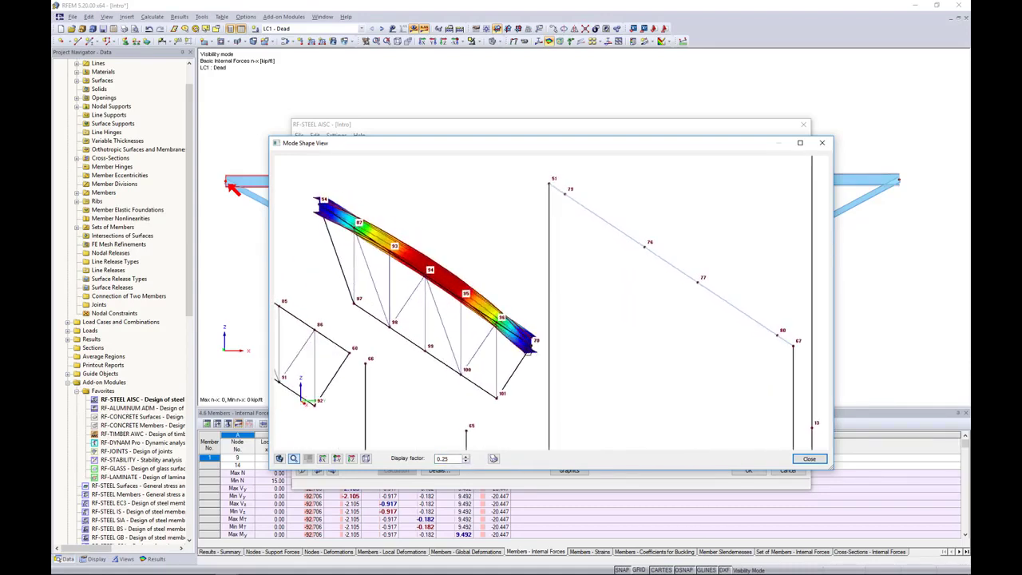
{"action": "left_click", "coordinate": [810, 459]}
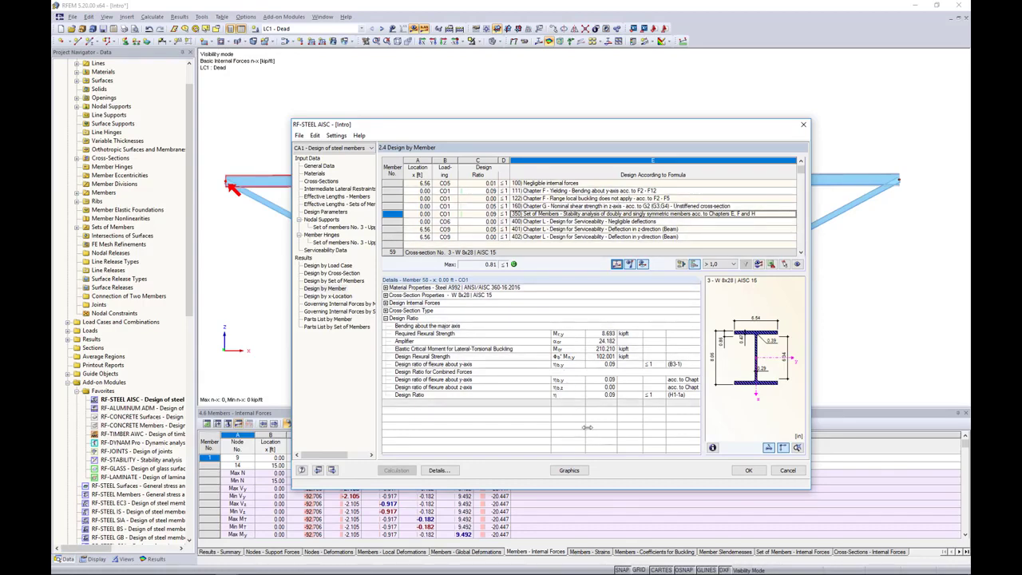
Display the RF-STEEL AISC CA1 maximum design ratios graphically on the truss model
{"action": "left_click", "coordinate": [569, 470]}
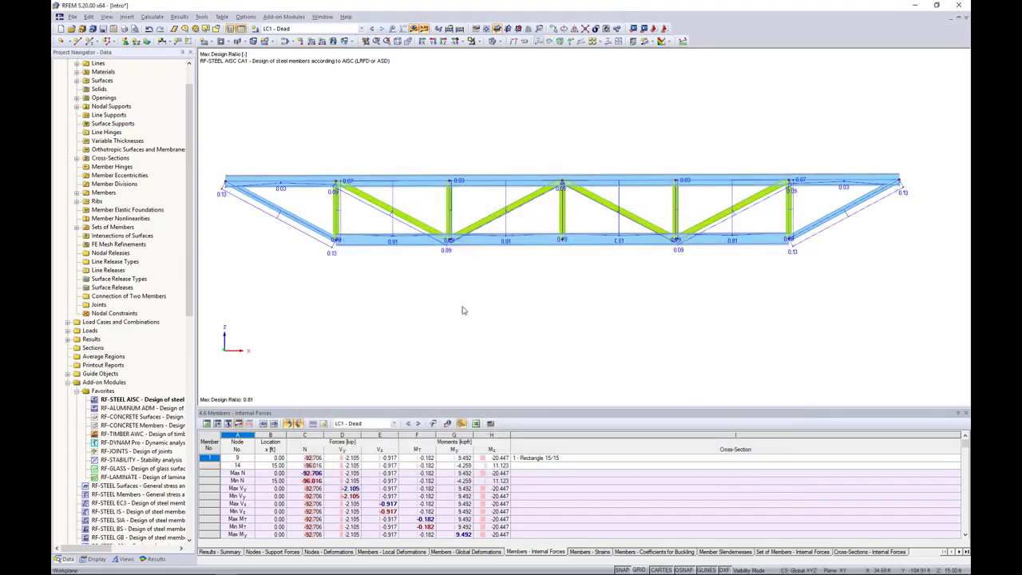
{"action": "middle_click_drag", "start_coordinate": [467, 305], "coordinate": [528, 314], "text": "ctrl"}
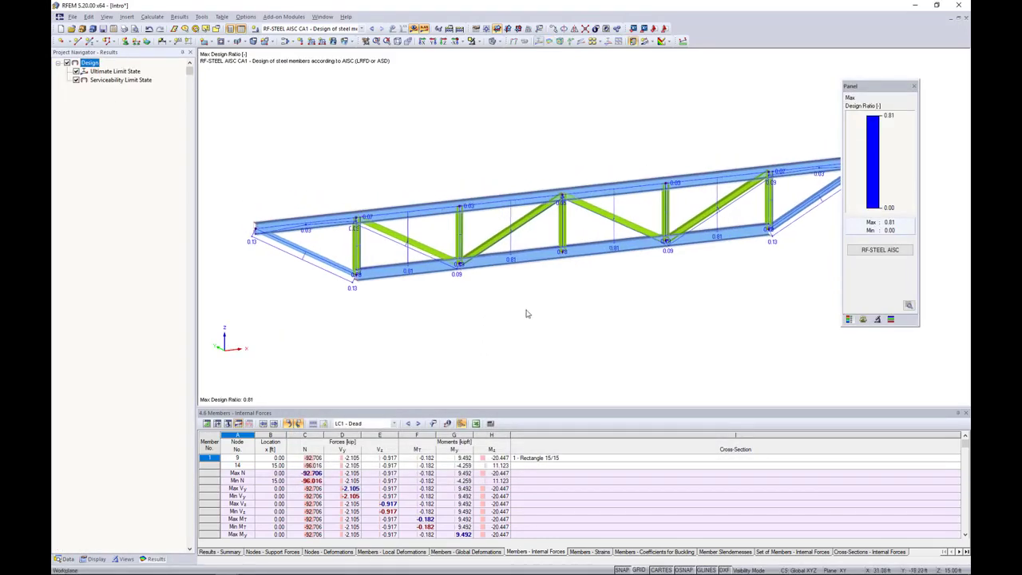
{"action": "left_click", "coordinate": [361, 29]}
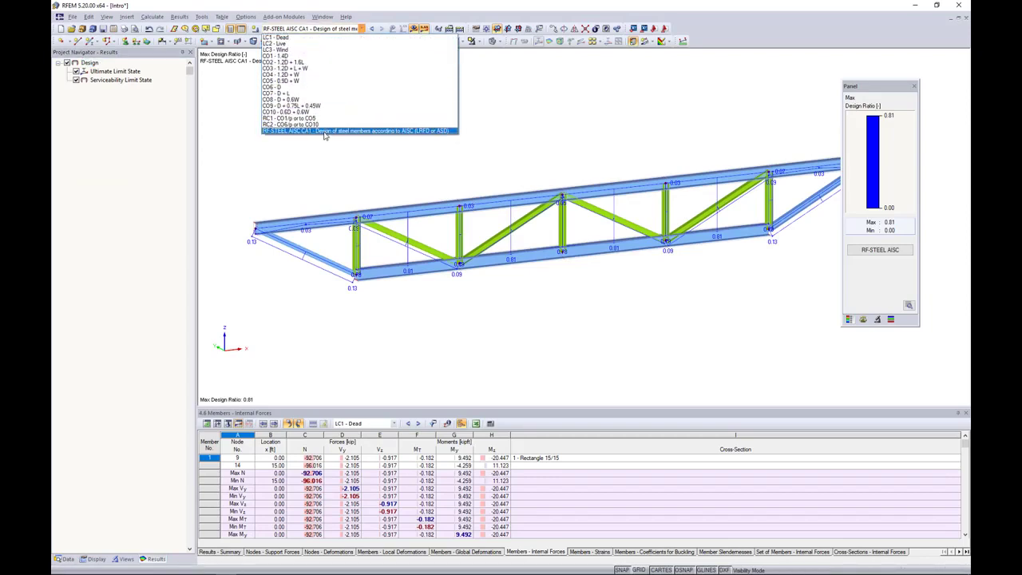
{"action": "left_click", "coordinate": [325, 131]}
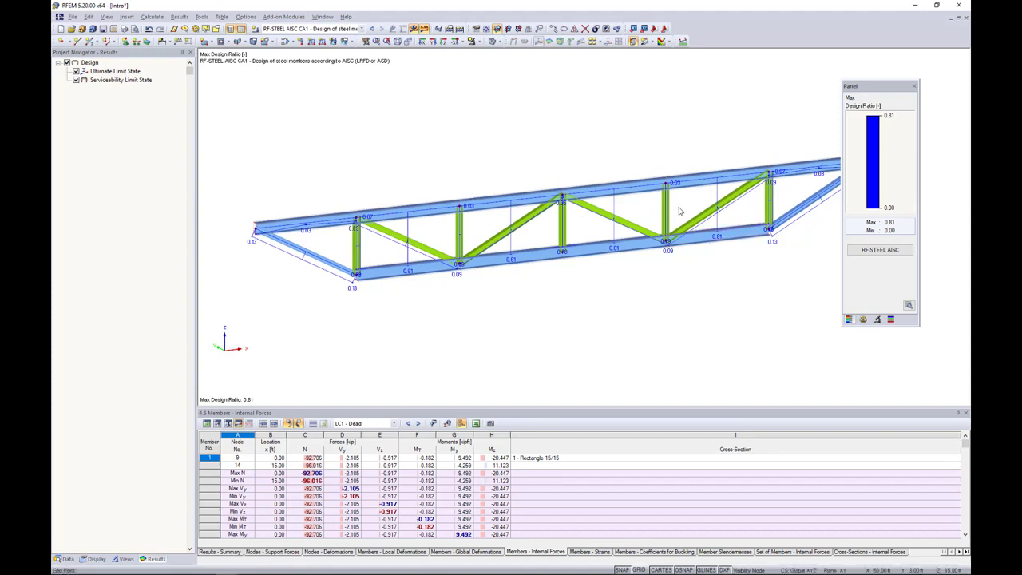
Set the display factor of the member diagrams to 0.5
{"action": "left_click", "coordinate": [877, 321]}
{"action": "left_click", "coordinate": [863, 320]}
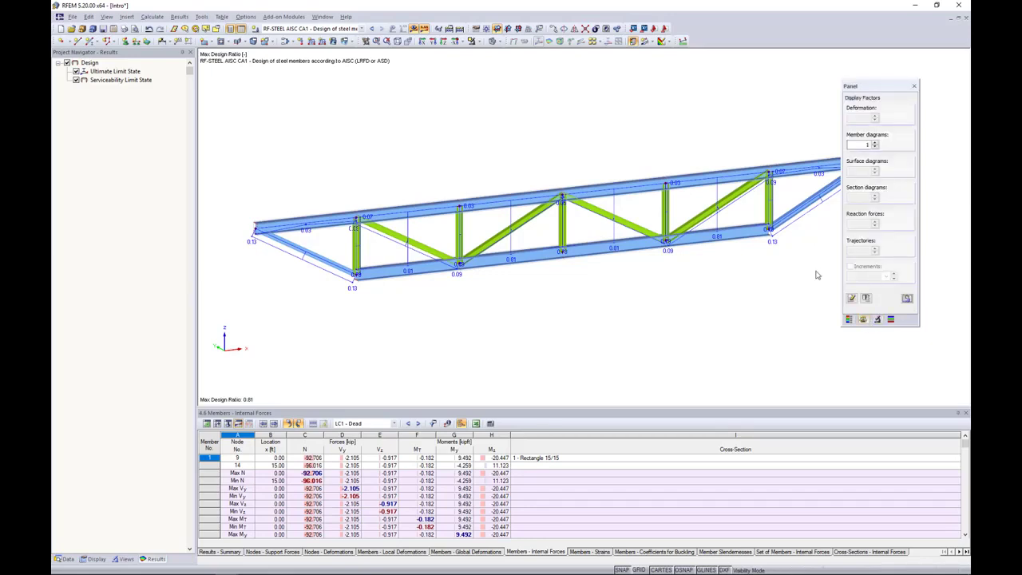
{"action": "left_click", "coordinate": [874, 147]}
{"action": "left_click", "coordinate": [875, 147]}
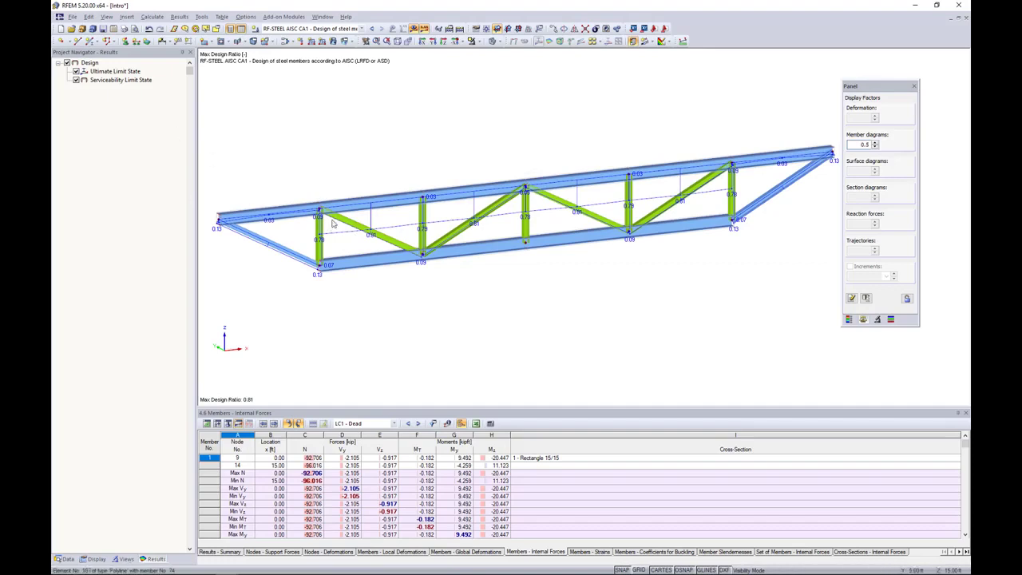
Review the Serviceability Limit State design ratios on their own and switch the truss display back to Ultimate Limit State only
{"action": "left_click", "coordinate": [76, 81]}
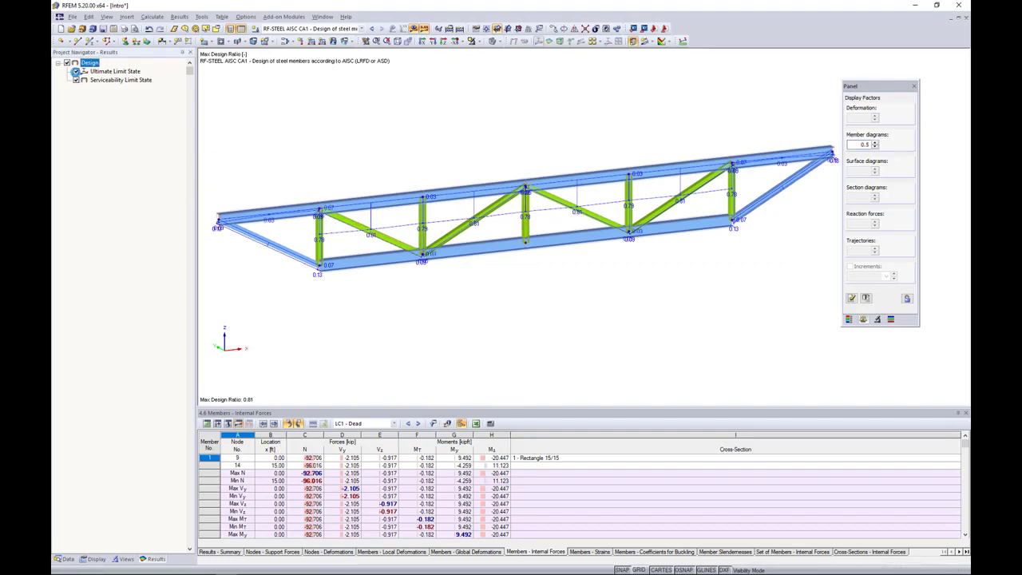
{"action": "left_click", "coordinate": [76, 80]}
{"action": "left_click", "coordinate": [77, 71]}
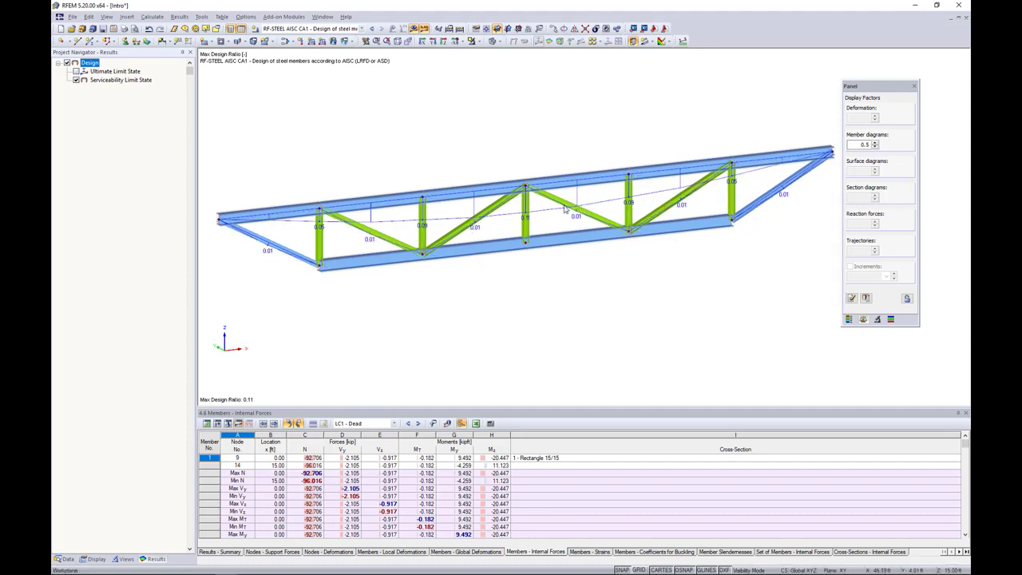
{"action": "left_click", "coordinate": [76, 71]}
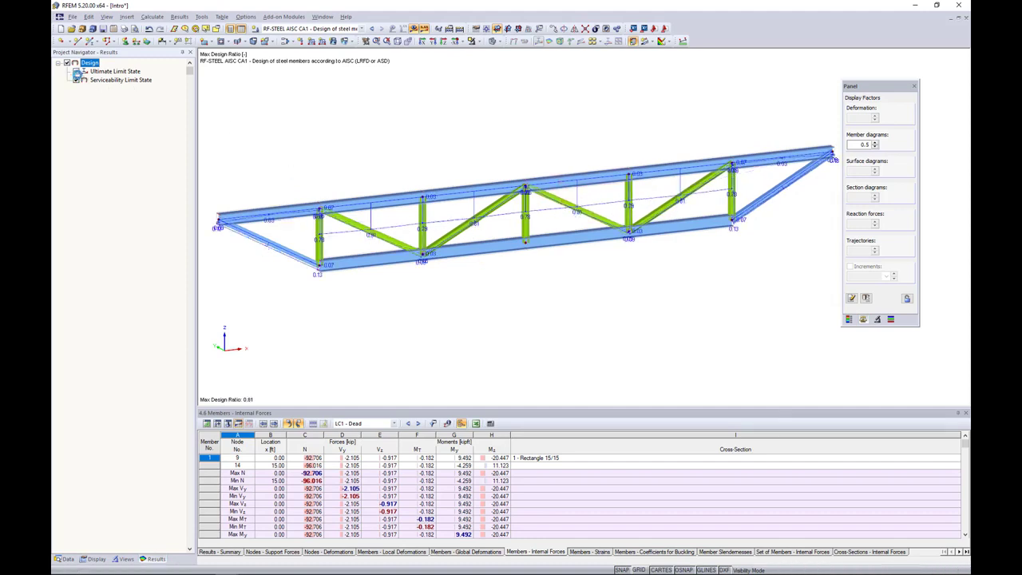
{"action": "left_click", "coordinate": [77, 81]}
Display the member results as colored Cross-Sections, trying Without Diagram first, and show the design ratio color scale
{"action": "left_click", "coordinate": [102, 560]}
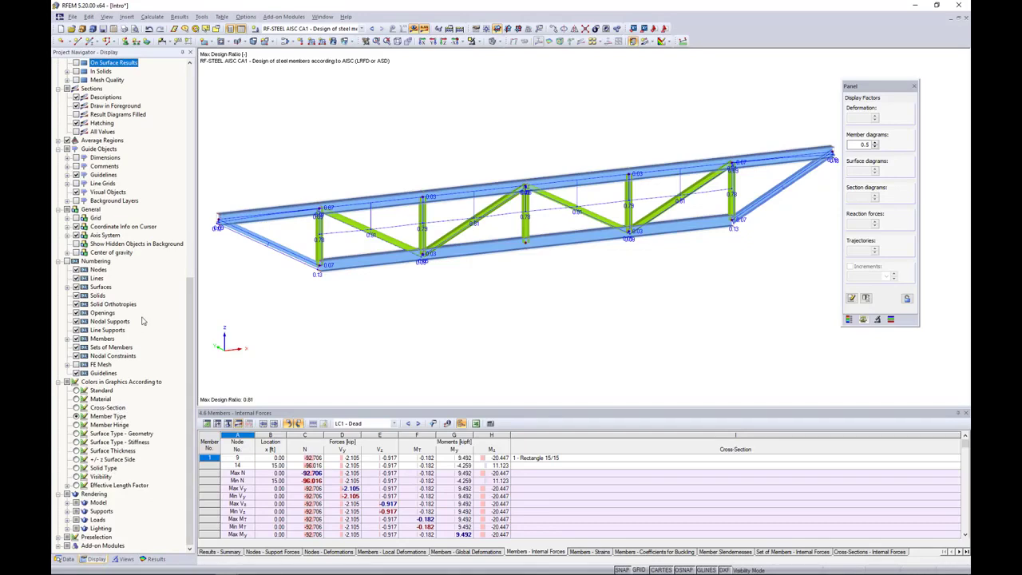
{"action": "scroll", "coordinate": [142, 320], "scroll_direction": "up", "scroll_amount": 14}
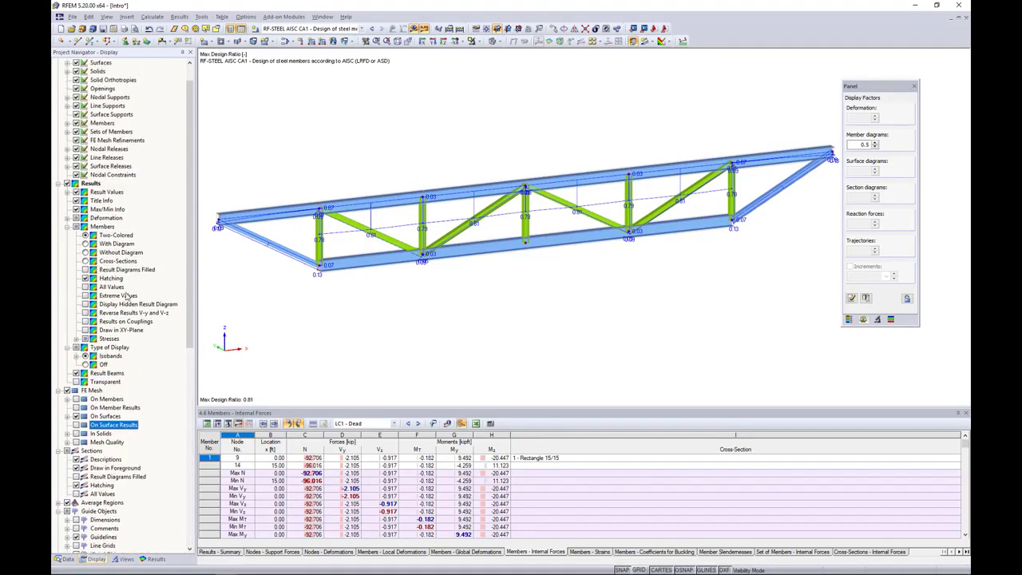
{"action": "left_click", "coordinate": [86, 252]}
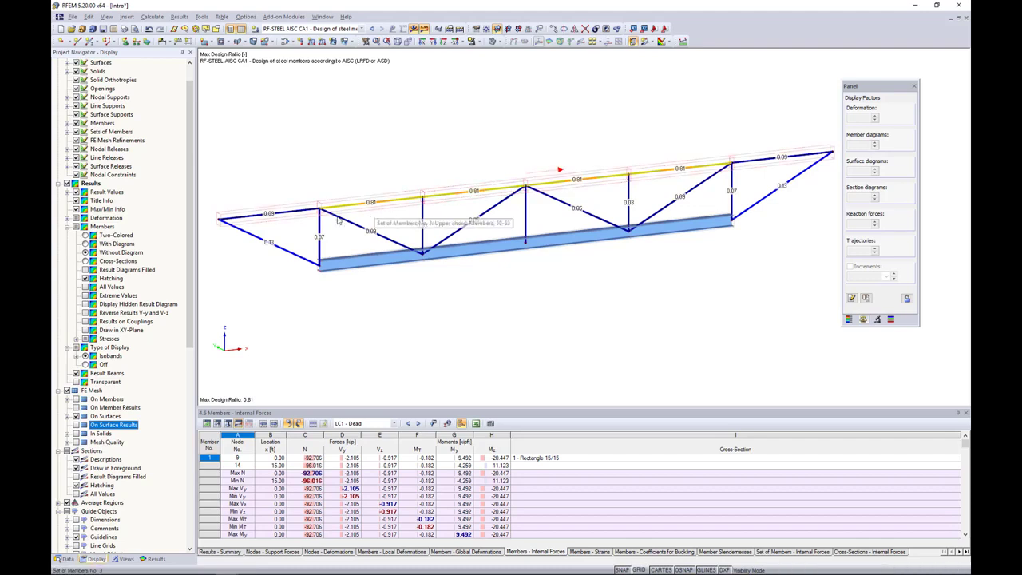
{"action": "left_click", "coordinate": [85, 261]}
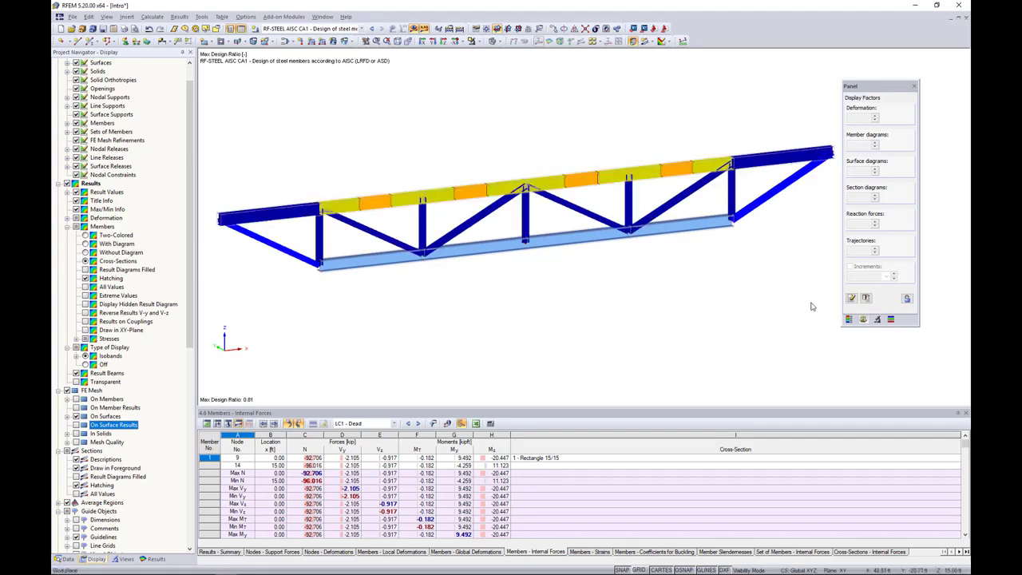
{"action": "left_click", "coordinate": [849, 319]}
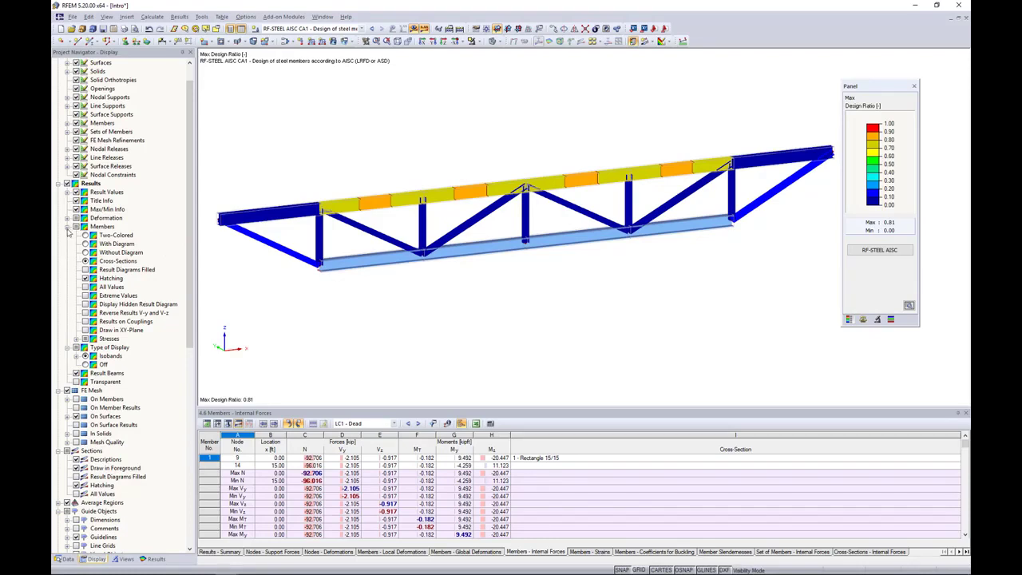
{"action": "left_click", "coordinate": [153, 559]}
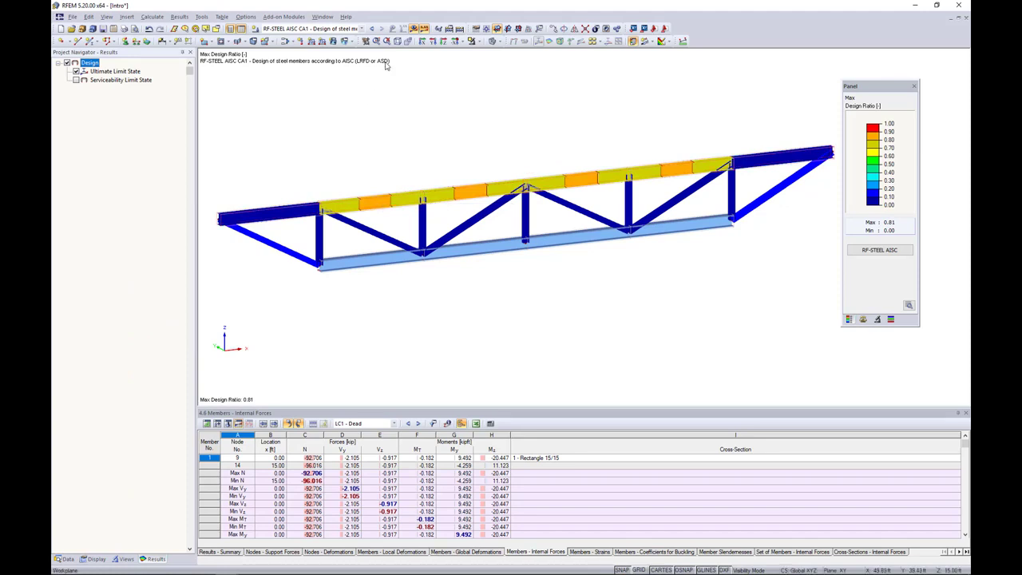
Cancel the visibility mode to show the whole structure and turn off the results display
{"action": "left_click", "coordinate": [472, 41]}
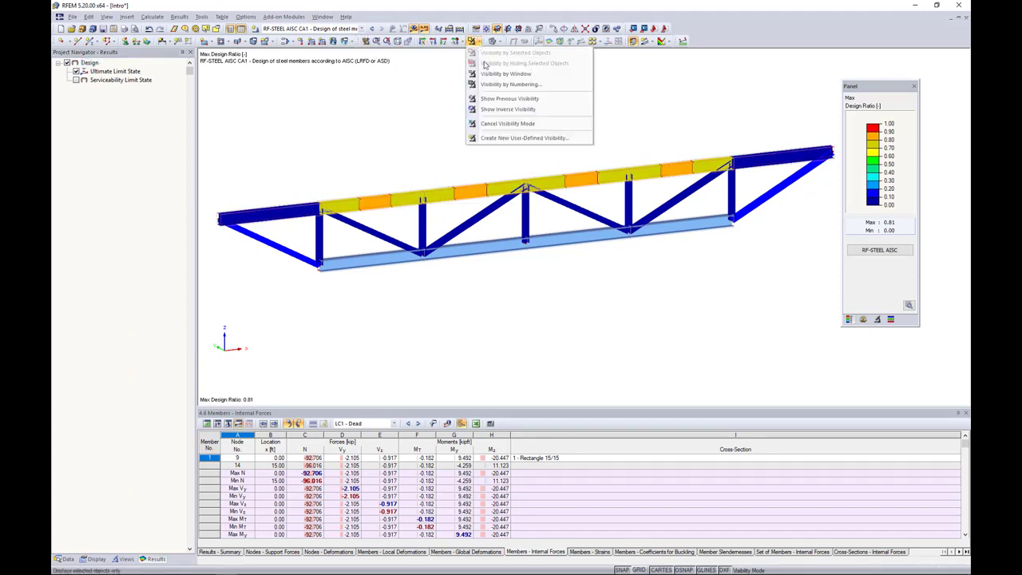
{"action": "left_click", "coordinate": [505, 123]}
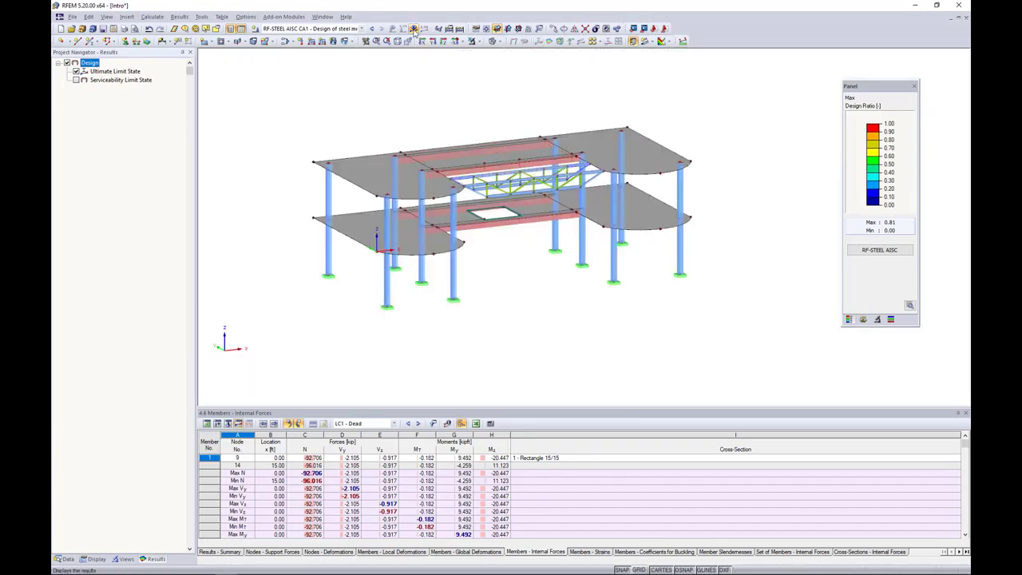
{"action": "left_click", "coordinate": [414, 29]}
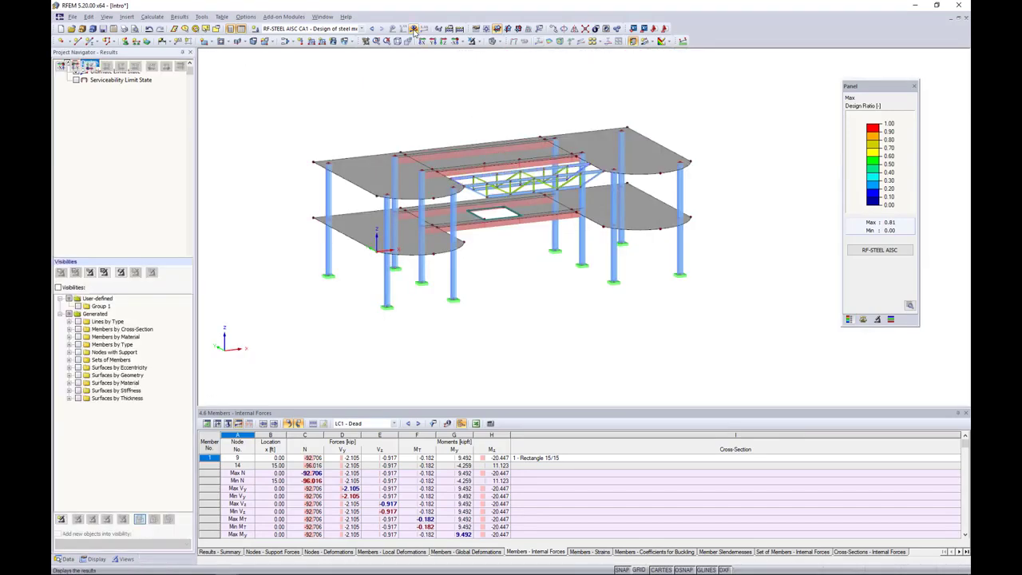
{"action": "left_click", "coordinate": [414, 29]}
{"action": "middle_click_drag", "start_coordinate": [495, 108], "coordinate": [475, 111]}
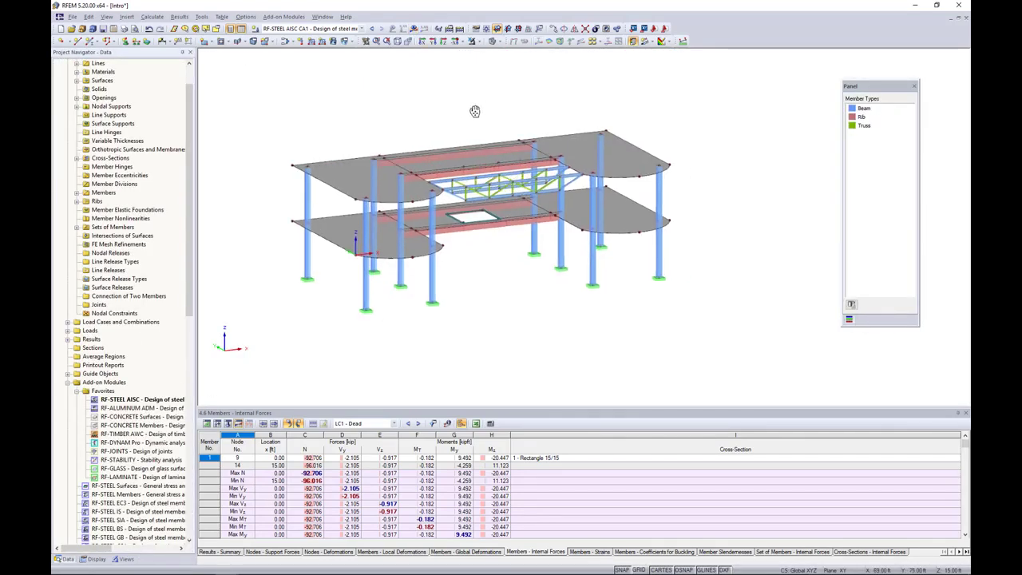
{"action": "scroll", "coordinate": [462, 245], "scroll_direction": "up", "scroll_amount": 3}
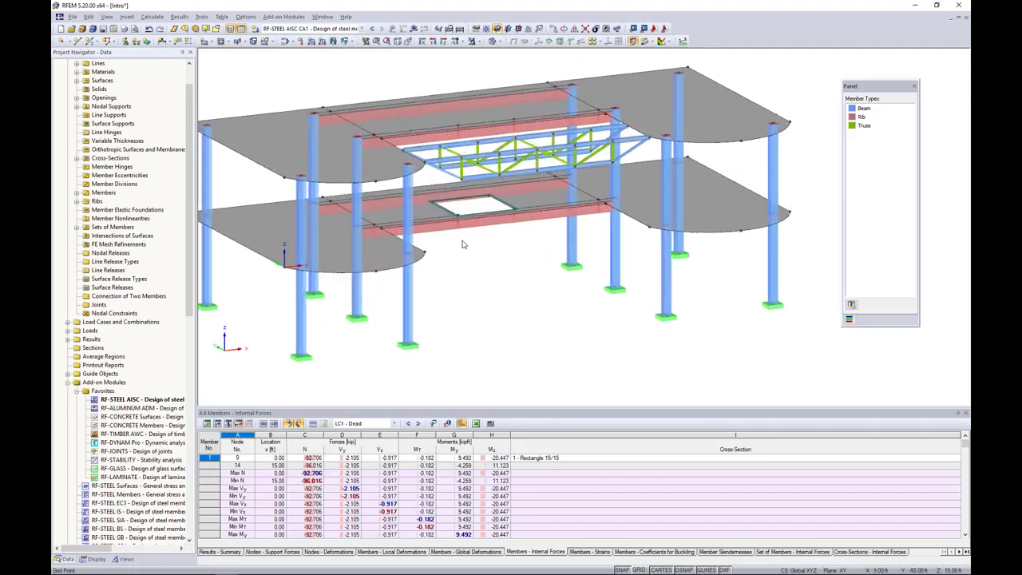
{"action": "scroll", "coordinate": [480, 272], "scroll_direction": "up", "scroll_amount": 3}
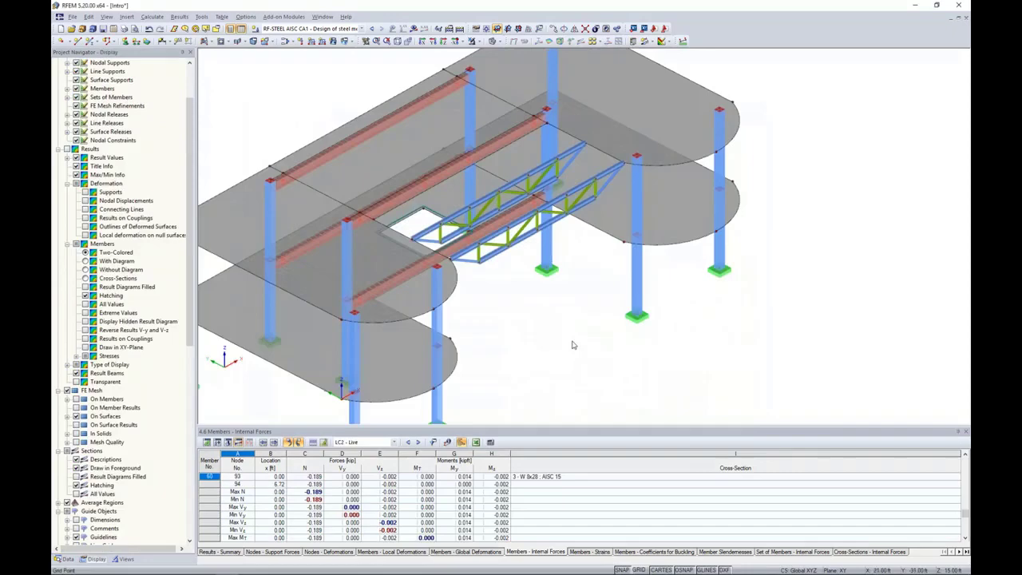
{"action": "middle_click_drag", "start_coordinate": [570, 343], "coordinate": [500, 259]}
{"action": "scroll", "coordinate": [499, 261], "scroll_direction": "down", "scroll_amount": 1}
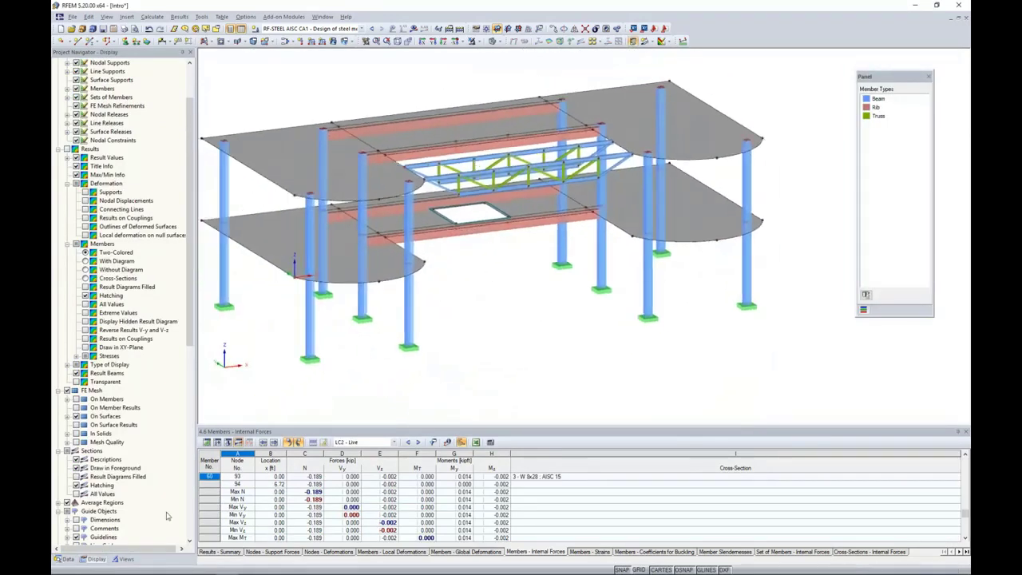
Open the RF-CONCRETE Members add-on module and choose ACI 318-14 as the design standard
{"action": "left_click", "coordinate": [70, 559]}
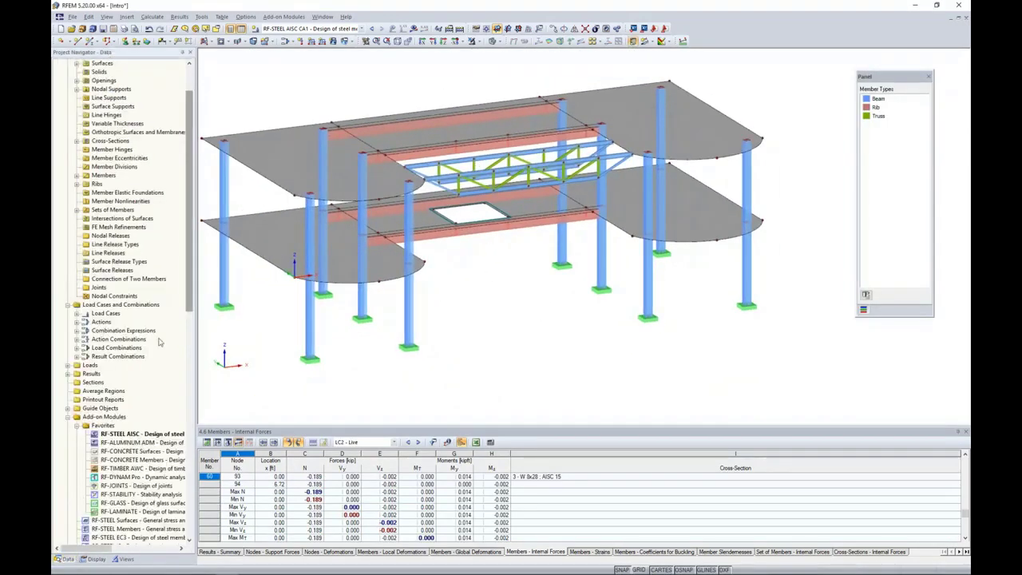
{"action": "scroll", "coordinate": [159, 341], "scroll_direction": "down", "scroll_amount": 3}
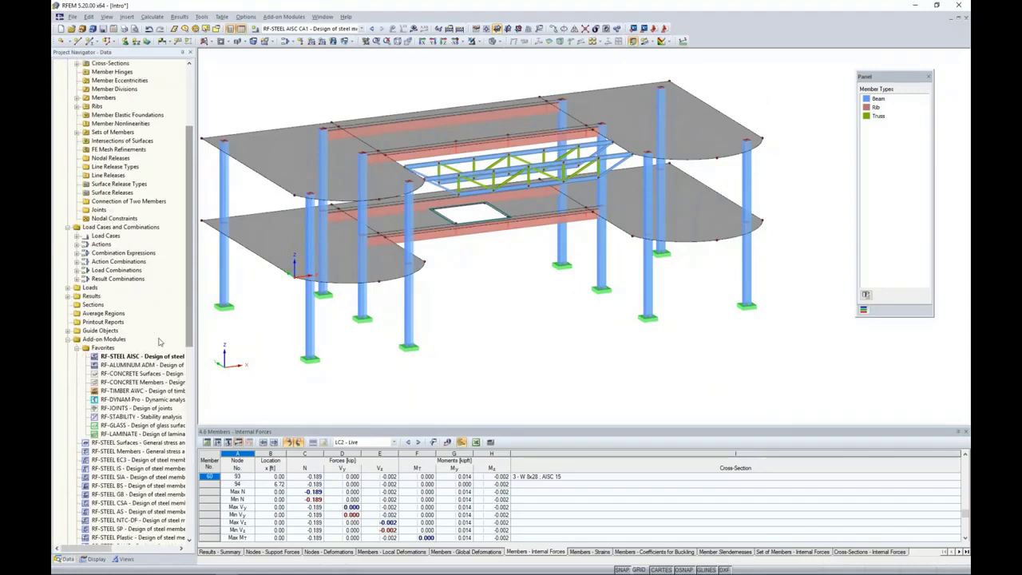
{"action": "double_click", "coordinate": [140, 387]}
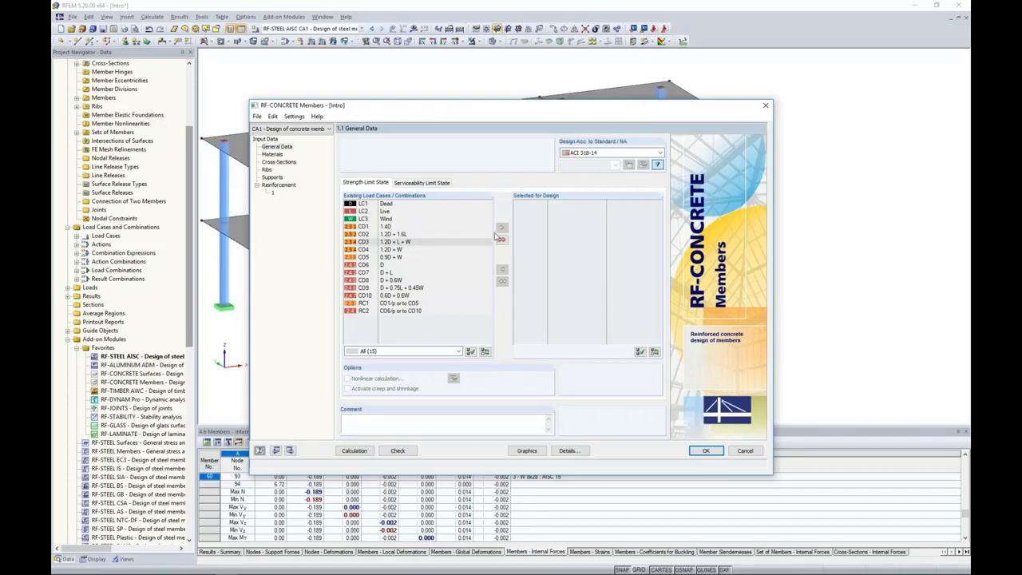
{"action": "left_click", "coordinate": [595, 153]}
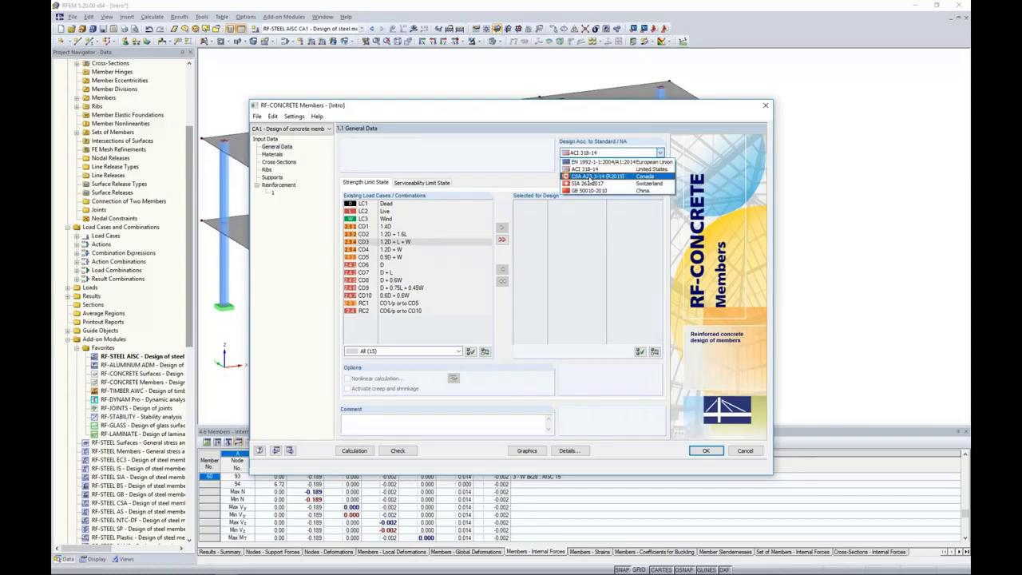
{"action": "left_click", "coordinate": [587, 169]}
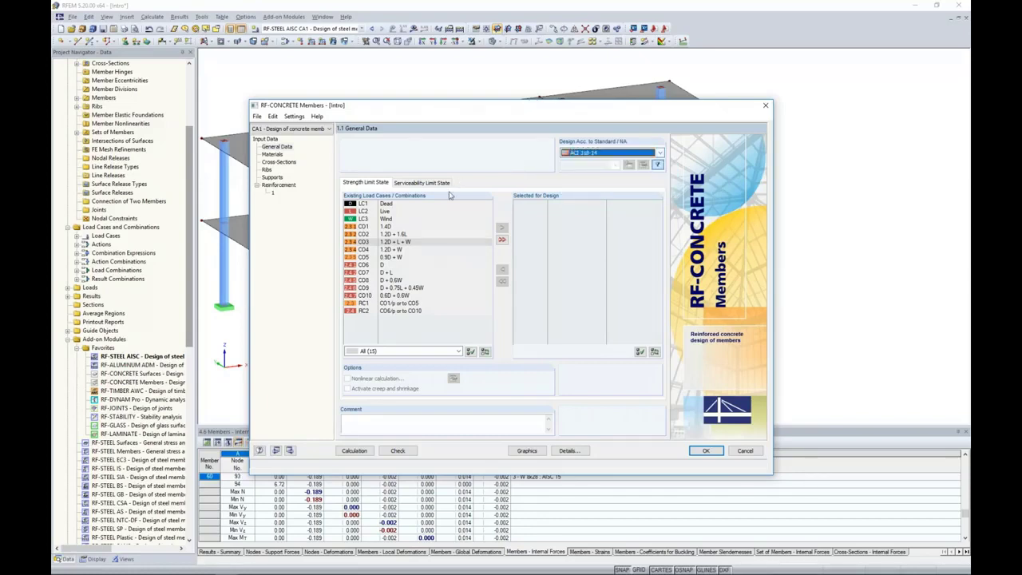
Select CO1 to CO5 for the Strength Limit State design and CO6 to CO10 for the Serviceability Limit State design
{"action": "left_click", "coordinate": [390, 227]}
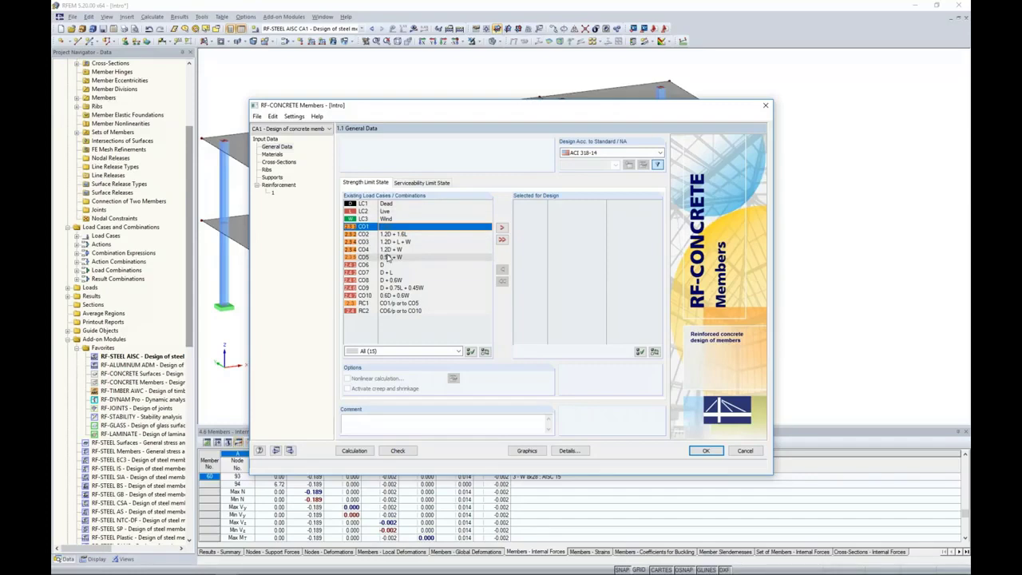
{"action": "left_click", "coordinate": [388, 257], "text": "shift"}
{"action": "left_click", "coordinate": [501, 227]}
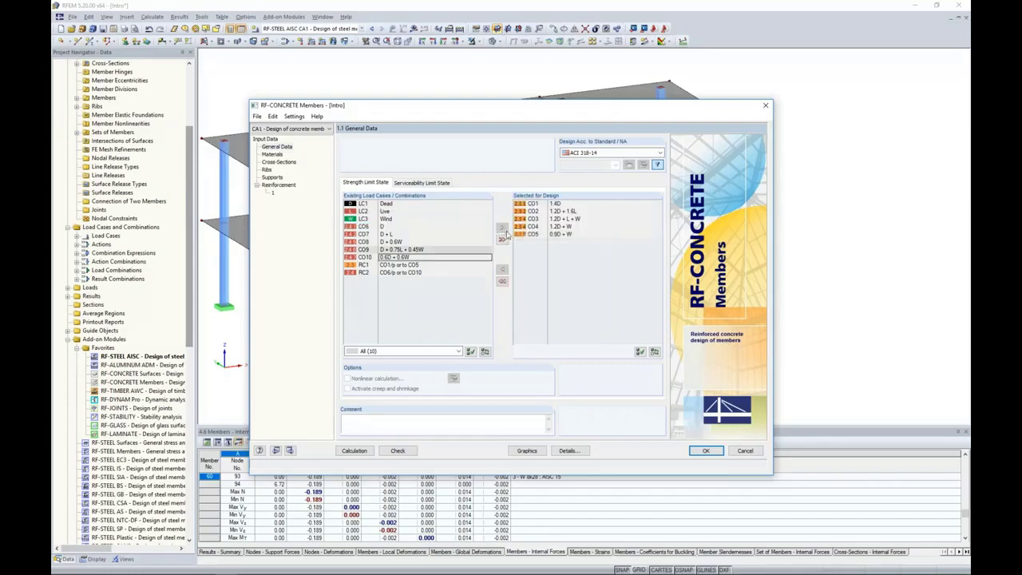
{"action": "left_click", "coordinate": [433, 183]}
{"action": "left_click", "coordinate": [382, 266]}
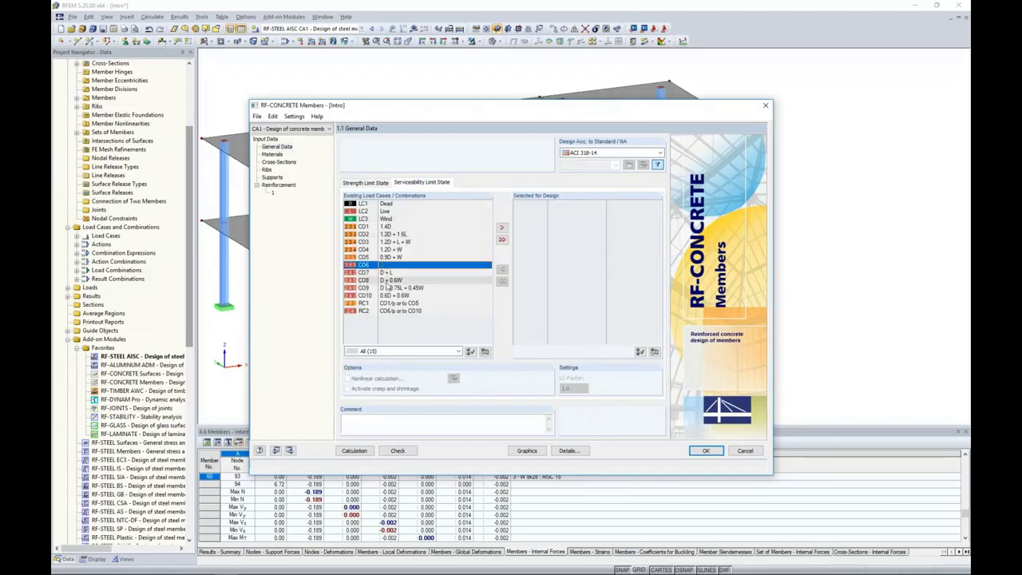
{"action": "left_click", "coordinate": [386, 295], "text": "shift"}
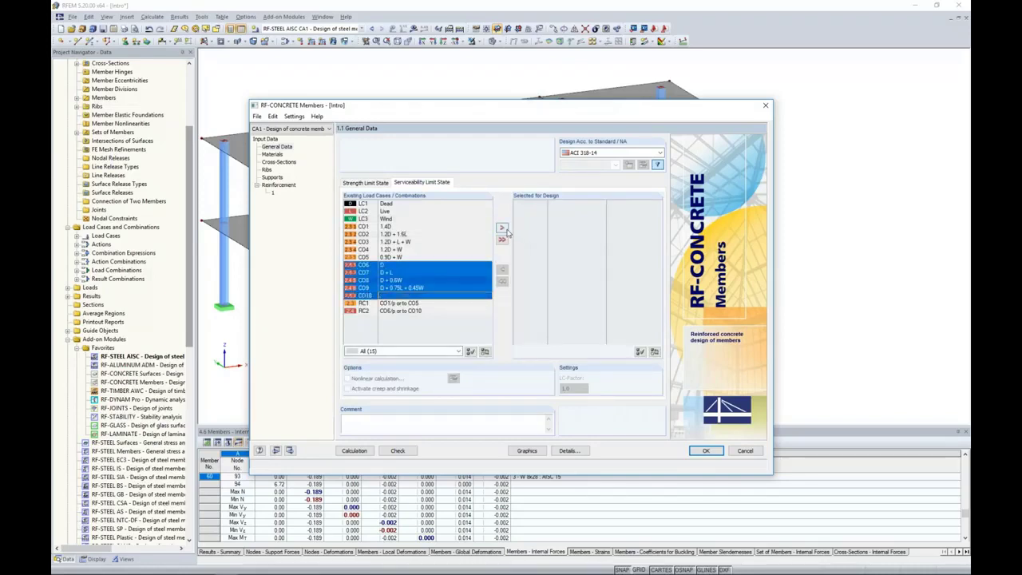
{"action": "left_click", "coordinate": [501, 227]}
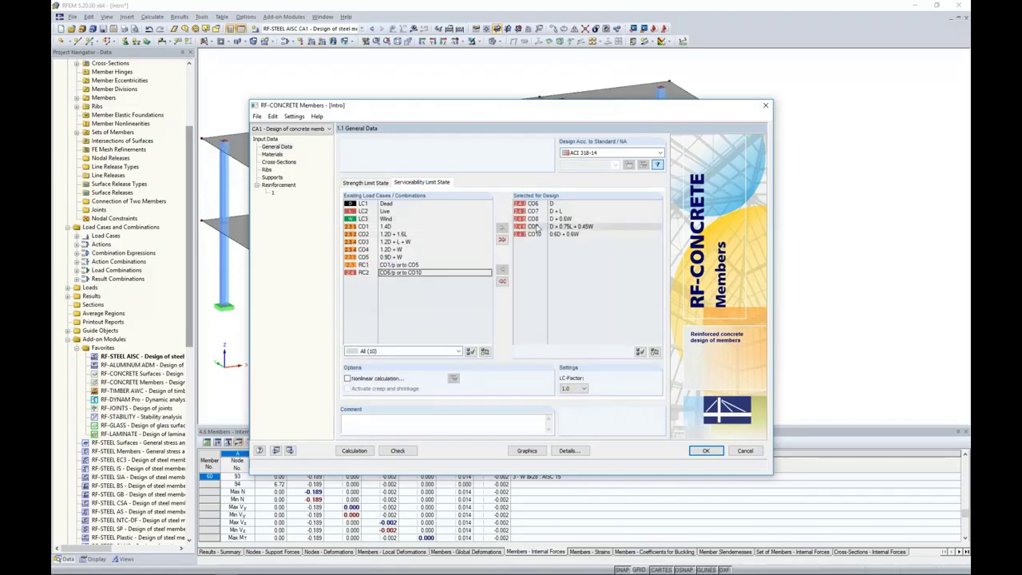
Review the design materials, the cross-sections including Rectangle 10/20, and the effective widths of the ribs
{"action": "left_click", "coordinate": [274, 155]}
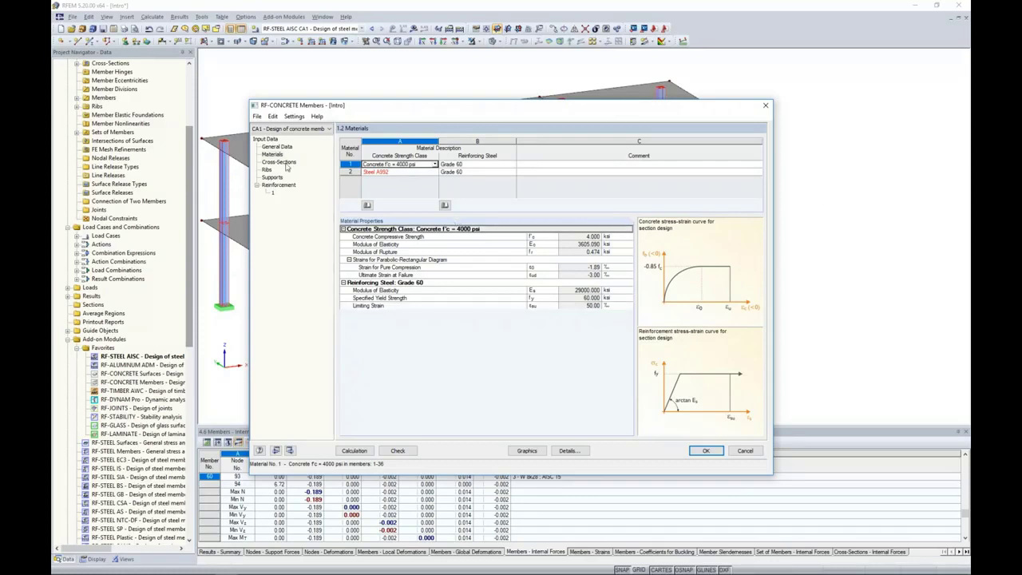
{"action": "left_click", "coordinate": [285, 164]}
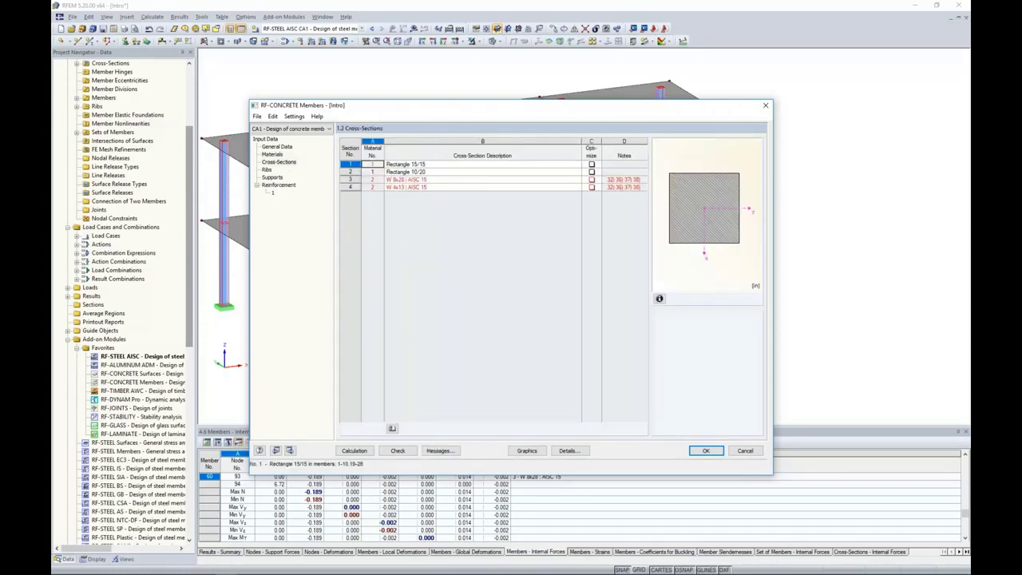
{"action": "left_click", "coordinate": [408, 172]}
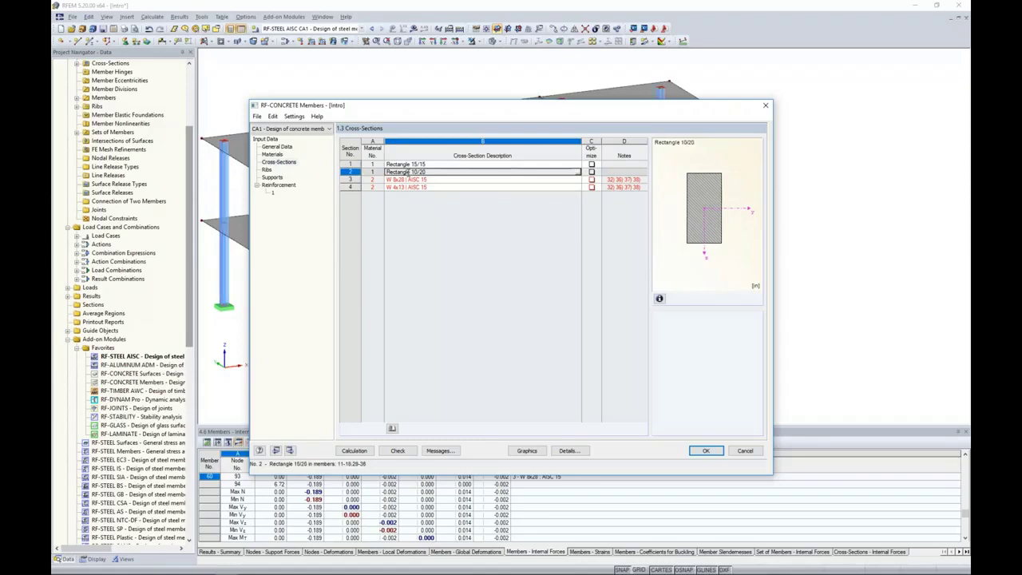
{"action": "left_click", "coordinate": [267, 170]}
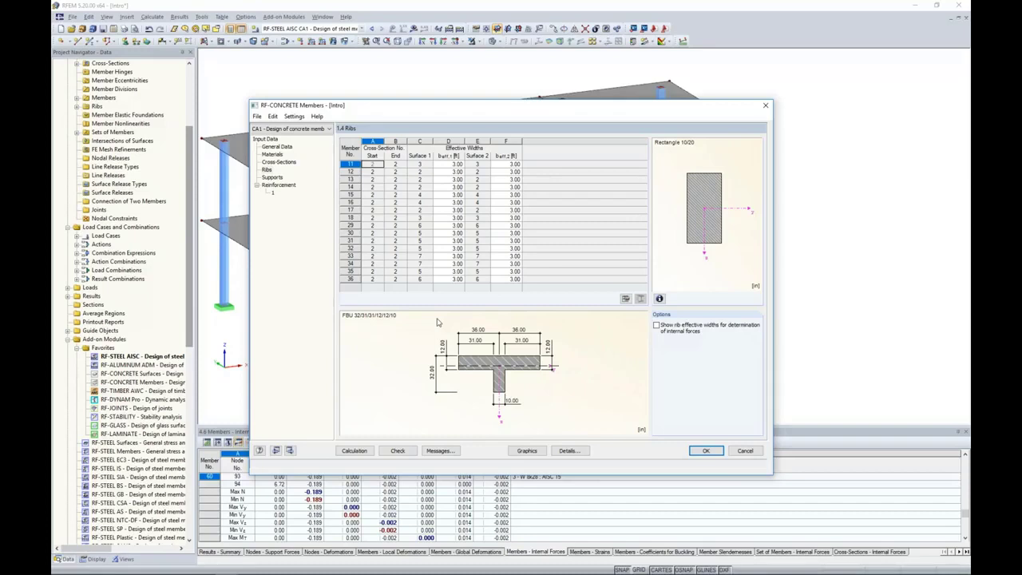
Allow only #5 and #6 bars for the longitudinal reinforcement and only #4 bars for the ties and stirrups
{"action": "left_click", "coordinate": [280, 186]}
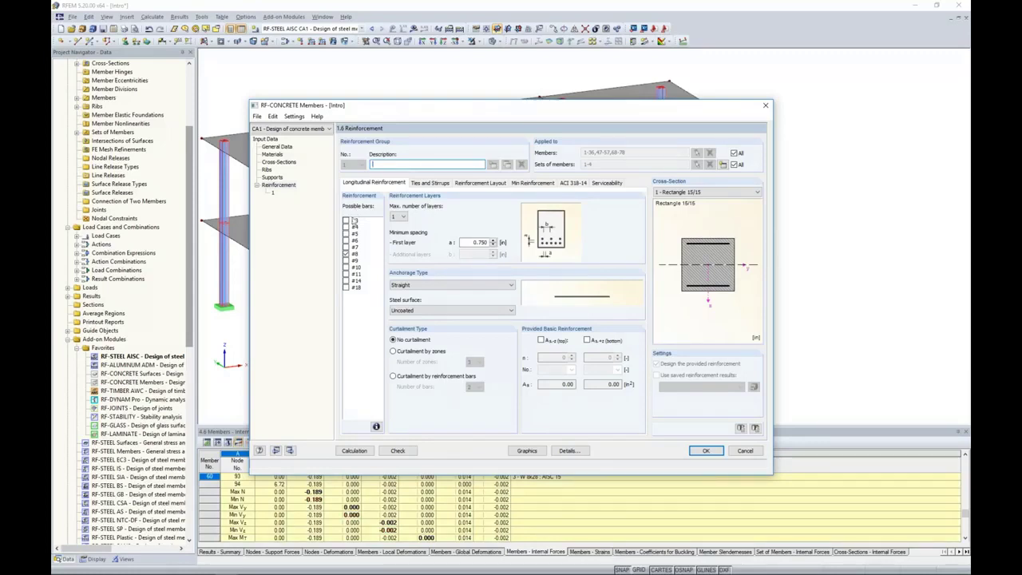
{"action": "left_click", "coordinate": [347, 235]}
{"action": "left_click", "coordinate": [346, 241]}
{"action": "left_click", "coordinate": [347, 248]}
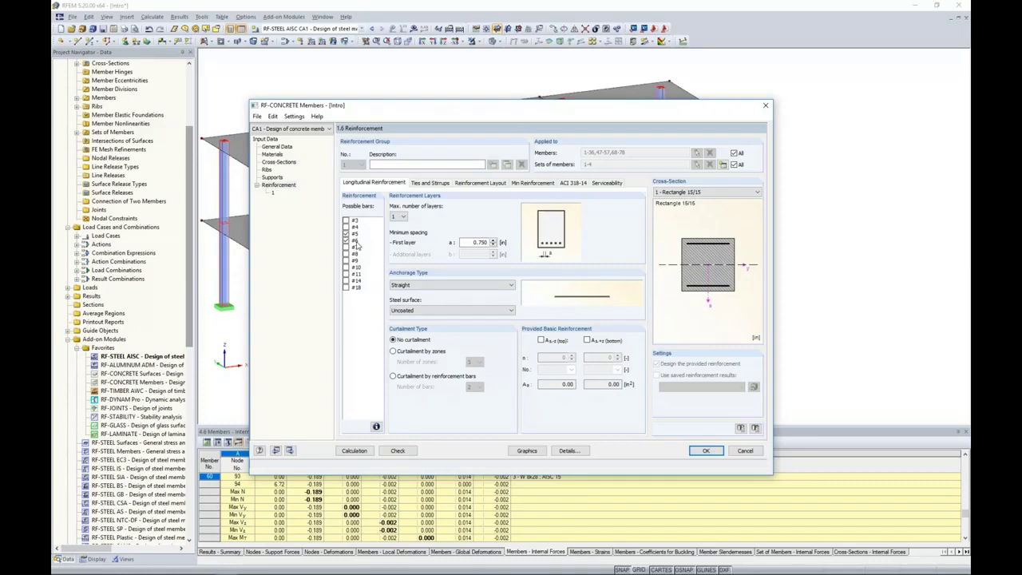
{"action": "left_click", "coordinate": [420, 185]}
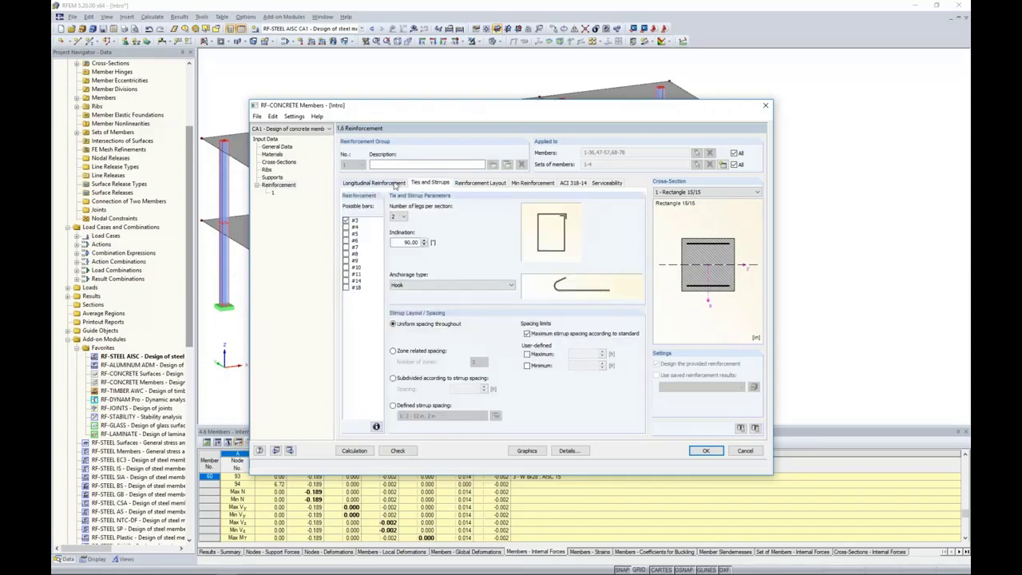
{"action": "left_click", "coordinate": [346, 227]}
Restrict the reinforcement group to column members 2 and 20, with no sets of members
{"action": "left_click", "coordinate": [735, 153]}
{"action": "left_click", "coordinate": [735, 165]}
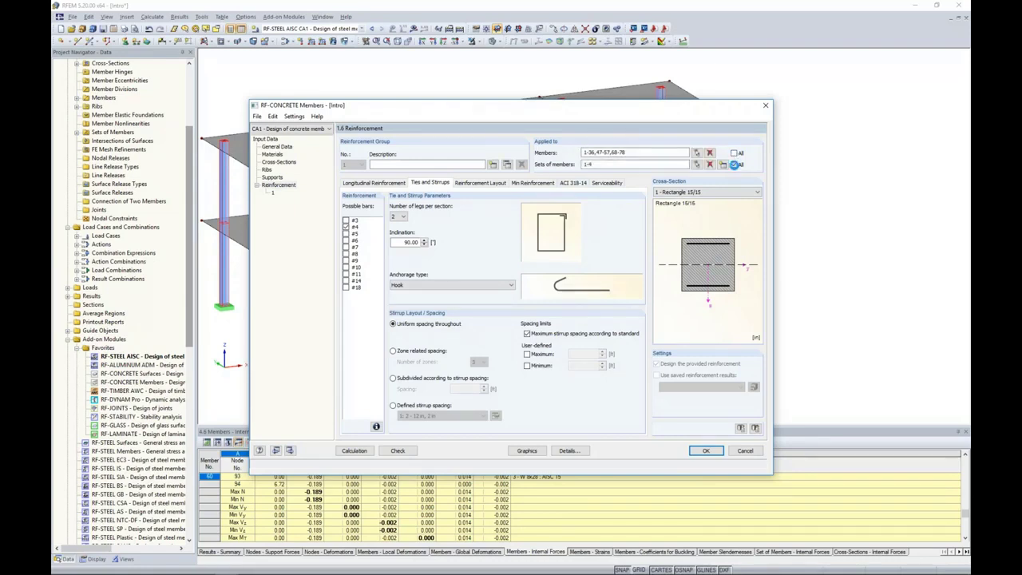
{"action": "left_click", "coordinate": [710, 153]}
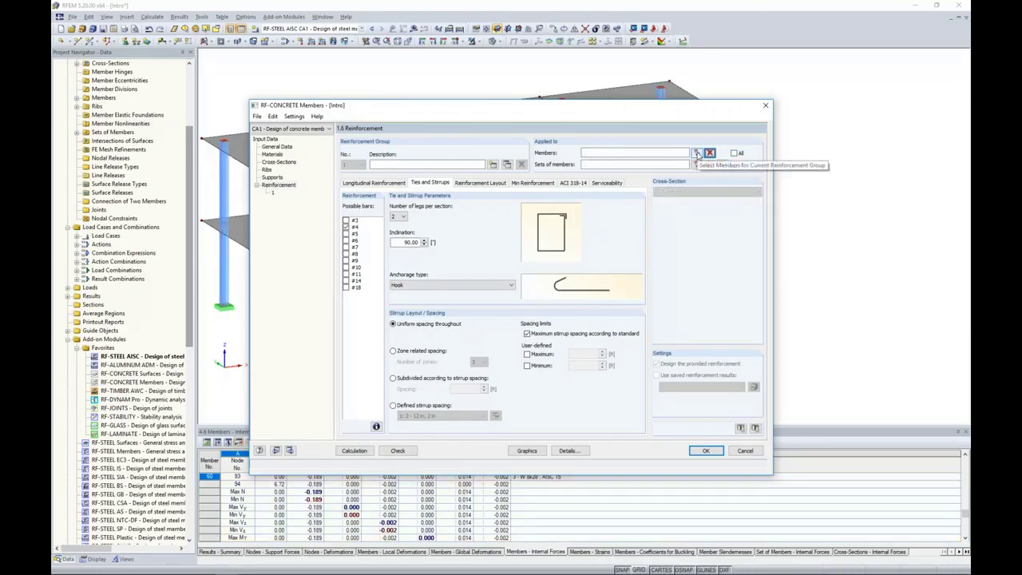
{"action": "left_click", "coordinate": [697, 152]}
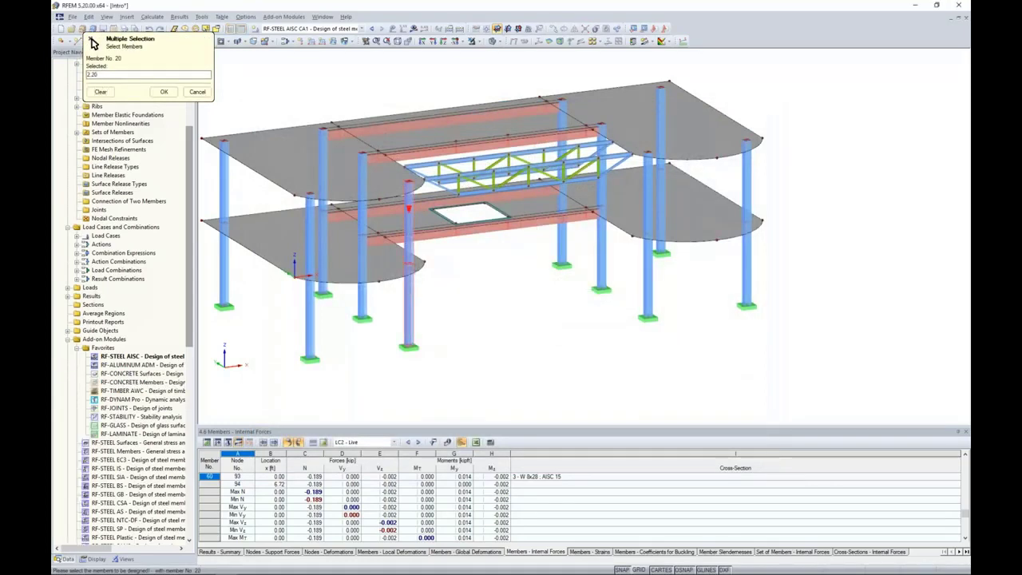
{"action": "left_click", "coordinate": [164, 92]}
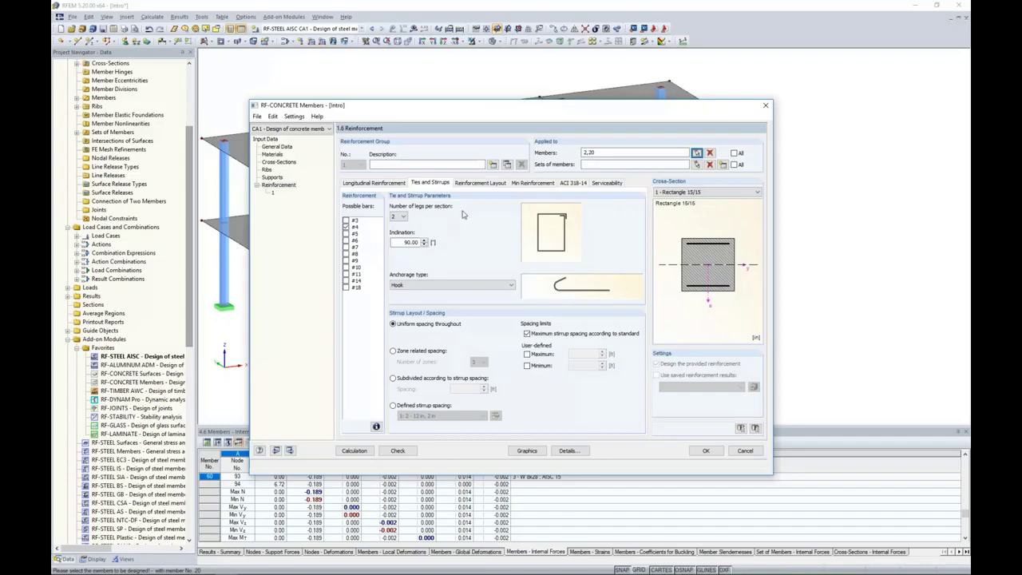
Set the reinforcement layout to Uniformly surrounding and review the minimum reinforcement and ACI 318-14 settings
{"action": "left_click", "coordinate": [480, 183]}
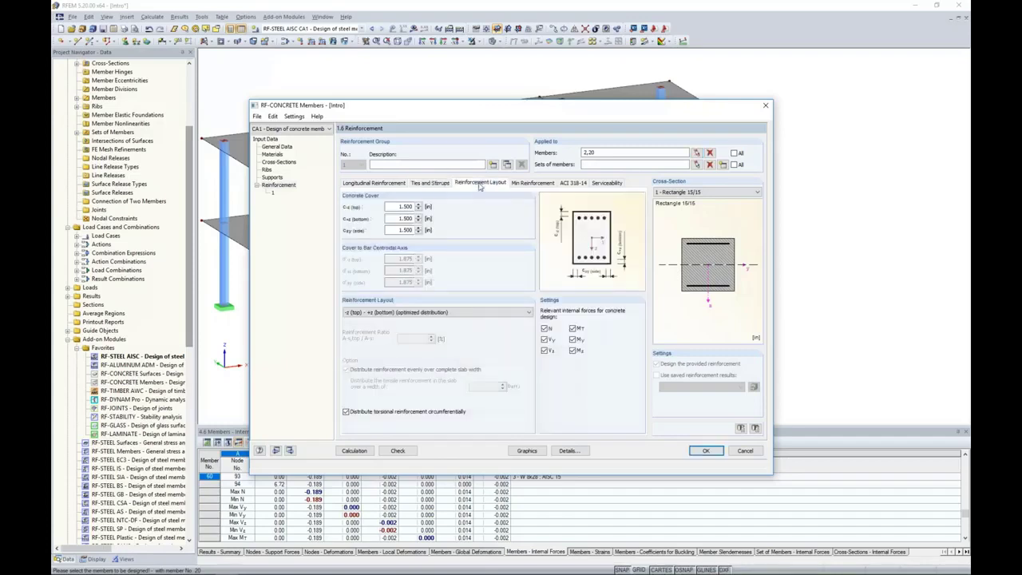
{"action": "left_click", "coordinate": [430, 314]}
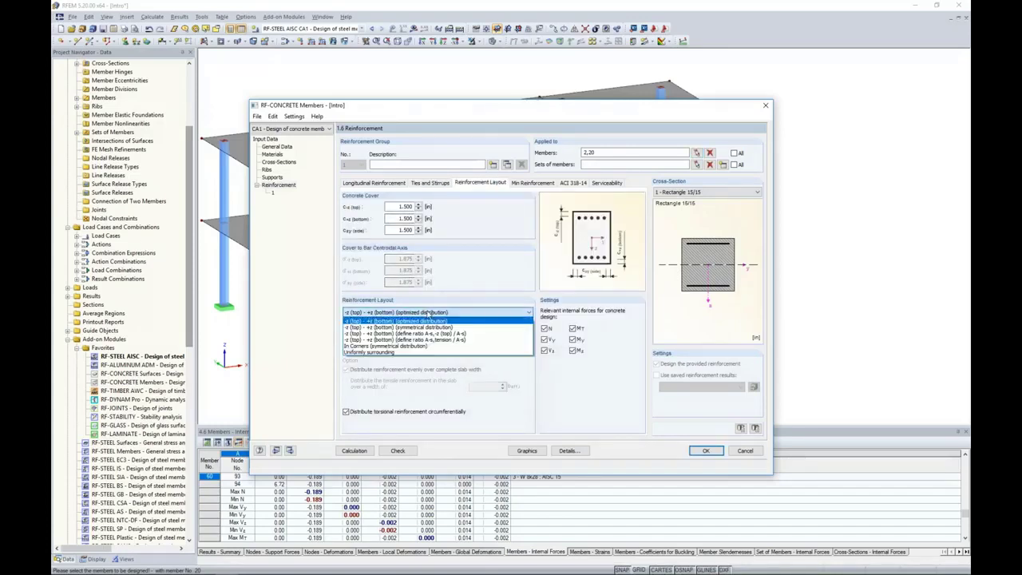
{"action": "left_click", "coordinate": [396, 353]}
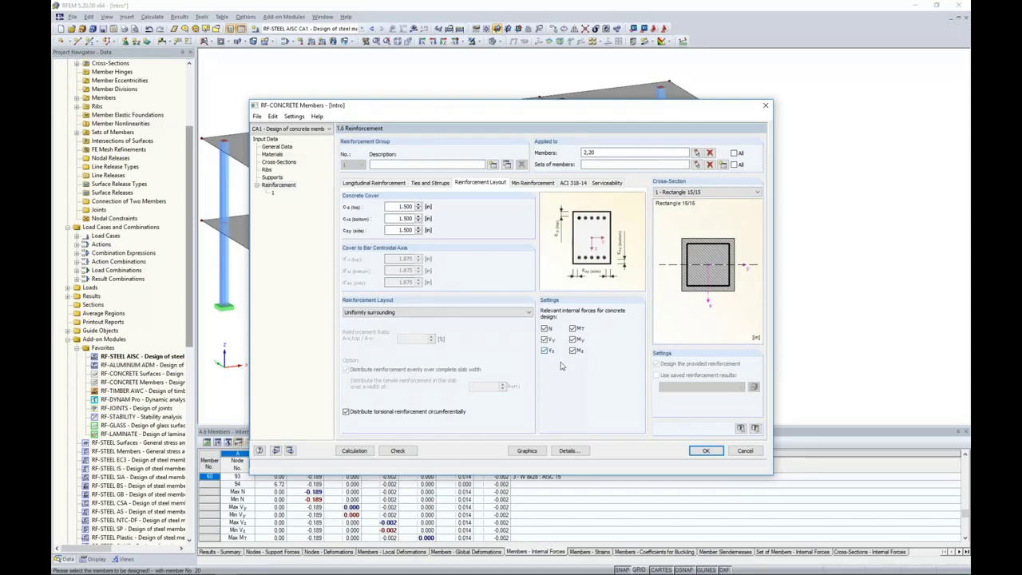
{"action": "left_click", "coordinate": [548, 185]}
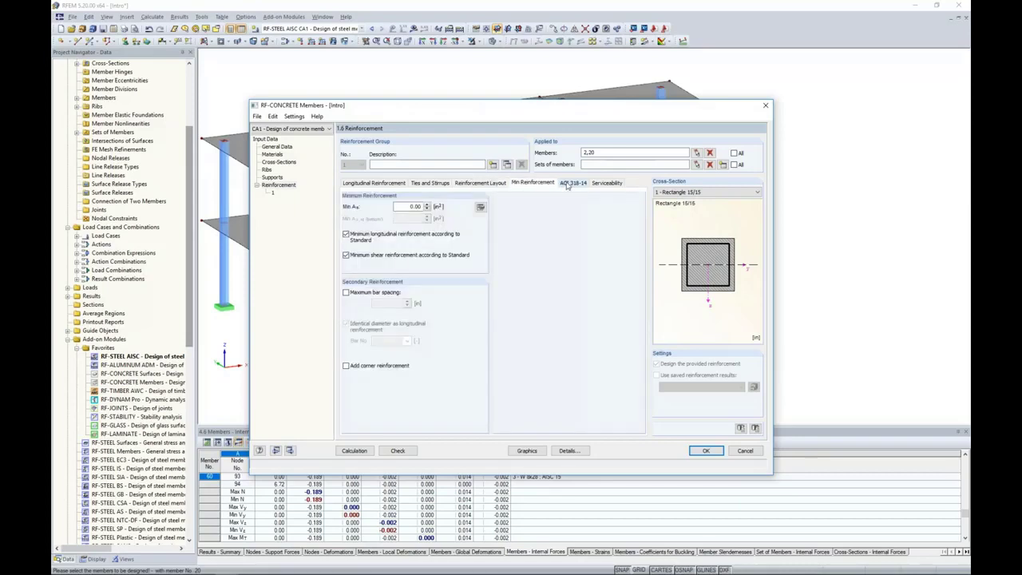
{"action": "left_click", "coordinate": [570, 184]}
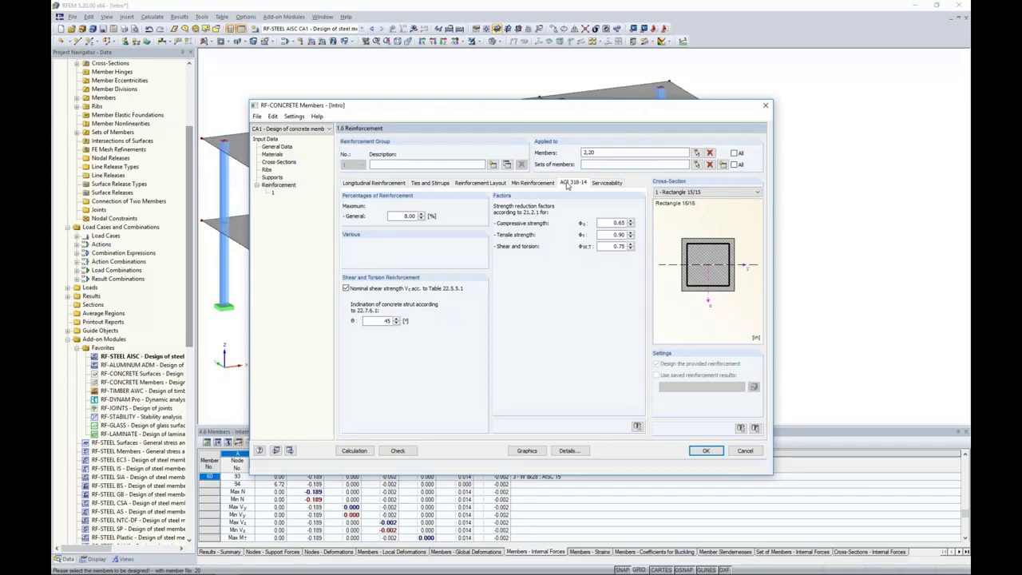
Set the top and bottom allowable crack widths to 0.012 in (Humidity, moist air, soil) and activate the deflection analysis, opening its deflection data
{"action": "left_click", "coordinate": [605, 184]}
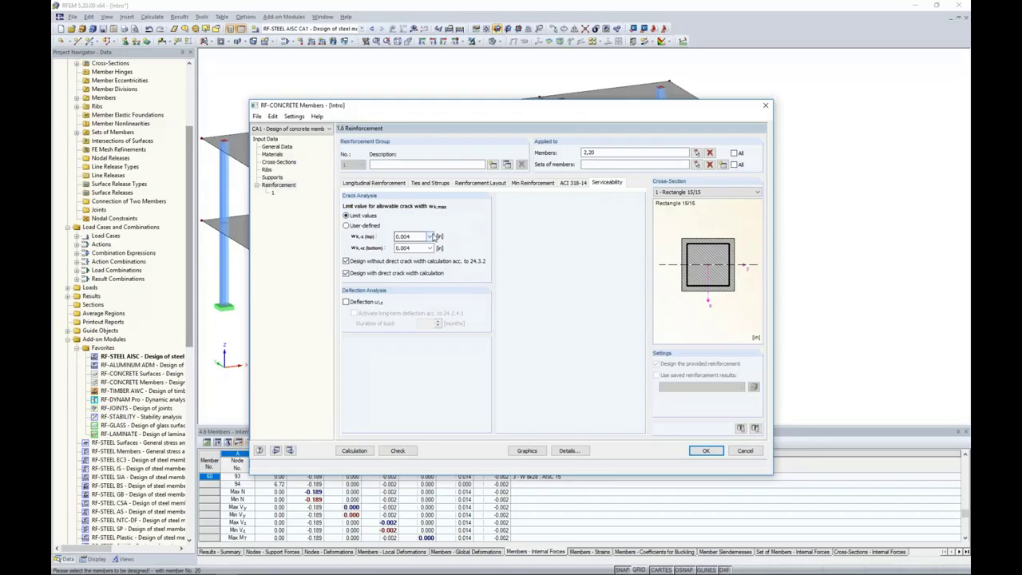
{"action": "left_click", "coordinate": [431, 236]}
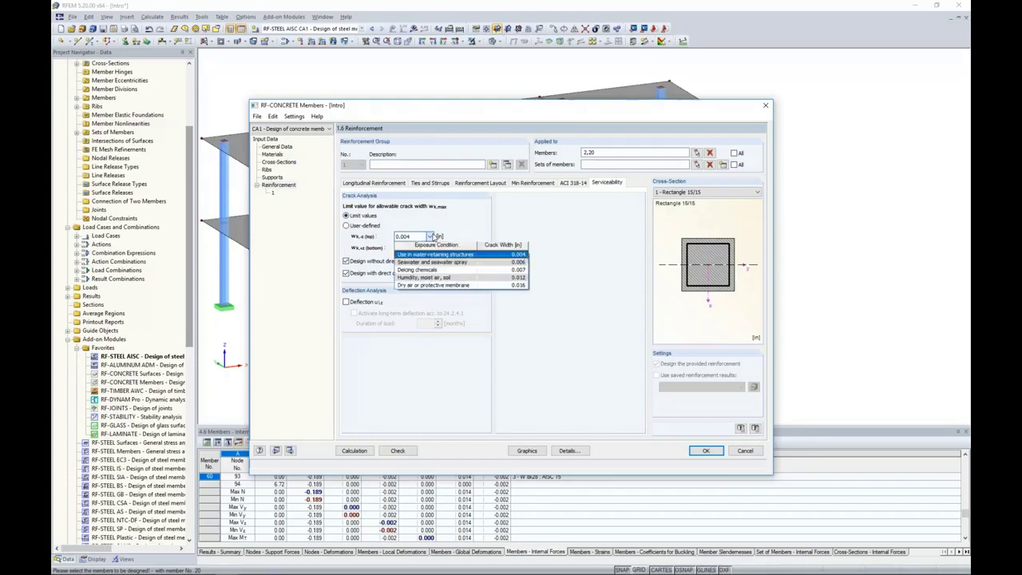
{"action": "left_click", "coordinate": [435, 277]}
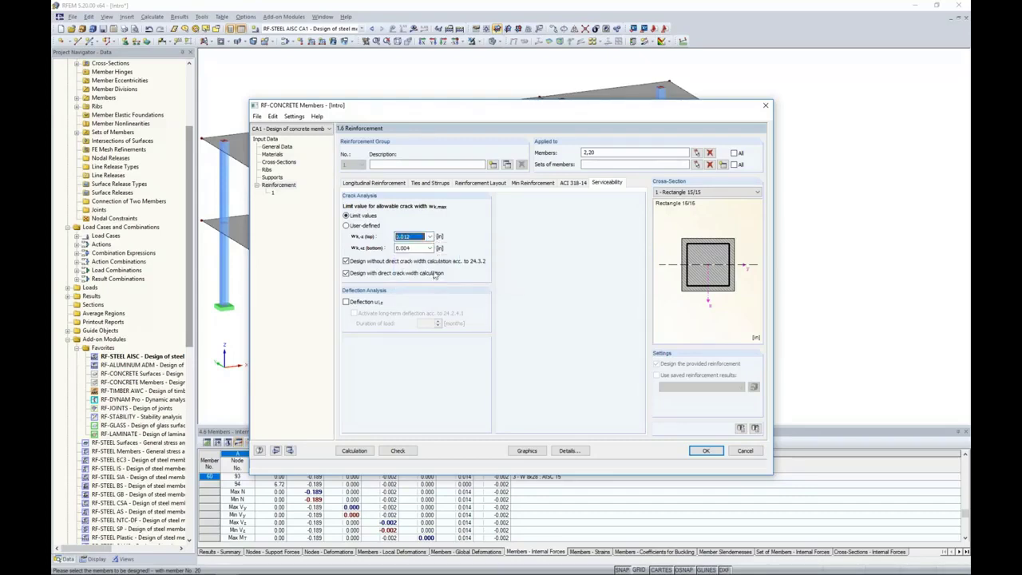
{"action": "left_click", "coordinate": [431, 247]}
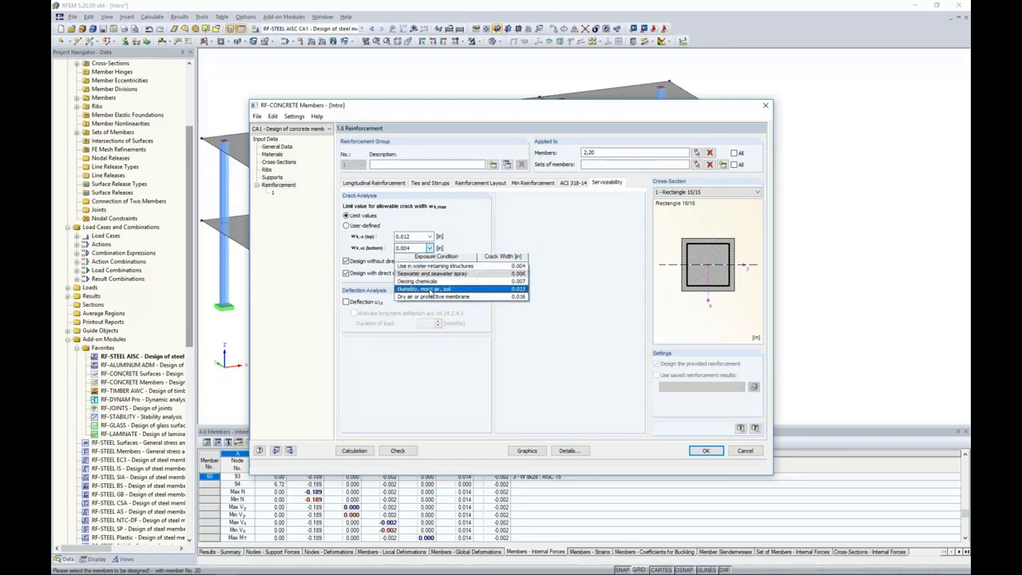
{"action": "left_click", "coordinate": [431, 289]}
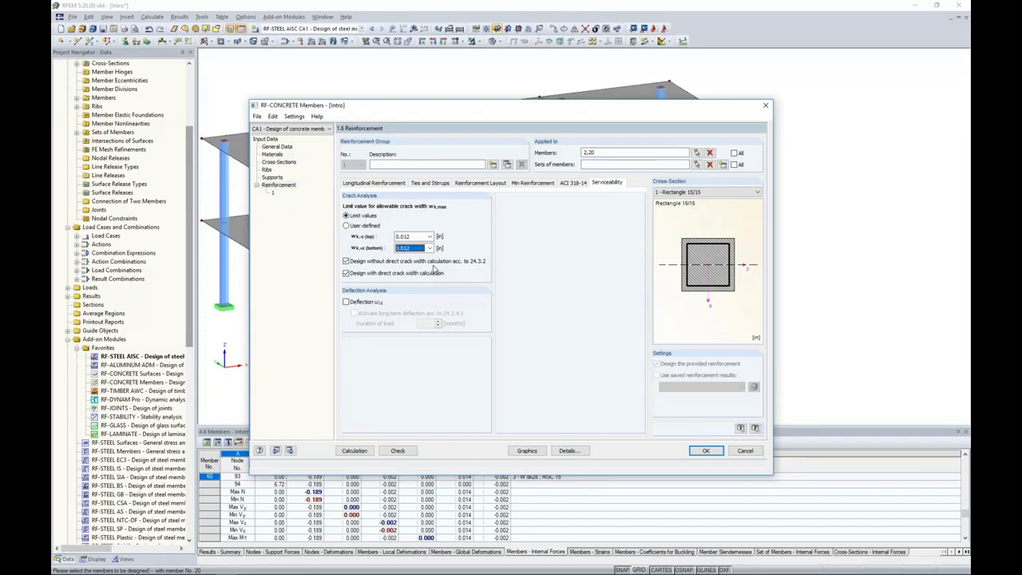
{"action": "left_click", "coordinate": [346, 302]}
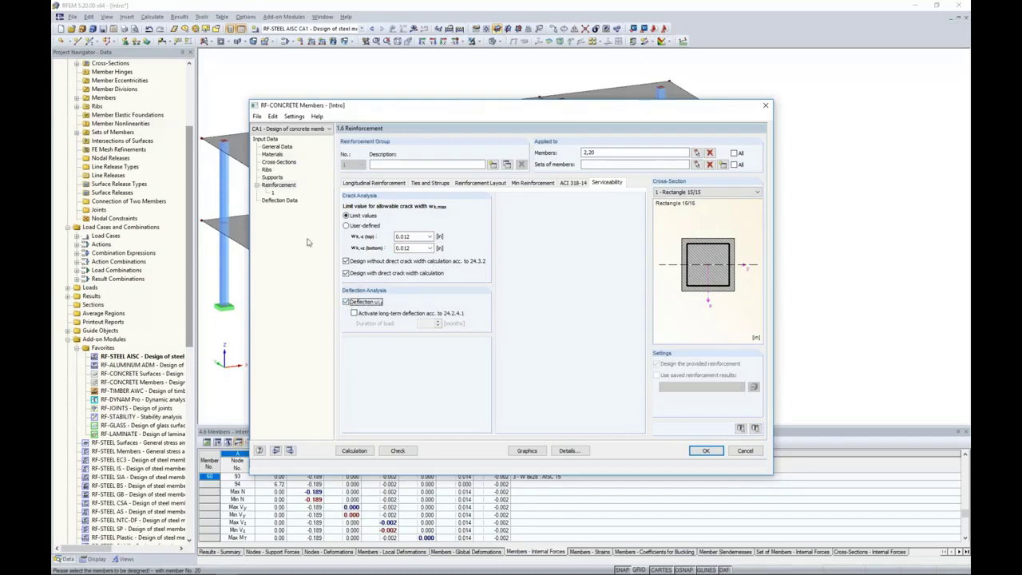
{"action": "left_click", "coordinate": [288, 201]}
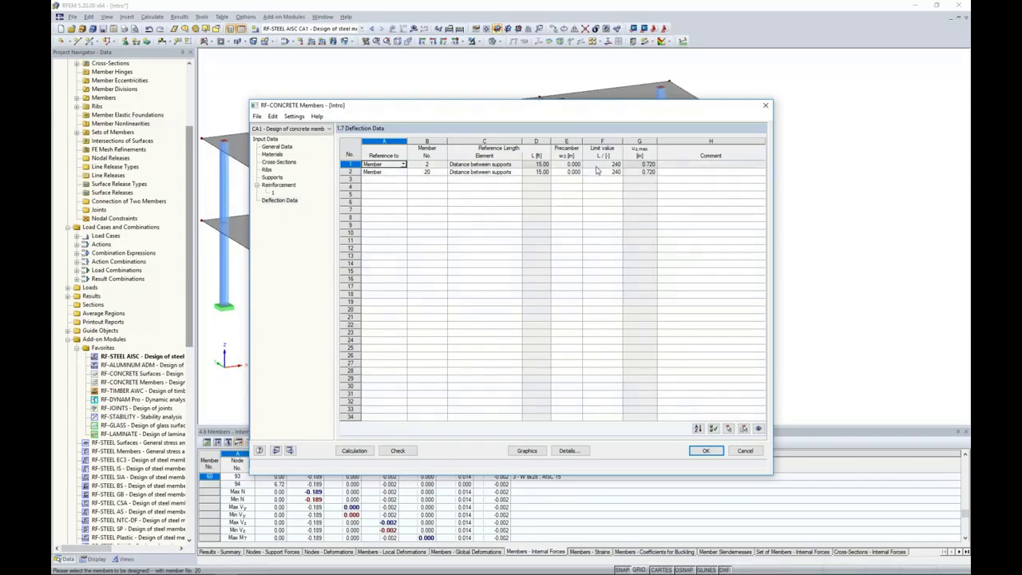
Run the concrete design calculation and show the required reinforcement by member
{"action": "left_click", "coordinate": [356, 451]}
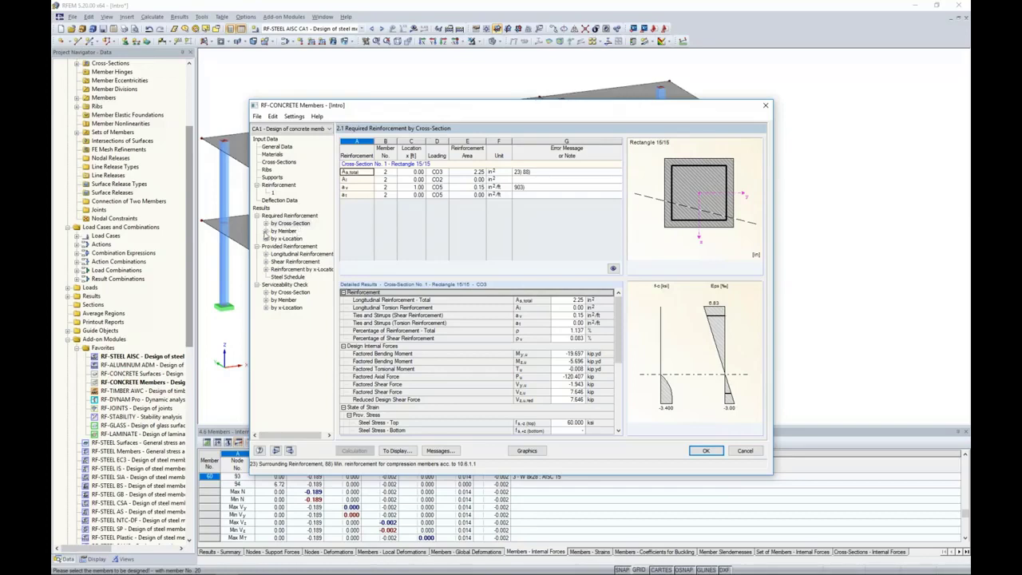
{"action": "left_click", "coordinate": [267, 231]}
{"action": "left_click", "coordinate": [281, 238]}
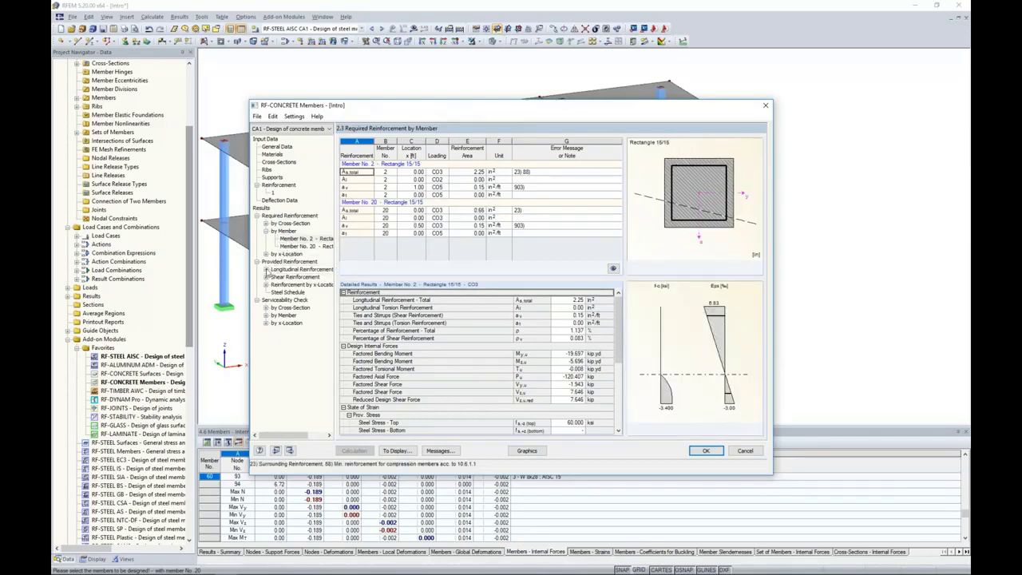
Examine the provided longitudinal reinforcement of members 2 and 20 in the 3D reinforcement graphic, close up at the member ends
{"action": "left_click", "coordinate": [266, 271]}
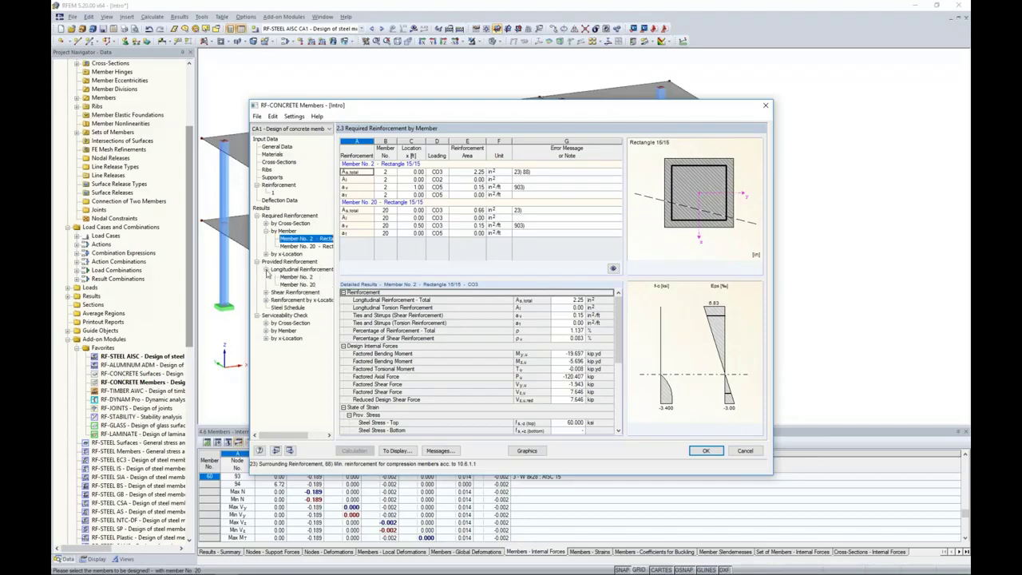
{"action": "left_click", "coordinate": [286, 278]}
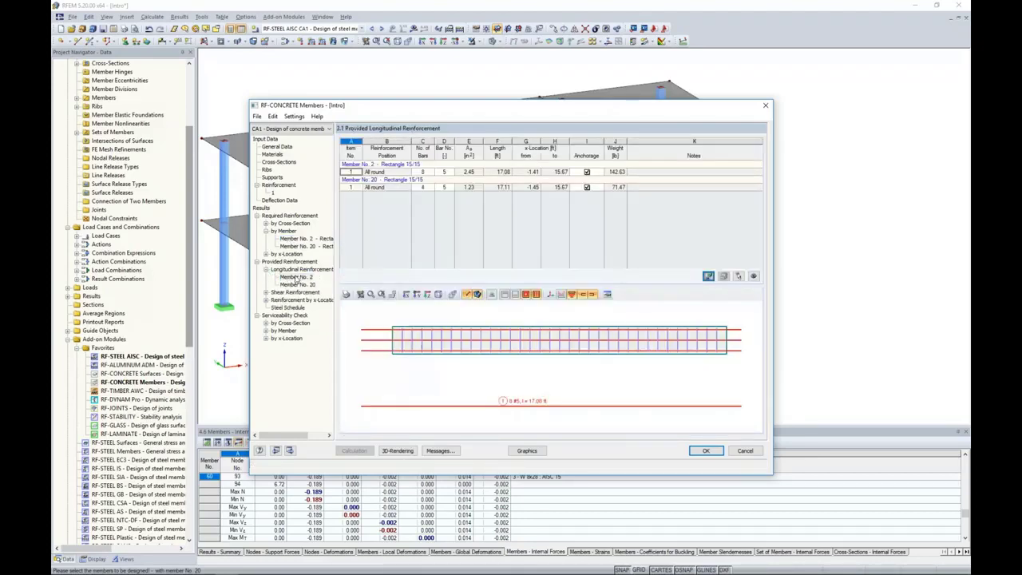
{"action": "mouse_move", "coordinate": [437, 110]}
{"action": "left_mouse_down"}
{"action": "mouse_move", "coordinate": [410, 318]}
{"action": "mouse_move", "coordinate": [427, 298]}
{"action": "mouse_move", "coordinate": [434, 115]}
{"action": "left_mouse_up"}
{"action": "left_click", "coordinate": [401, 381]}
{"action": "middle_click_drag", "start_coordinate": [629, 358], "coordinate": [475, 367], "text": "ctrl"}
{"action": "scroll", "coordinate": [661, 368], "scroll_direction": "up", "scroll_amount": 4}
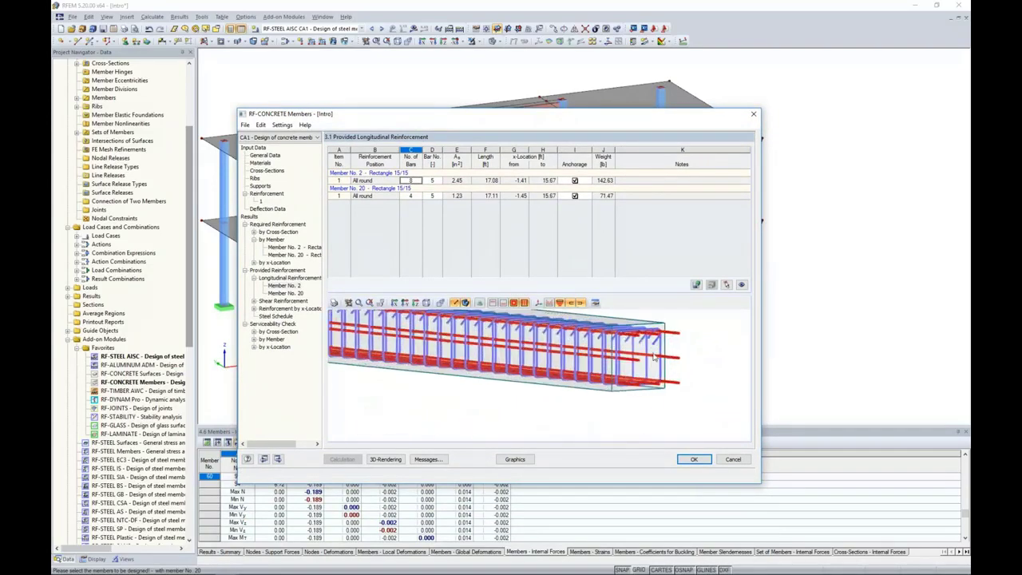
{"action": "middle_click_drag", "start_coordinate": [682, 395], "coordinate": [497, 389], "text": "ctrl"}
{"action": "left_click", "coordinate": [411, 196]}
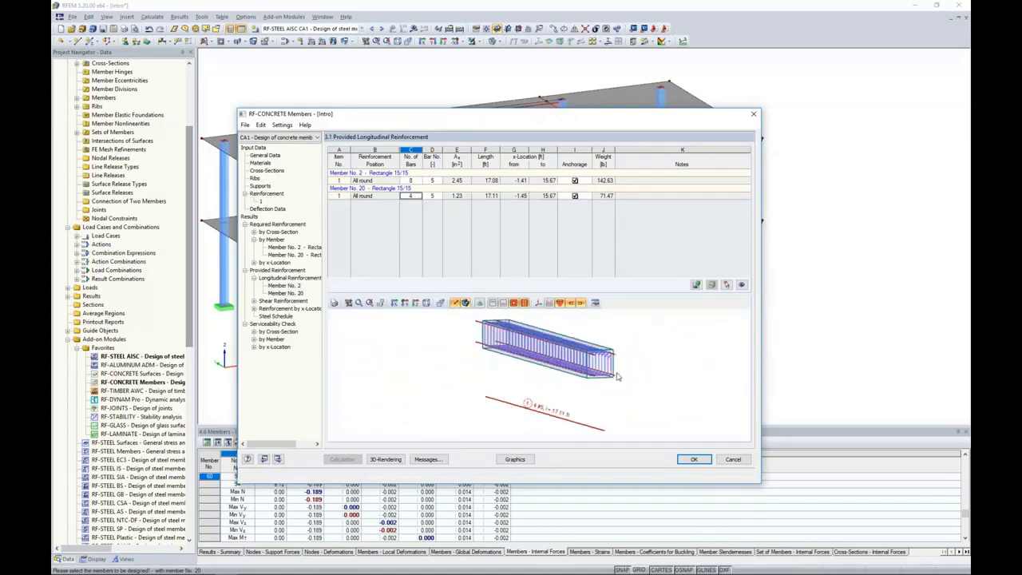
{"action": "scroll", "coordinate": [617, 375], "scroll_direction": "up", "scroll_amount": 5}
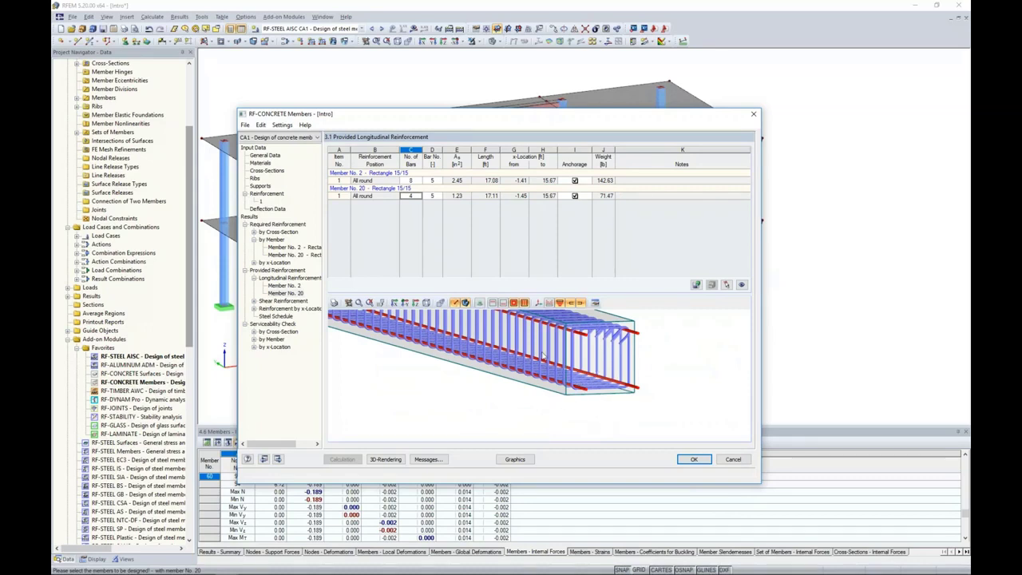
View member 20's reinforcement graphic from another angle and show the serviceability check by cross-section
{"action": "scroll", "coordinate": [516, 367], "scroll_direction": "down", "scroll_amount": 4}
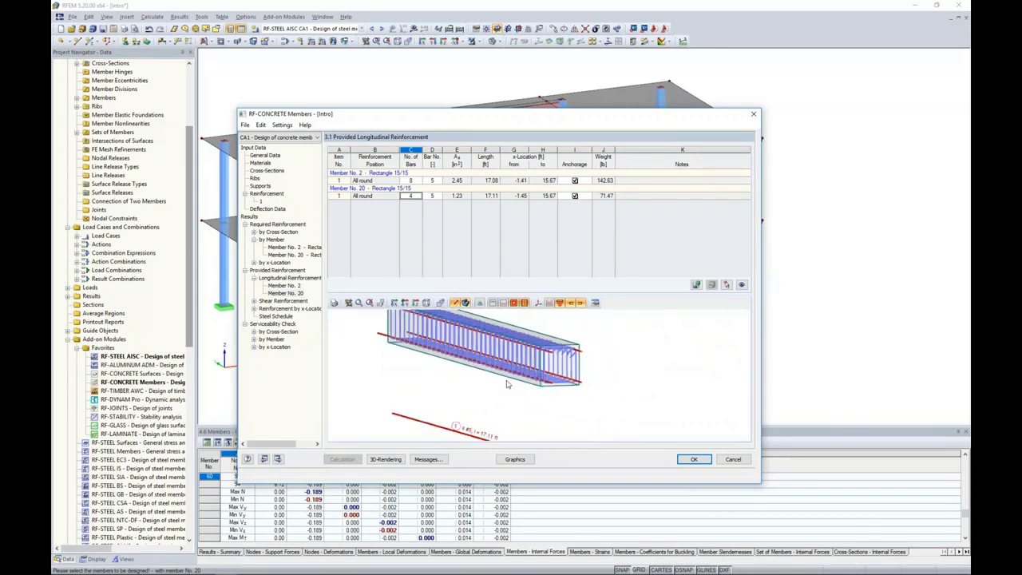
{"action": "middle_click_drag", "start_coordinate": [510, 382], "coordinate": [585, 382], "text": "ctrl"}
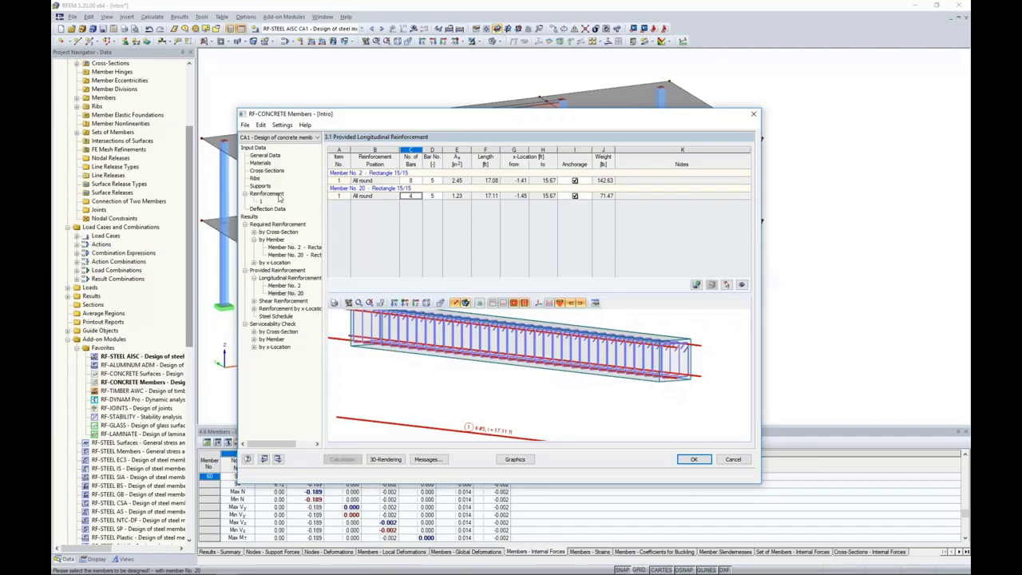
{"action": "left_click", "coordinate": [276, 331]}
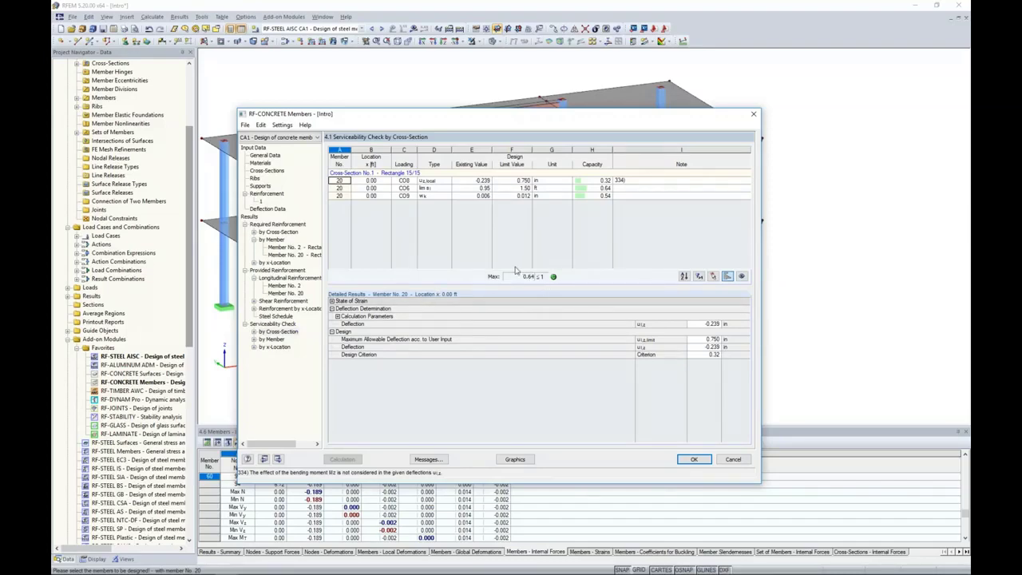
Display the concrete design results graphically on the model and isolate the two designed columns with Visibility by Selected Objects
{"action": "left_click", "coordinate": [515, 460]}
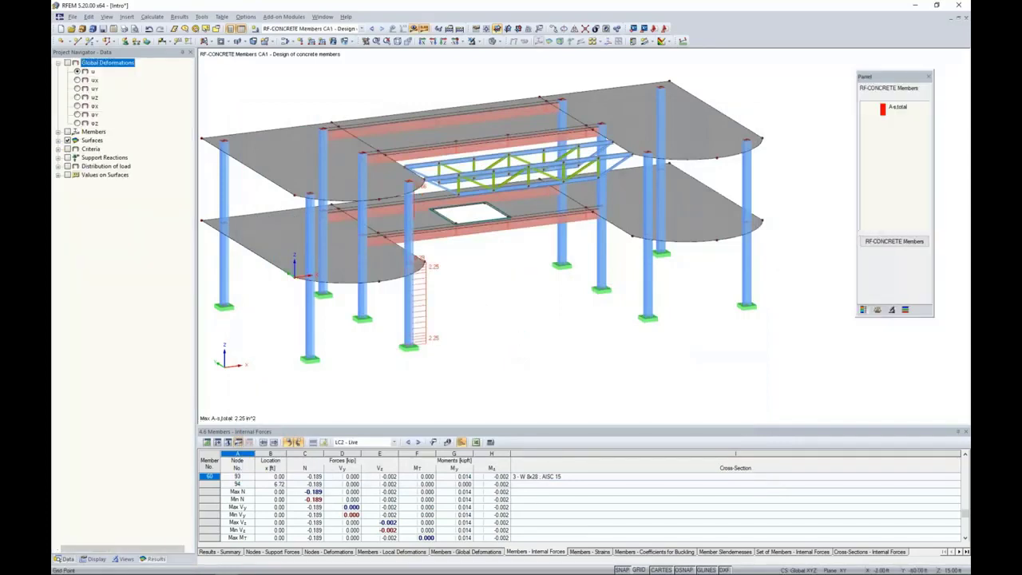
{"action": "middle_click_drag", "start_coordinate": [431, 295], "coordinate": [425, 292], "text": "ctrl"}
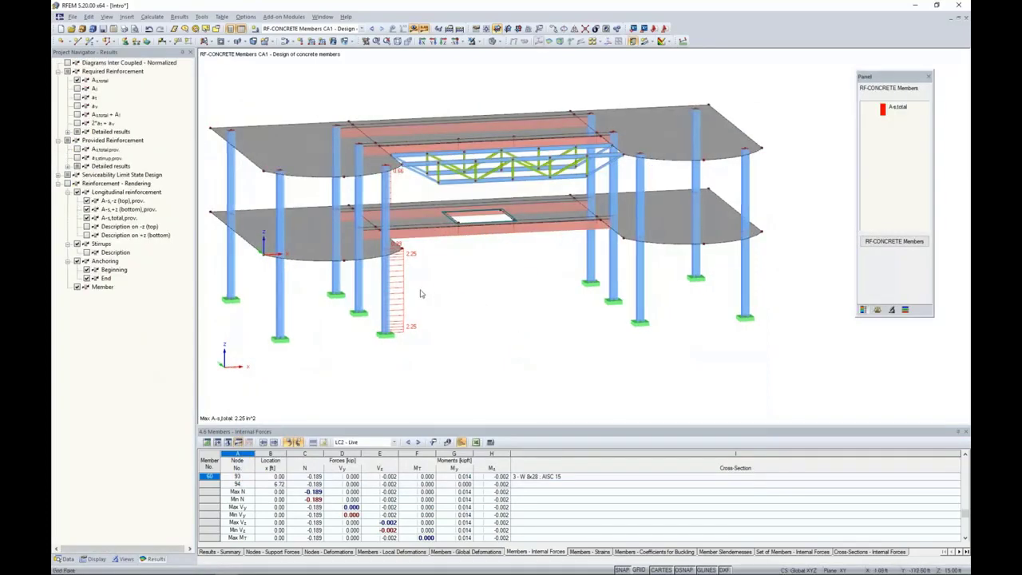
{"action": "left_click", "coordinate": [386, 277]}
{"action": "left_click", "coordinate": [387, 217], "text": "ctrl"}
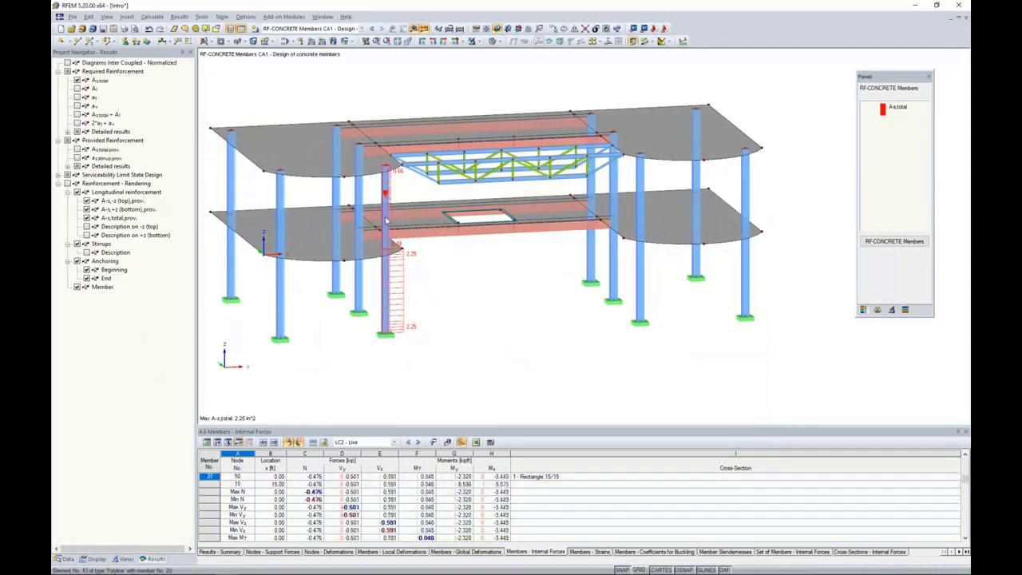
{"action": "left_click", "coordinate": [473, 40]}
{"action": "left_click", "coordinate": [484, 54]}
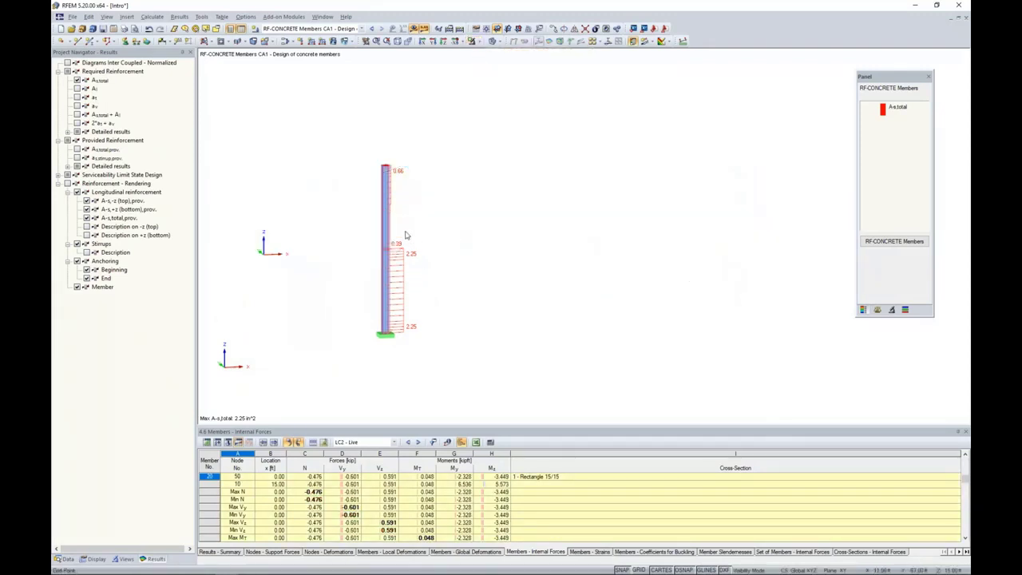
{"action": "middle_click_drag", "start_coordinate": [465, 296], "coordinate": [565, 316]}
{"action": "scroll", "coordinate": [536, 300], "scroll_direction": "up", "scroll_amount": 7}
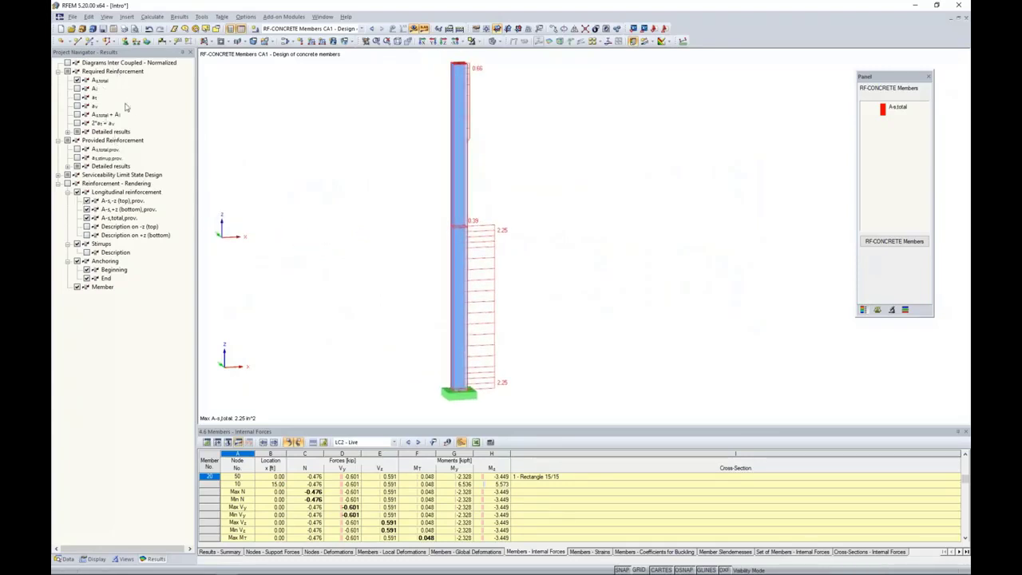
Display the total provided reinforcement alongside the required reinforcement on the isolated columns and compare the two diagrams
{"action": "left_click", "coordinate": [76, 150]}
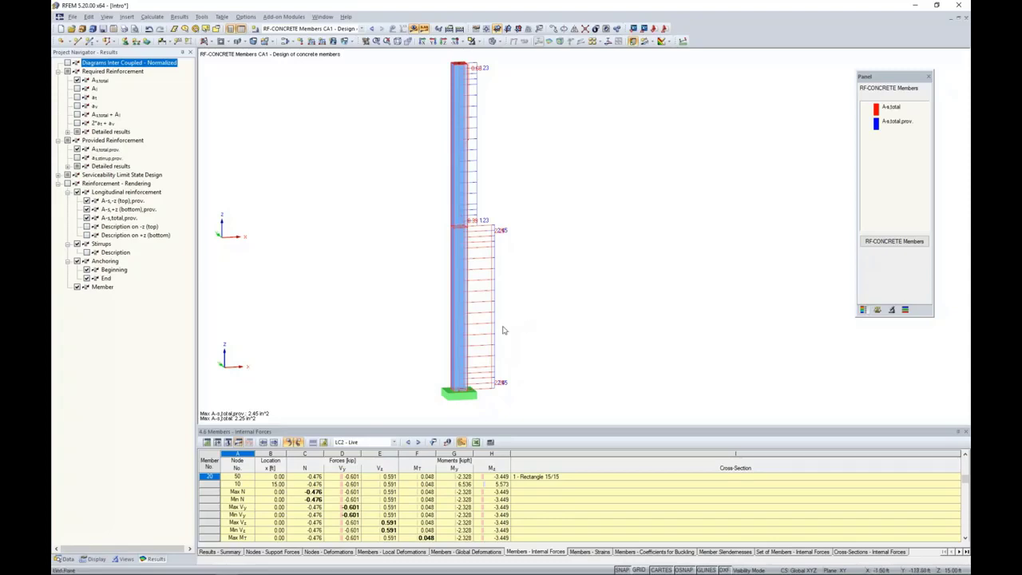
{"action": "scroll", "coordinate": [504, 344], "scroll_direction": "up", "scroll_amount": 1}
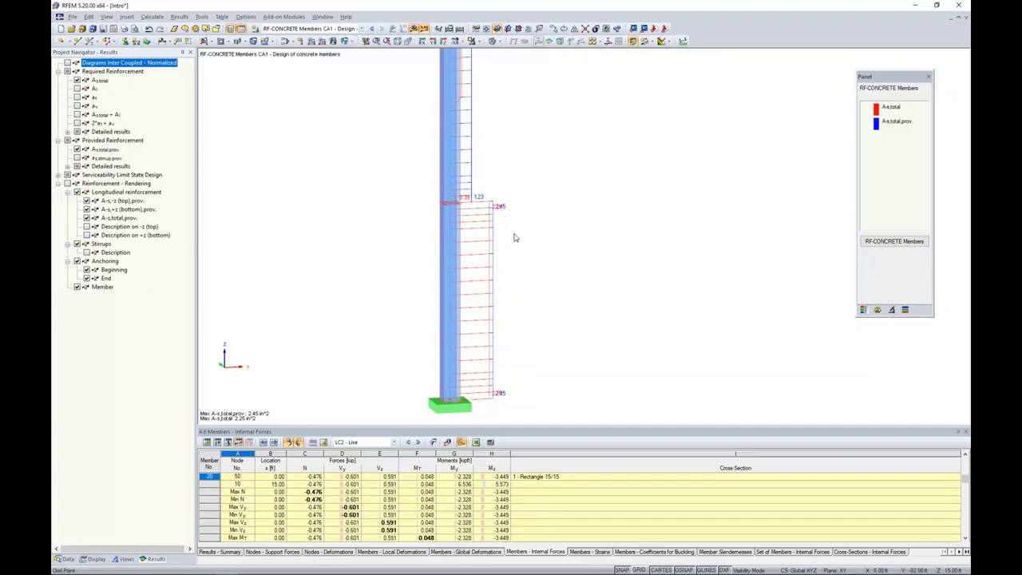
{"action": "scroll", "coordinate": [499, 241], "scroll_direction": "down", "scroll_amount": 2}
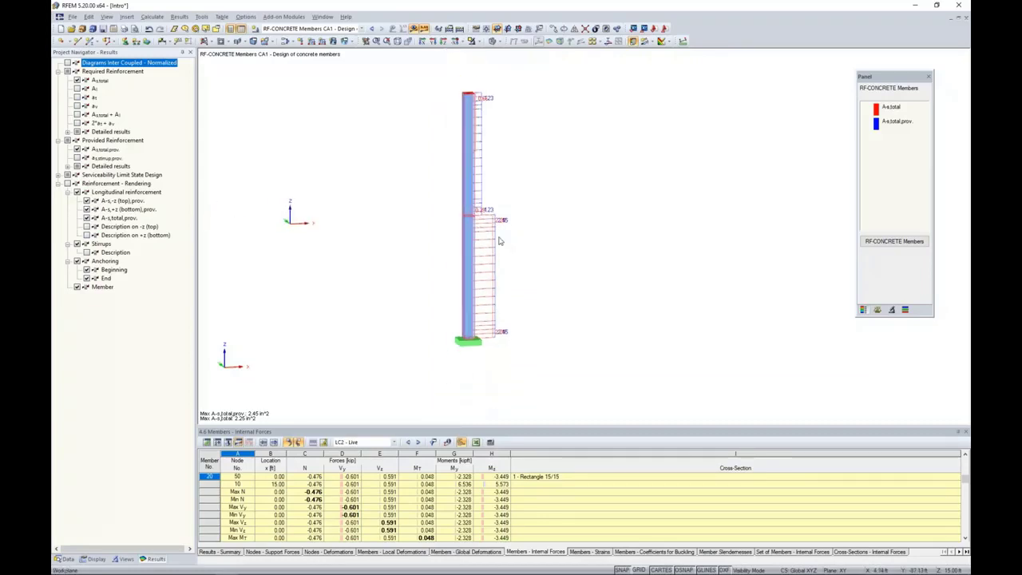
Hide the required and provided reinforcement diagrams and turn on the reinforcement rendering for the columns
{"action": "left_click", "coordinate": [77, 150]}
{"action": "left_click", "coordinate": [78, 81]}
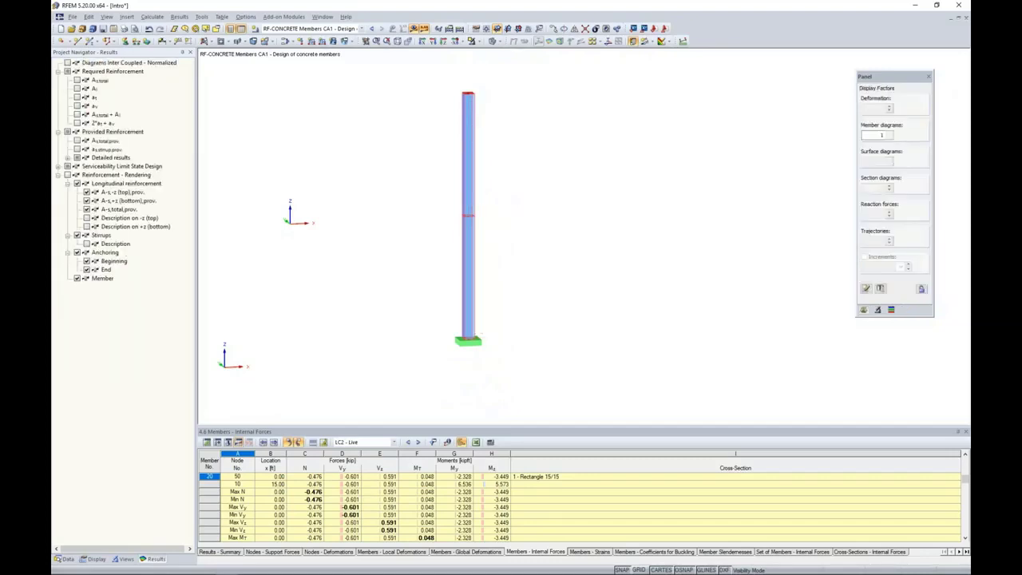
{"action": "left_click", "coordinate": [67, 174]}
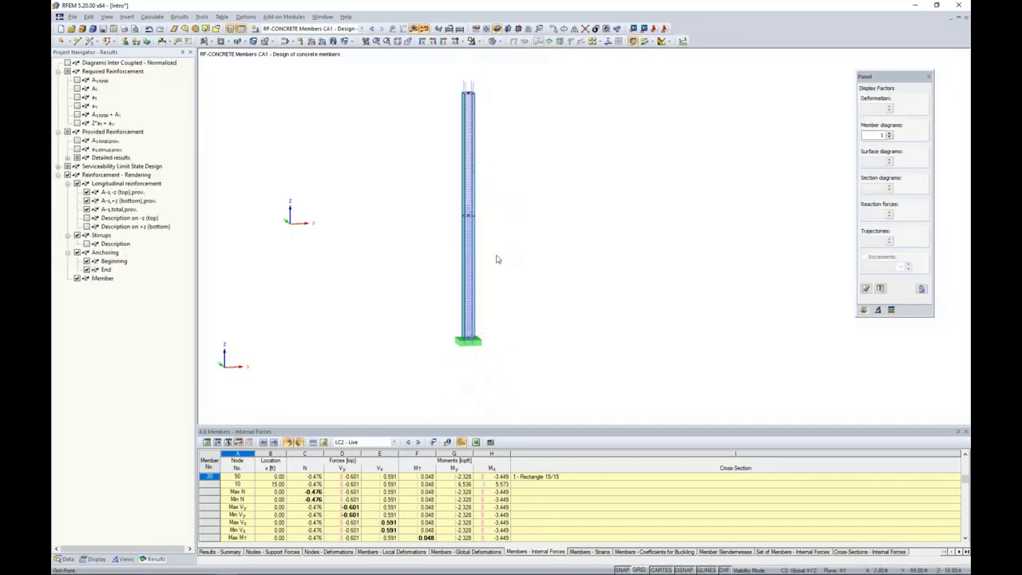
{"action": "scroll", "coordinate": [496, 259], "scroll_direction": "up", "scroll_amount": 4}
{"action": "middle_click_drag", "start_coordinate": [498, 258], "coordinate": [531, 296]}
{"action": "scroll", "coordinate": [532, 296], "scroll_direction": "down", "scroll_amount": 1}
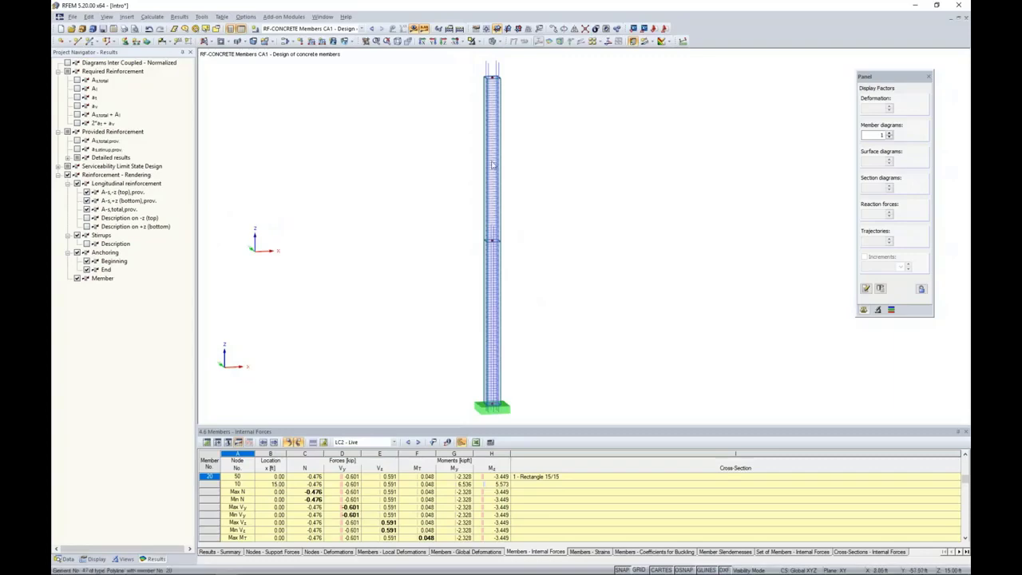
Cancel the visibility mode to view the rendered columns within the whole structure
{"action": "left_click", "coordinate": [473, 41]}
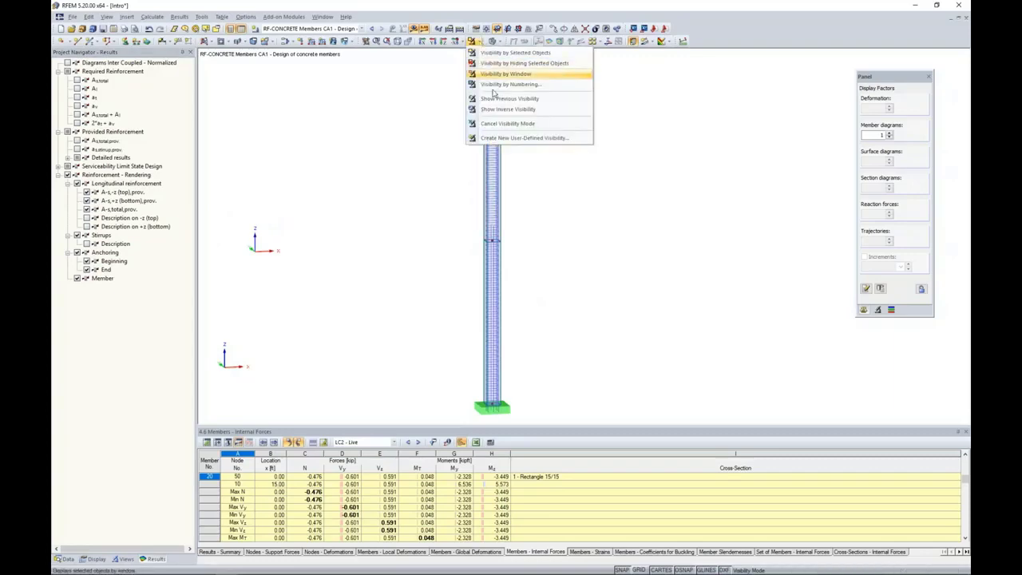
{"action": "left_click", "coordinate": [495, 126]}
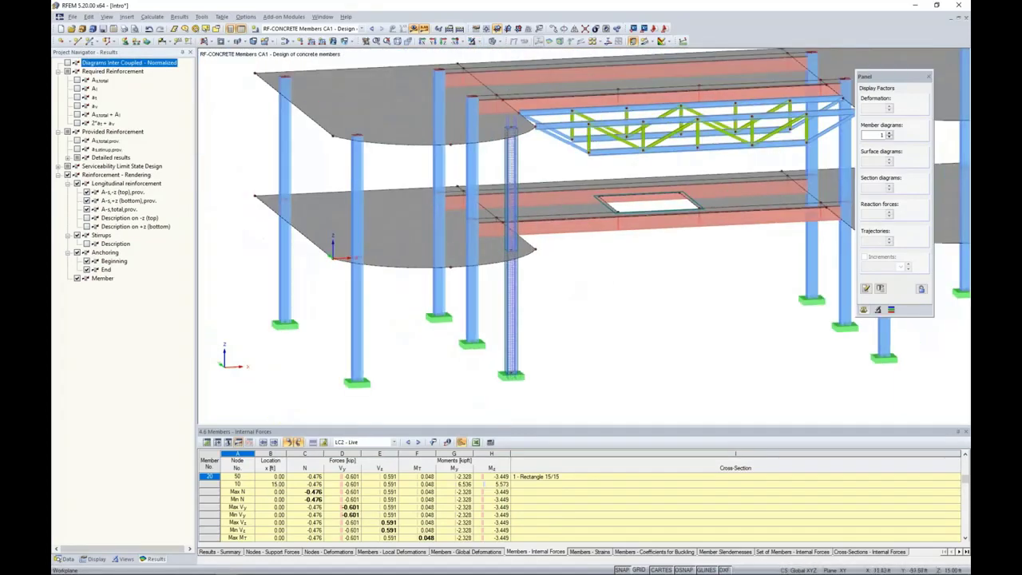
{"action": "middle_click_drag", "start_coordinate": [489, 275], "coordinate": [617, 279], "text": "ctrl"}
{"action": "middle_click_drag", "start_coordinate": [618, 280], "coordinate": [536, 282]}
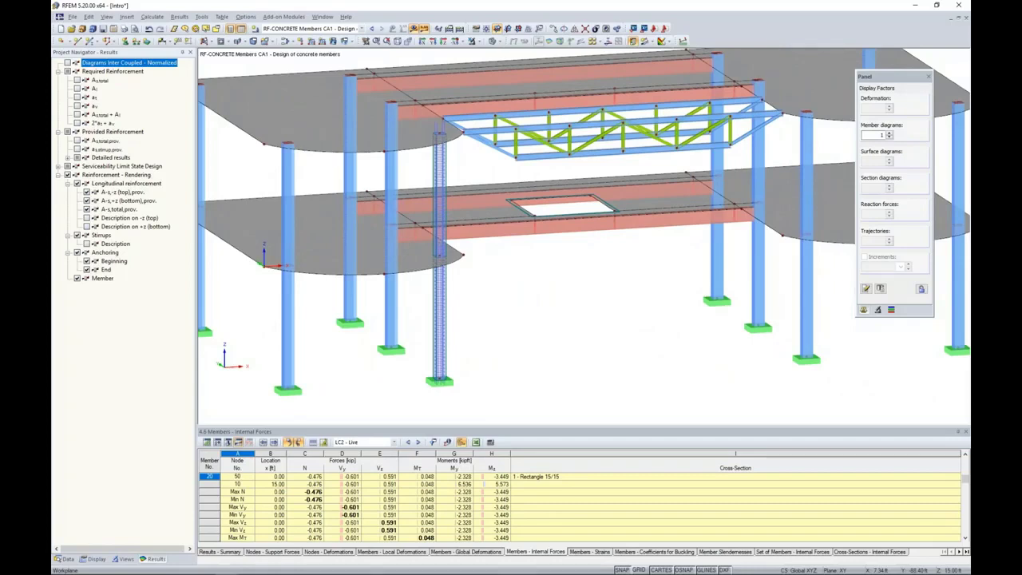
{"action": "left_click", "coordinate": [324, 242]}
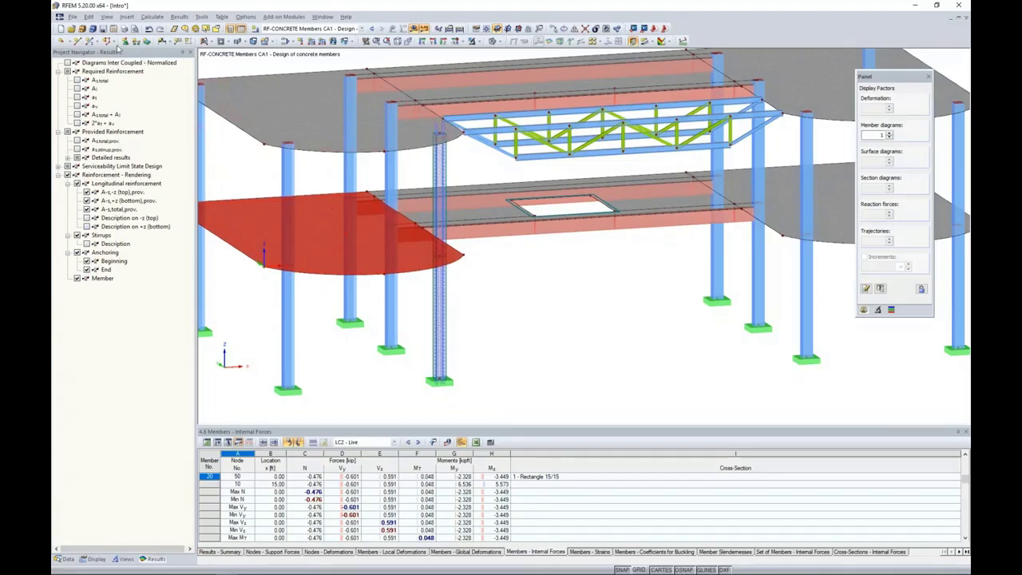
{"action": "key", "text": "super"}
{"action": "left_click", "coordinate": [624, 286]}
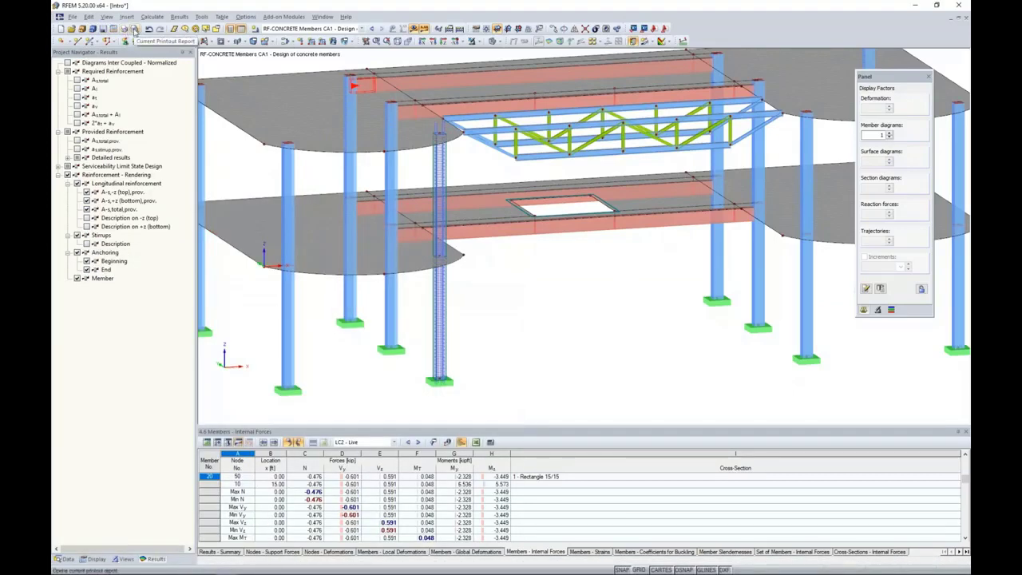
Create a new printout report from the template "1 - Input data and reduced results"
{"action": "left_click", "coordinate": [135, 30]}
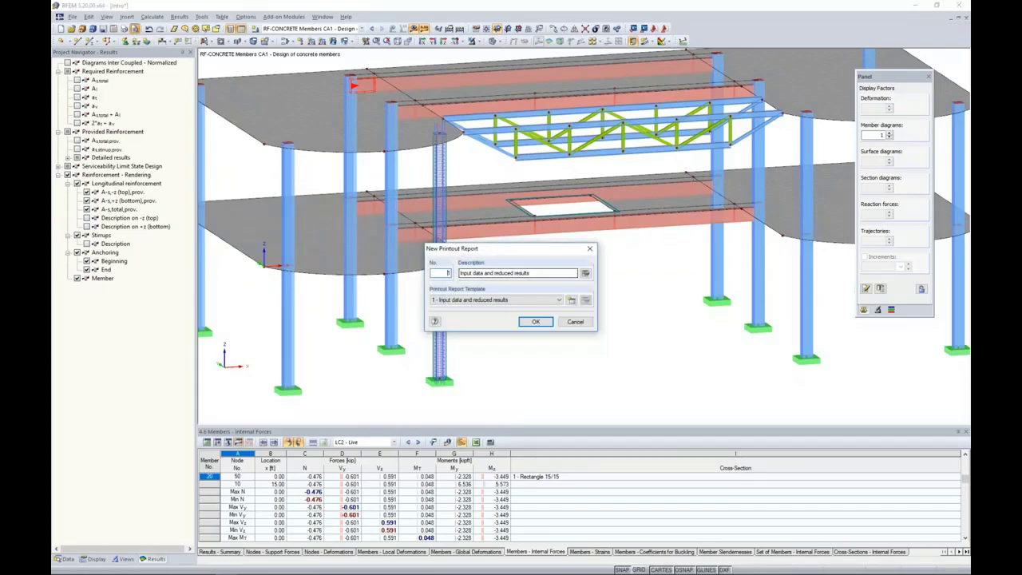
{"action": "left_click", "coordinate": [522, 299]}
{"action": "left_click", "coordinate": [521, 299]}
{"action": "left_click", "coordinate": [533, 321]}
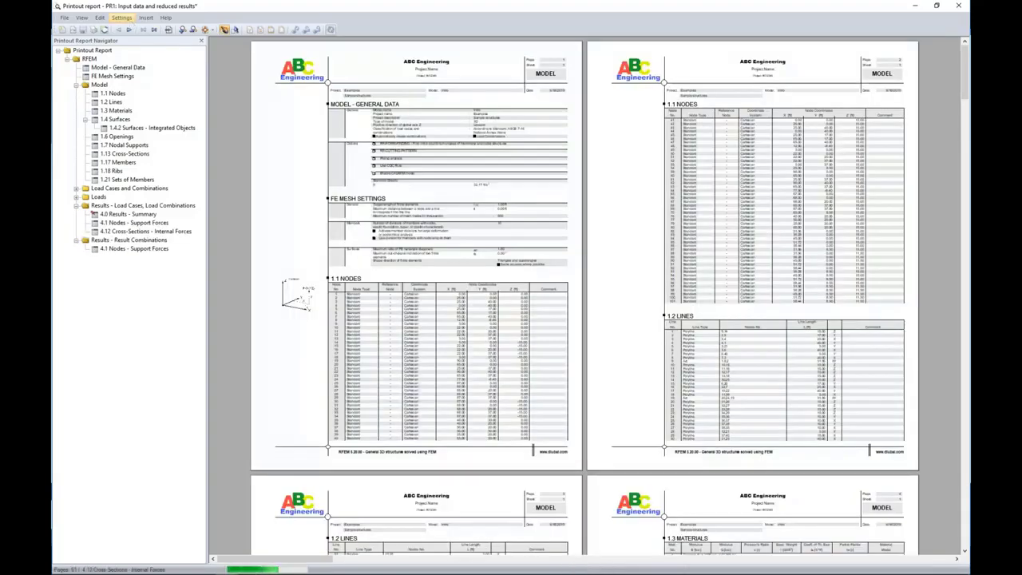
Look through the options for creating or selecting a printout report template
{"action": "left_click", "coordinate": [121, 18]}
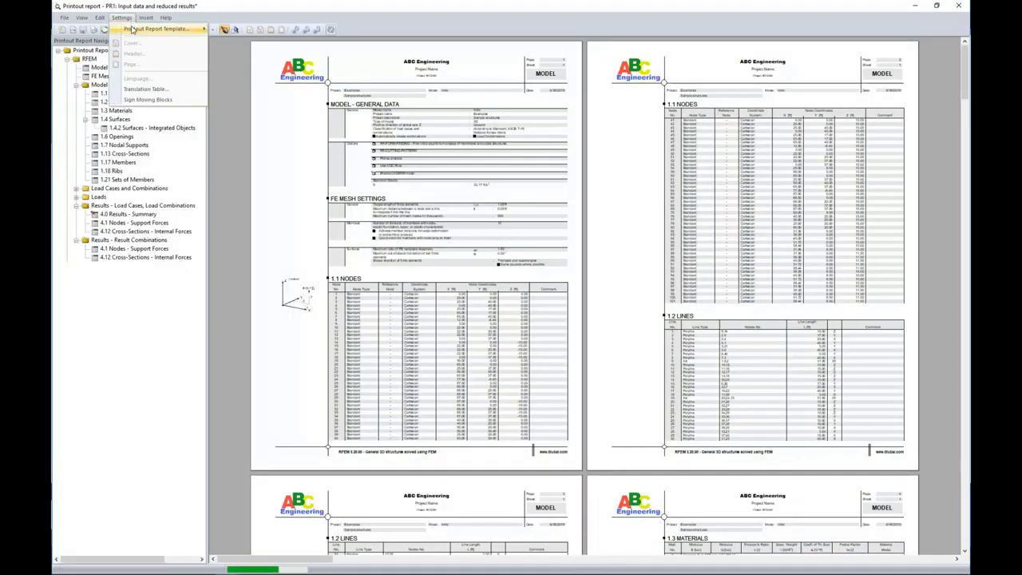
{"action": "mouse_move", "coordinate": [144, 29]}
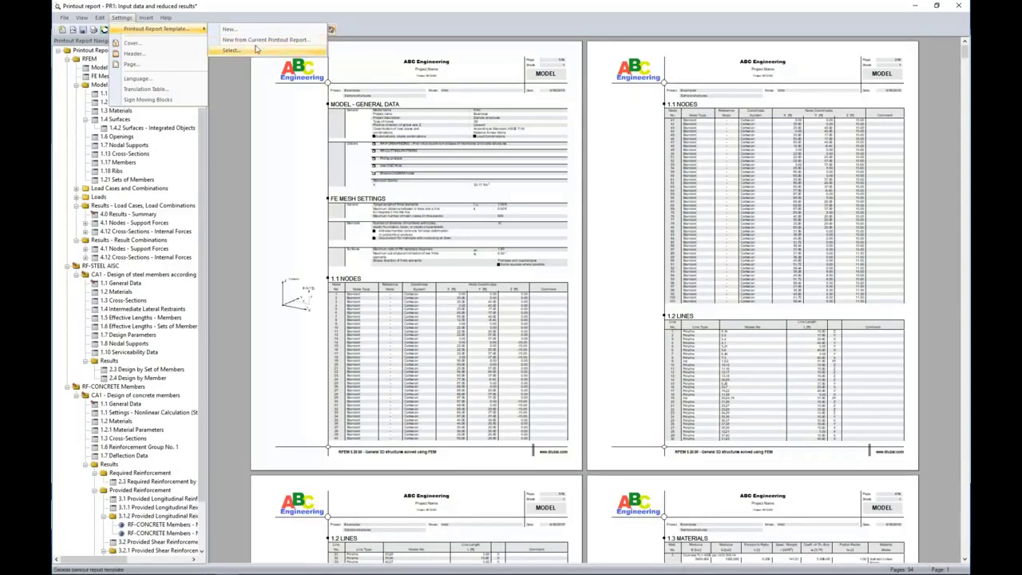
{"action": "left_click", "coordinate": [256, 49]}
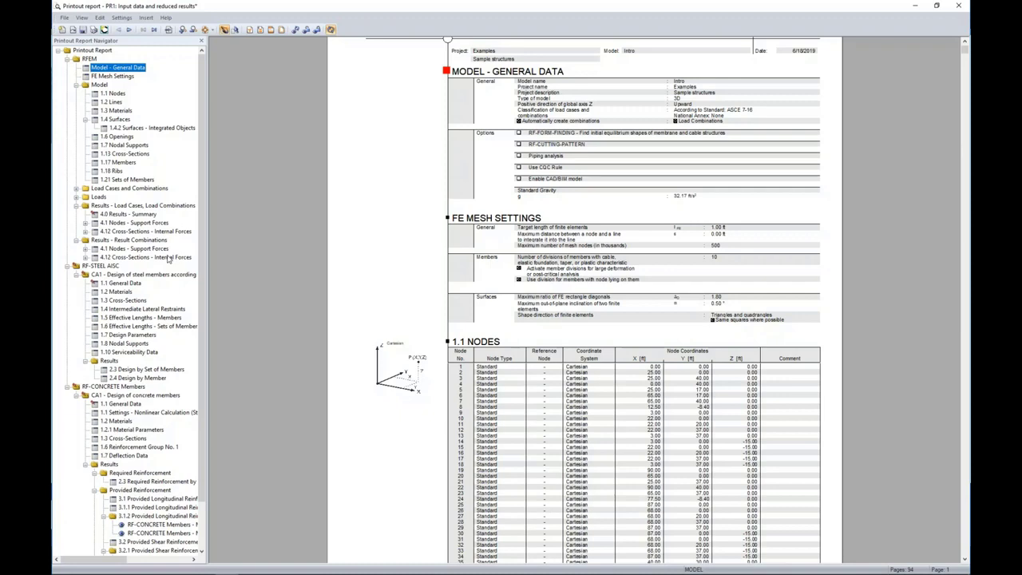
Review the 1.17 Members chapter and the following rib, load case and load combination tables in the report
{"action": "left_click", "coordinate": [121, 163]}
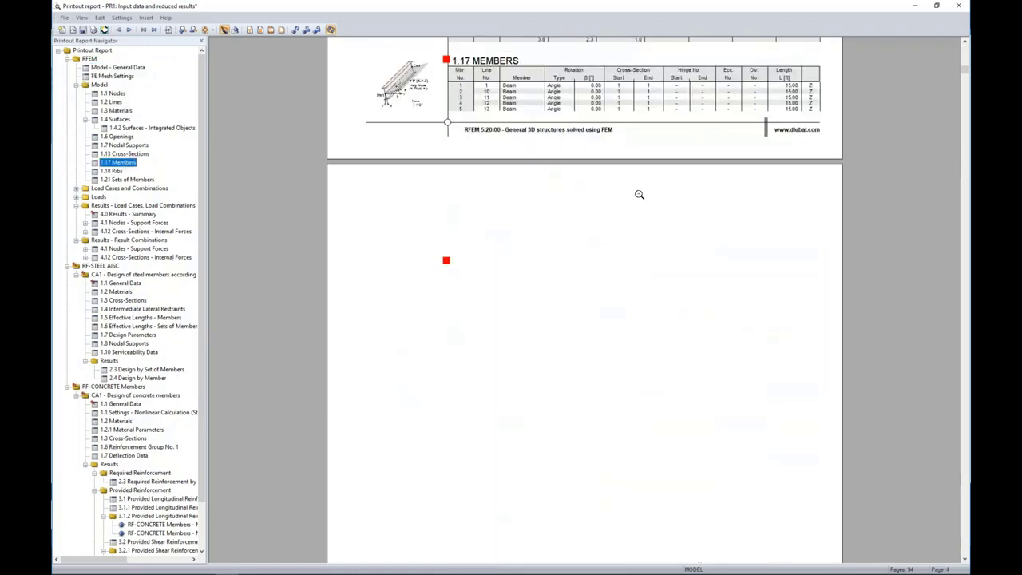
{"action": "scroll", "coordinate": [562, 408], "scroll_direction": "down", "scroll_amount": 10}
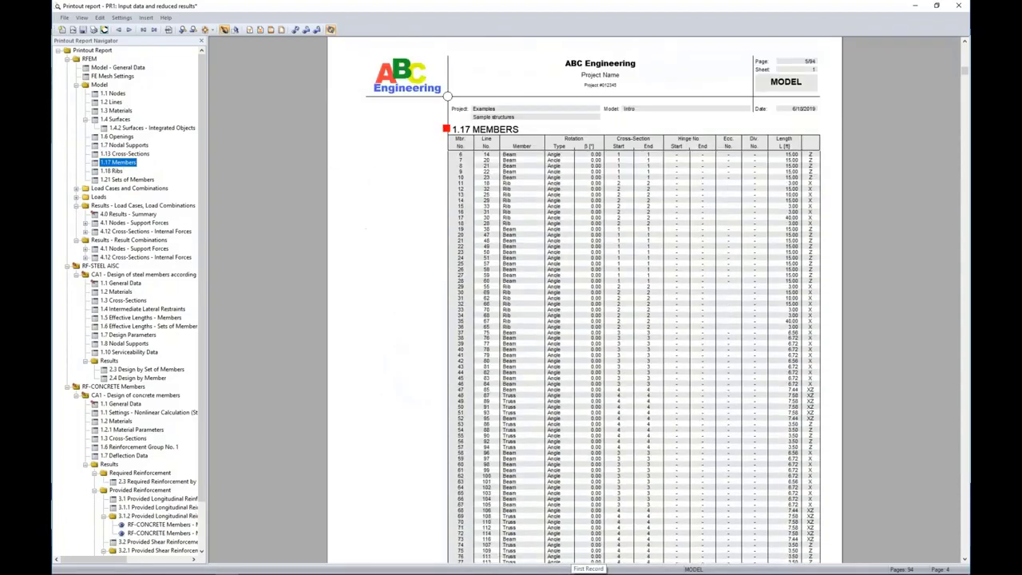
{"action": "scroll", "coordinate": [562, 408], "scroll_direction": "down", "scroll_amount": 8}
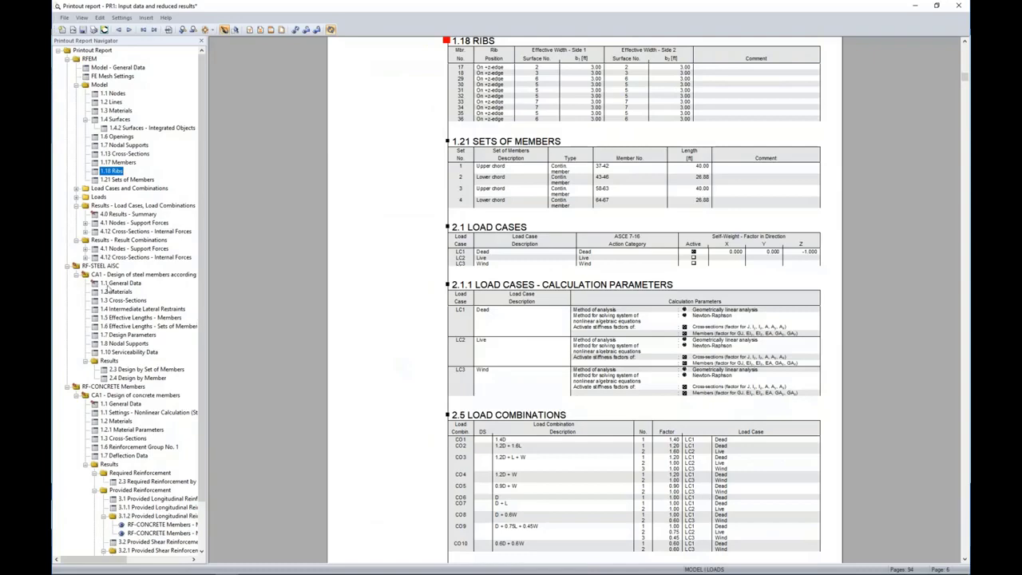
Collapse the RF-STEEL AISC chapters and examine the longitudinal reinforcement drawings of members 2 and 20 in the RF-CONCRETE Members chapter
{"action": "left_click", "coordinate": [68, 267]}
{"action": "left_click", "coordinate": [67, 274]}
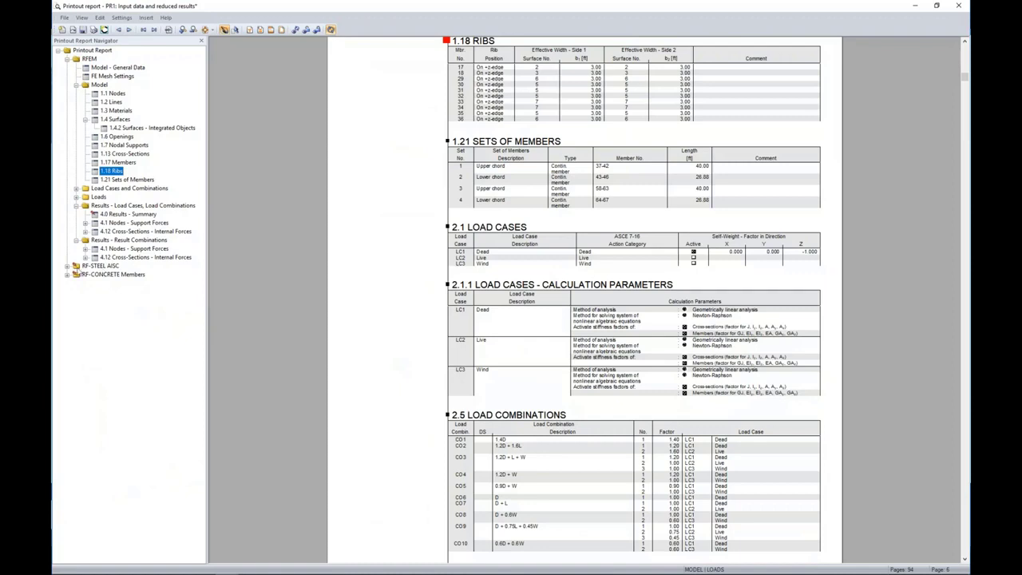
{"action": "left_click", "coordinate": [67, 275]}
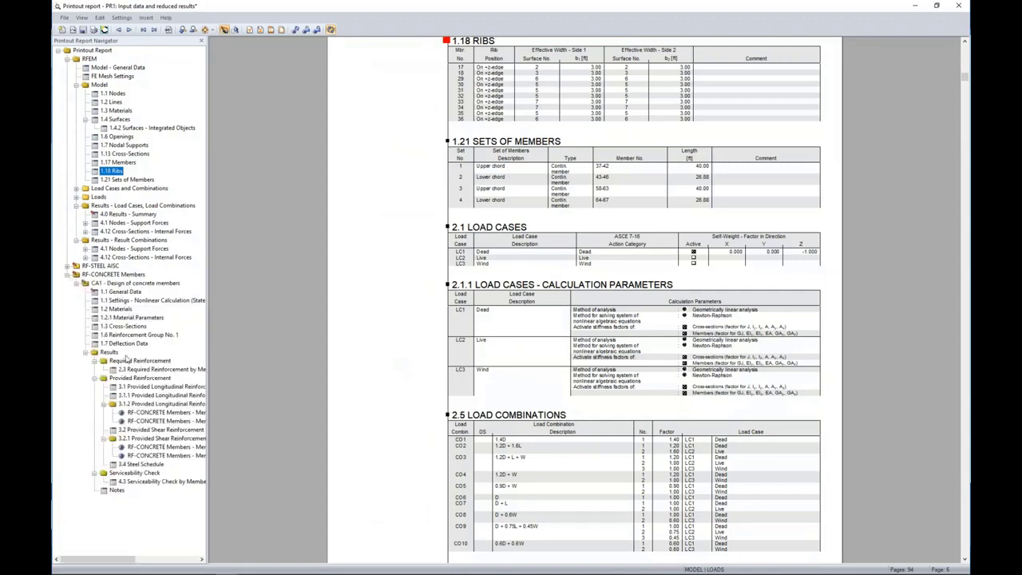
{"action": "left_click", "coordinate": [139, 412]}
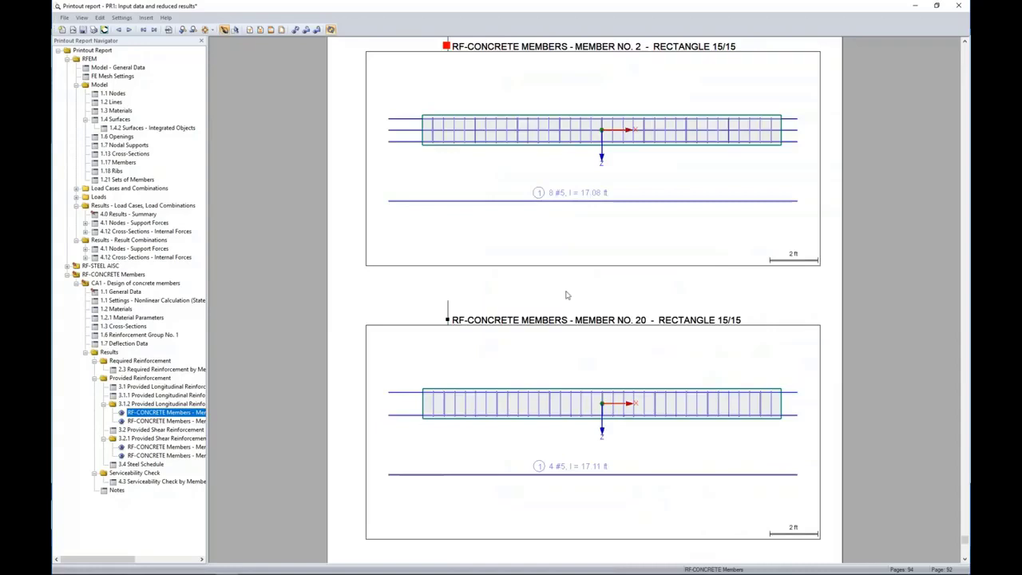
{"action": "scroll", "coordinate": [567, 295], "scroll_direction": "up", "scroll_amount": 1}
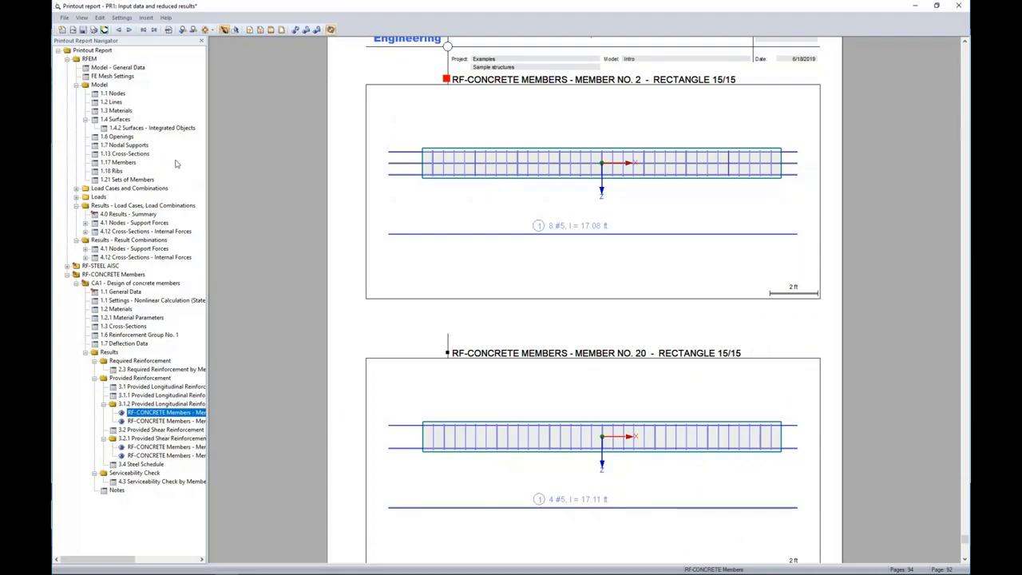
Remove the 1.1 Nodes chapter from the printout report
{"action": "left_click", "coordinate": [121, 94]}
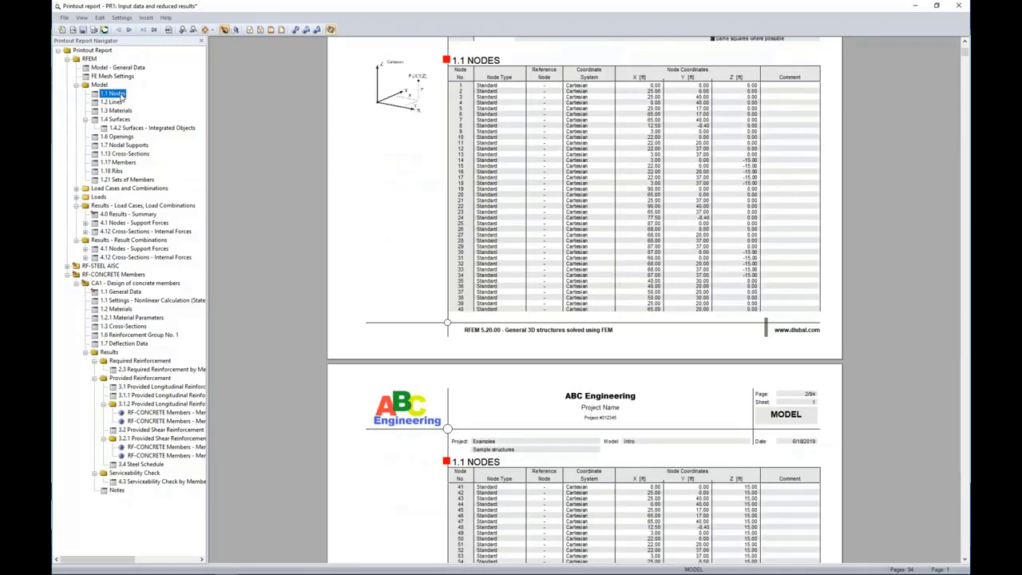
{"action": "right_click", "coordinate": [121, 96]}
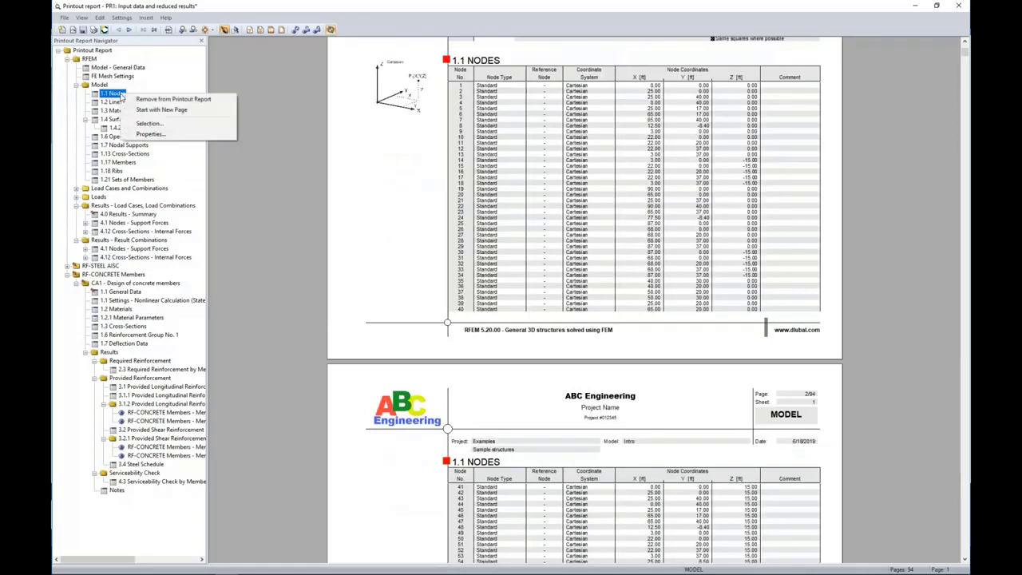
{"action": "left_click", "coordinate": [140, 100]}
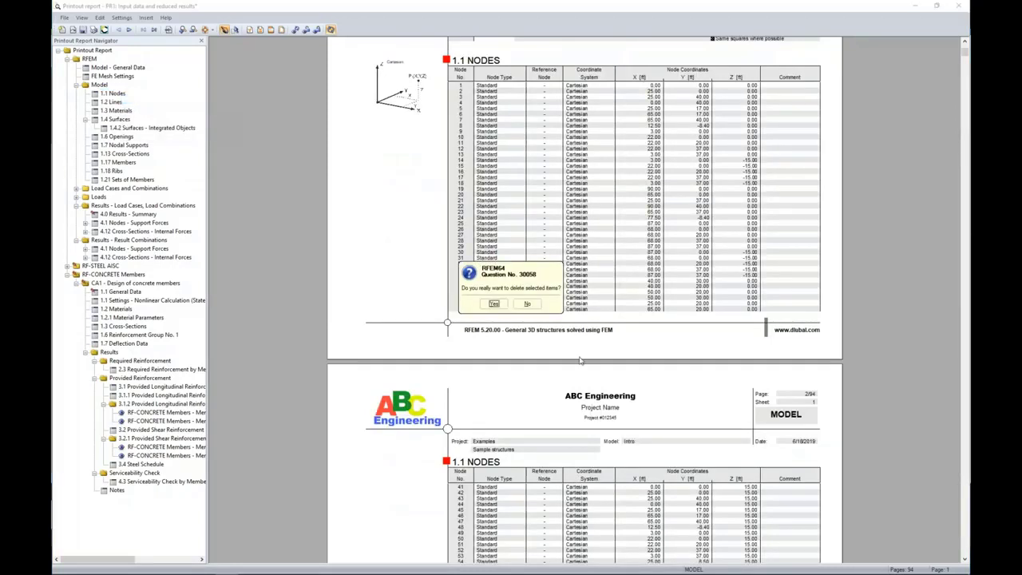
{"action": "left_click", "coordinate": [495, 304]}
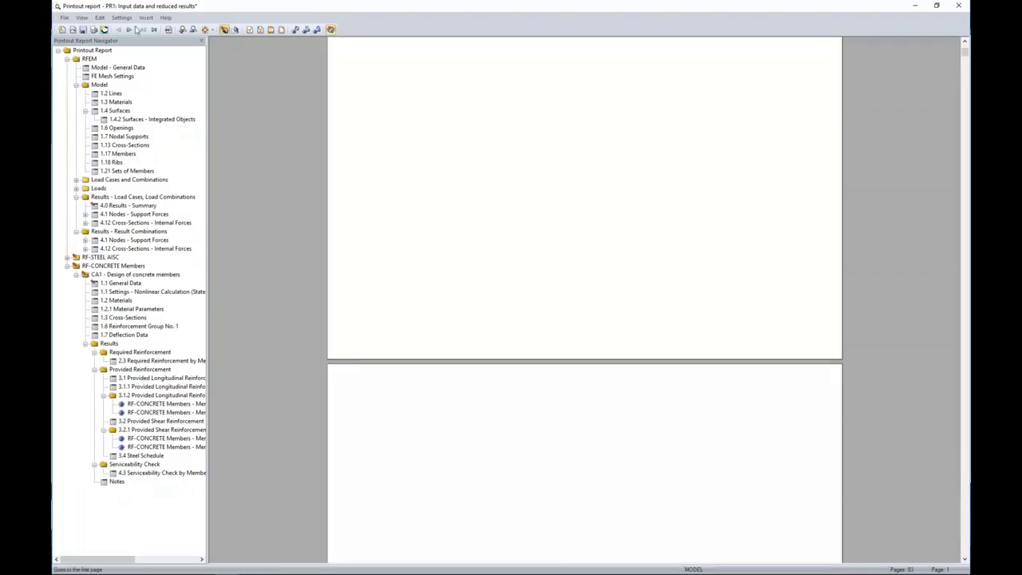
Review which model data tables are included in the printout report selection, and leave the selection without applying changes
{"action": "left_click", "coordinate": [124, 17]}
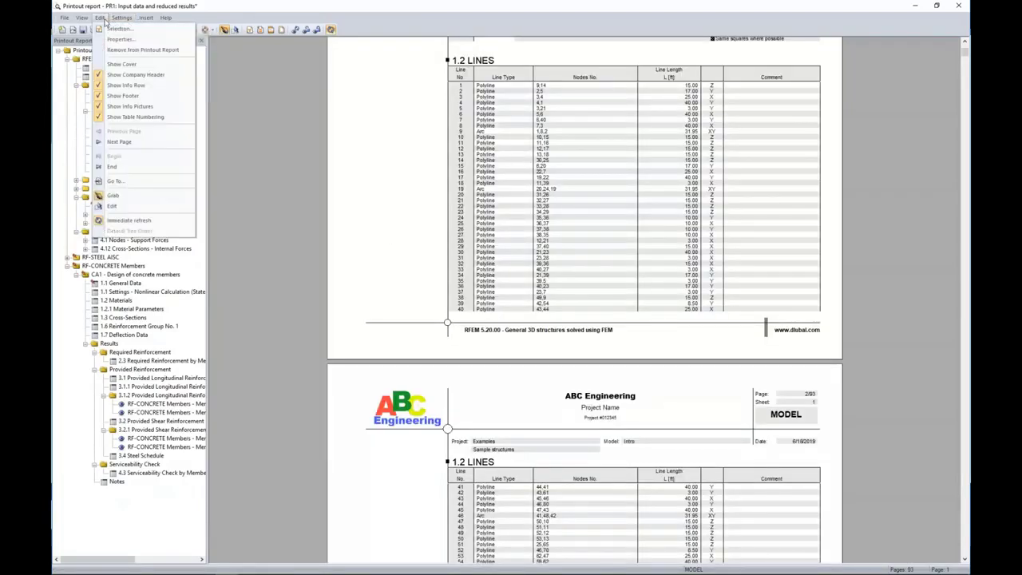
{"action": "left_click", "coordinate": [109, 29]}
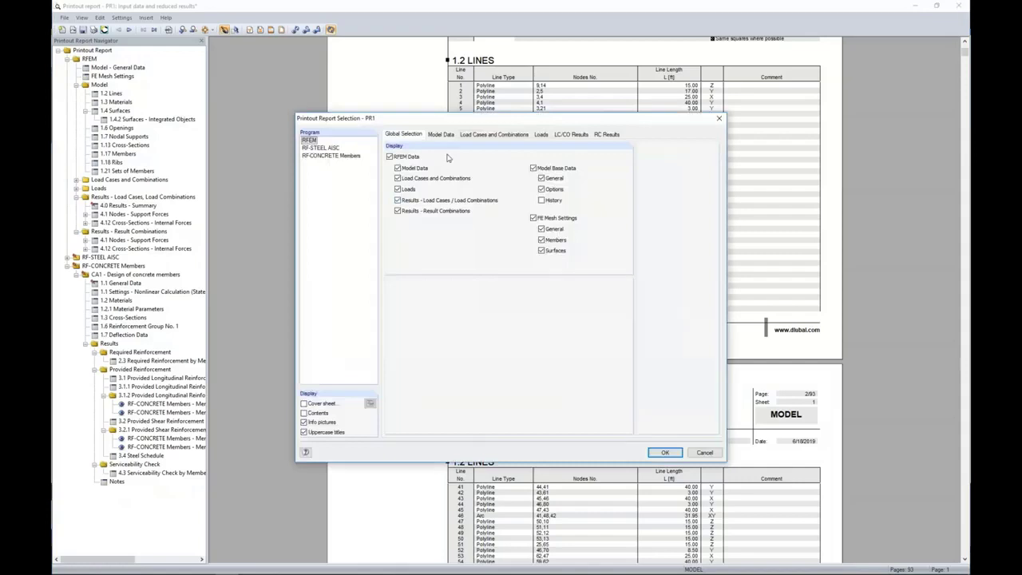
{"action": "left_click", "coordinate": [438, 135]}
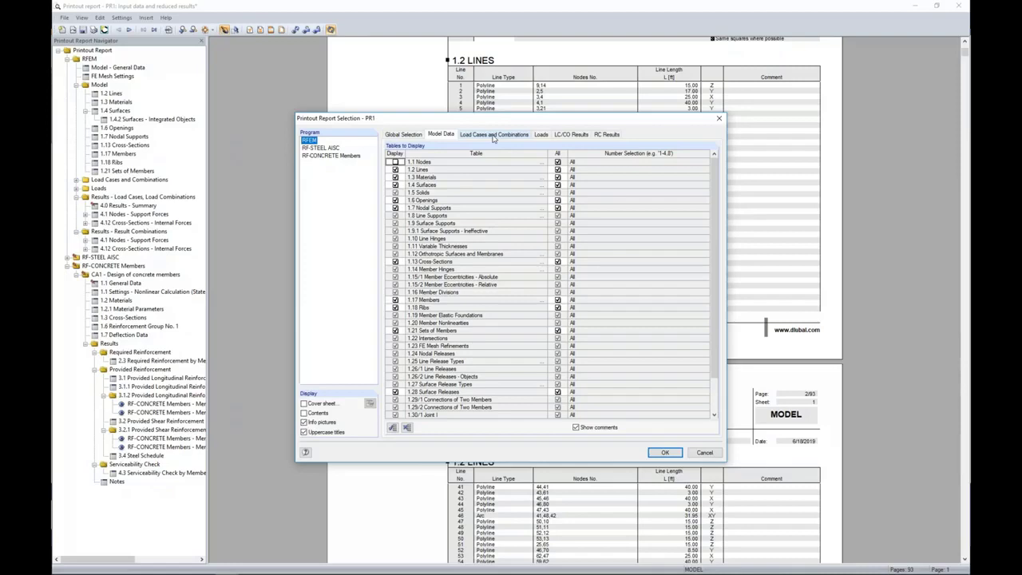
{"action": "left_click", "coordinate": [713, 456]}
{"action": "scroll", "coordinate": [593, 244], "scroll_direction": "down", "scroll_amount": 2}
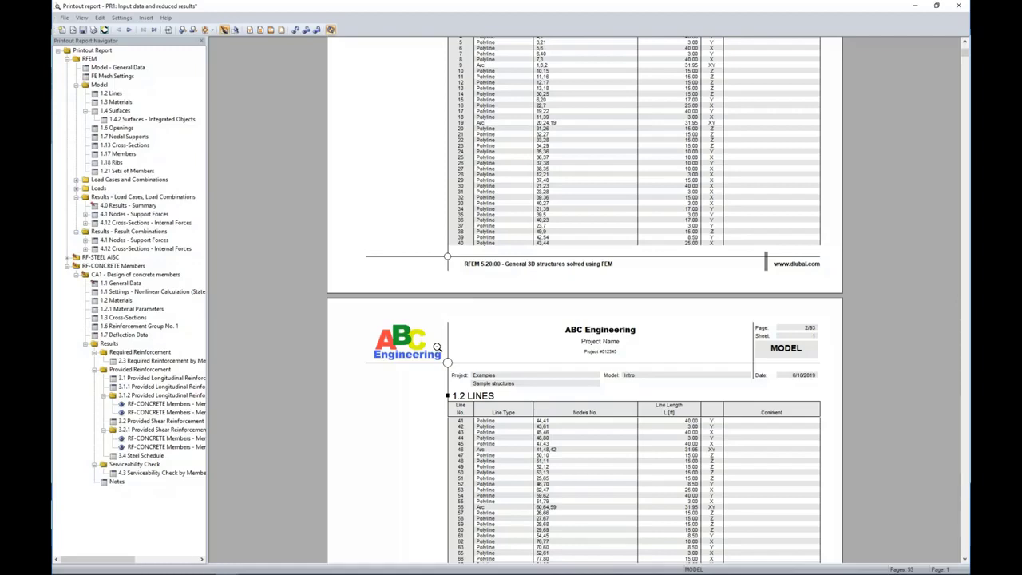
Switch to the running PowerPoint slide show of the RFEM introduction and advance to the More Information slide
{"action": "key", "text": "super+Tab"}
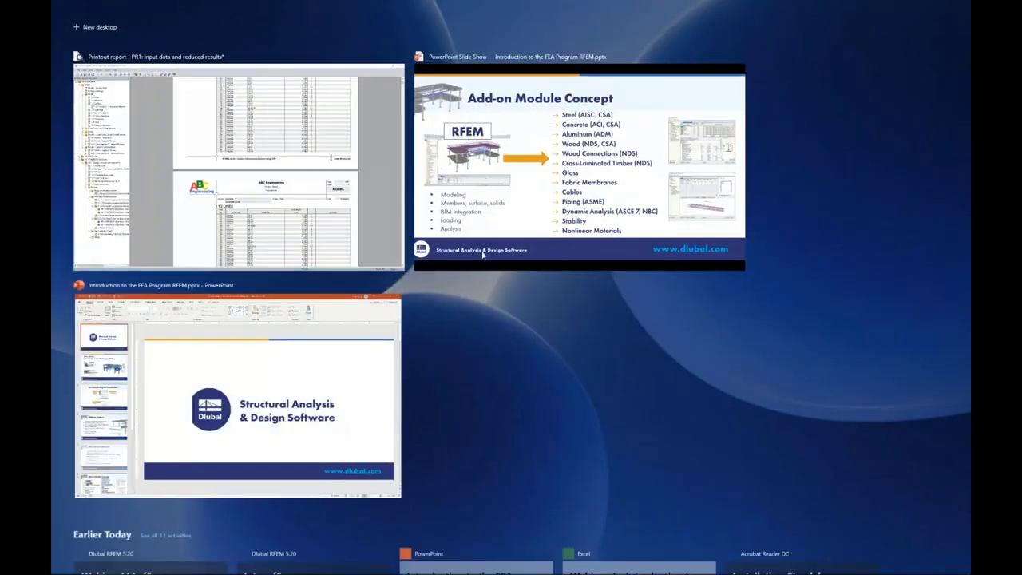
{"action": "left_click", "coordinate": [514, 186]}
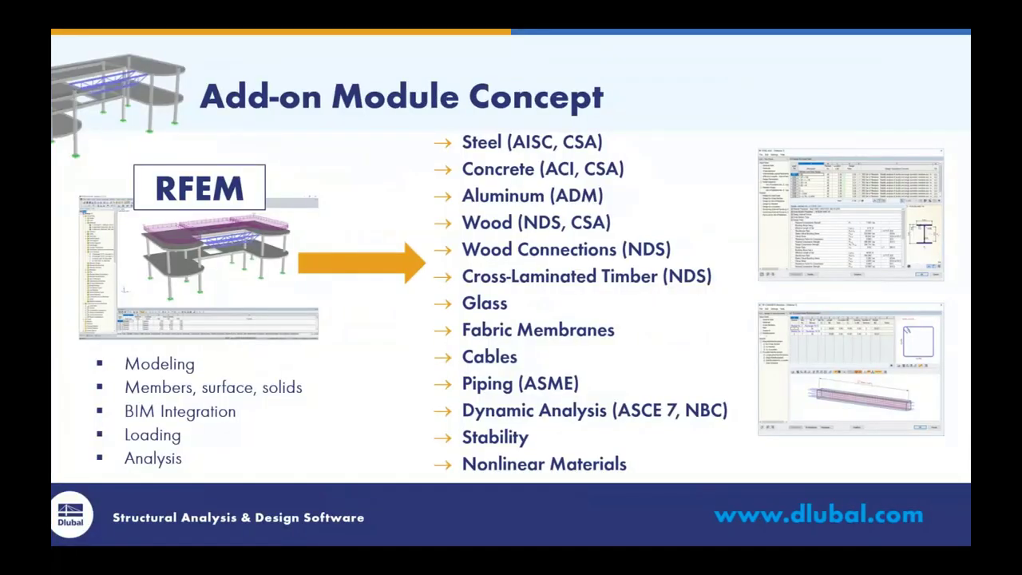
{"action": "key", "text": "Right"}
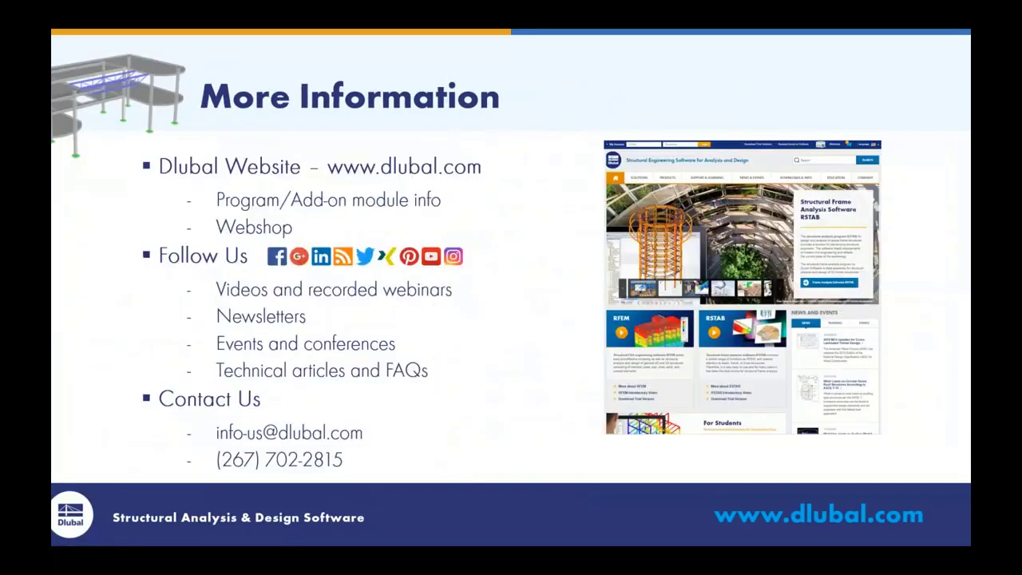